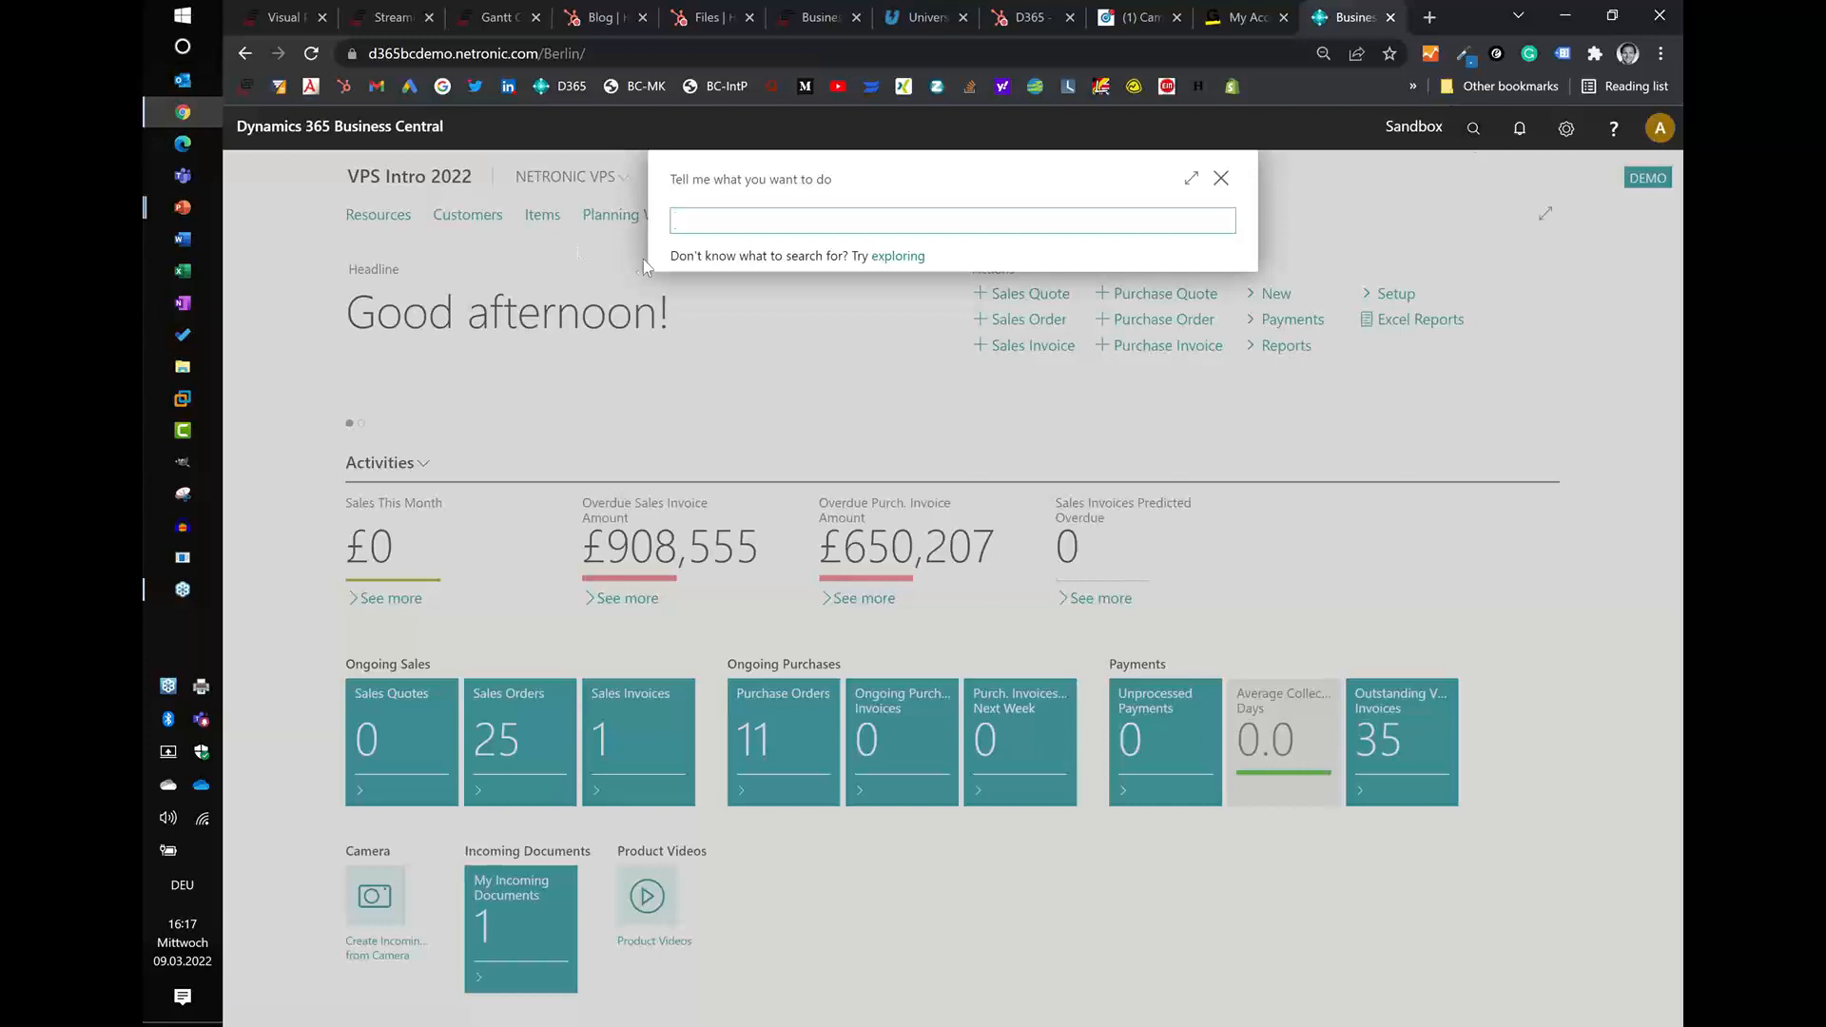
# - Search the available pages and reports for "visual prod" and dismiss the results
pyautogui.click(1222, 179)
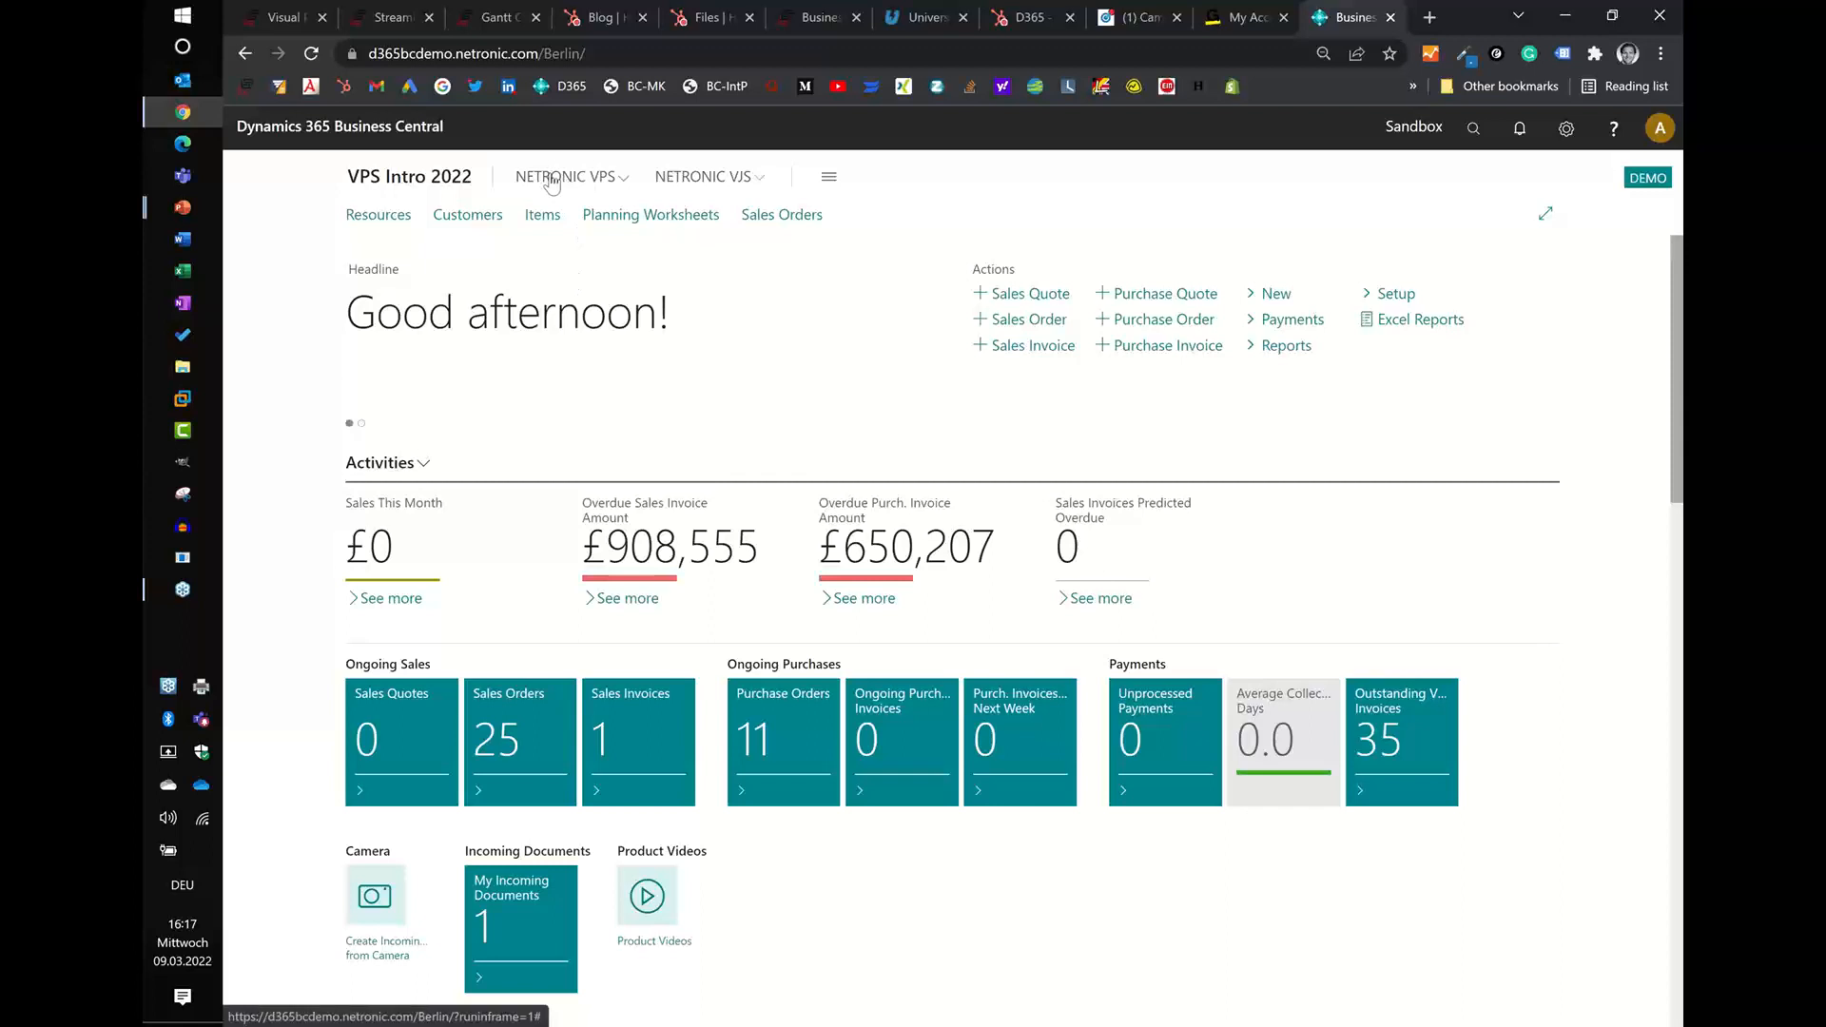
pyautogui.click(1473, 129)
pyautogui.write('visual prod')
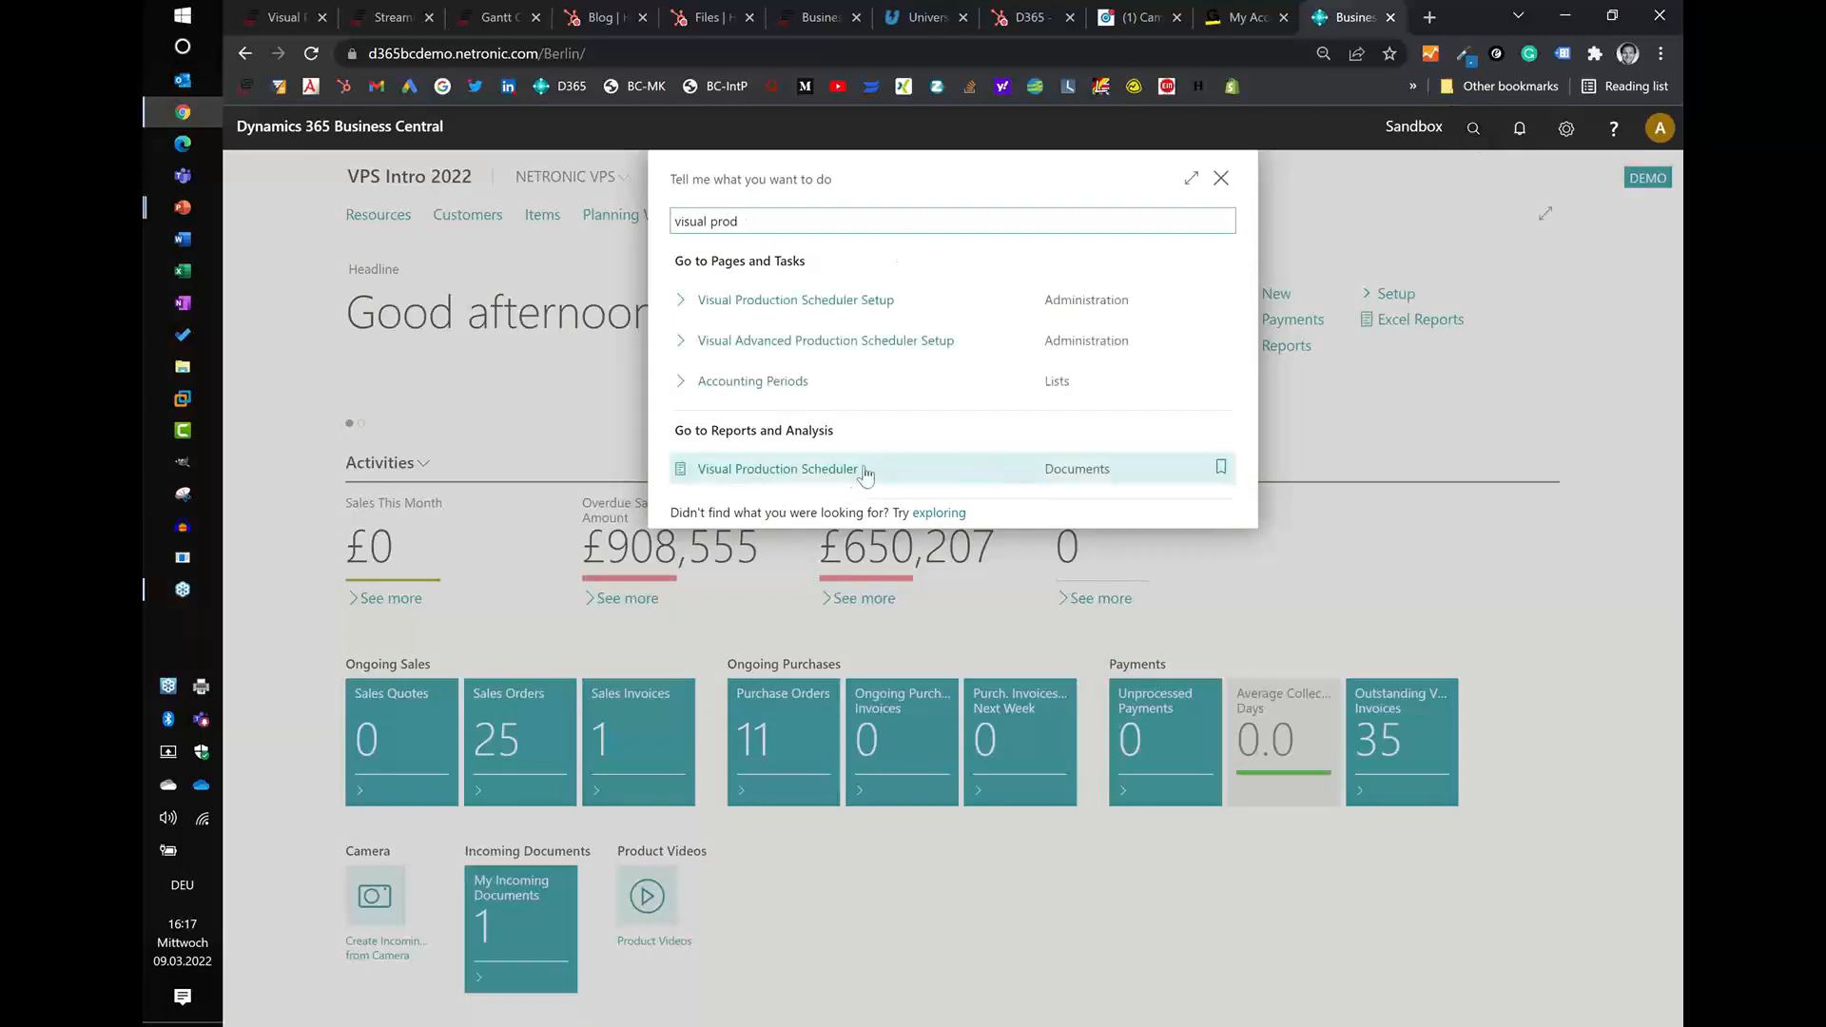
pyautogui.click(1221, 179)
# - Open the Visual Production Scheduler from the NETRONIC VPS entries of the home page
pyautogui.click(602, 186)
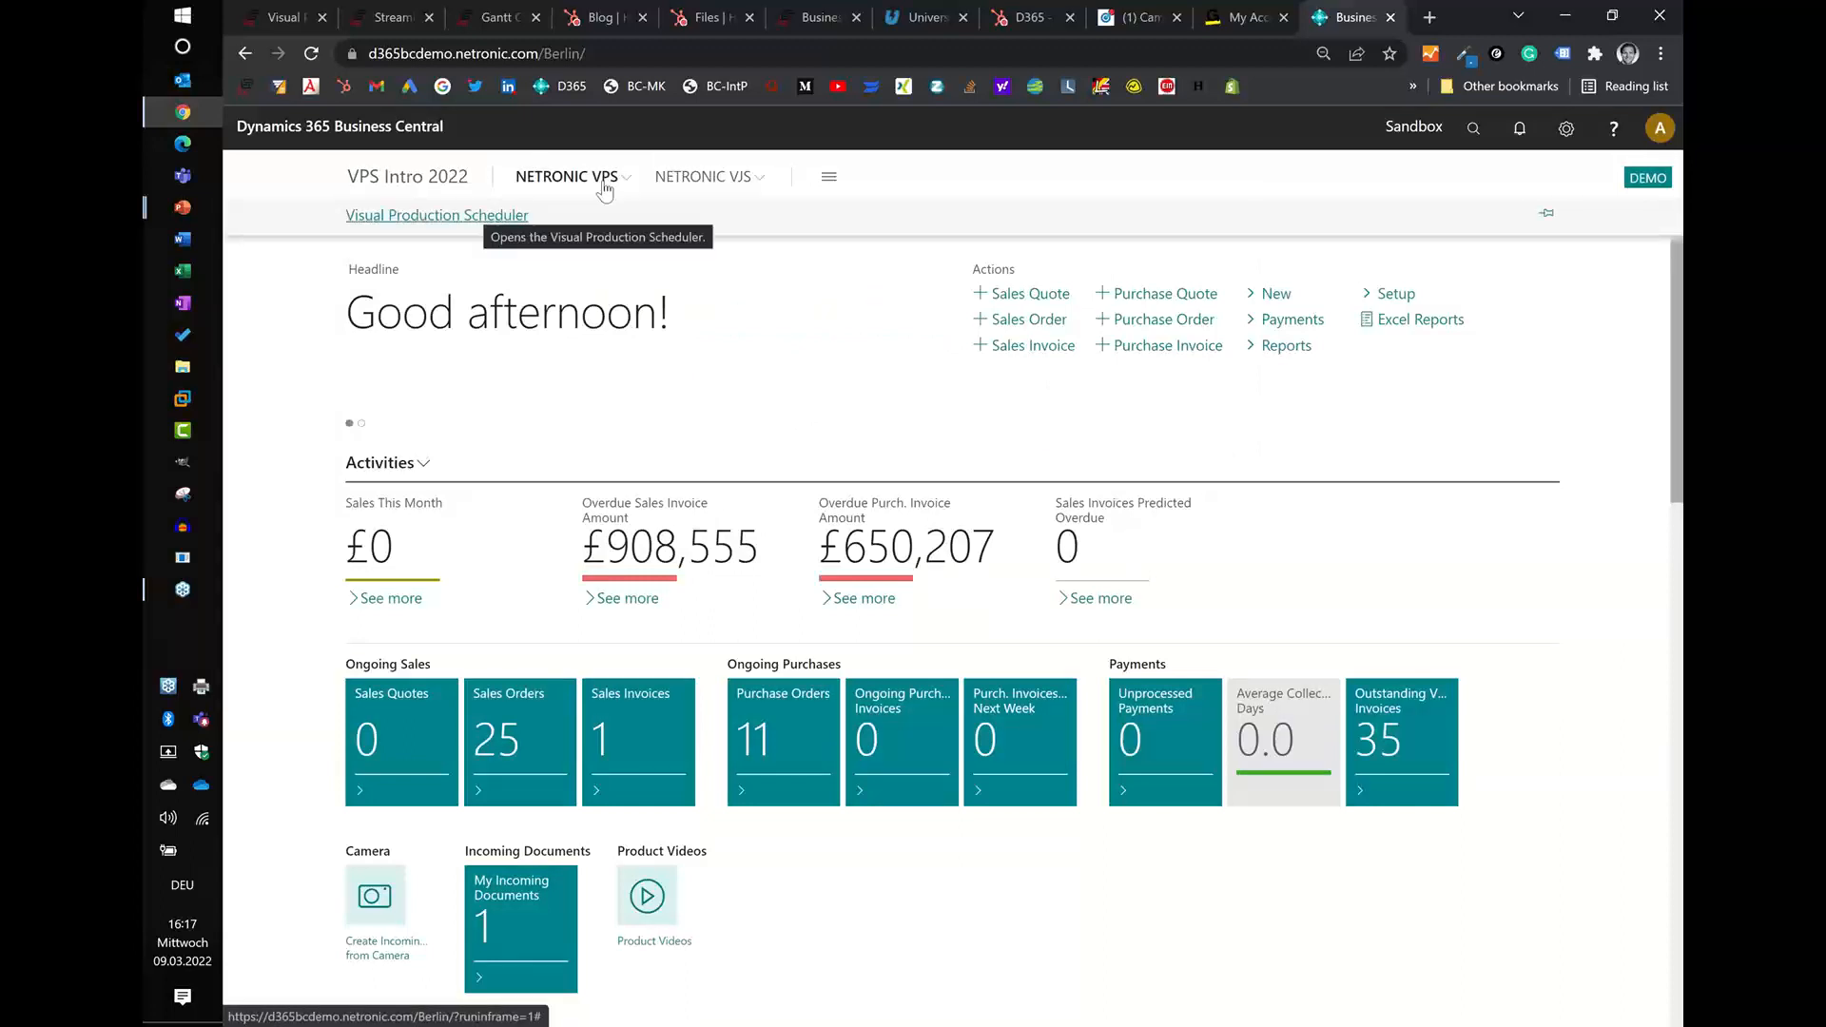
pyautogui.click(603, 182)
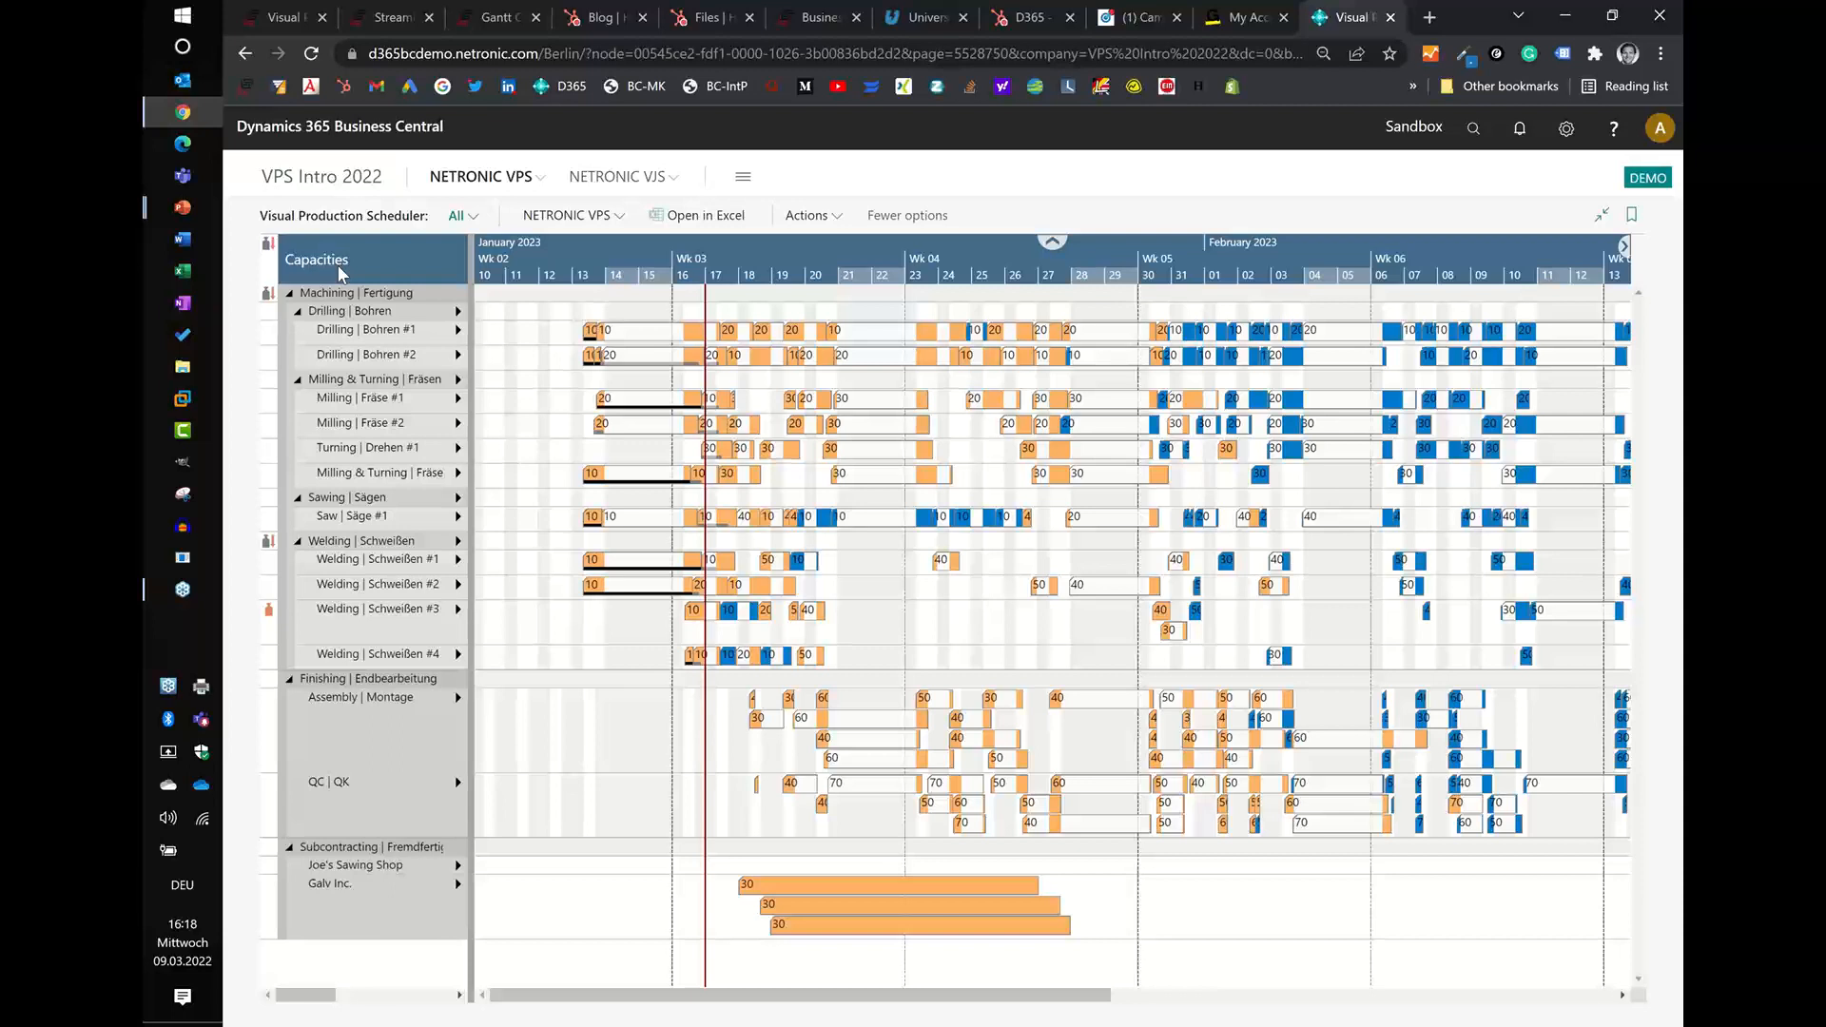
# - Collapse the Machining, Finishing and Subcontracting groups in the Capacities list
pyautogui.click(292, 295)
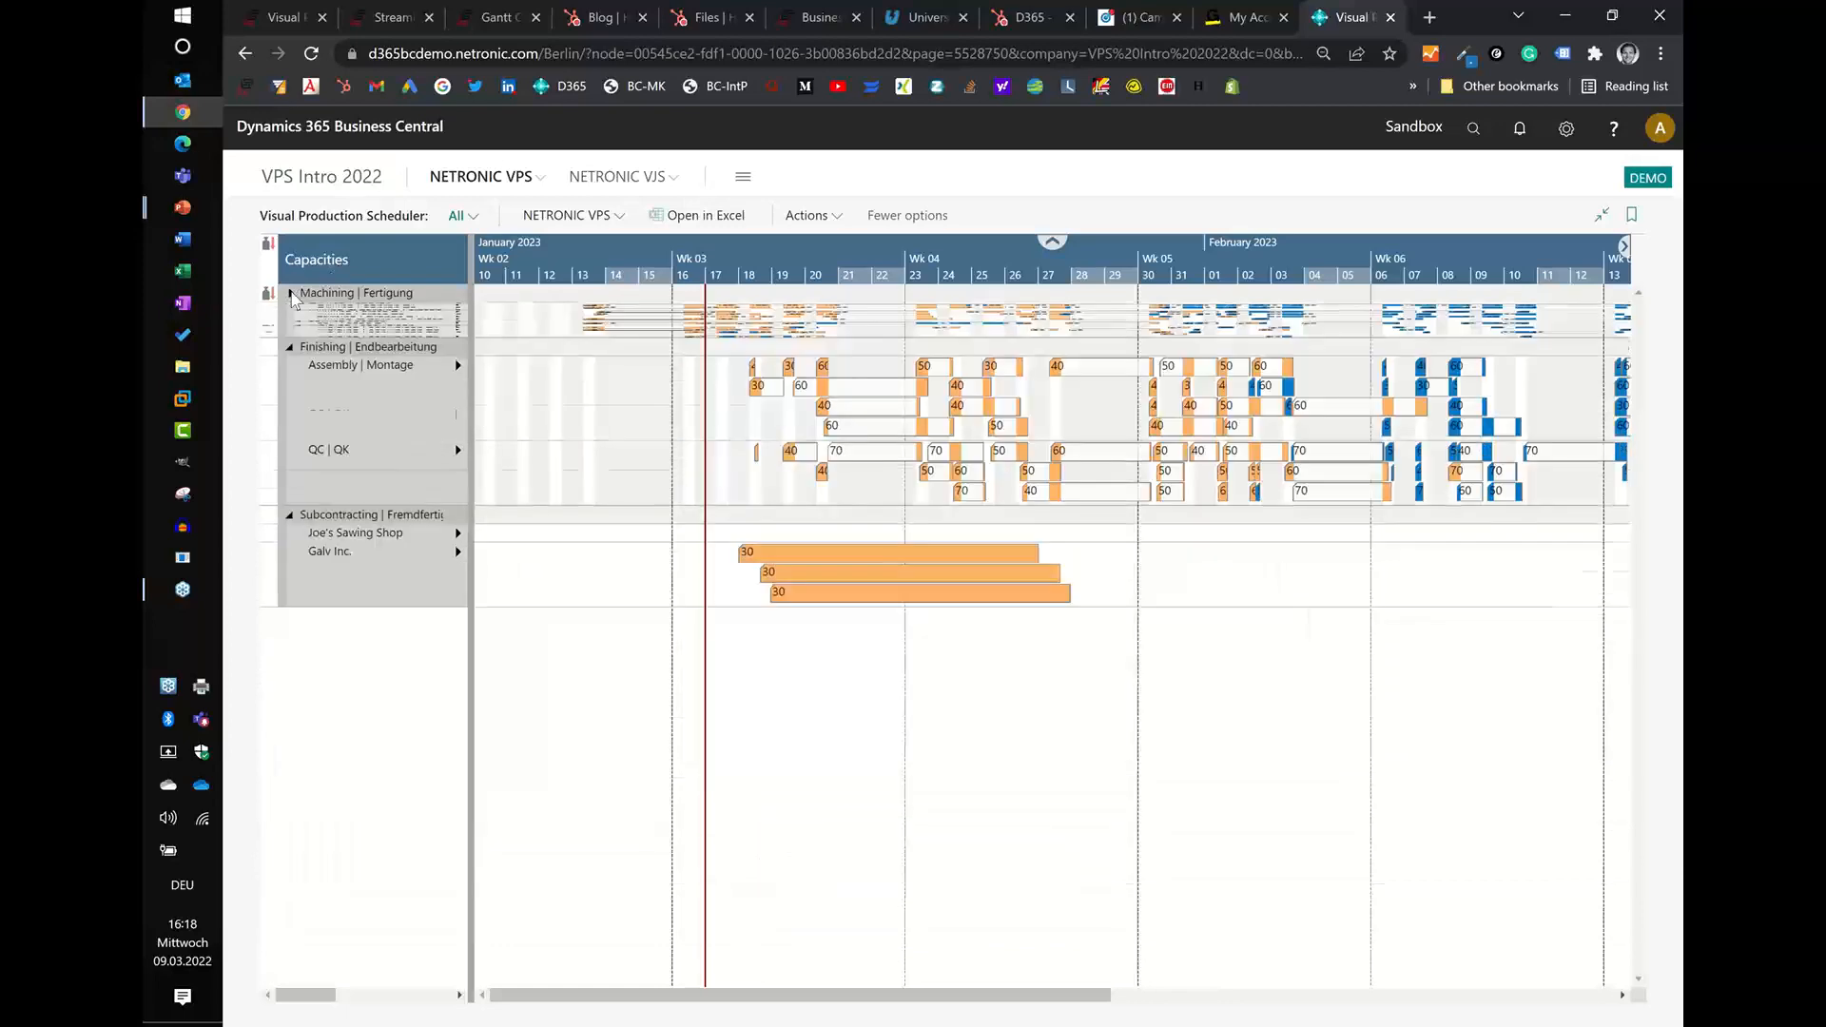
pyautogui.click(292, 313)
pyautogui.click(290, 329)
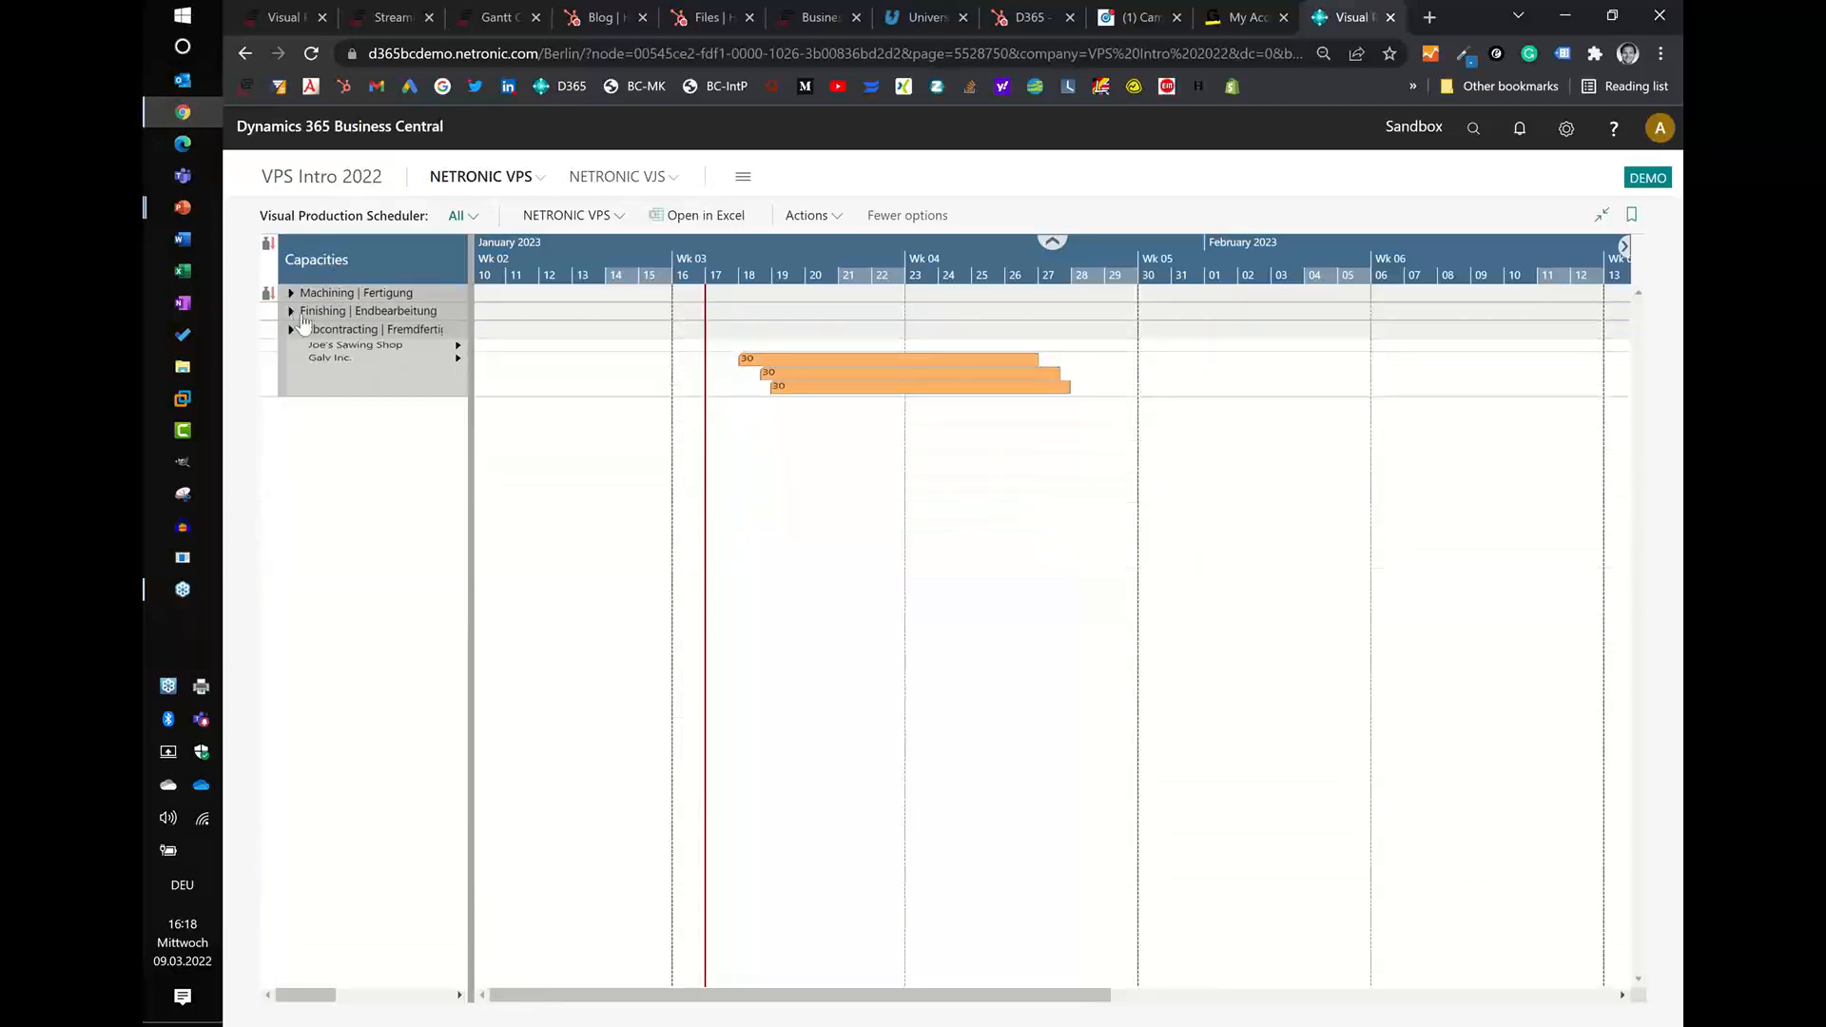
pyautogui.moveTo(335, 299)
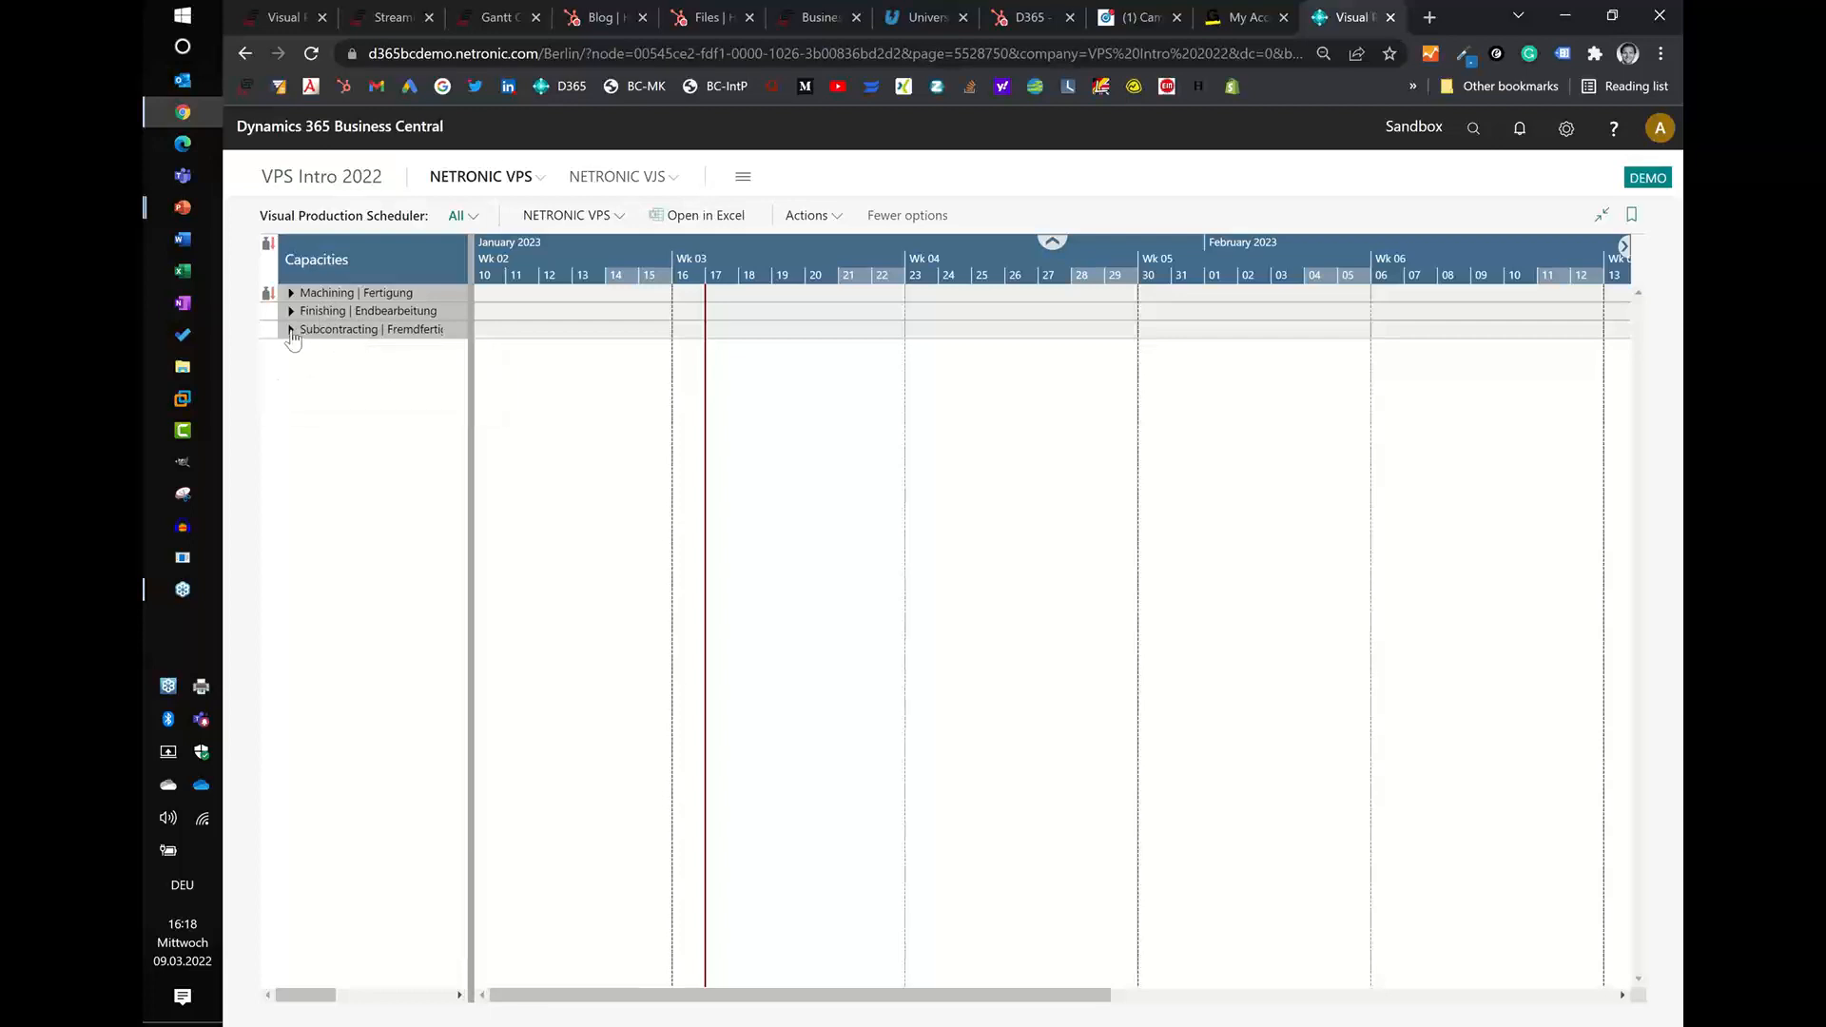
# - Expand the Subcontracting, Finishing and Machining groups to show their work and machine centers again
pyautogui.click(291, 329)
pyautogui.click(290, 311)
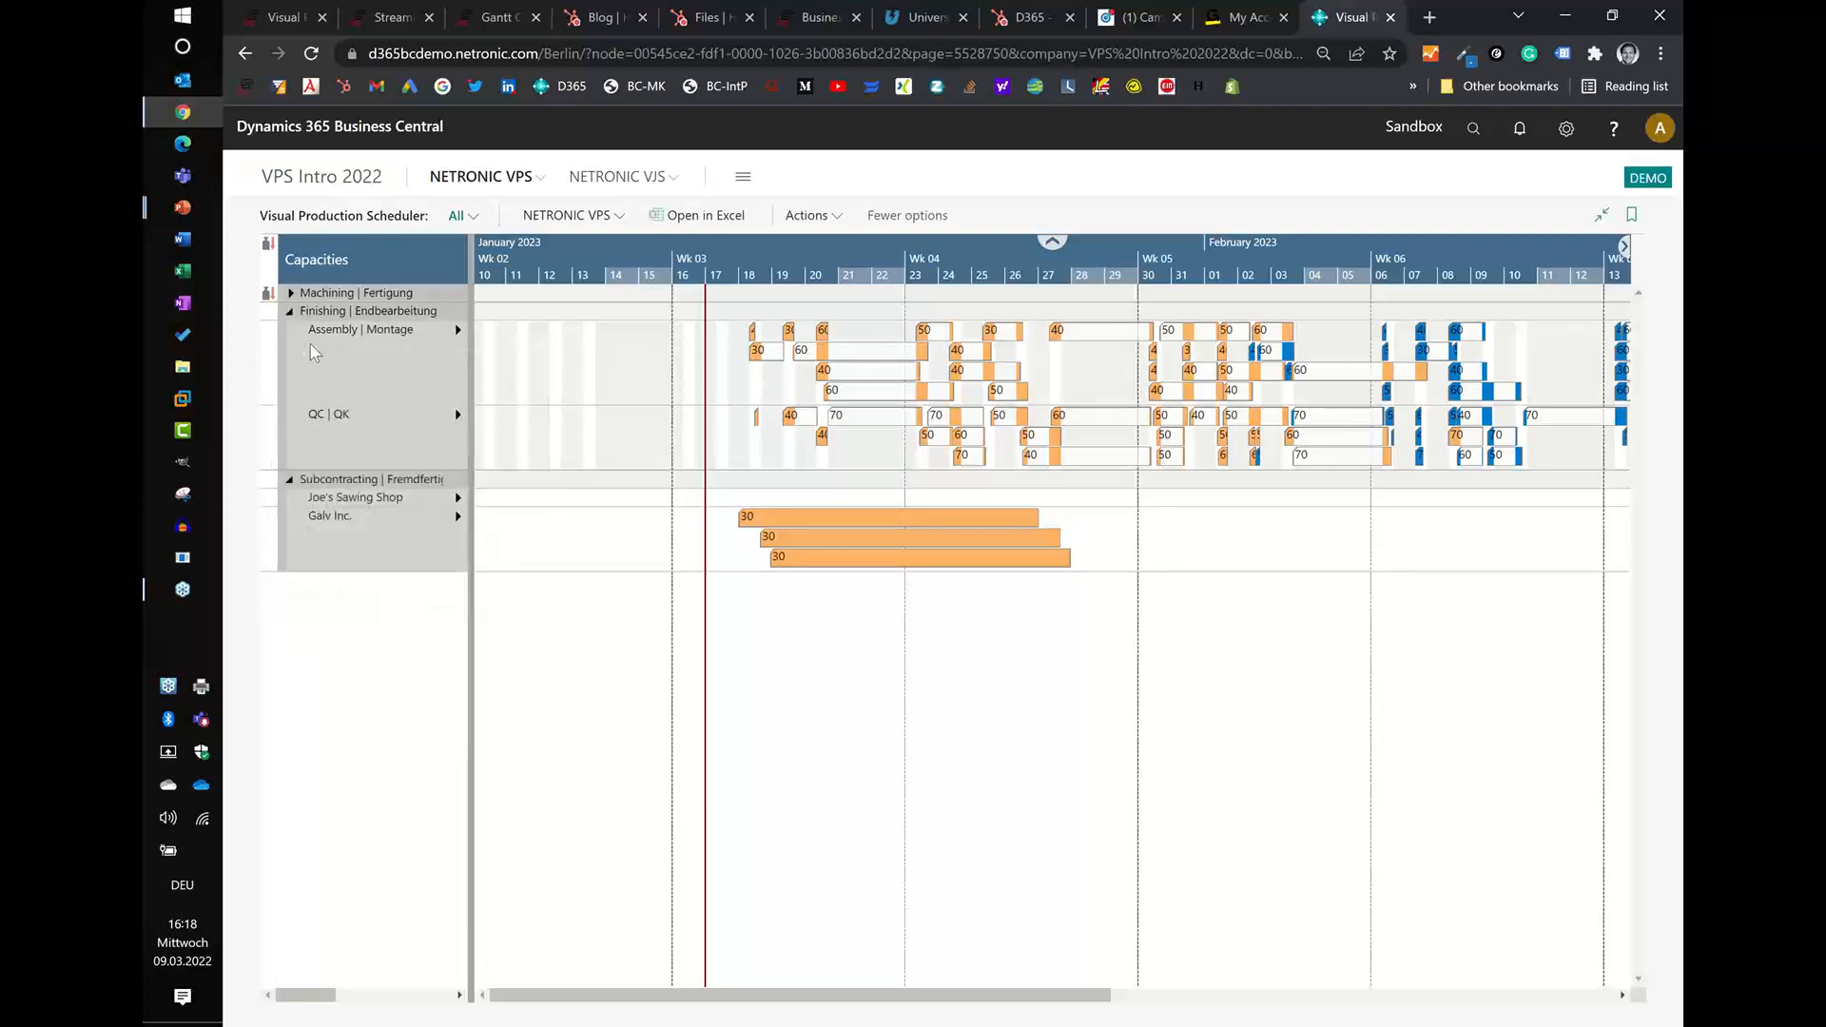
pyautogui.moveTo(304, 340)
pyautogui.click(291, 294)
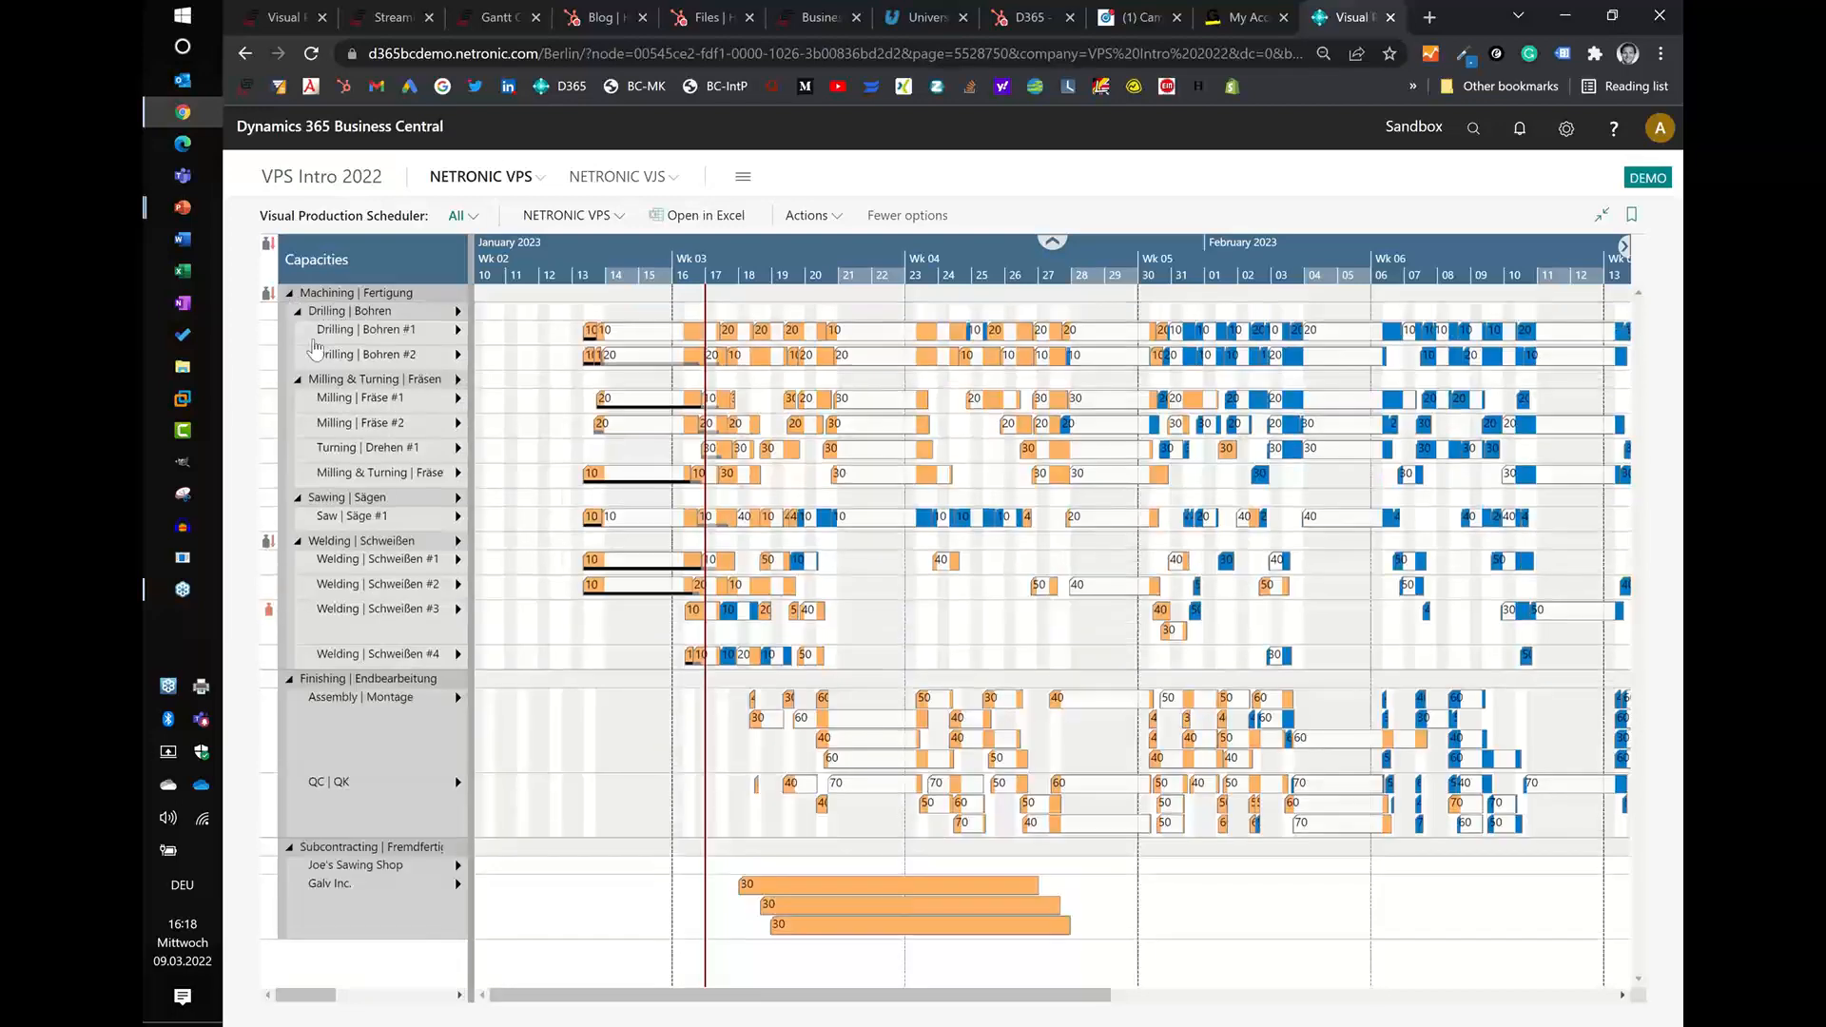
# - Collapse the Drilling and Milling & Turning work centers to see their aggregated operations, and expand them again
pyautogui.click(297, 312)
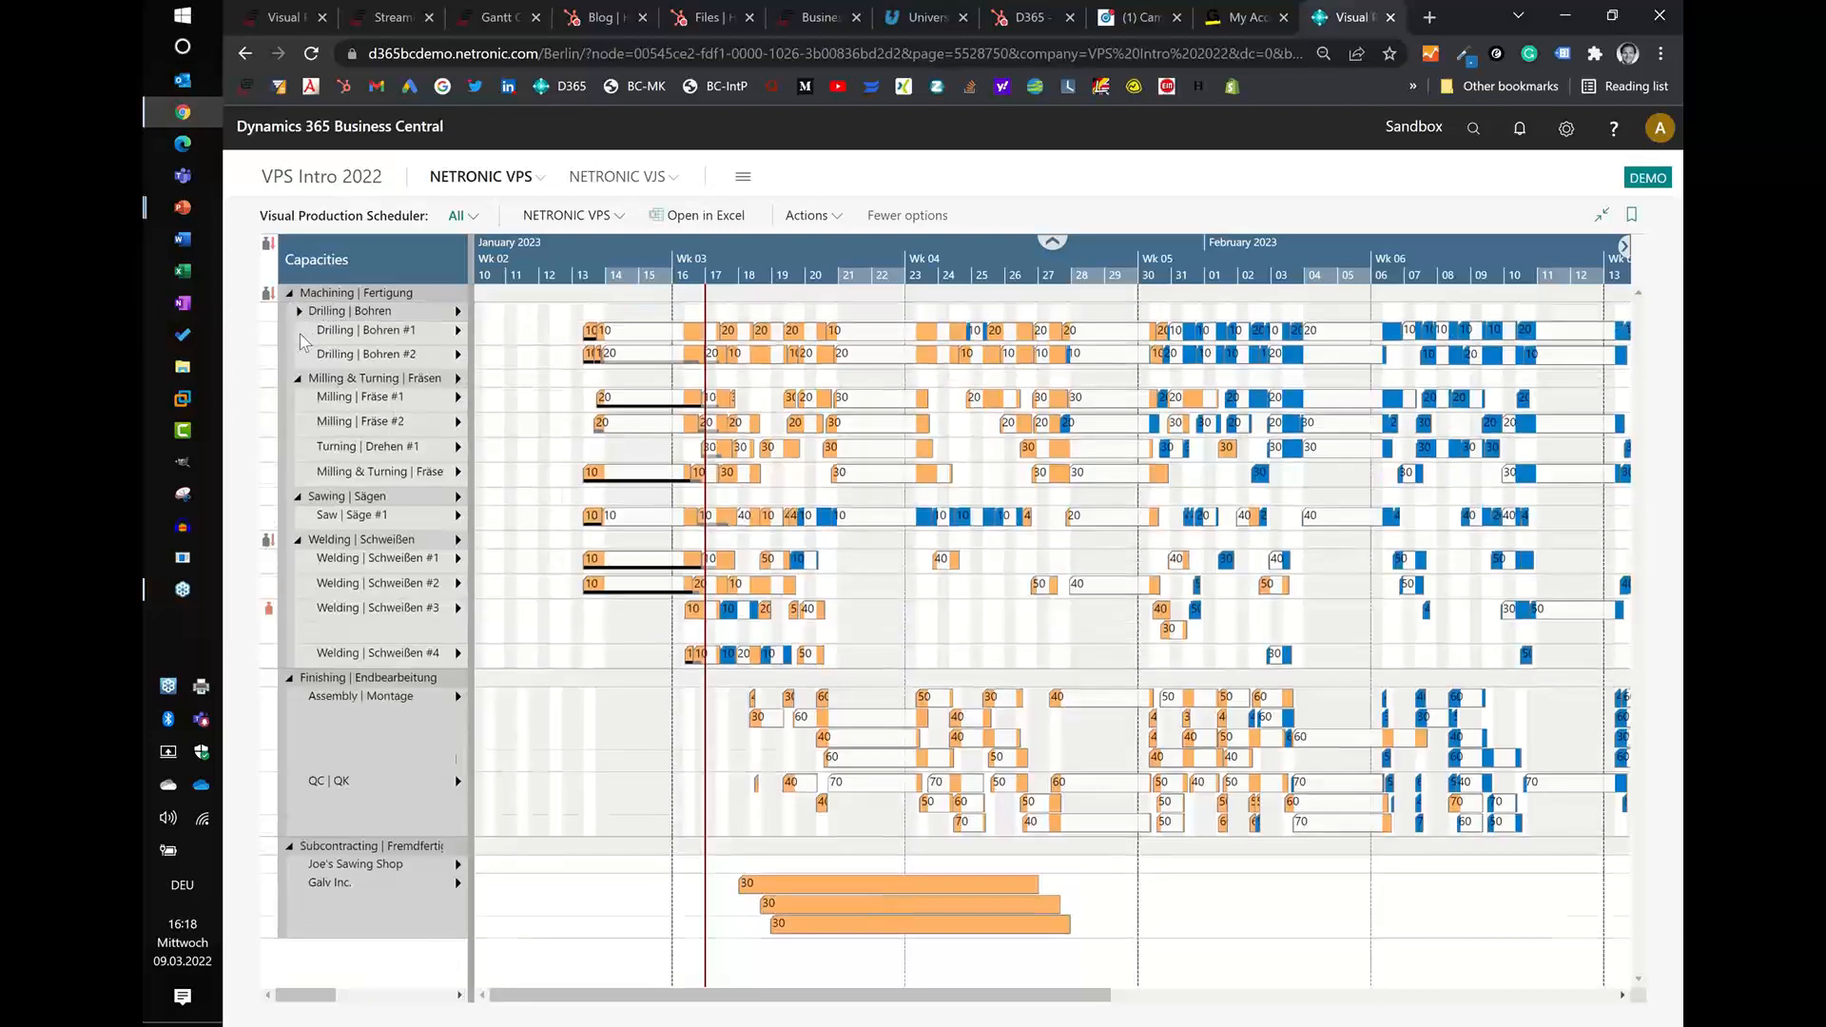
pyautogui.click(298, 357)
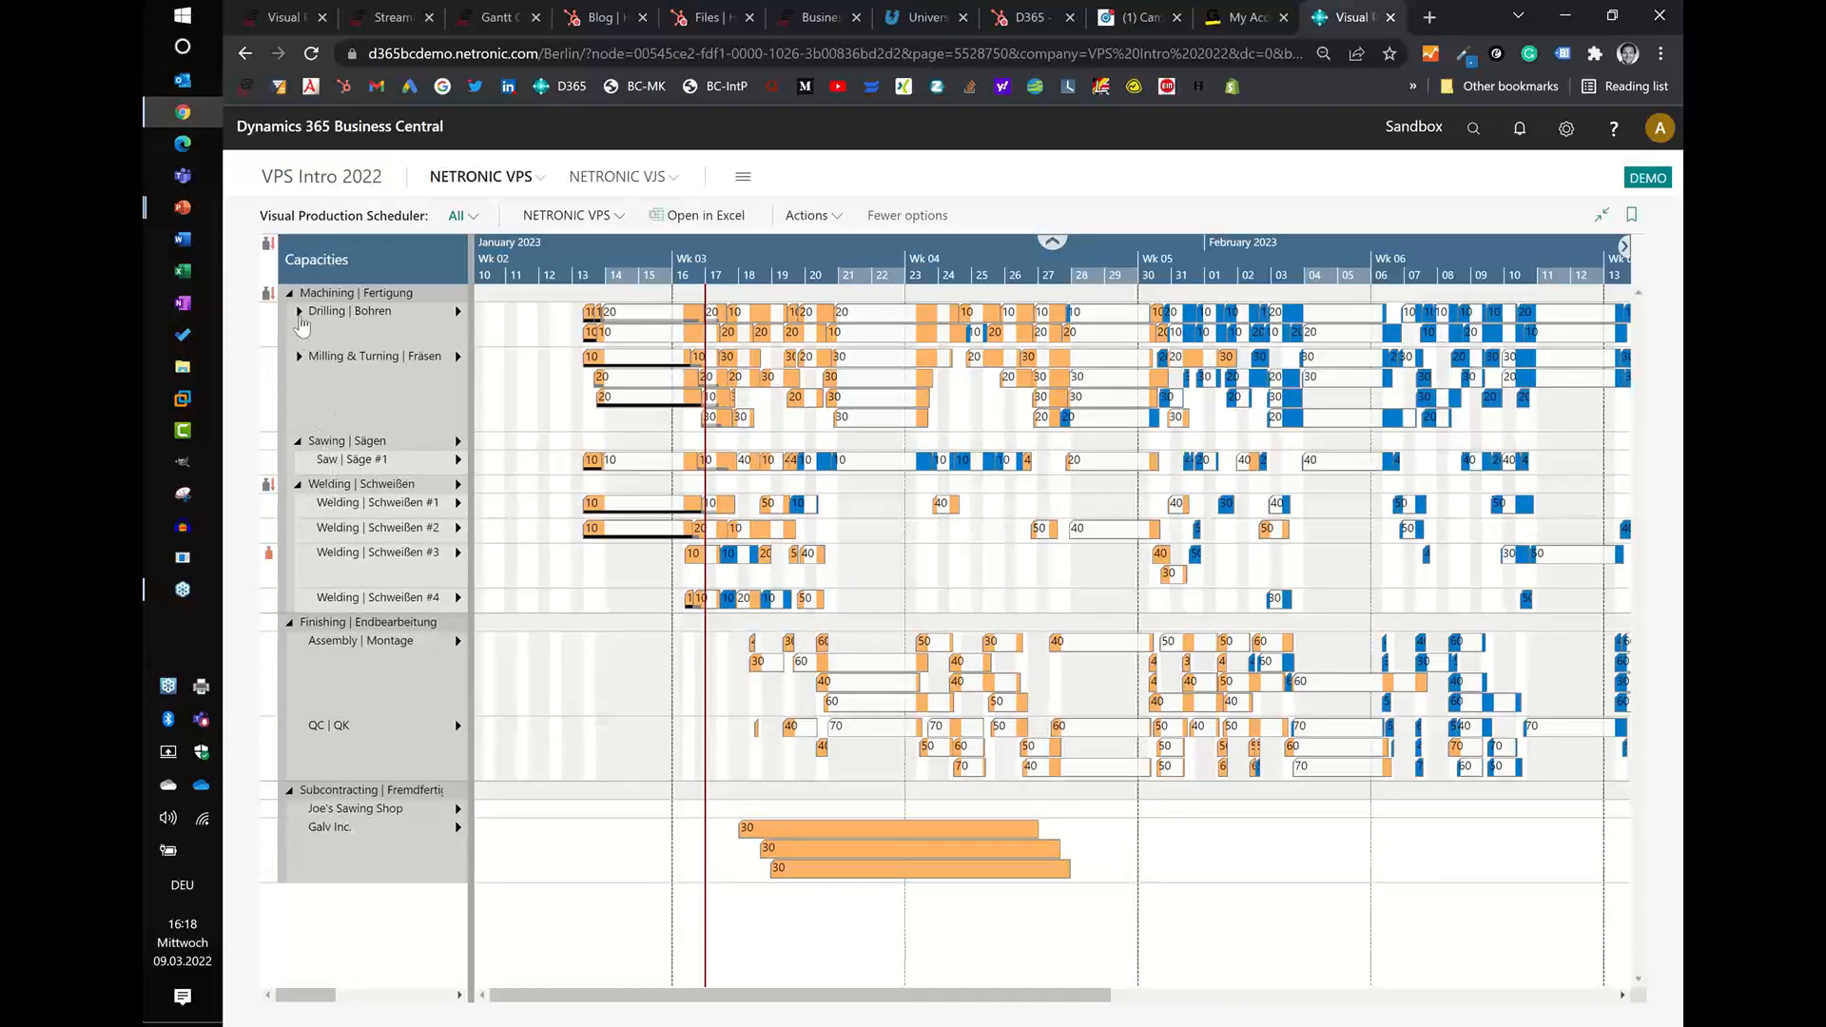
pyautogui.click(298, 312)
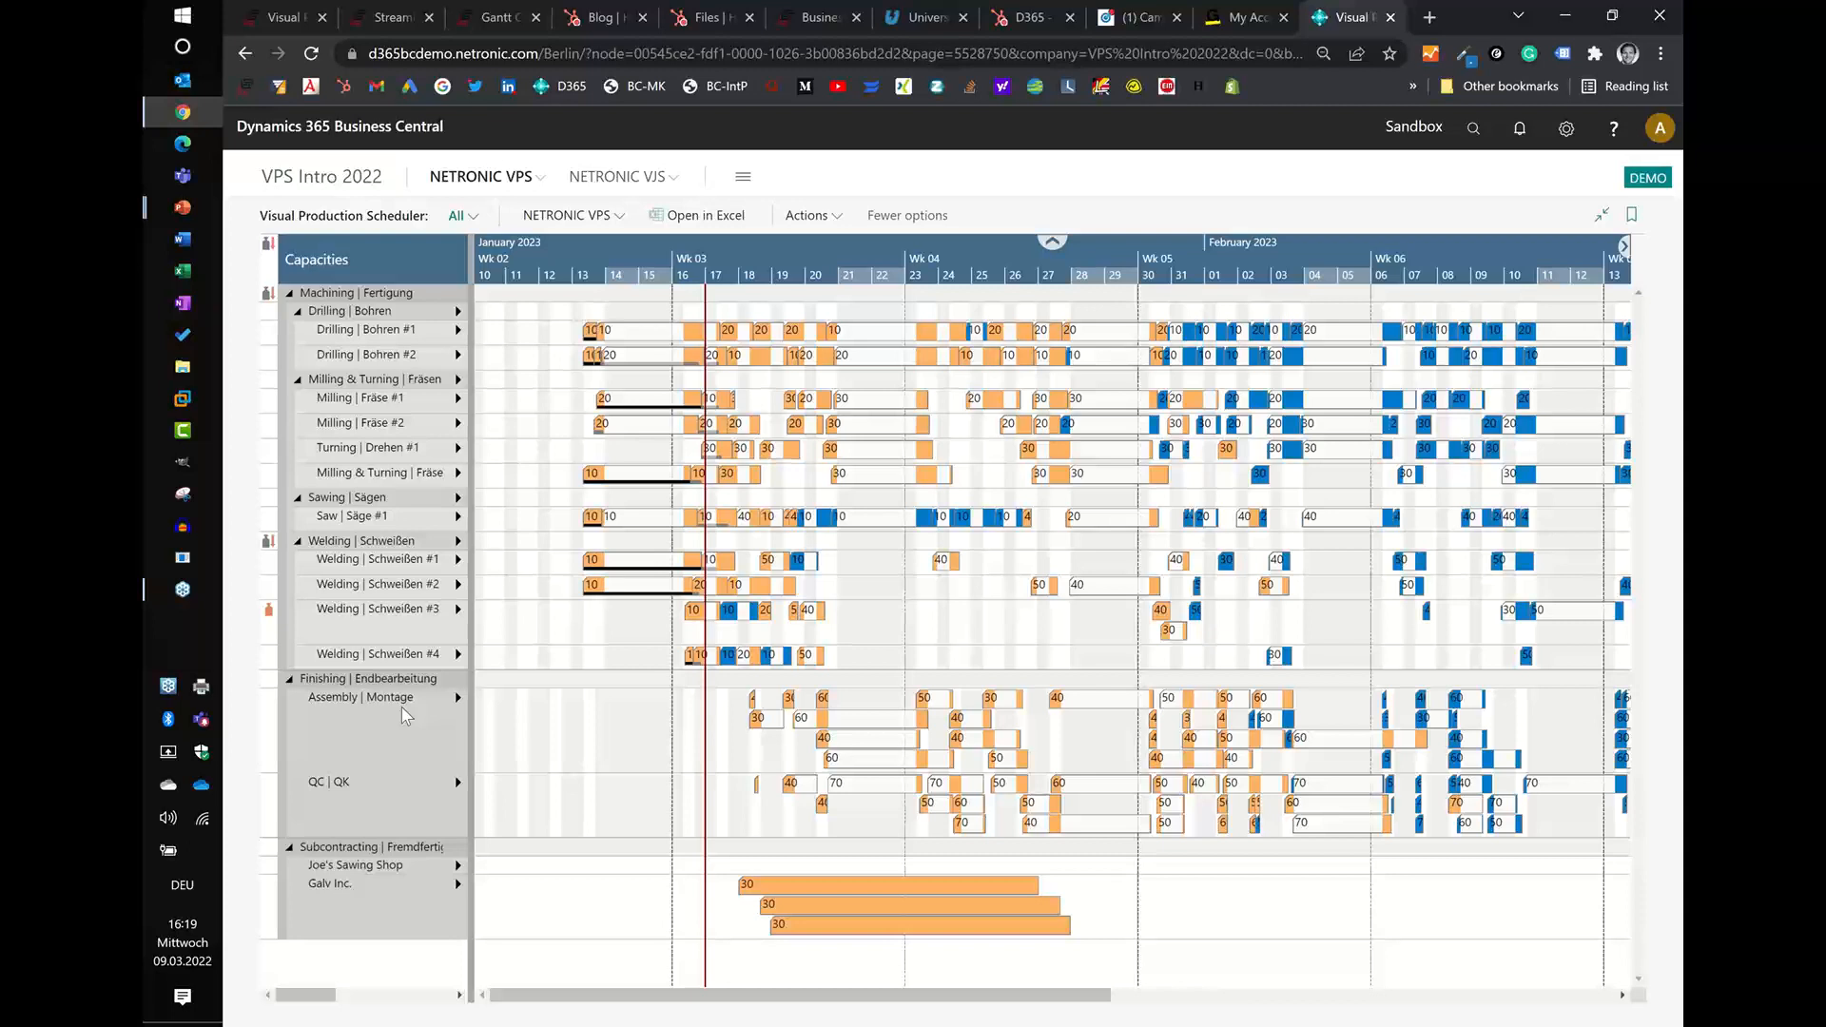
pyautogui.moveTo(402, 705)
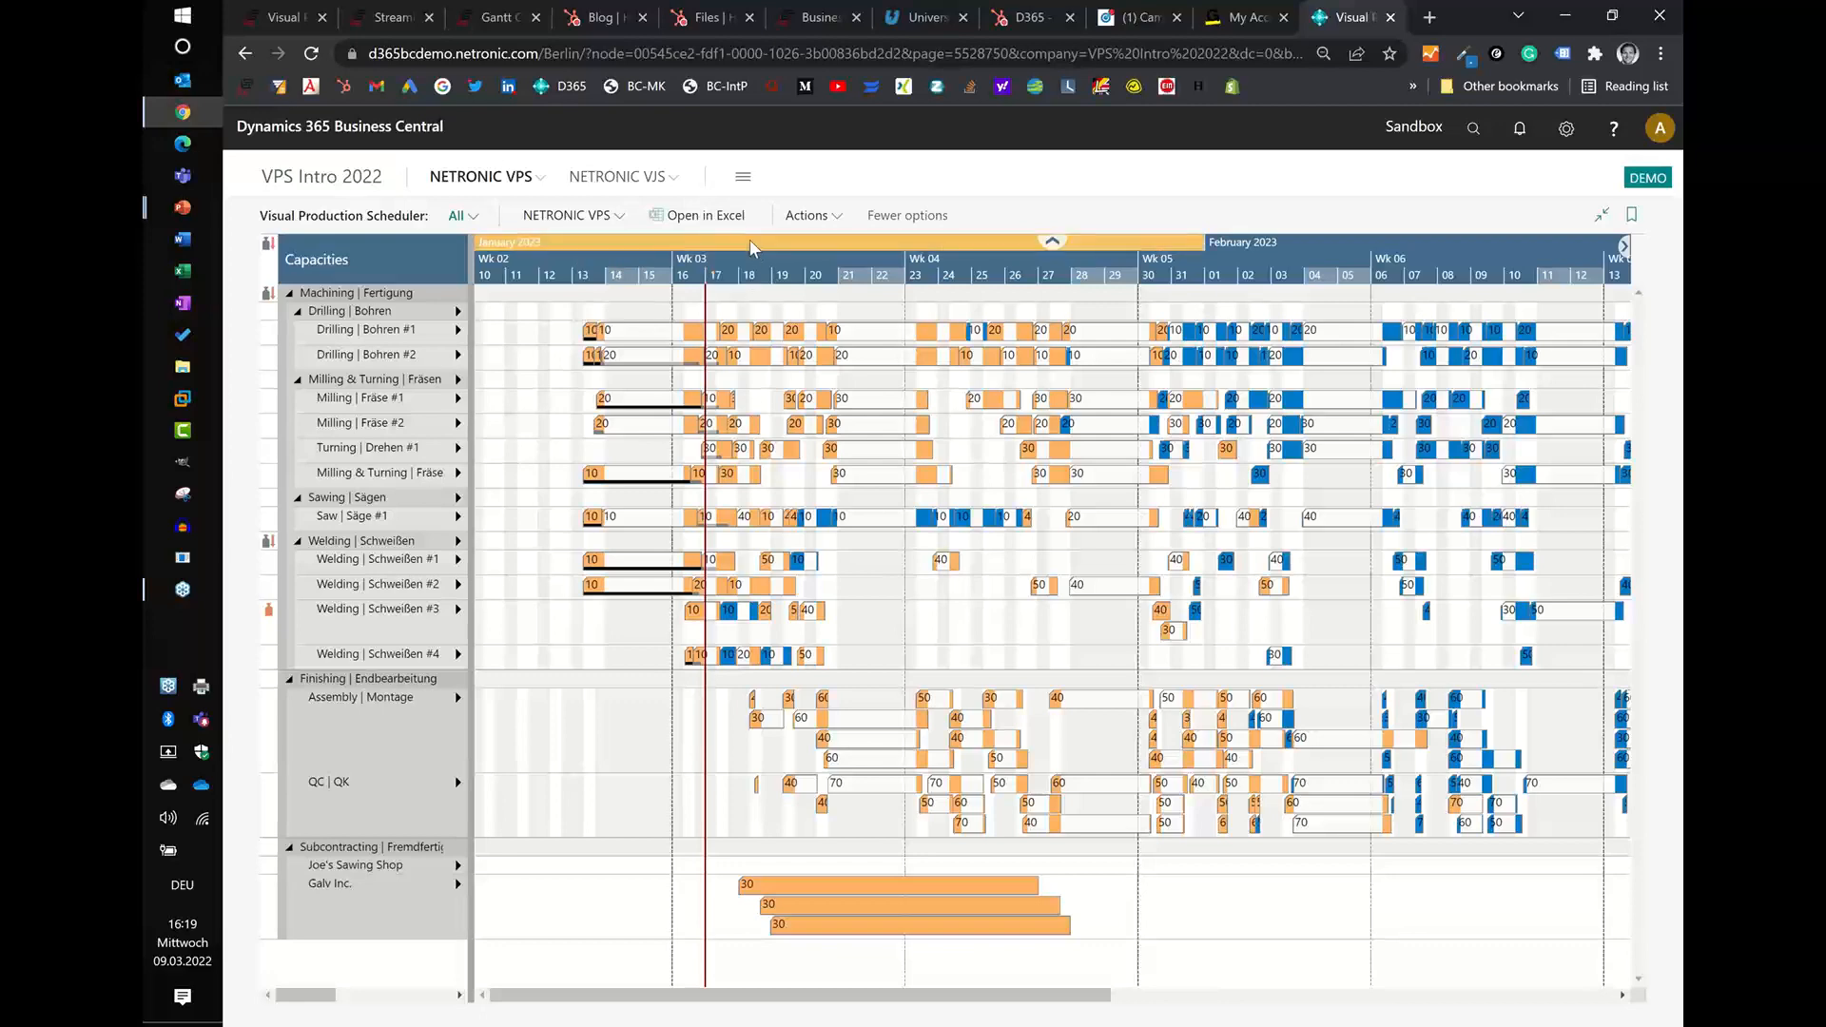
# - Zoom the timescale to week 03 of January 2023 and page forward two weeks to January 30
pyautogui.scroll(2, 750, 248)
pyautogui.scroll(2, 750, 248)
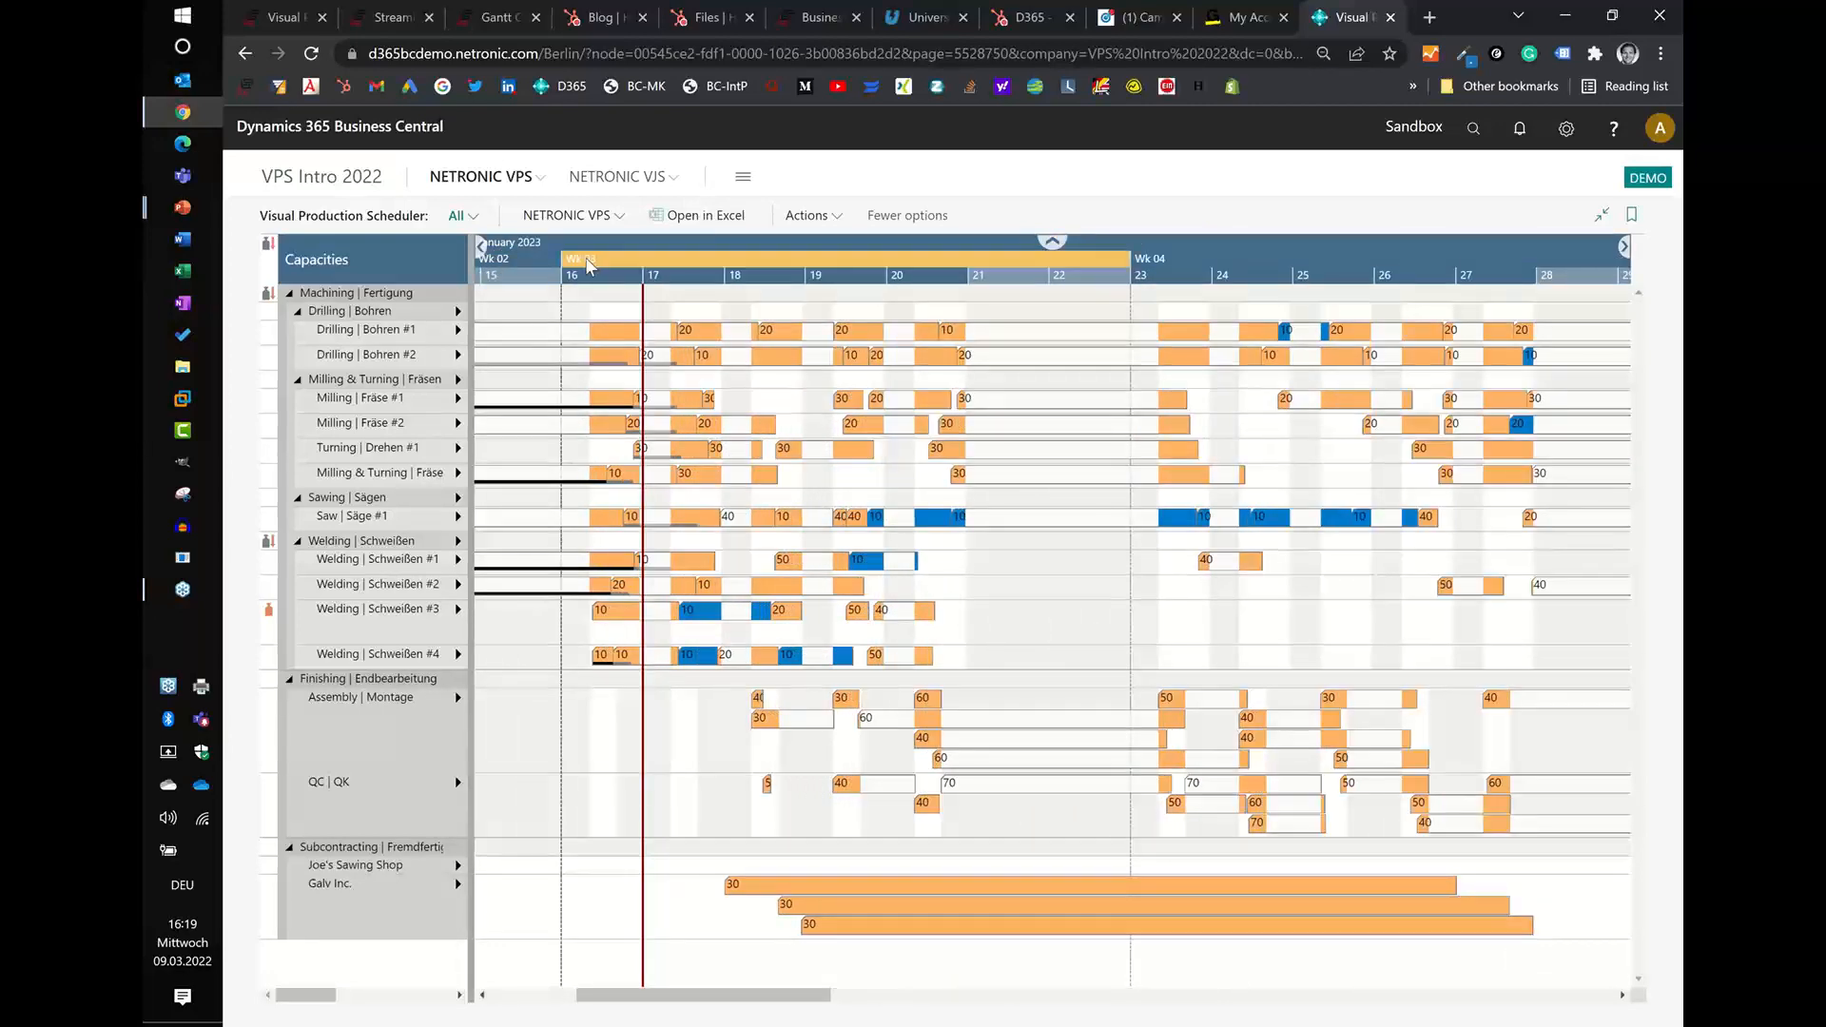
pyautogui.click(589, 264)
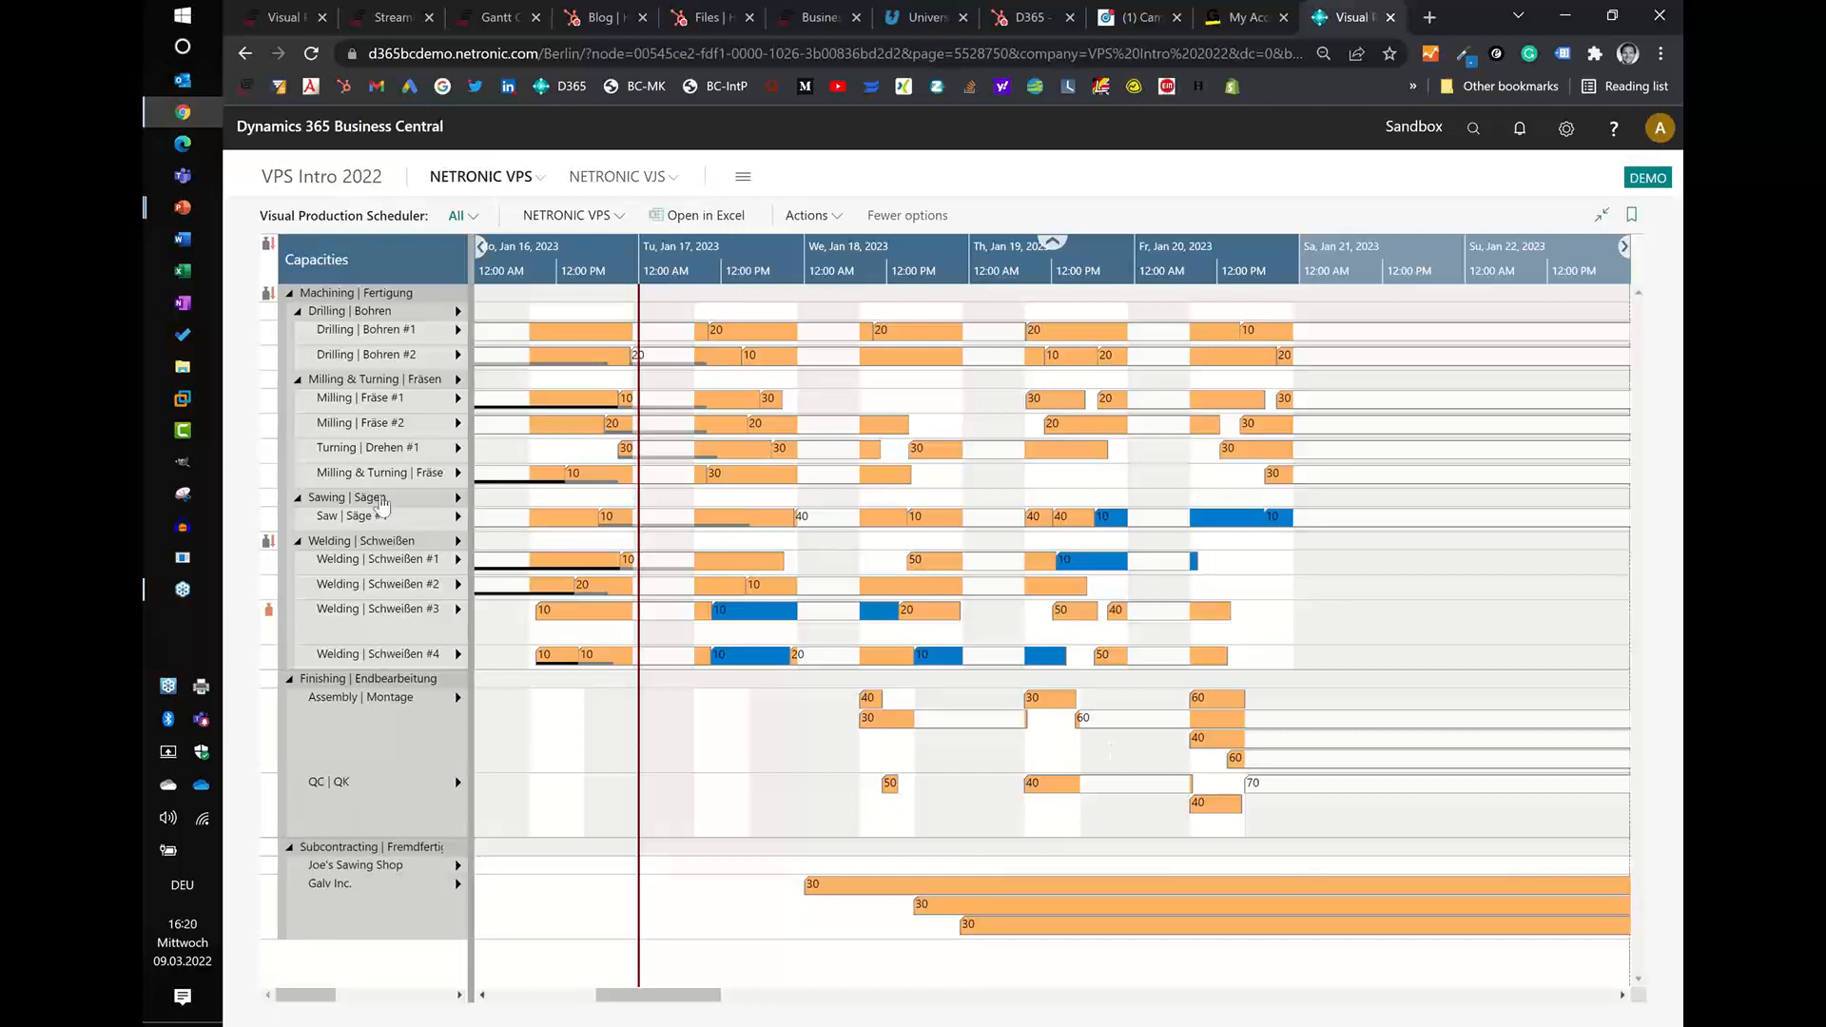
pyautogui.click(1623, 247)
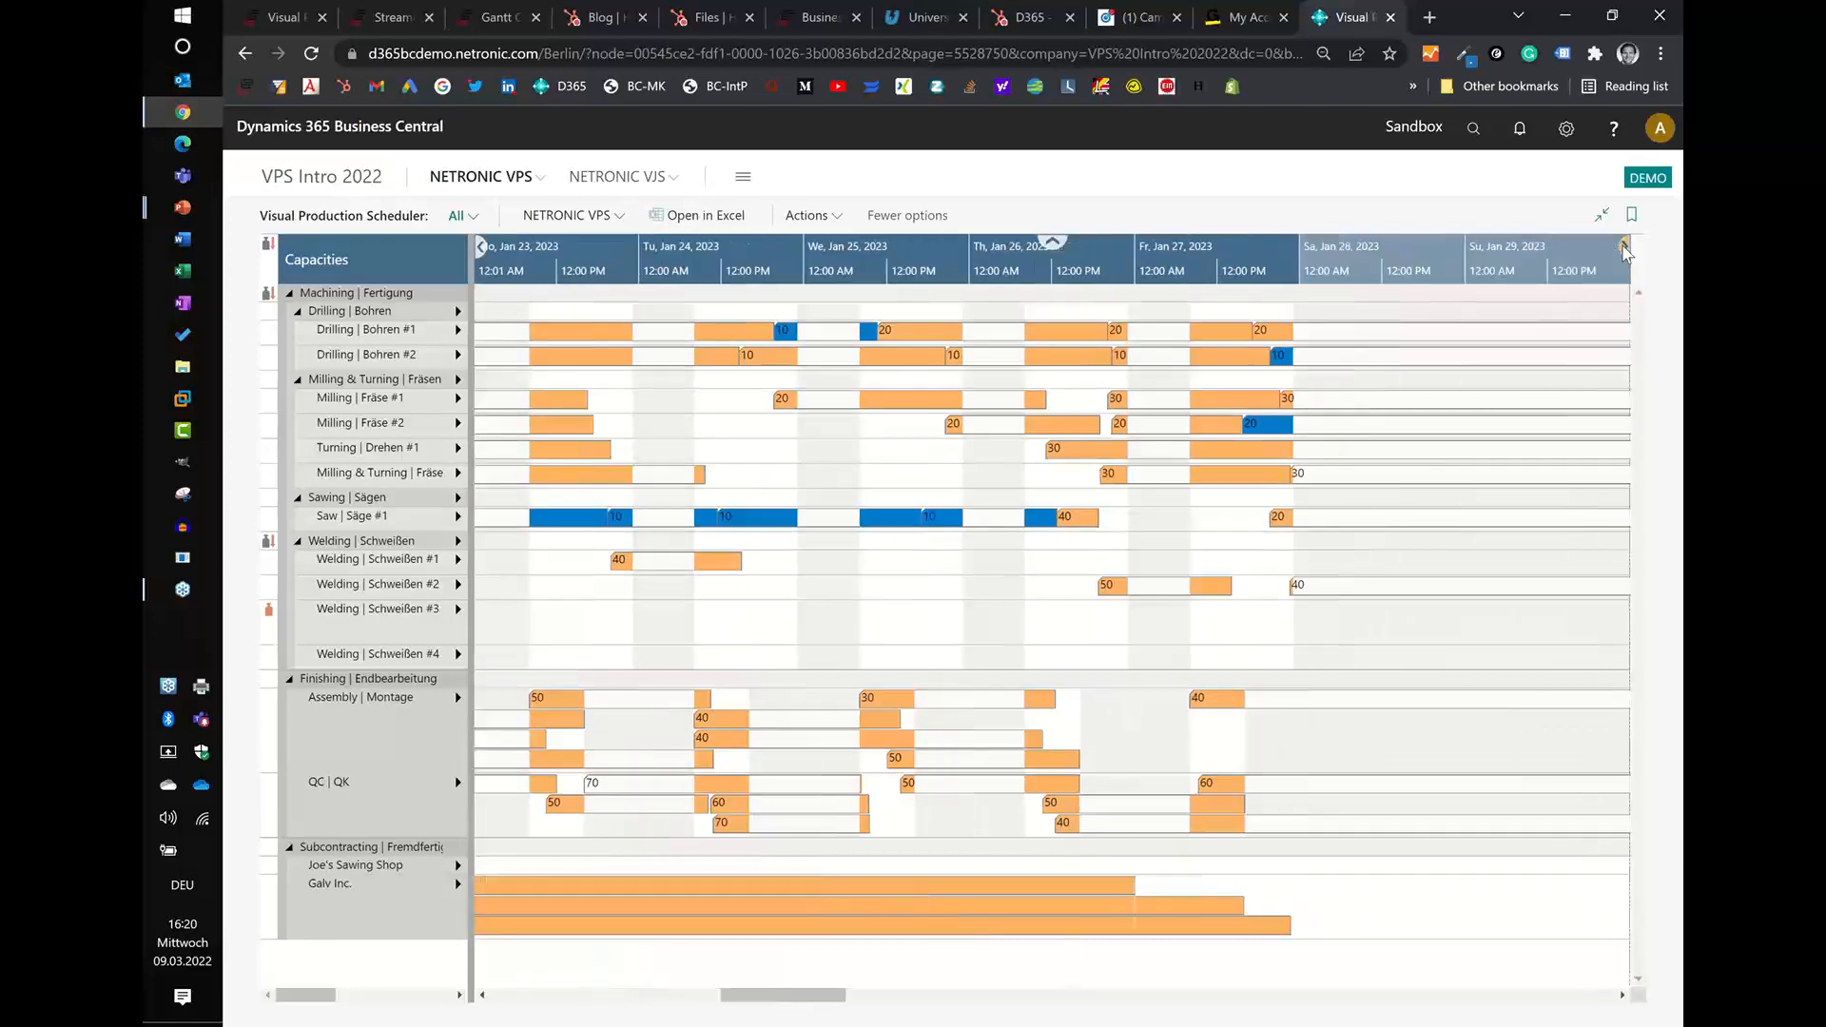
pyautogui.click(1623, 247)
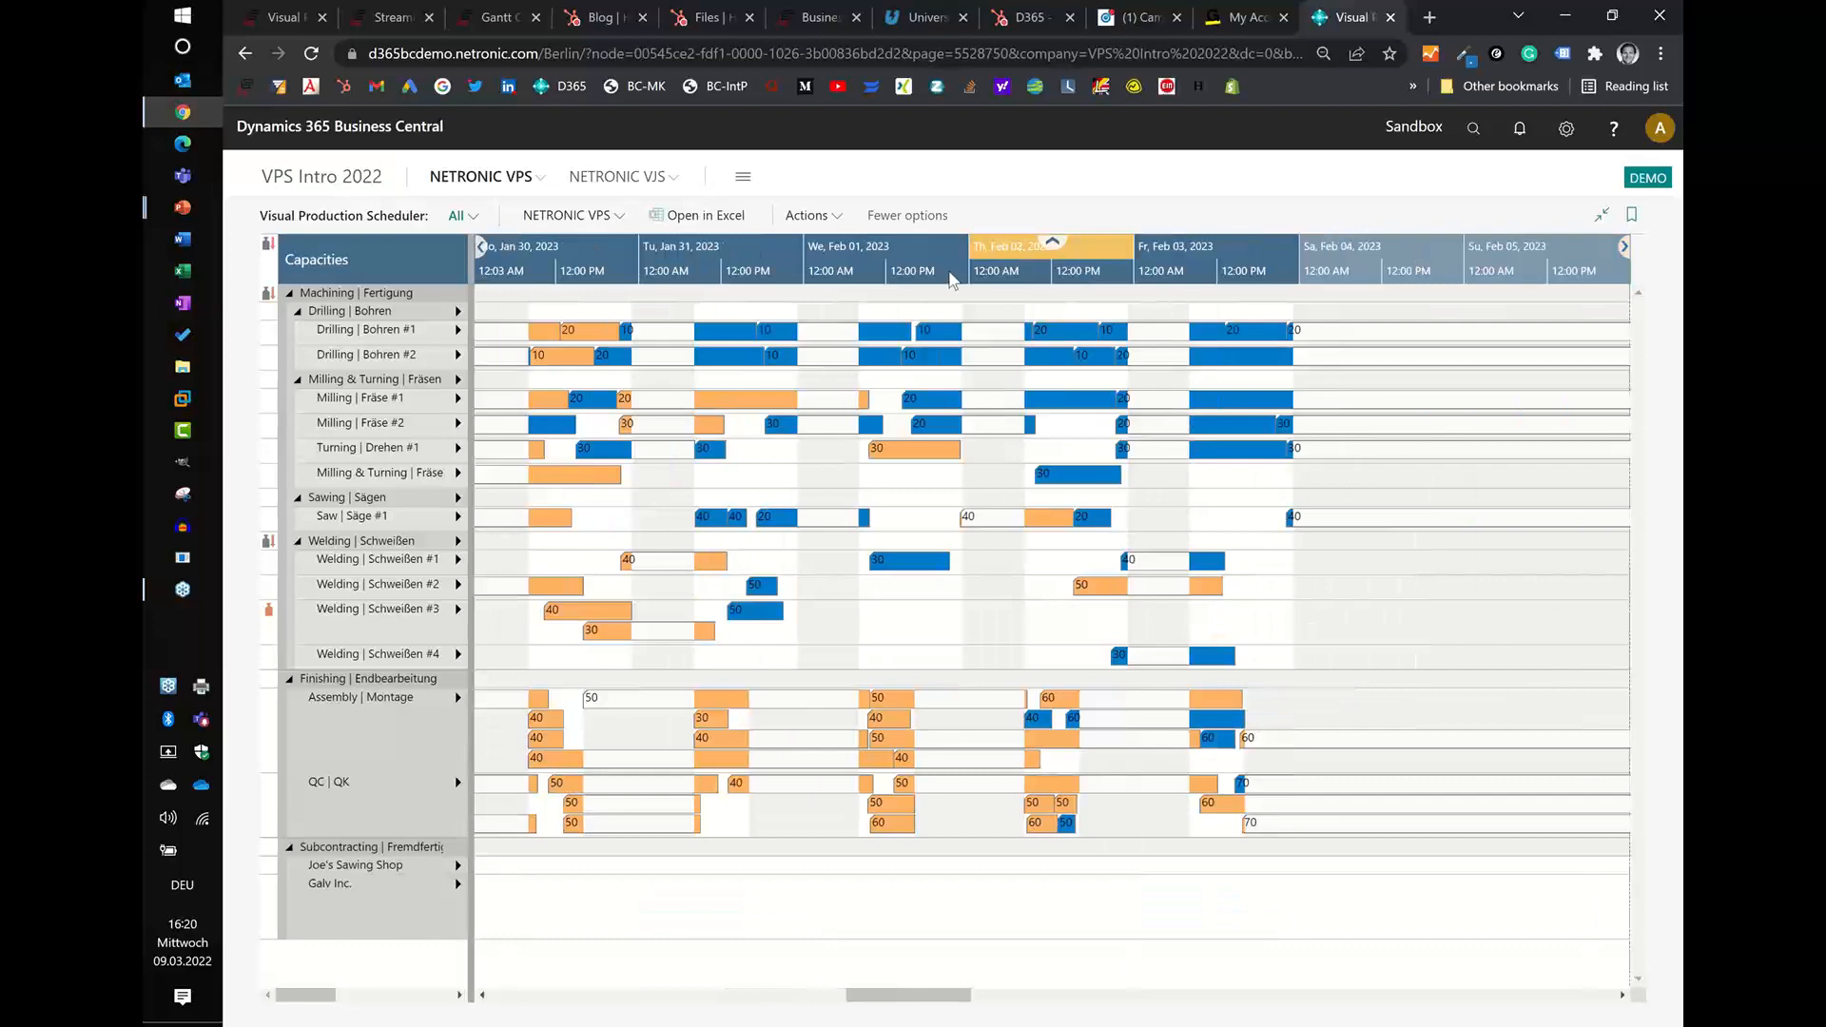
# - Zoom the timescale out to several weeks and select operation 10 on Drilling | Bohren #1 in week 08
pyautogui.scroll(-2, 884, 276)
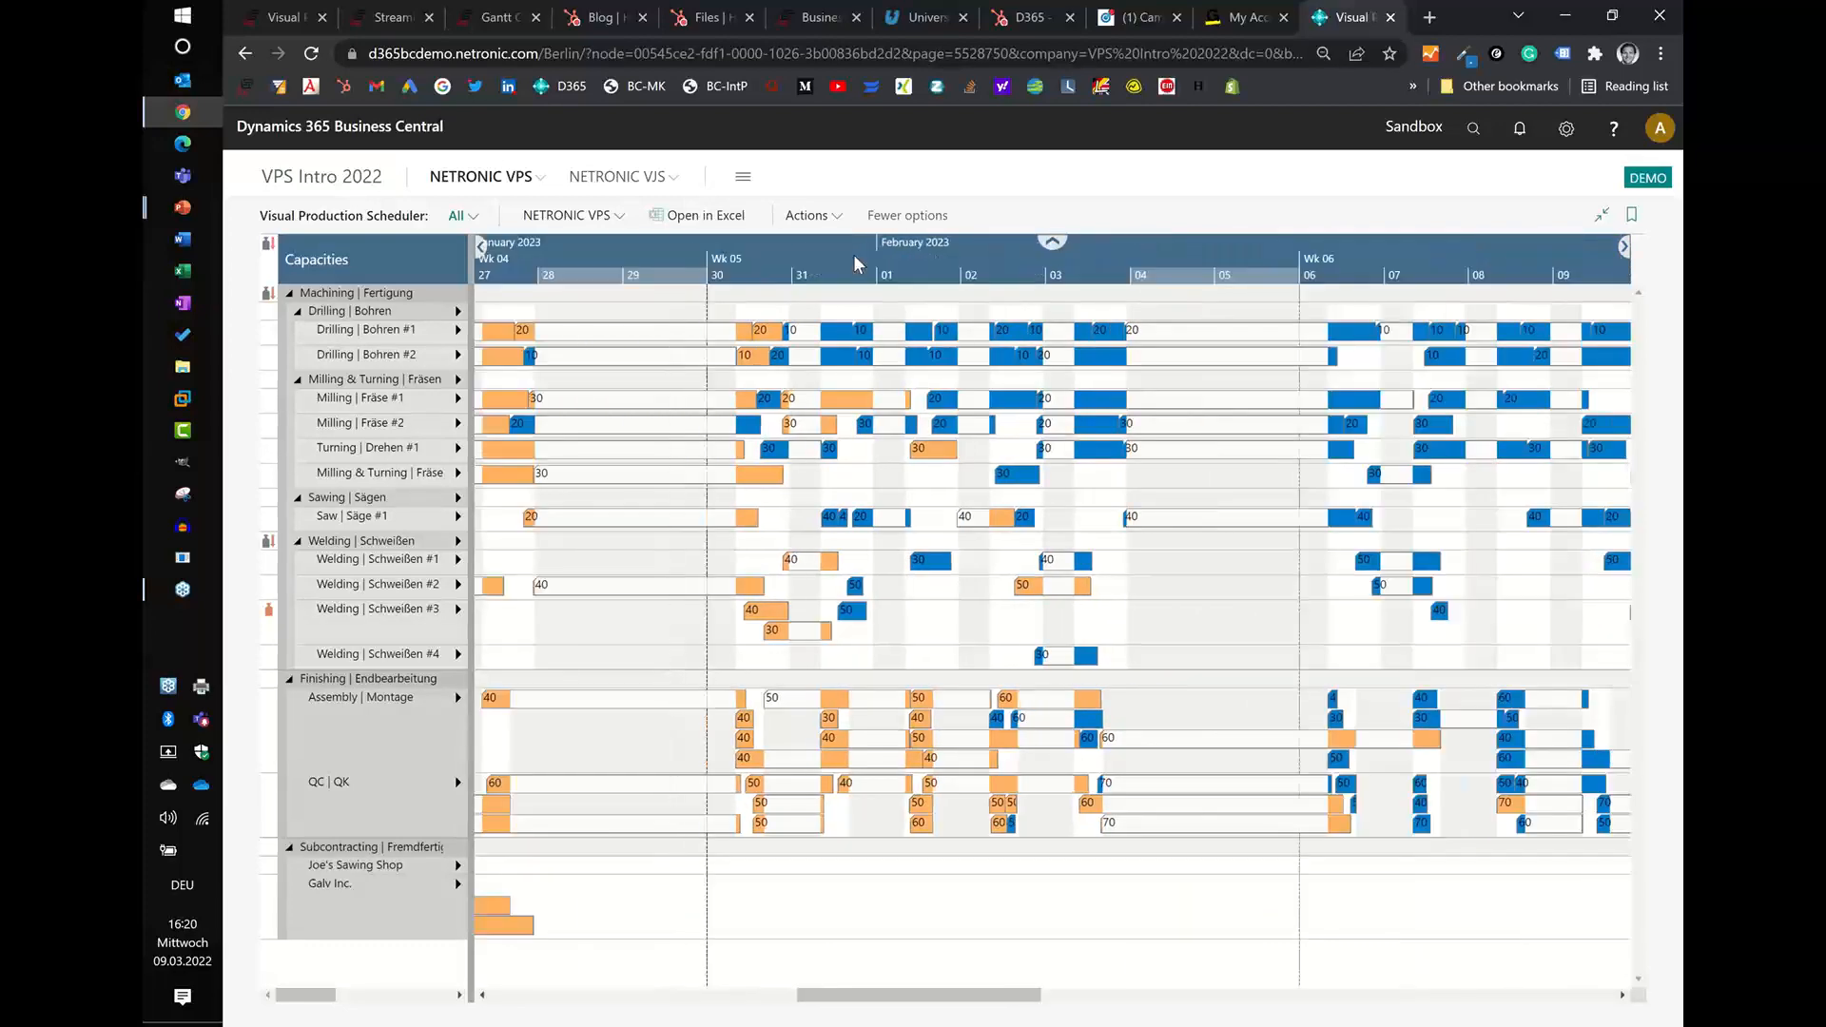
pyautogui.scroll(-3, 854, 266)
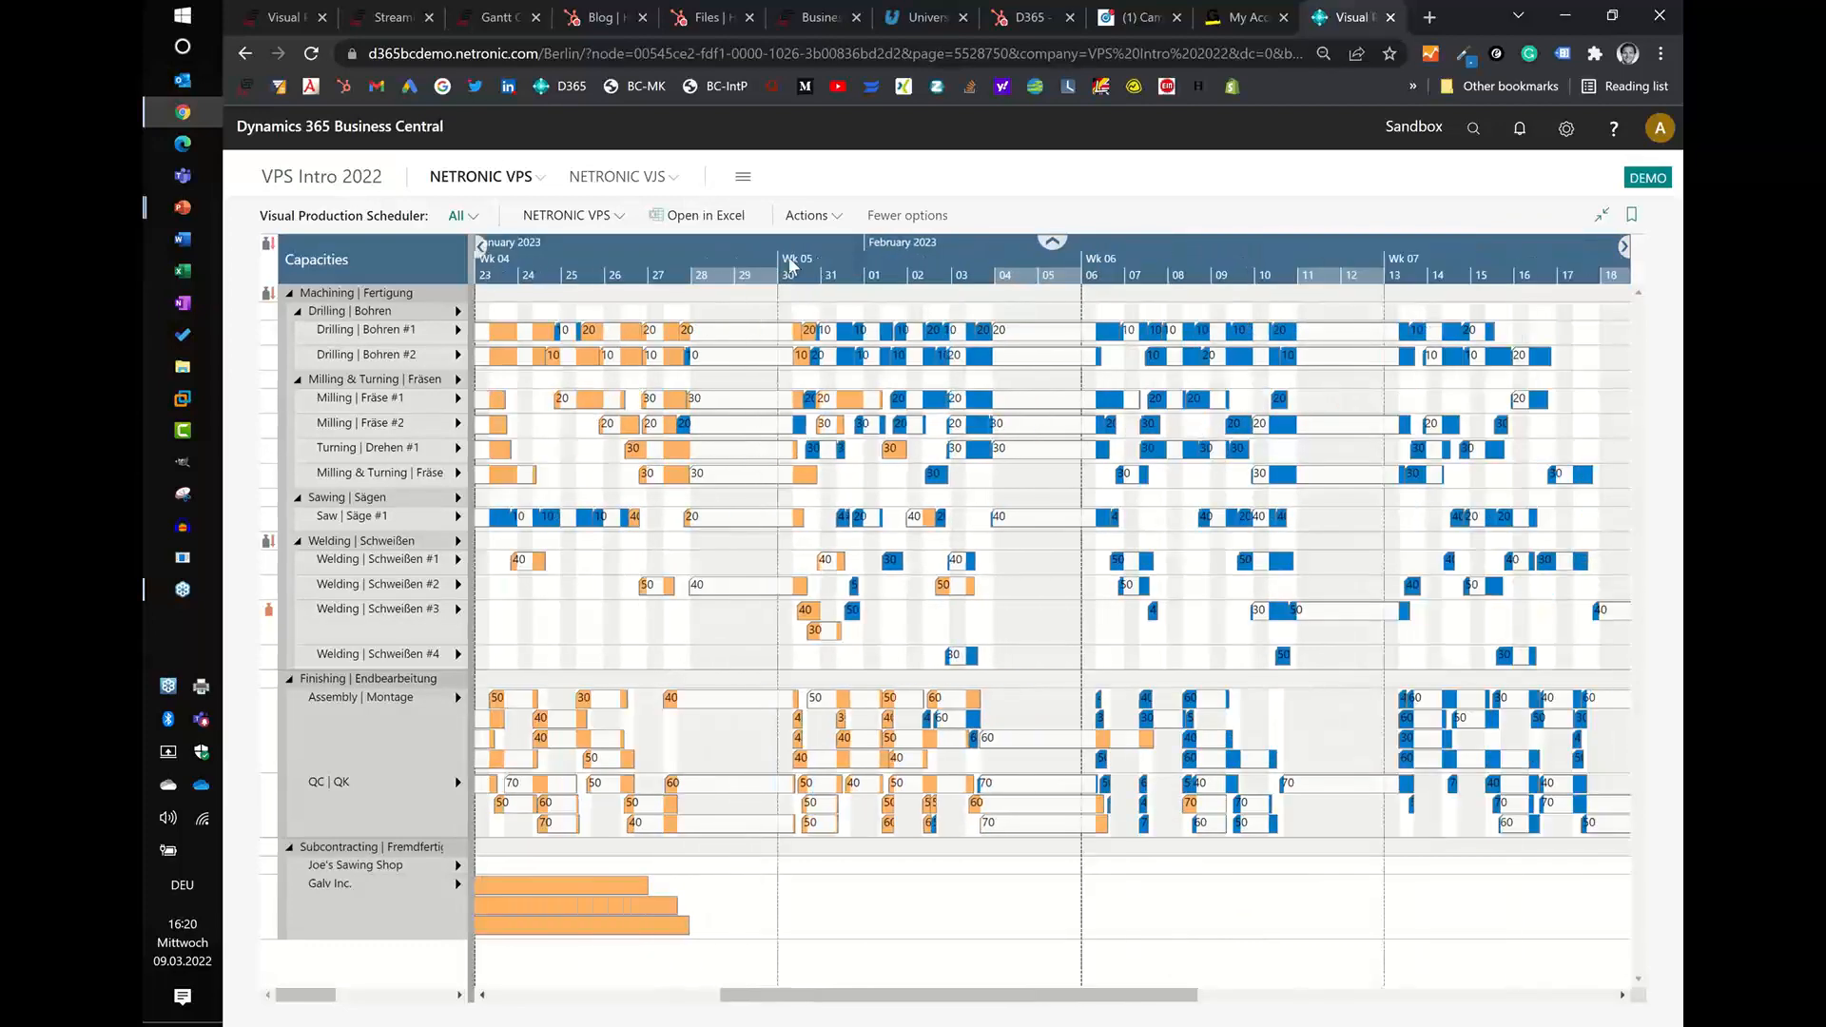
pyautogui.scroll(-3, 789, 266)
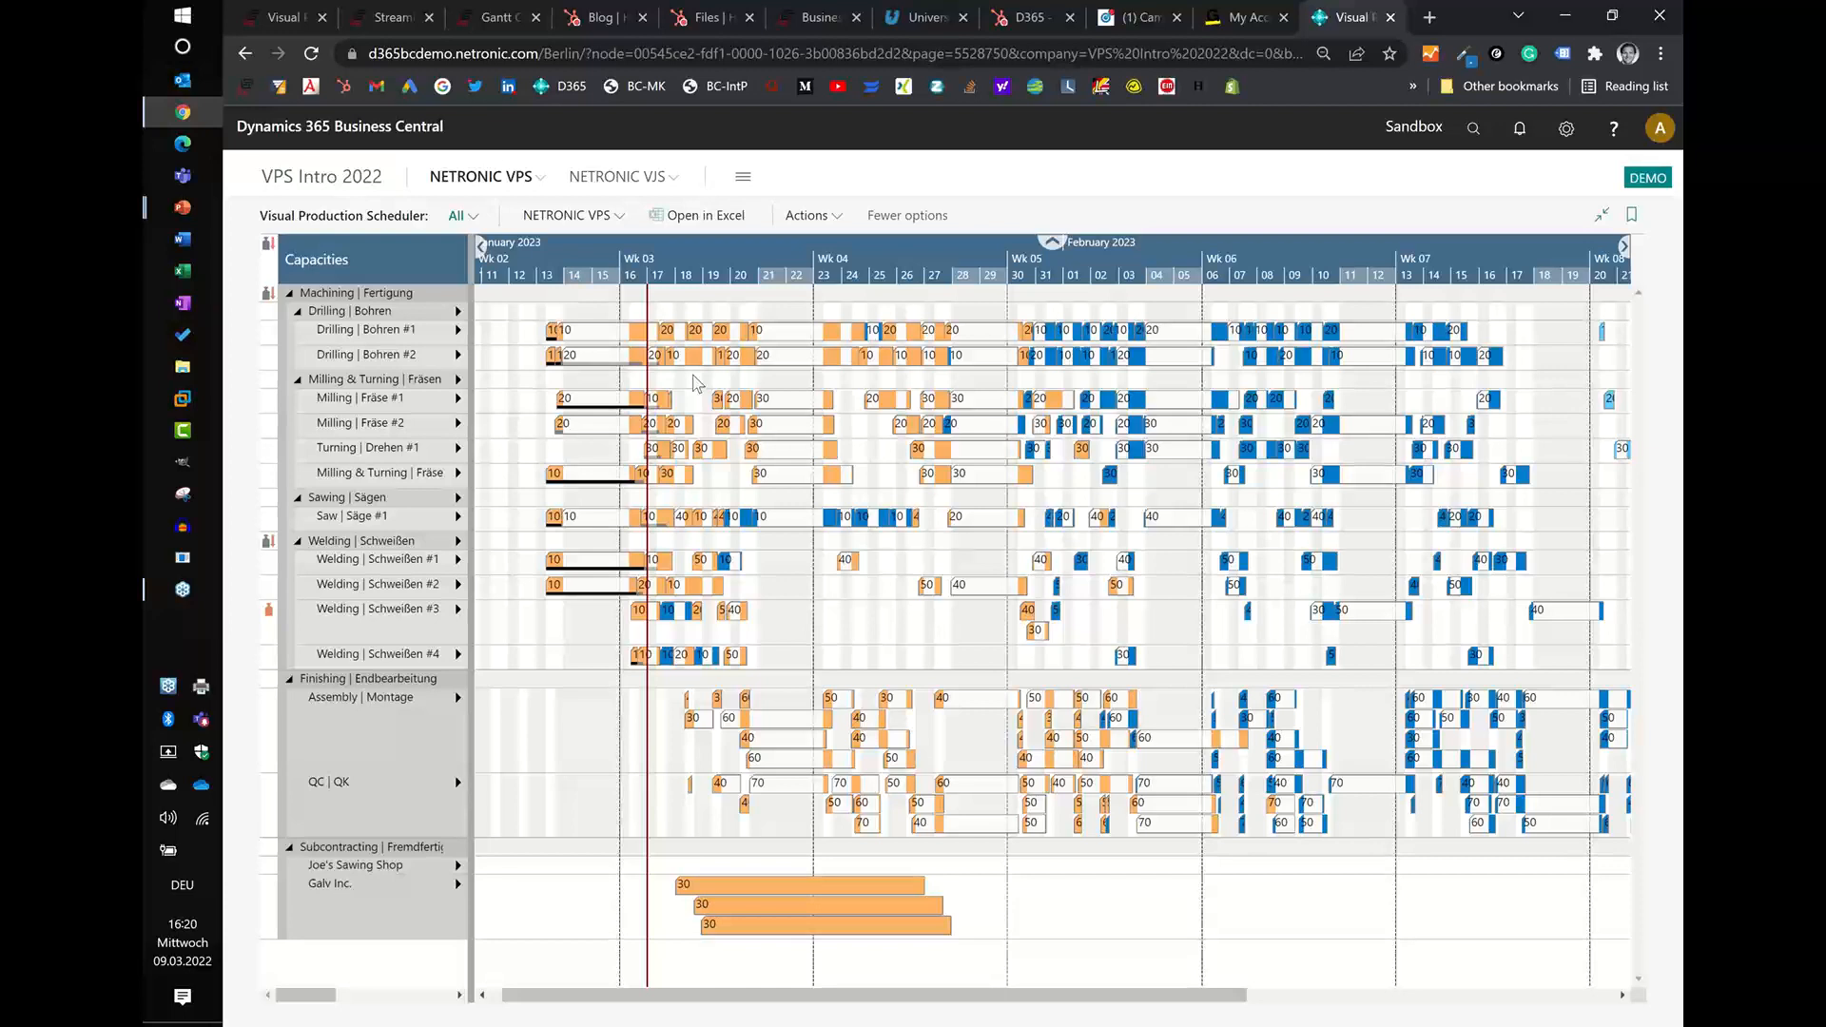
pyautogui.hscroll(3, 901, 265)
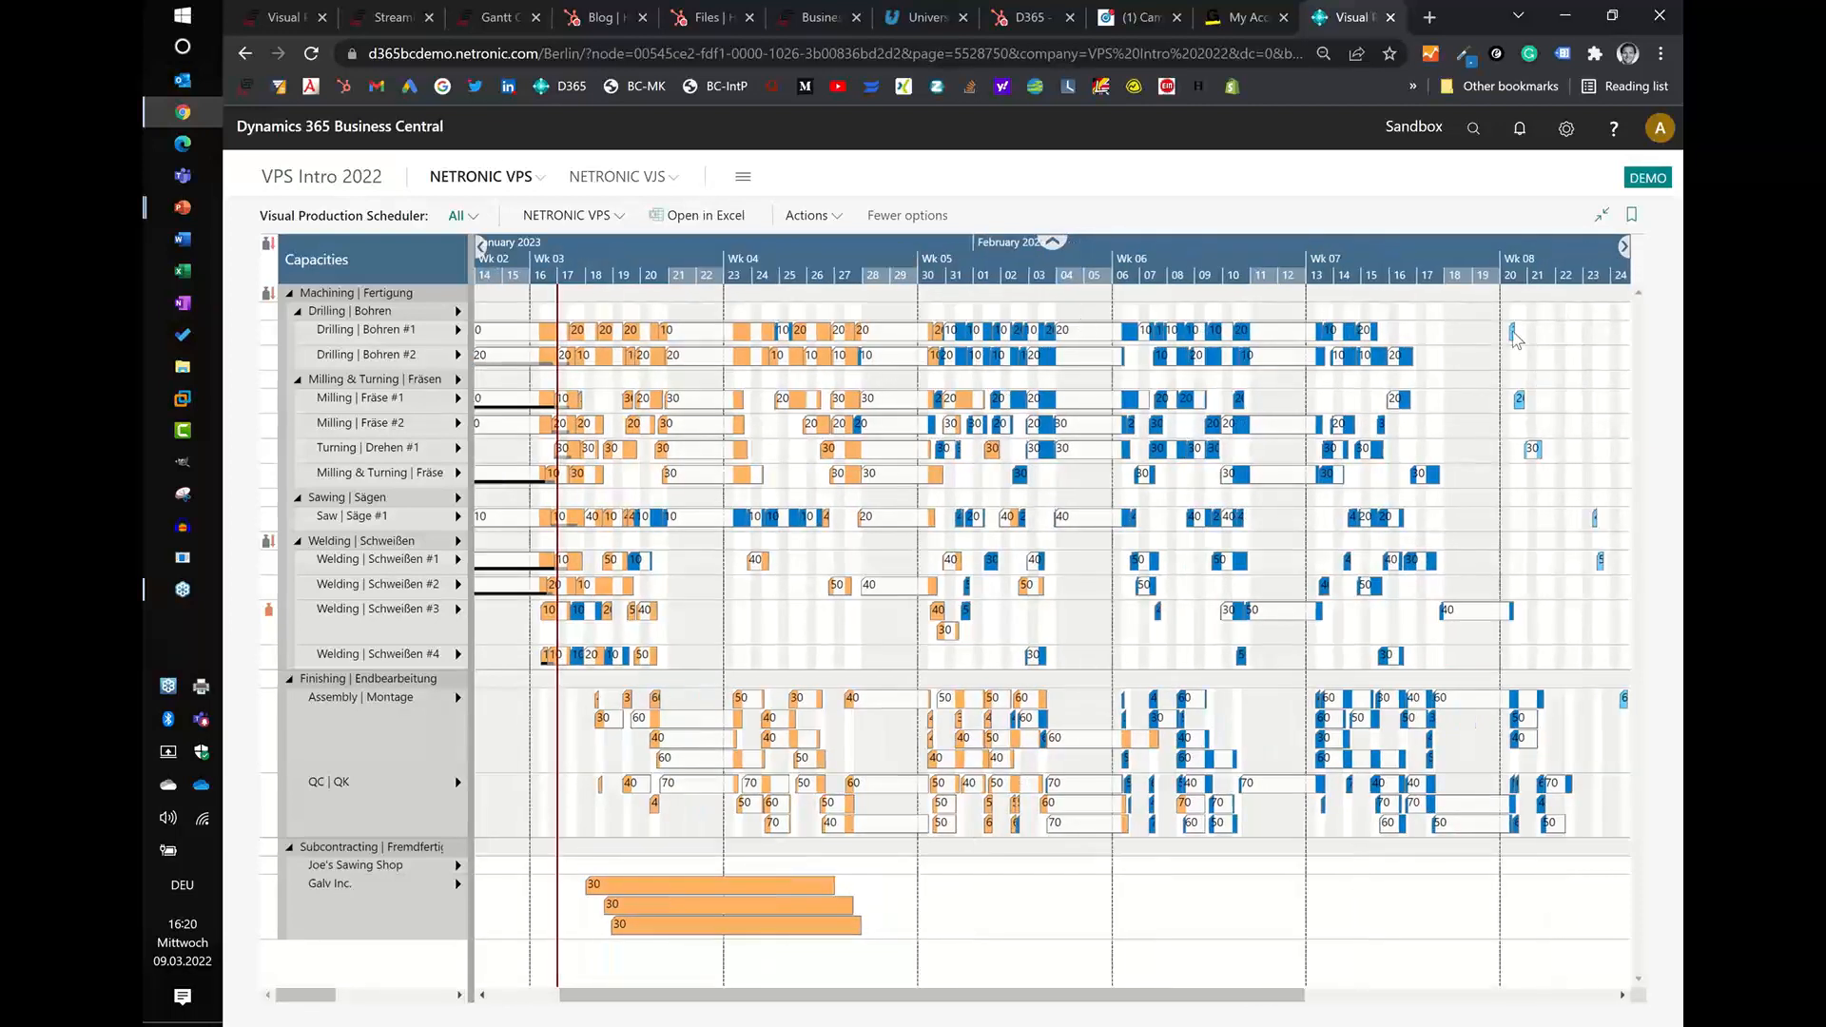
pyautogui.click(1512, 330)
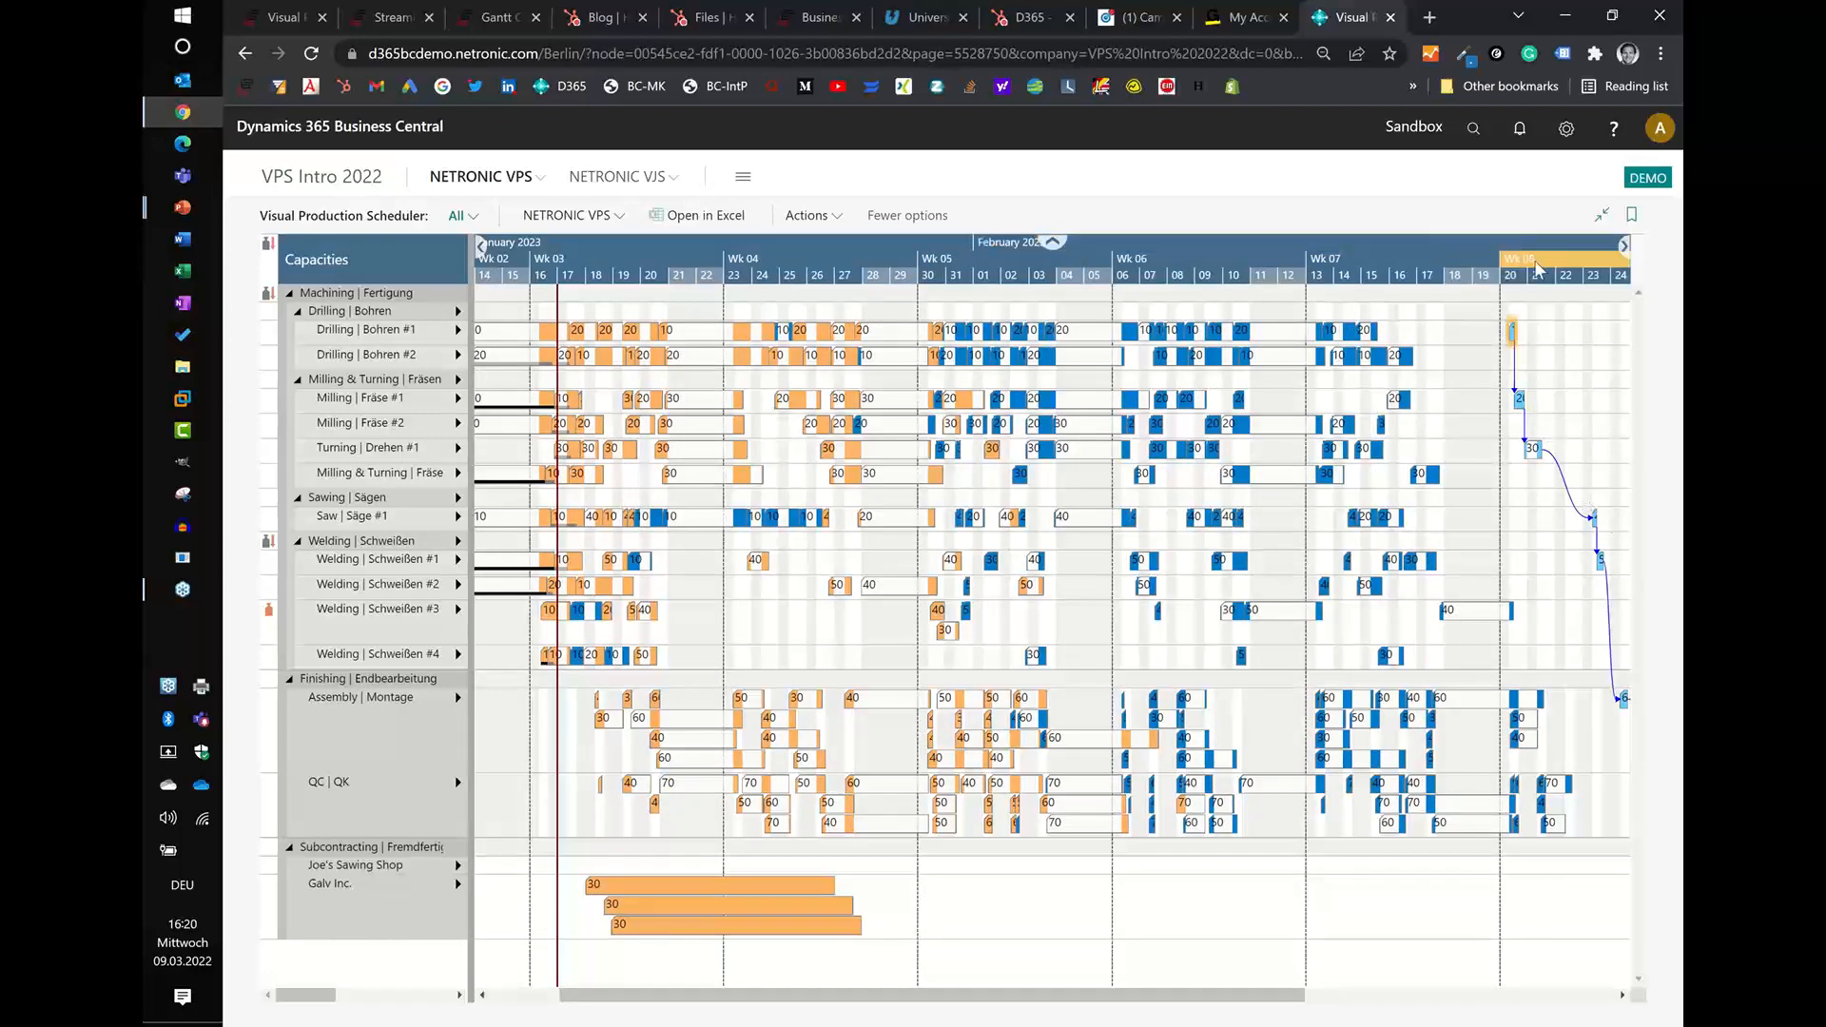
# - Examine the linked operations of the selected production order in weeks 08 and 09, from drilling through QC, up to its due date
pyautogui.moveTo(1529, 262); pyautogui.dragTo(1238, 270)
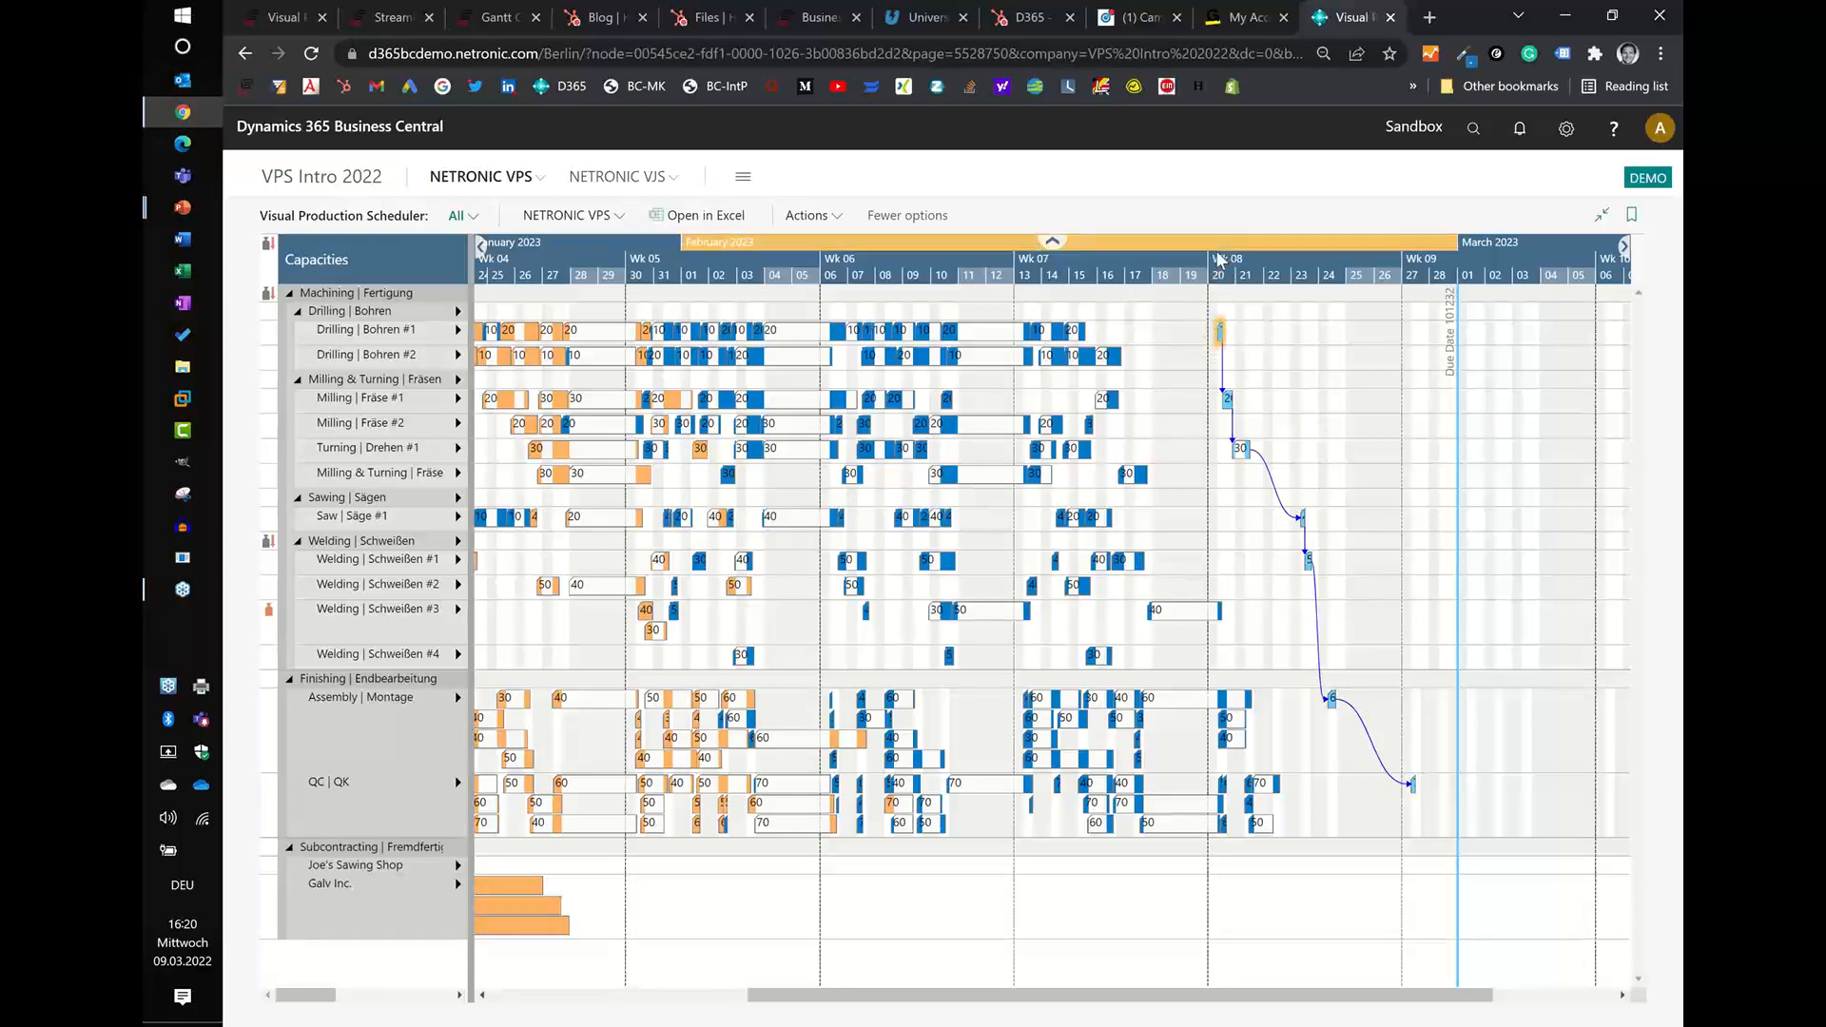
pyautogui.scroll(2, 1218, 258)
pyautogui.scroll(2, 1234, 266)
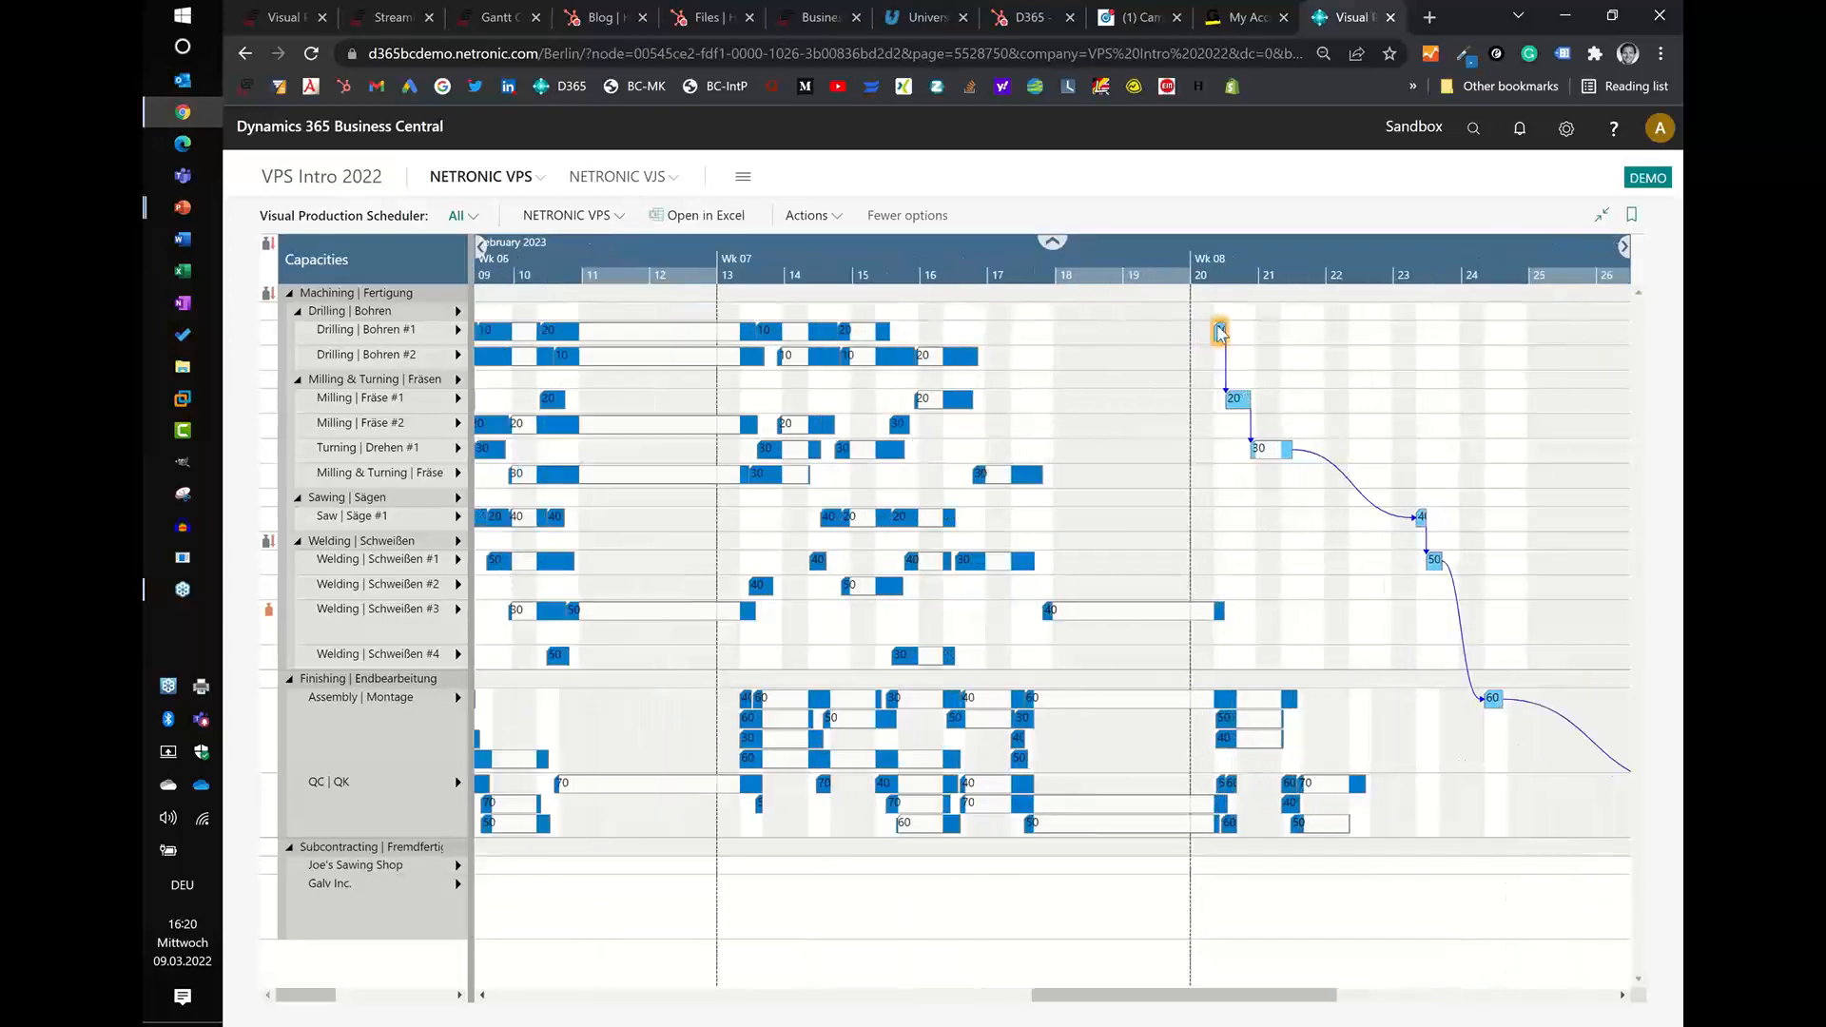
pyautogui.scroll(2, 1219, 328)
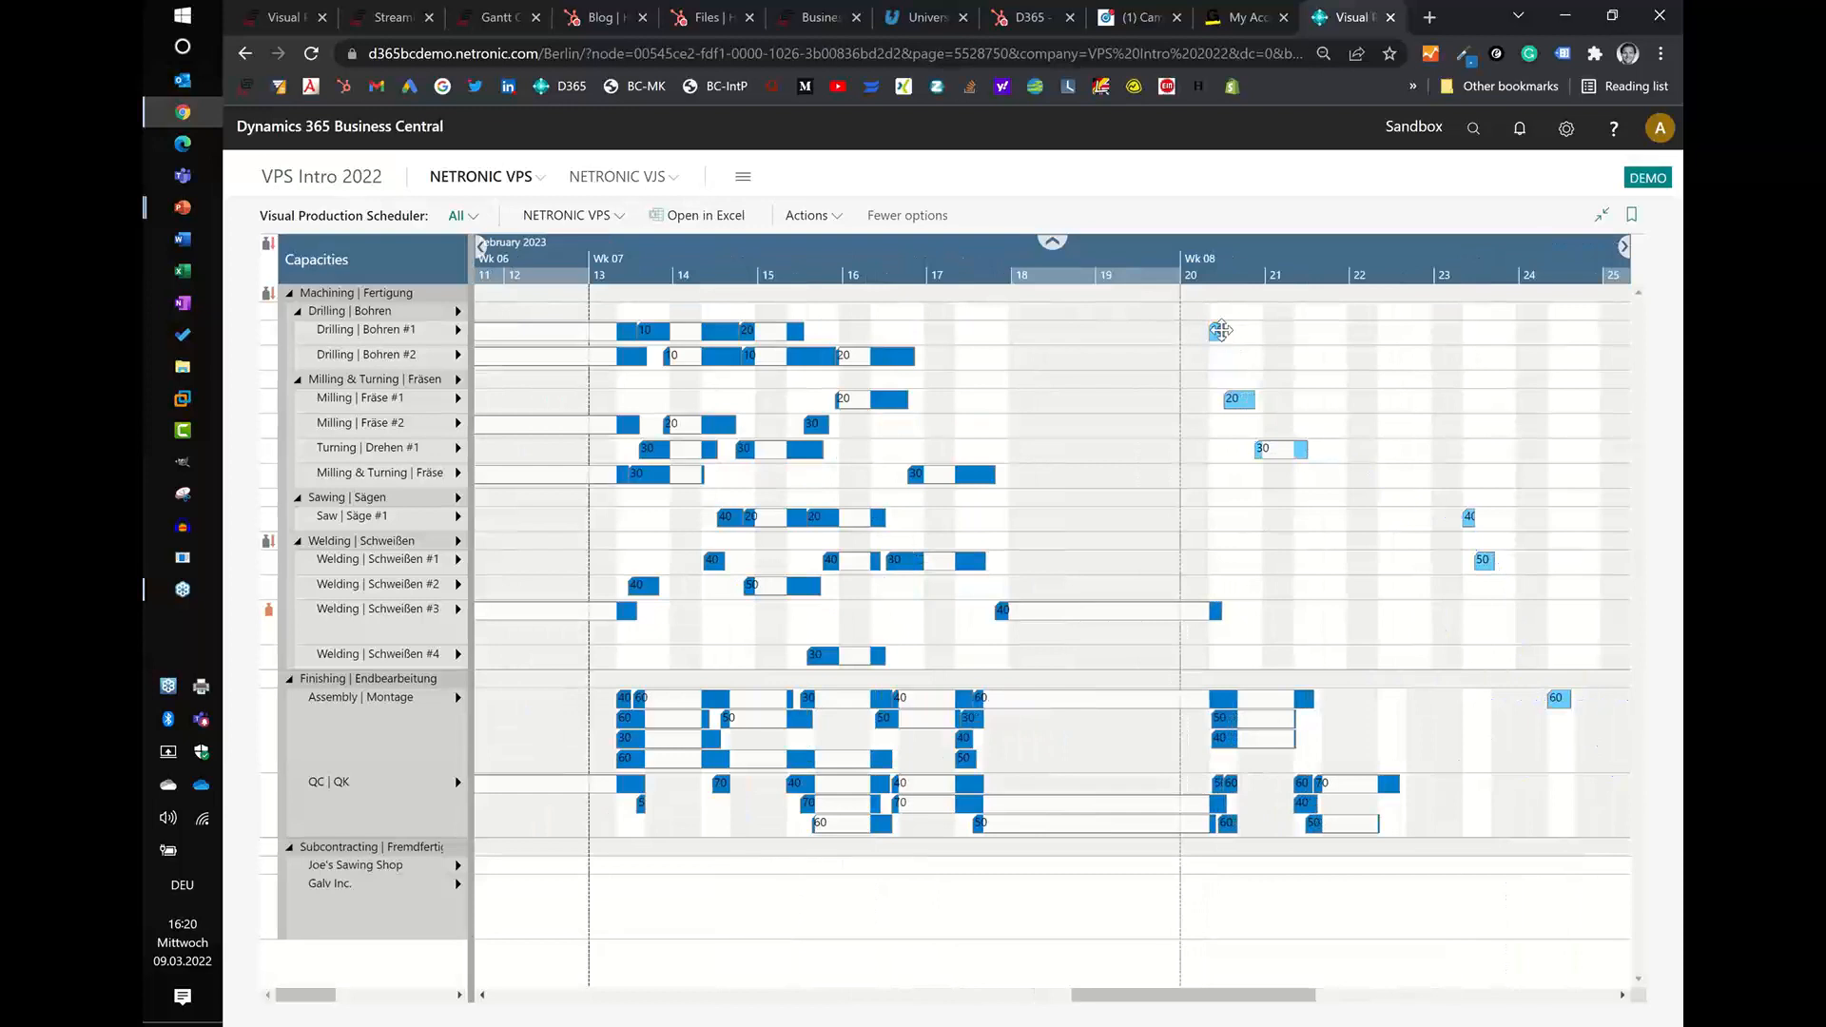
pyautogui.click(1221, 333)
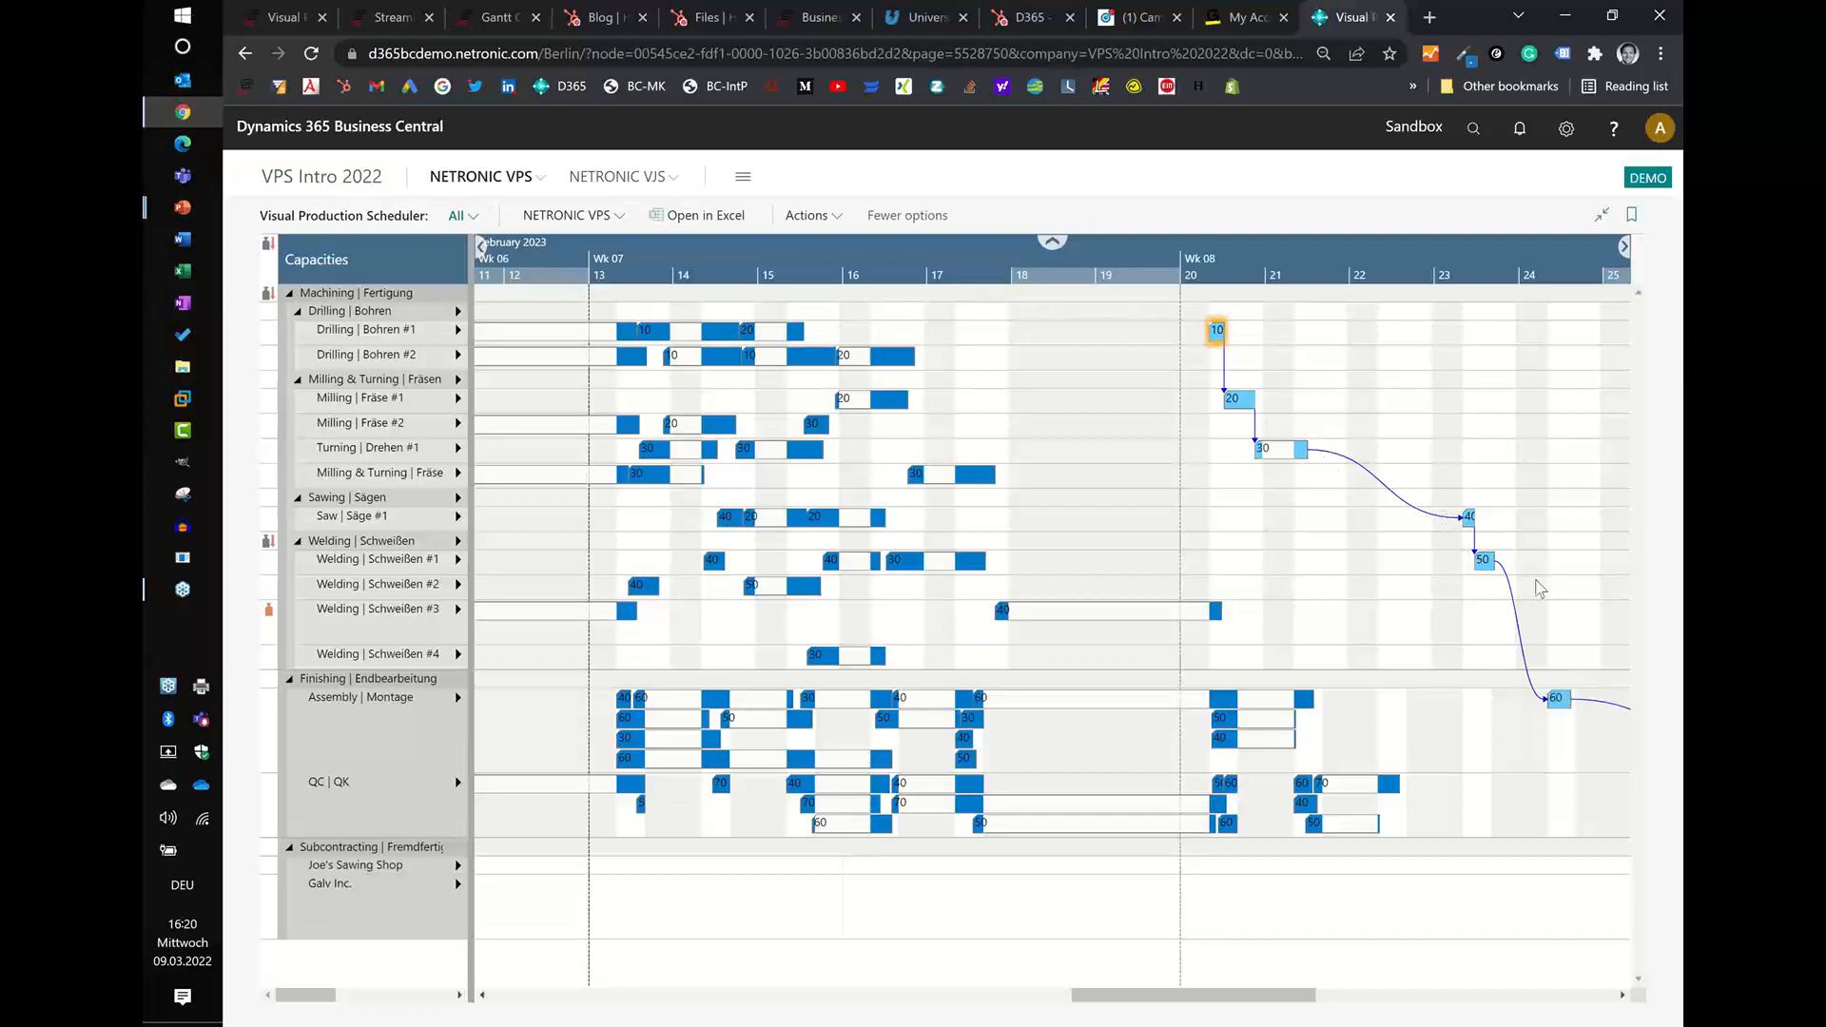
pyautogui.moveTo(1147, 253); pyautogui.dragTo(809, 254)
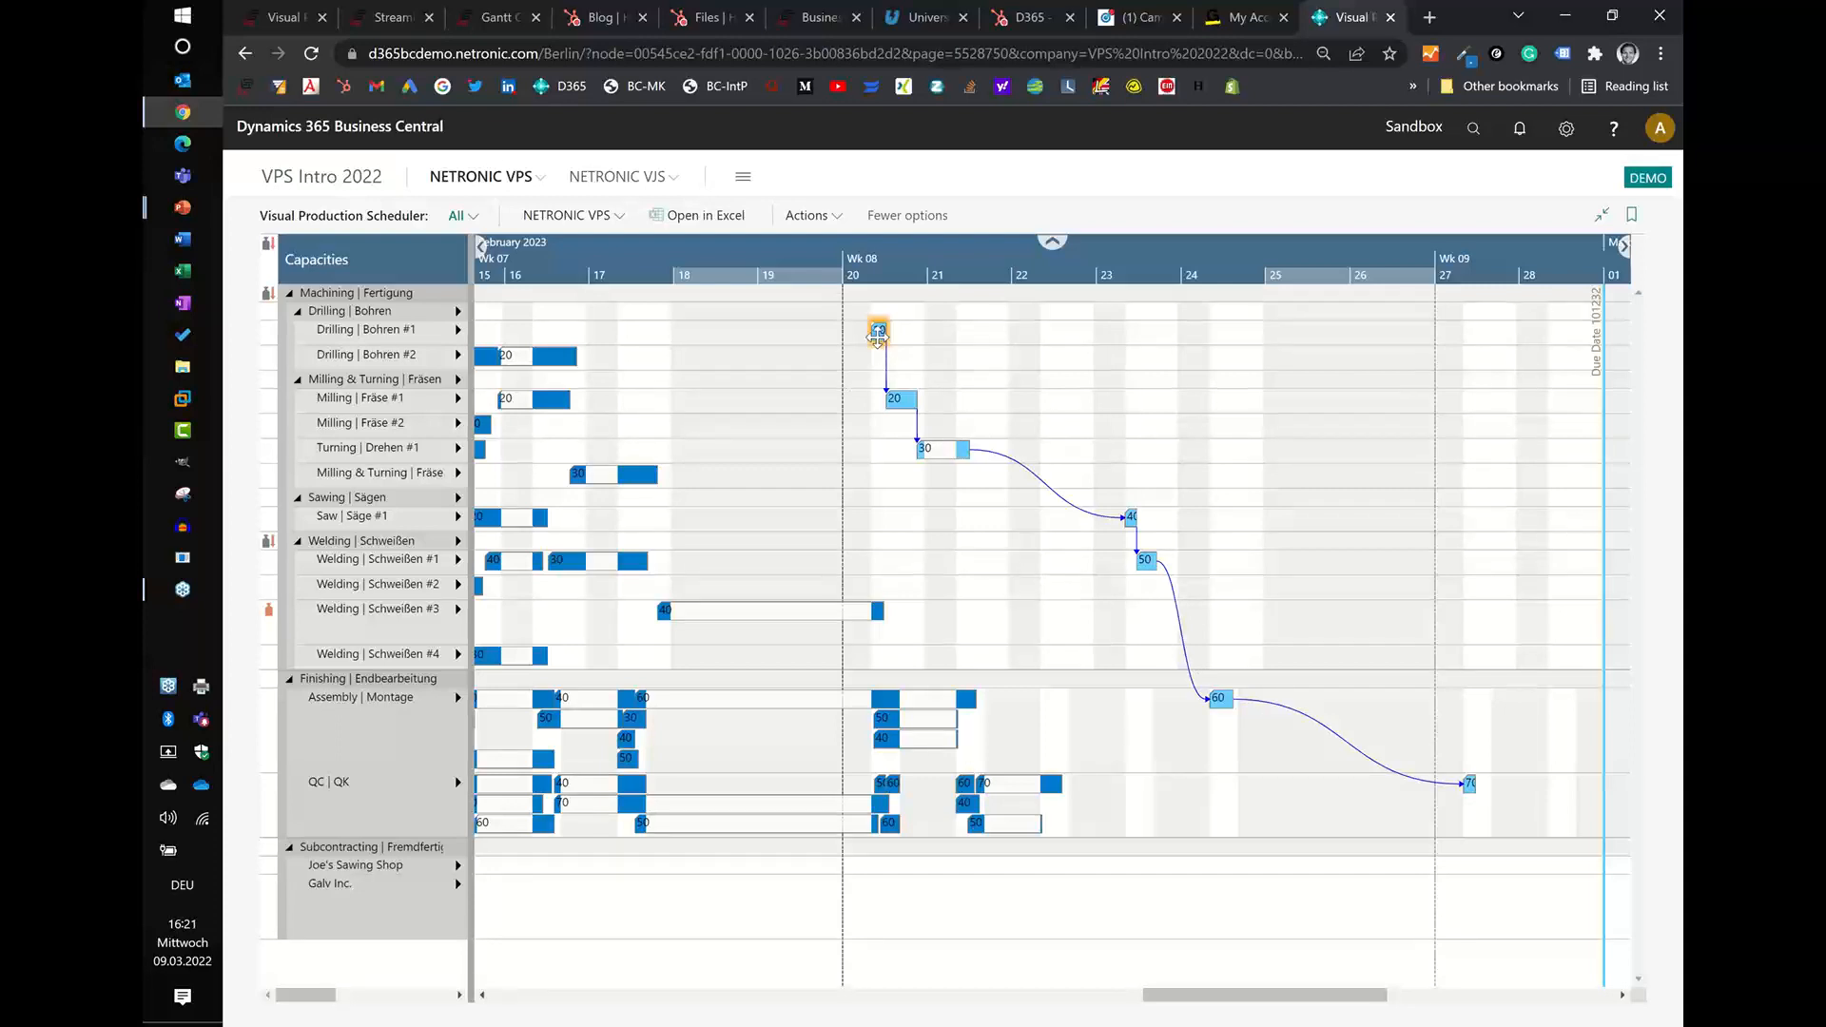
# - Open the planned production order of operation 10, view its line's routing, and close both windows
pyautogui.doubleClick(876, 332)
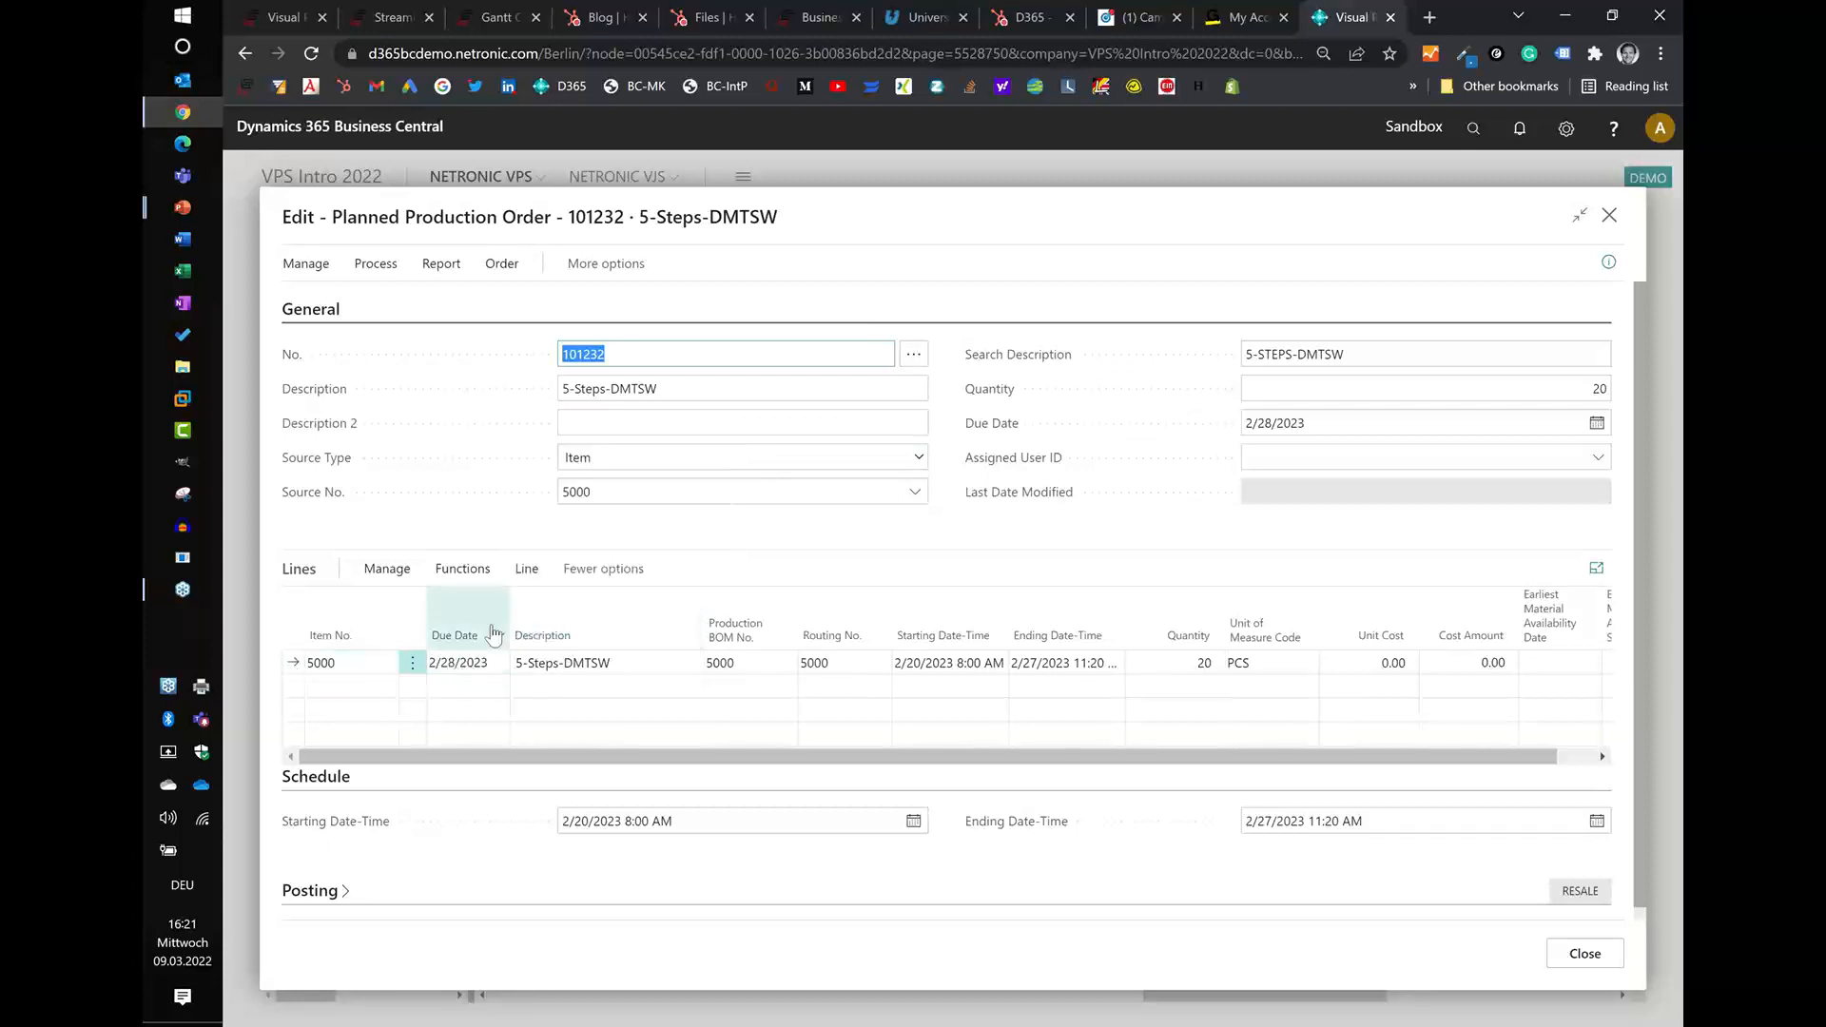
pyautogui.click(526, 569)
pyautogui.click(756, 615)
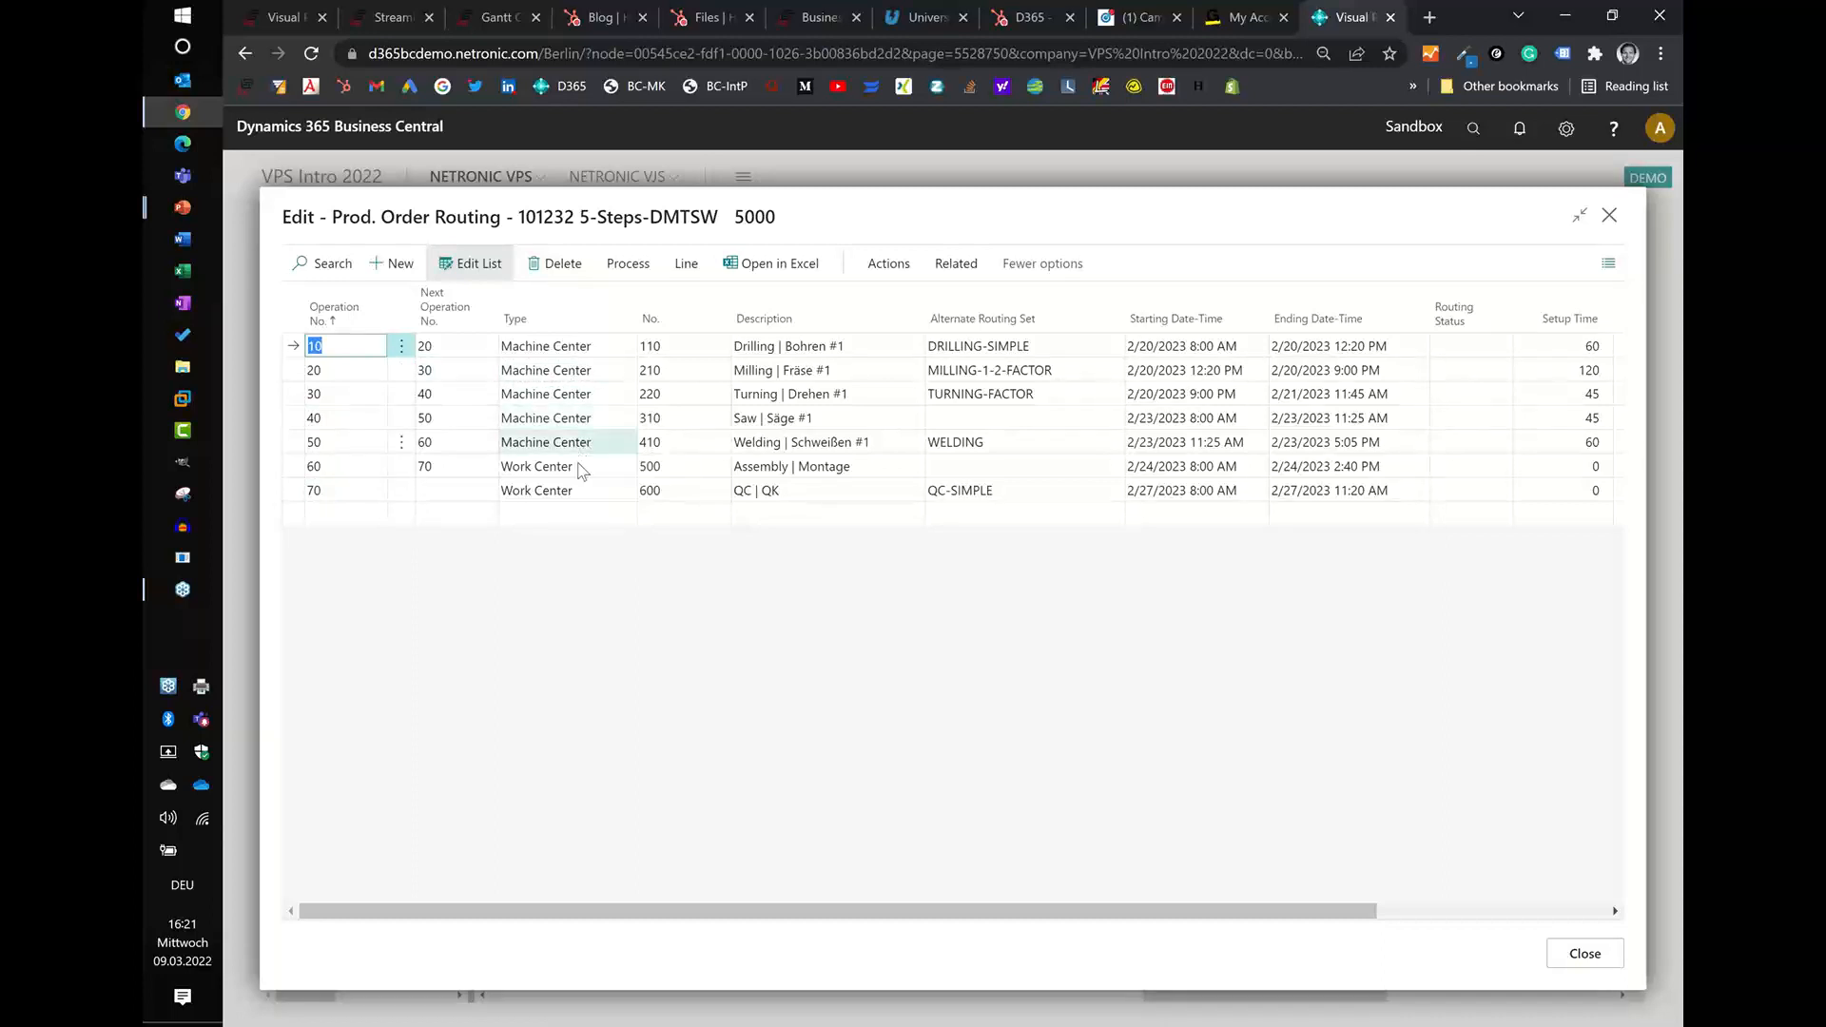
pyautogui.click(1584, 956)
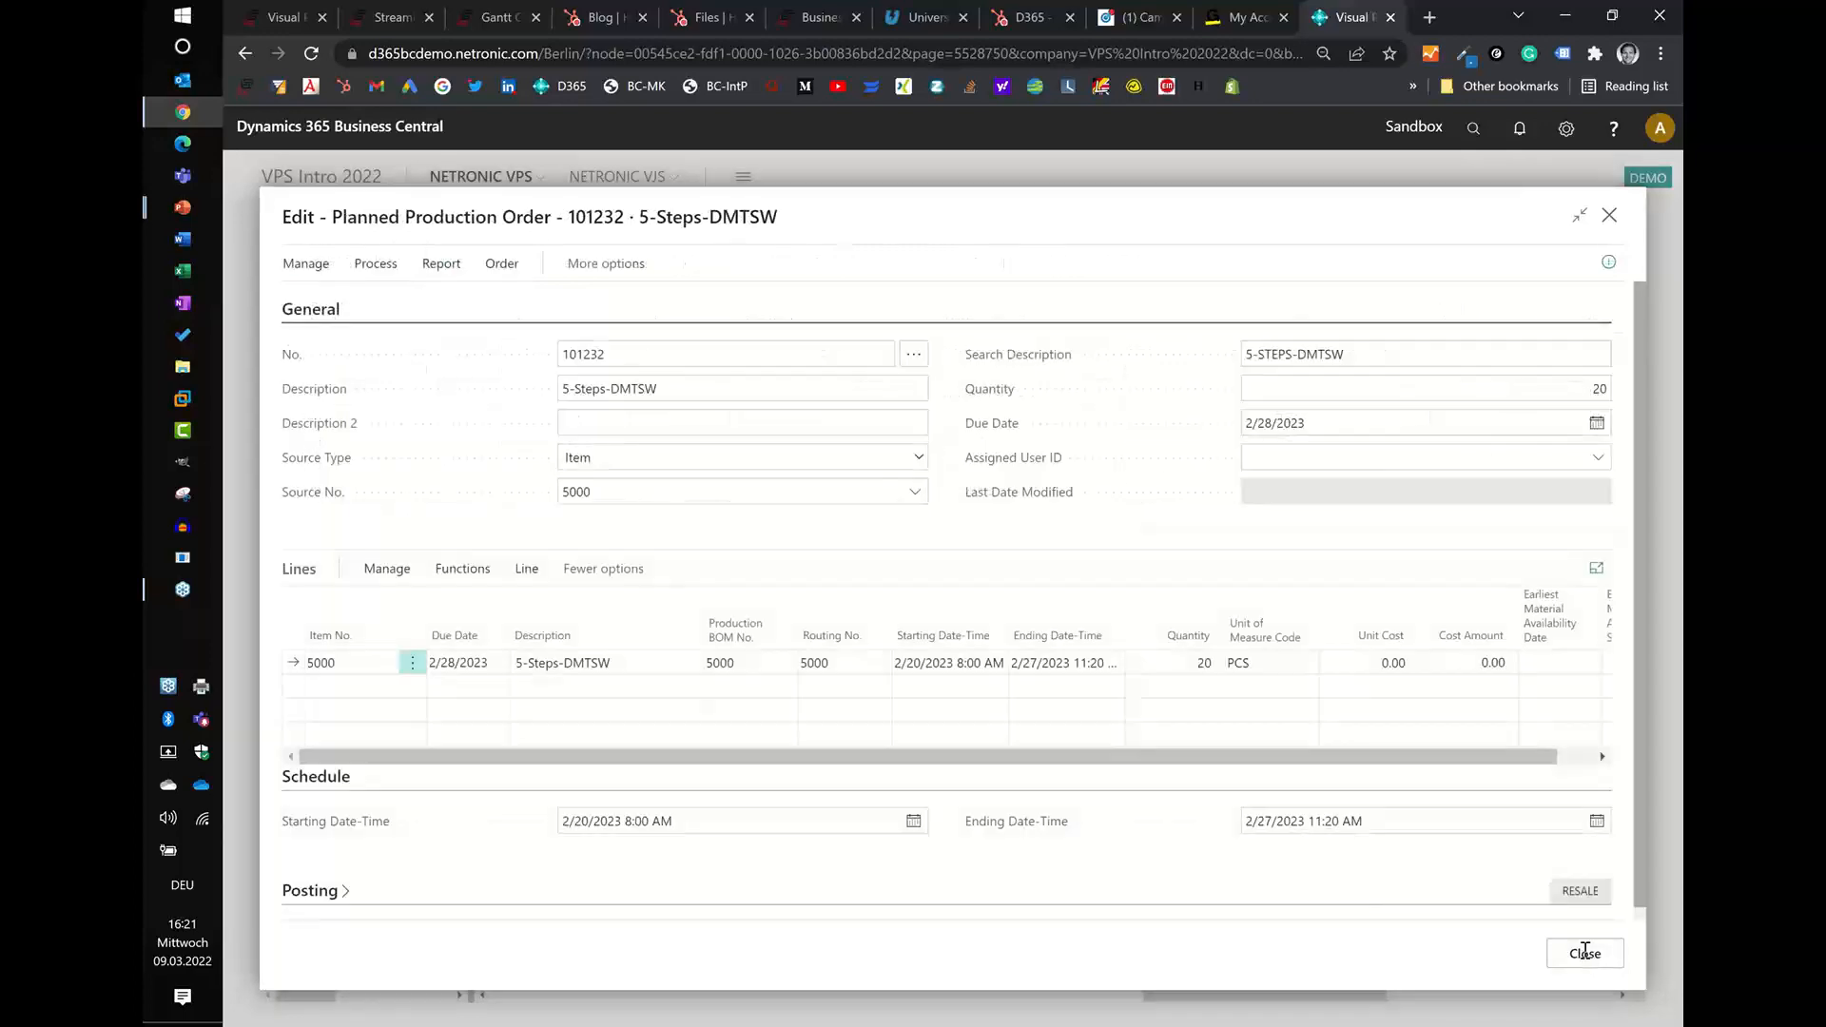
pyautogui.click(1587, 968)
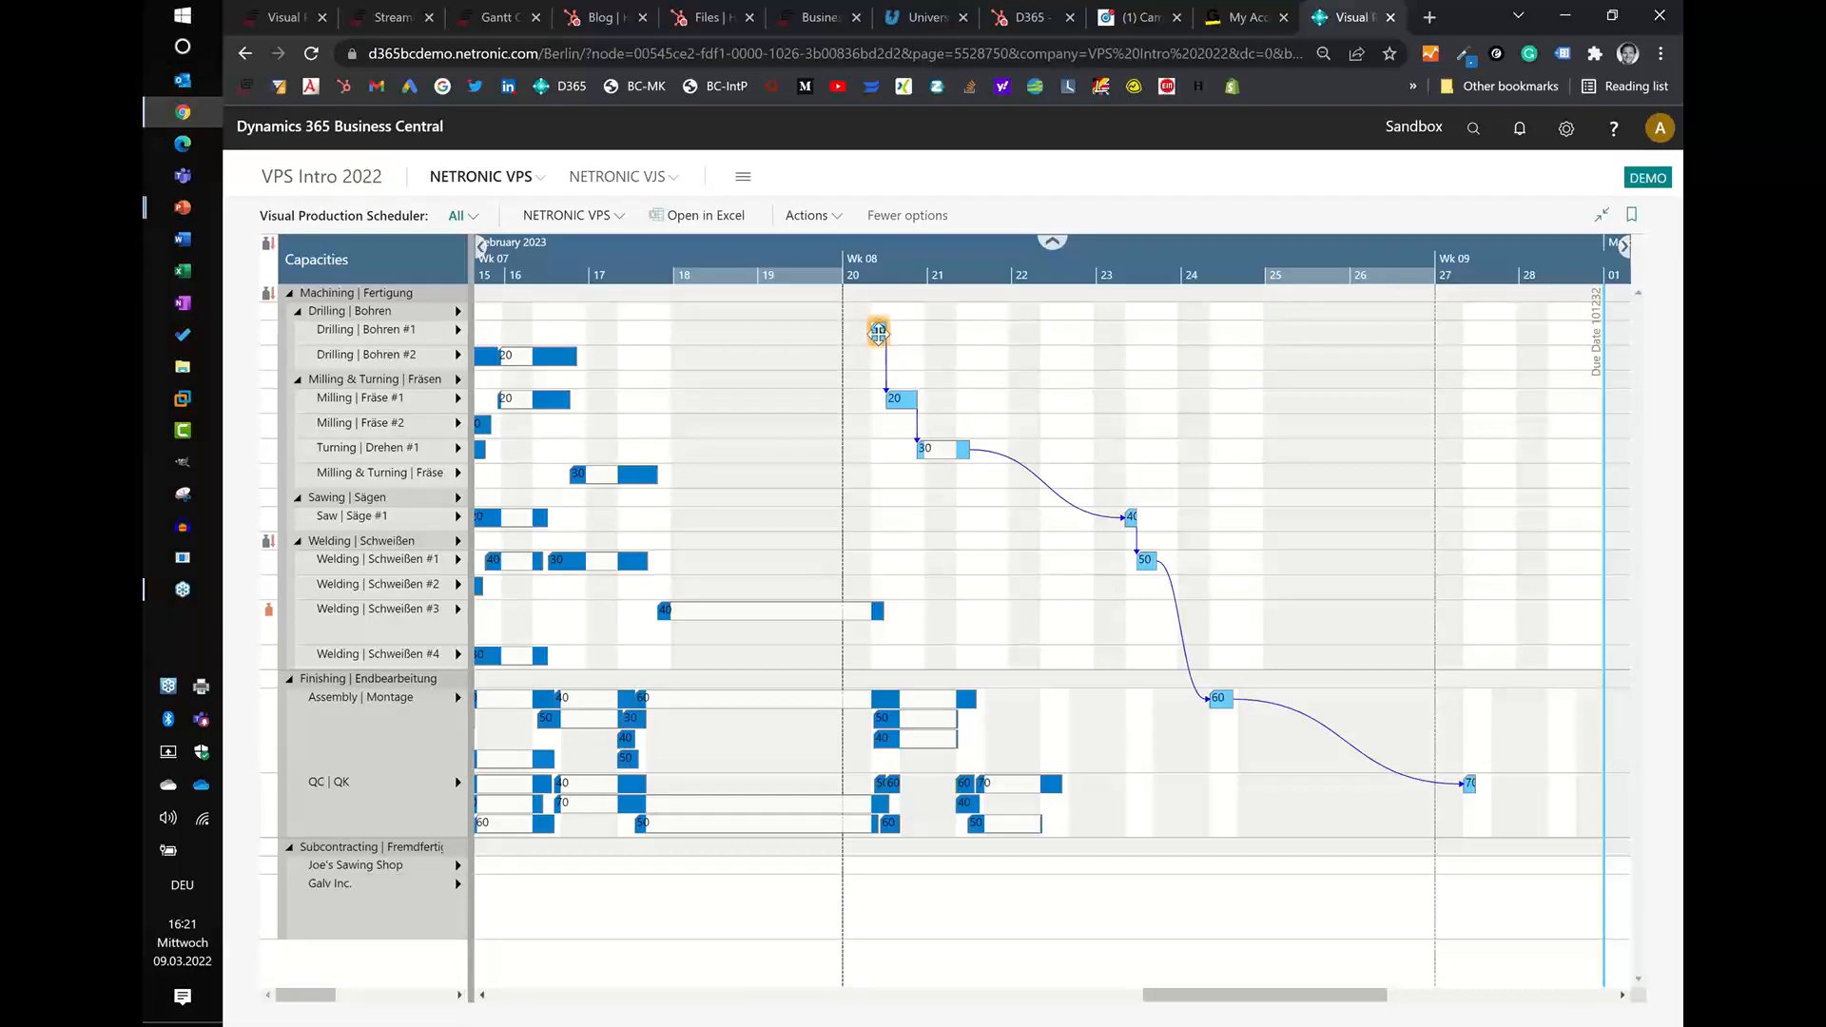
pyautogui.rightClick(876, 332)
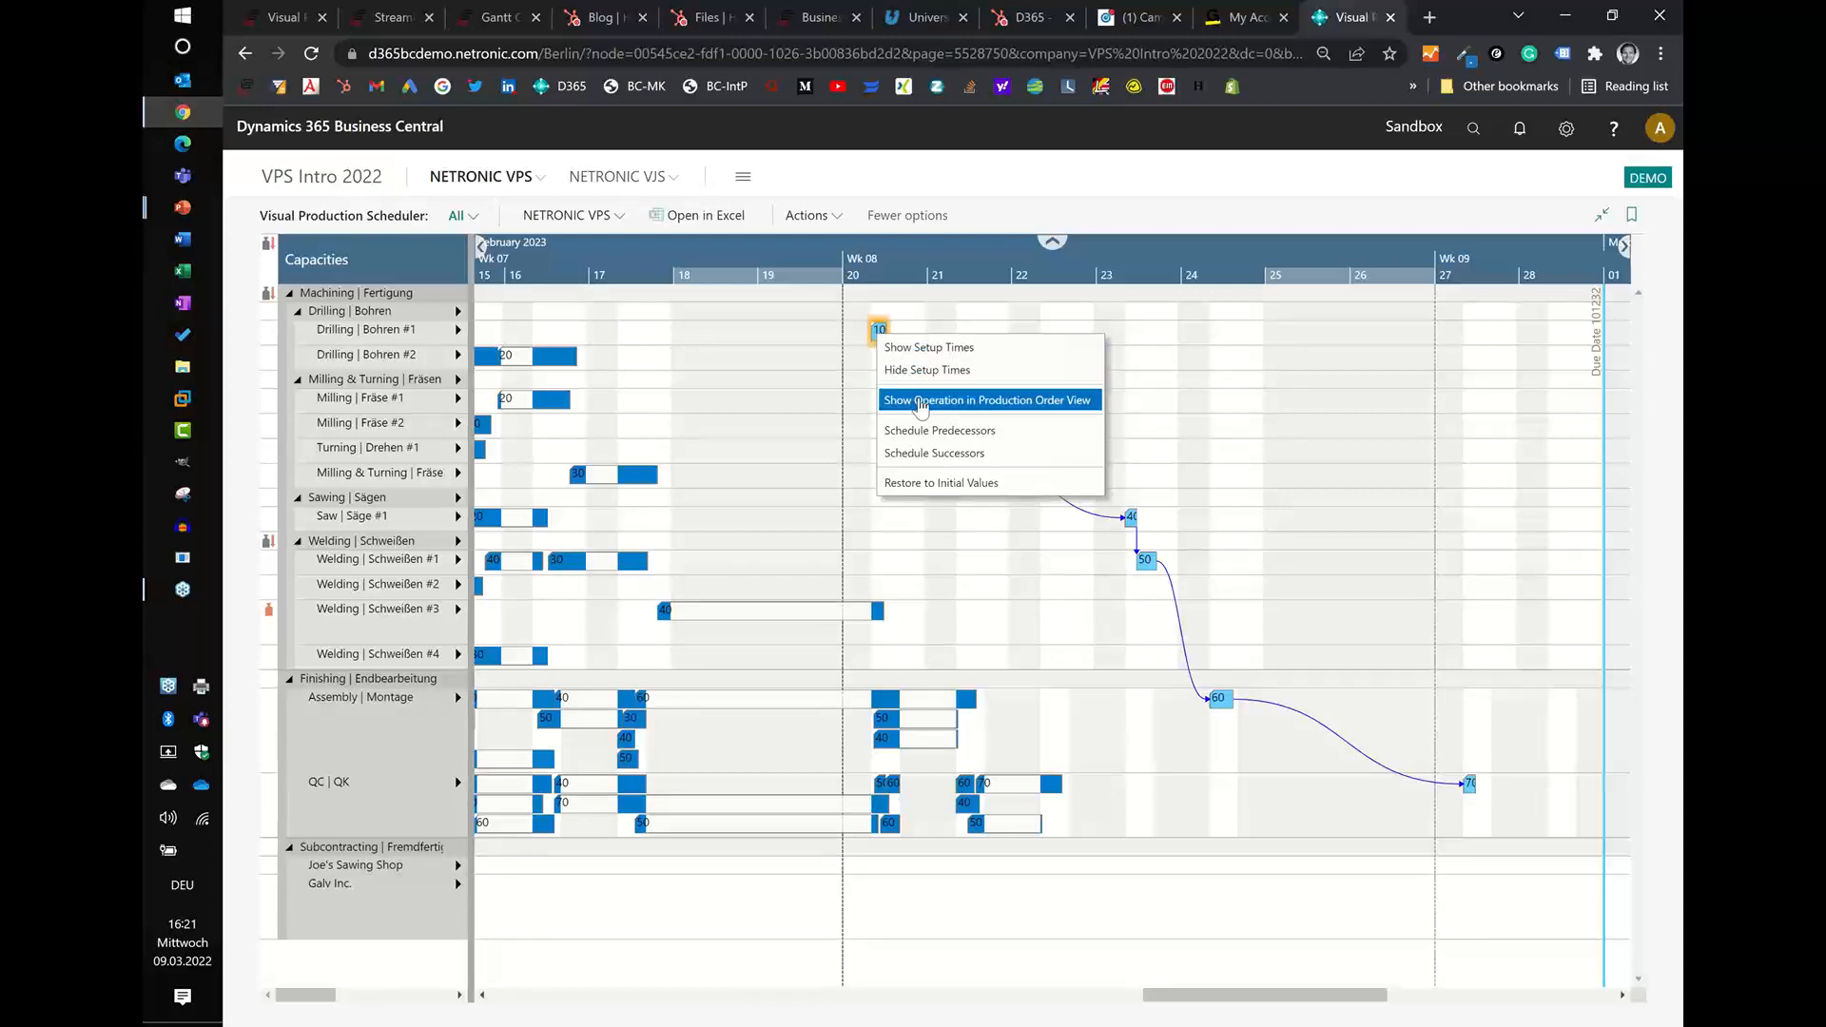
pyautogui.click(918, 309)
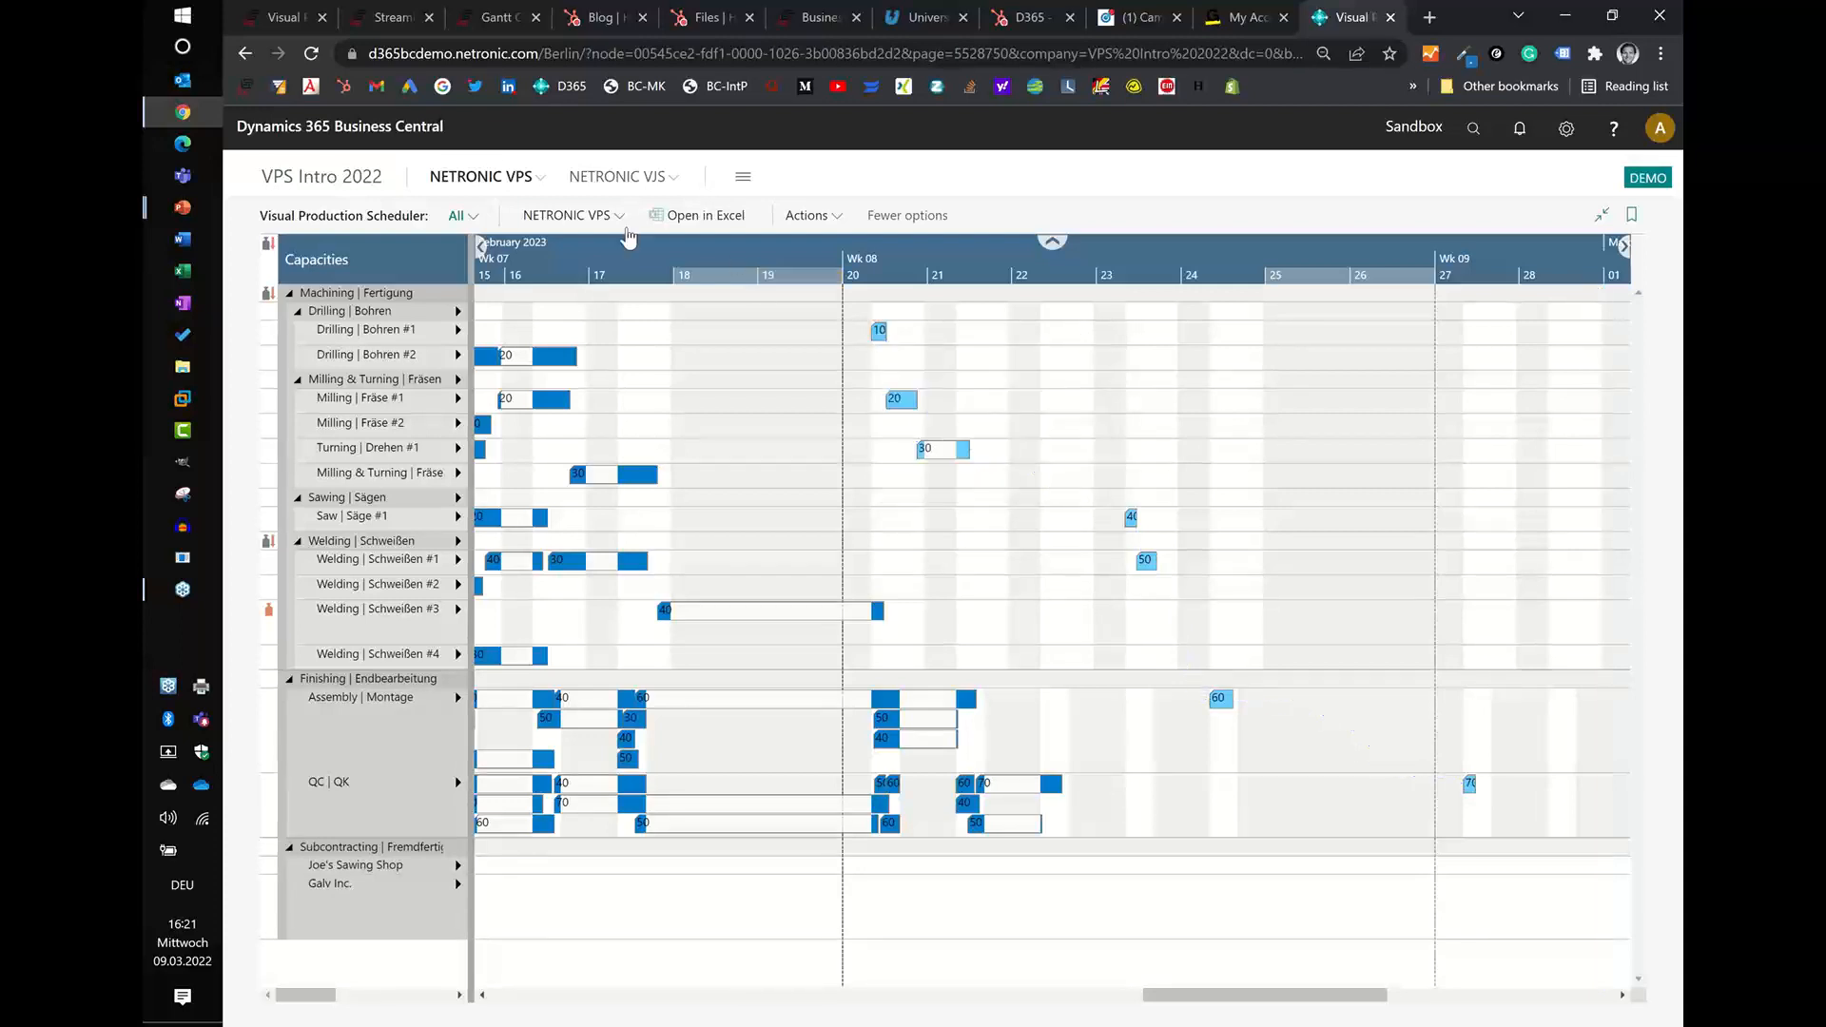
pyautogui.click(586, 221)
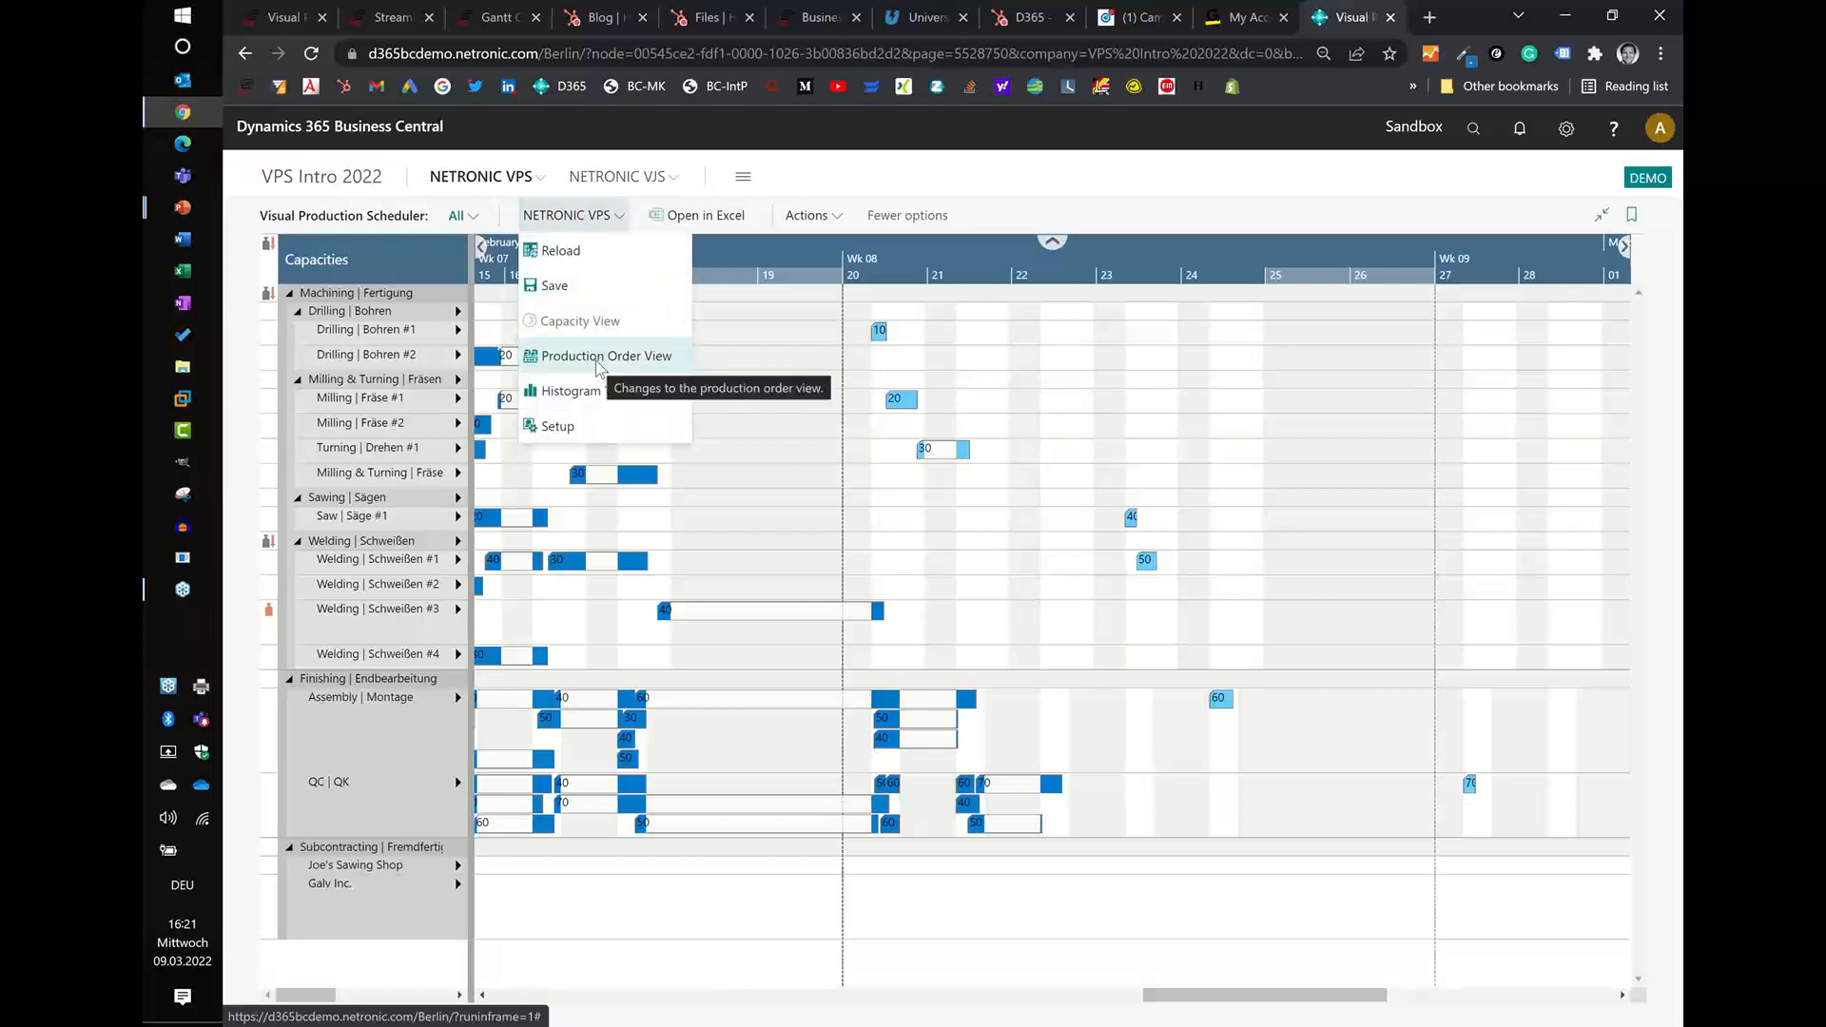
pyautogui.click(608, 217)
pyautogui.click(810, 217)
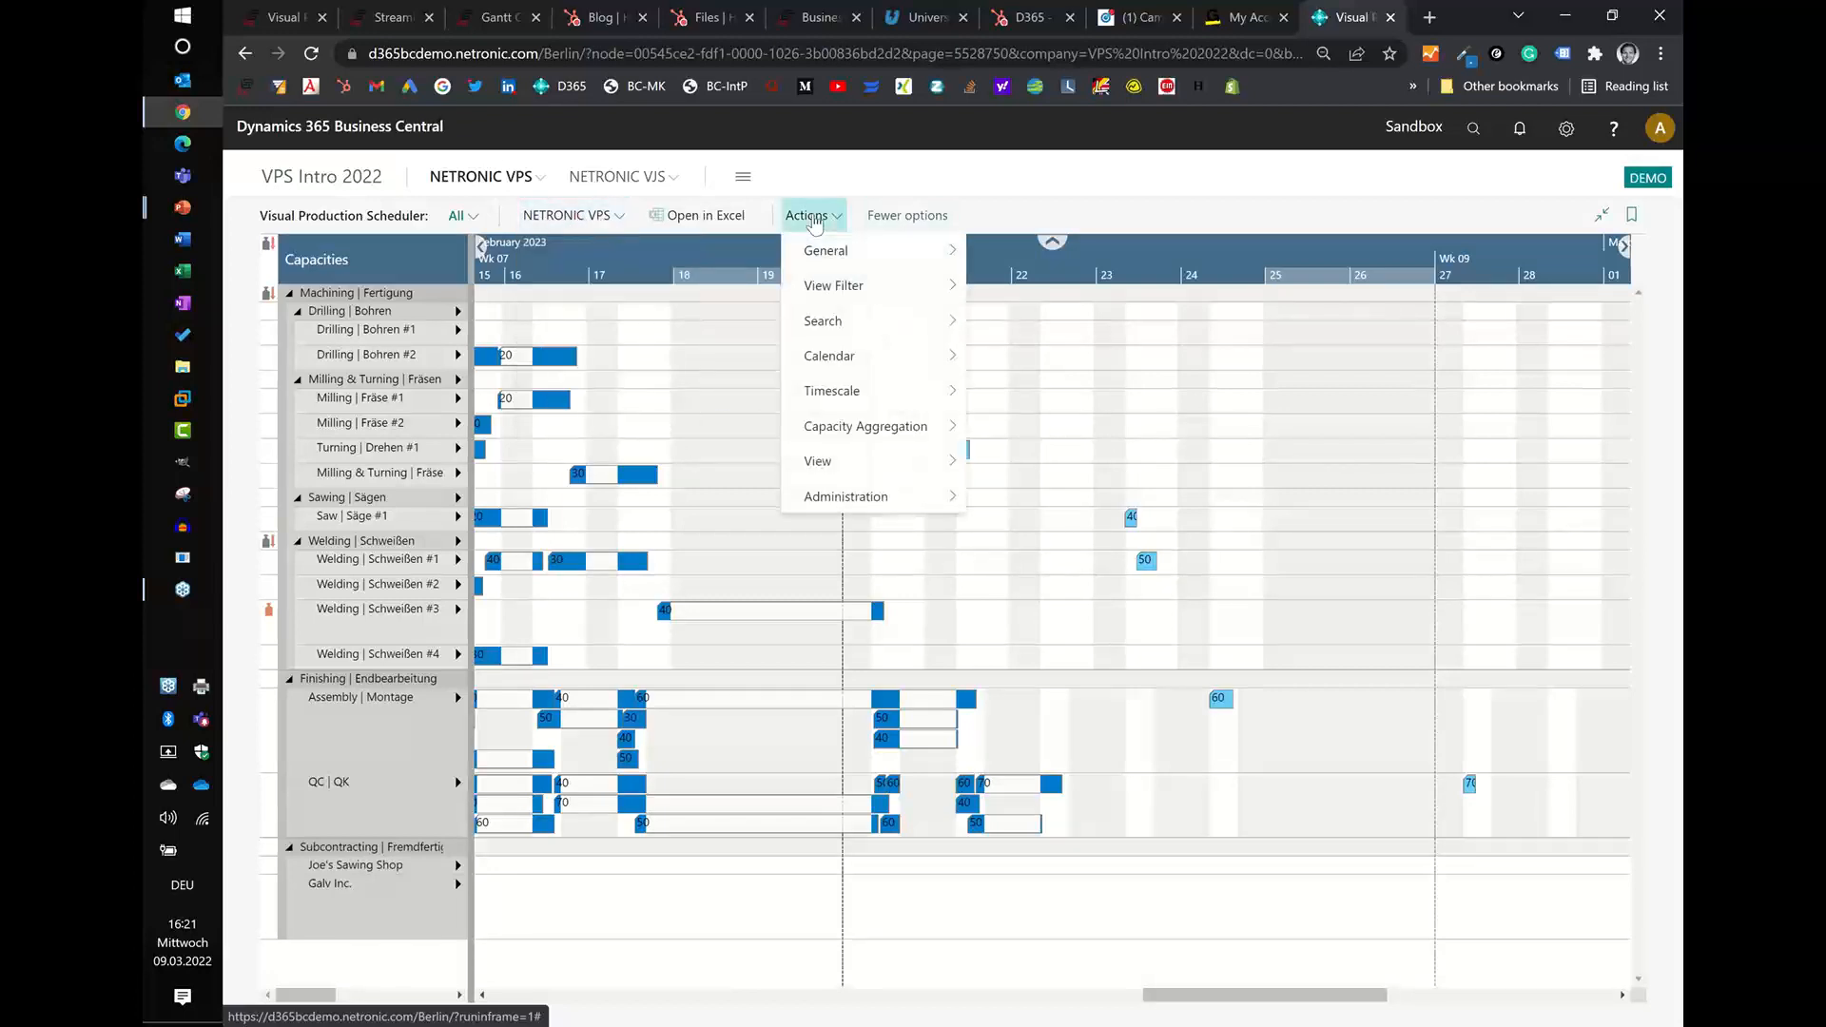
# - Show operation 10 on Drilling | Bohren #1 in the production order view
pyautogui.moveTo(855, 471)
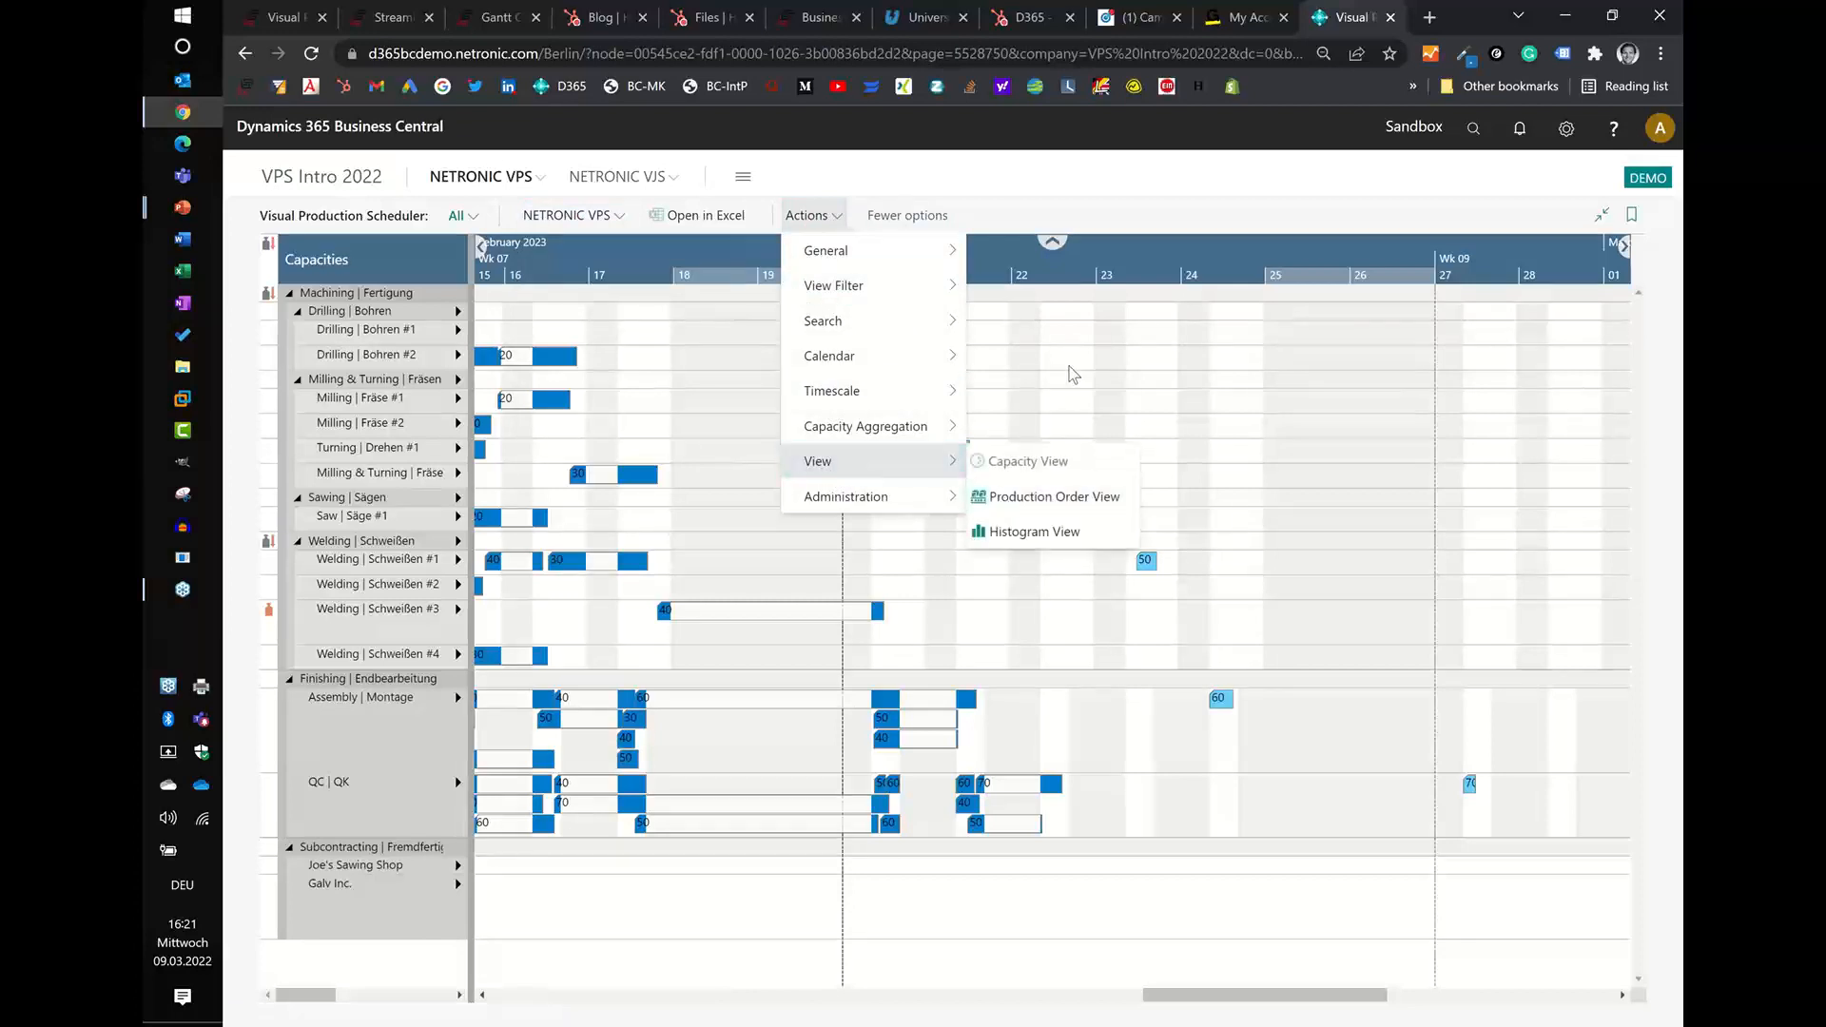
pyautogui.click(806, 215)
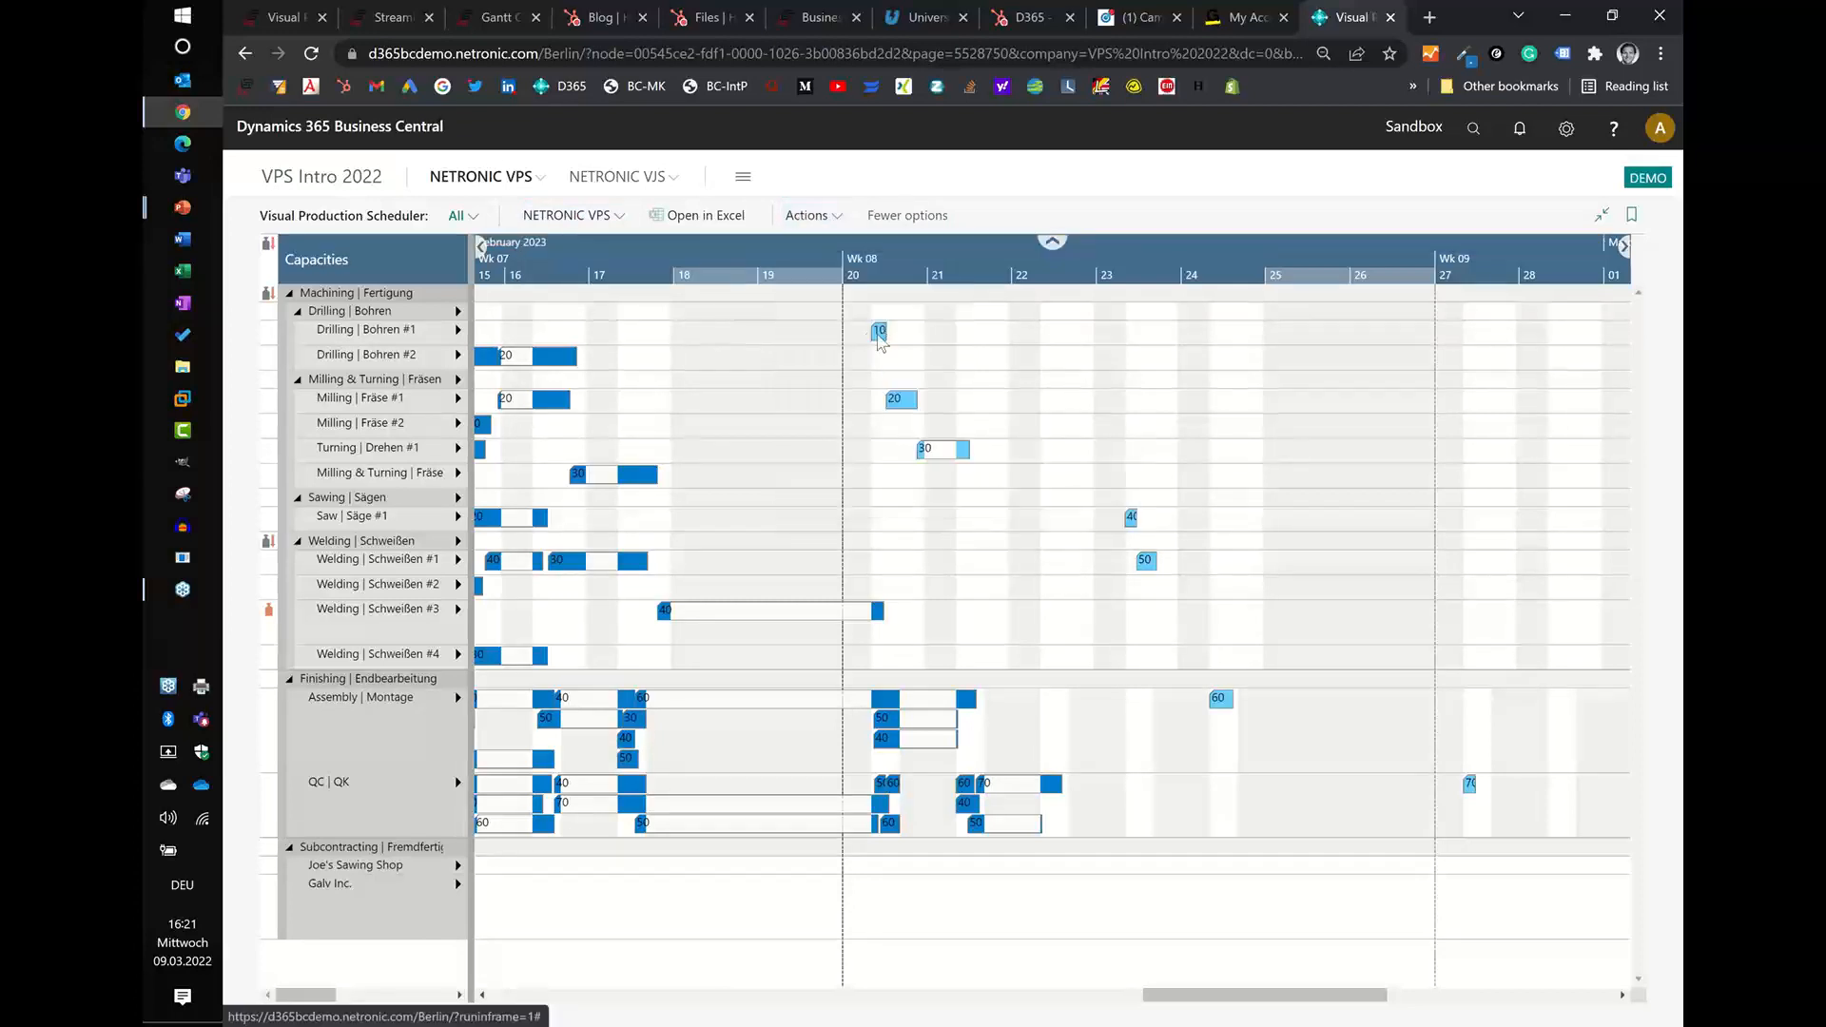
pyautogui.rightClick(878, 337)
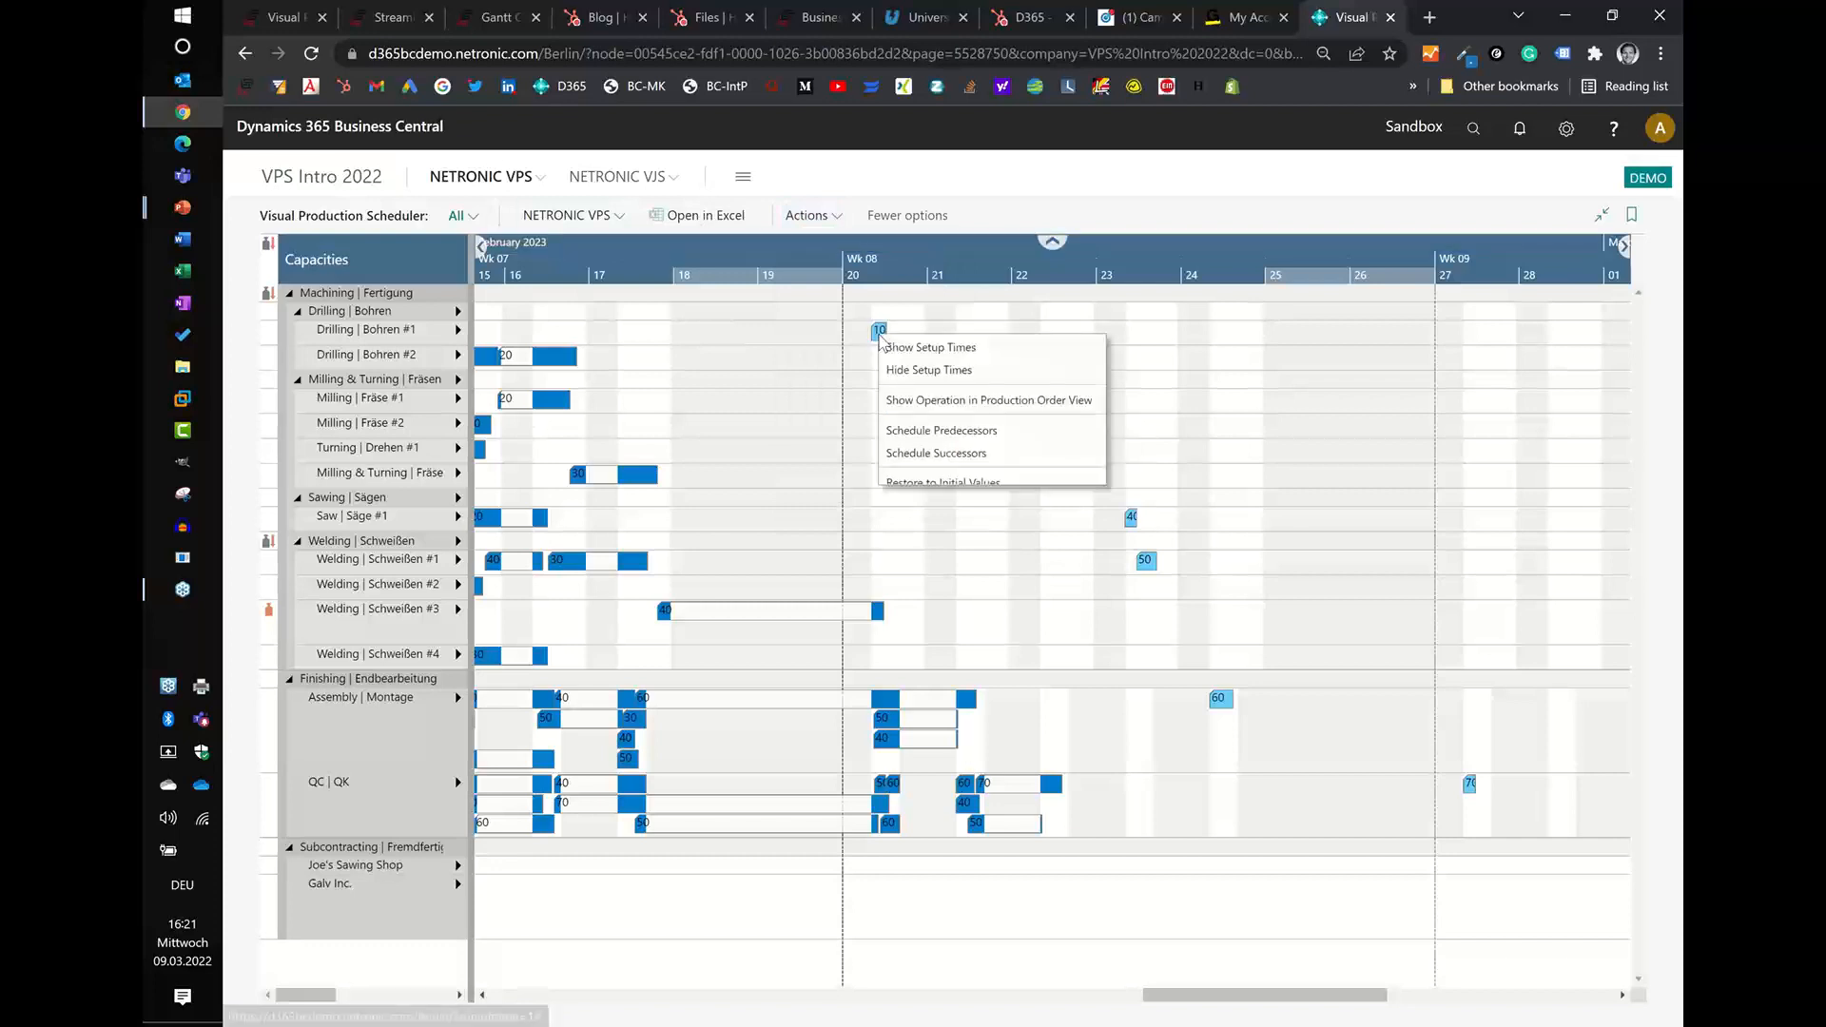
pyautogui.click(920, 407)
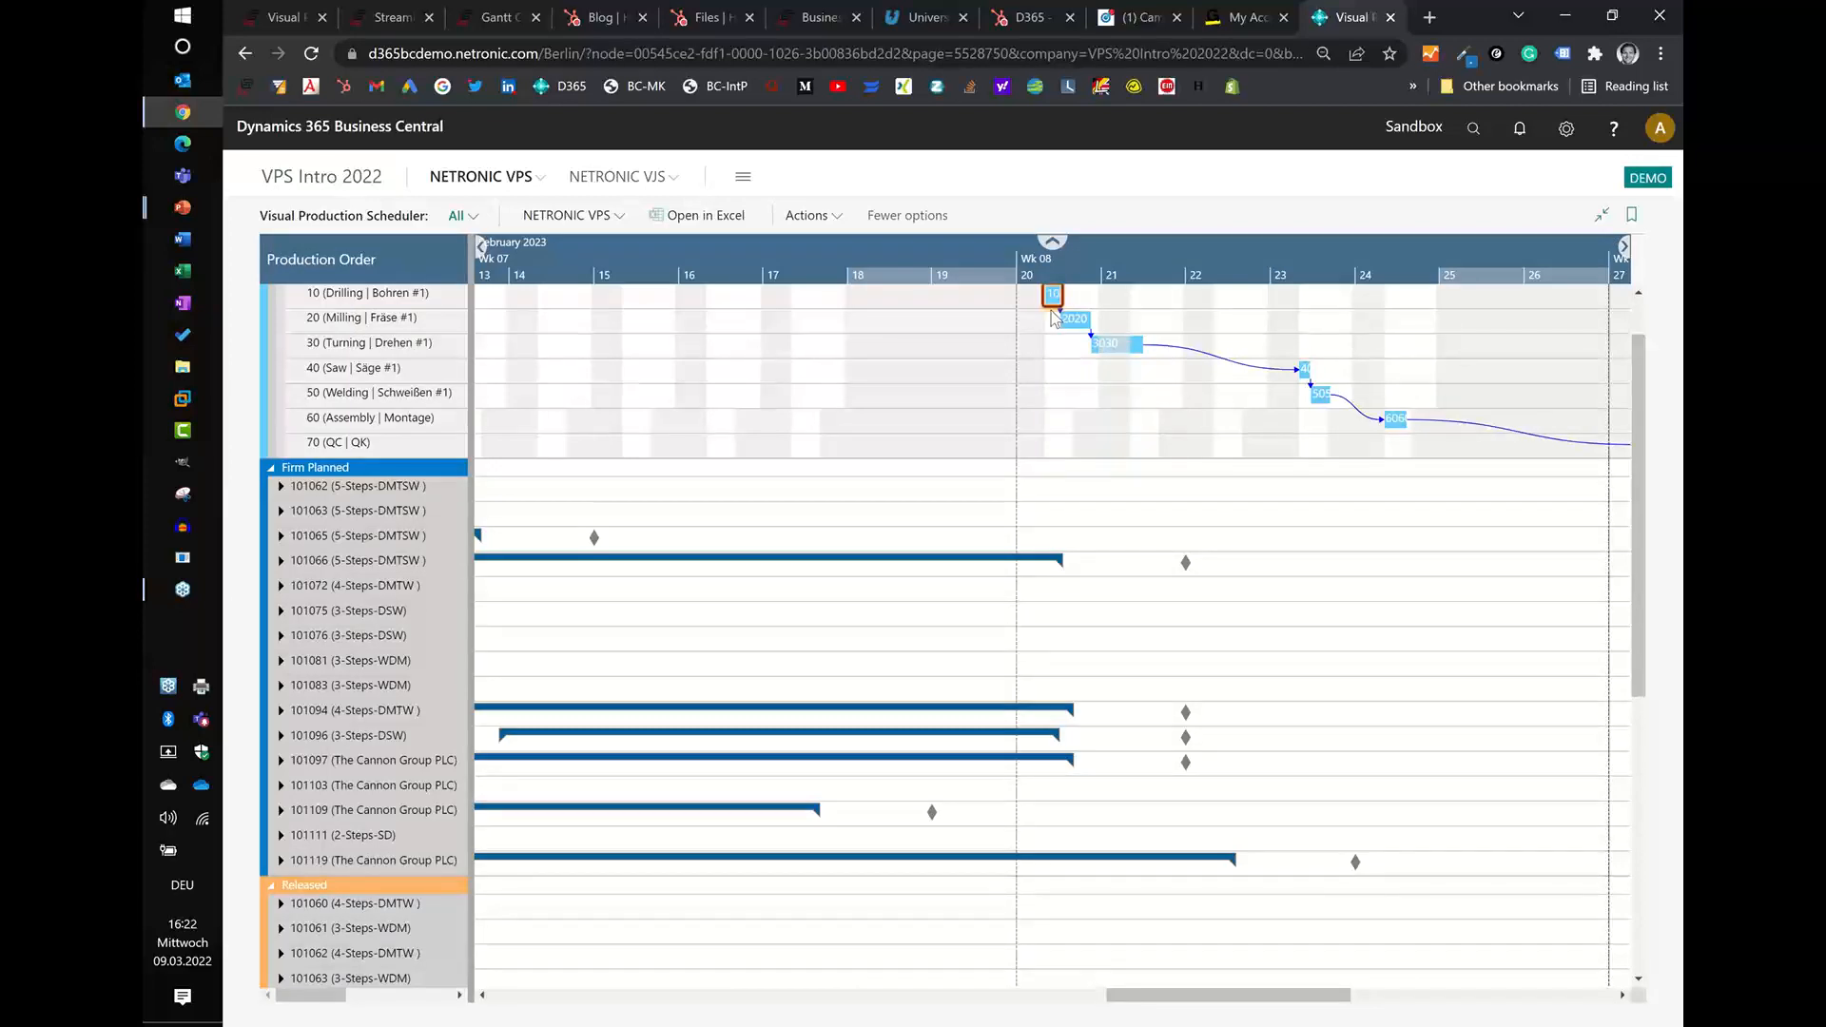
# - Zoom the timescale out to show January through March 2023 and collapse the planned 5-Steps-DMTSW production order
pyautogui.scroll(1, 1020, 416)
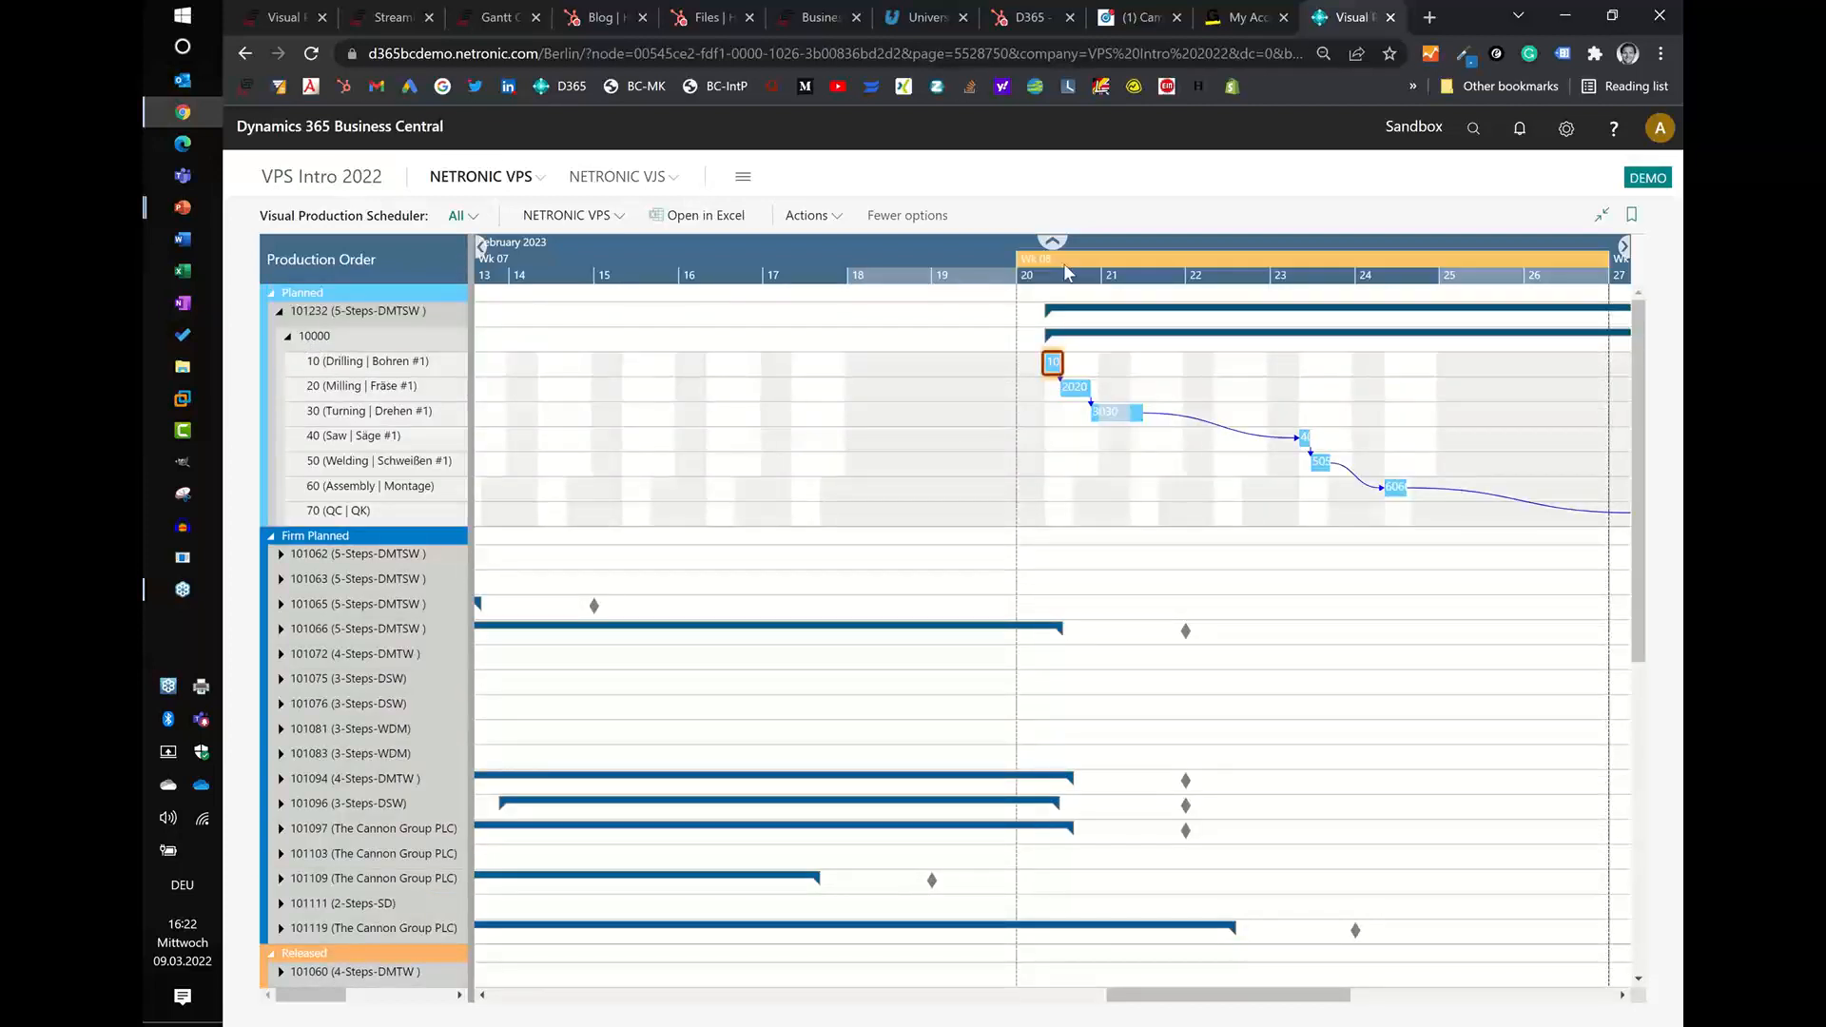
pyautogui.scroll(-1, 1067, 272)
pyautogui.scroll(-2, 1067, 273)
pyautogui.moveTo(1067, 273); pyautogui.dragTo(642, 276)
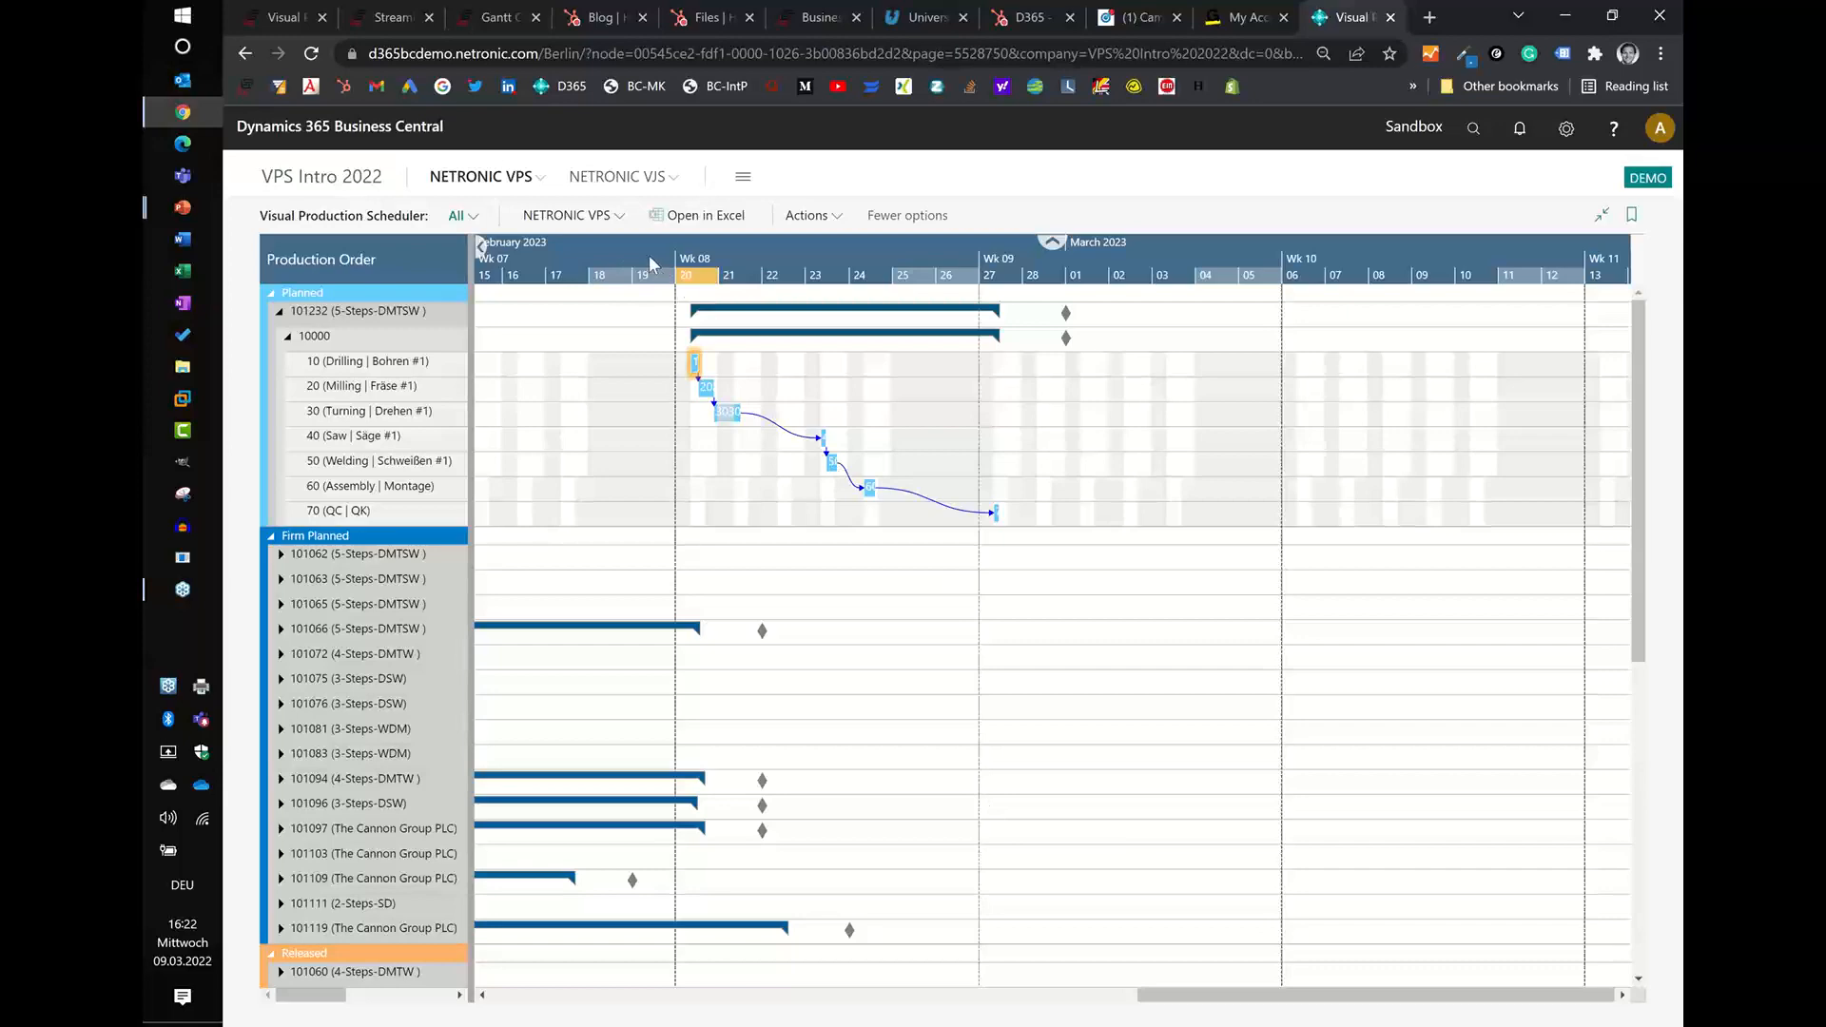
pyautogui.scroll(-2, 652, 265)
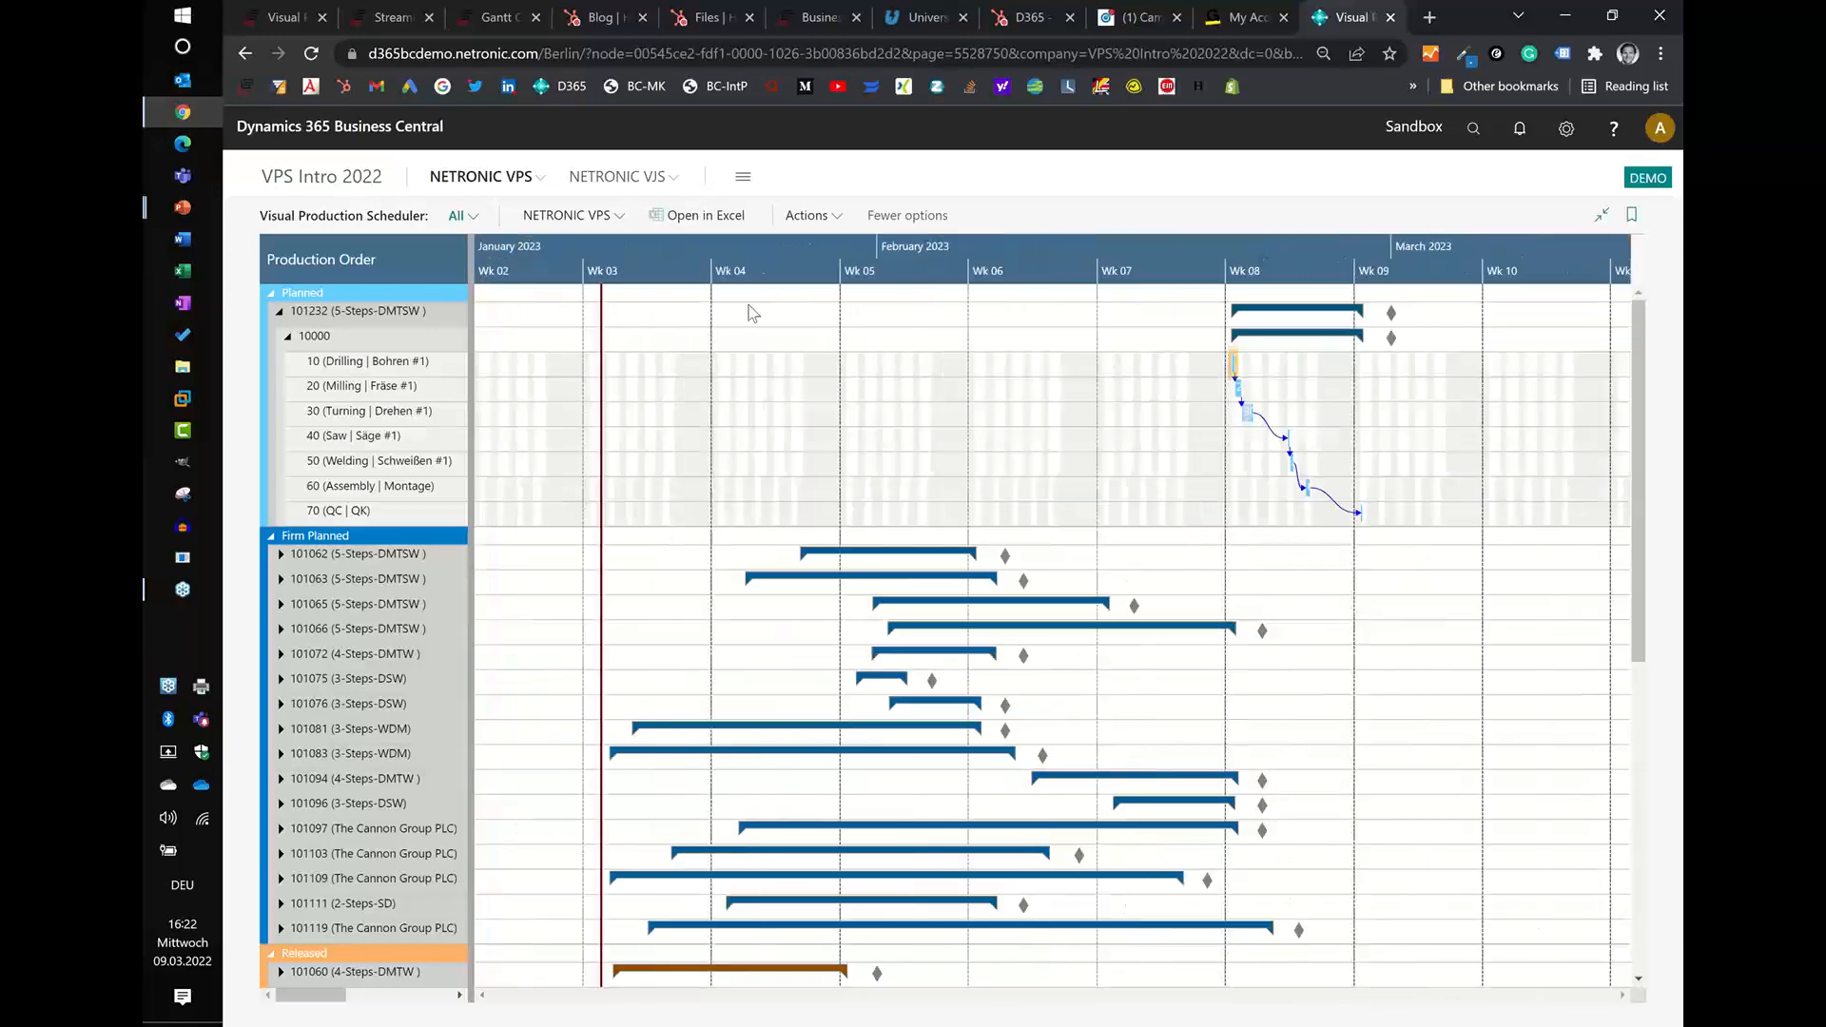
pyautogui.click(280, 312)
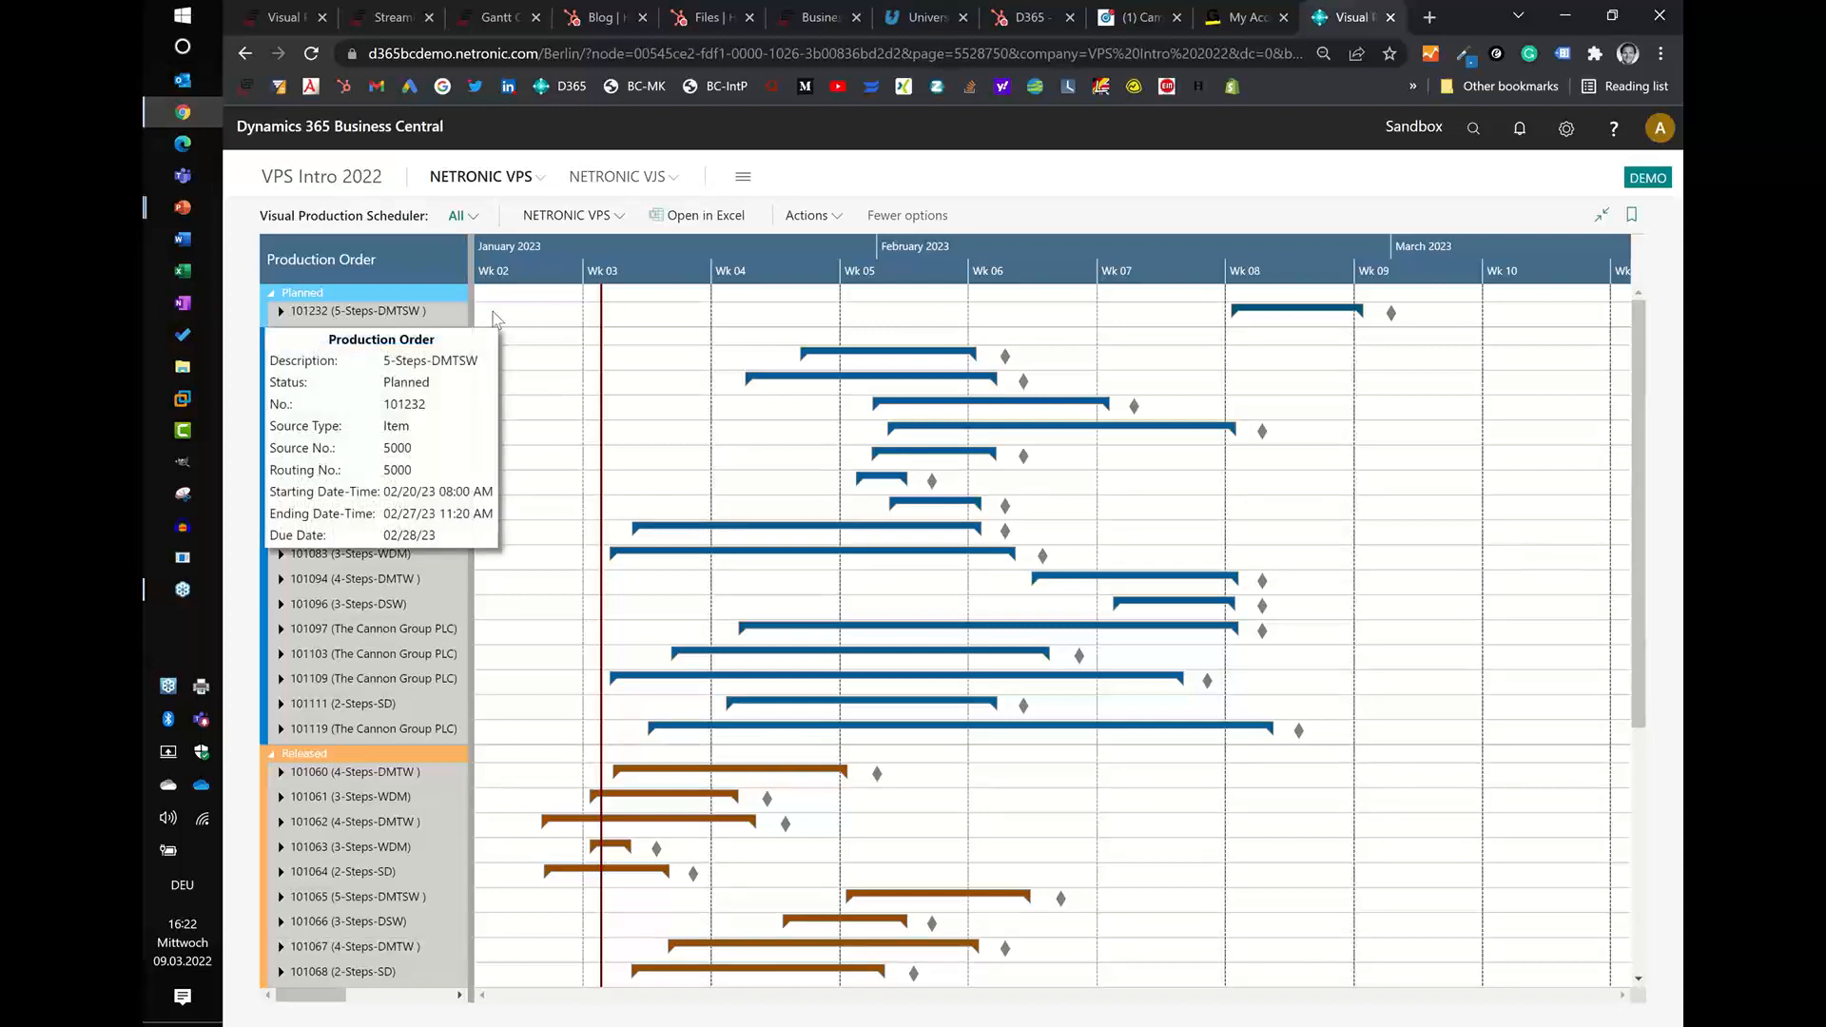
# - Open the planned production order's card twice to review its due date and its line, closing it each time
pyautogui.doubleClick(299, 314)
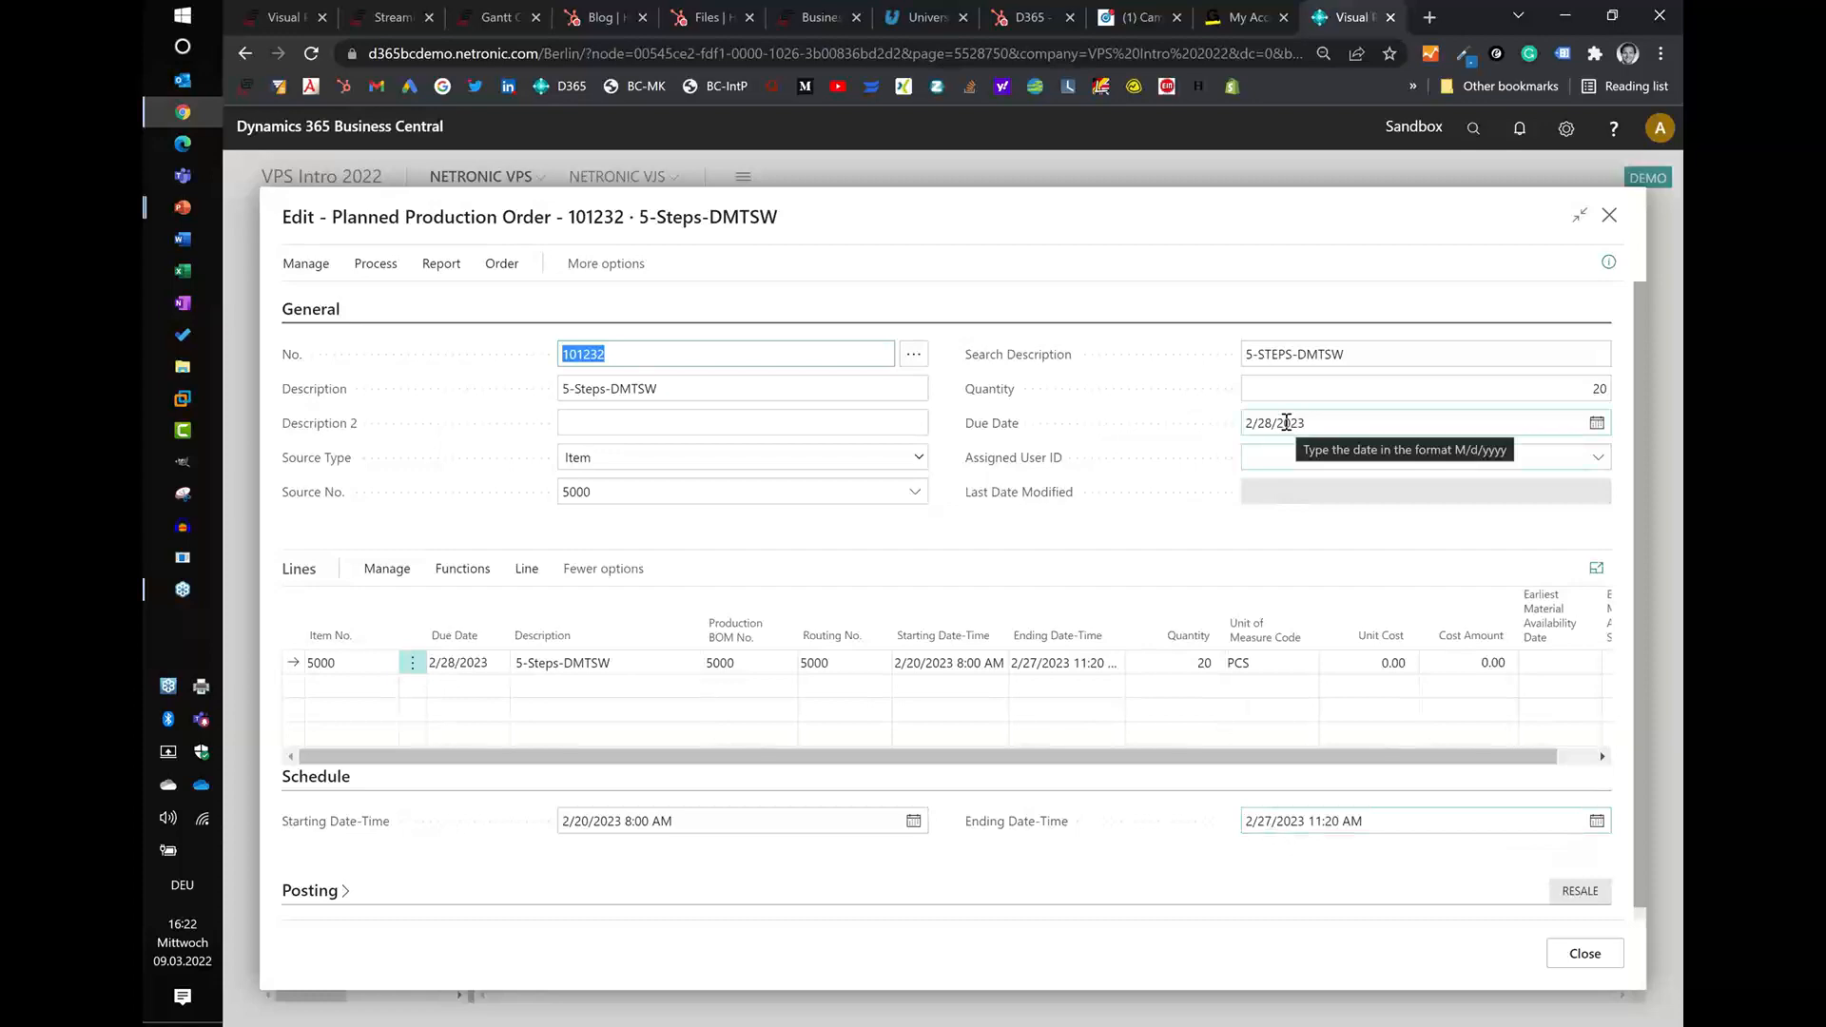
pyautogui.click(1601, 953)
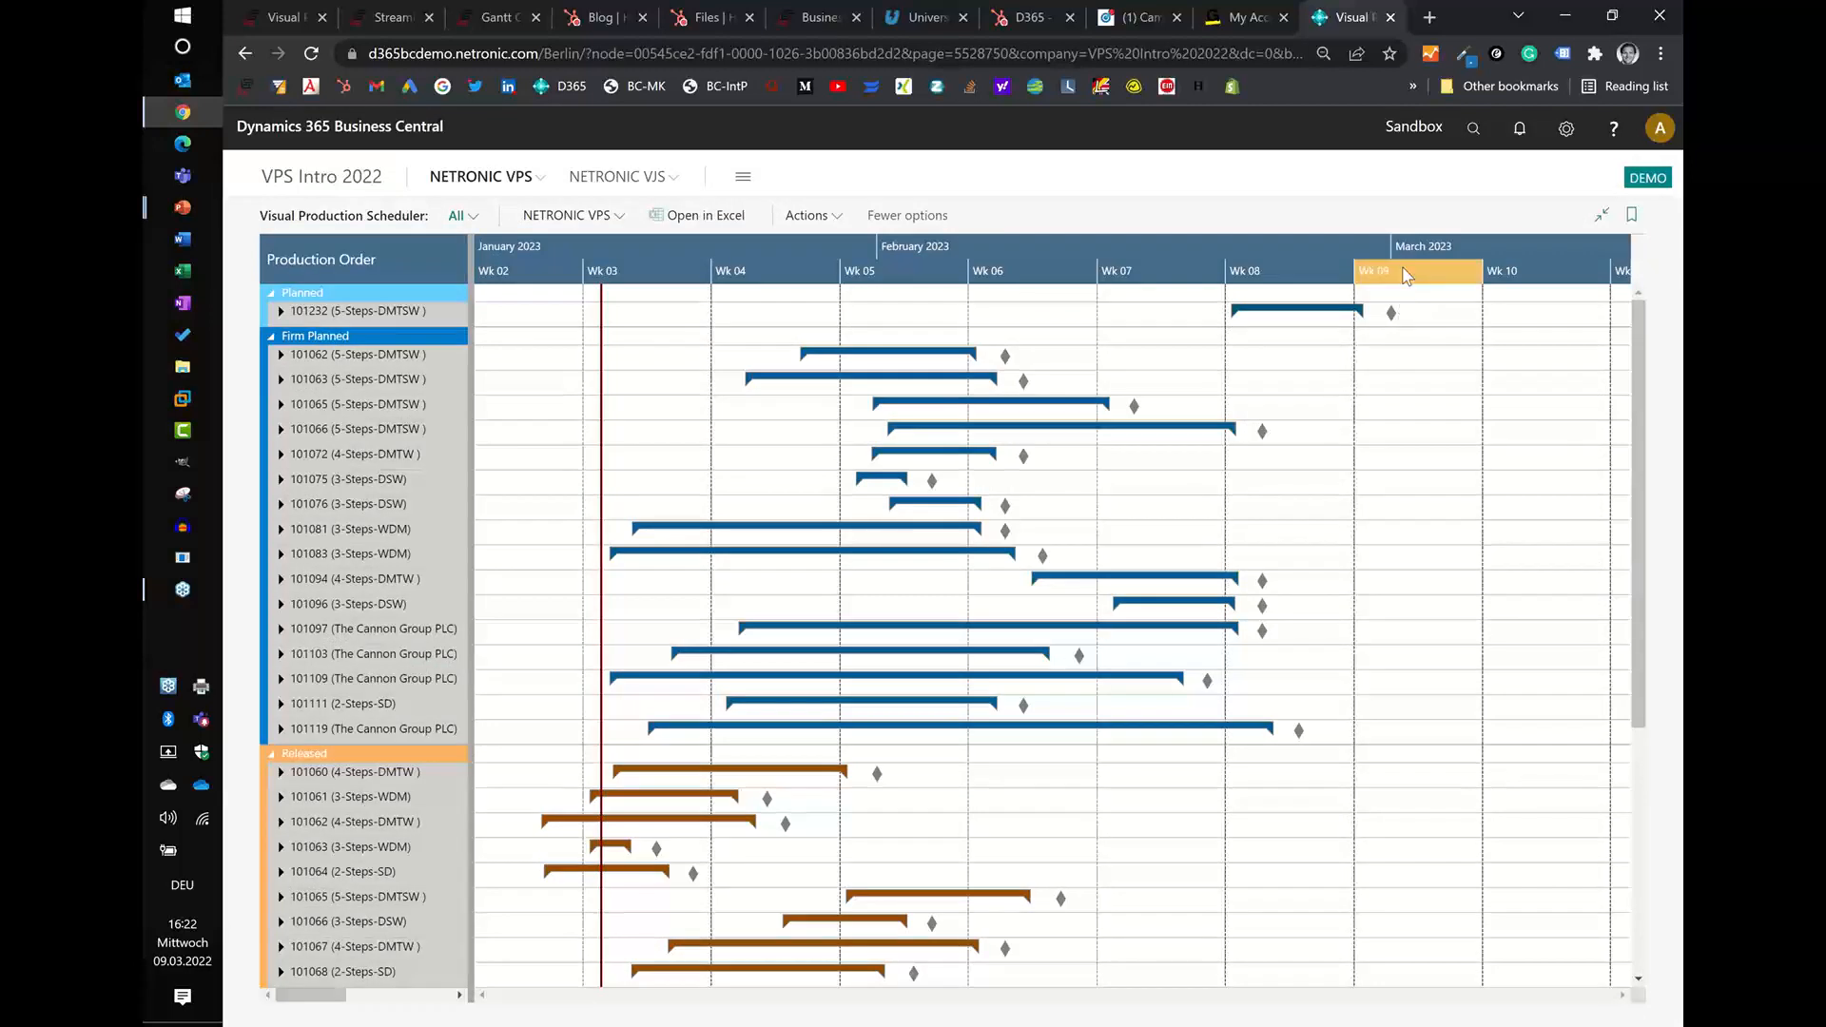
pyautogui.scroll(1, 1408, 266)
pyautogui.scroll(1, 1406, 261)
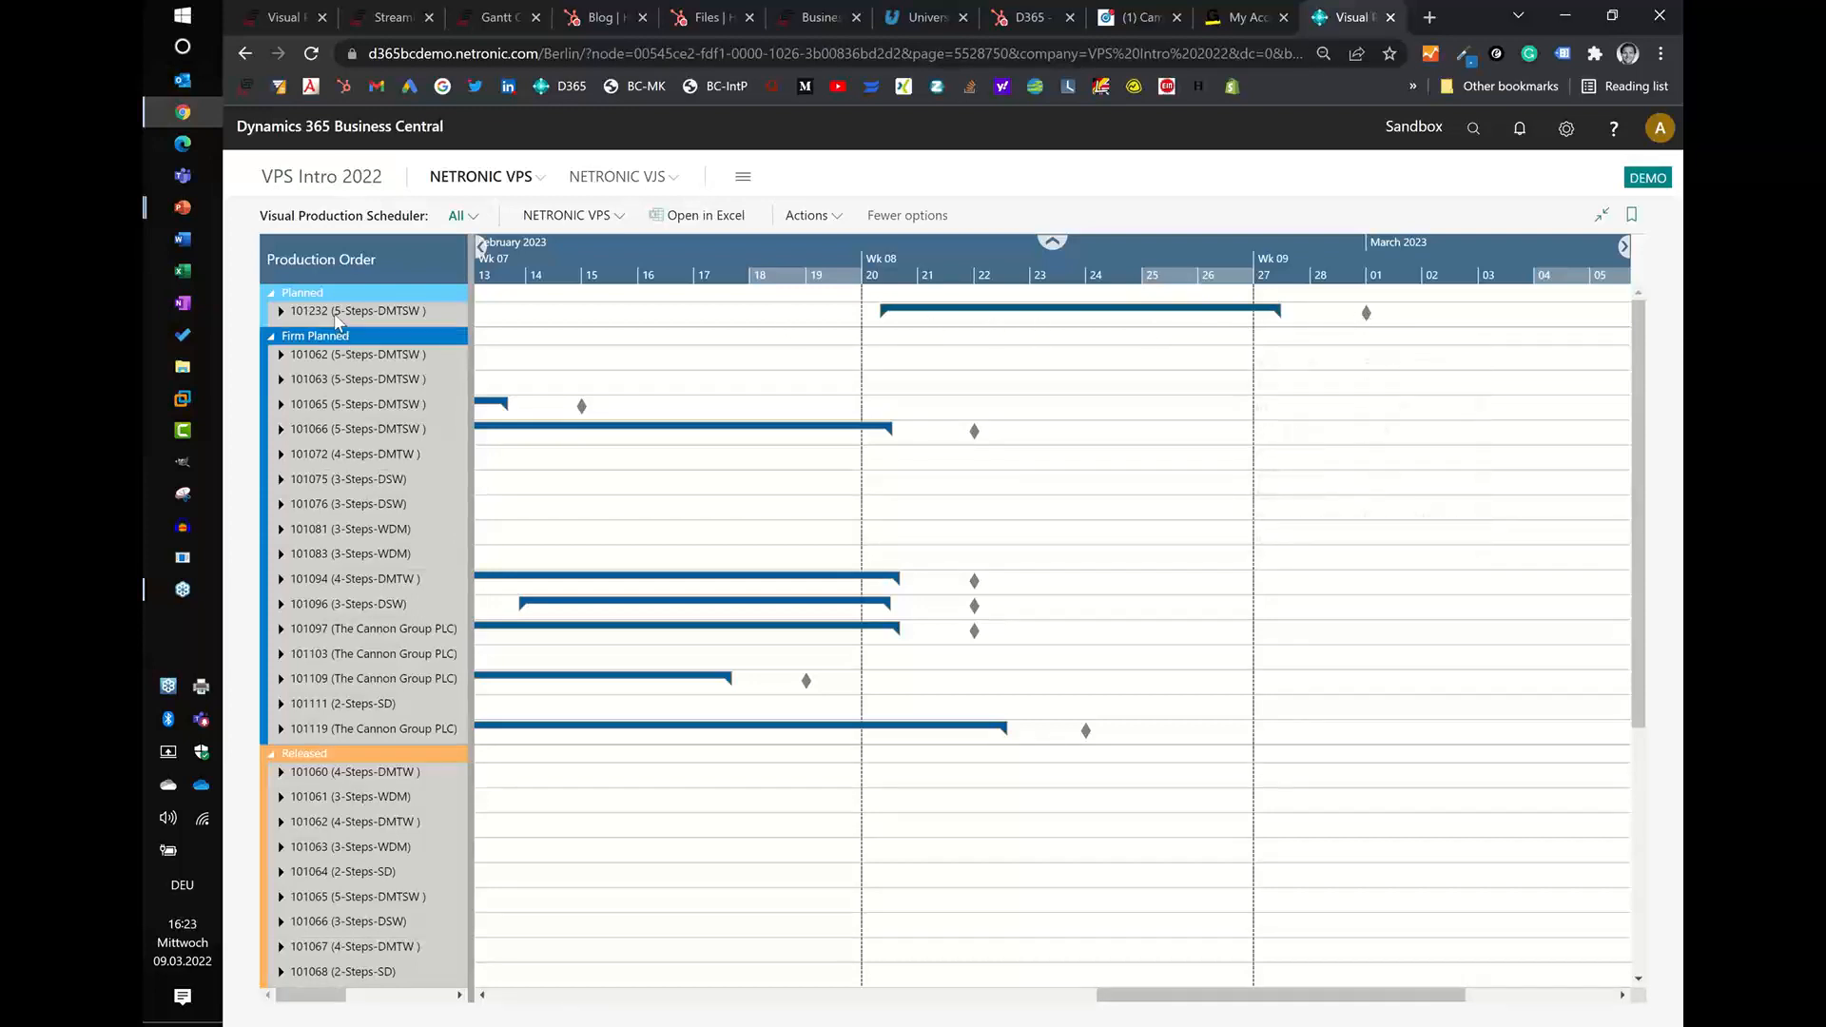
pyautogui.doubleClick(336, 320)
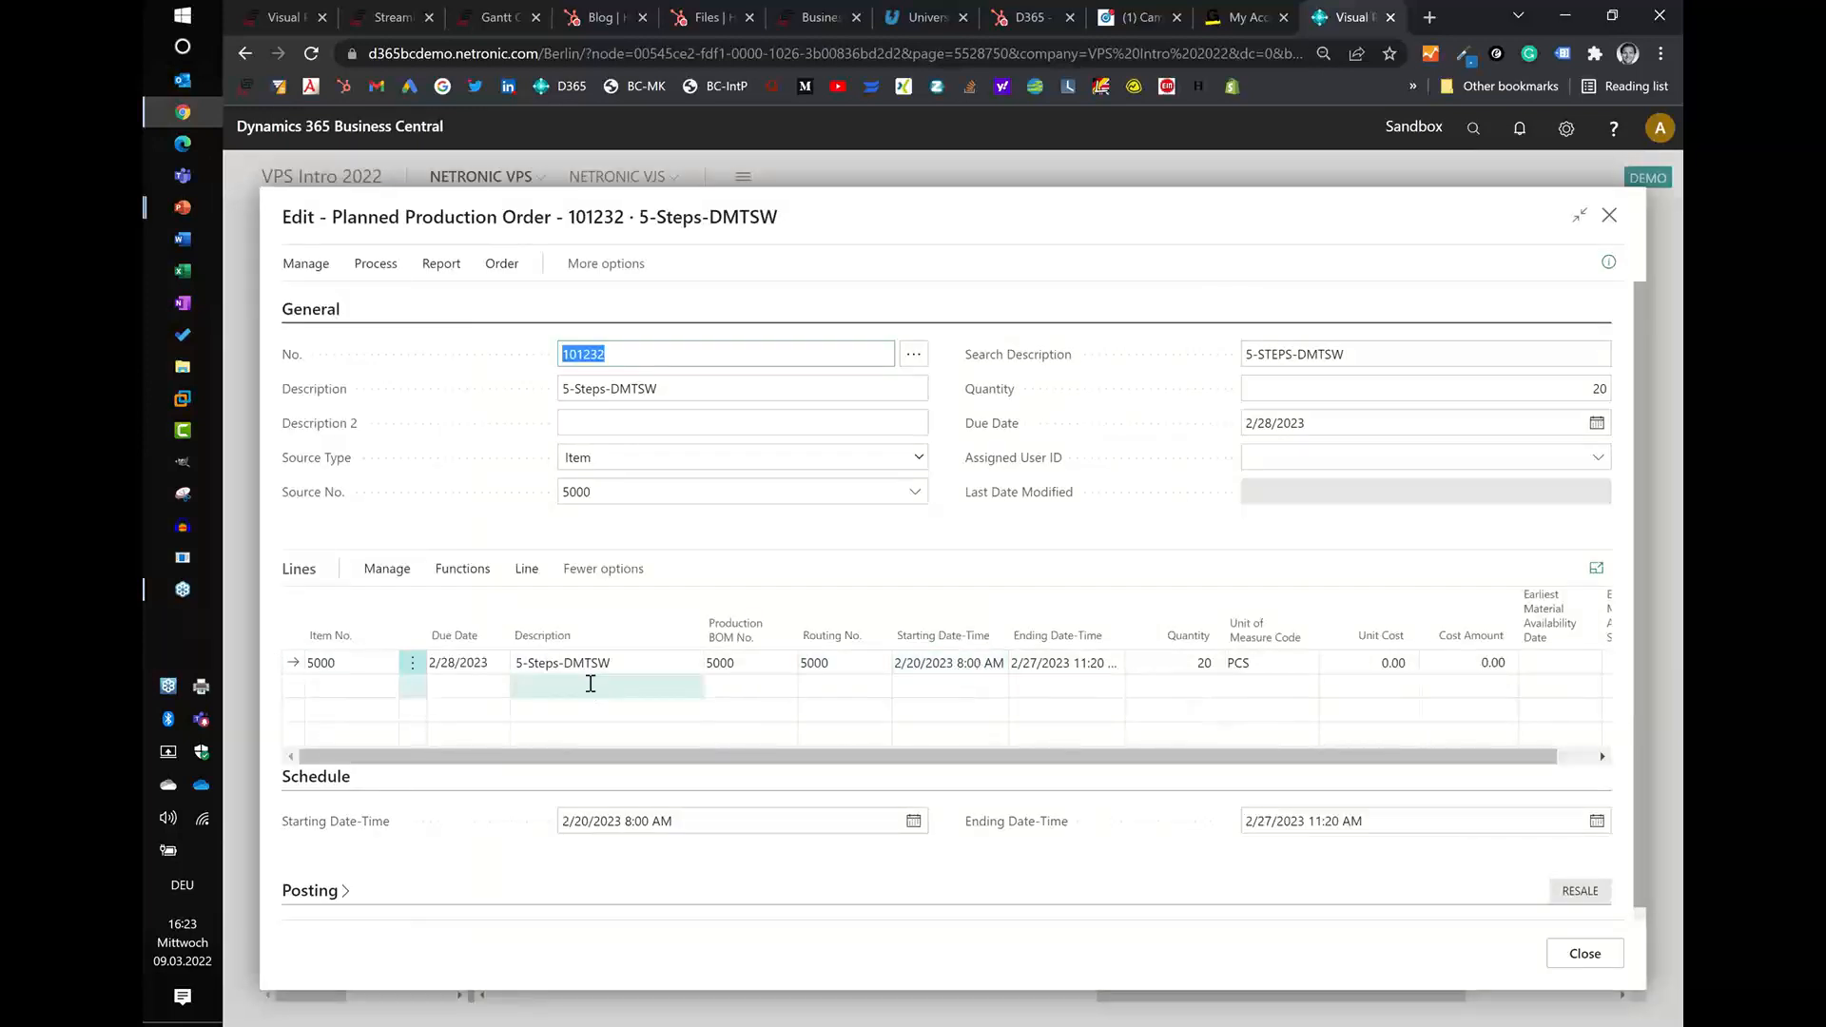
pyautogui.click(1564, 949)
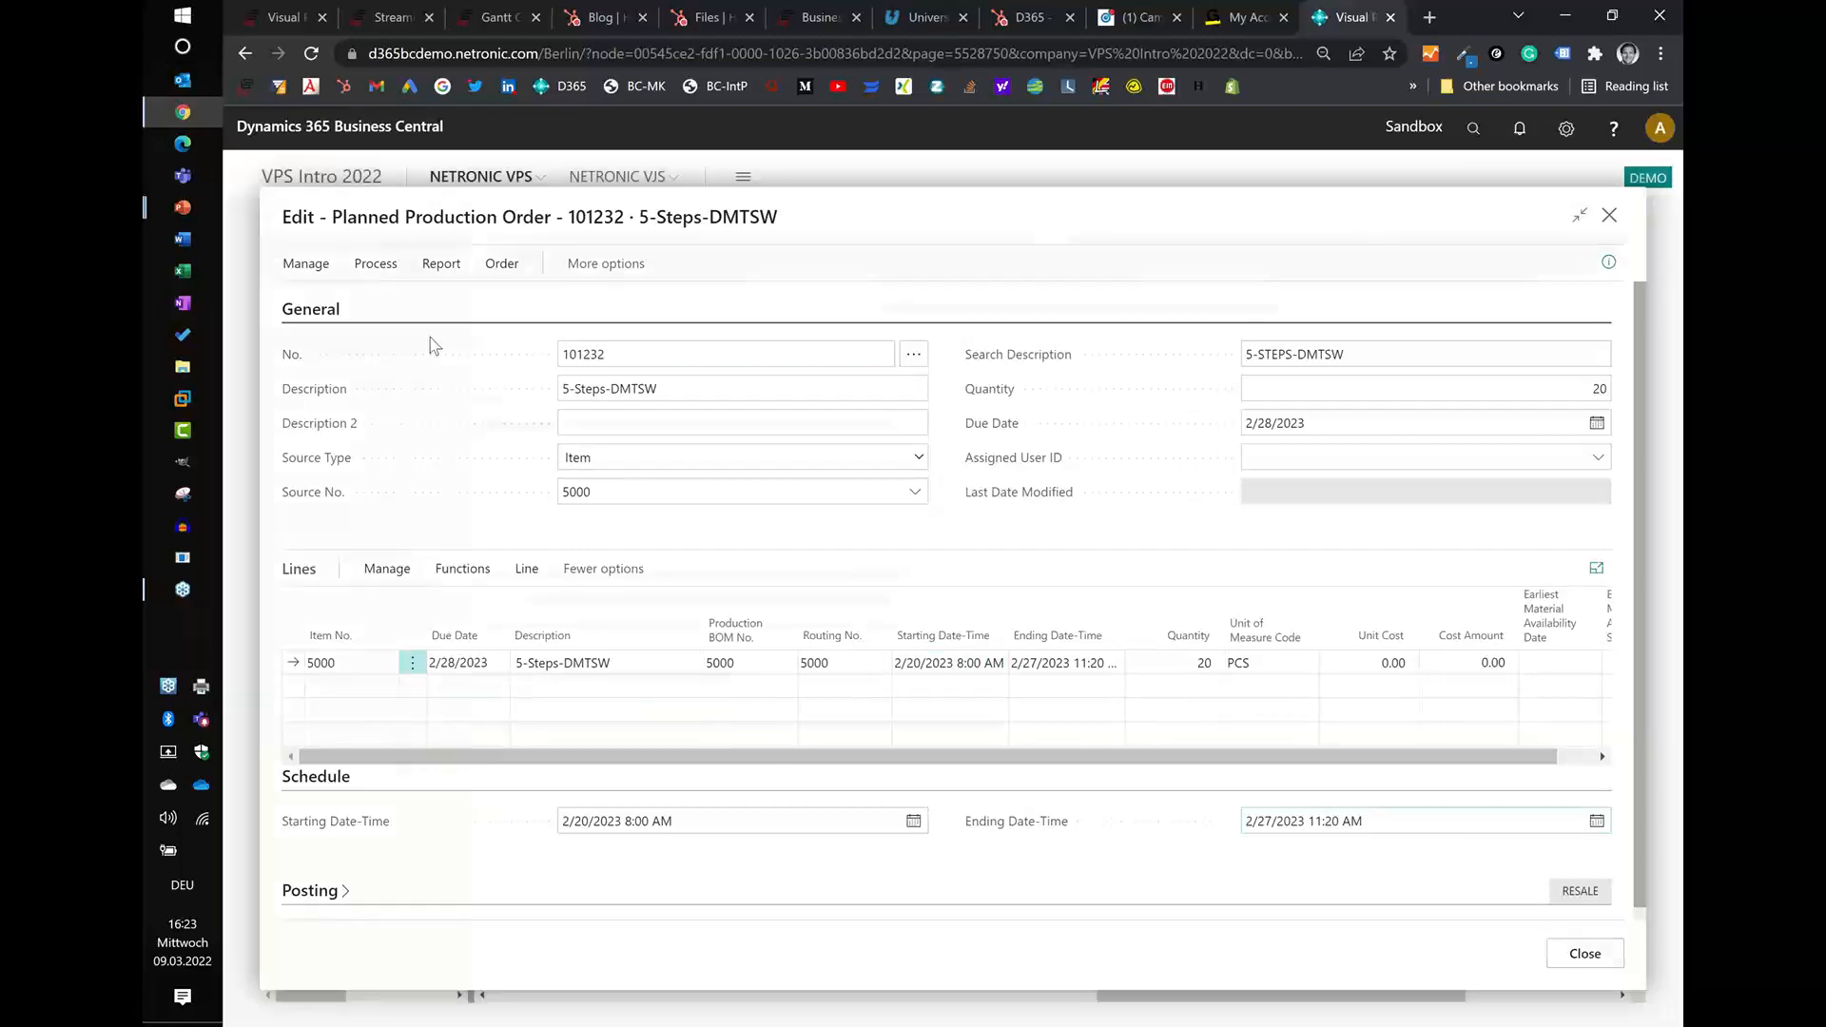
# - Expand the planned order, collapse line 10000, inspect the line's details and routing, and close both windows
pyautogui.click(282, 311)
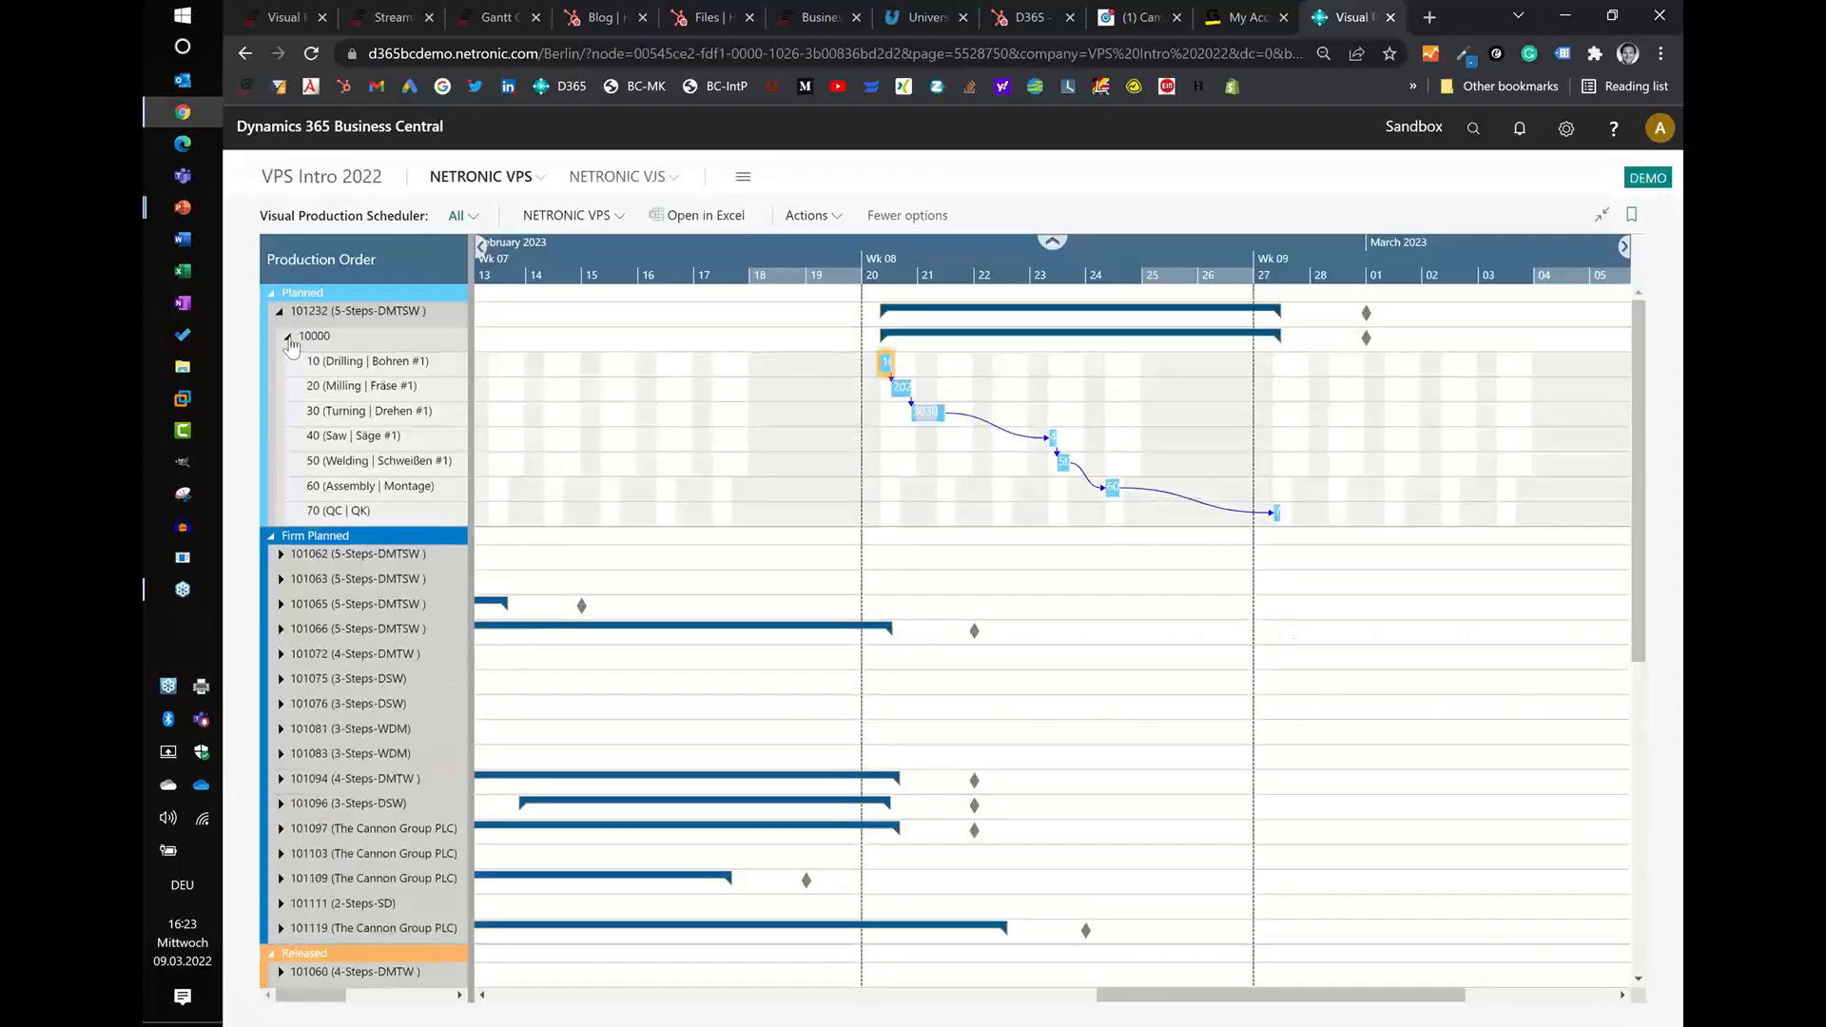
pyautogui.click(289, 336)
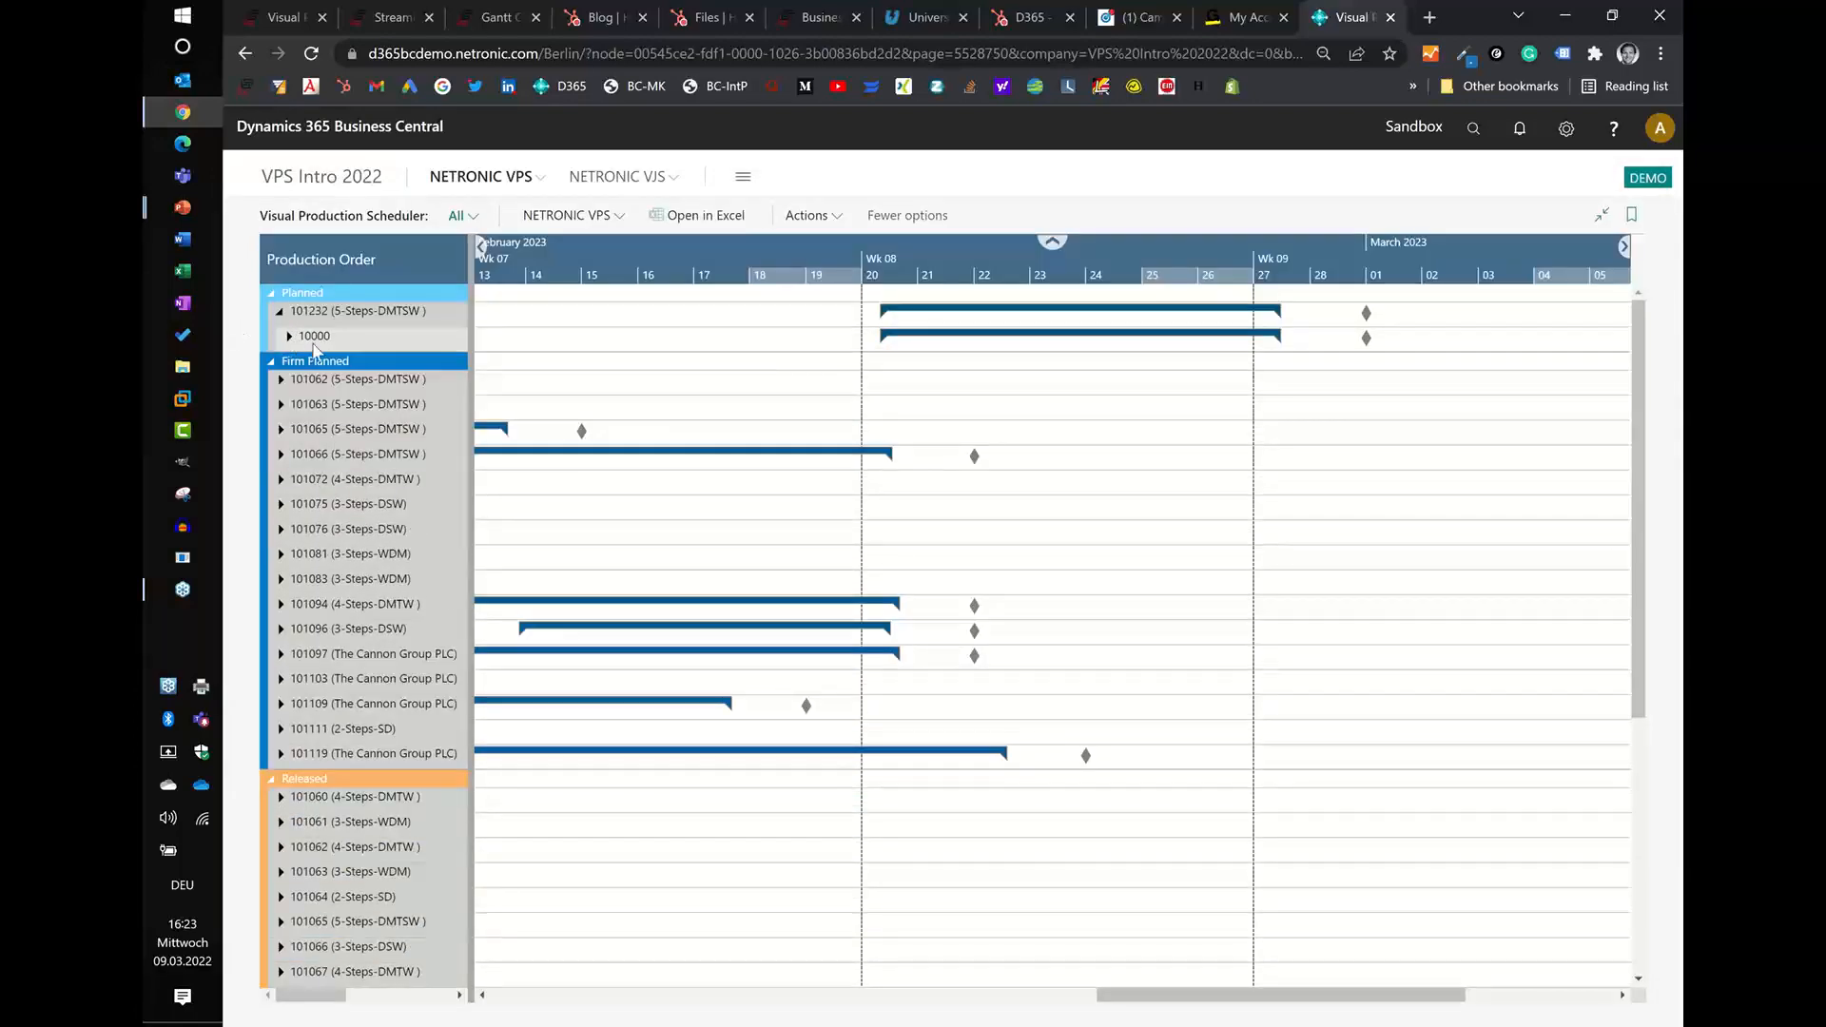
pyautogui.moveTo(322, 348)
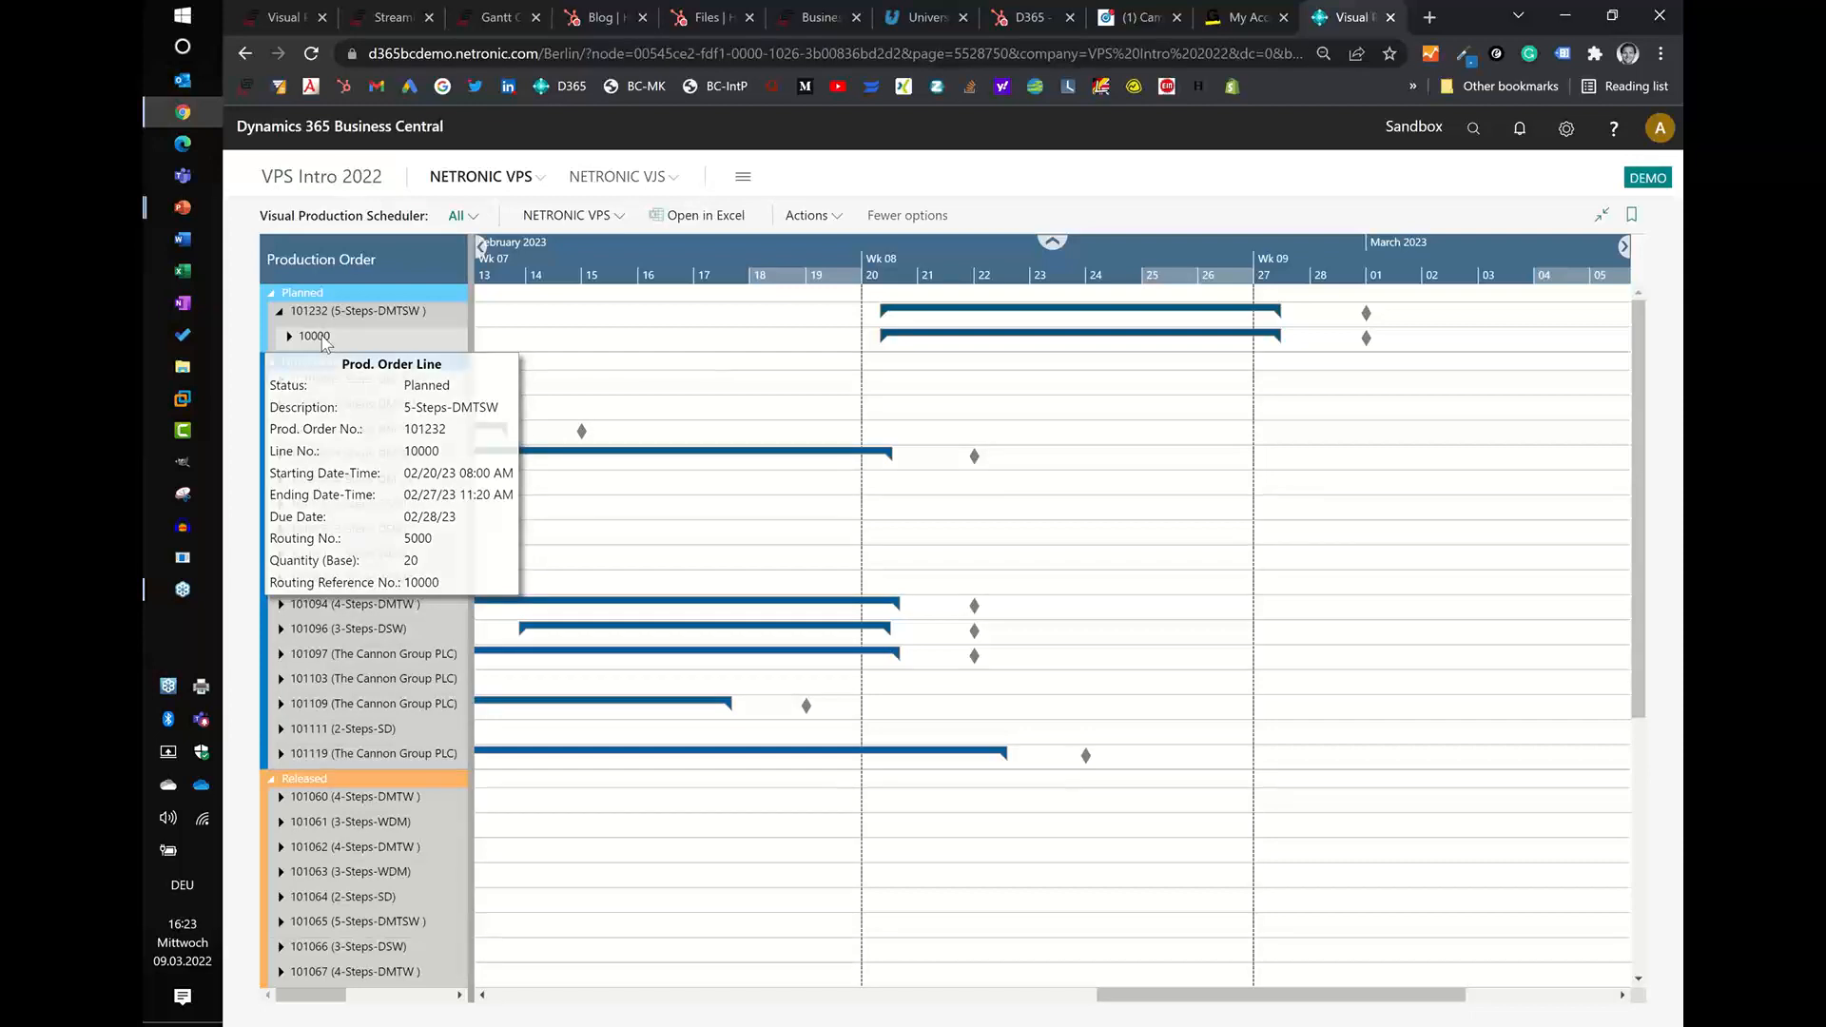
pyautogui.doubleClick(323, 339)
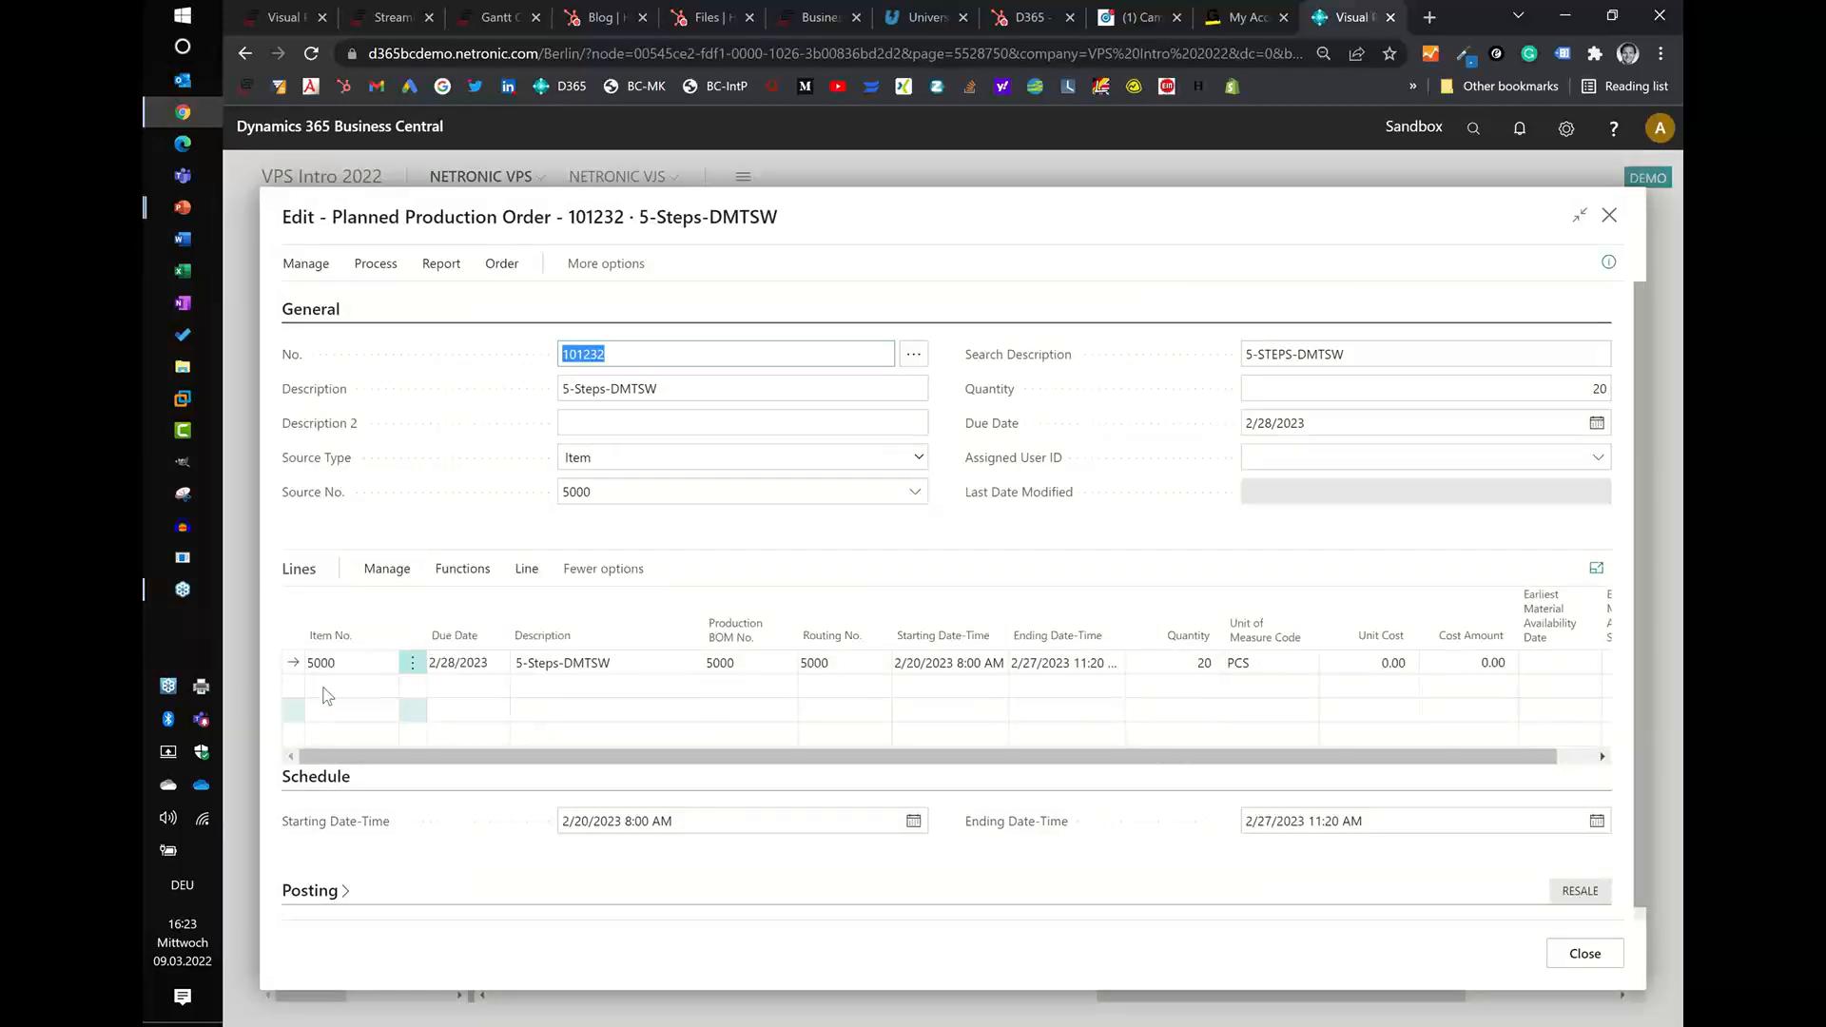
pyautogui.click(526, 571)
pyautogui.click(763, 614)
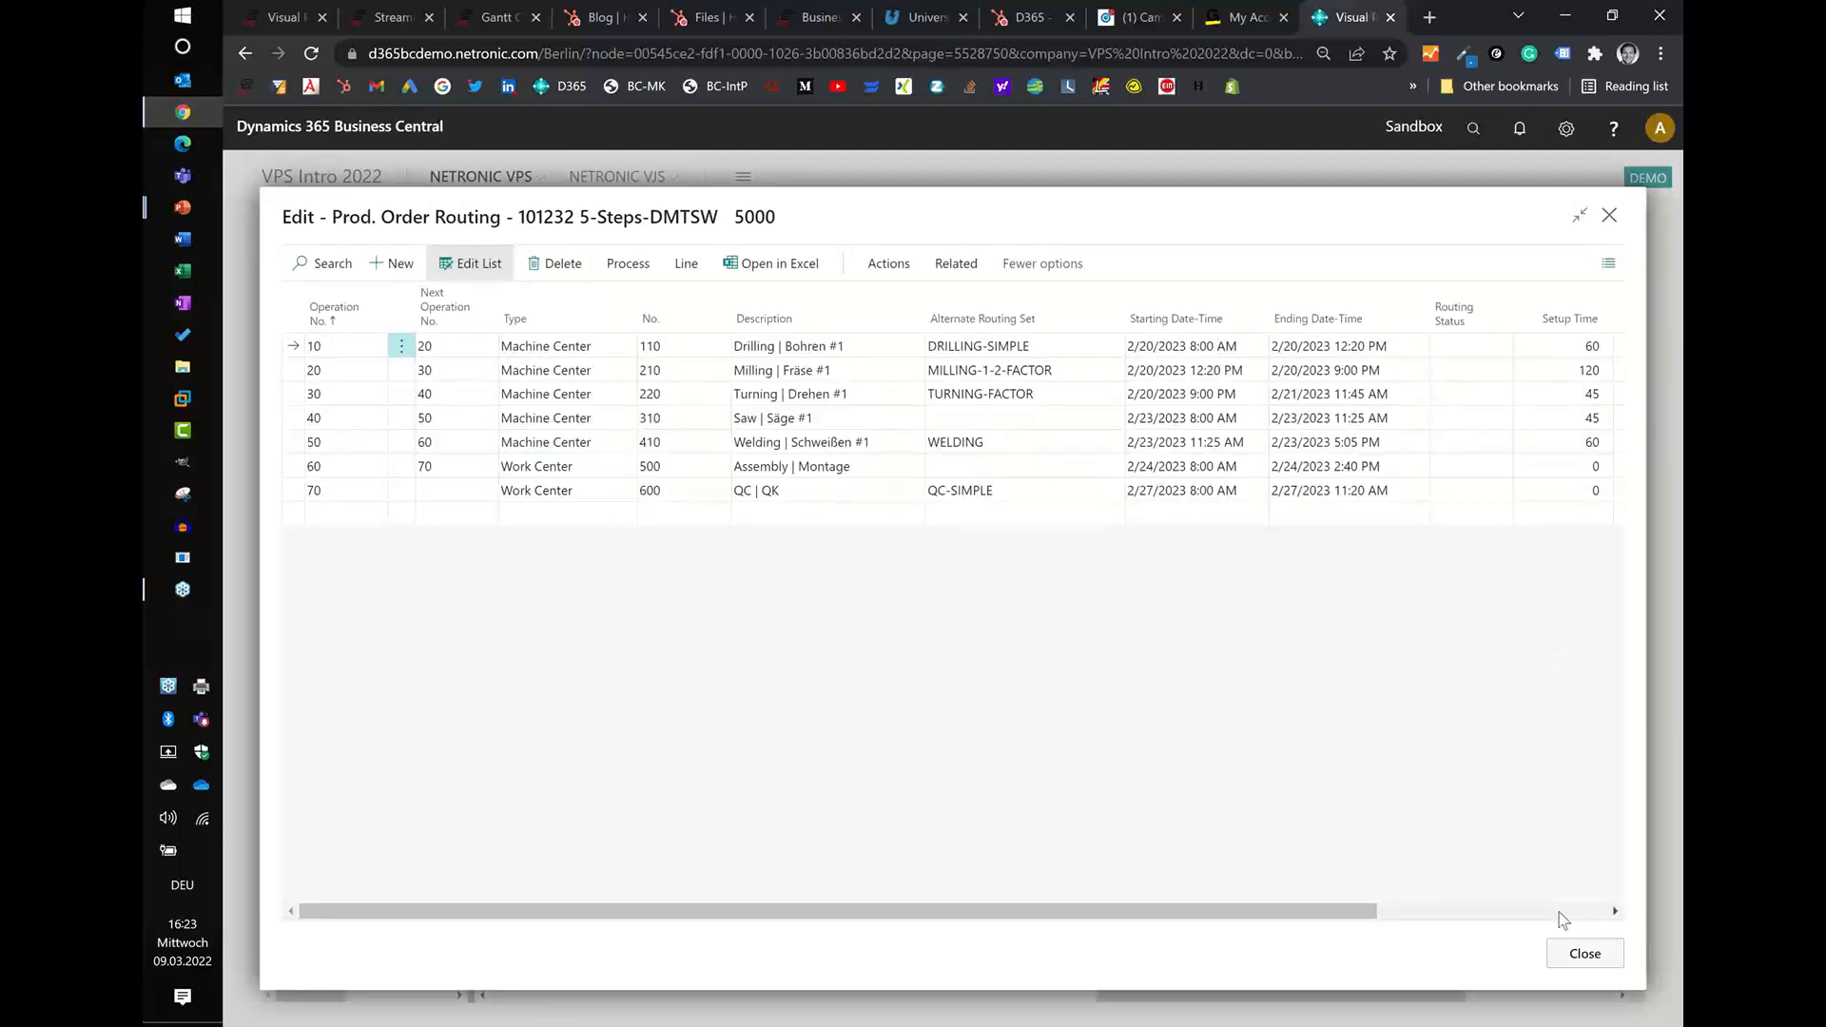
pyautogui.click(1582, 952)
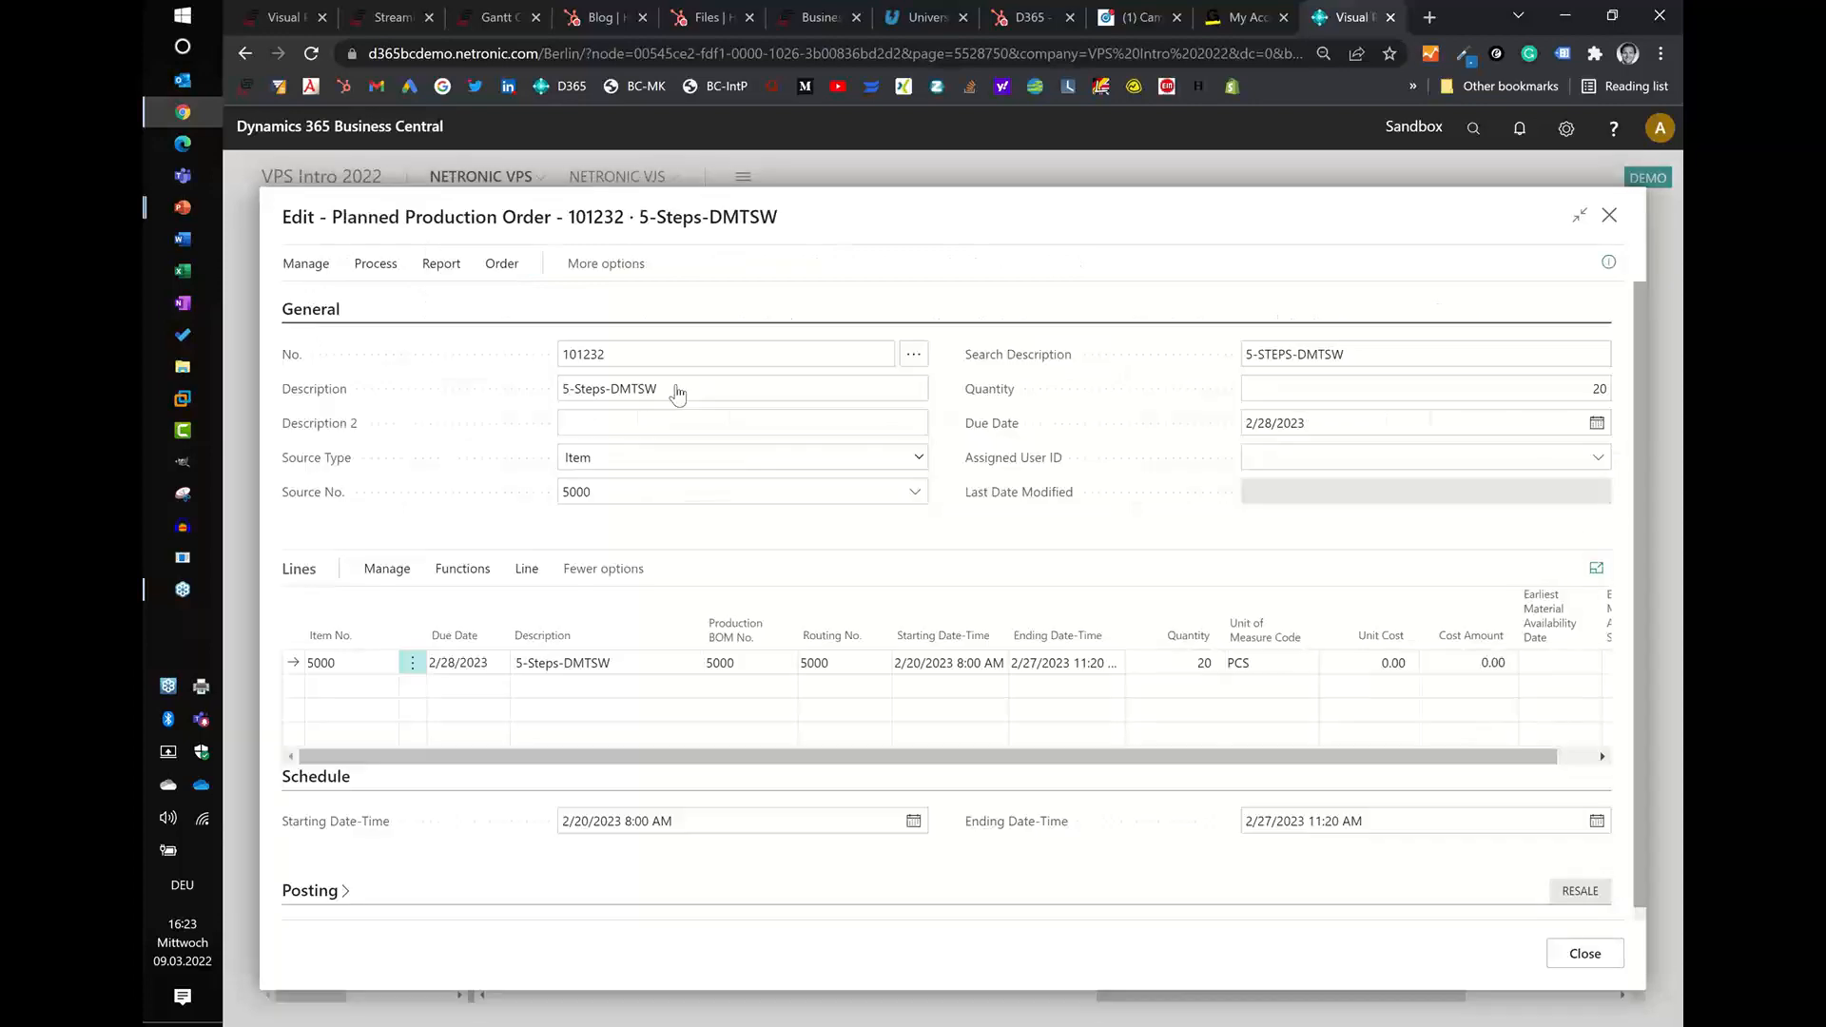
pyautogui.click(1597, 961)
# - Expand line 10000 of the planned order and set the timescale to show weeks 02 to 09
pyautogui.click(290, 340)
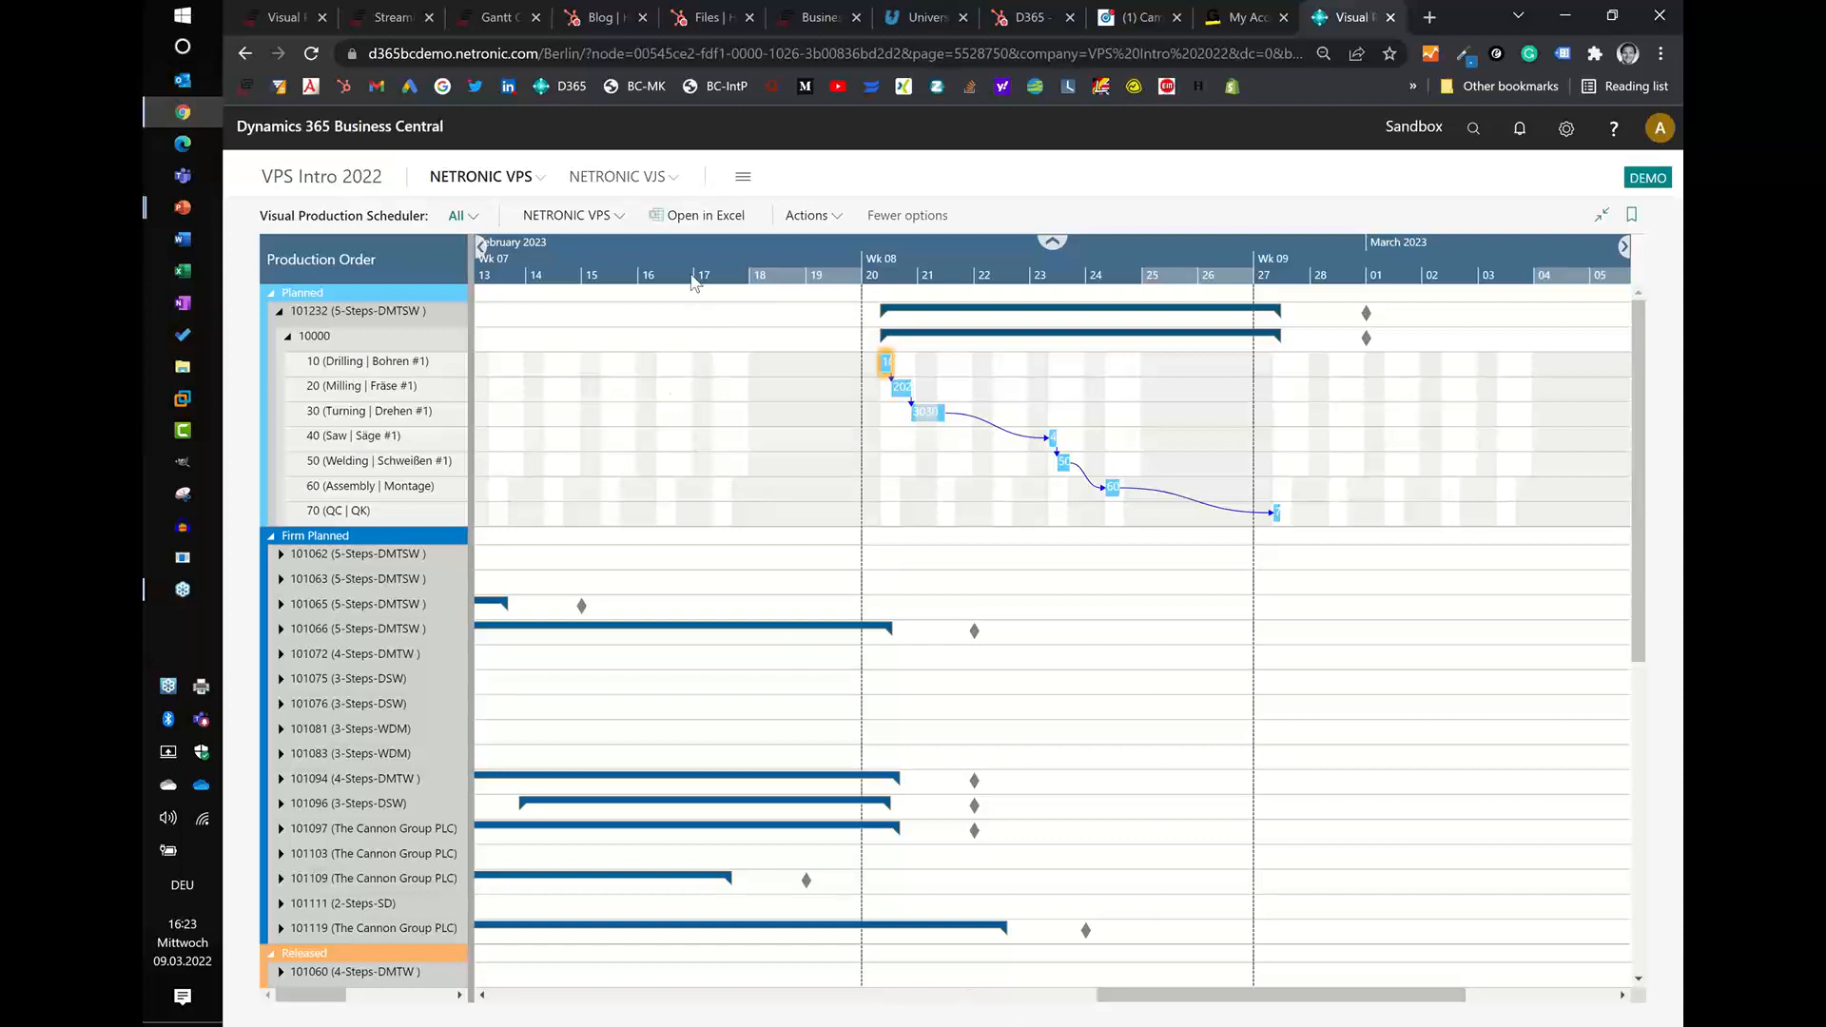
pyautogui.scroll(-3, 688, 268)
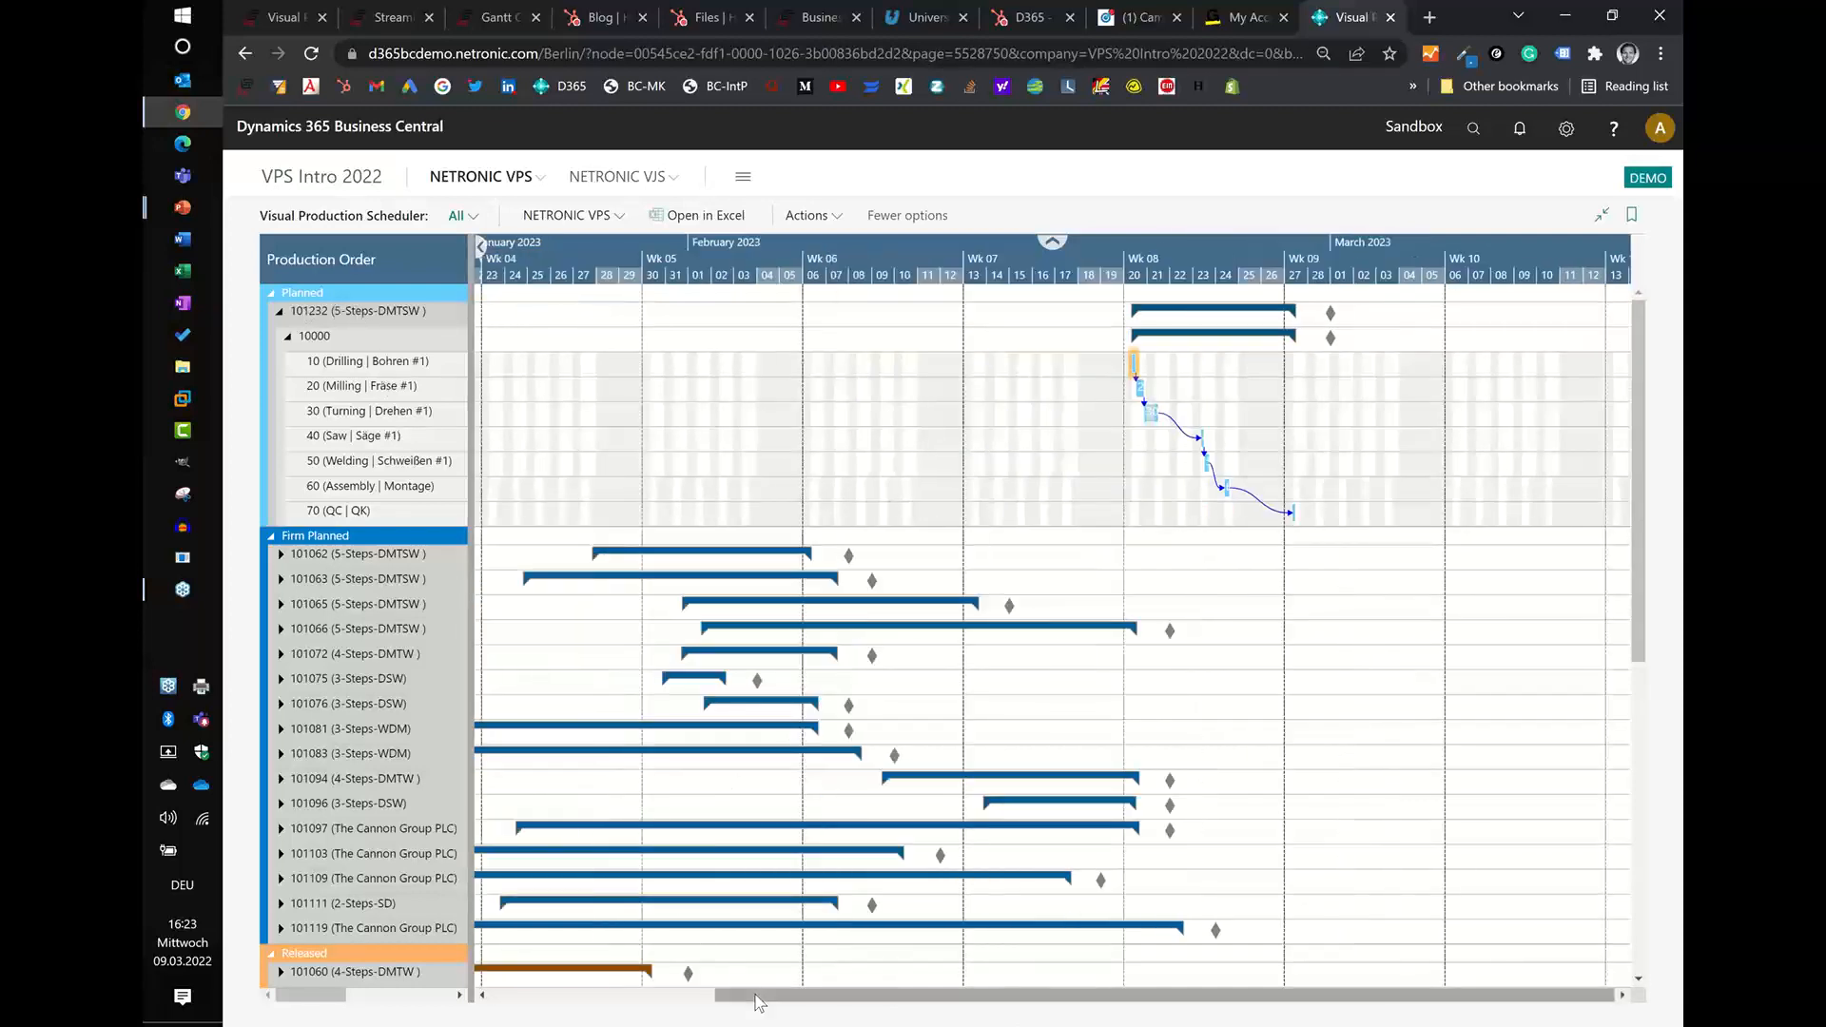
pyautogui.moveTo(756, 998); pyautogui.dragTo(561, 1004)
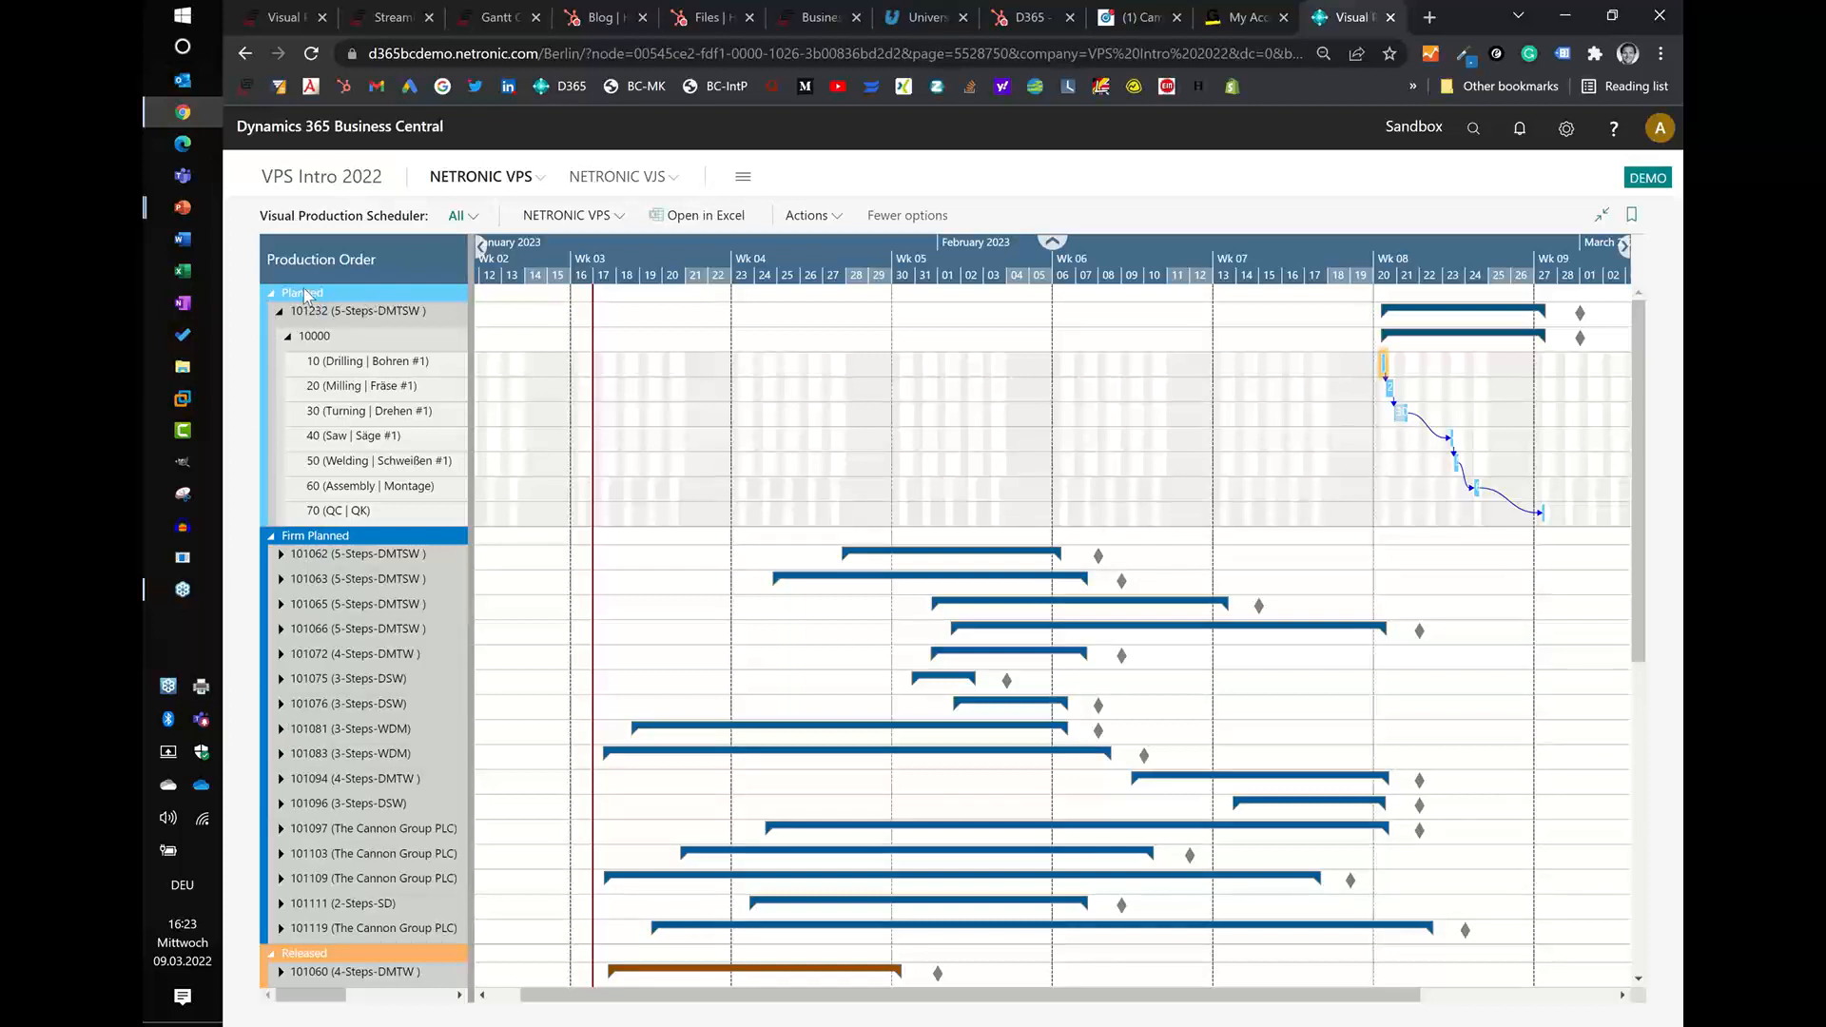
# - Sort the status groups by Status No. in descending order and review the reordered production order list
pyautogui.click(400, 294)
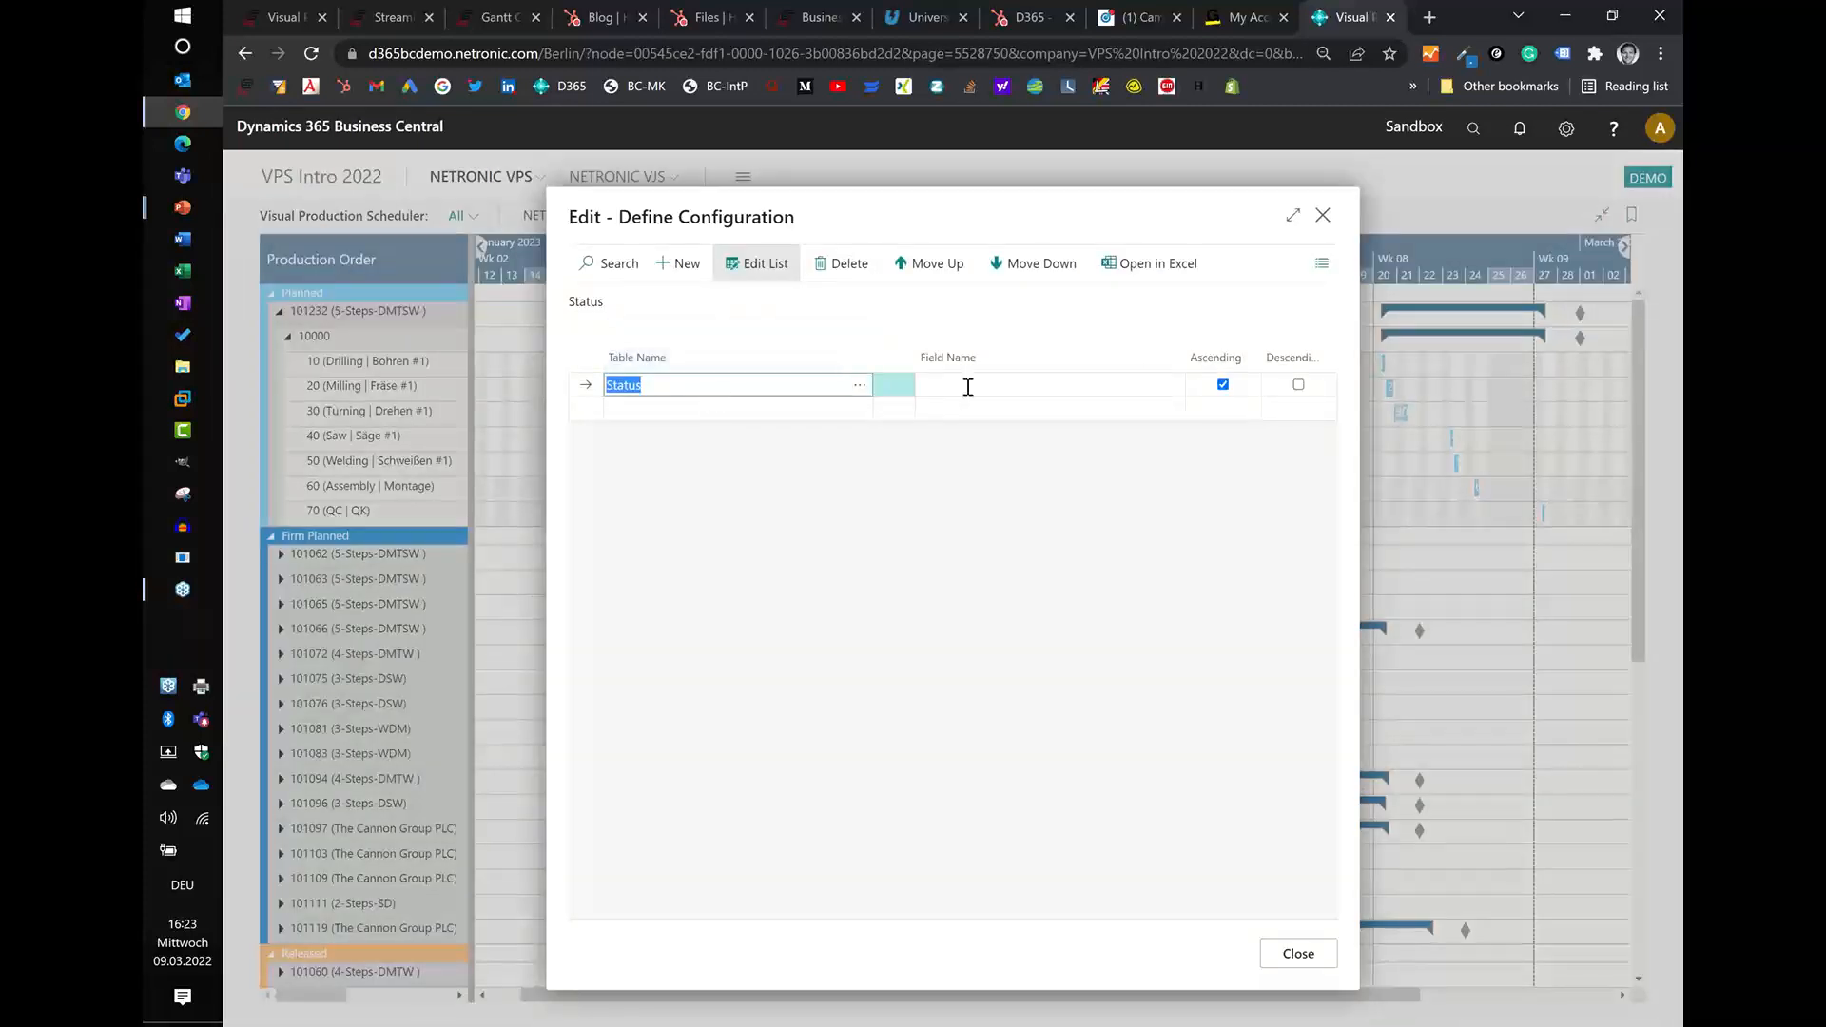
pyautogui.click(967, 386)
pyautogui.click(1162, 388)
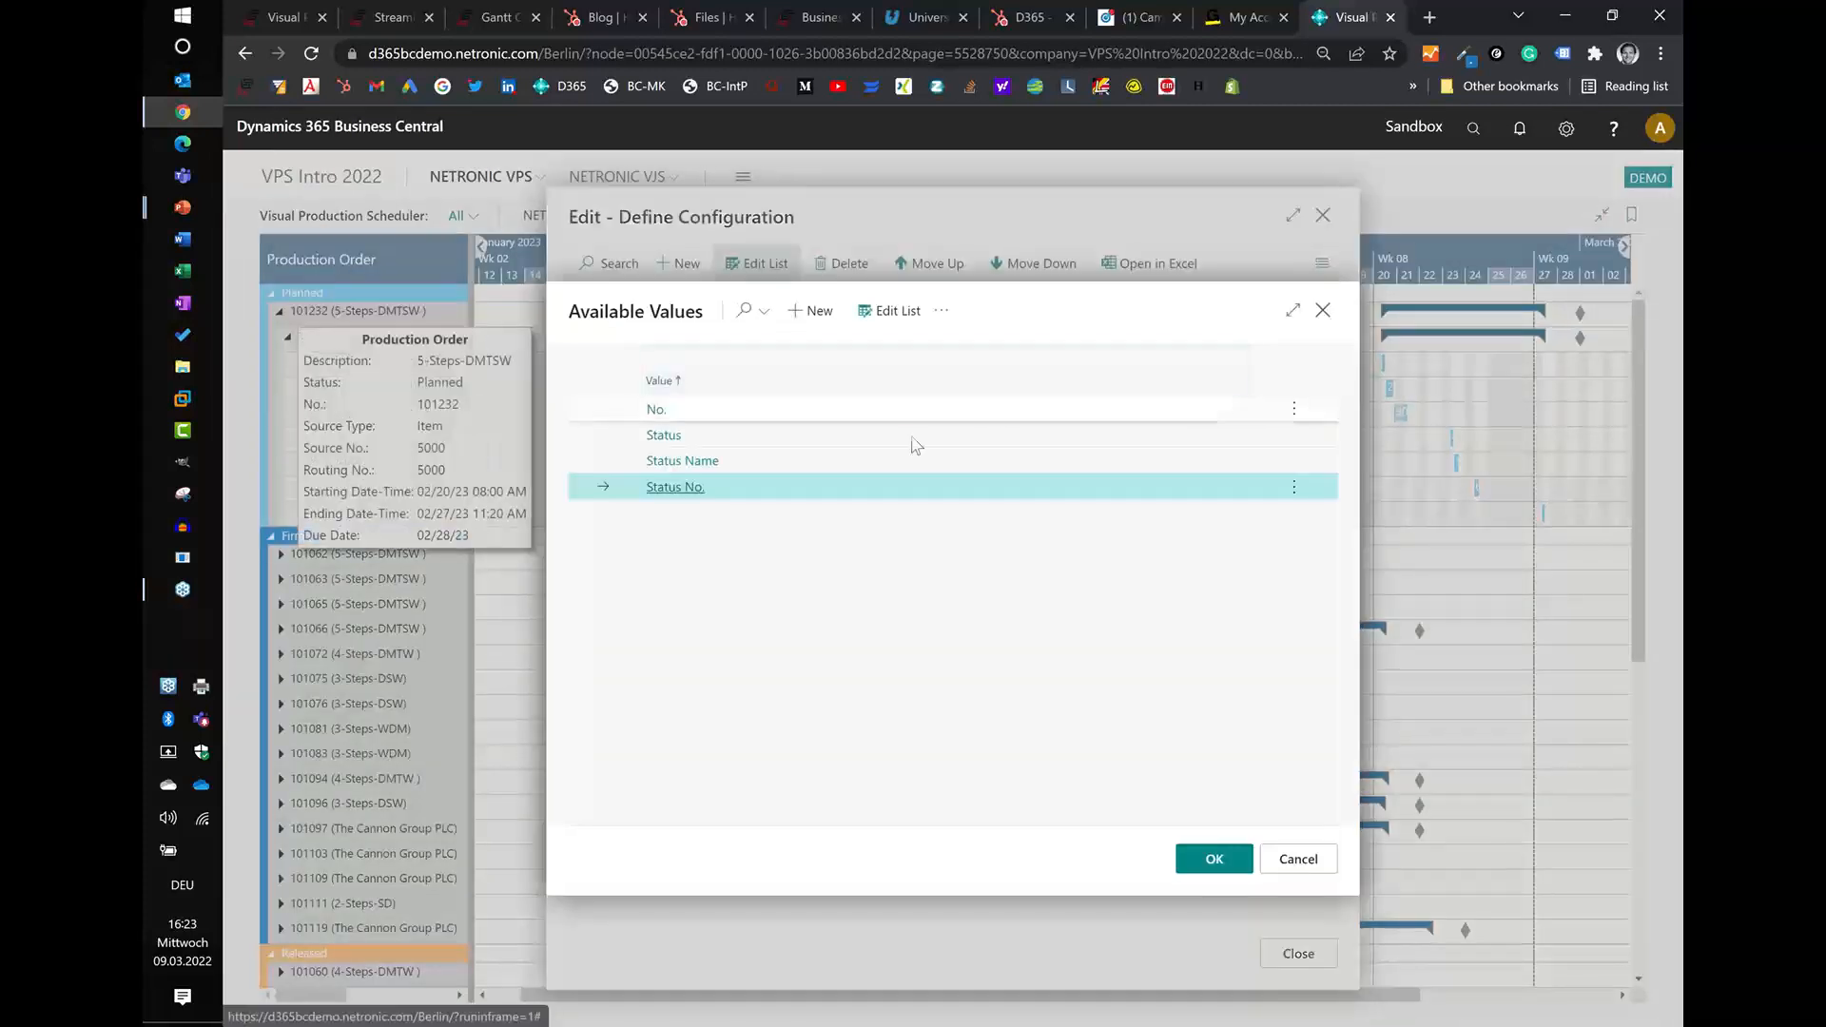
pyautogui.click(690, 490)
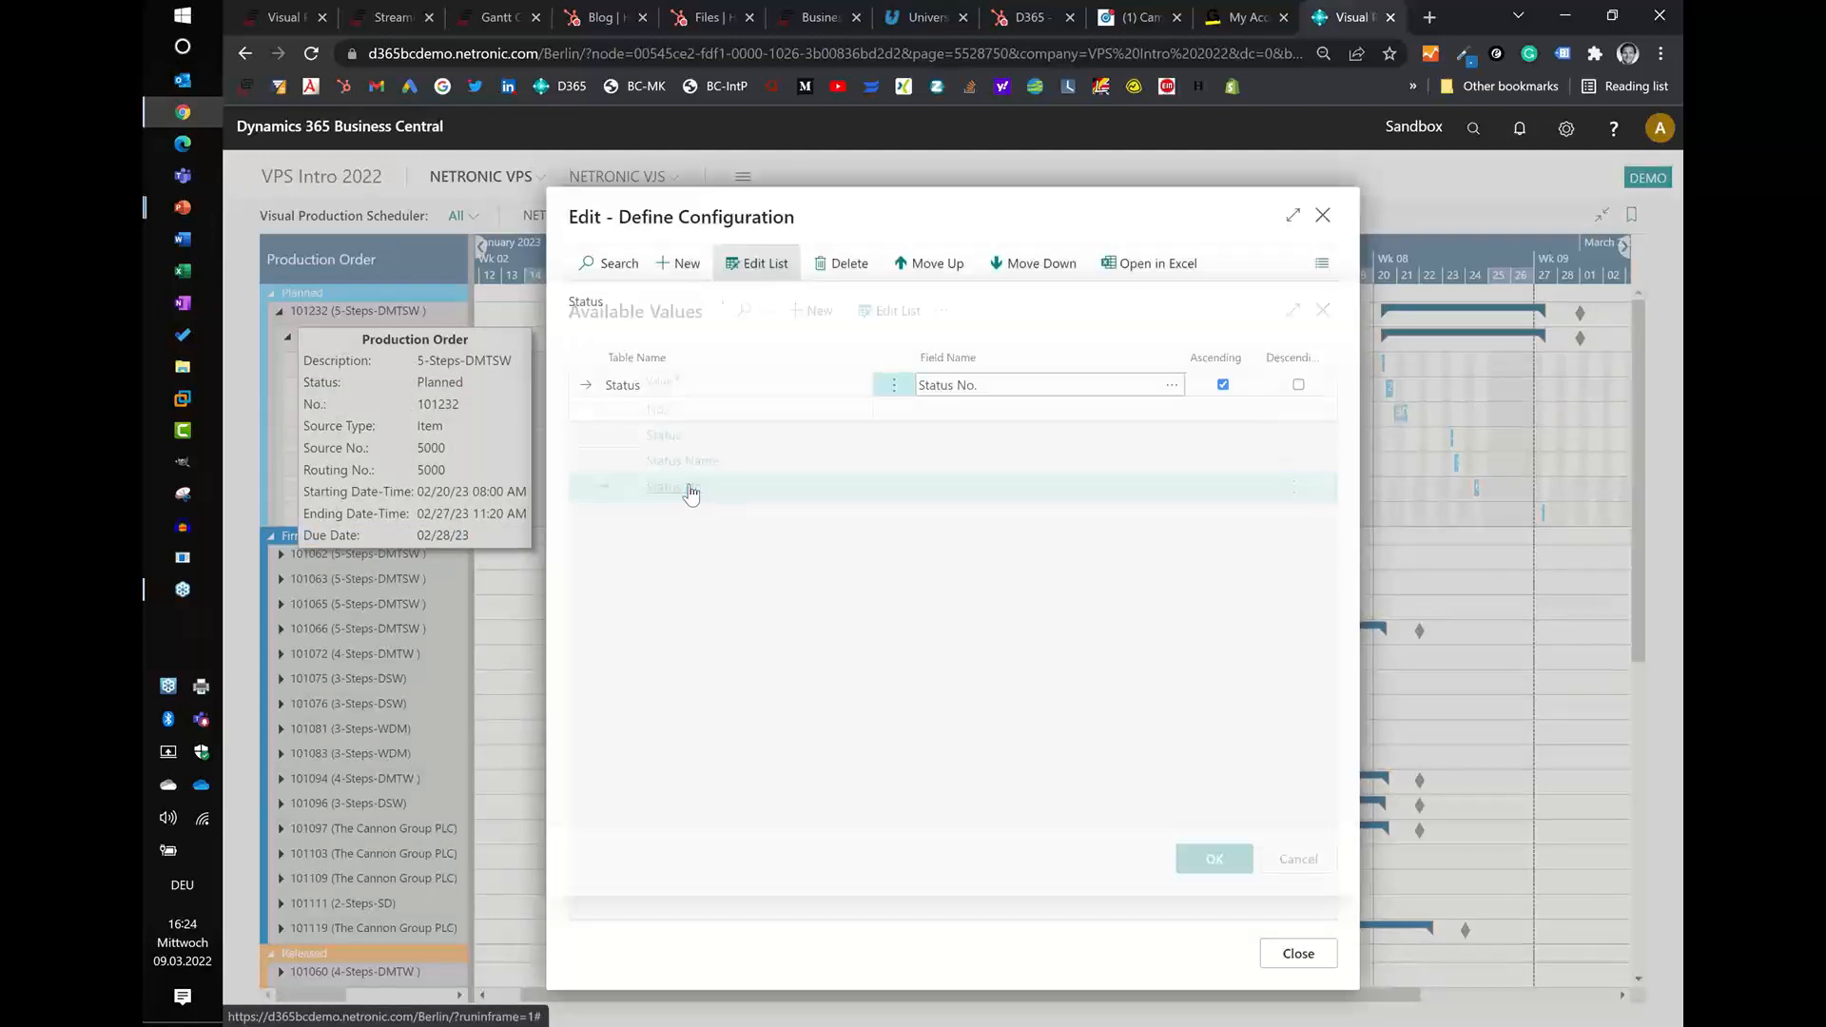
pyautogui.click(1298, 385)
pyautogui.click(1284, 956)
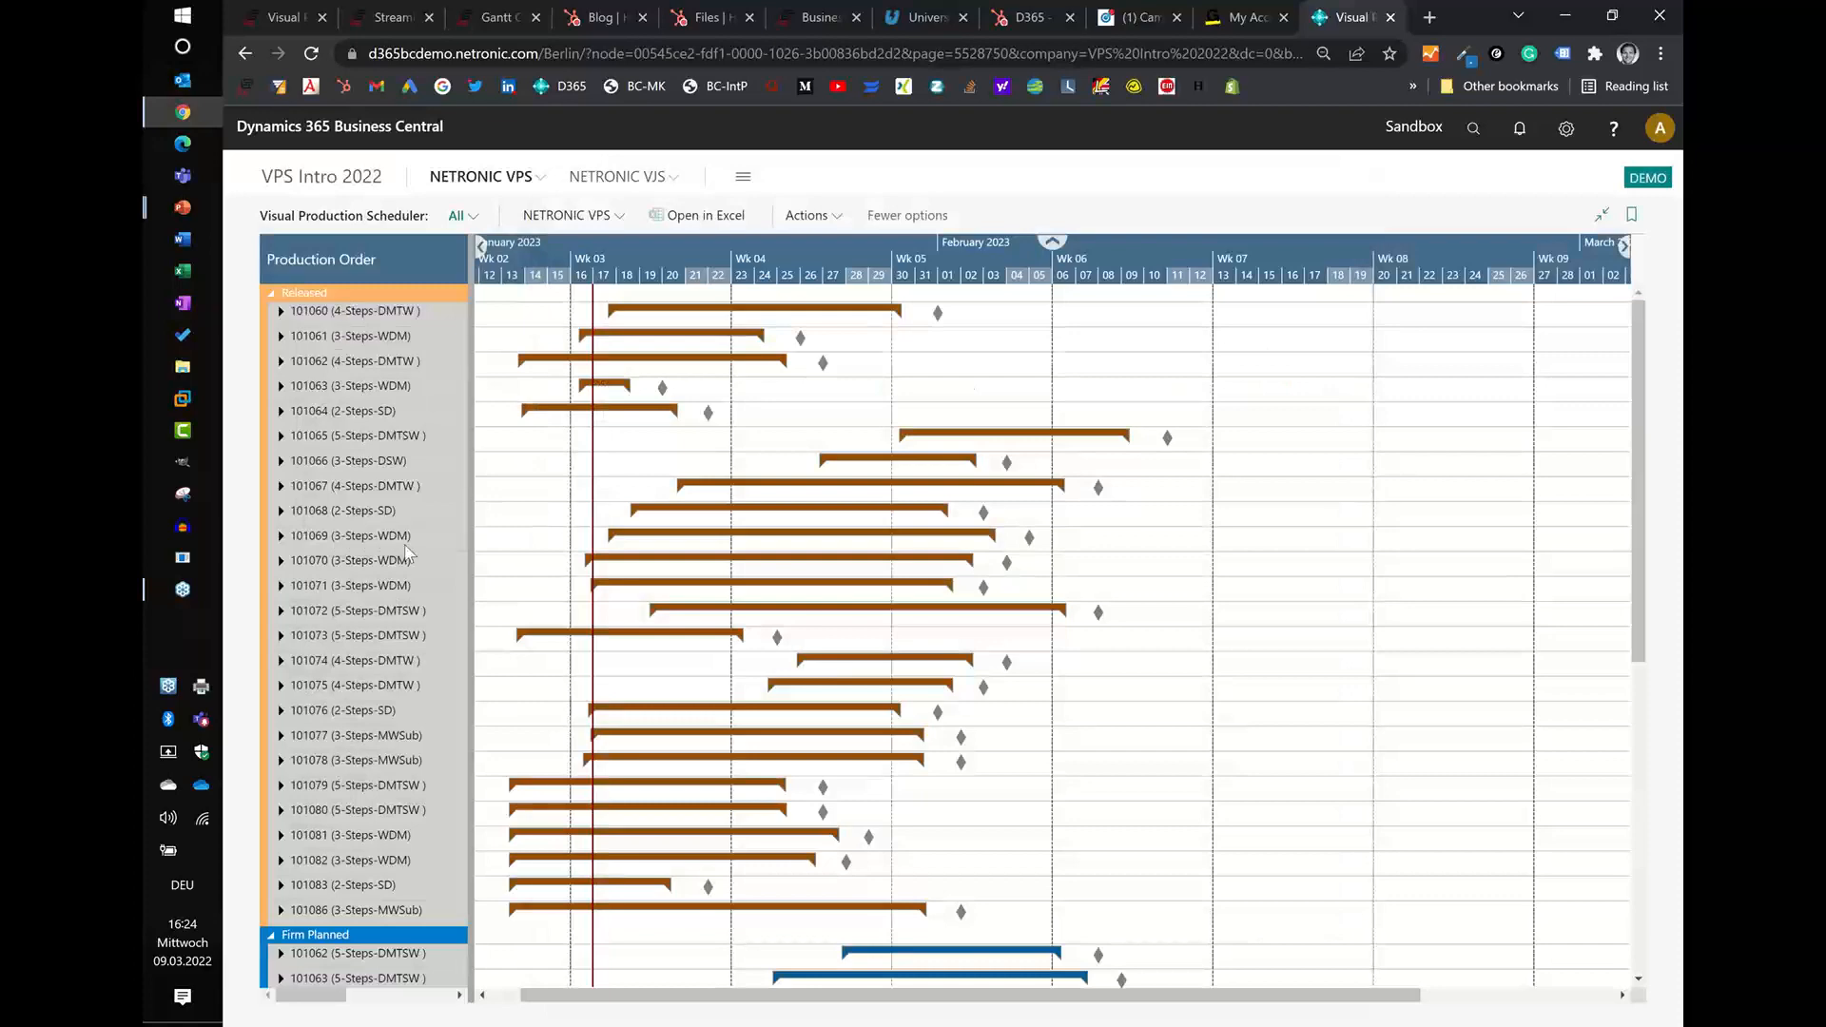
pyautogui.scroll(-6, 381, 856)
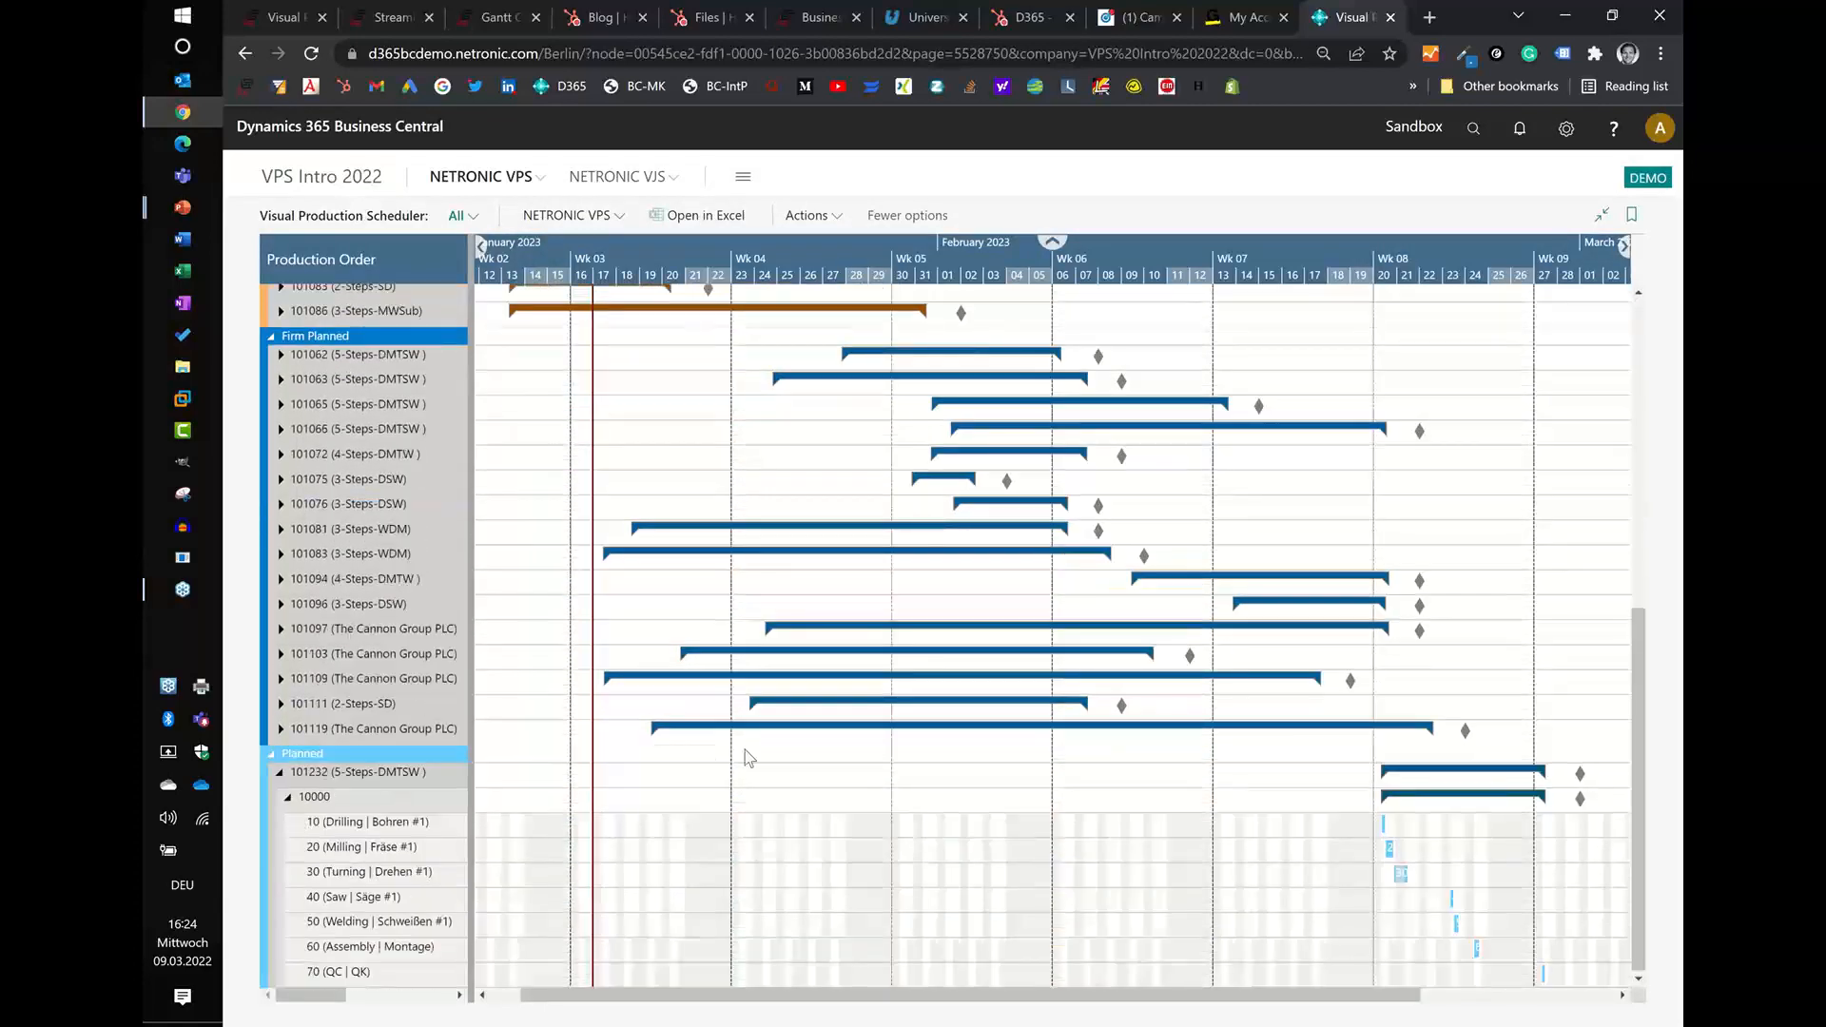
pyautogui.scroll(6, 749, 758)
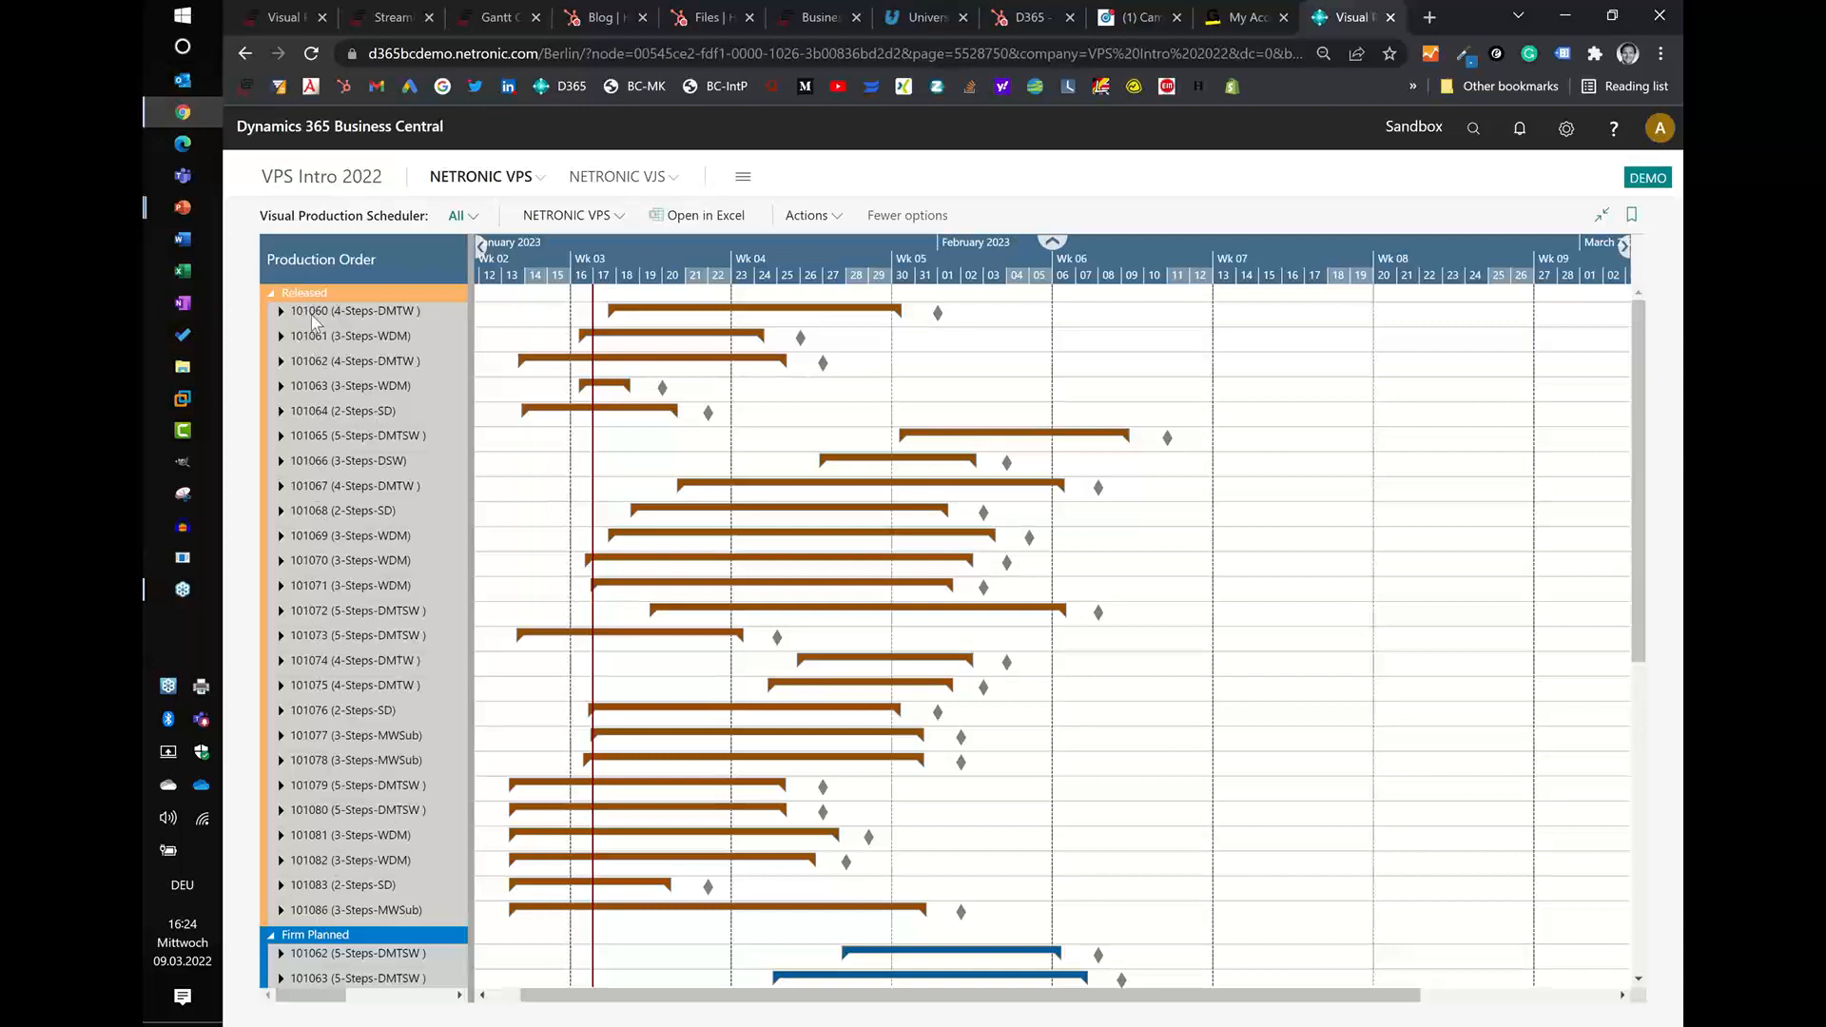
# - Sort the production orders by Due Date in ascending order
pyautogui.moveTo(312, 320)
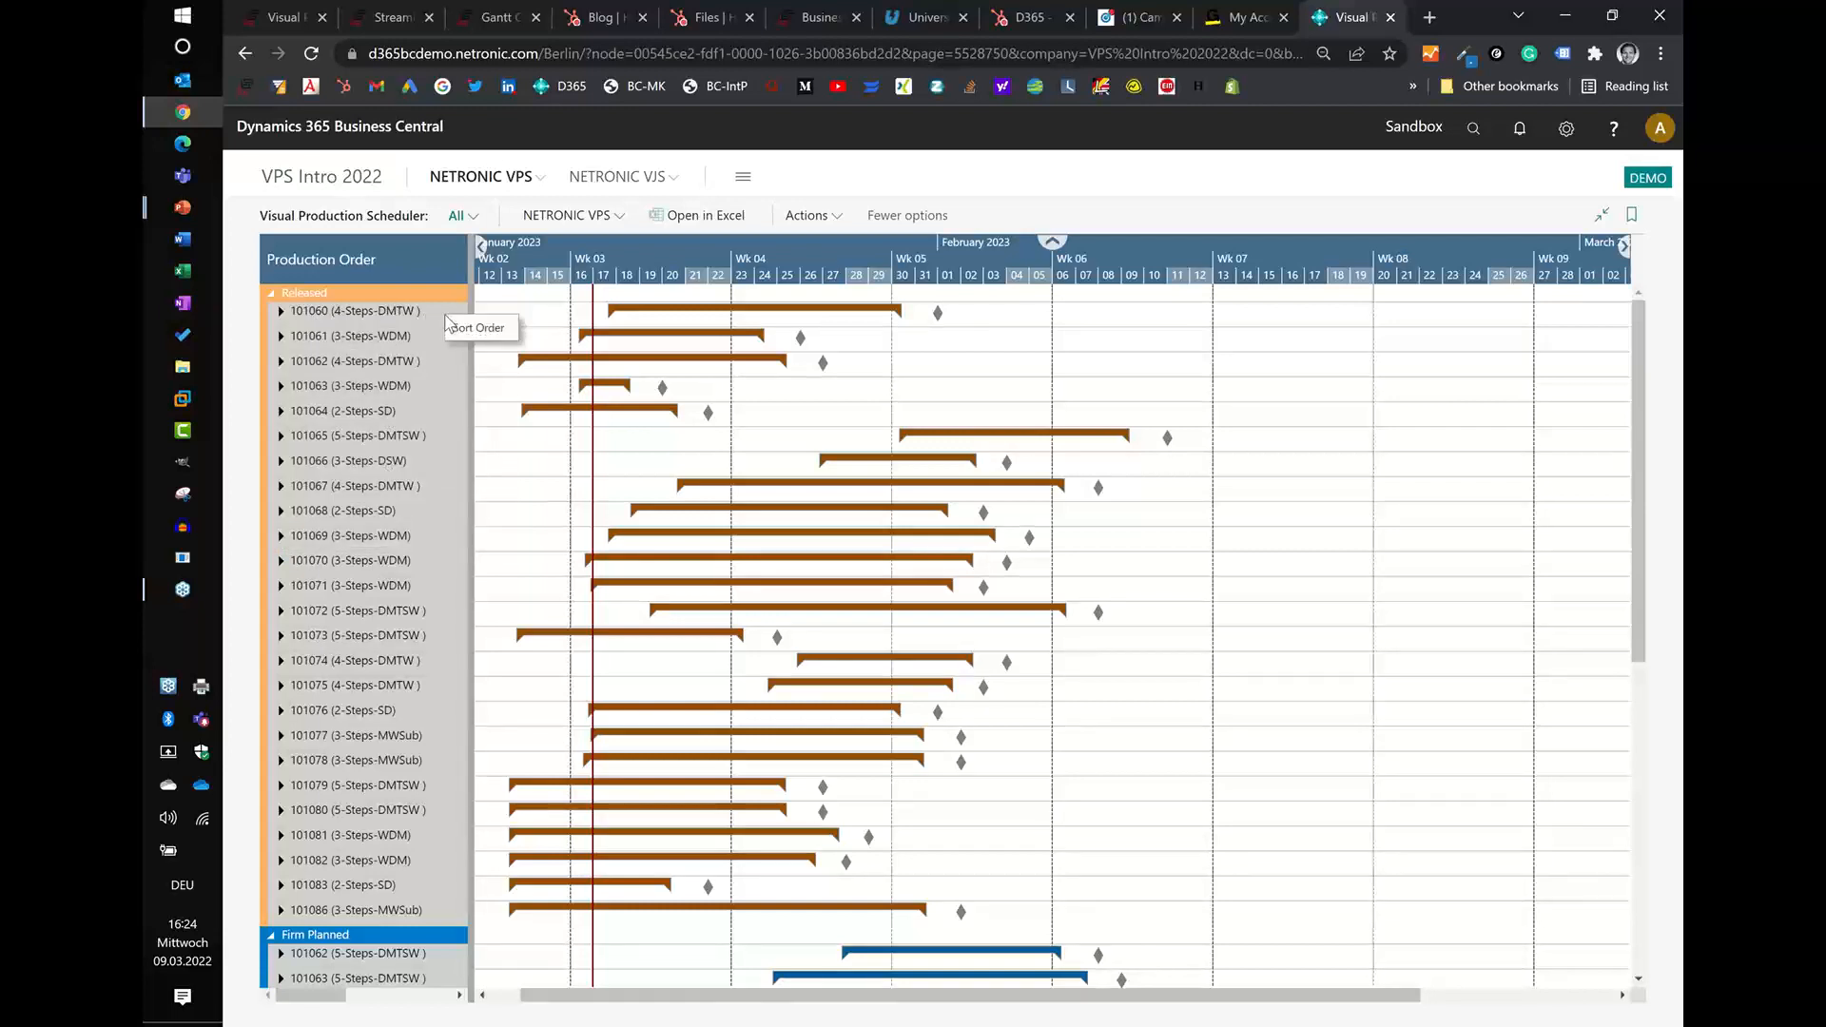
pyautogui.click(471, 324)
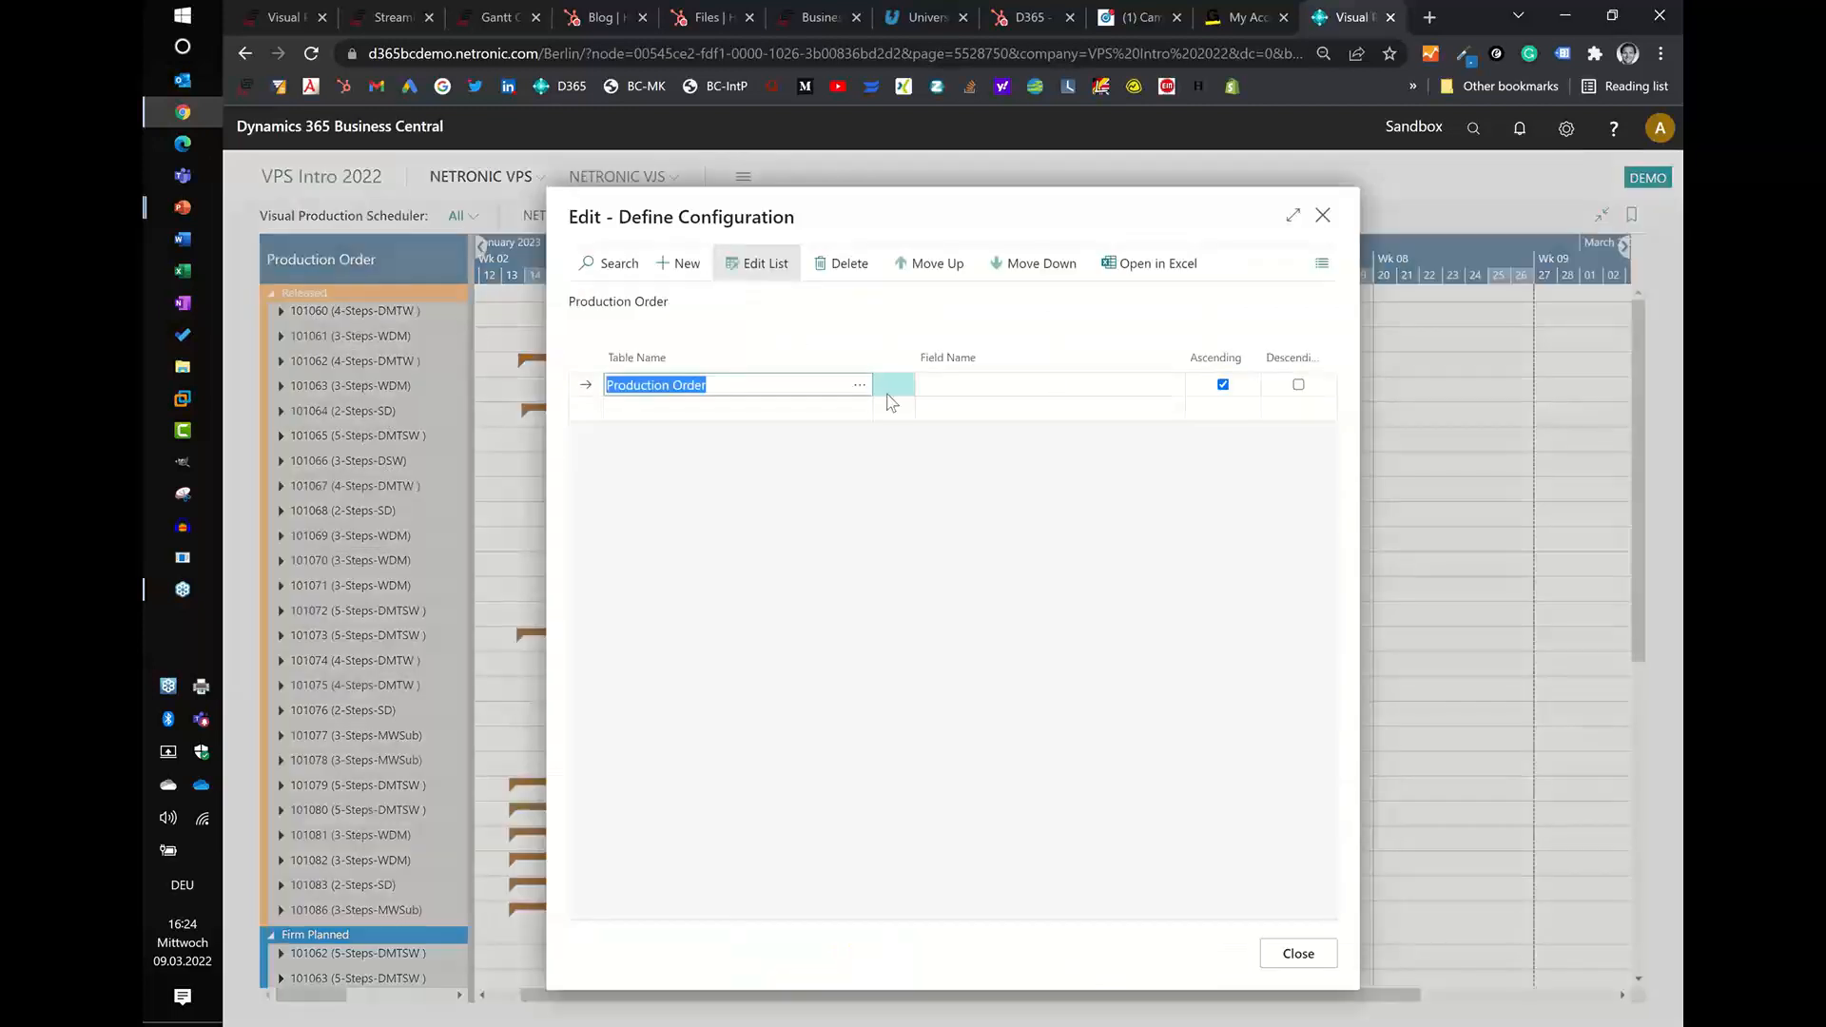
pyautogui.click(1097, 385)
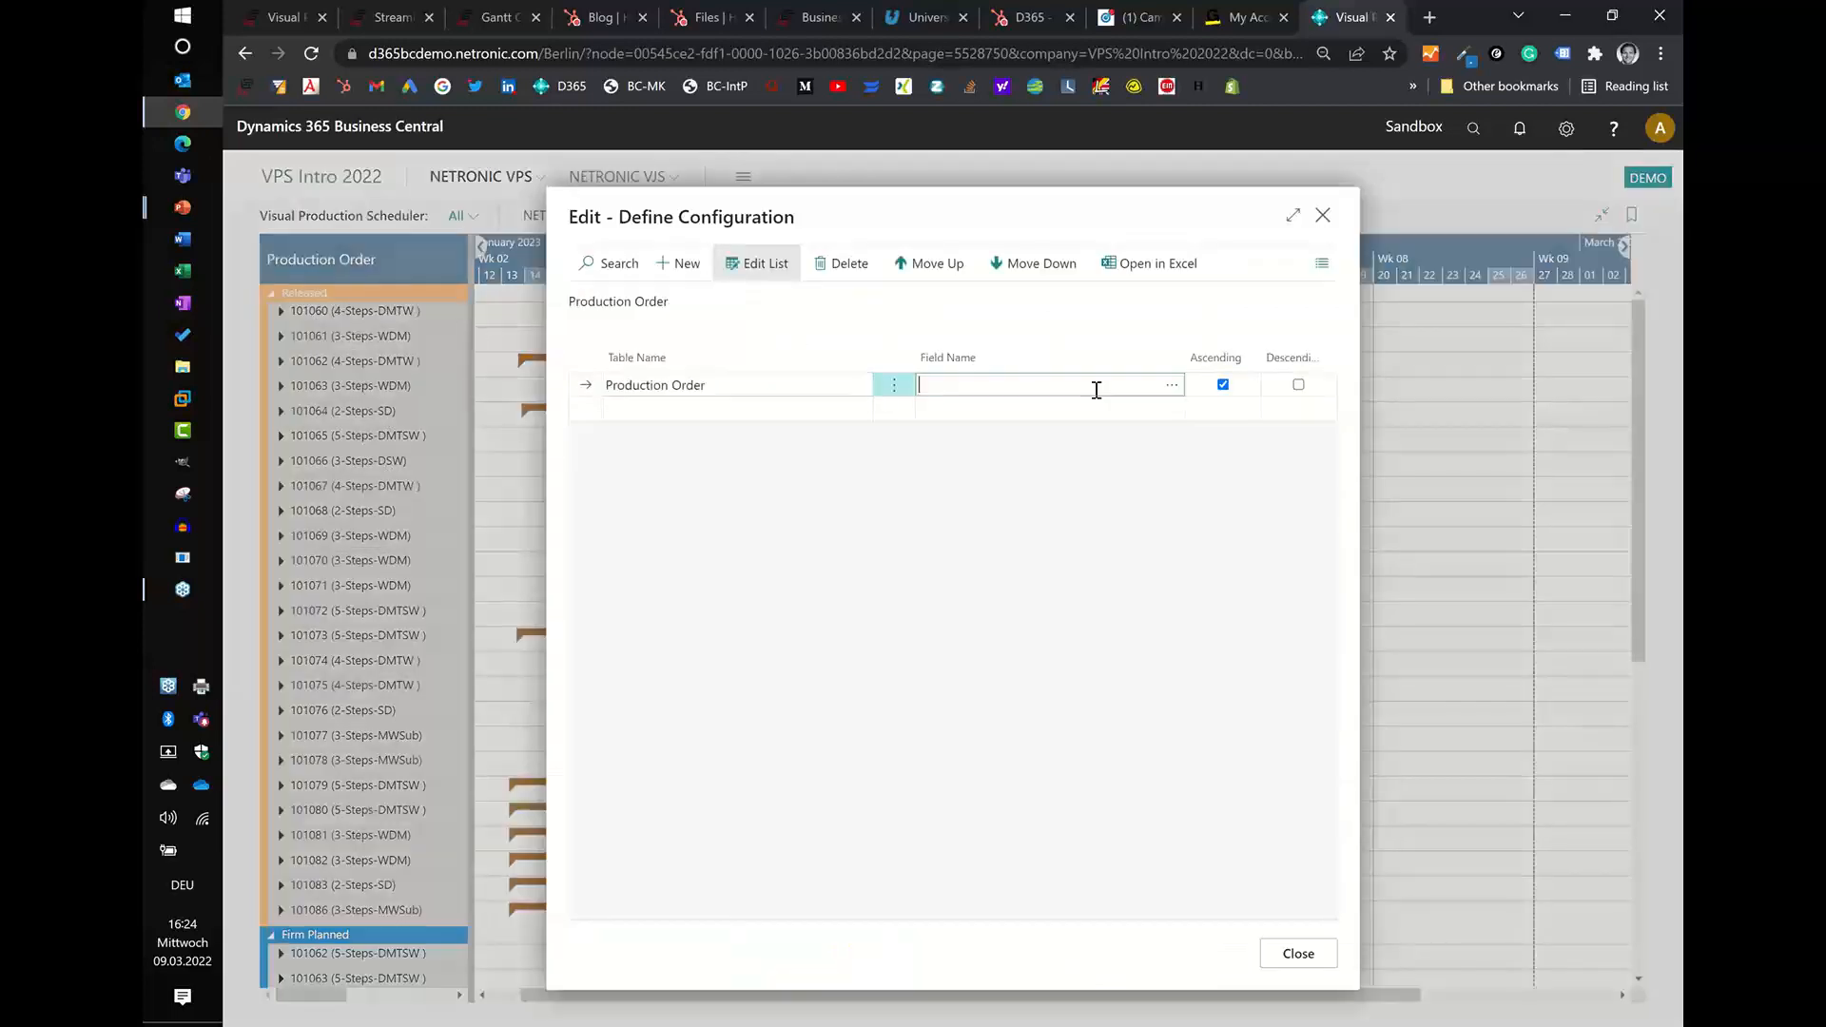
pyautogui.click(1172, 386)
pyautogui.scroll(3, 743, 620)
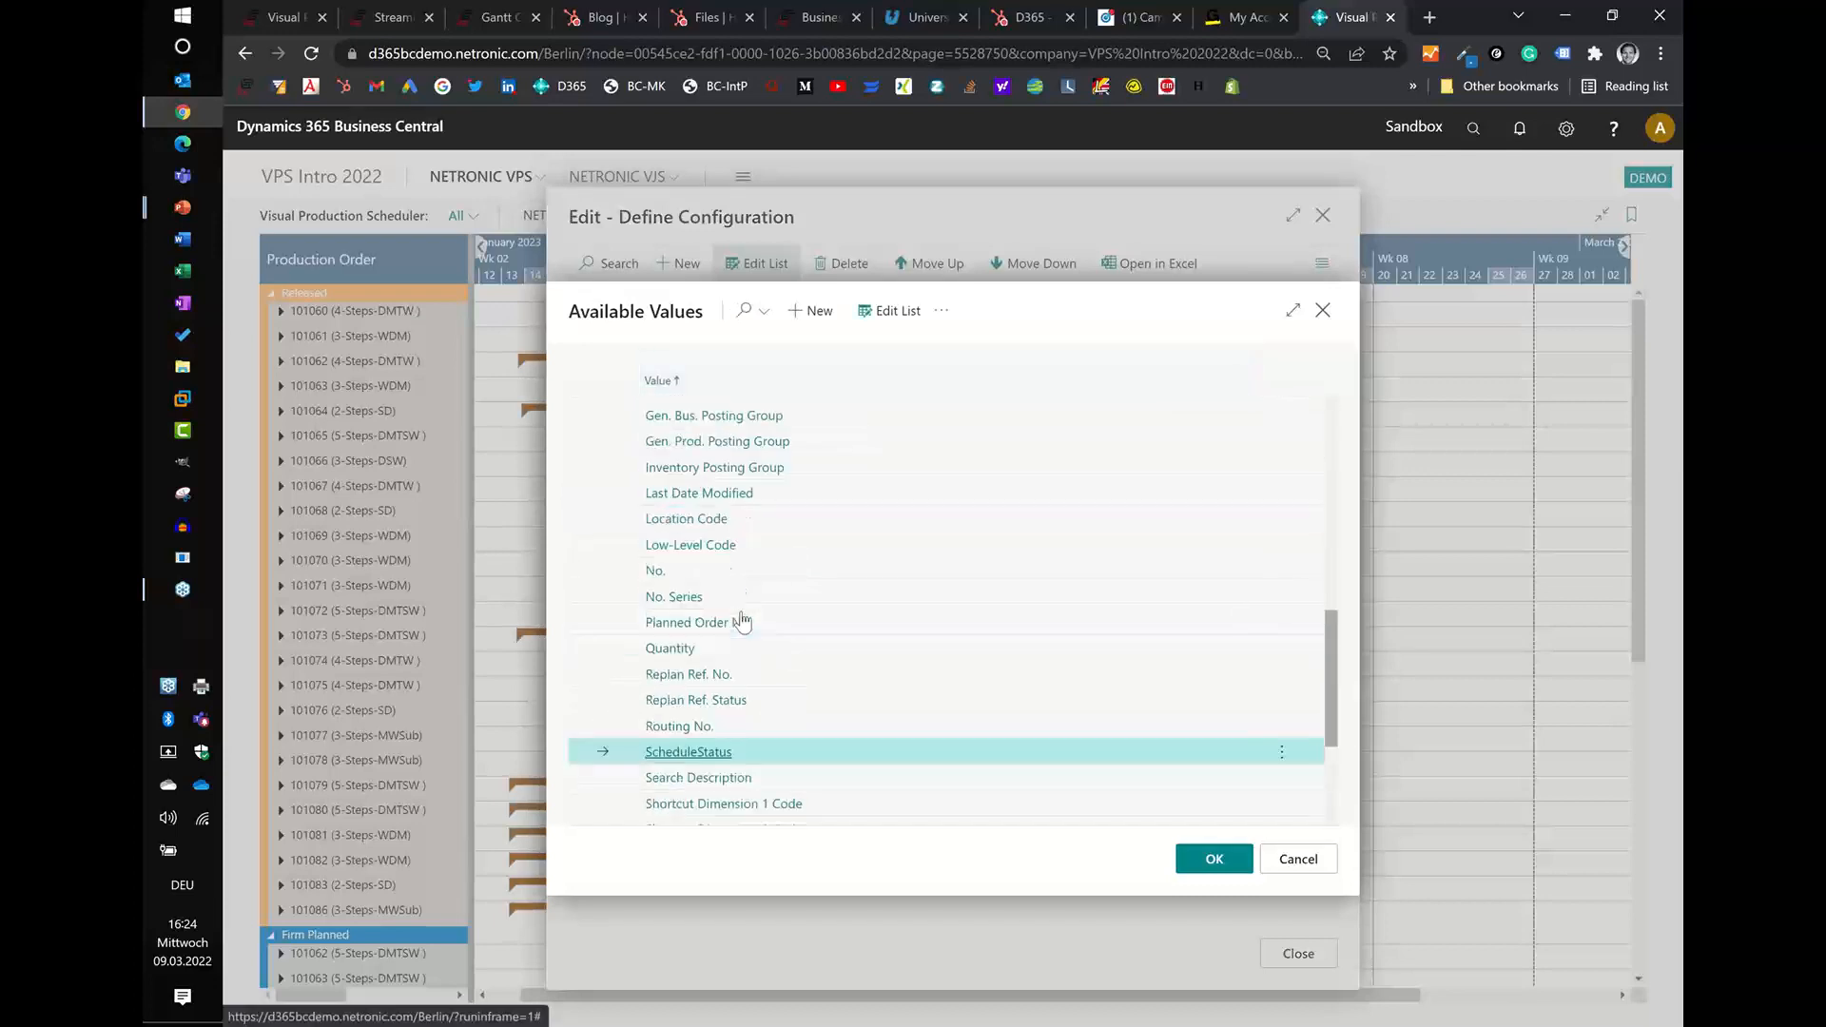
pyautogui.scroll(6, 743, 620)
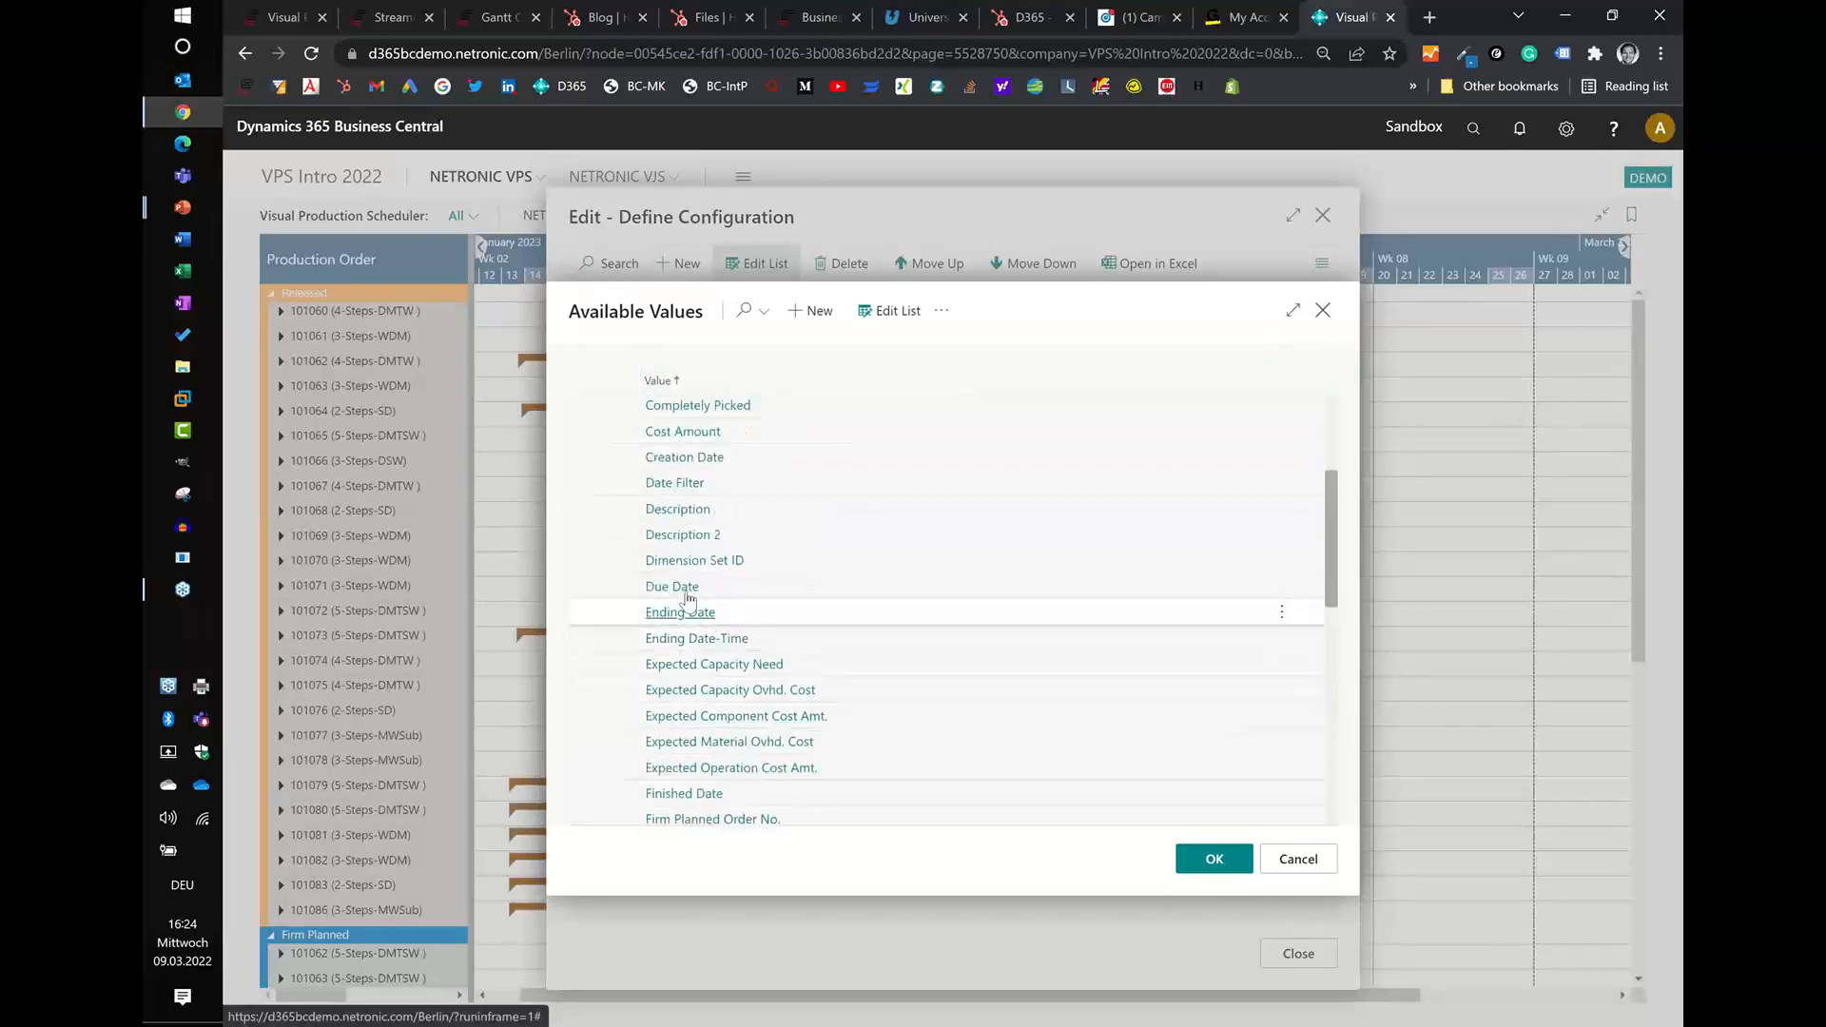
pyautogui.doubleClick(683, 588)
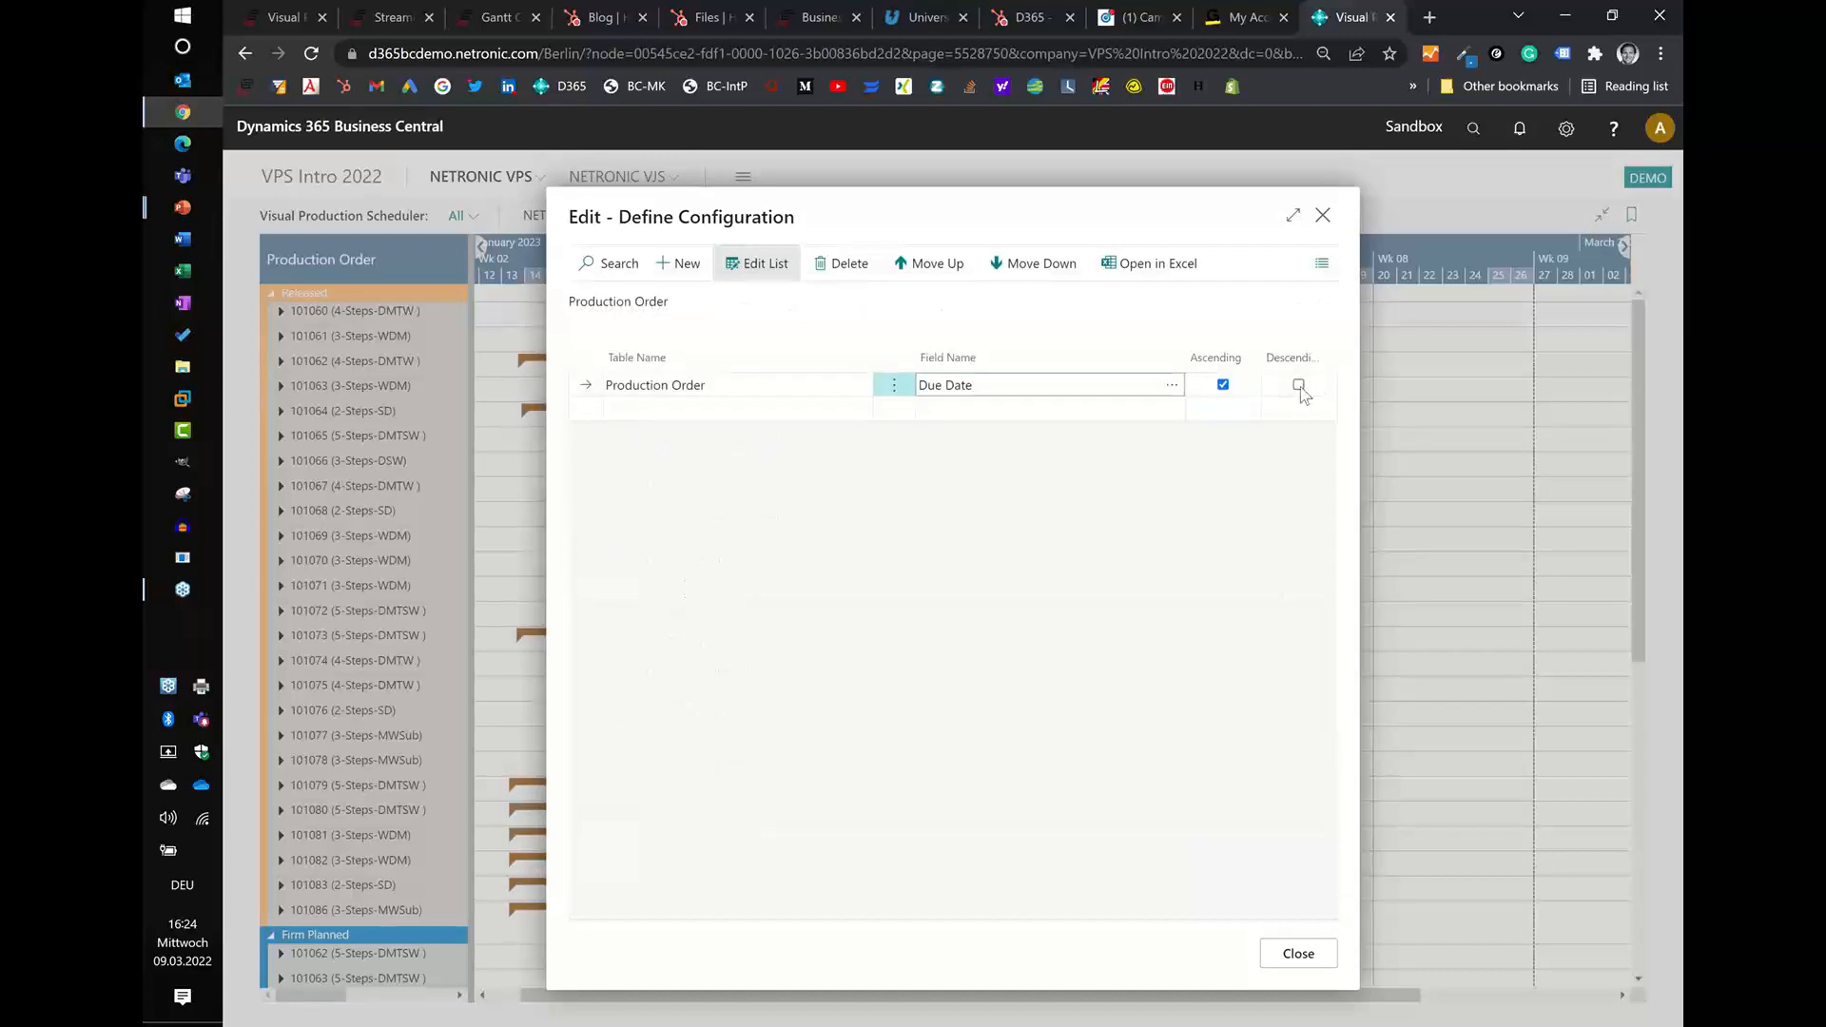
pyautogui.click(1298, 386)
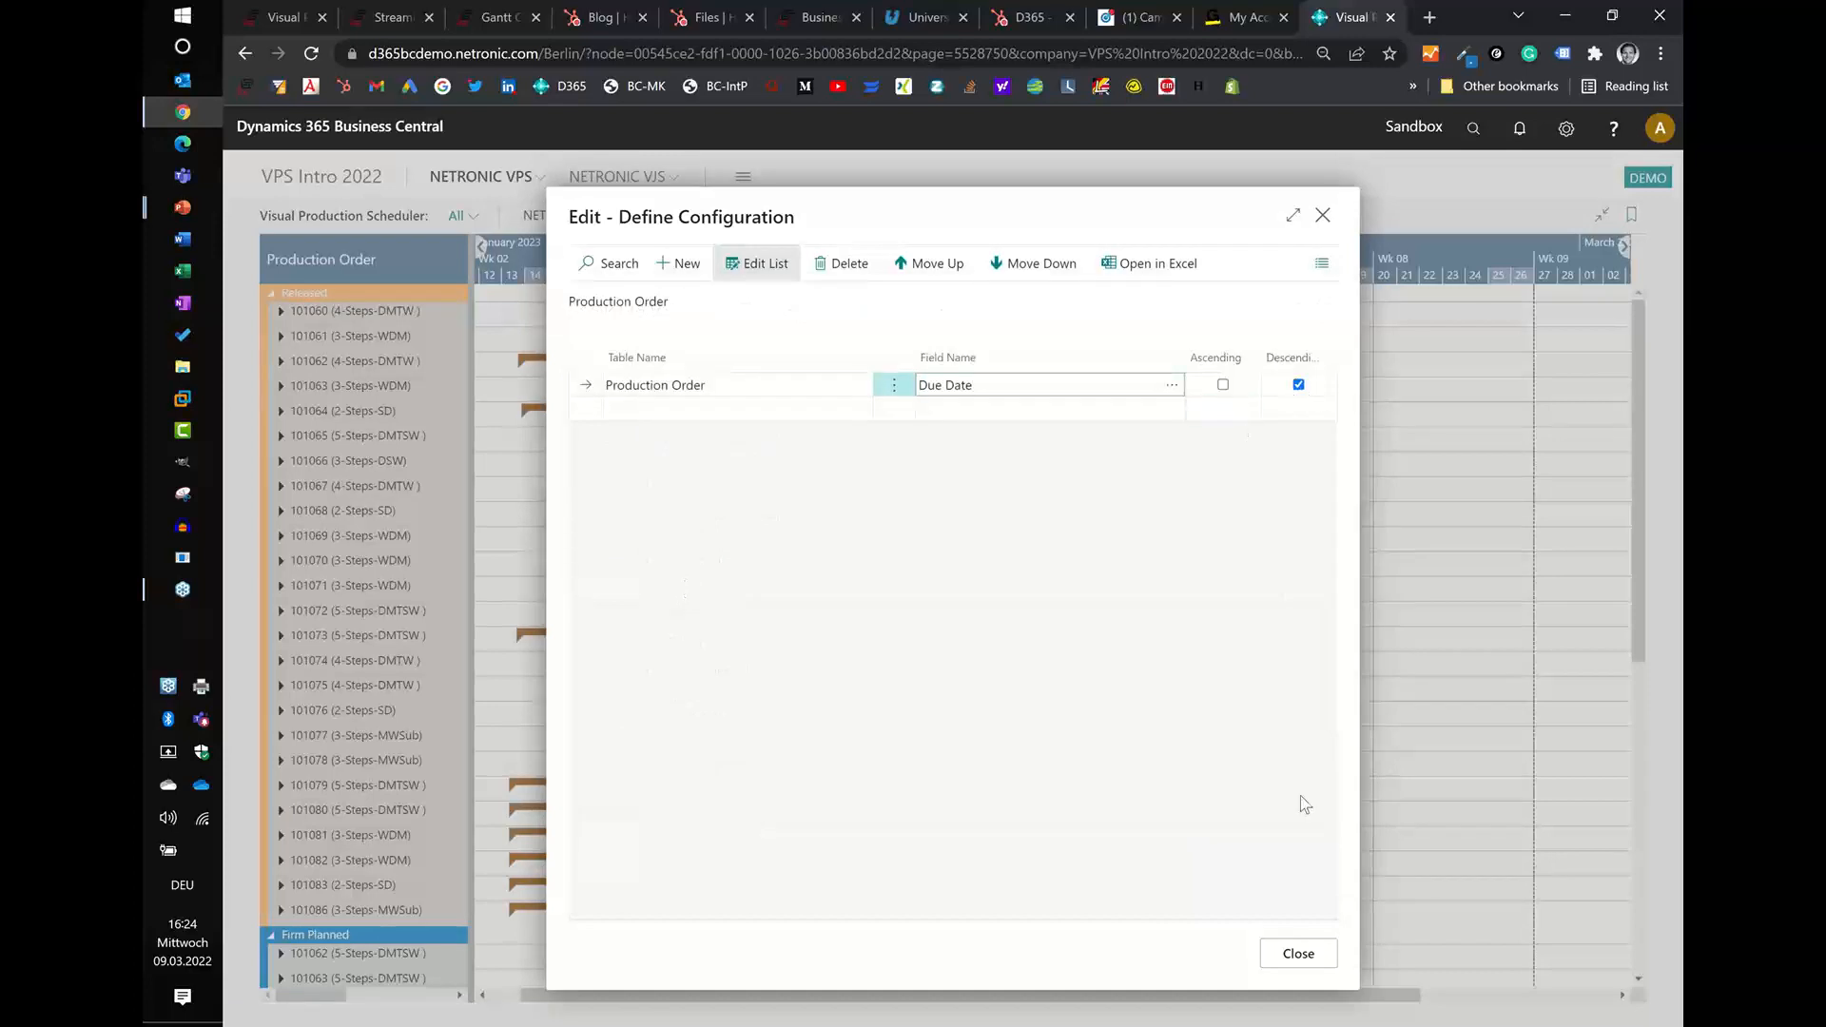
pyautogui.click(1220, 384)
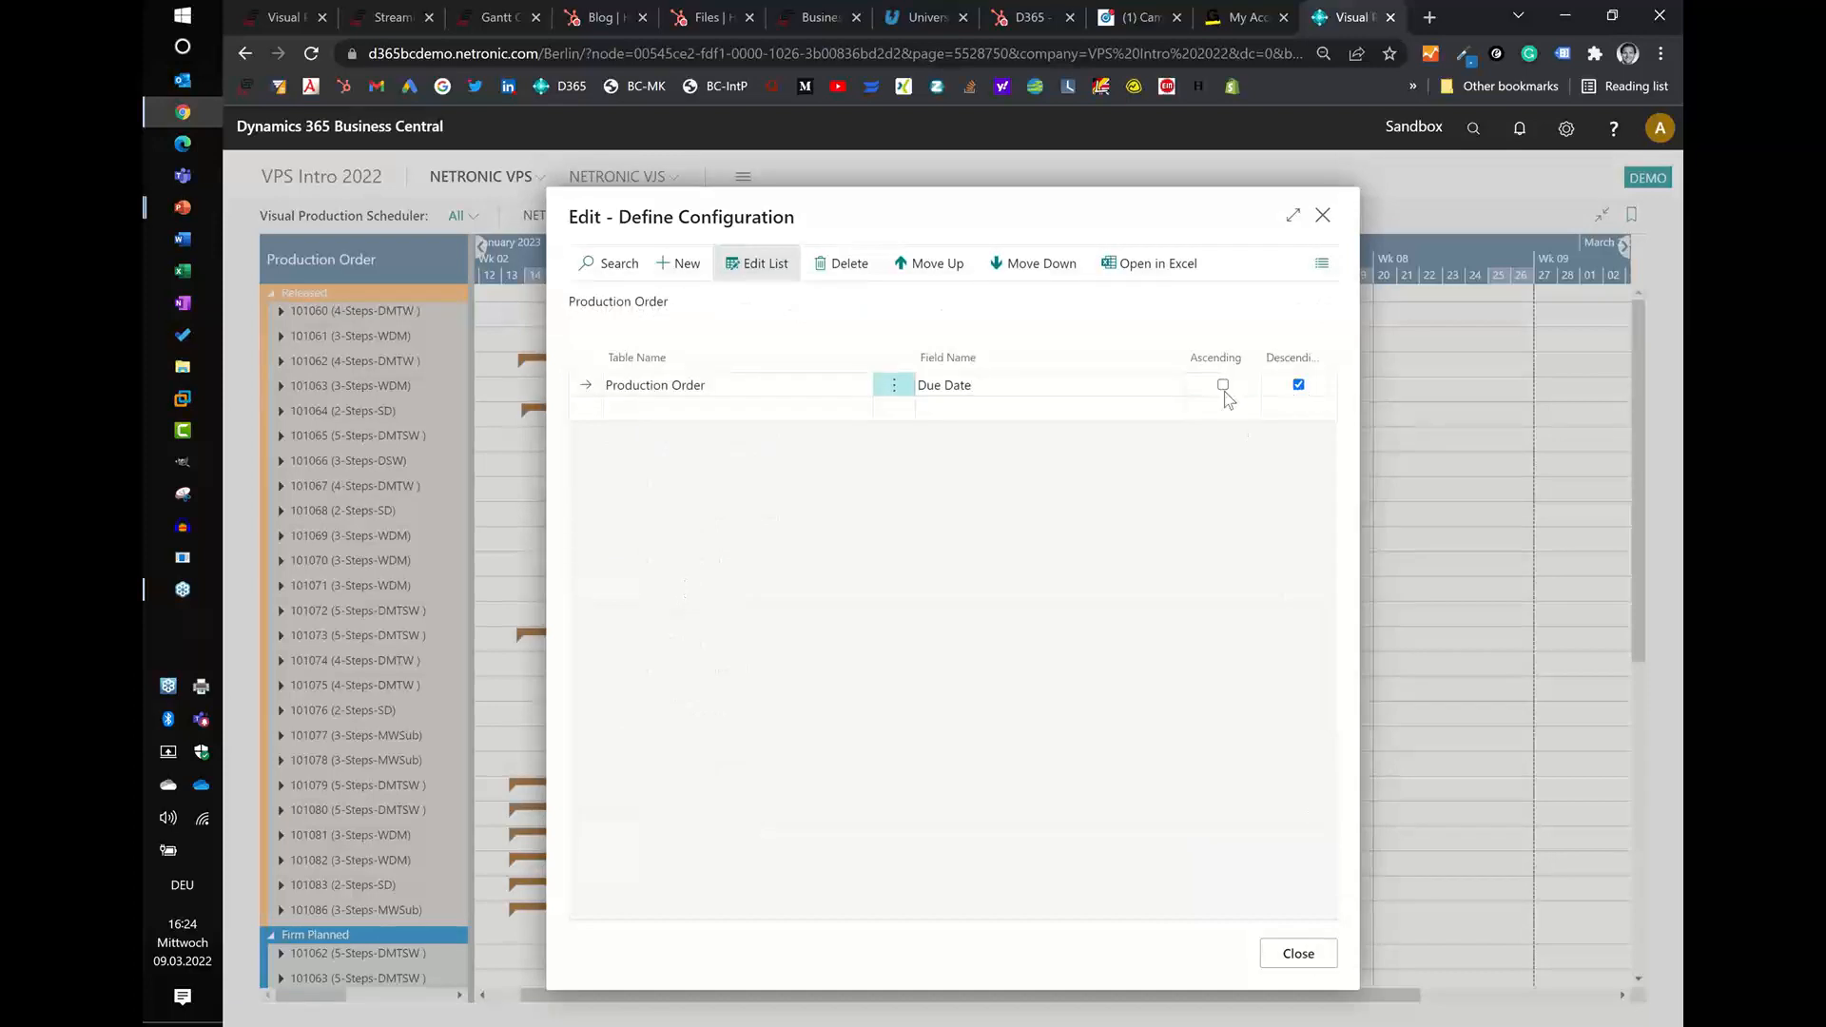
pyautogui.click(1299, 954)
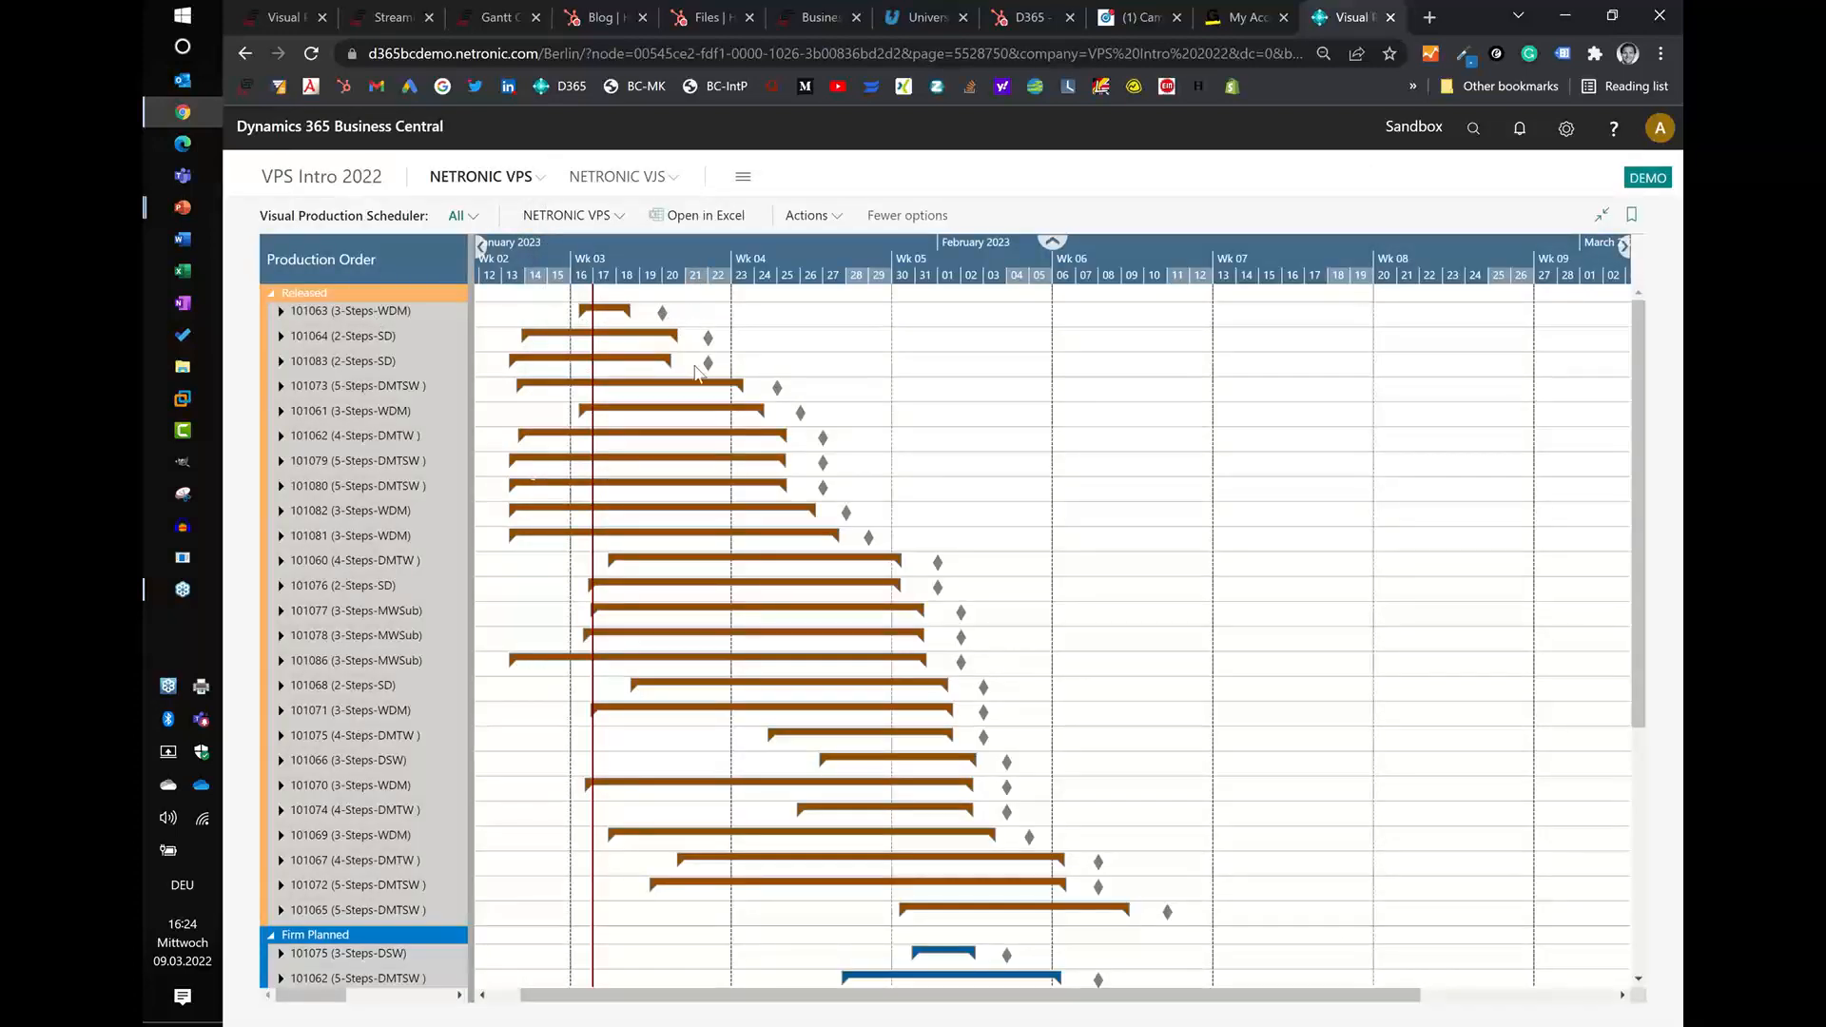
# - Expand planned order 101232, focus the timescale on weeks 06 to 09 and select operation 30 (Turning) to examine its linked operations
pyautogui.scroll(-5, 927, 599)
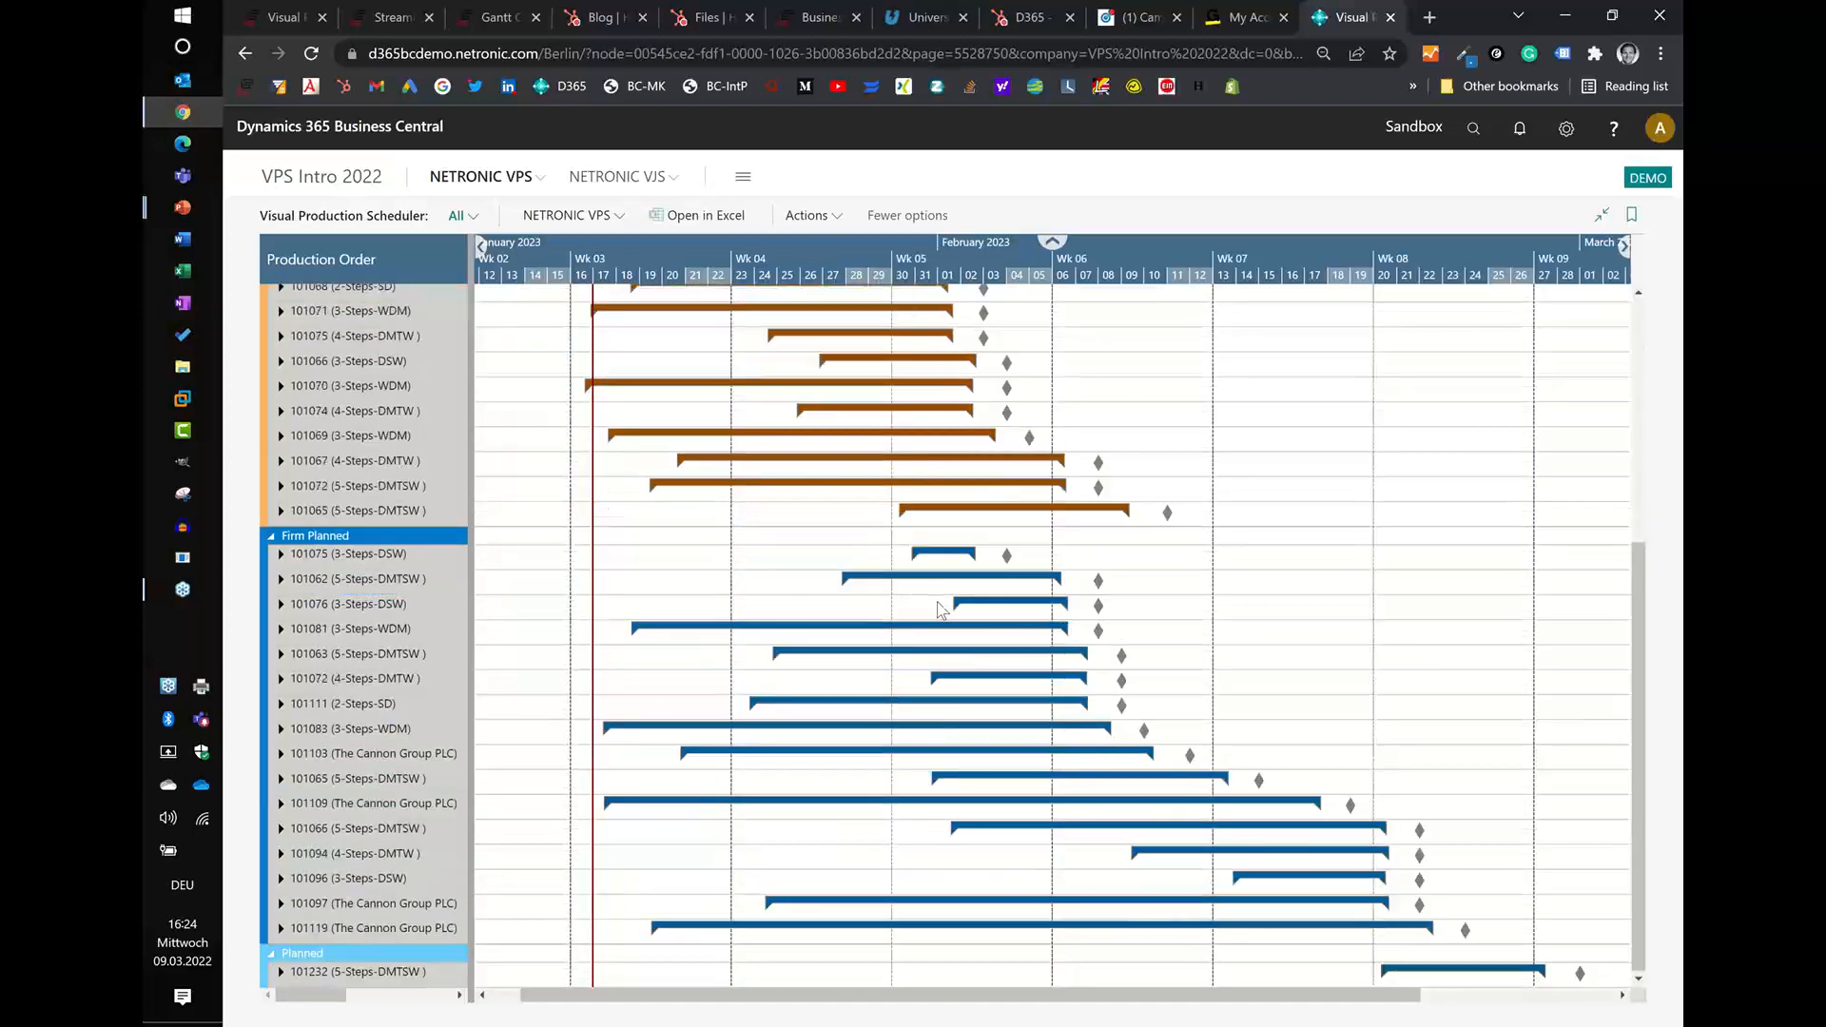
pyautogui.click(1032, 249)
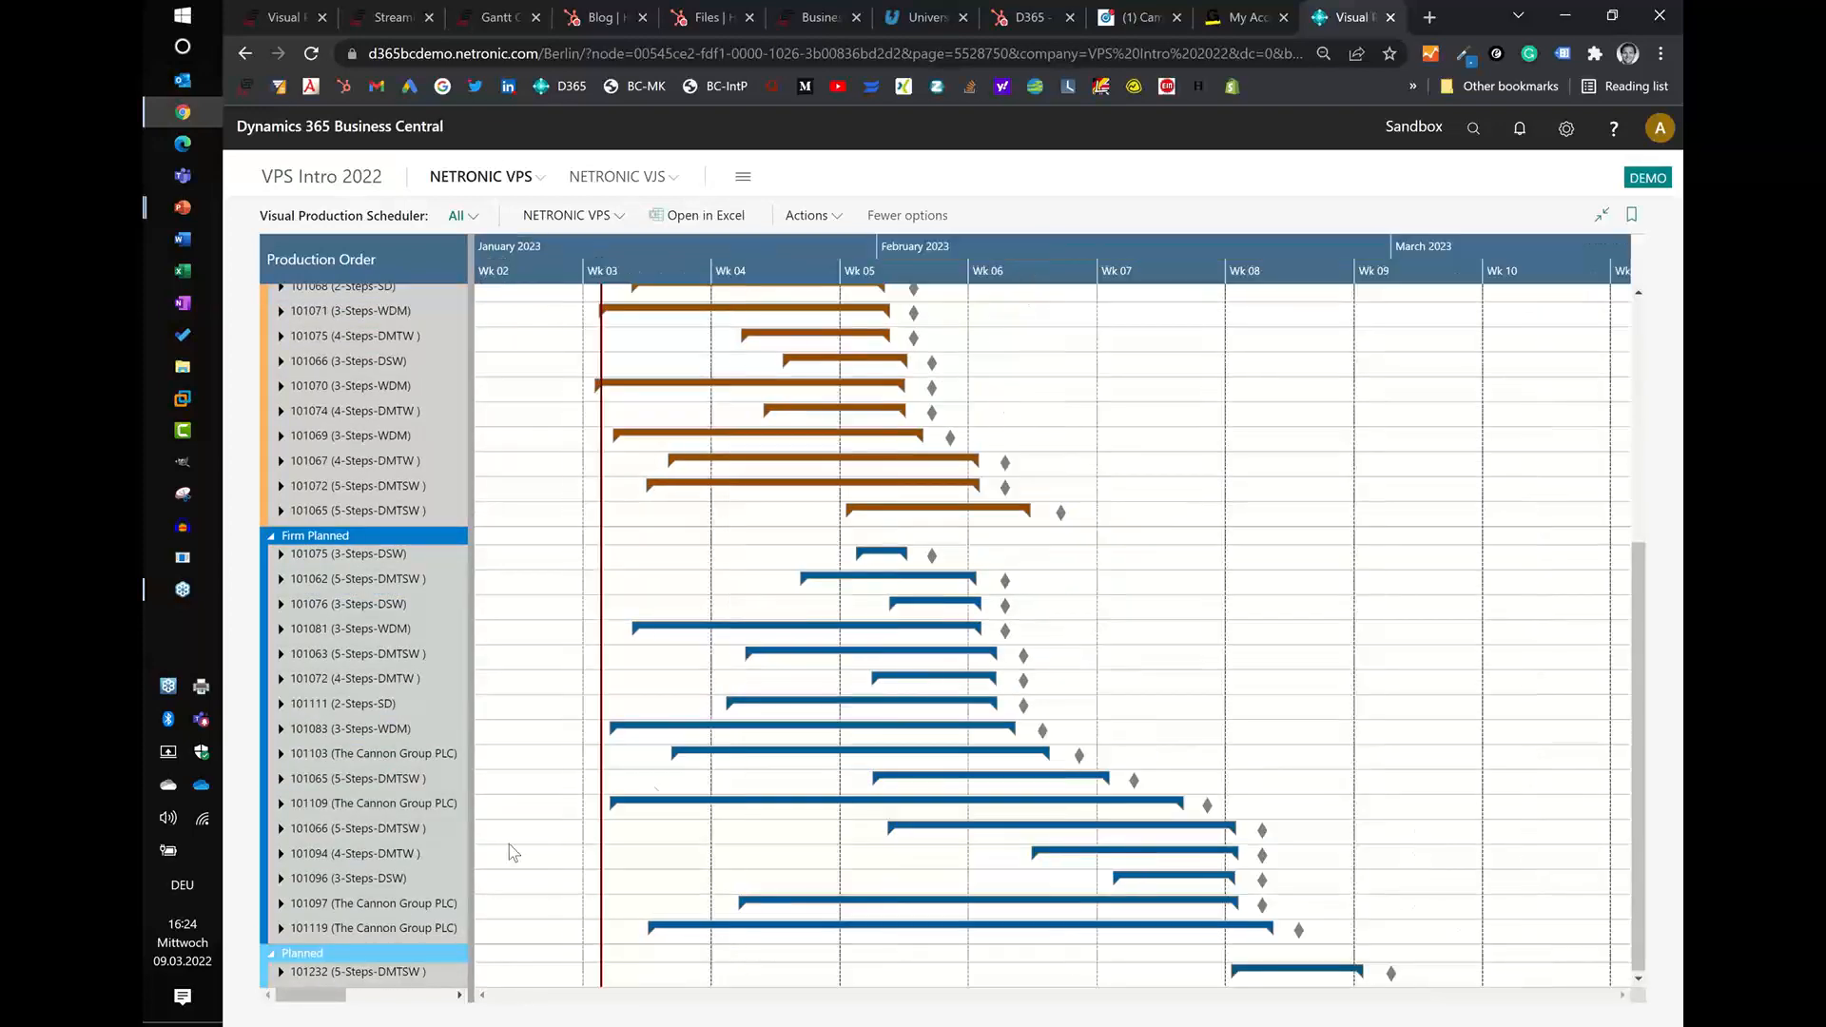
pyautogui.click(280, 972)
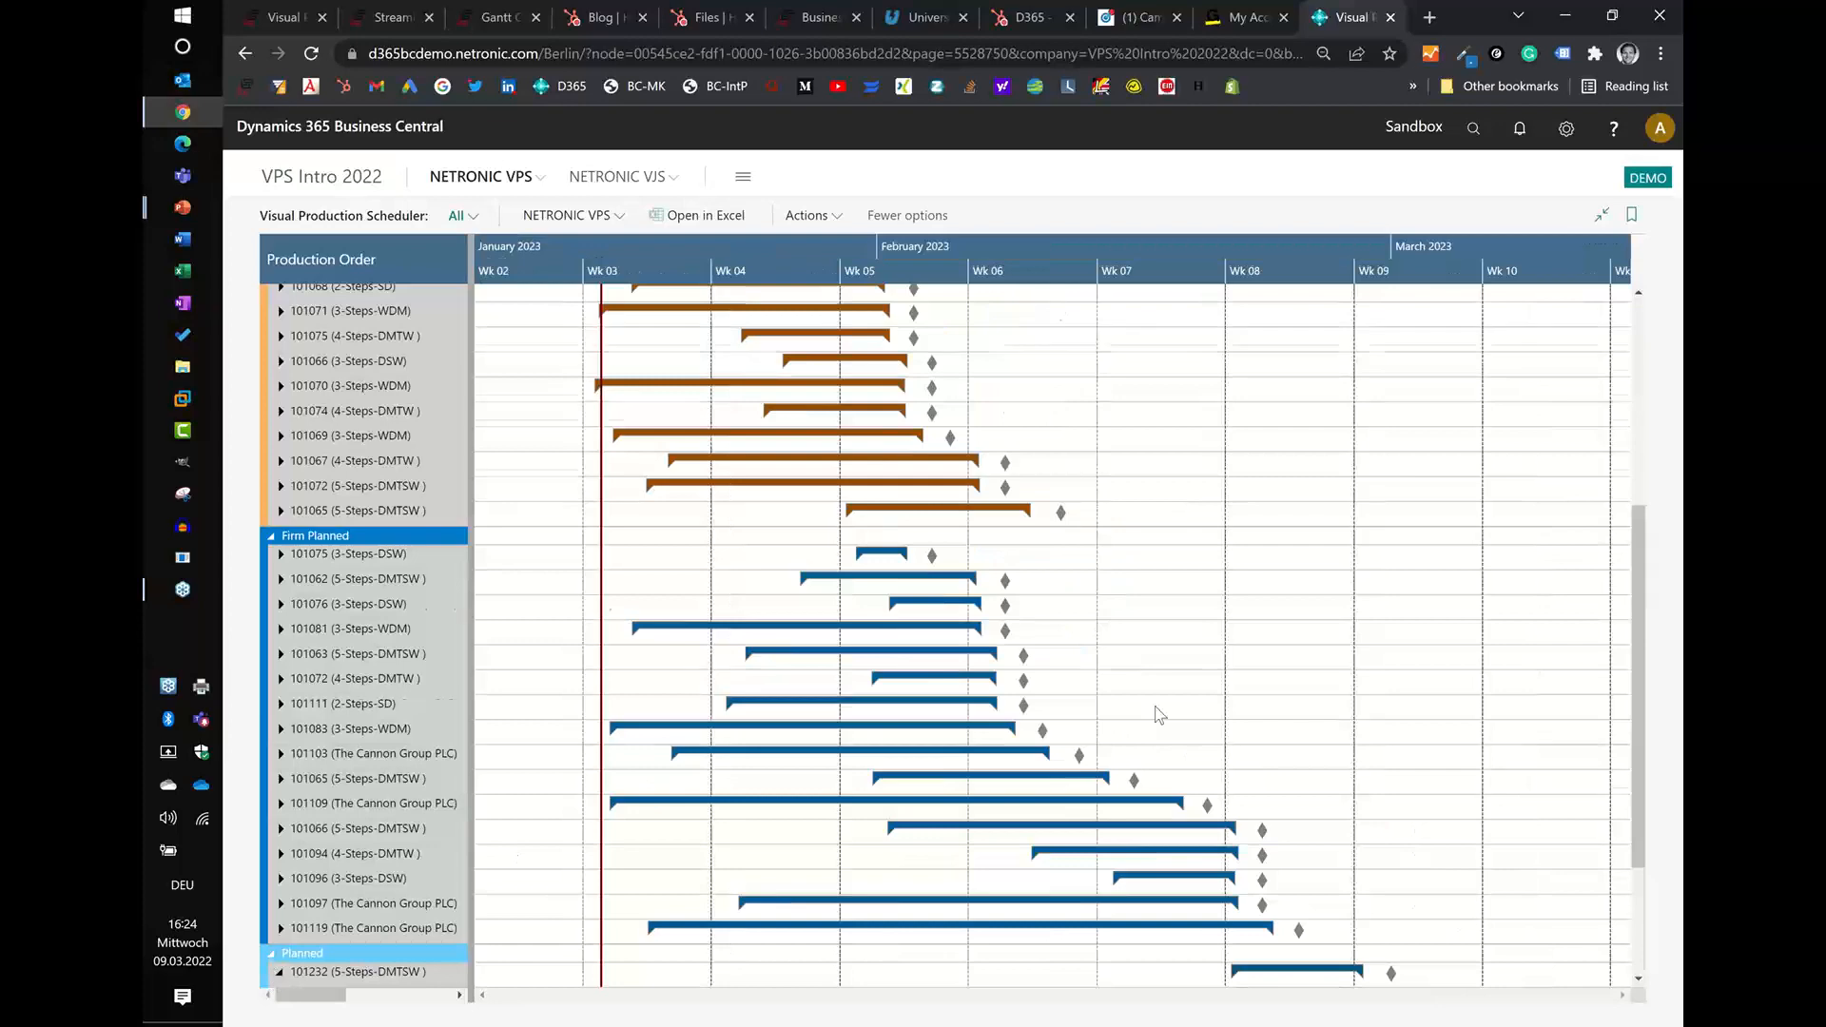
pyautogui.scroll(-2, 1157, 713)
pyautogui.click(1288, 255)
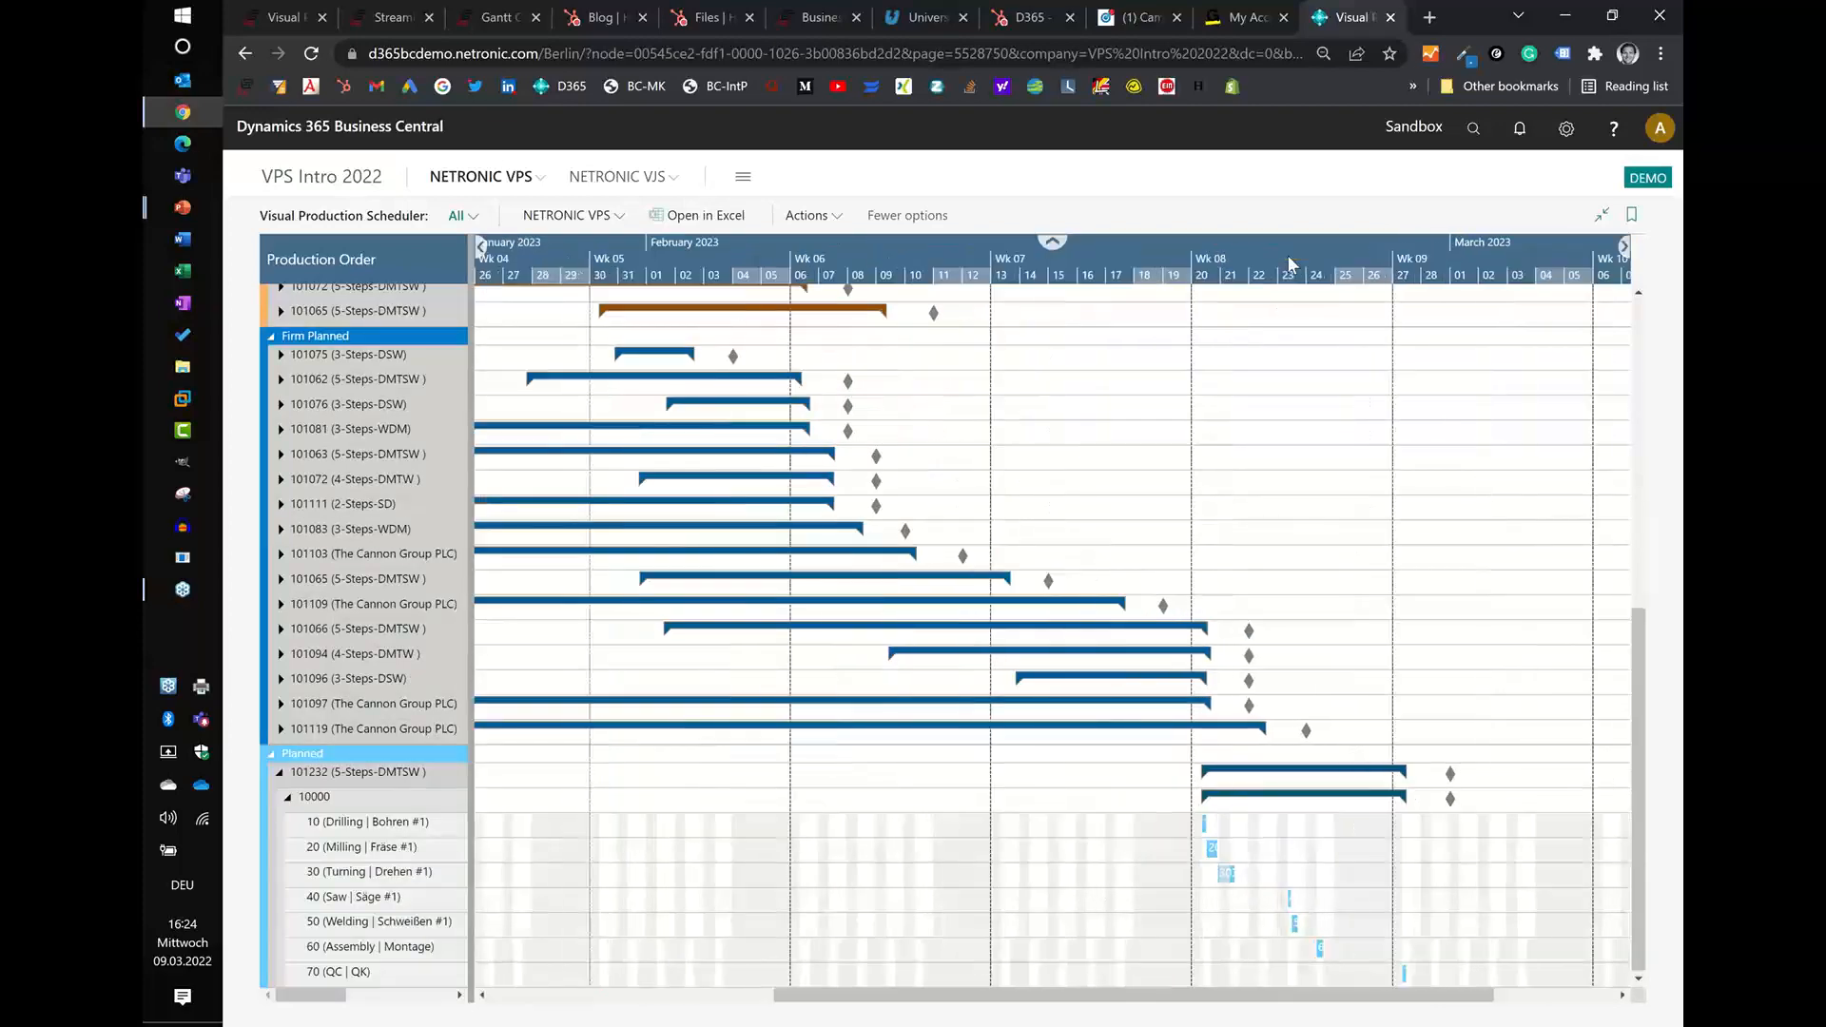
pyautogui.click(1165, 872)
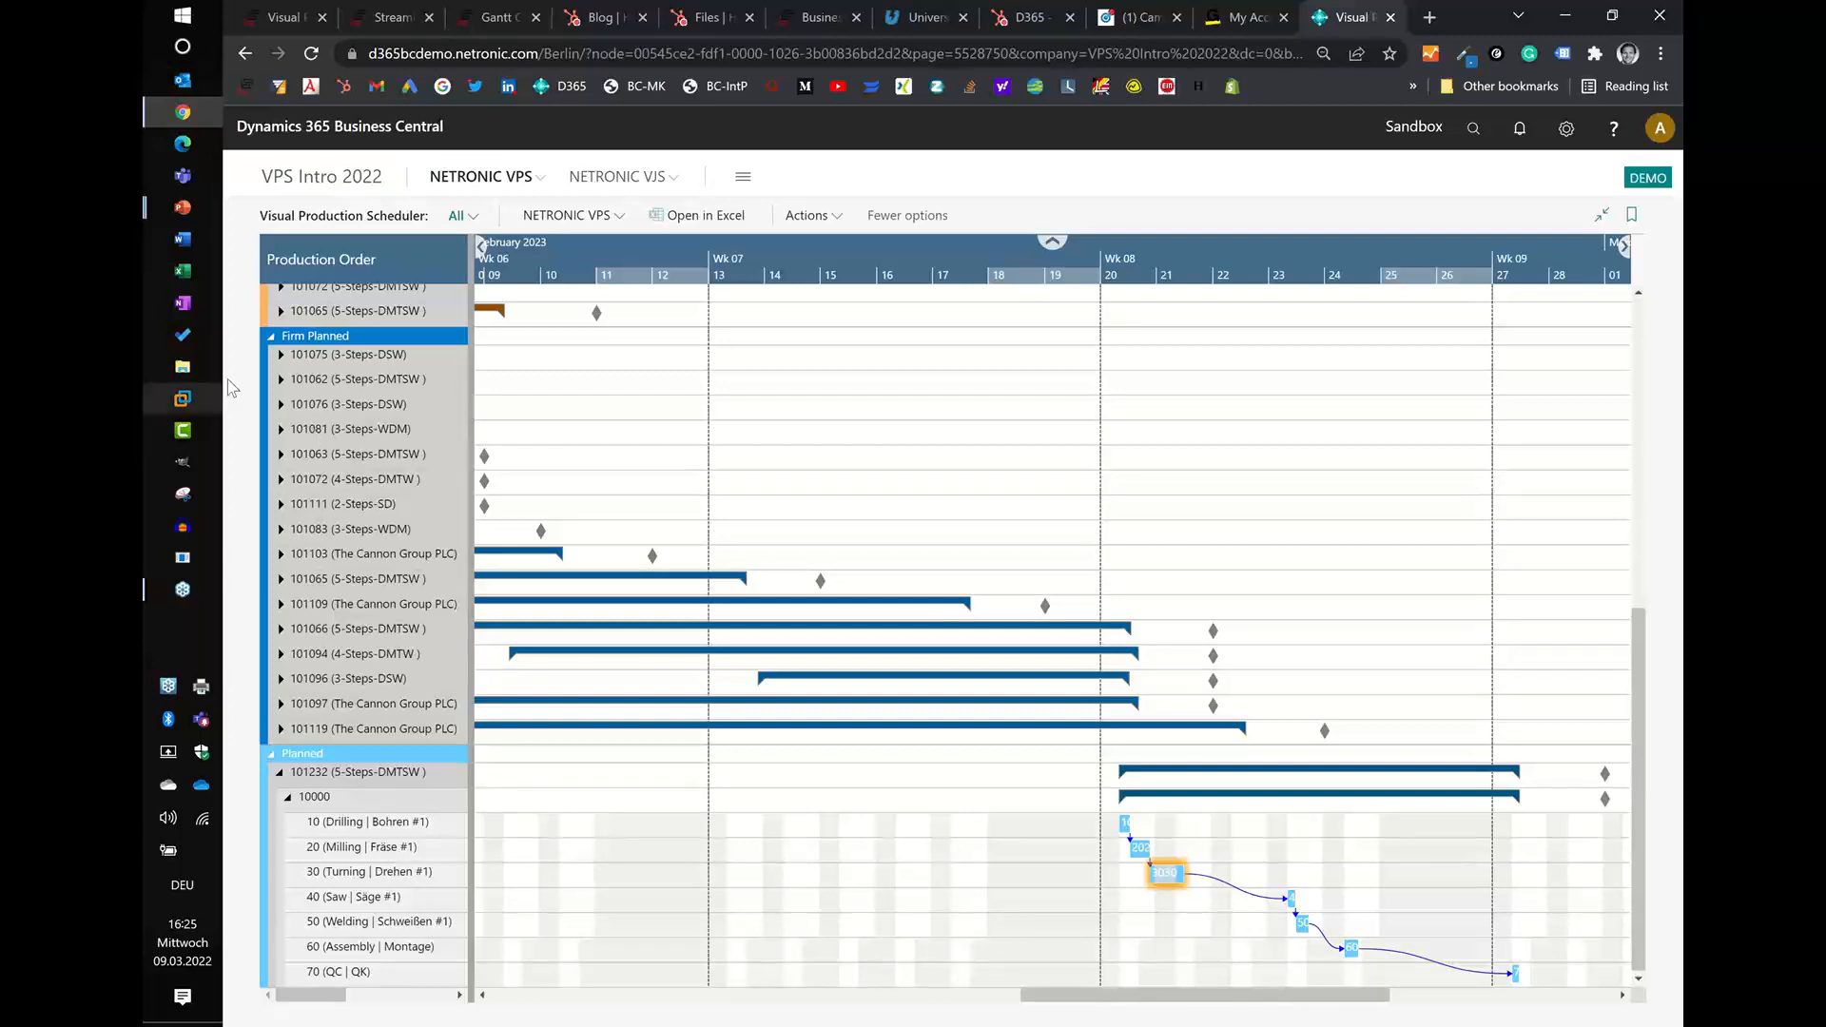
# - Collapse the Firm Planned and Planned groups and expand them again to review the grouped production orders
pyautogui.scroll(6, 423, 567)
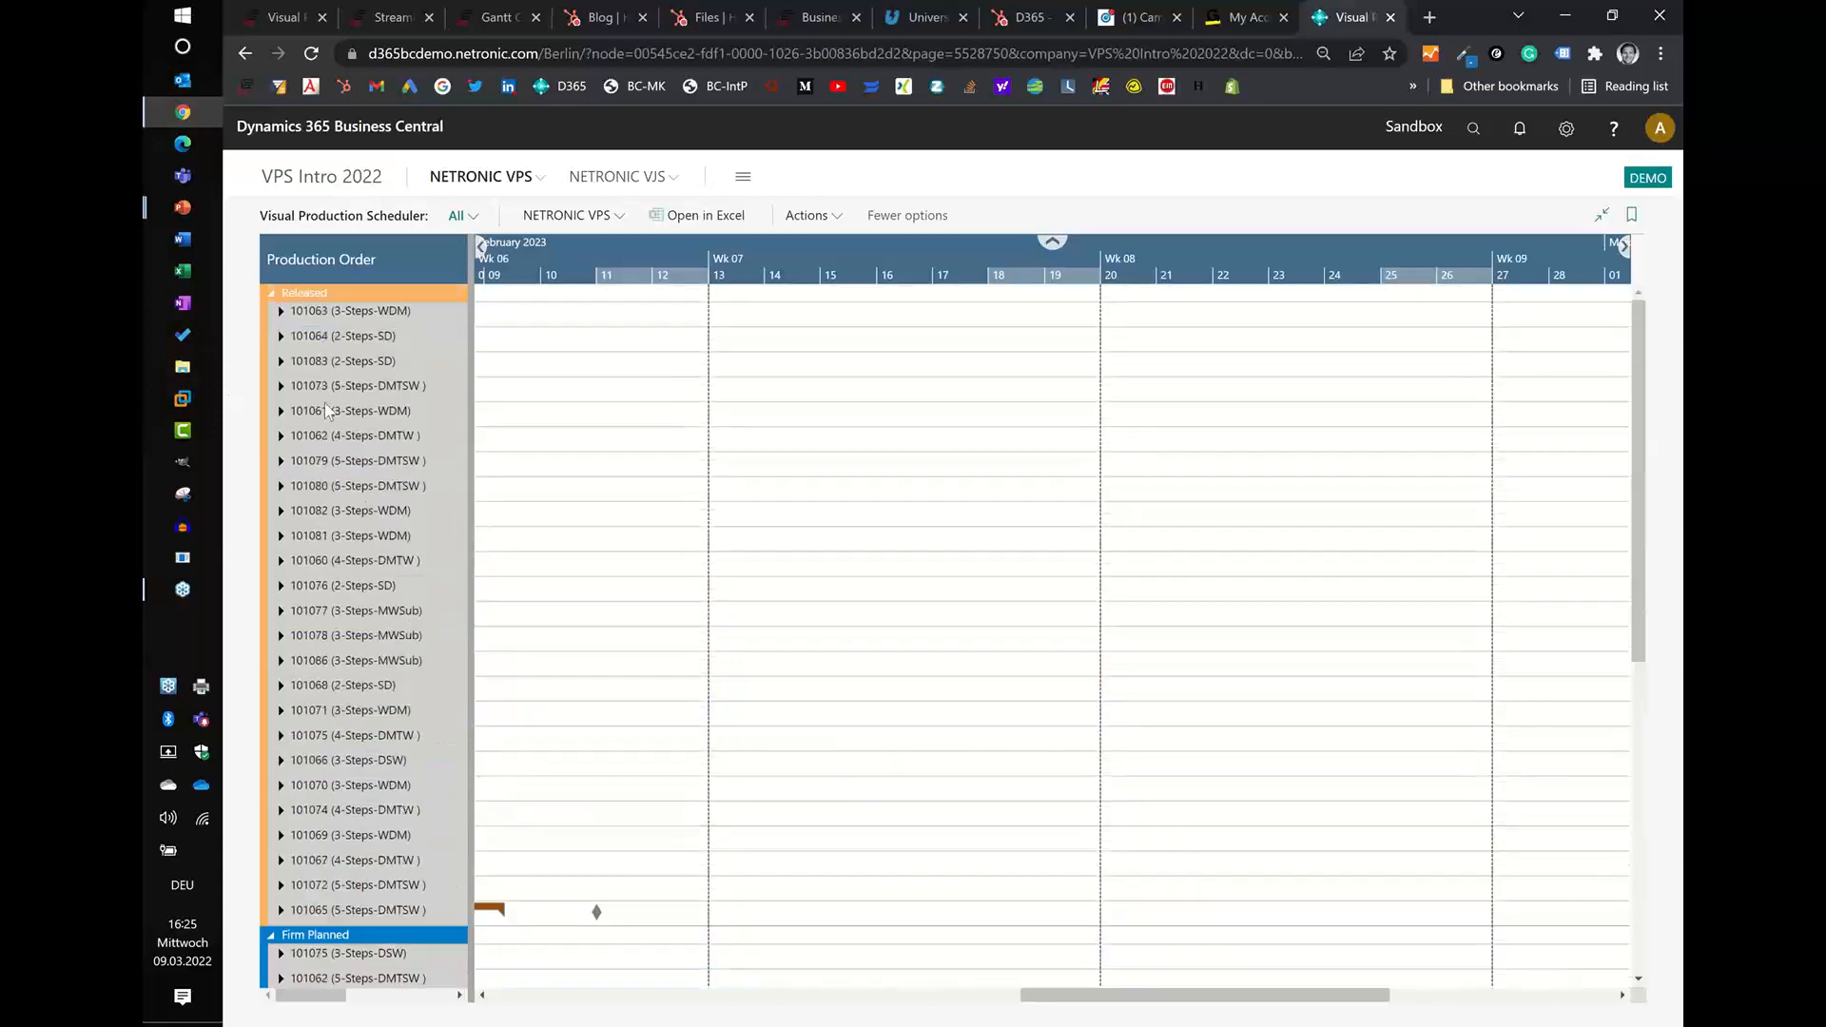
pyautogui.click(271, 936)
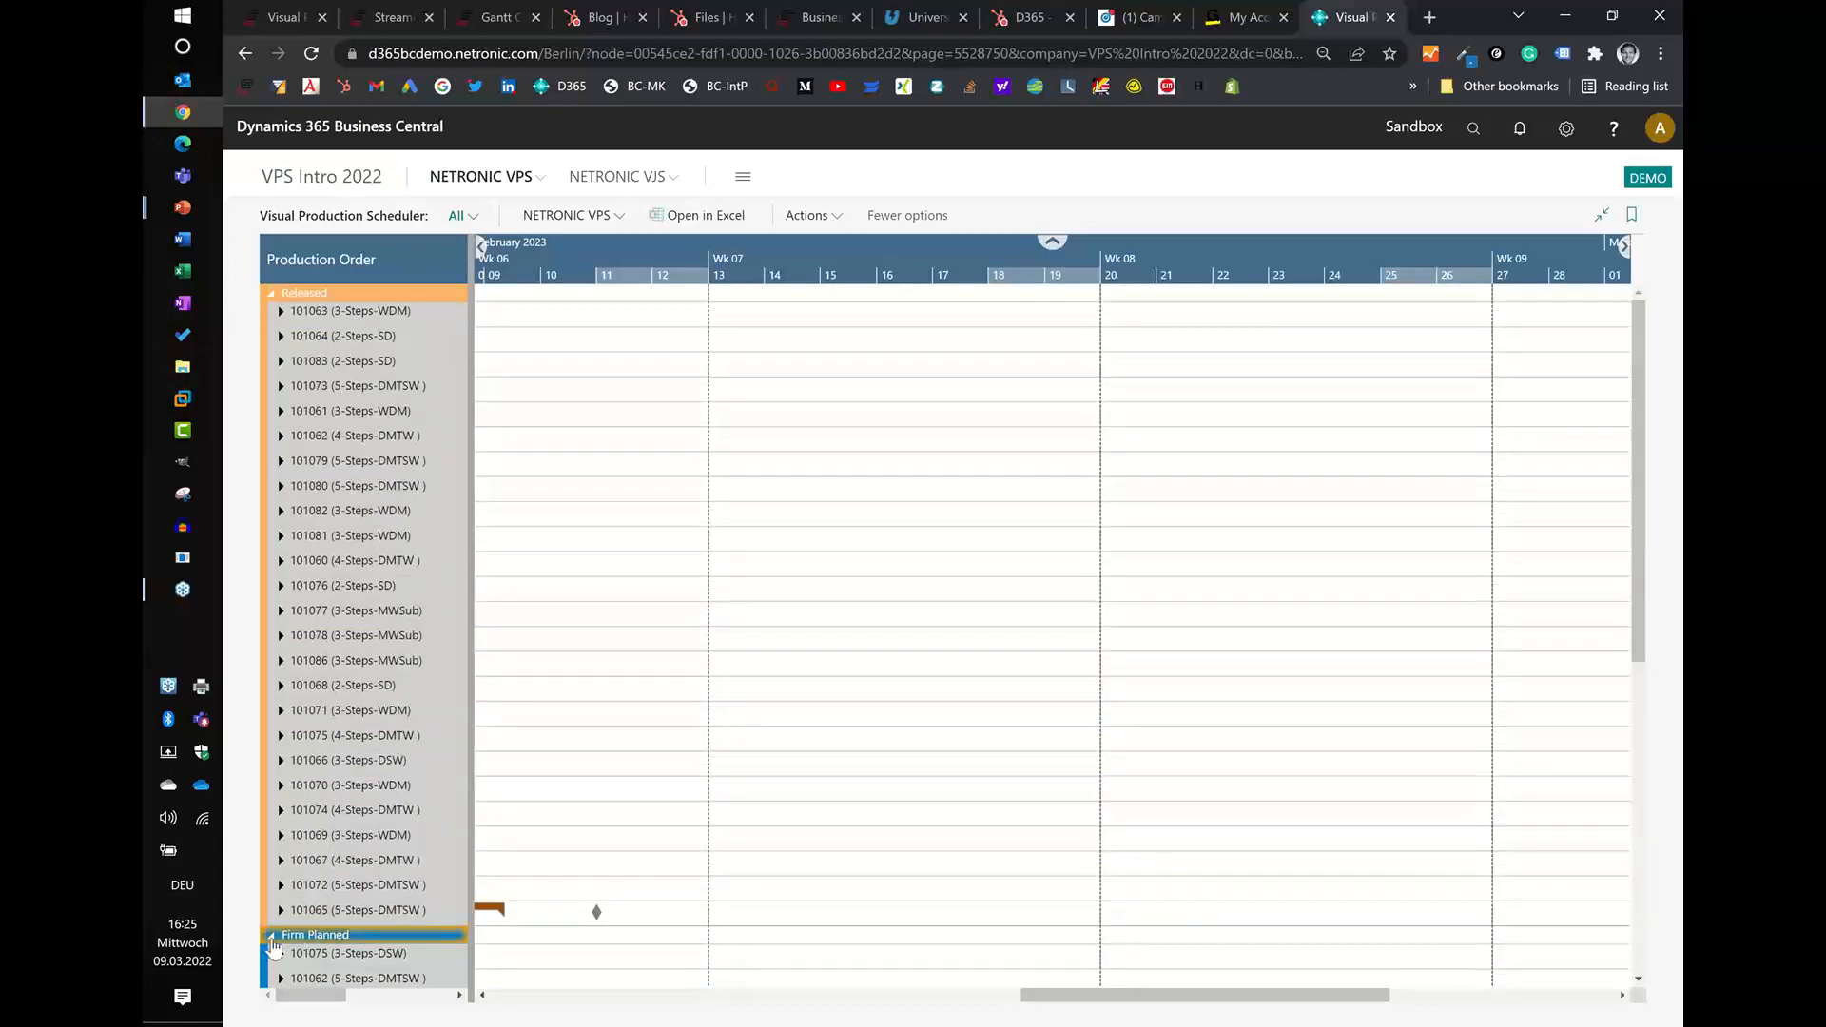
pyautogui.click(1119, 631)
pyautogui.click(272, 936)
pyautogui.scroll(-2, 742, 840)
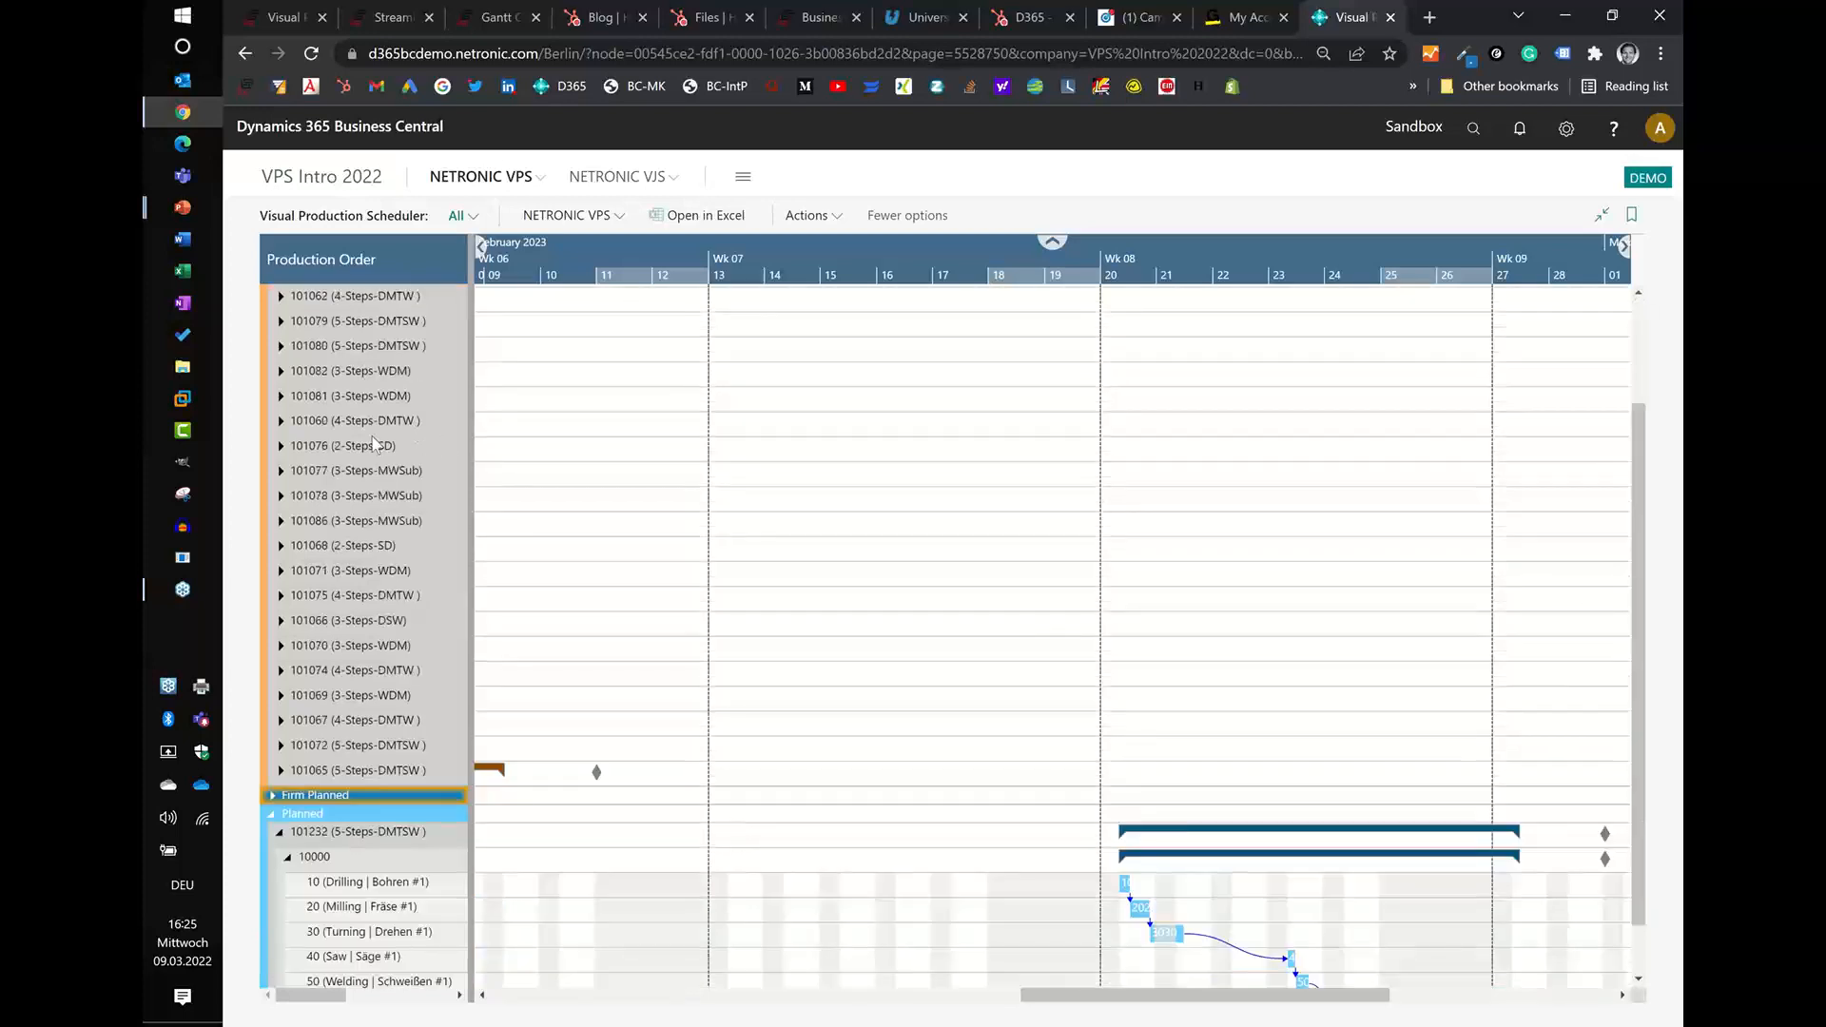
pyautogui.scroll(-1, 373, 443)
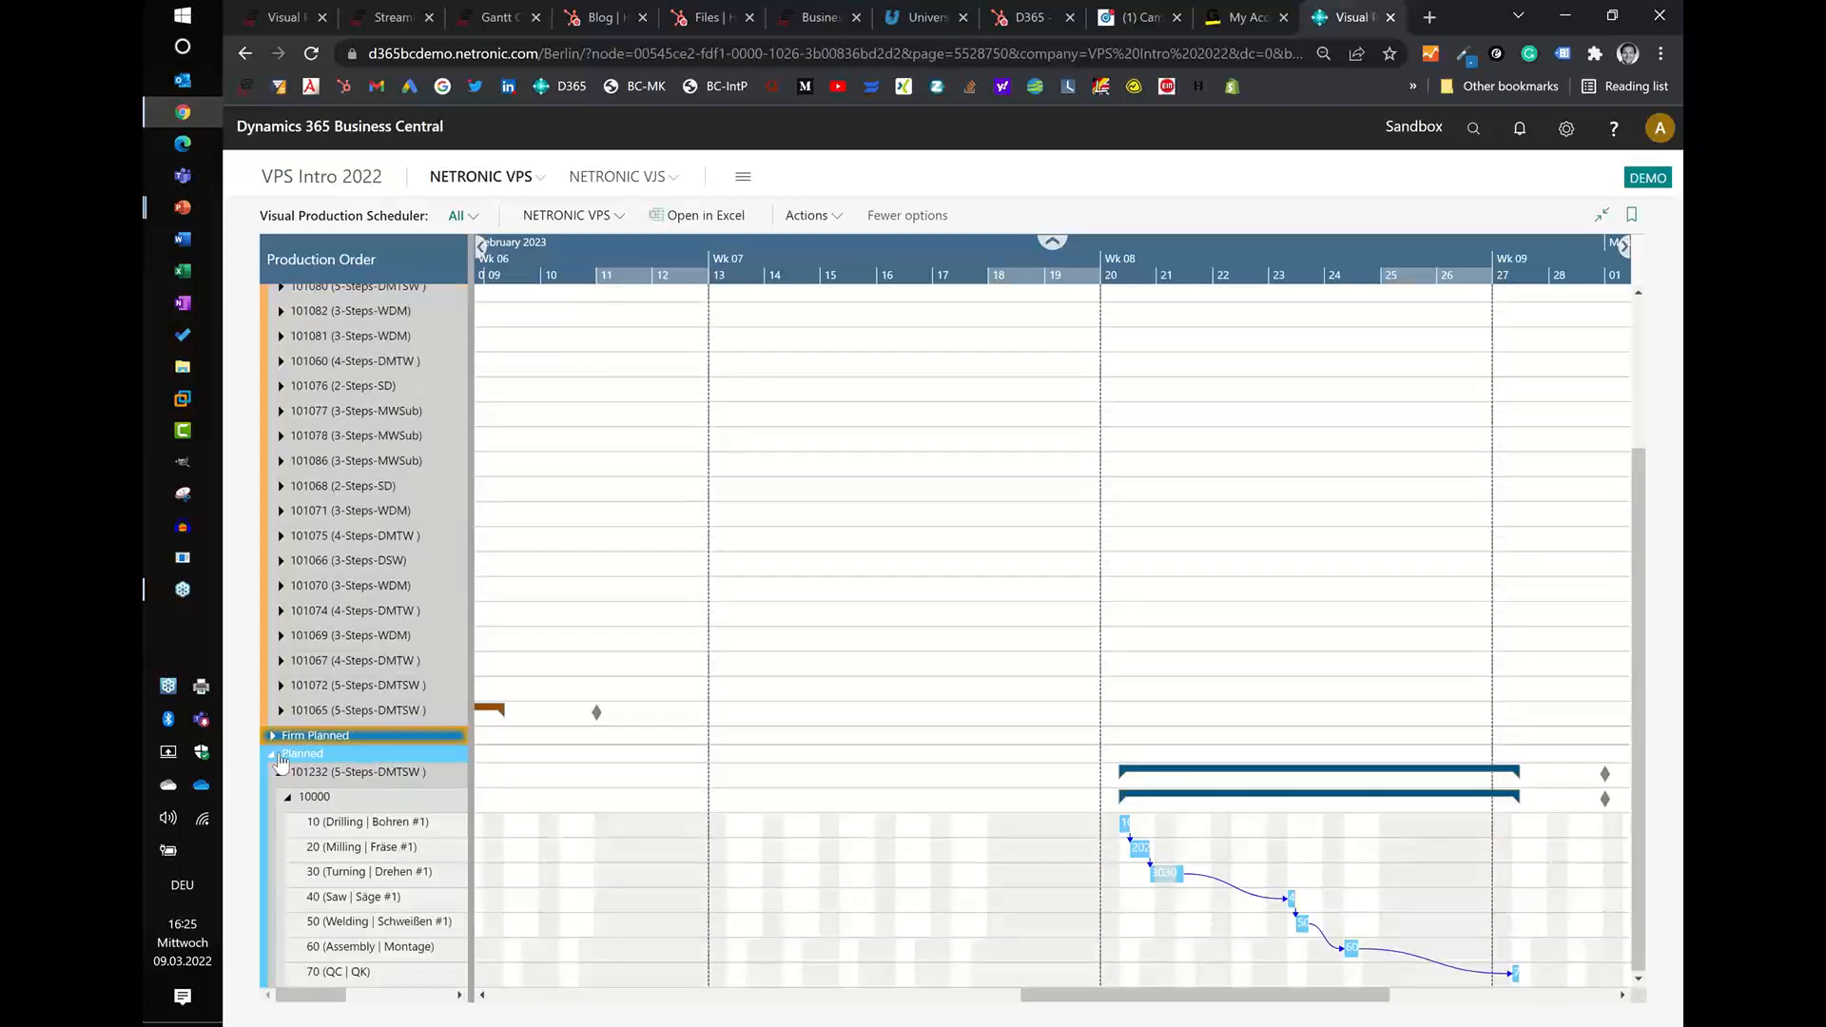
pyautogui.click(276, 756)
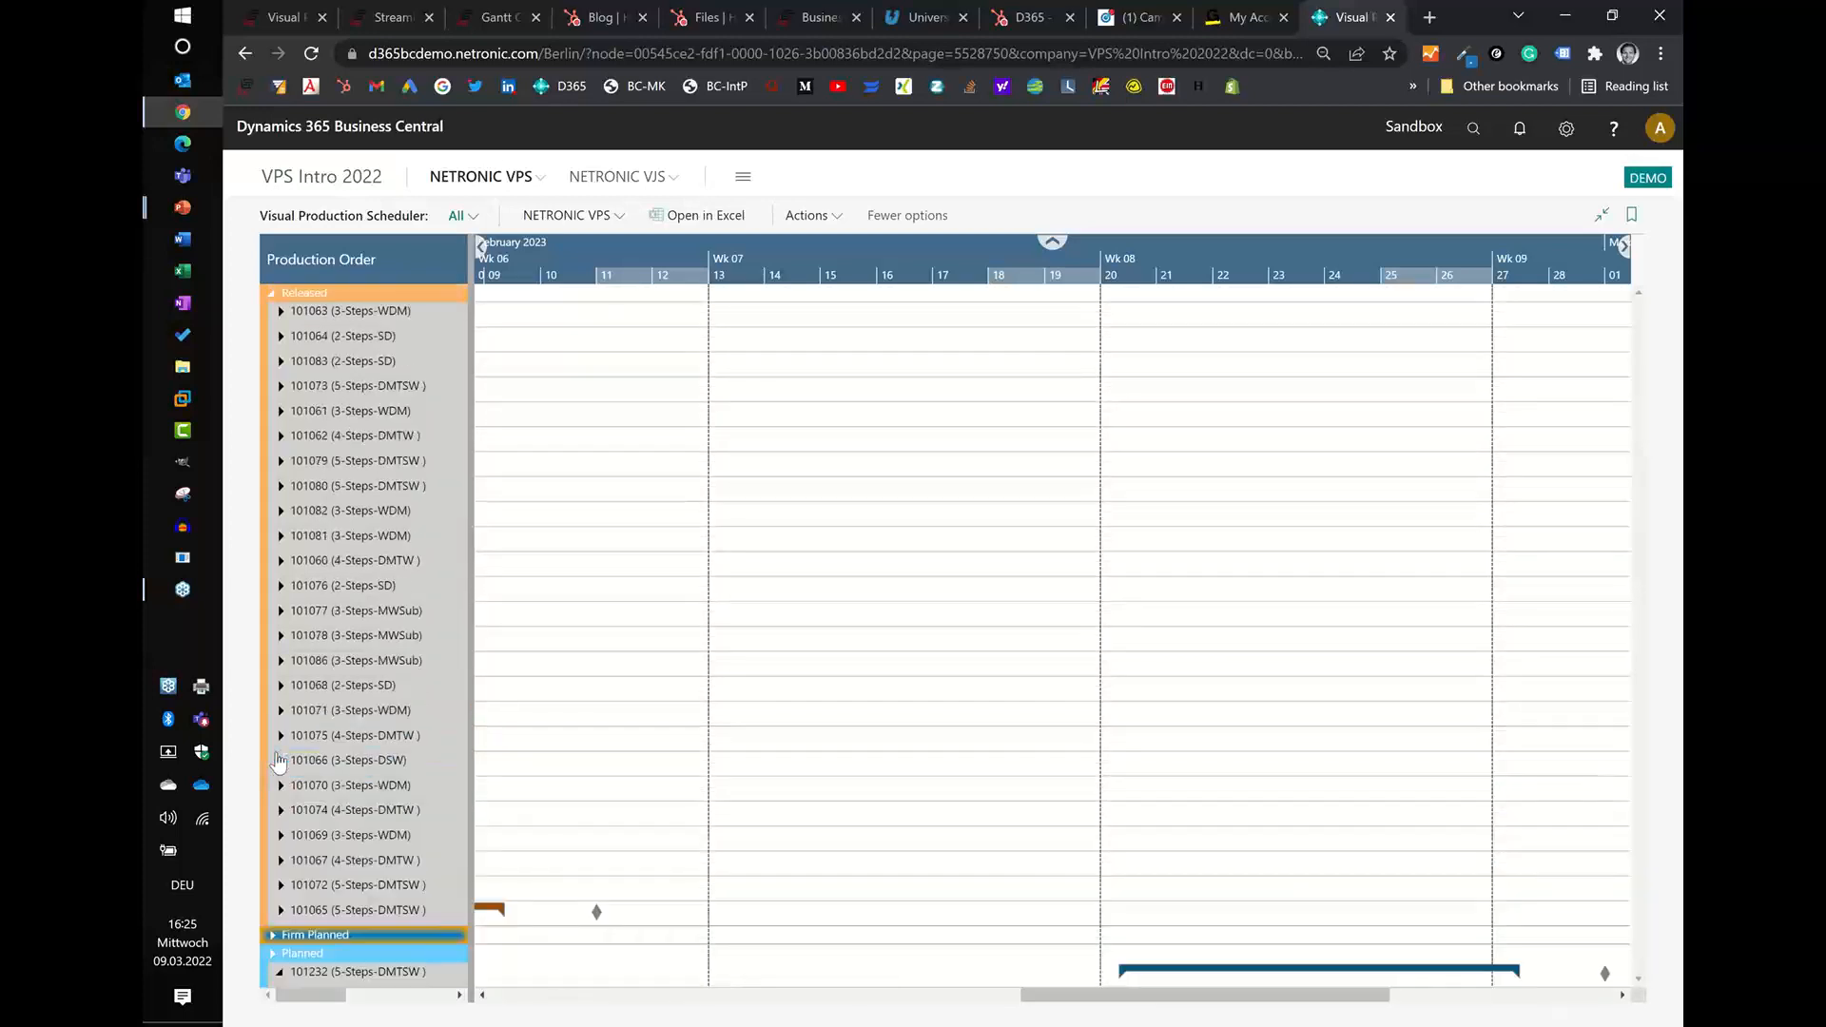
pyautogui.click(290, 935)
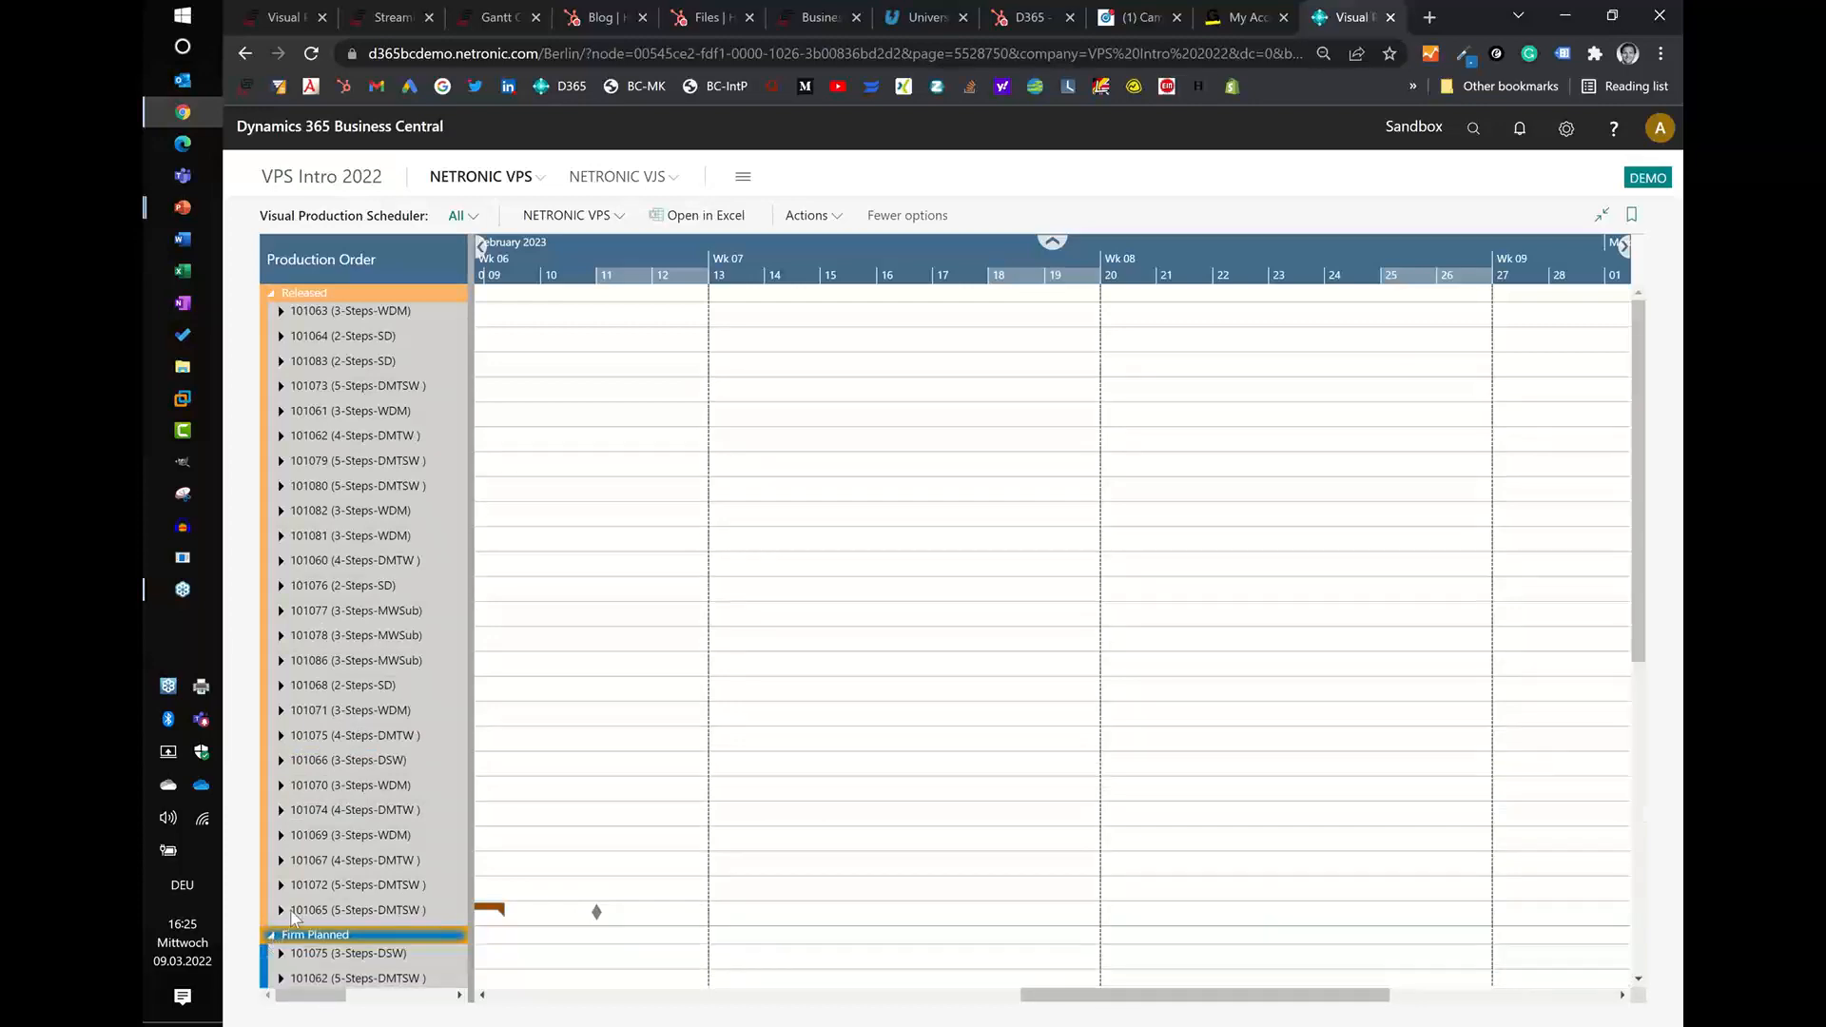
pyautogui.scroll(-10, 314, 837)
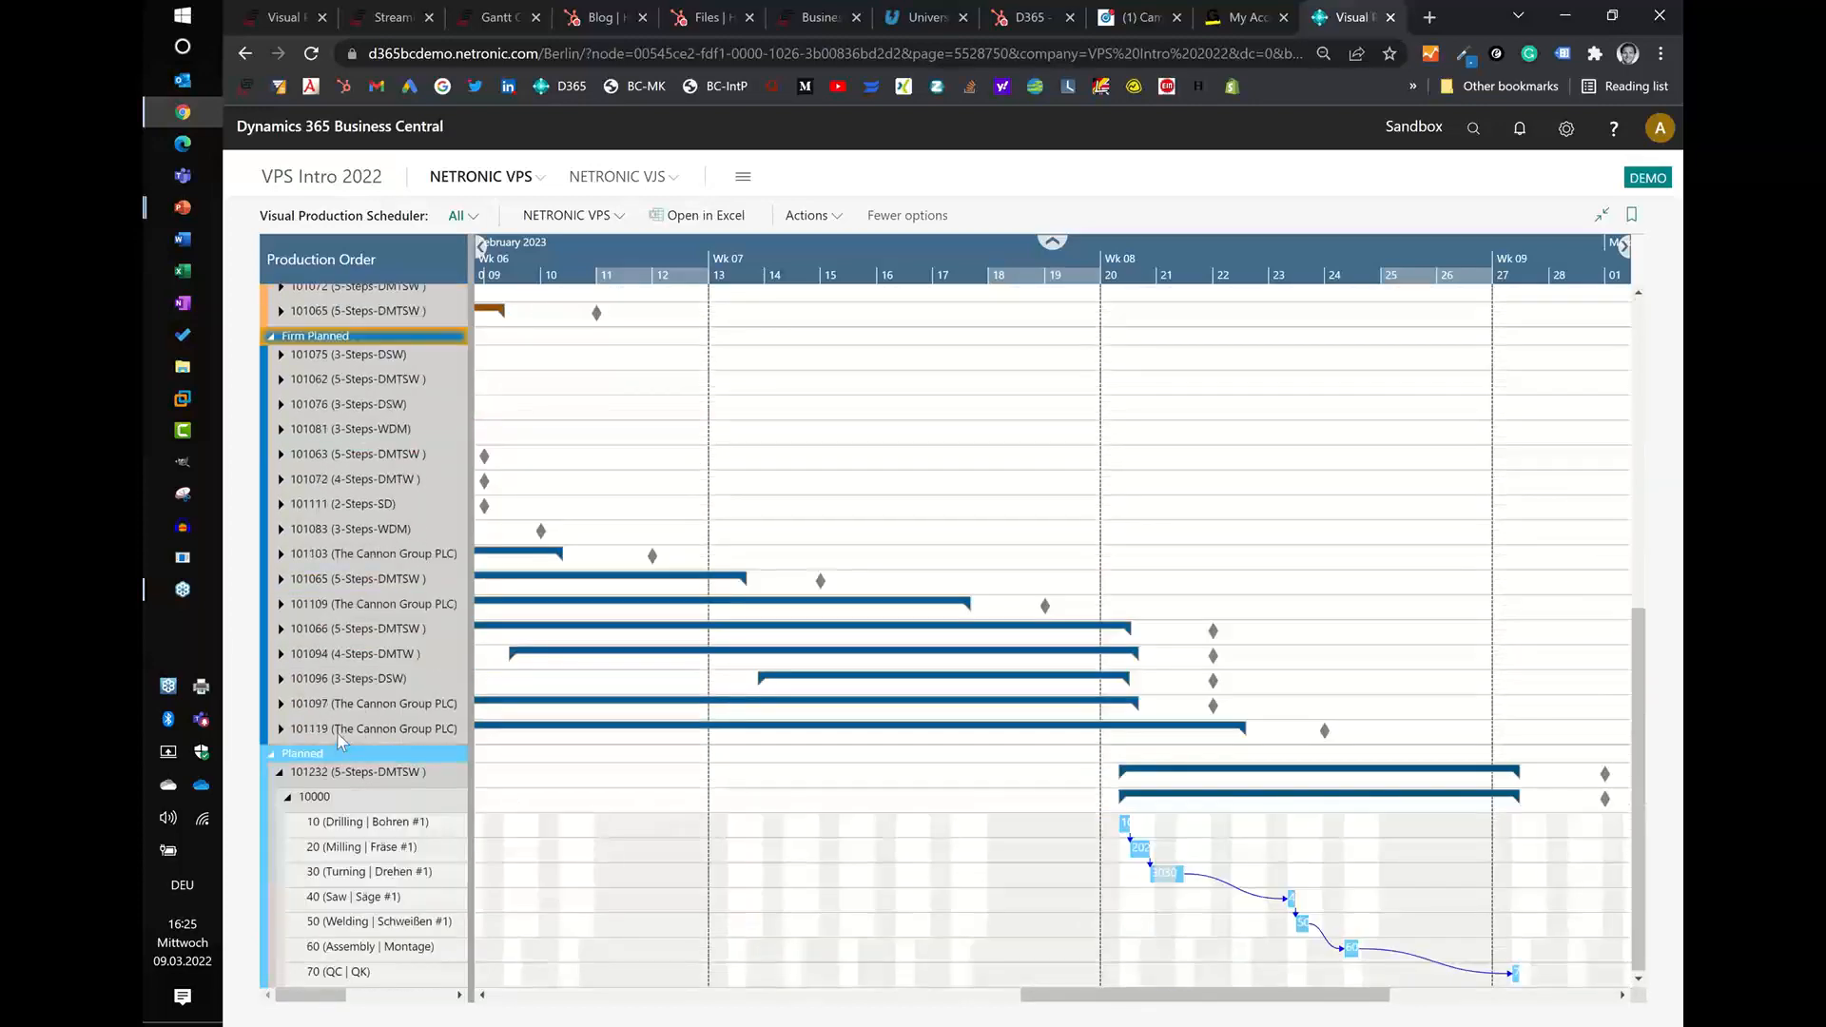
# - Collapse line 10000 of planned order 101232 and expand it again
pyautogui.moveTo(340, 739)
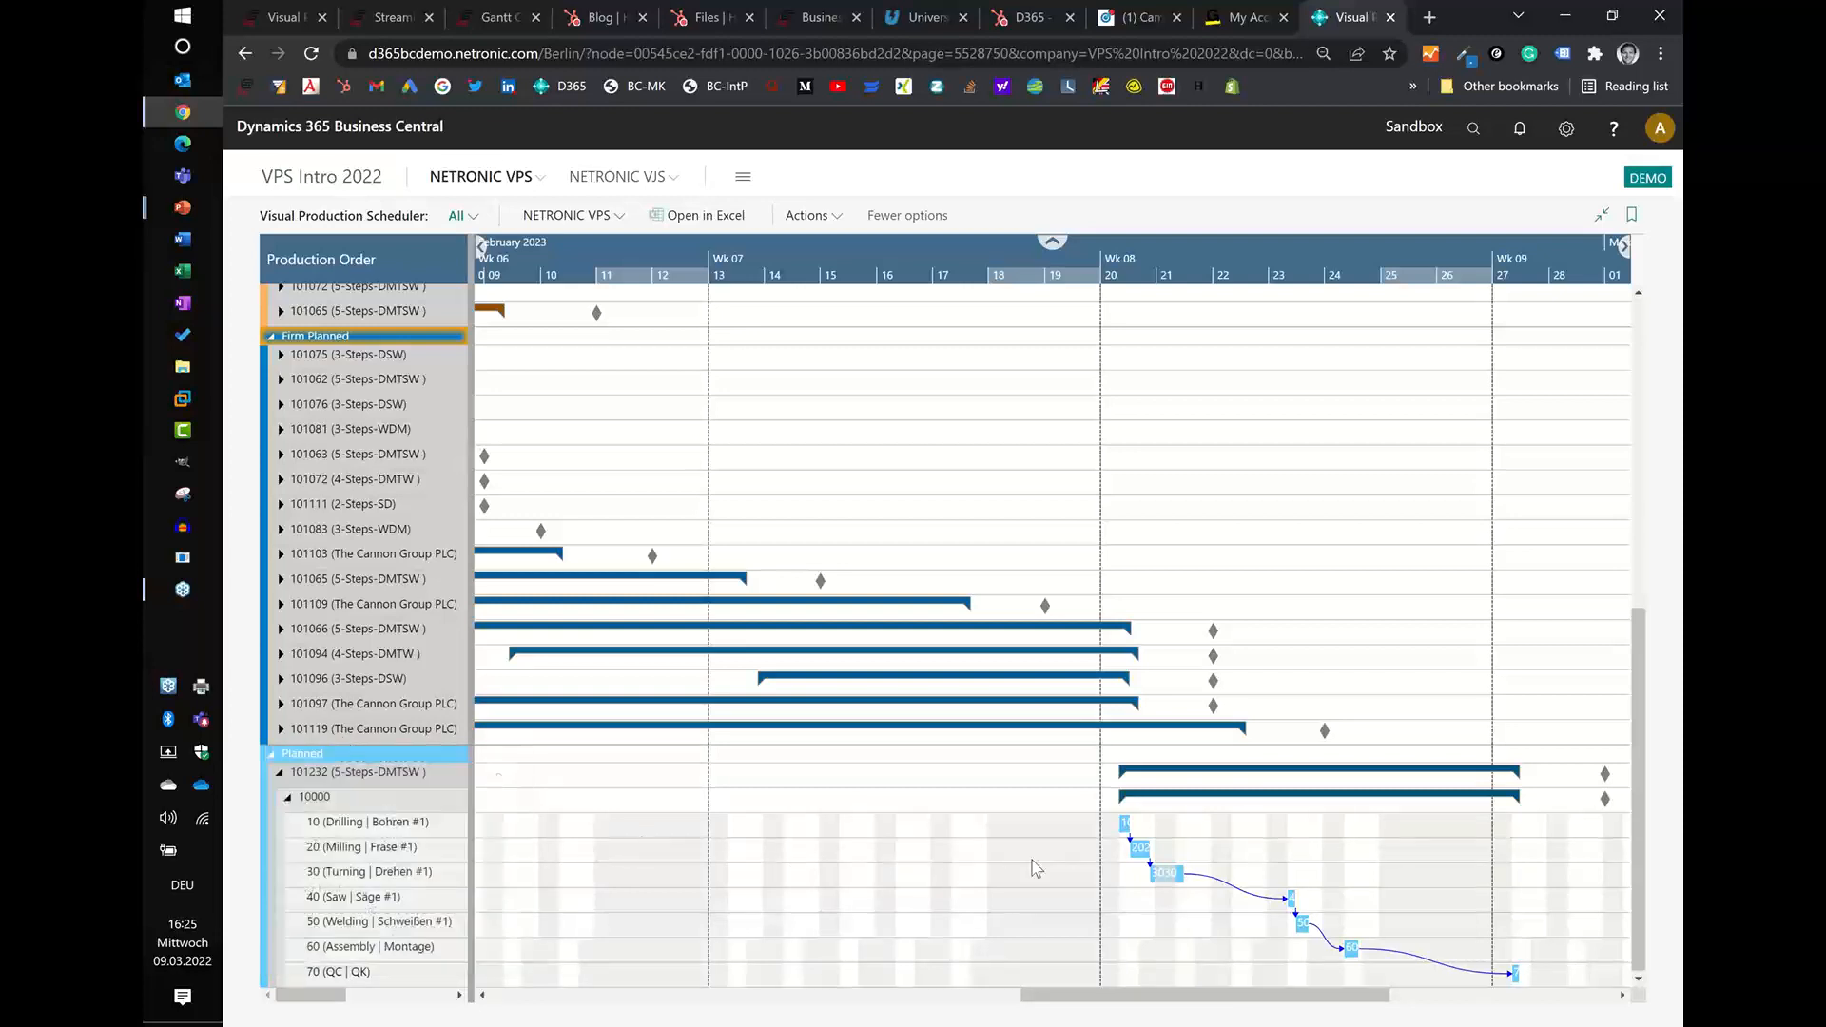
pyautogui.click(288, 797)
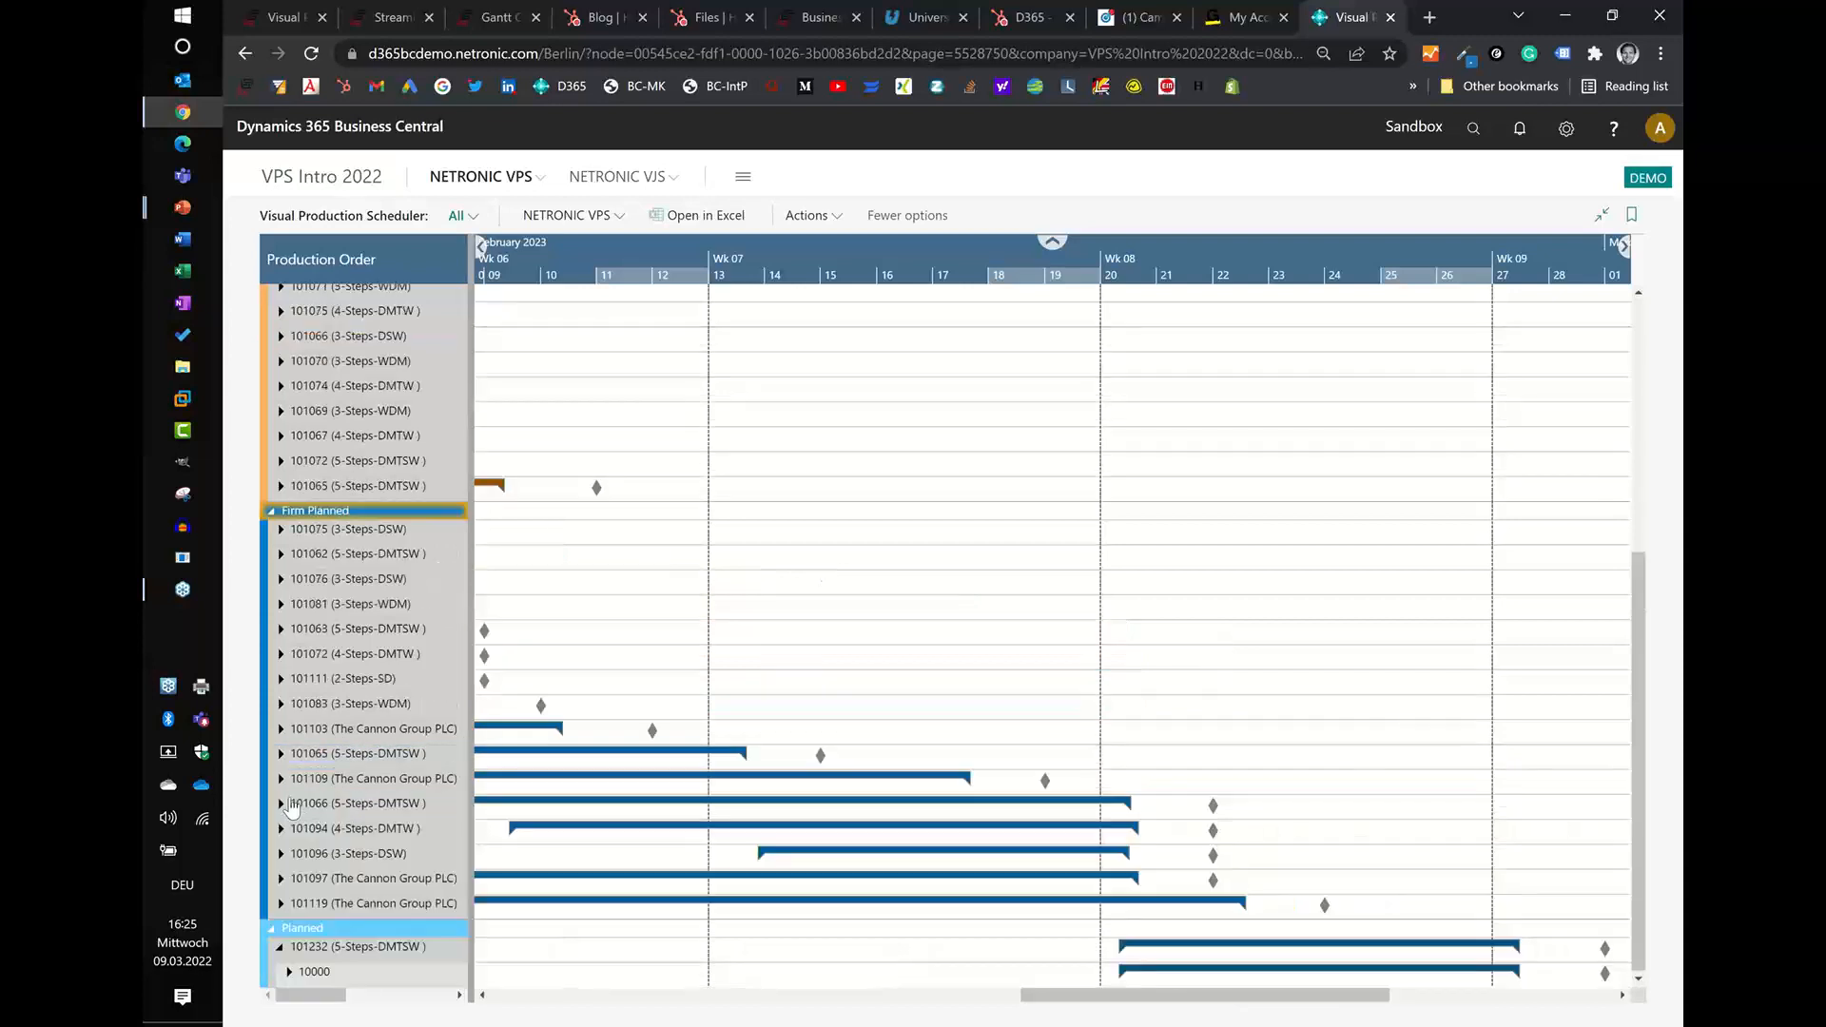
pyautogui.click(288, 970)
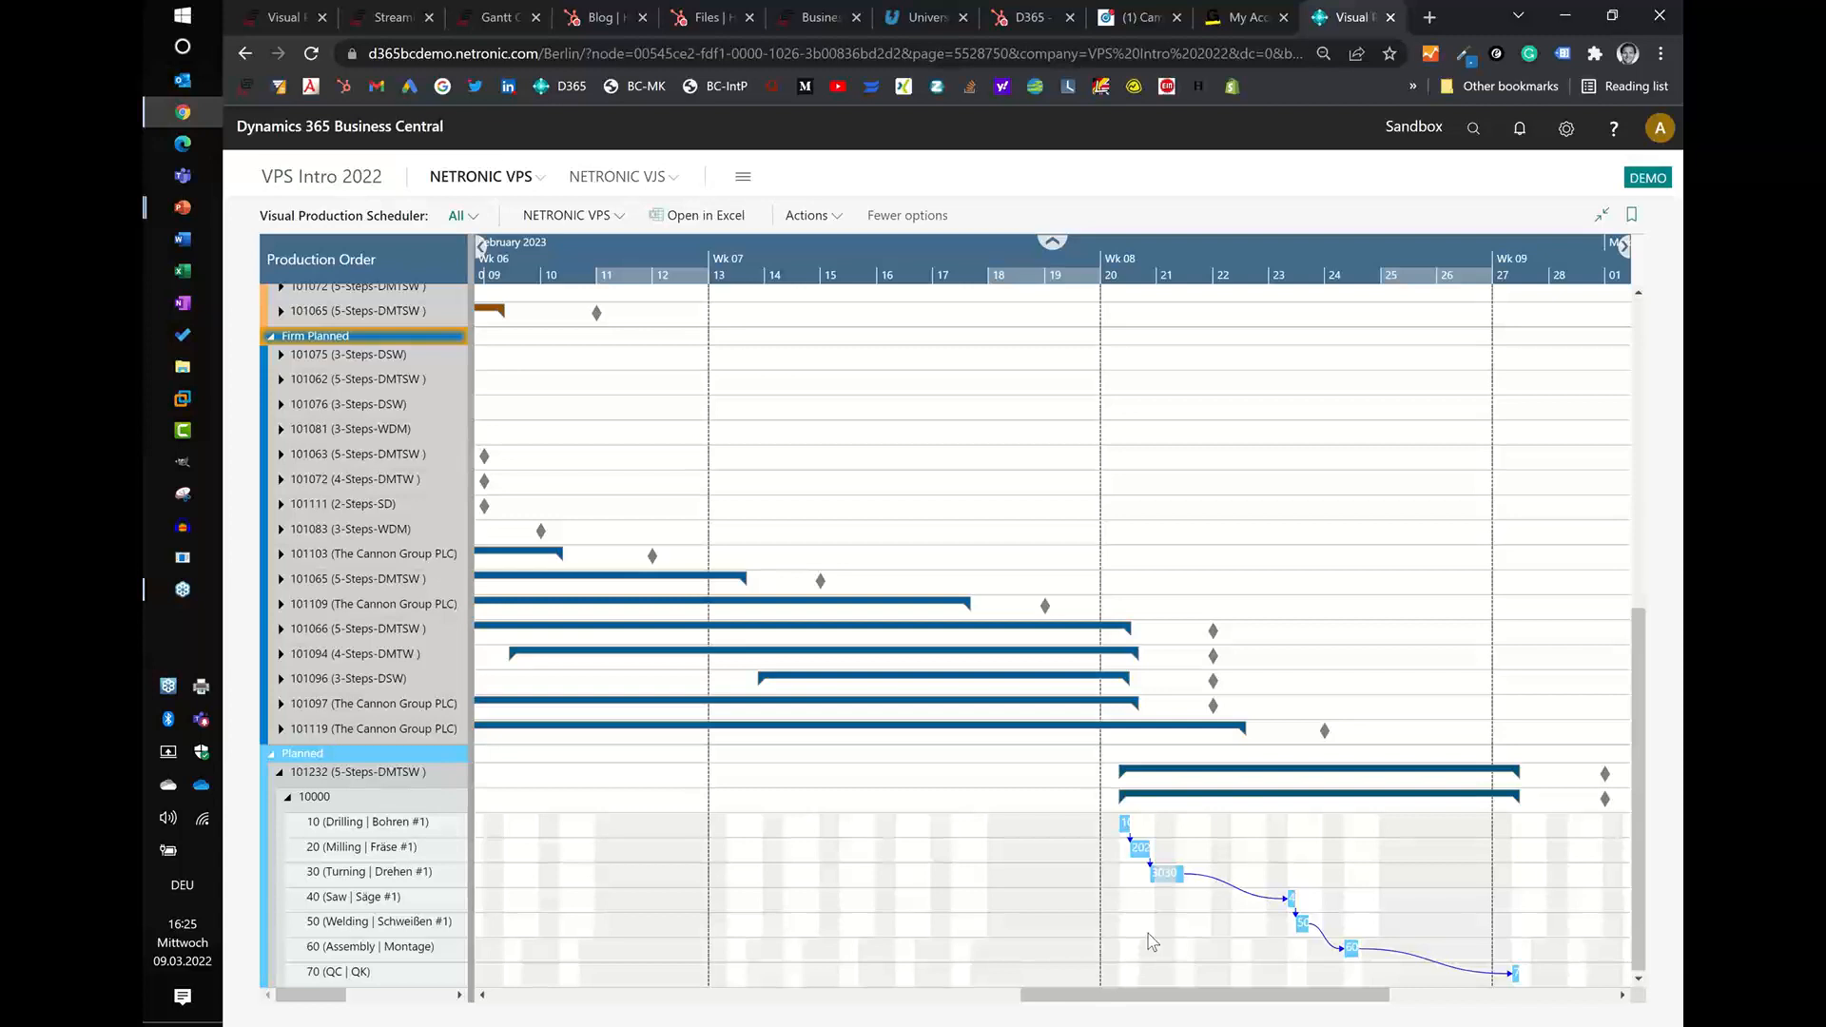
# - Examine the linked operations of line 10000 at several timescale levels, ending with half-day intervals from February 18, 2023
pyautogui.scroll(3, 1153, 258)
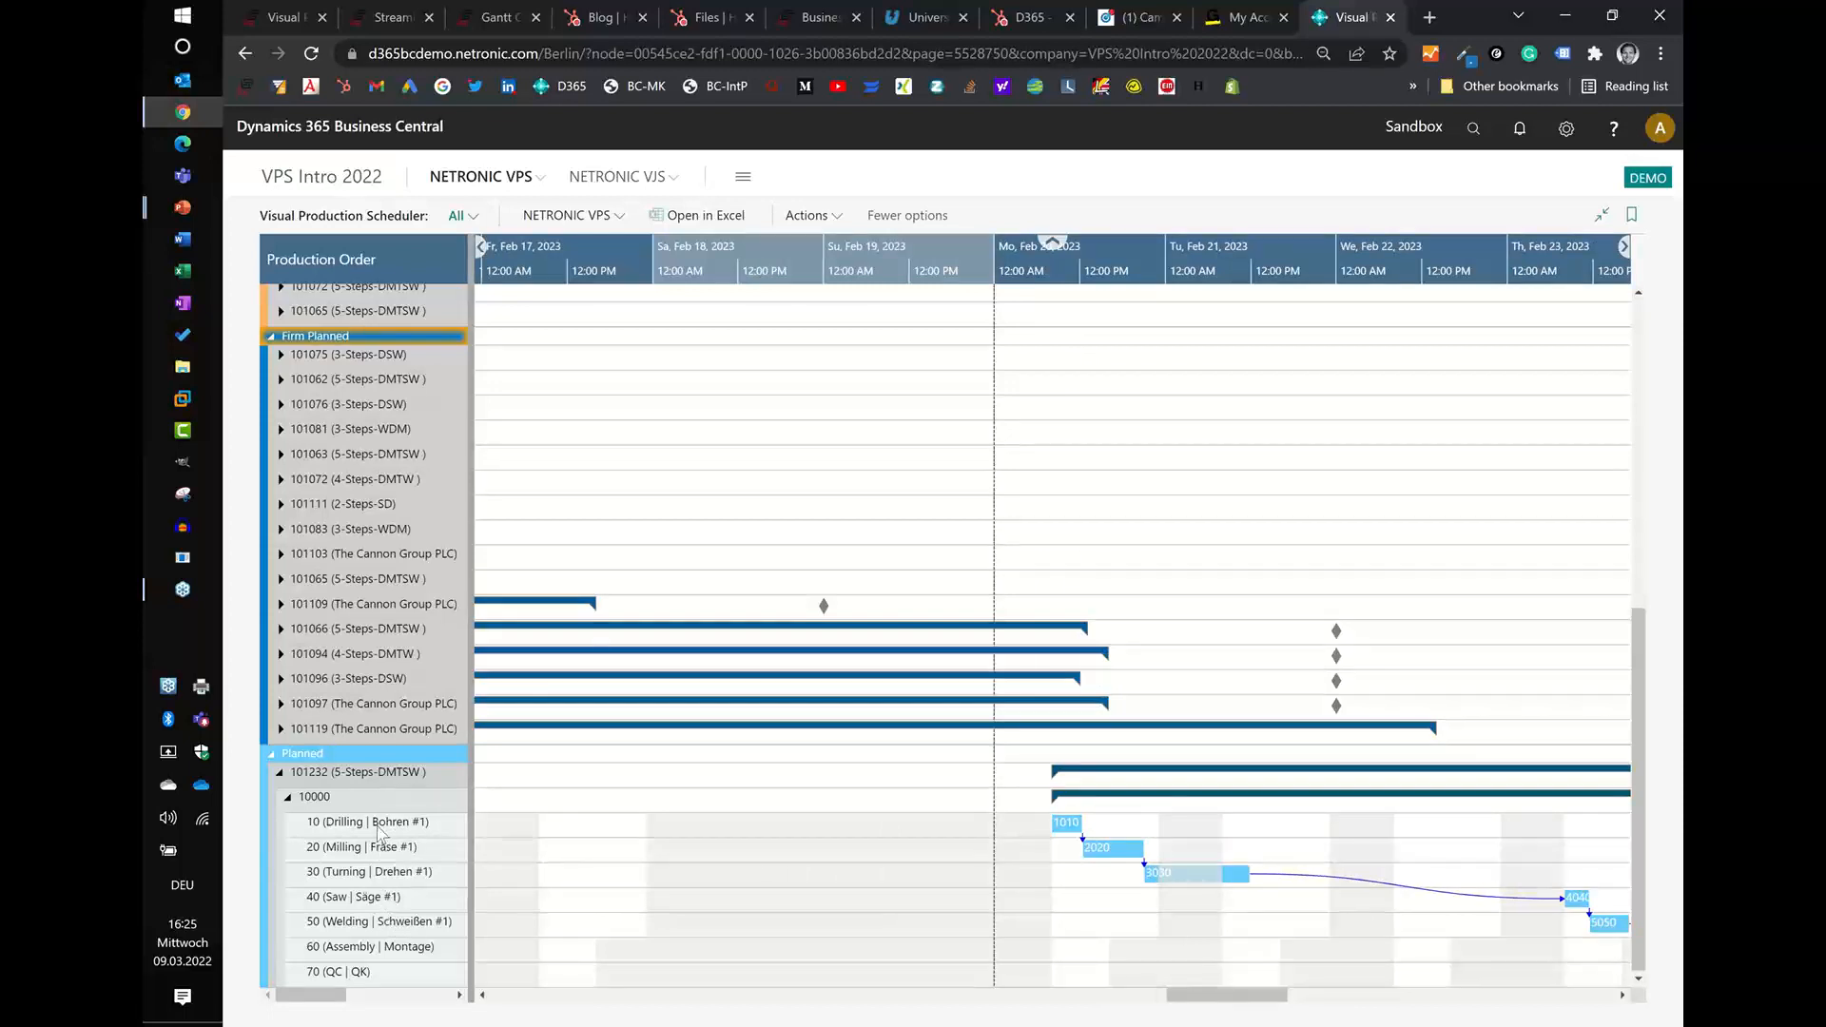
pyautogui.moveTo(378, 903)
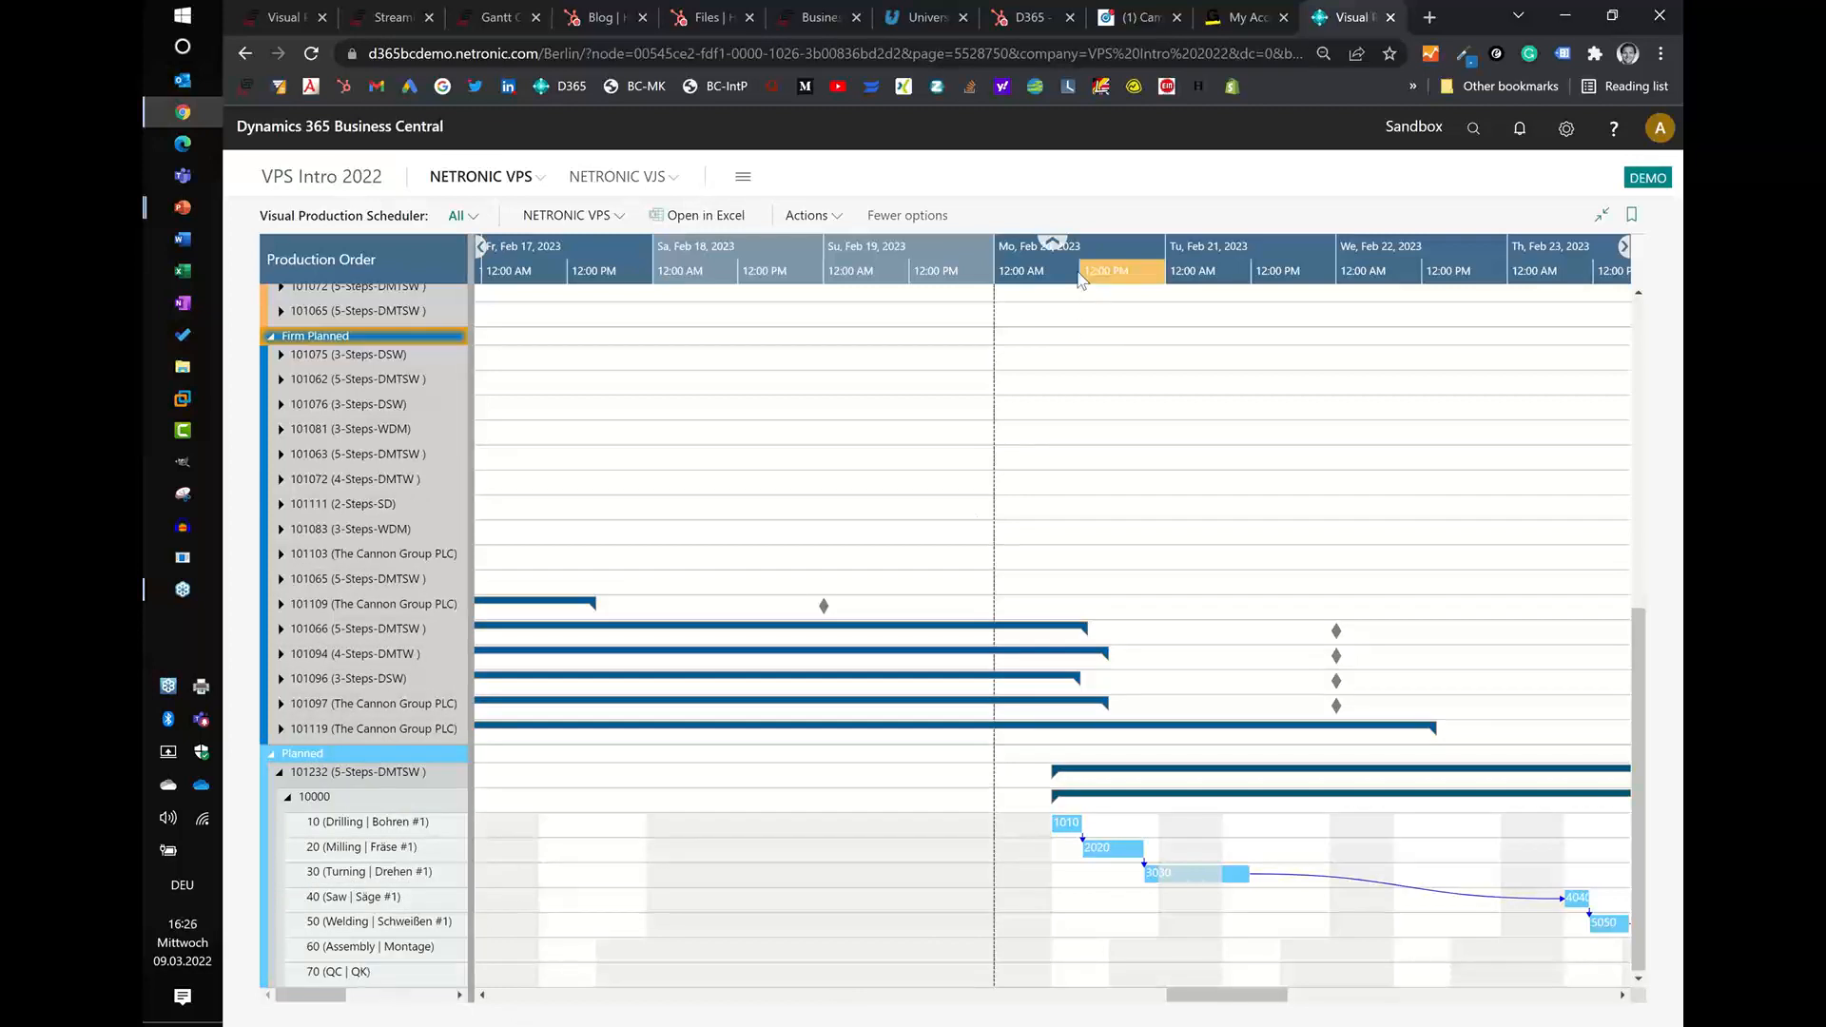
pyautogui.scroll(1, 1084, 275)
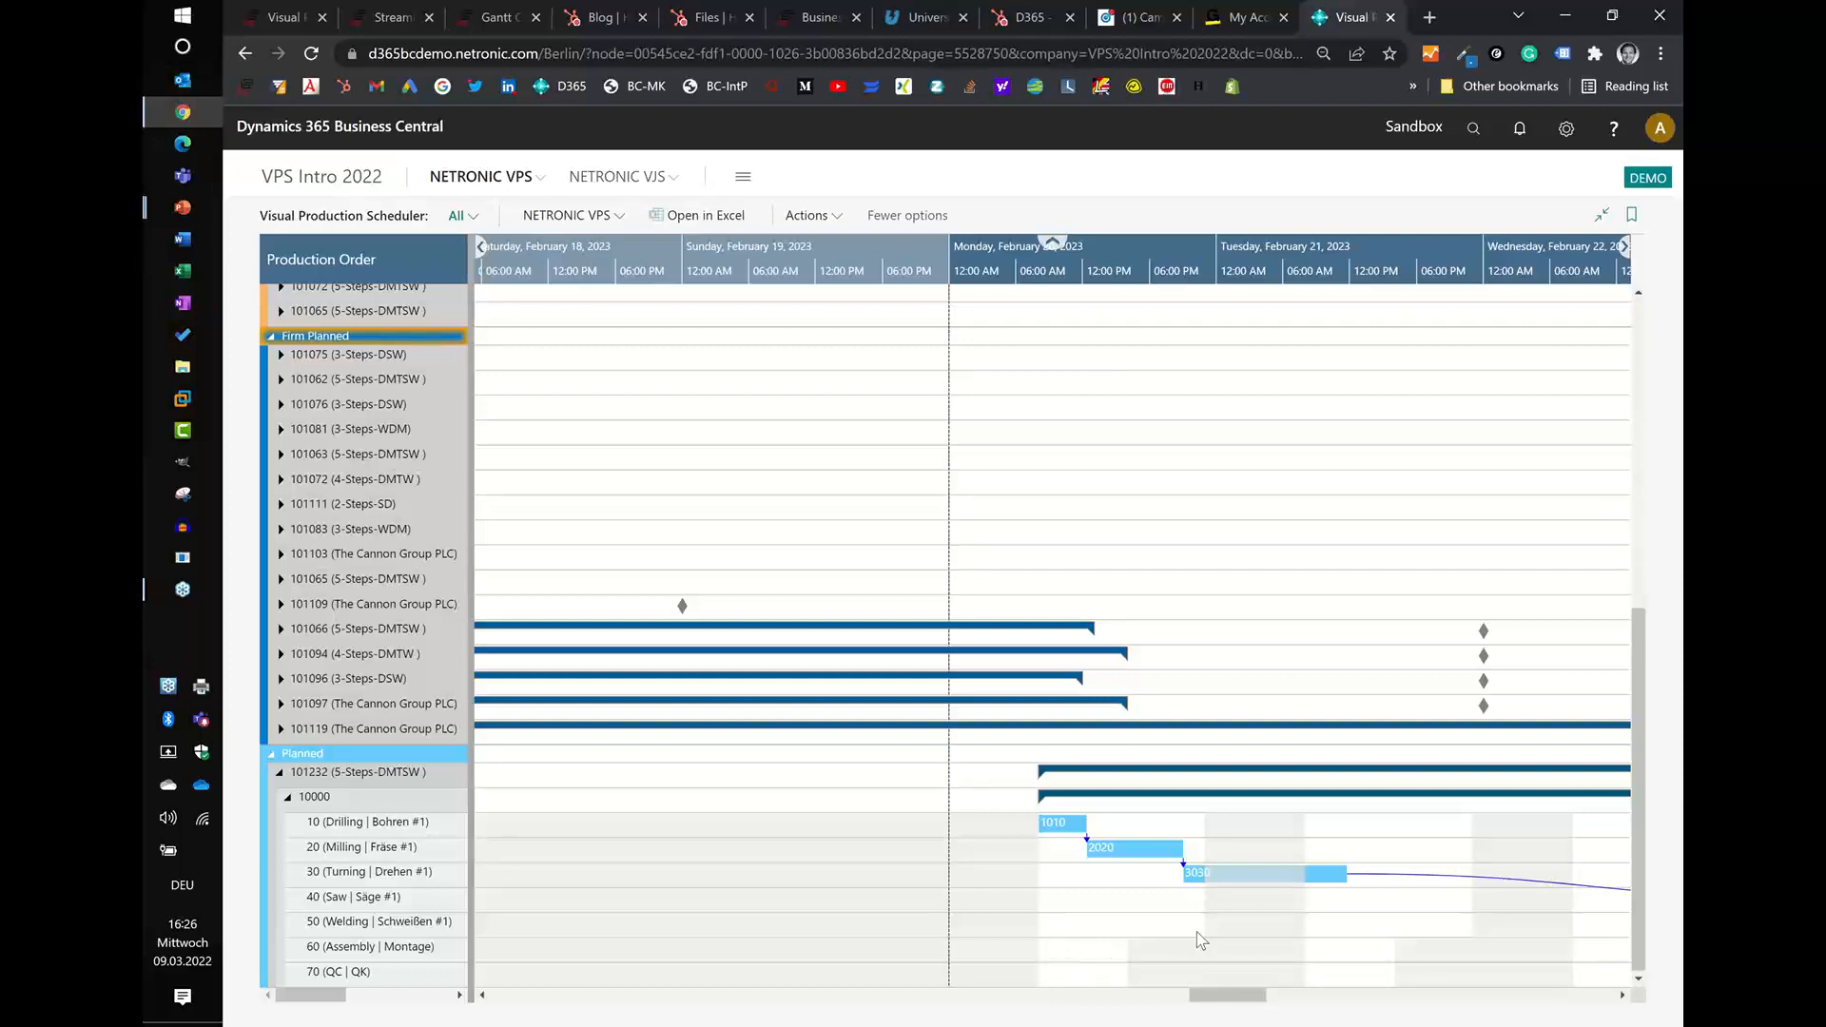
pyautogui.scroll(-2, 1183, 267)
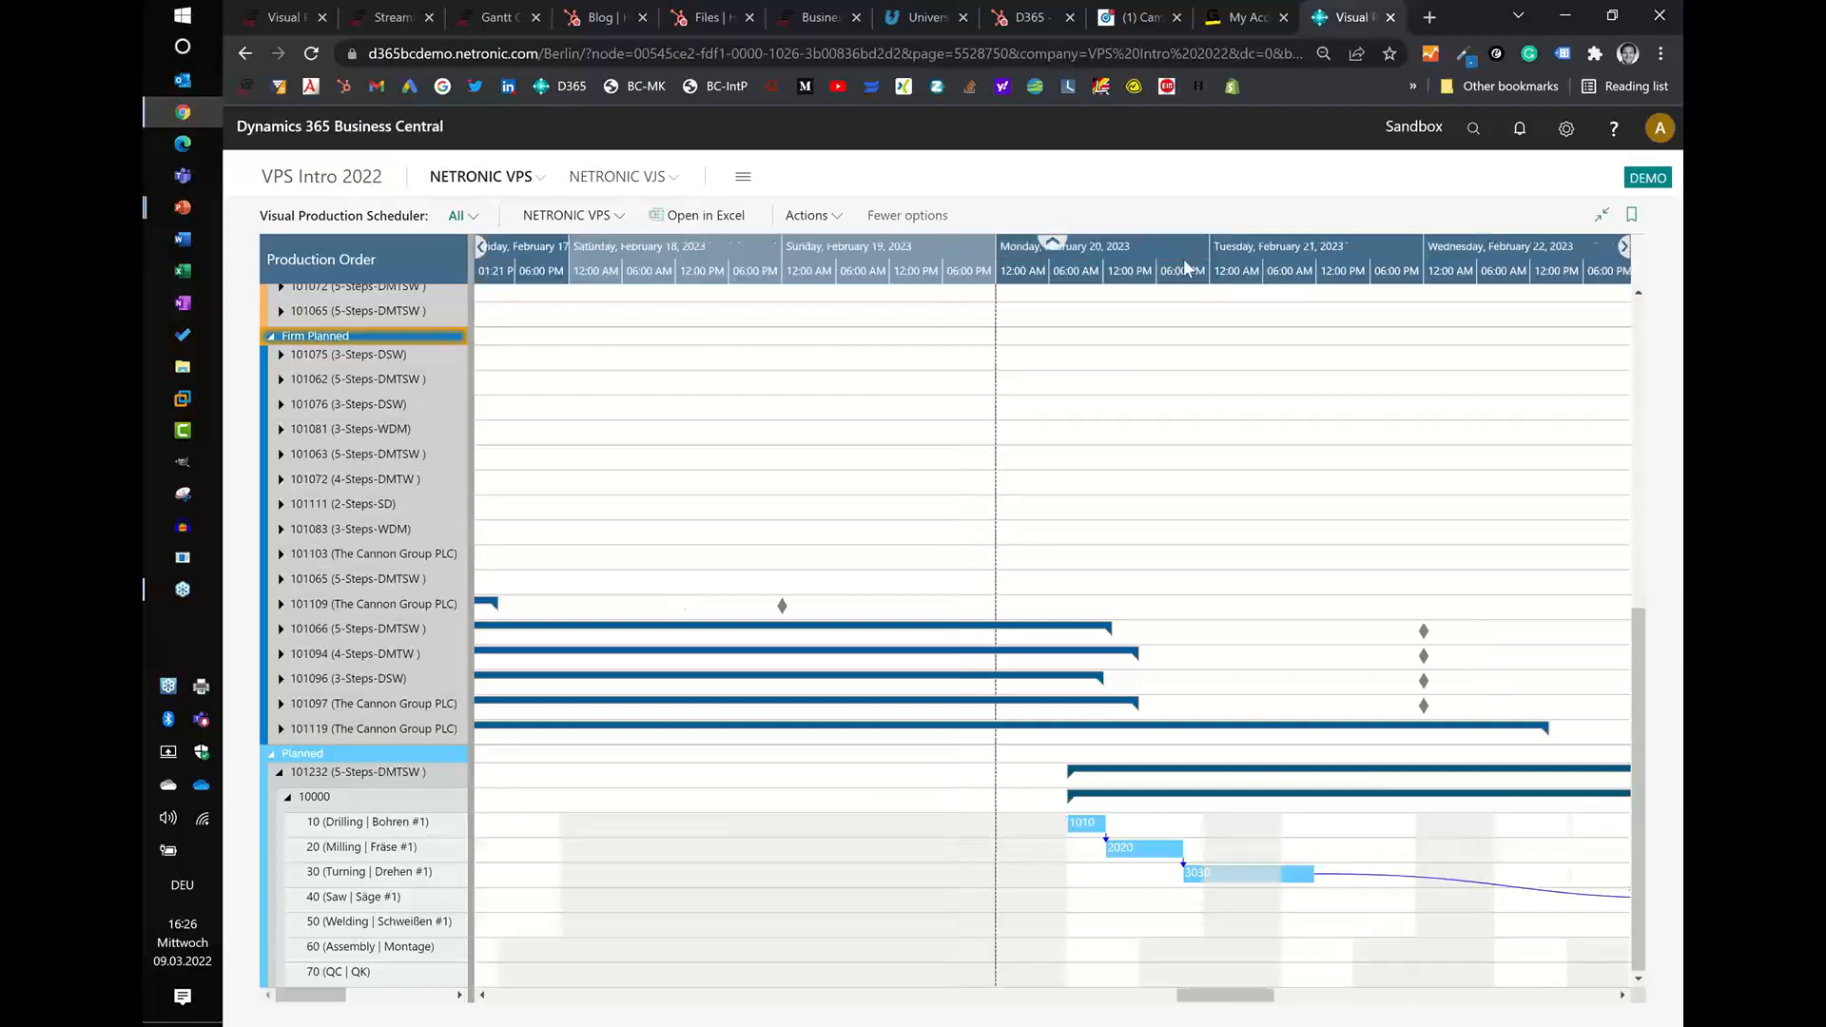
pyautogui.scroll(-1, 1184, 260)
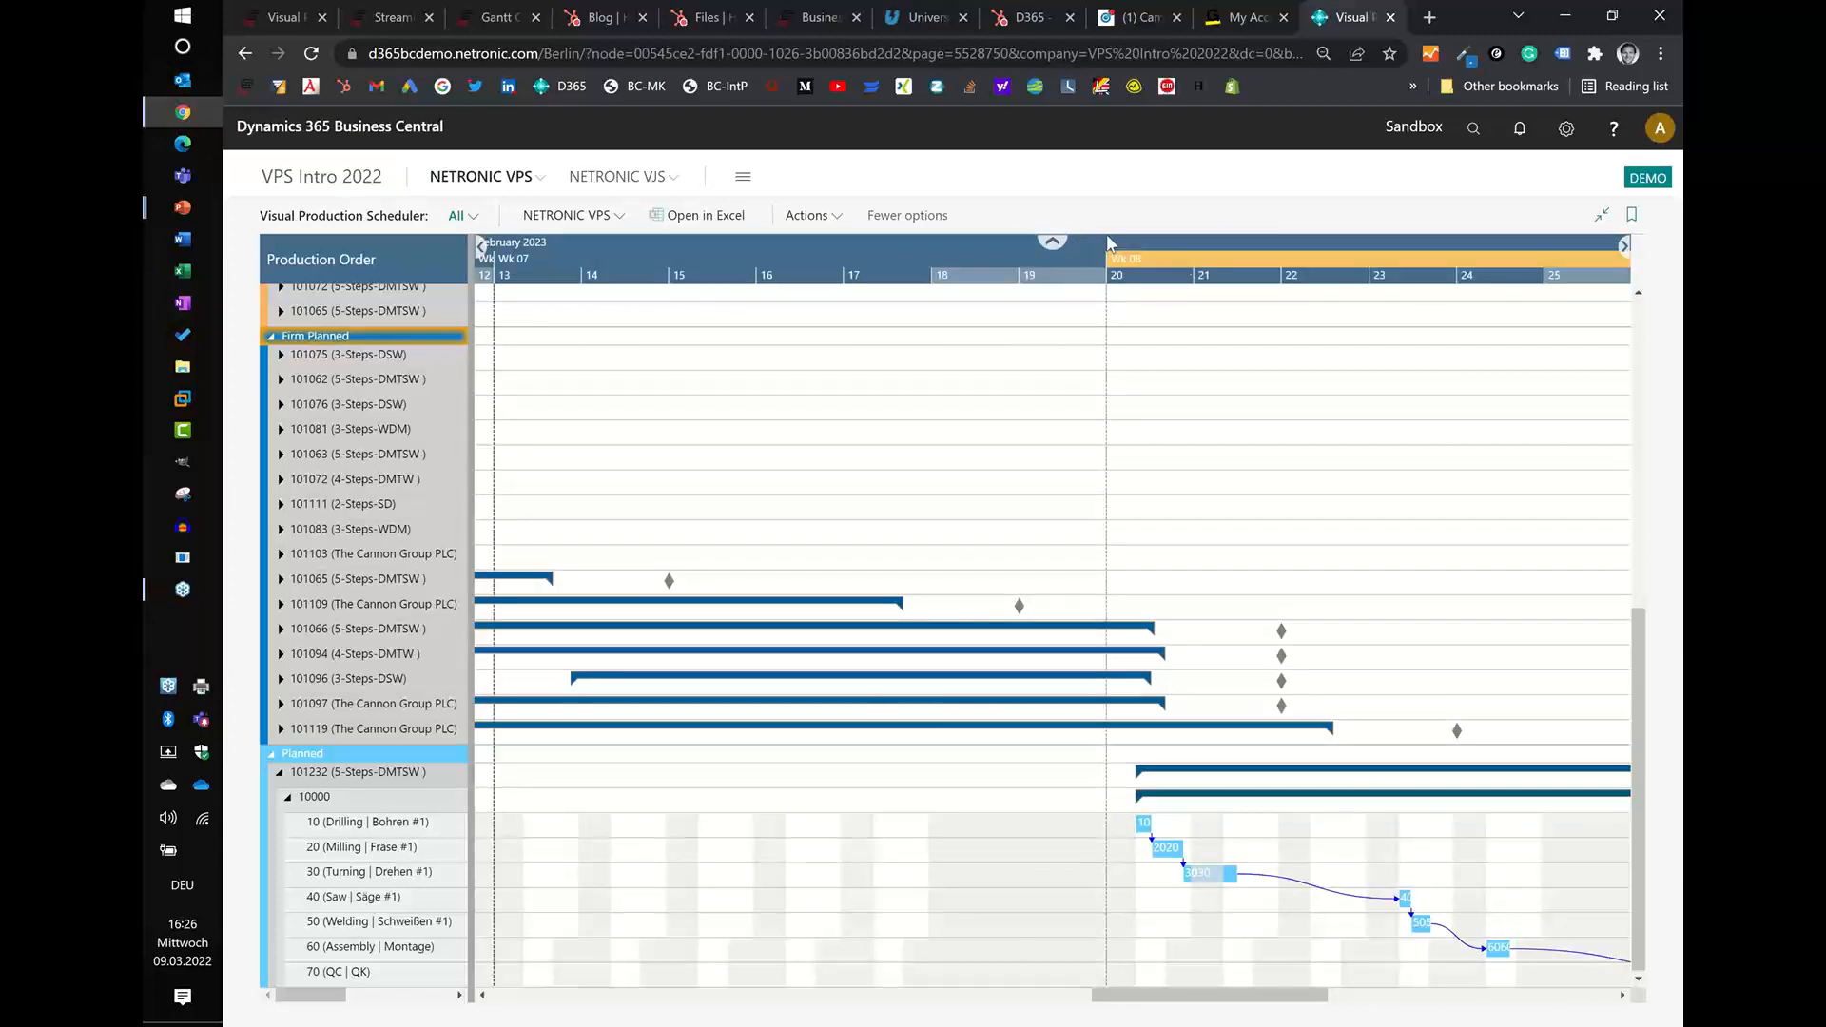
pyautogui.scroll(-1, 1183, 258)
pyautogui.scroll(3, 1189, 273)
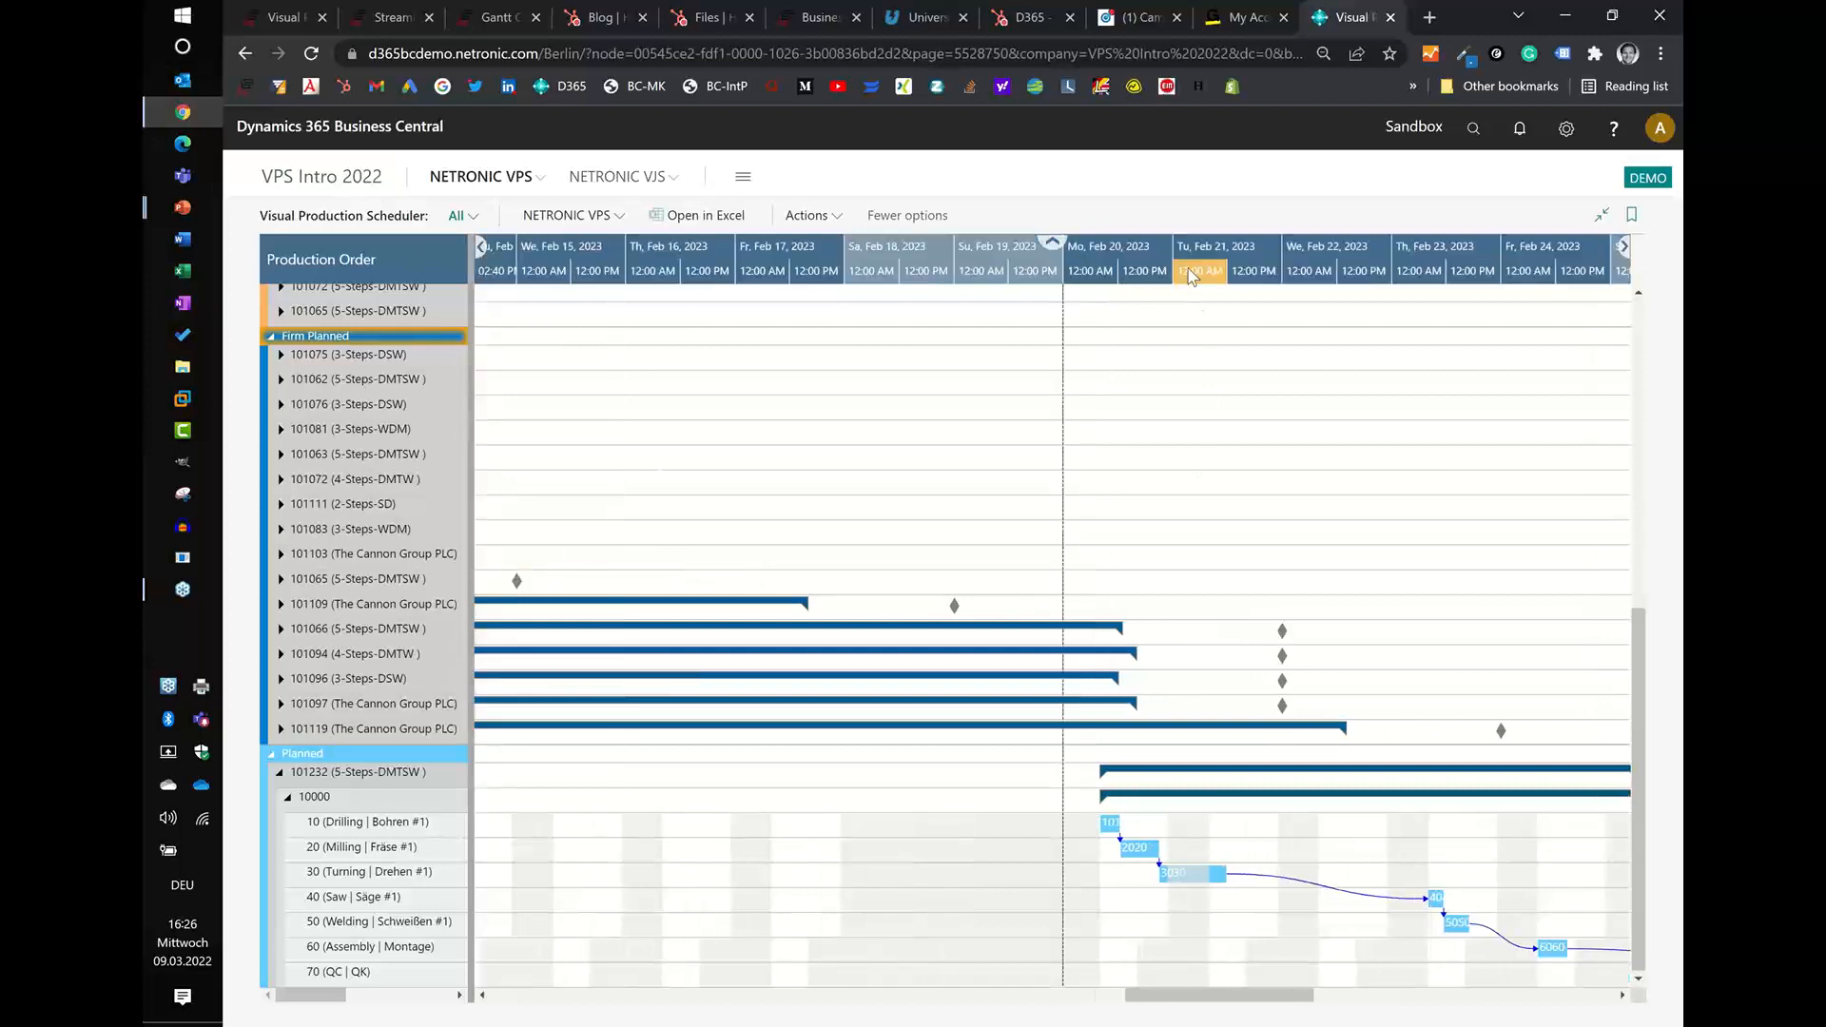
pyautogui.moveTo(1188, 273); pyautogui.dragTo(878, 279)
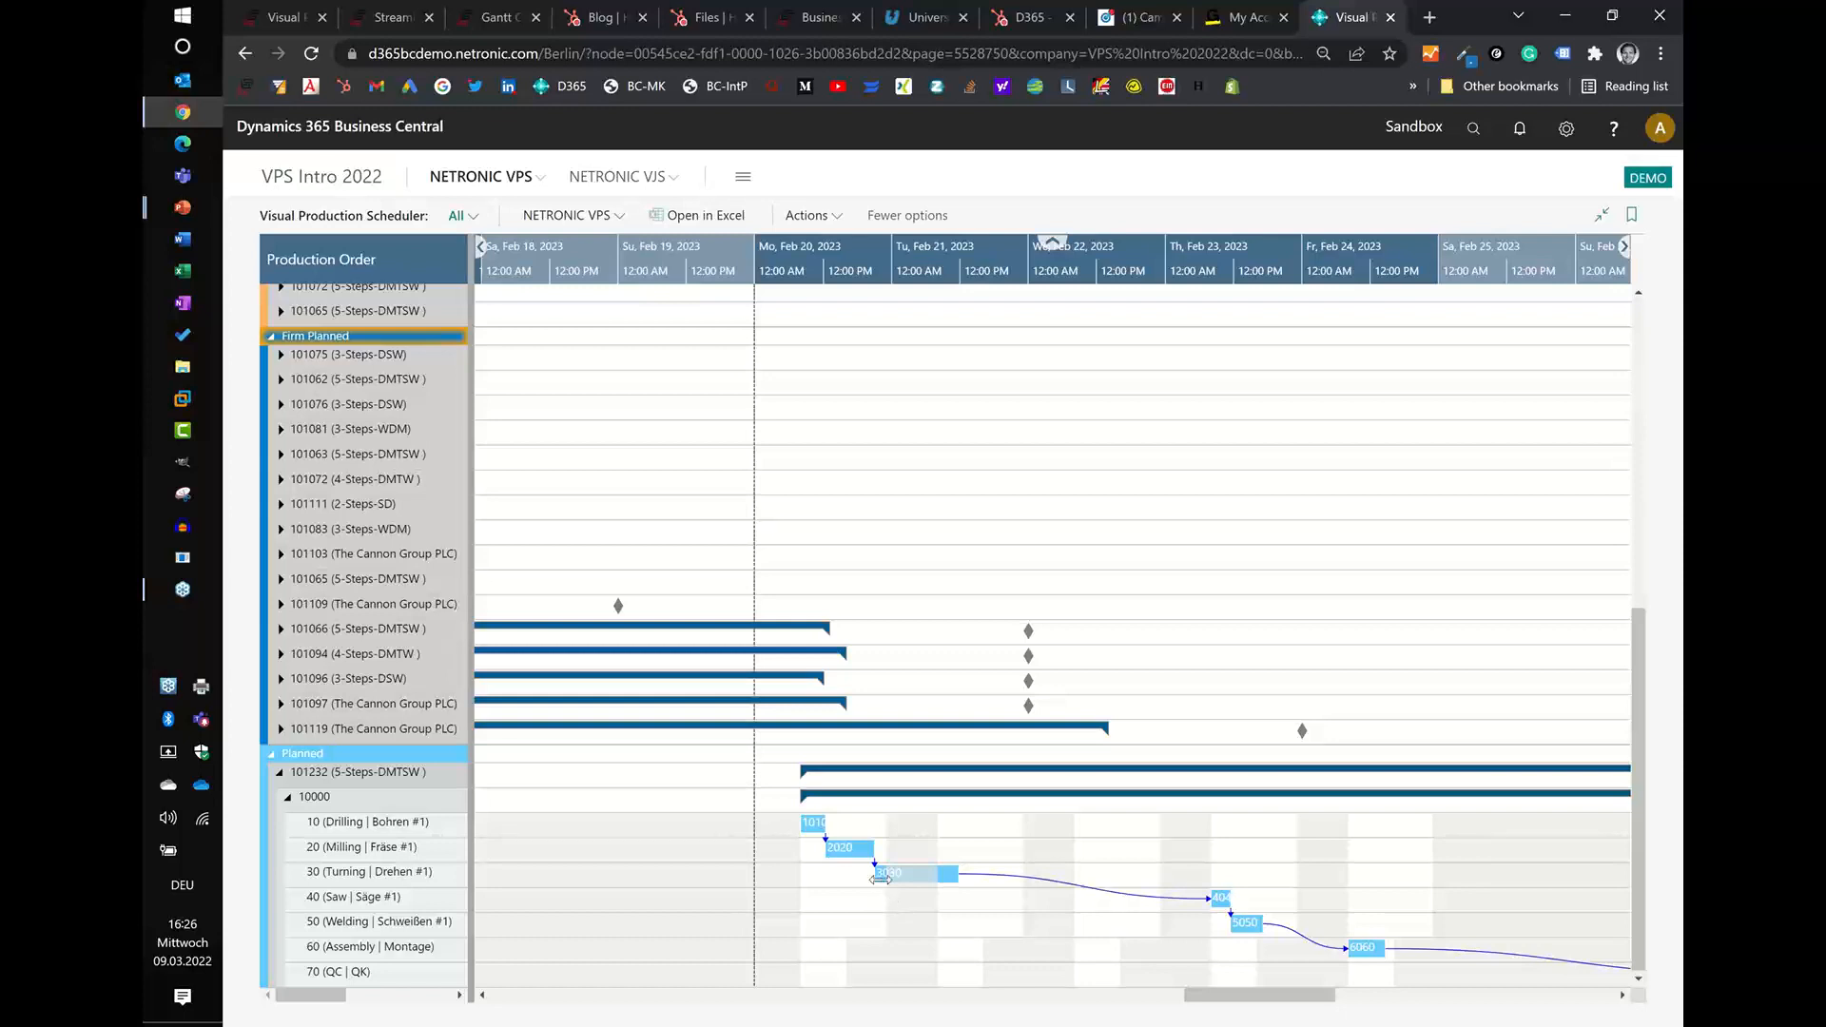
# - Show the routing line details of operation 30 (Turning) and examine its bar across the non-working period on a six-hour timescale
pyautogui.moveTo(884, 878)
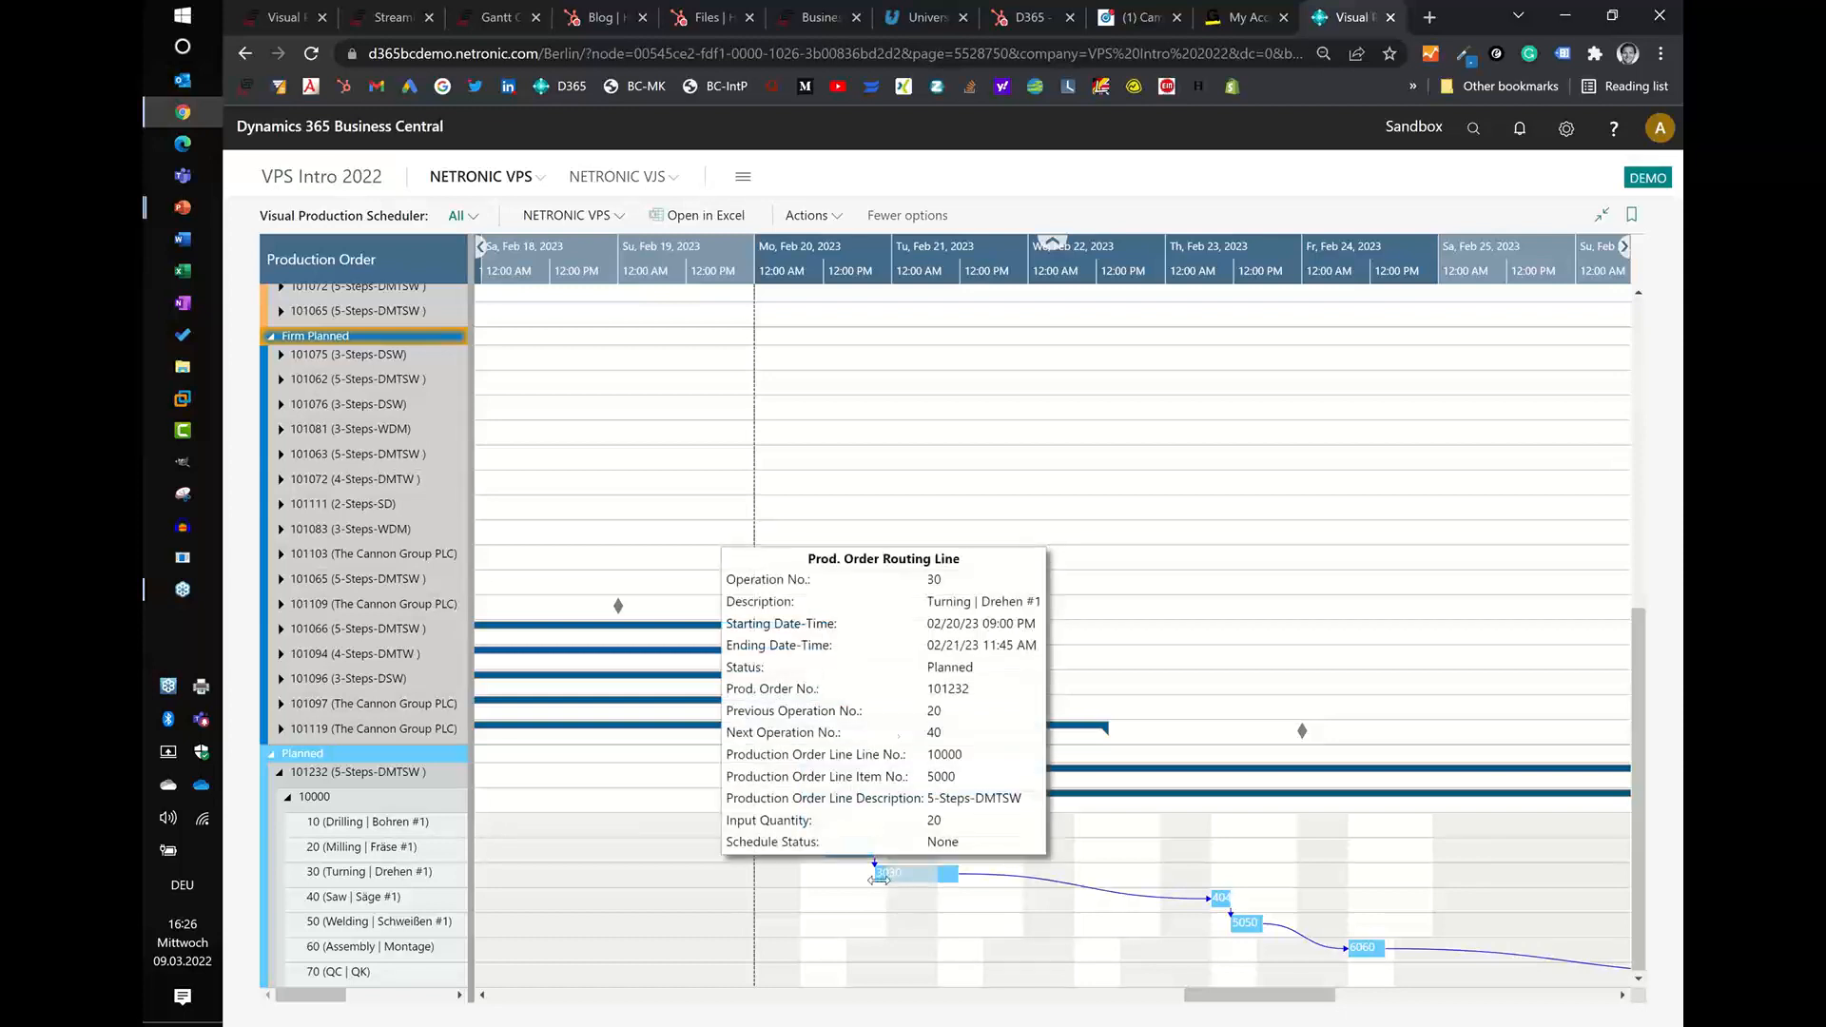
pyautogui.scroll(3, 875, 879)
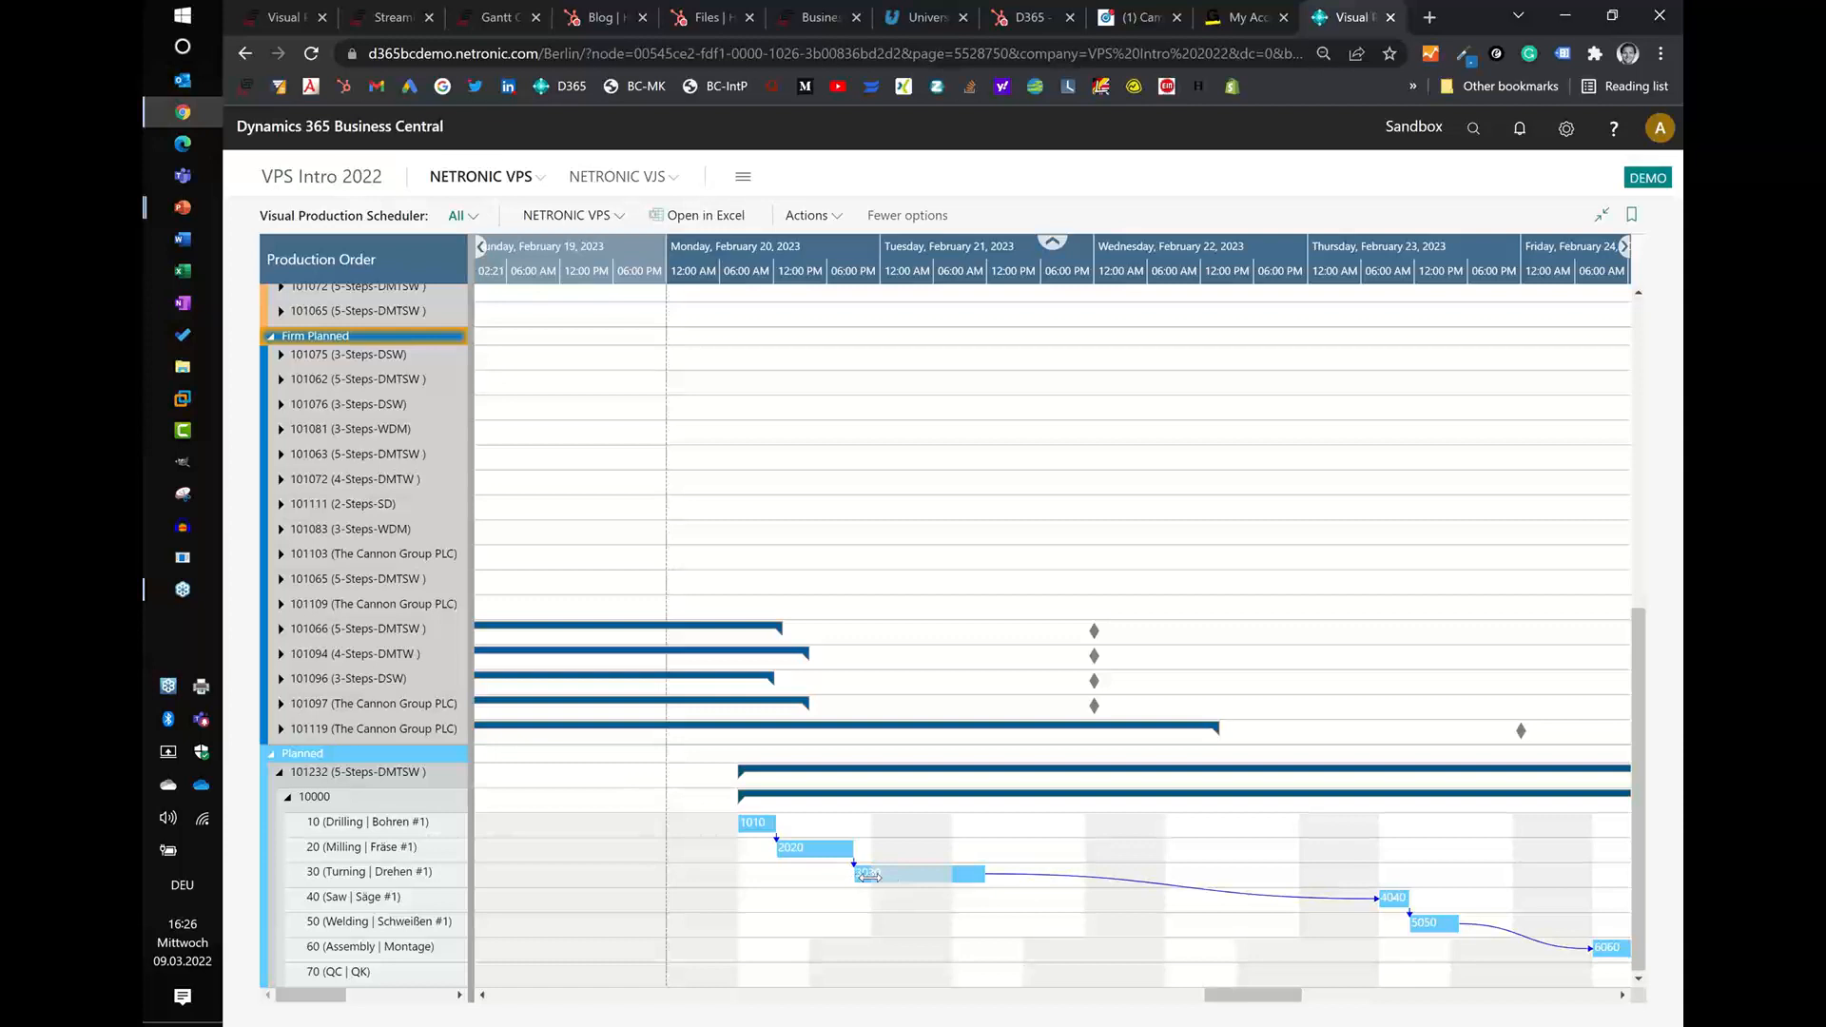
pyautogui.moveTo(868, 875); pyautogui.dragTo(988, 880)
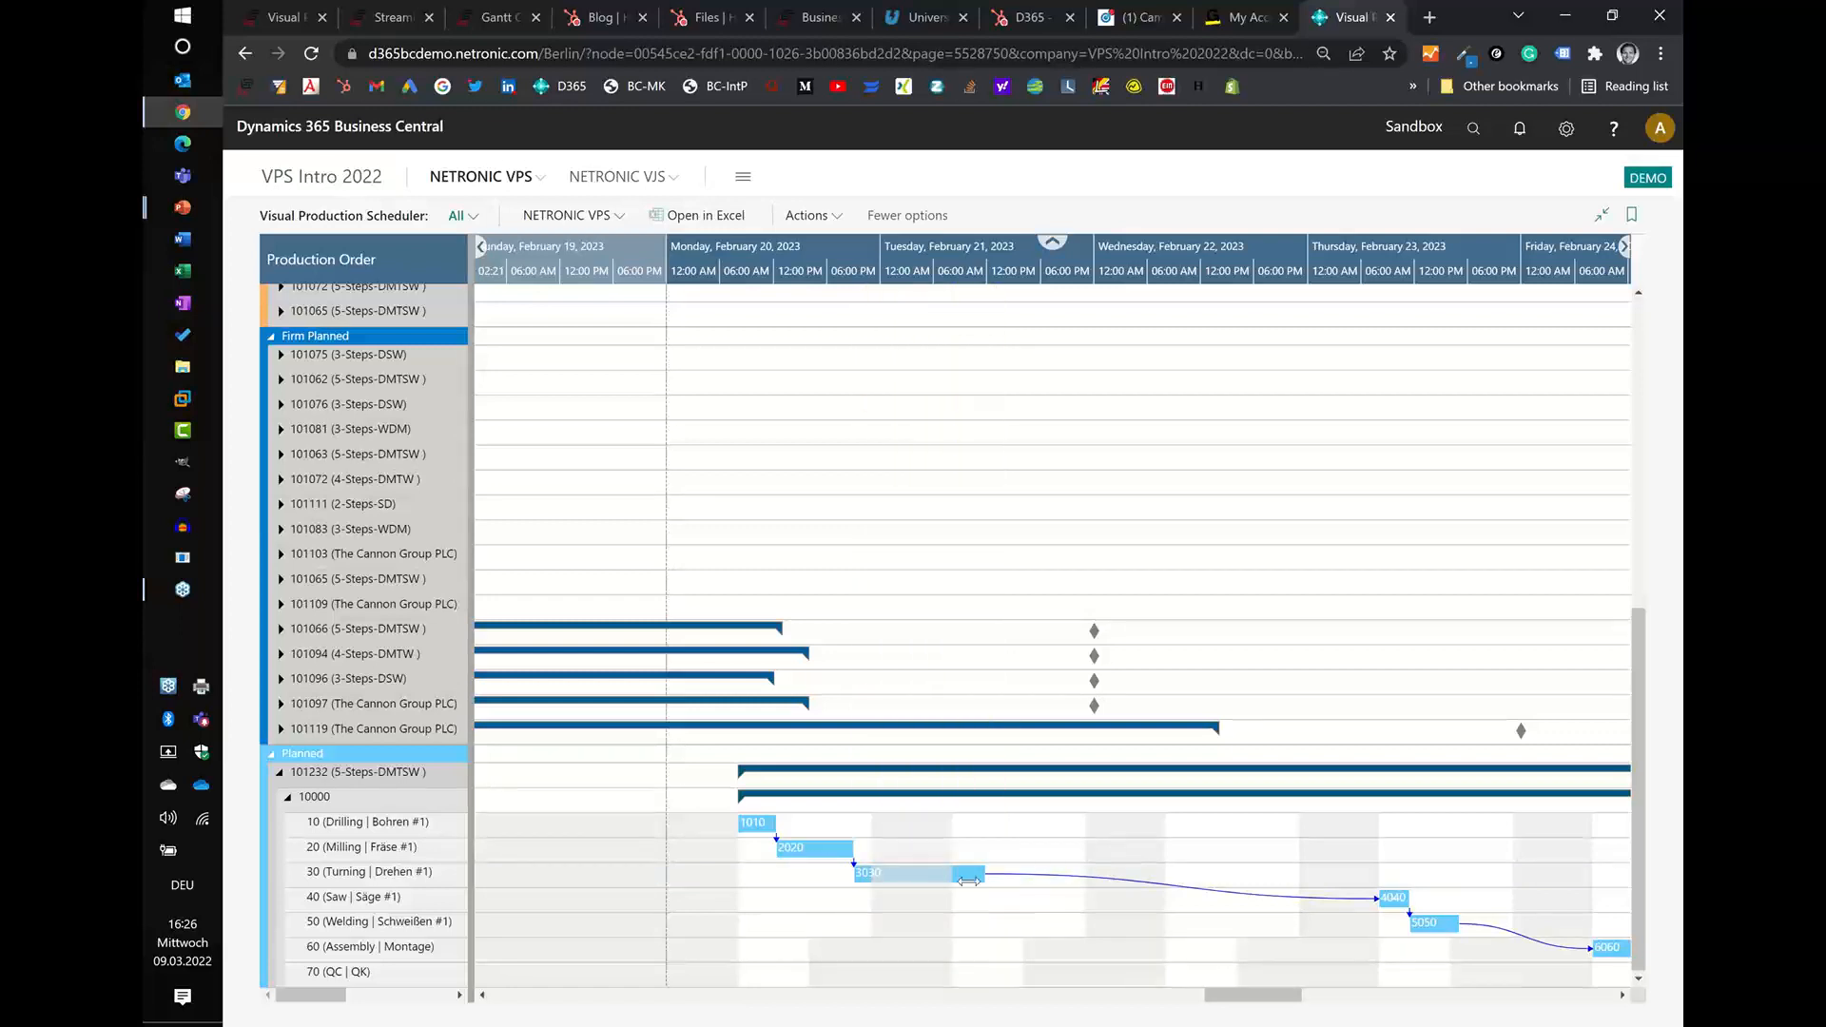
pyautogui.moveTo(952, 878); pyautogui.dragTo(995, 879)
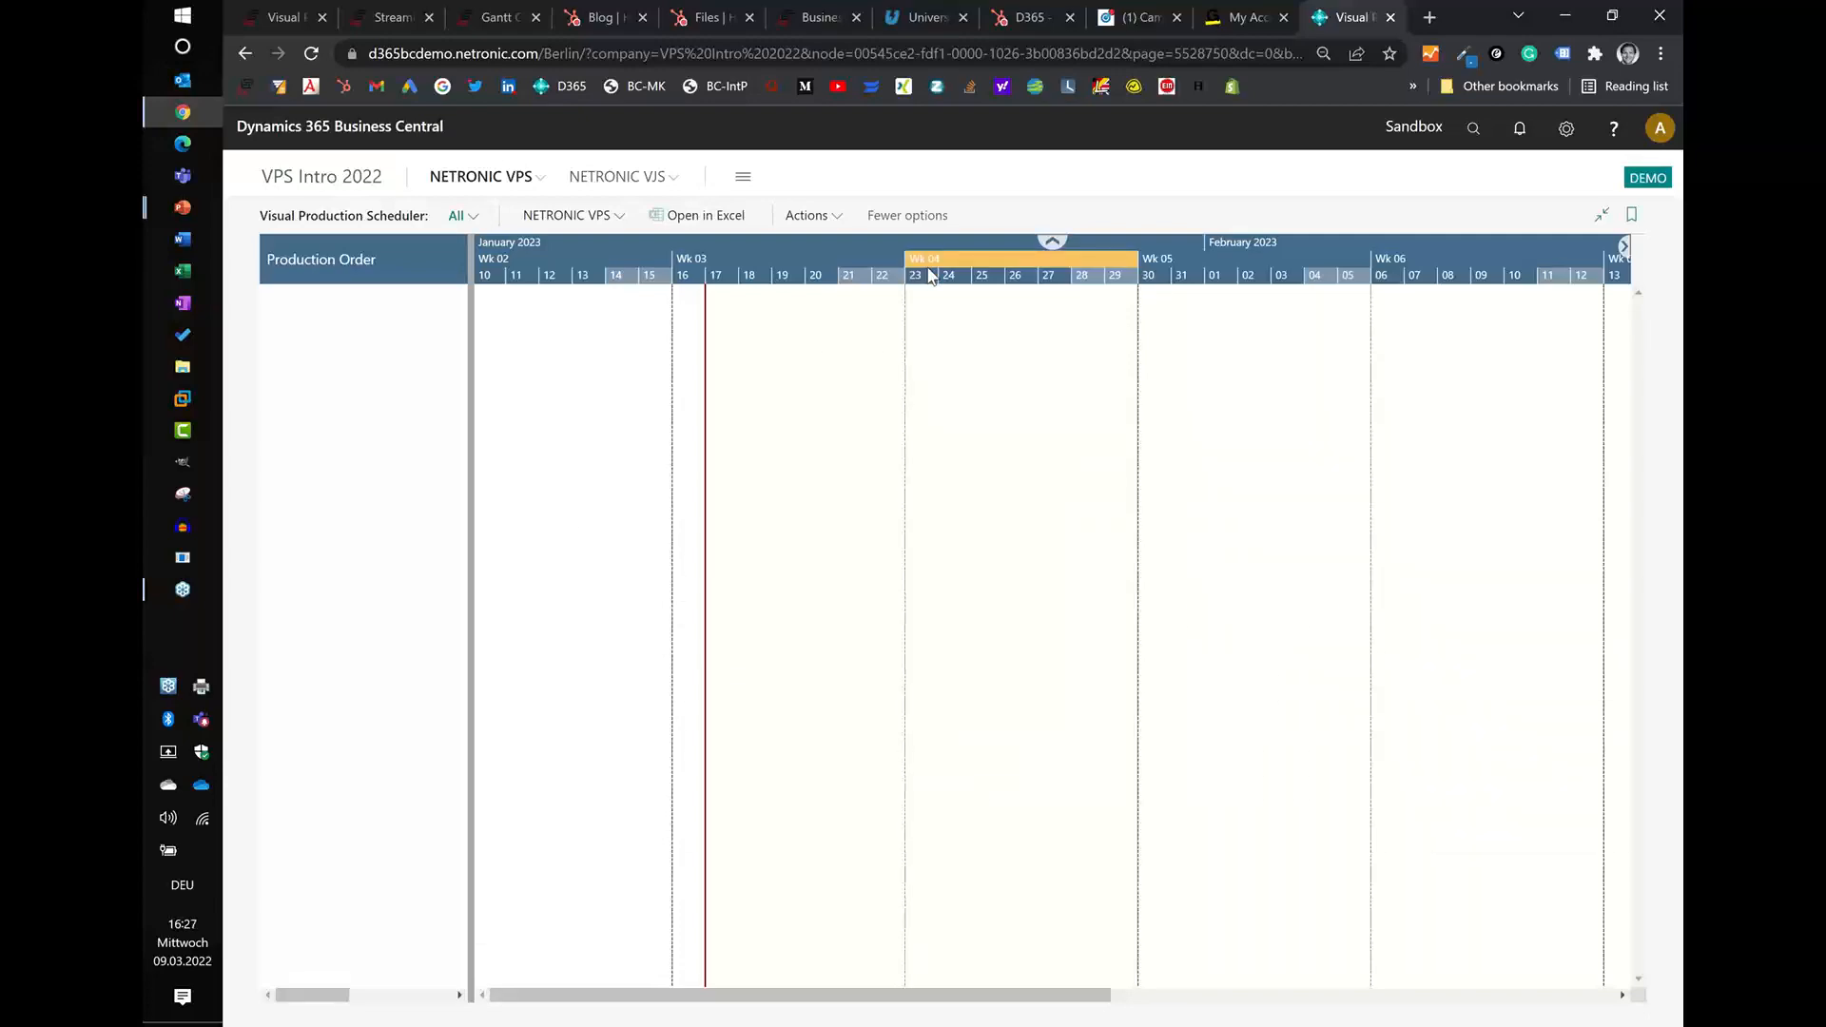
# - Move operation 30 (Turning) of the planned 5-Steps-DMTSW order to February 21, 2023, at about 8:00 AM
pyautogui.scroll(-10, 1120, 608)
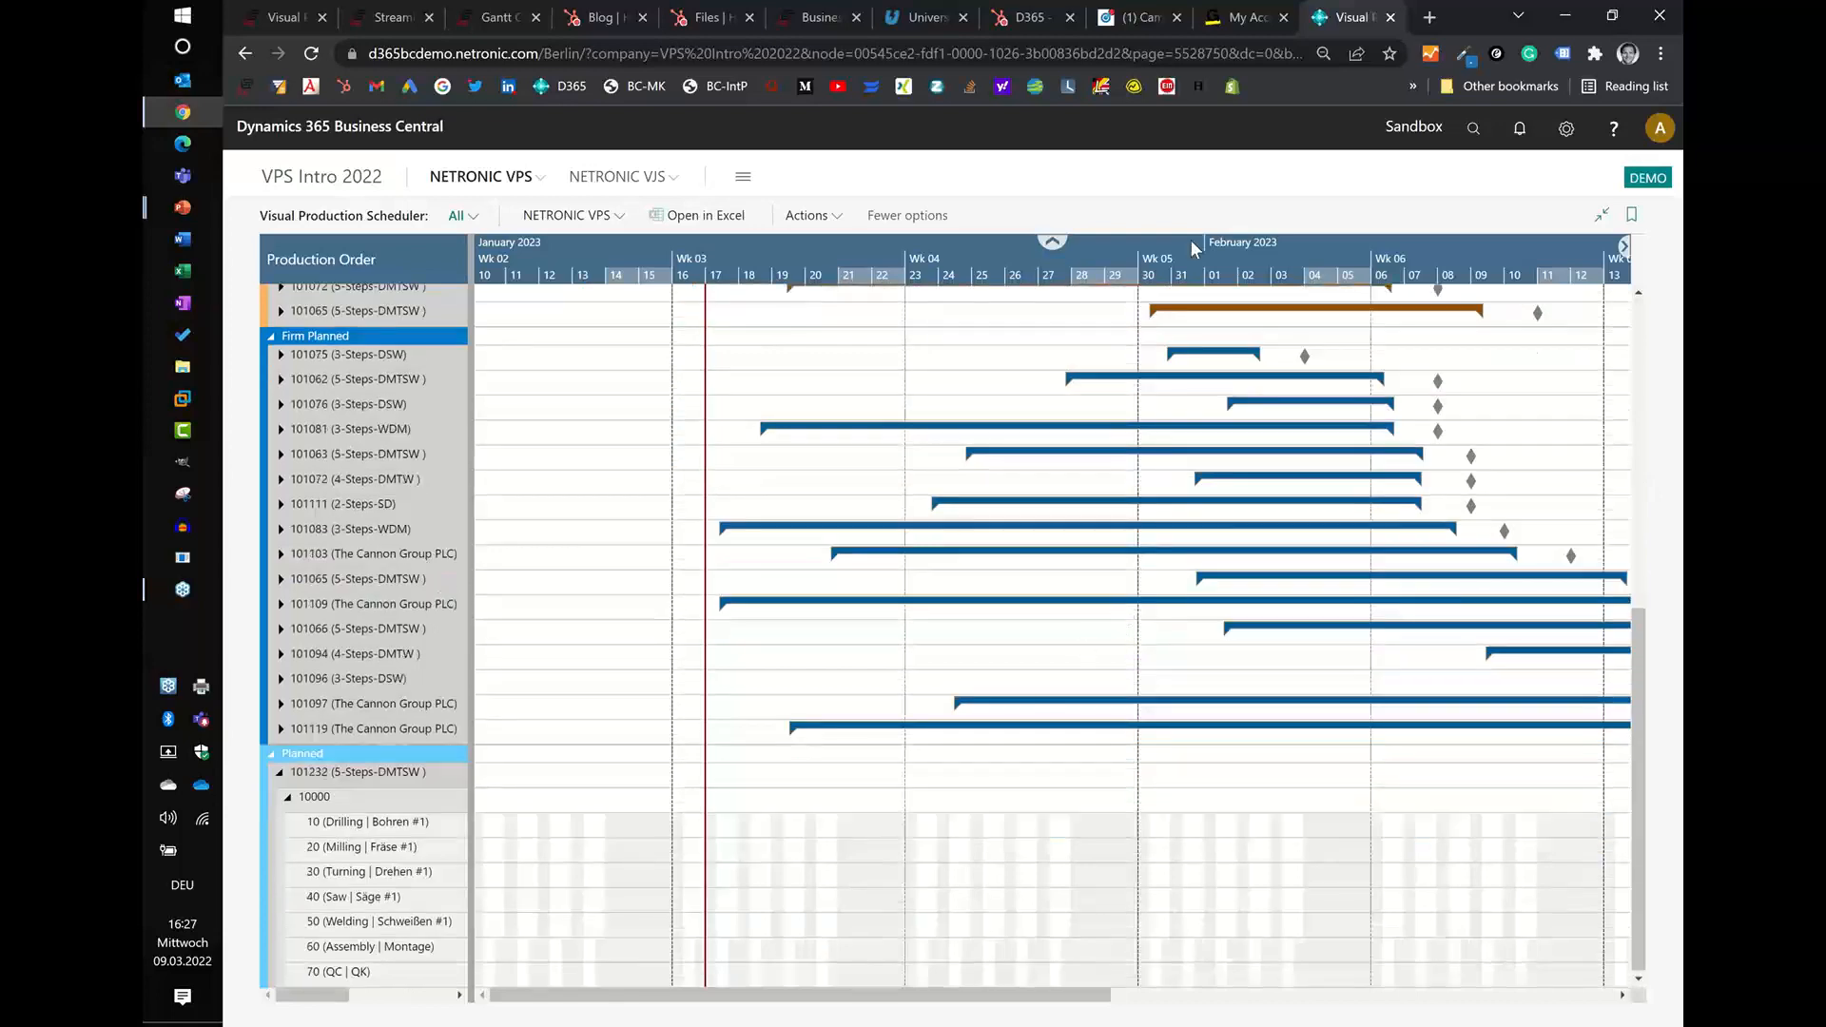
pyautogui.scroll(-2, 1184, 251)
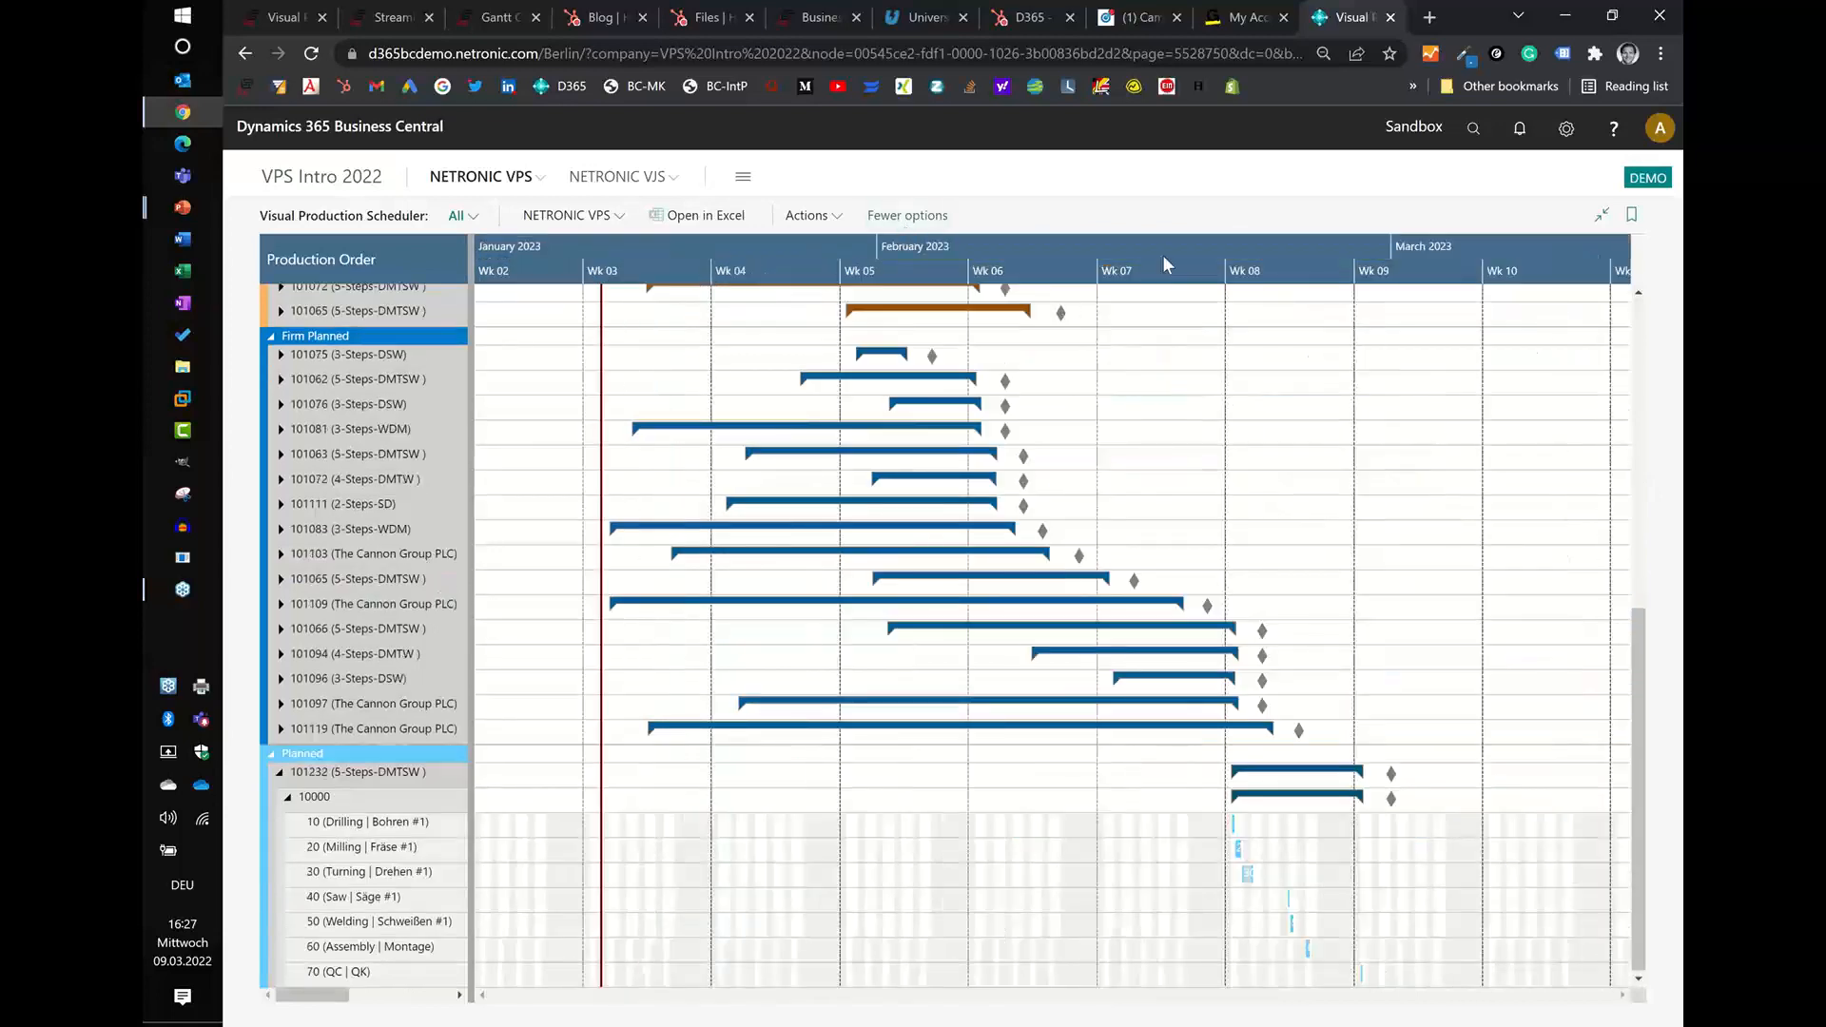
pyautogui.scroll(3, 1160, 253)
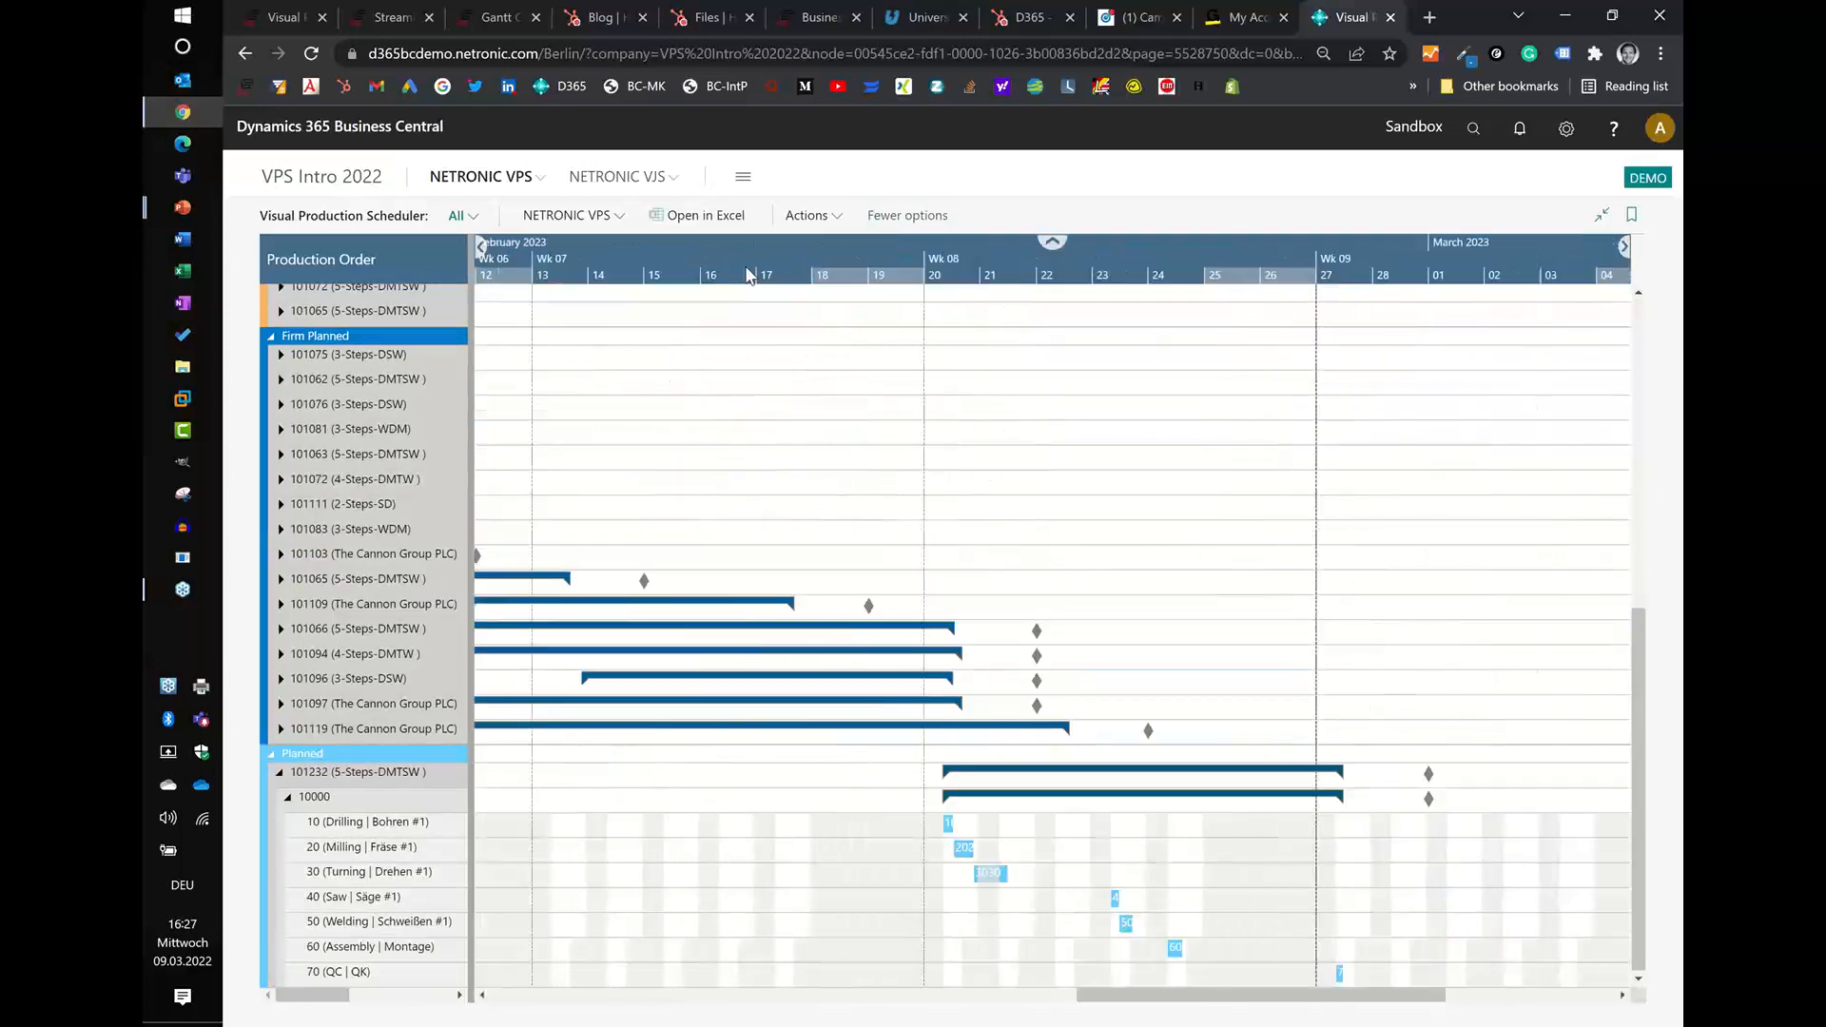
pyautogui.click(833, 873)
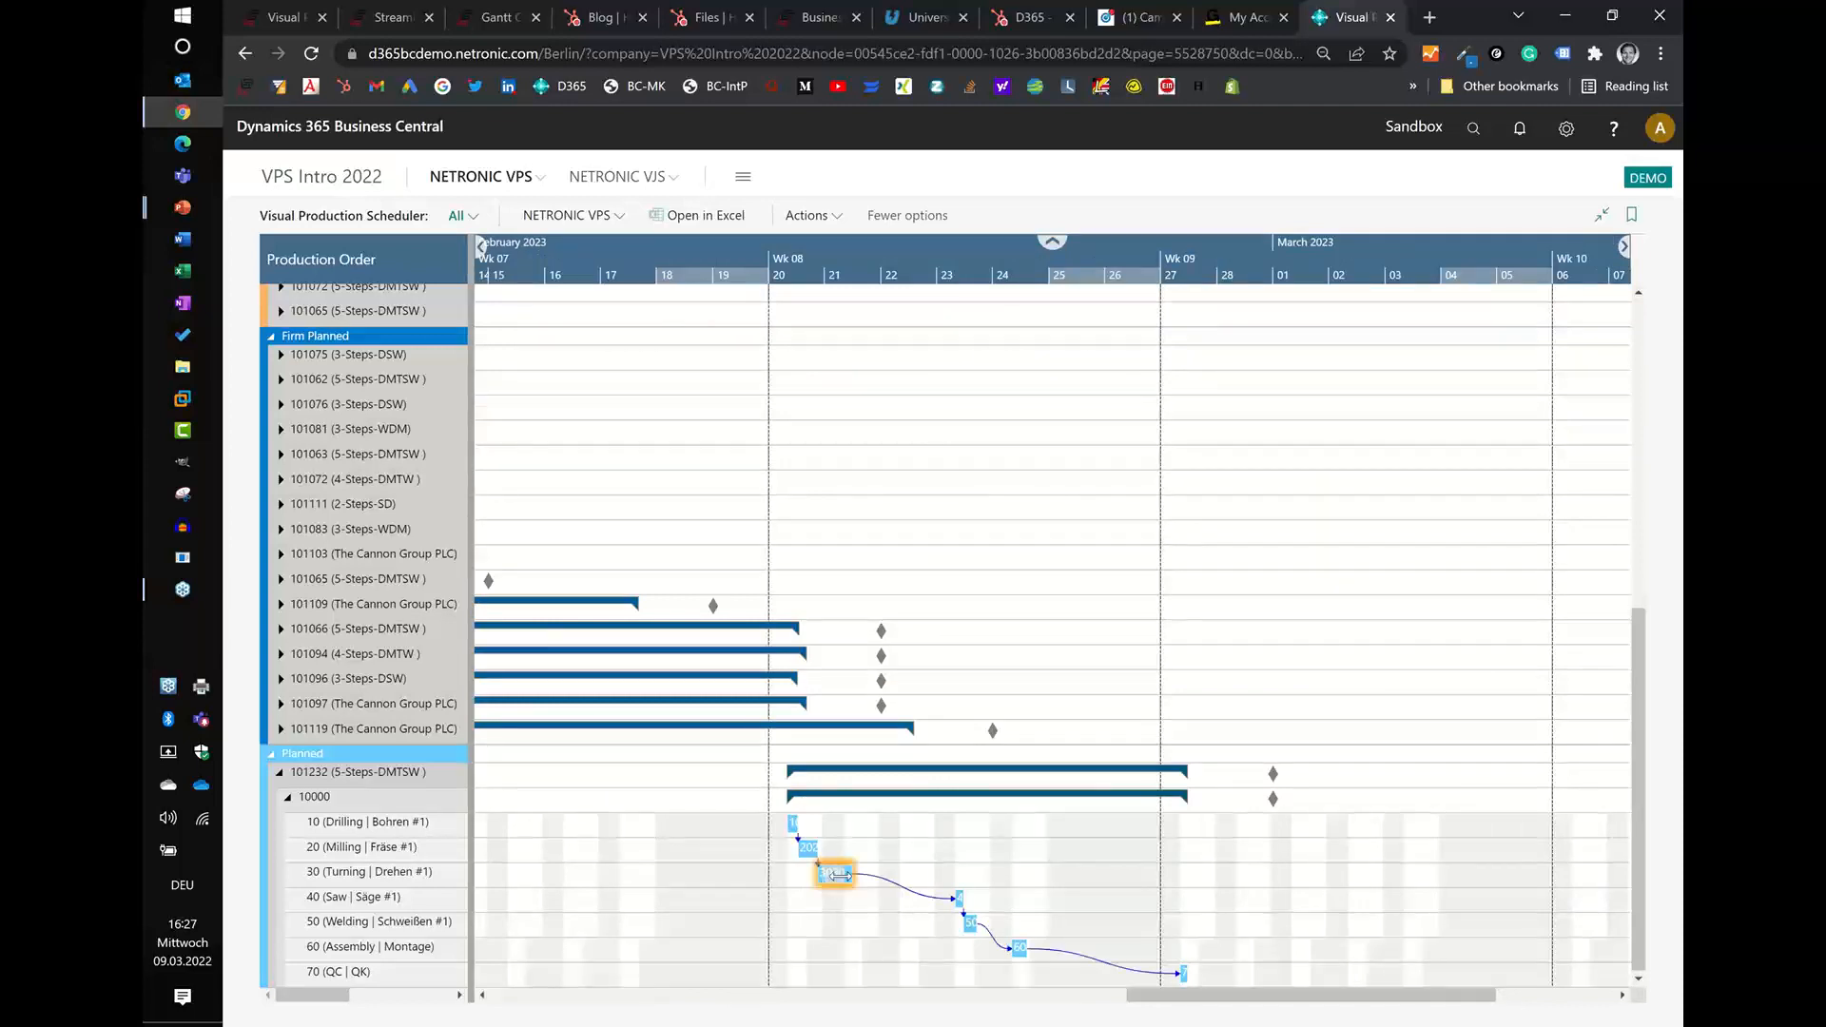
pyautogui.moveTo(836, 873); pyautogui.dragTo(850, 873)
pyautogui.scroll(3, 853, 278)
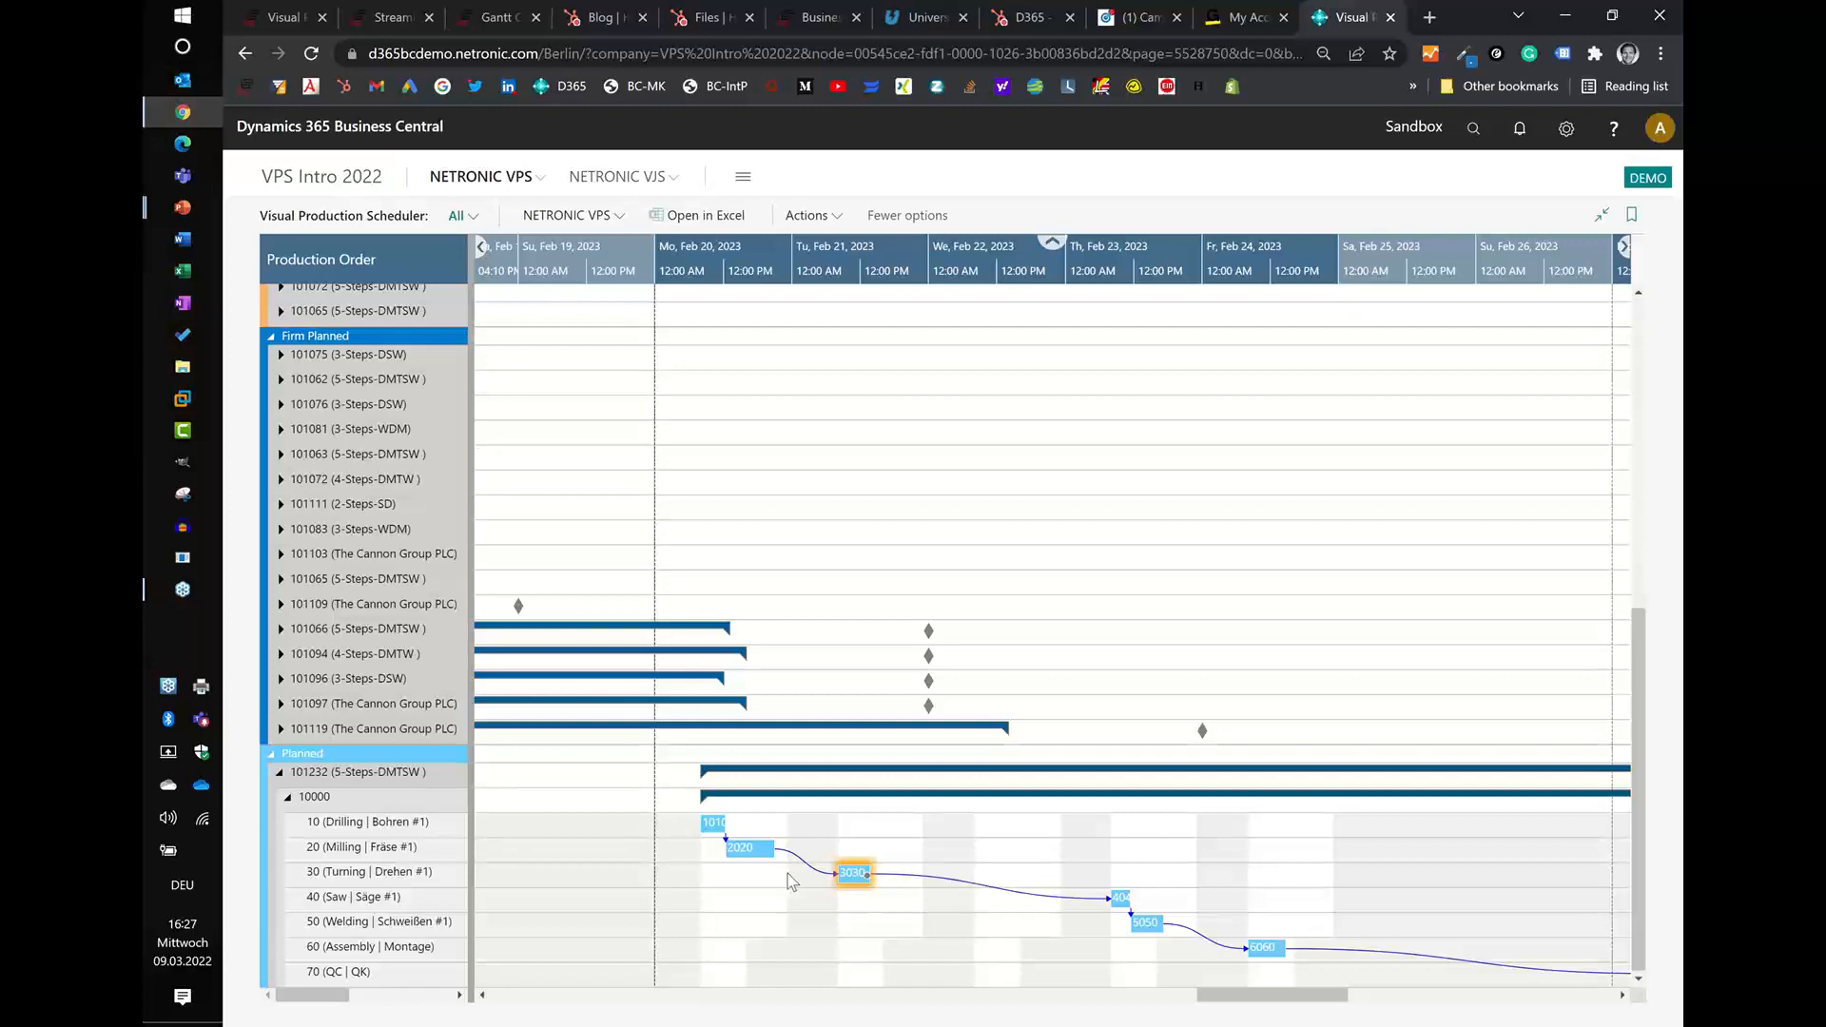
pyautogui.click(850, 897)
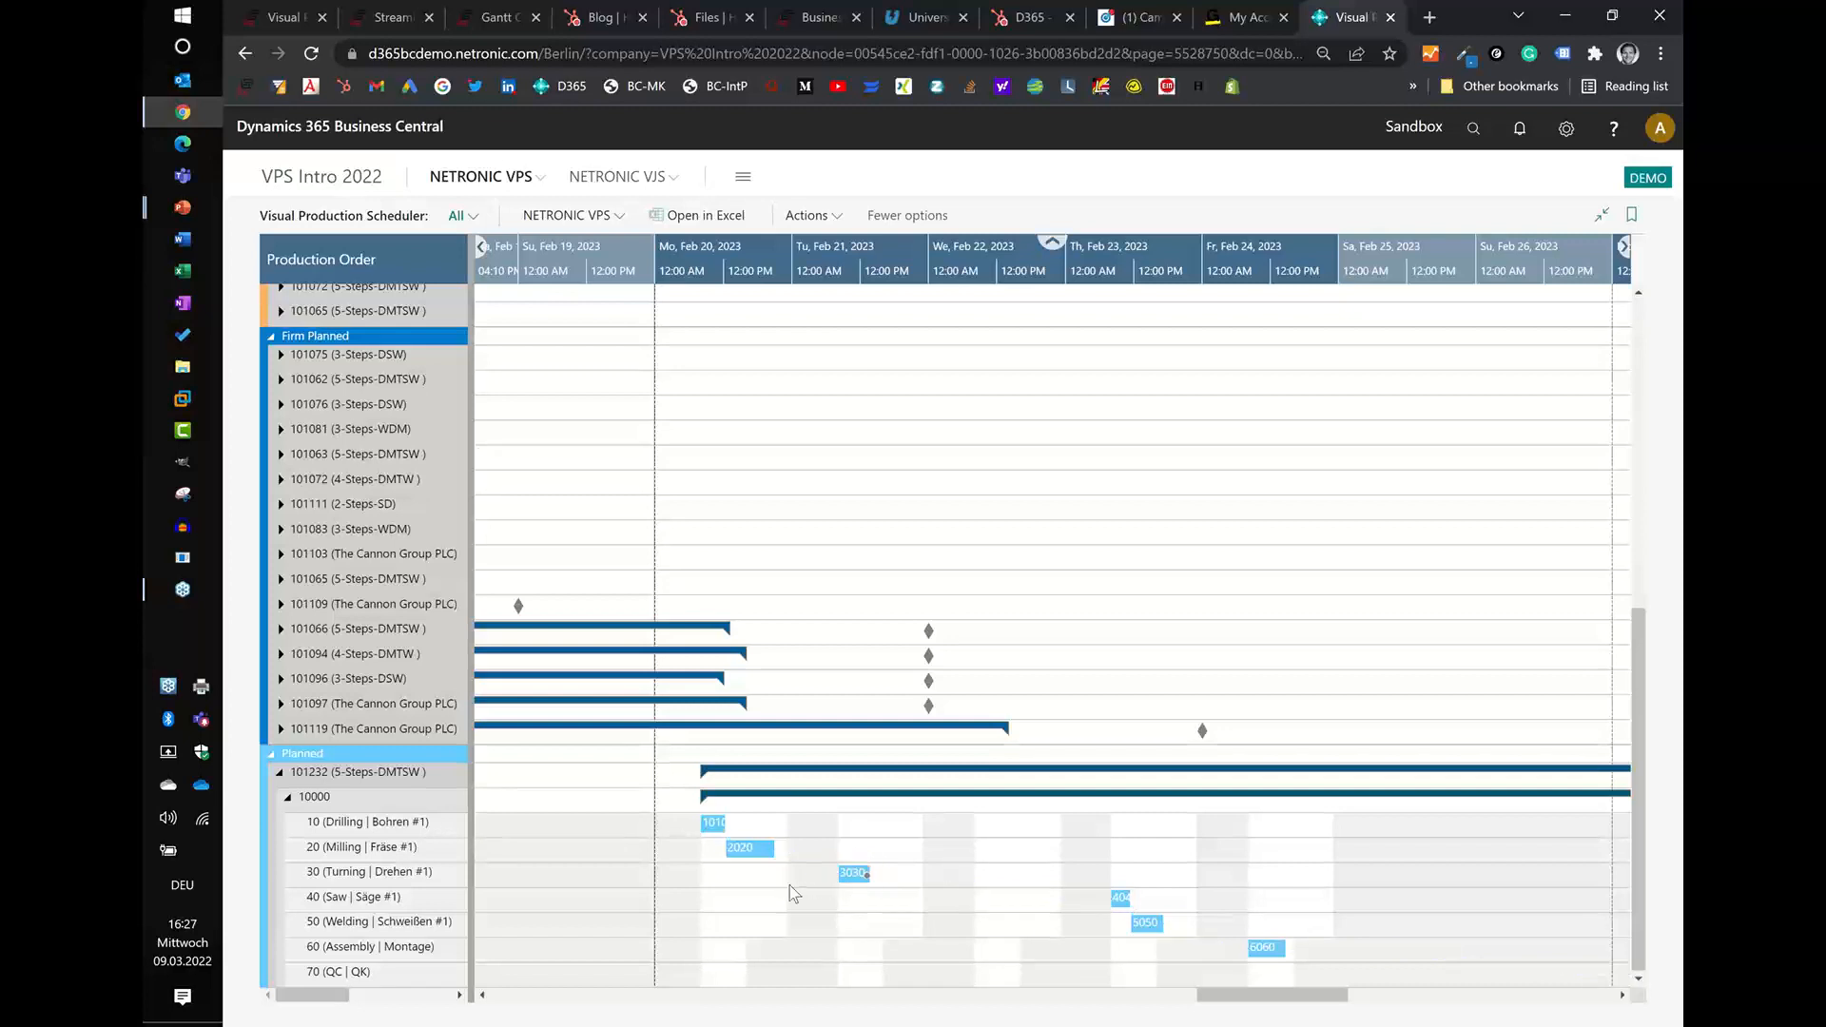
# - Restore operation 30 (Turning) of the planned 5-Steps-DMTSW order to its initial values
pyautogui.click(853, 873)
pyautogui.rightClick(853, 873)
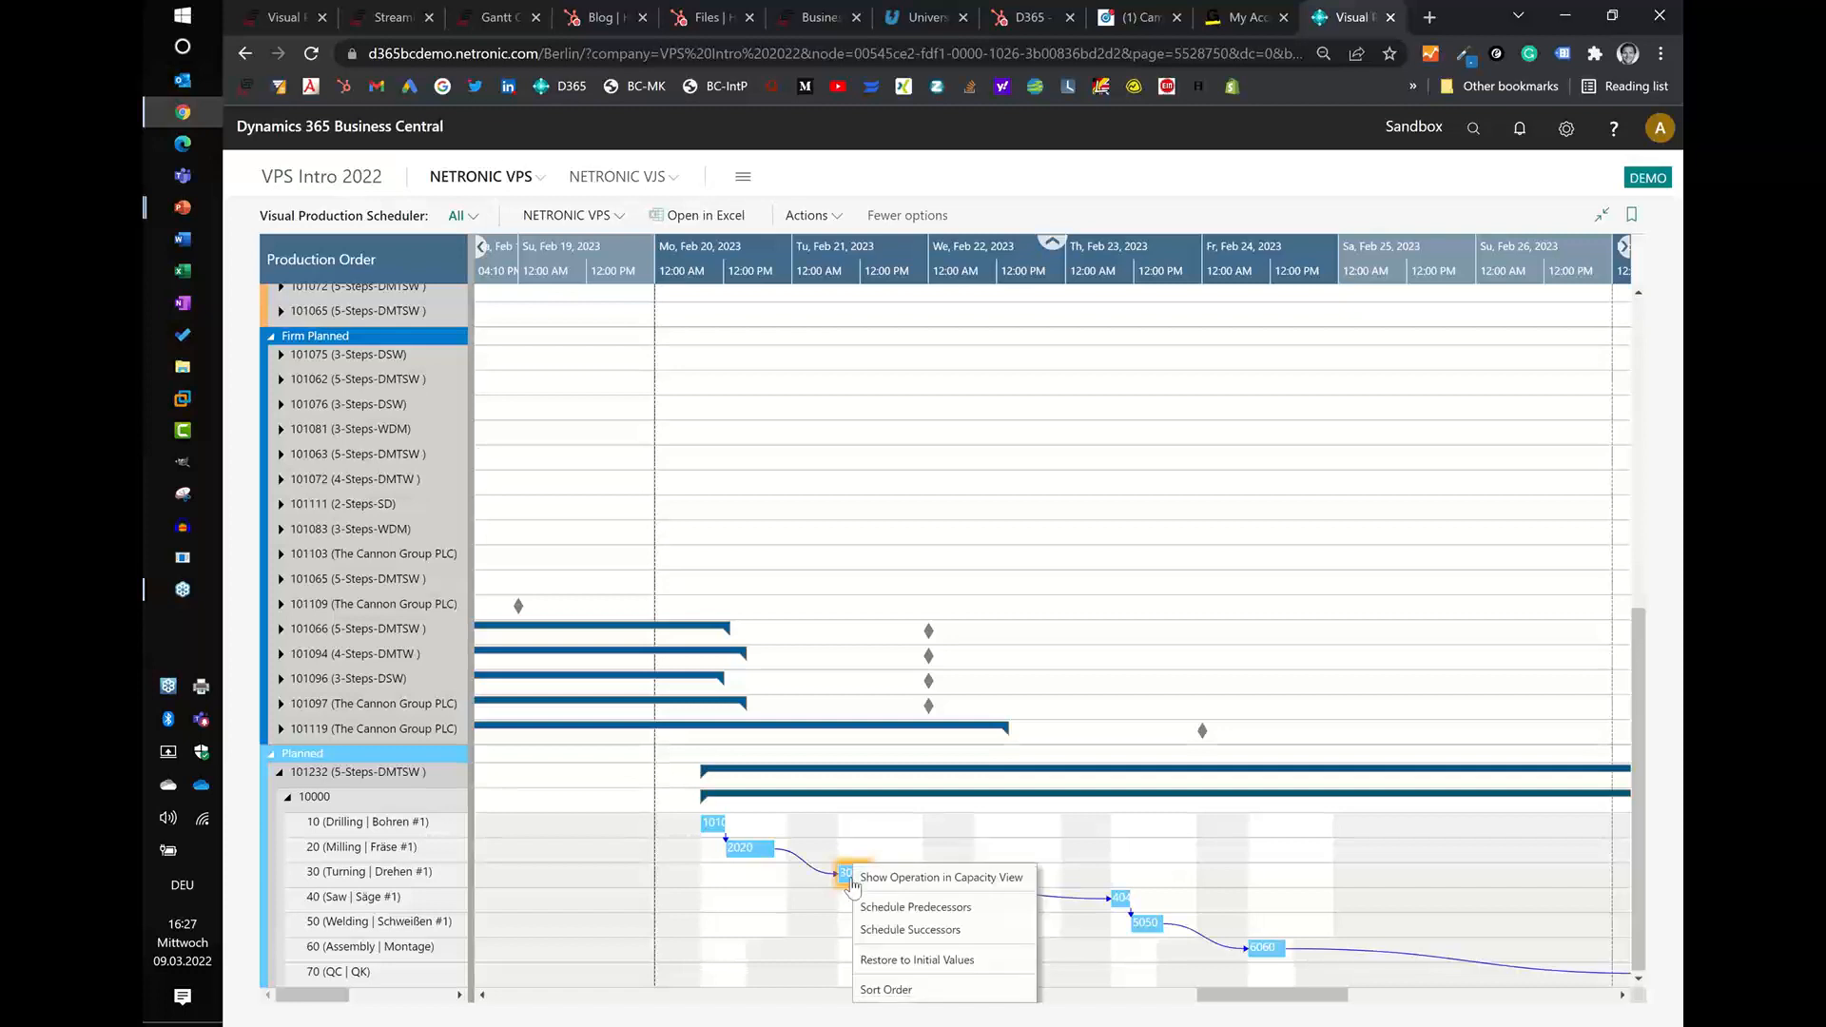
pyautogui.click(877, 955)
pyautogui.moveTo(838, 873); pyautogui.dragTo(776, 882)
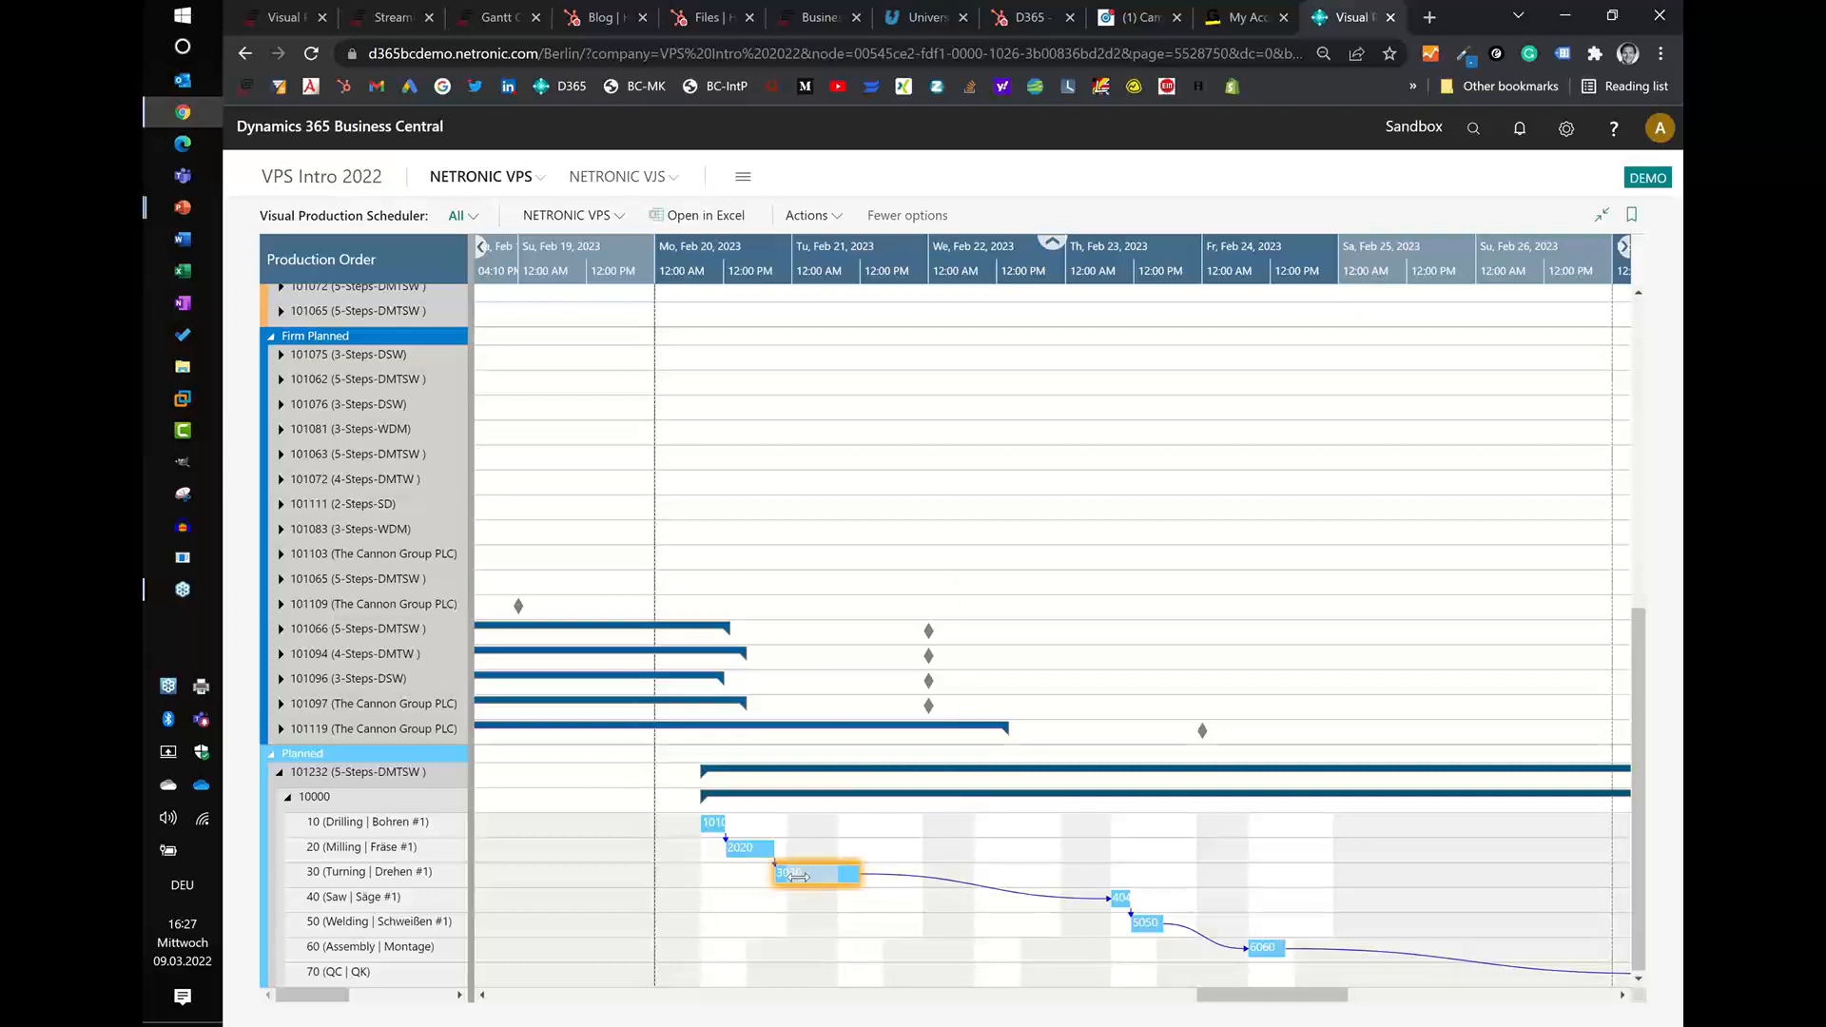
# - Reschedule operation 30 (Turning) to start on February 21, 2023, at 8:00 AM and show its routing line details
pyautogui.moveTo(795, 874); pyautogui.dragTo(853, 885)
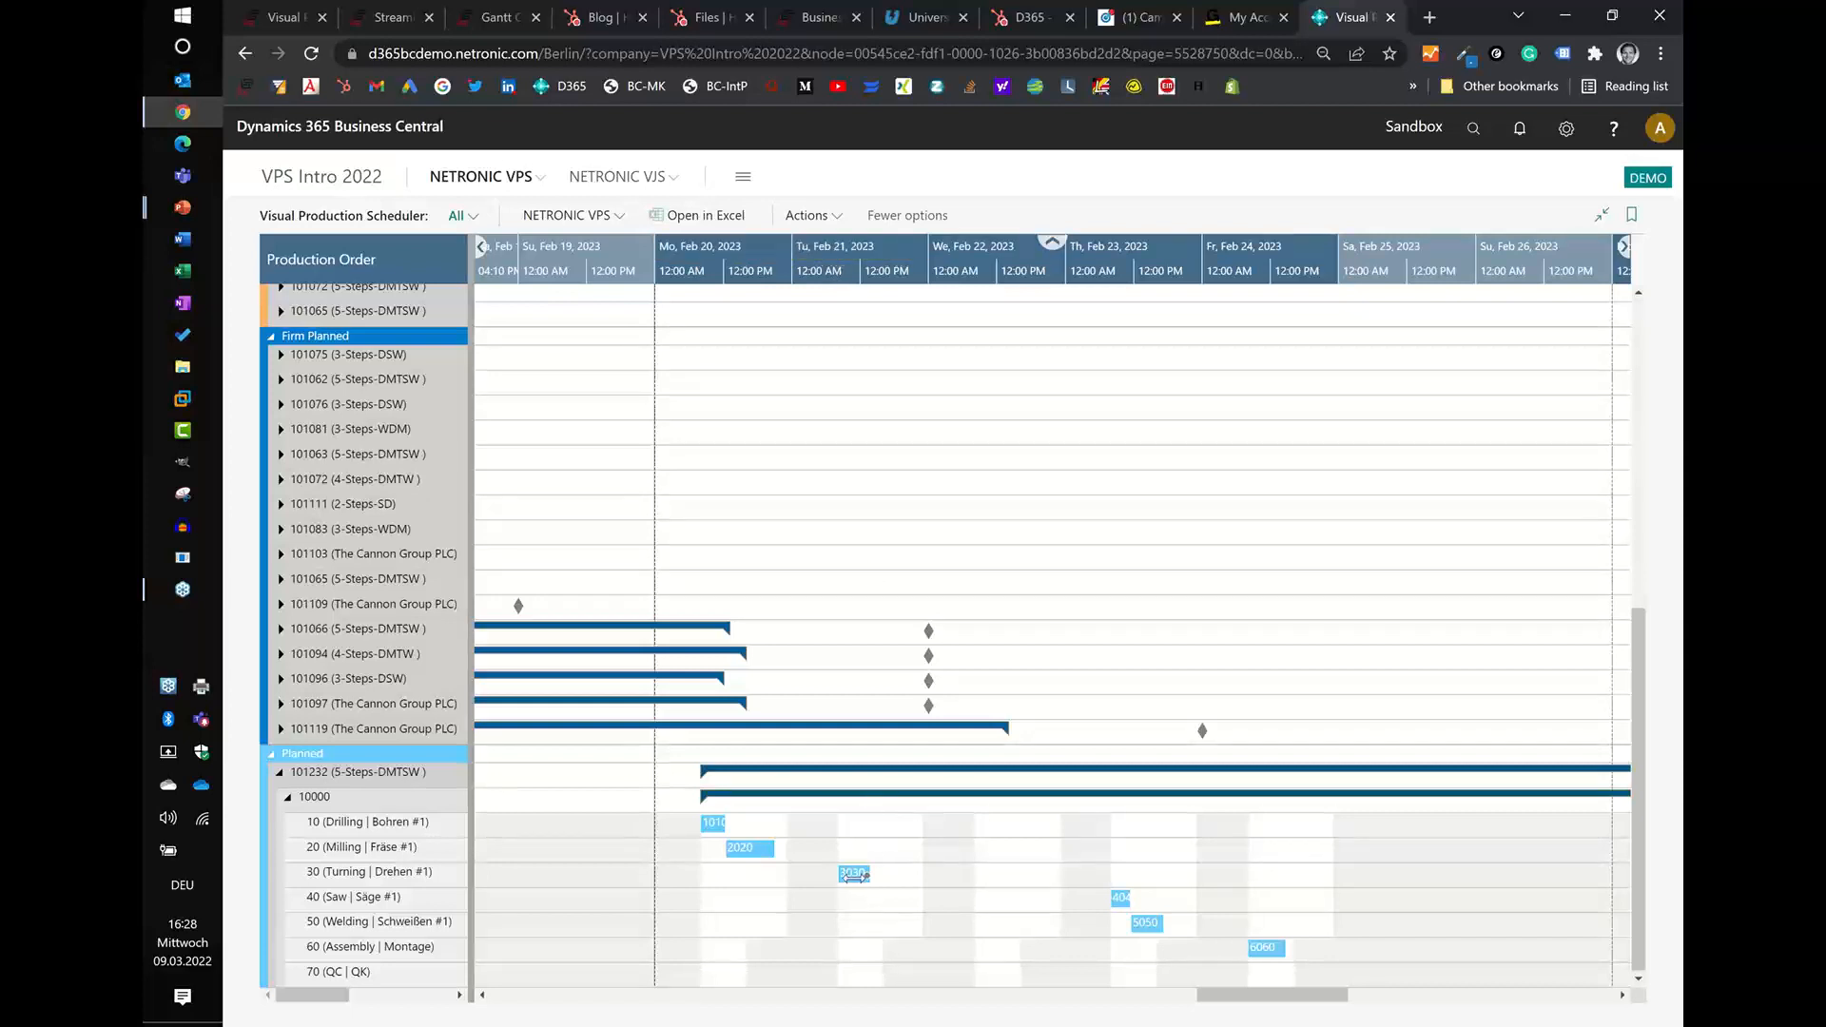
pyautogui.moveTo(853, 874)
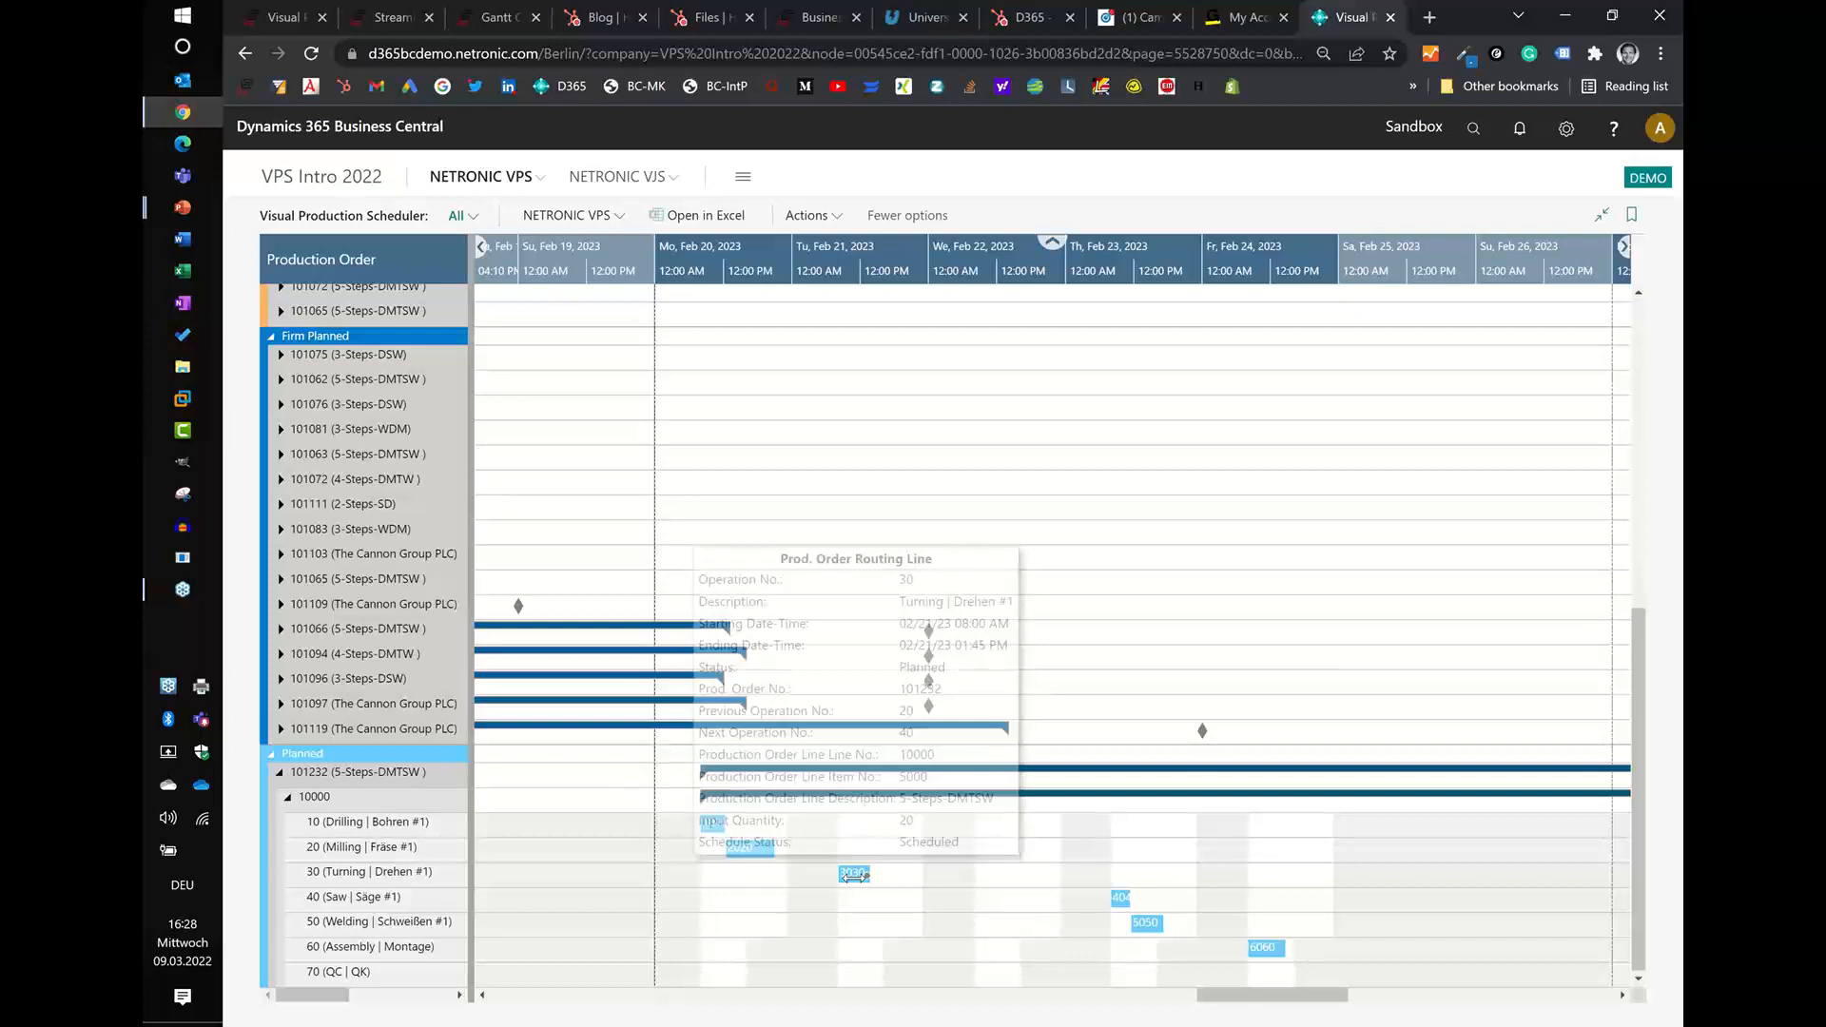
# - Open the planned 5-Steps-DMTSW order's routing, compare the dates of operations 20 and 30, and return to the schedule
pyautogui.doubleClick(852, 875)
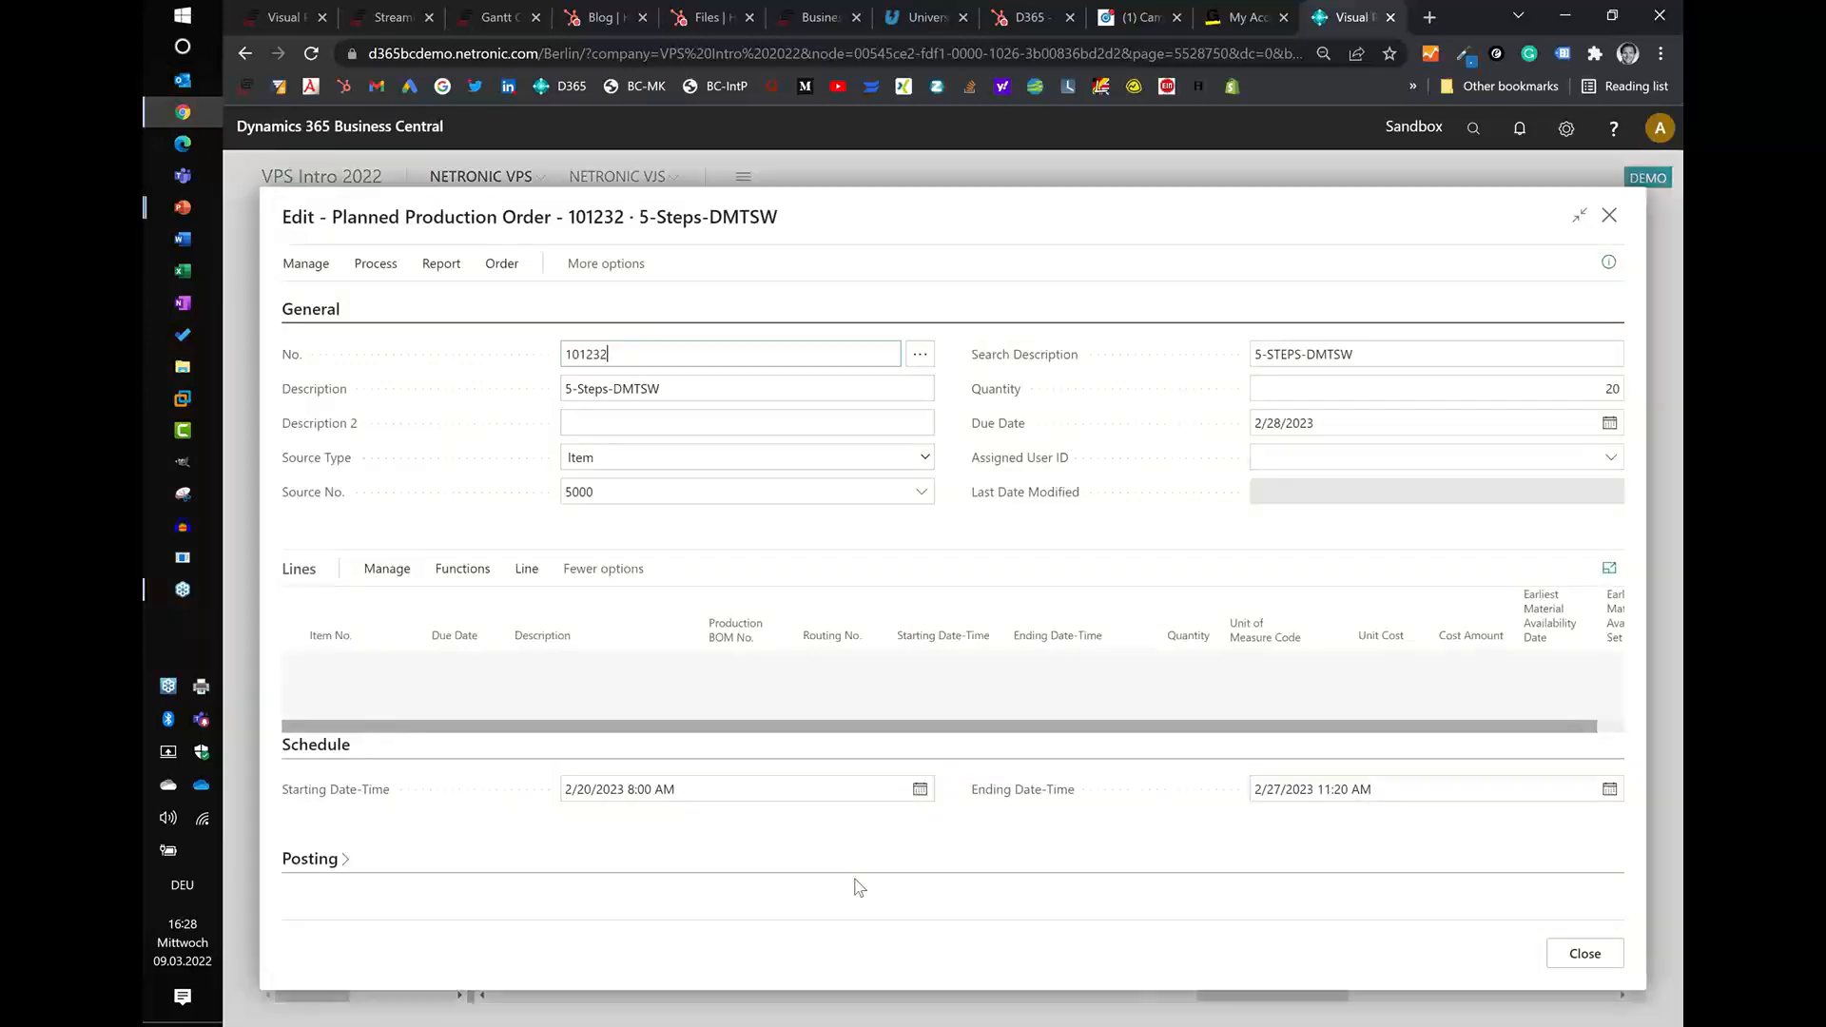
pyautogui.click(528, 570)
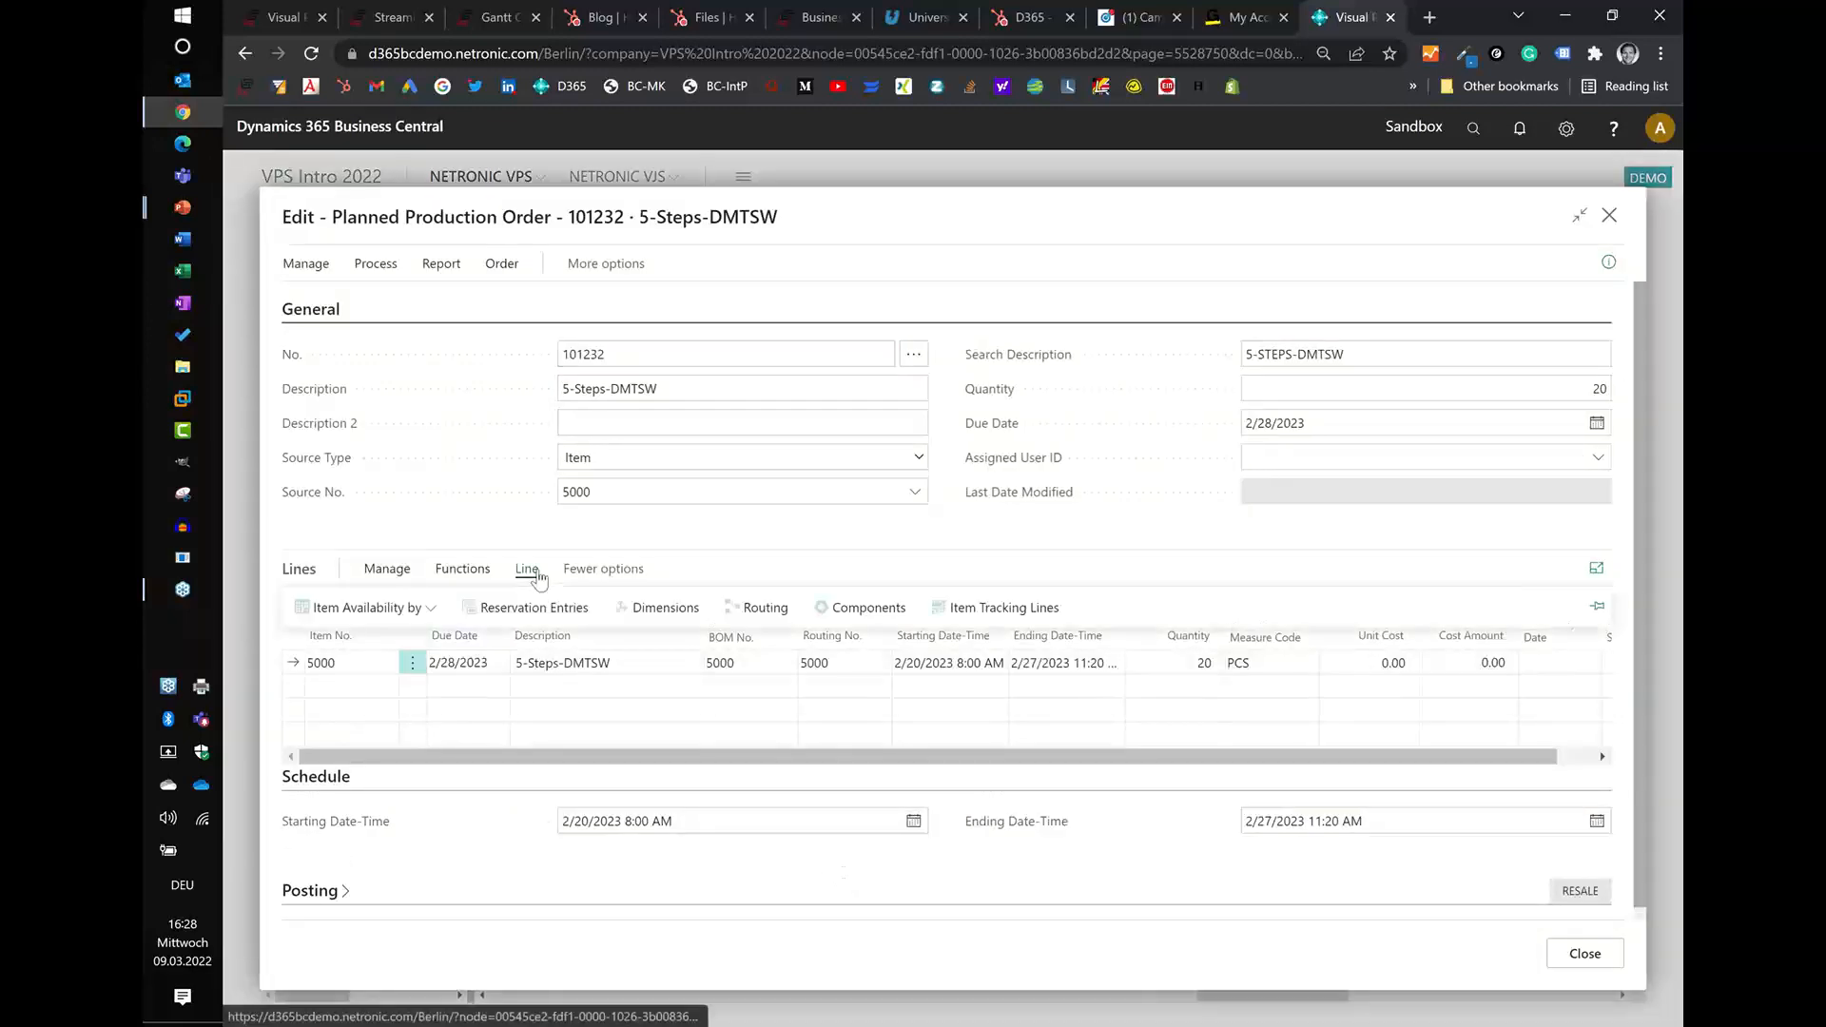
pyautogui.click(749, 620)
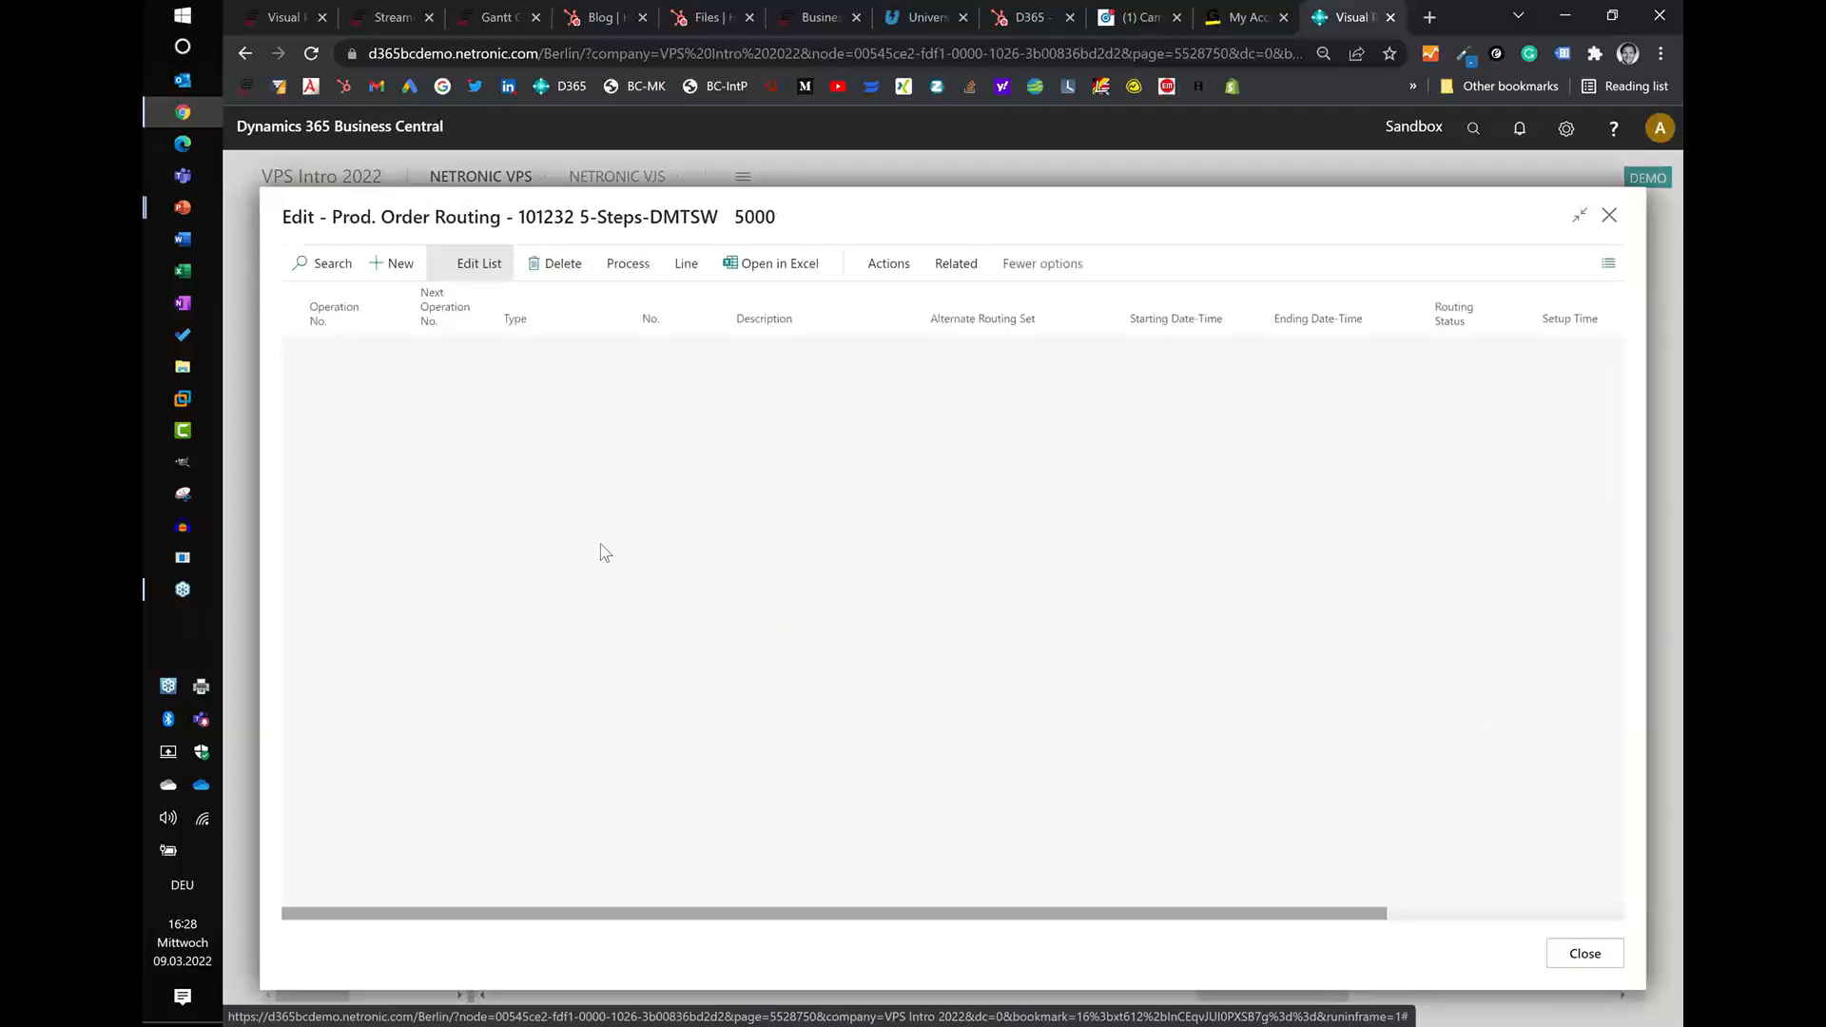
pyautogui.click(297, 375)
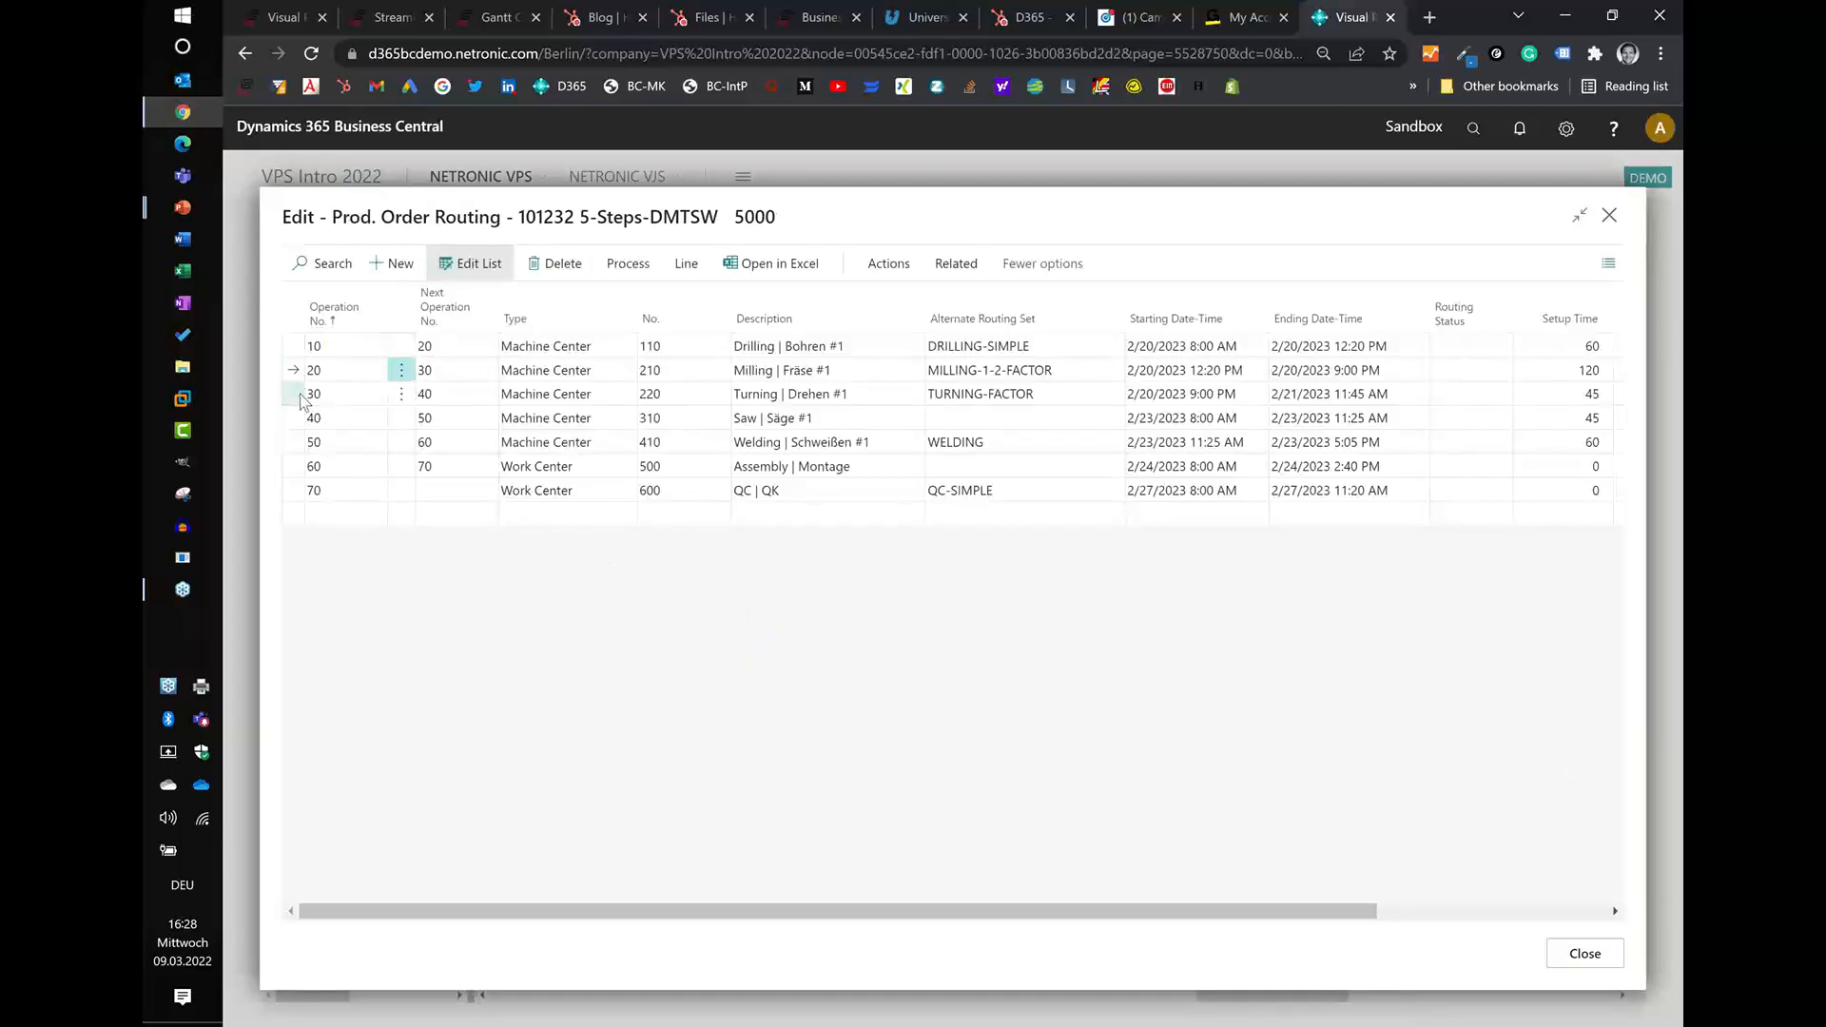
pyautogui.click(303, 398)
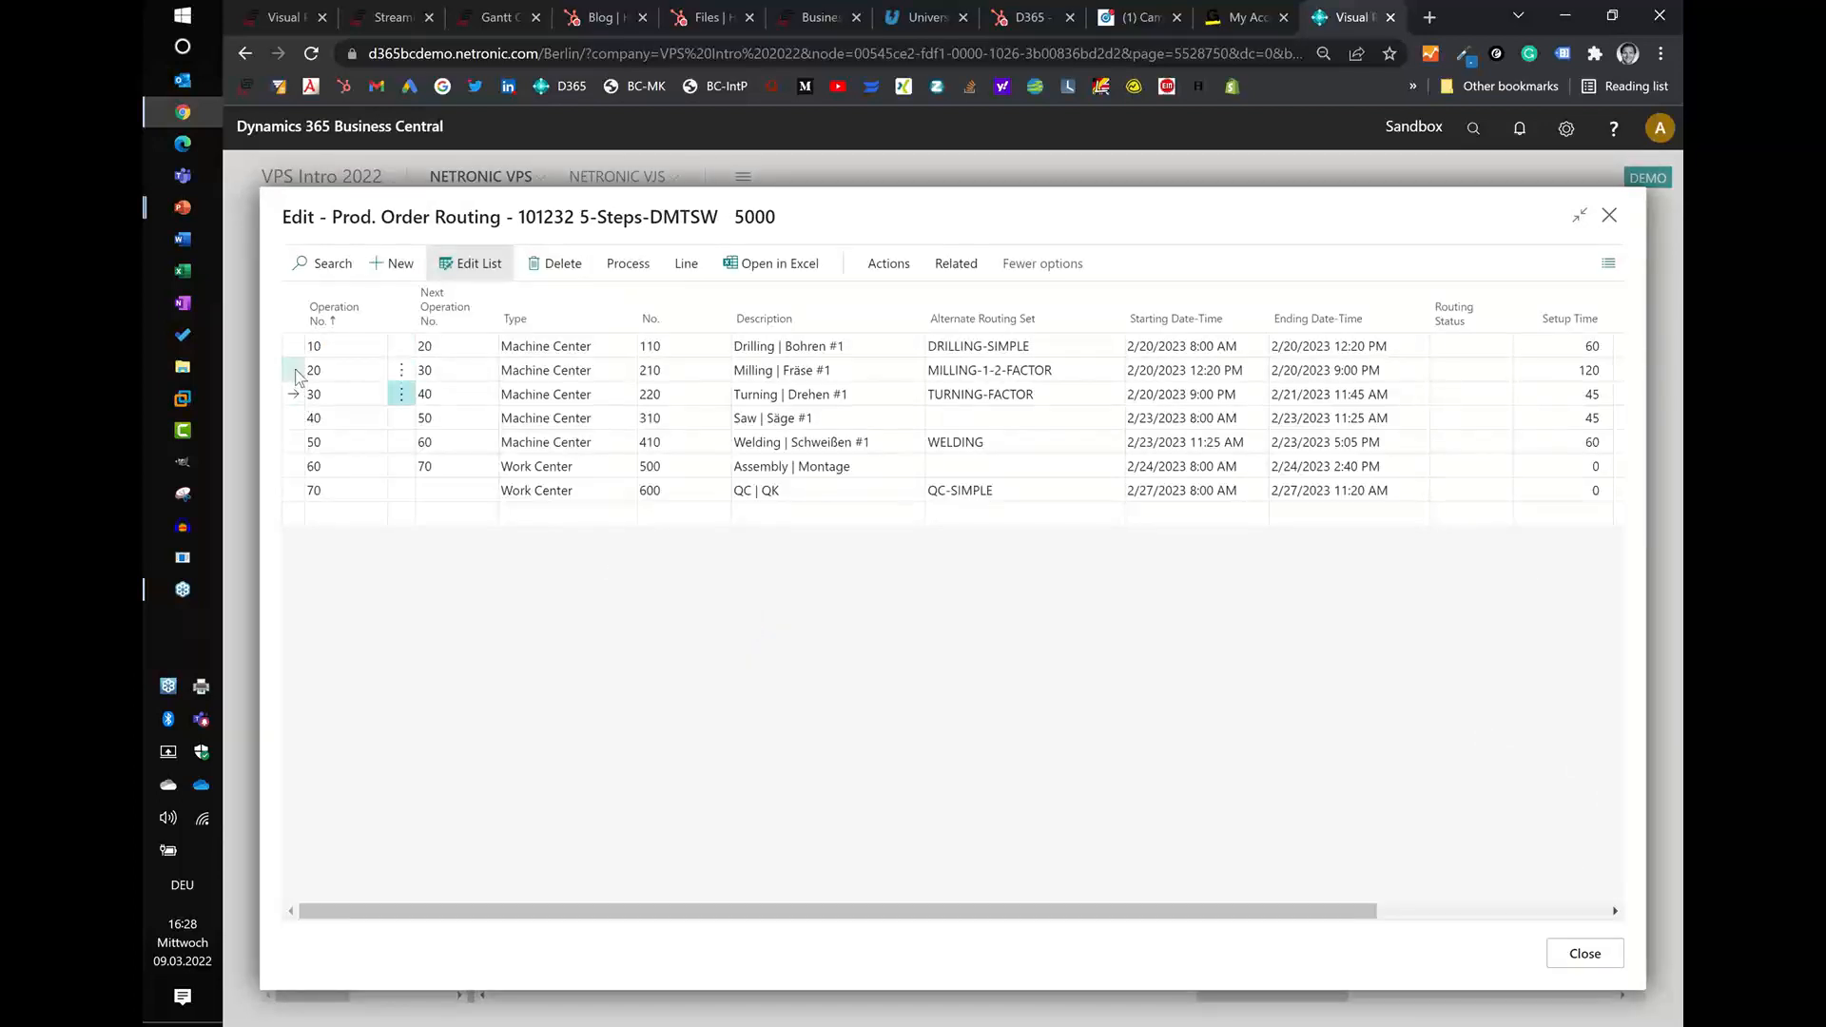
pyautogui.click(299, 371)
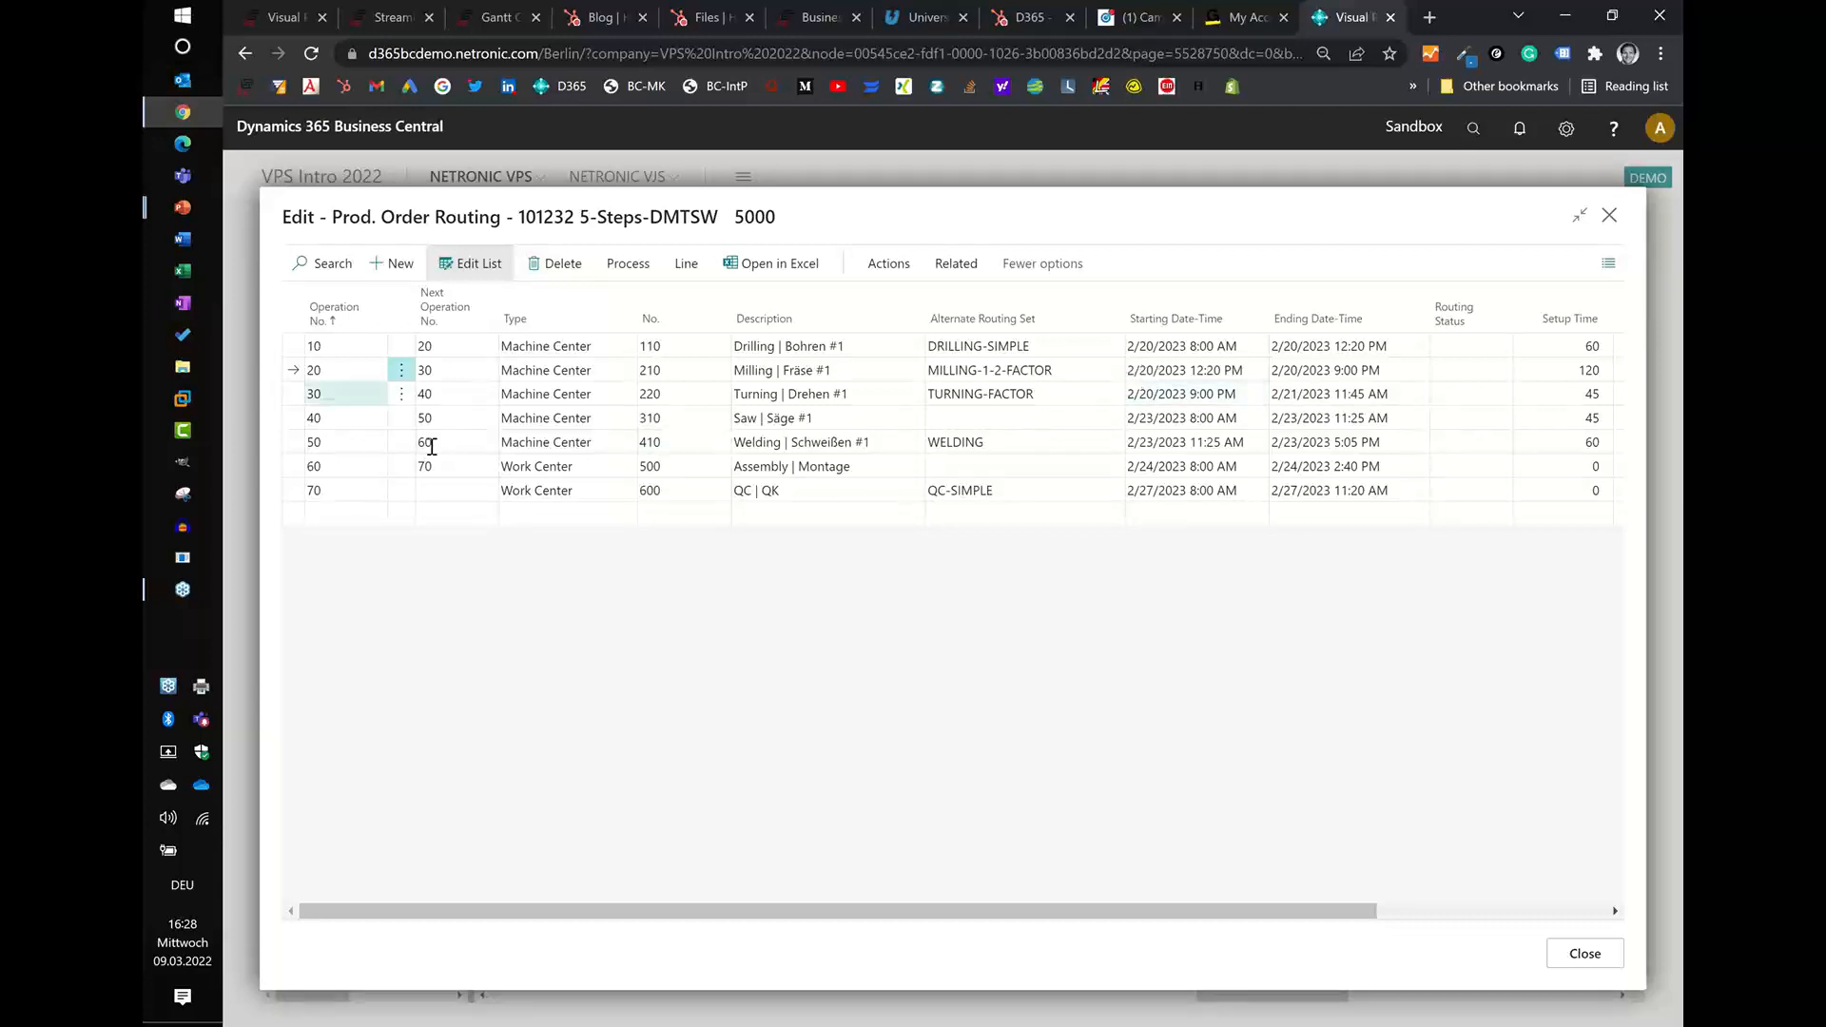
pyautogui.click(1571, 963)
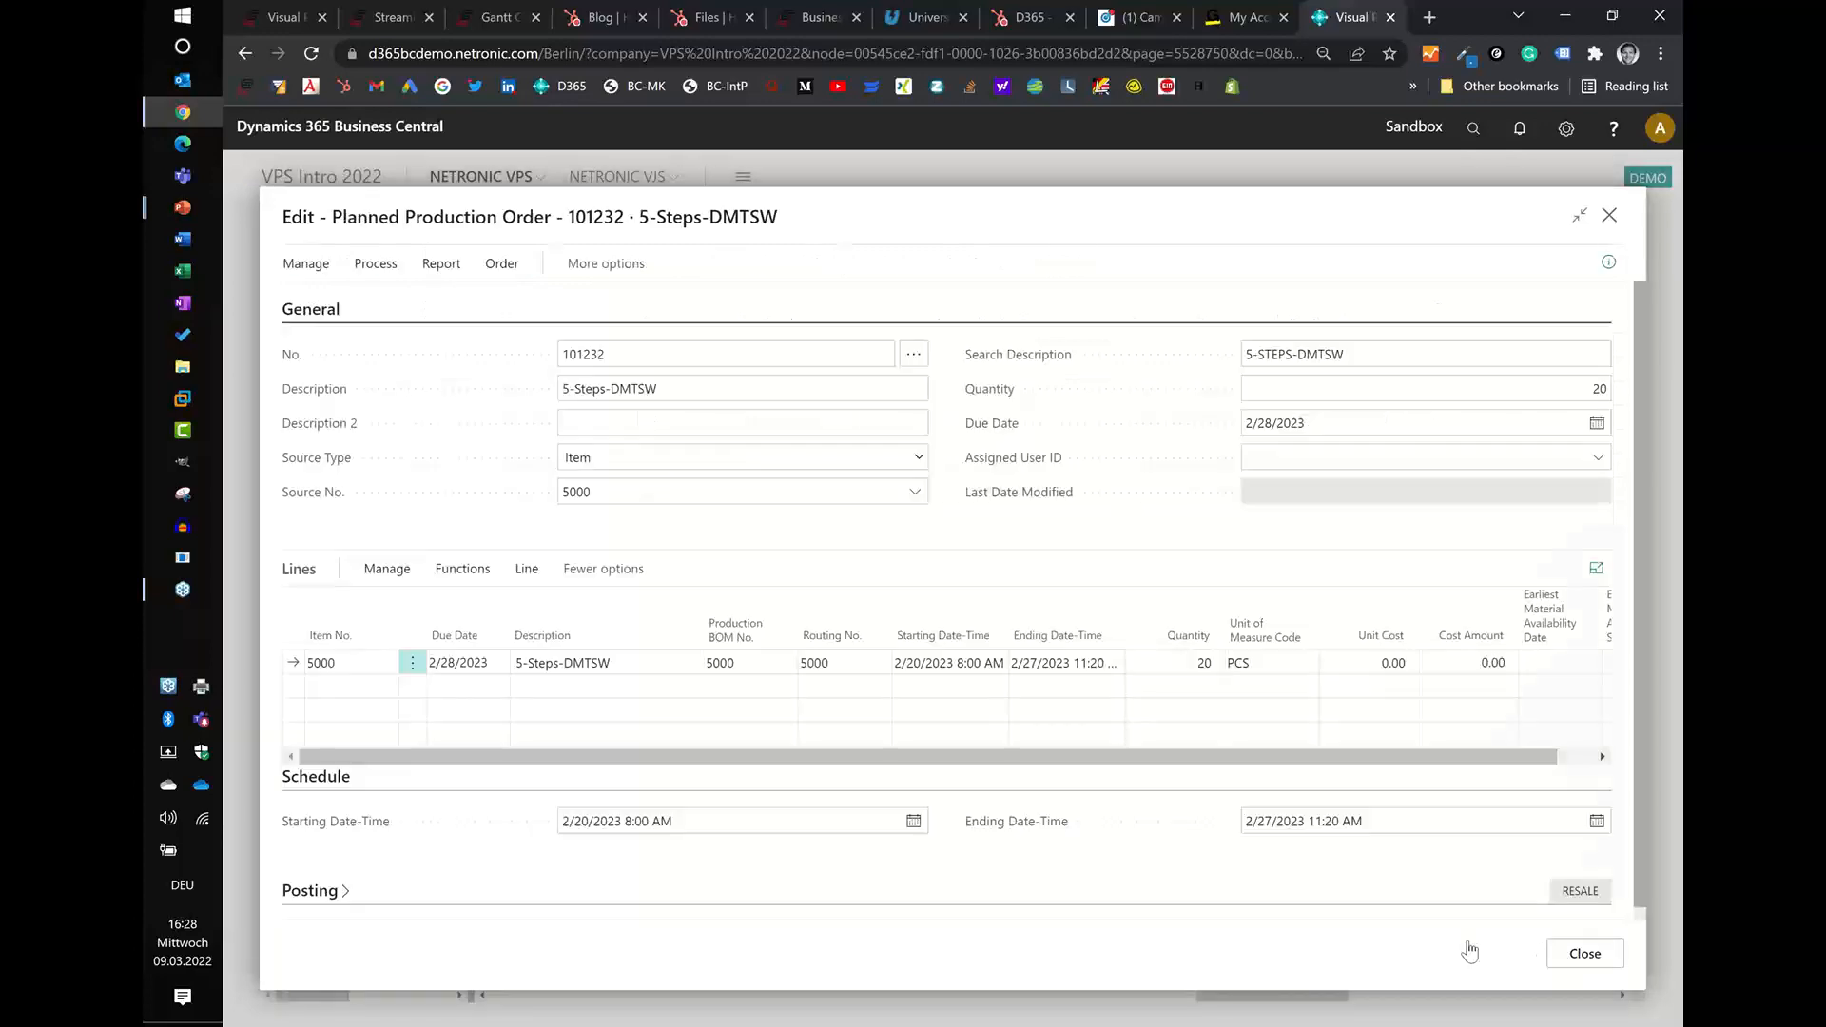
pyautogui.click(1578, 966)
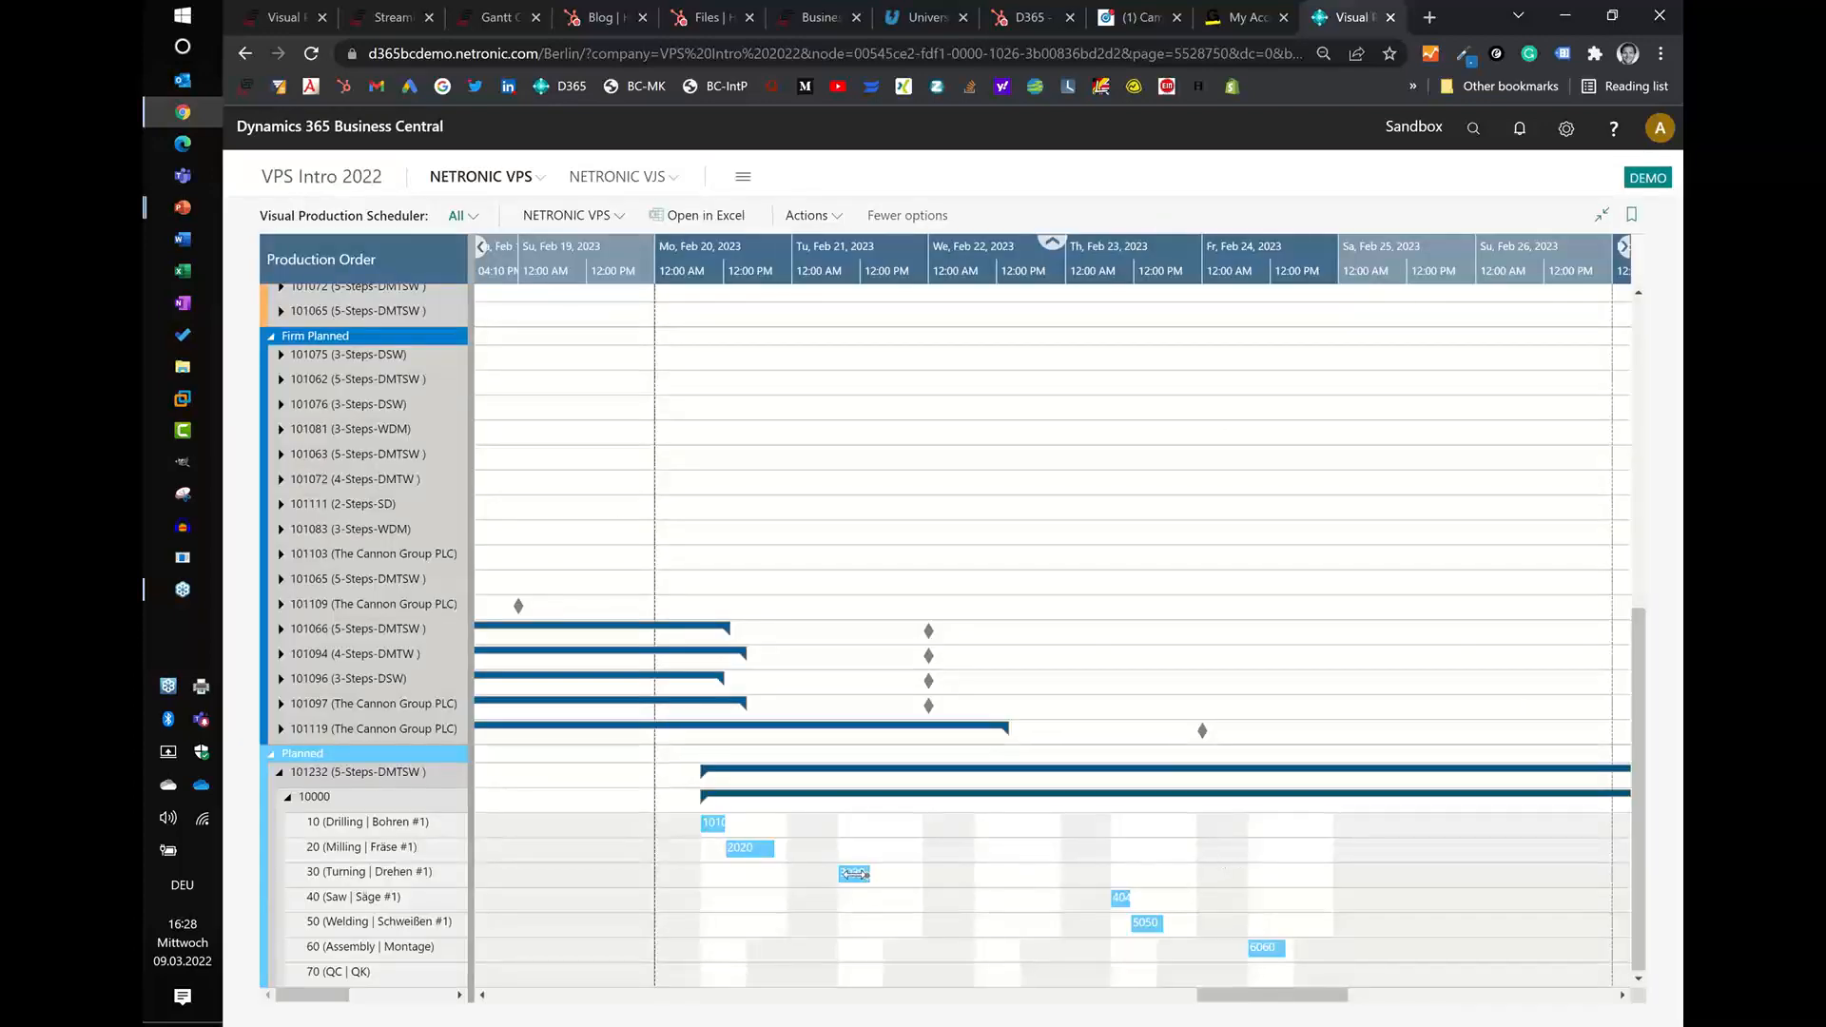
# - Save the production schedule with the moved operation 30 (Turning)
pyautogui.click(854, 873)
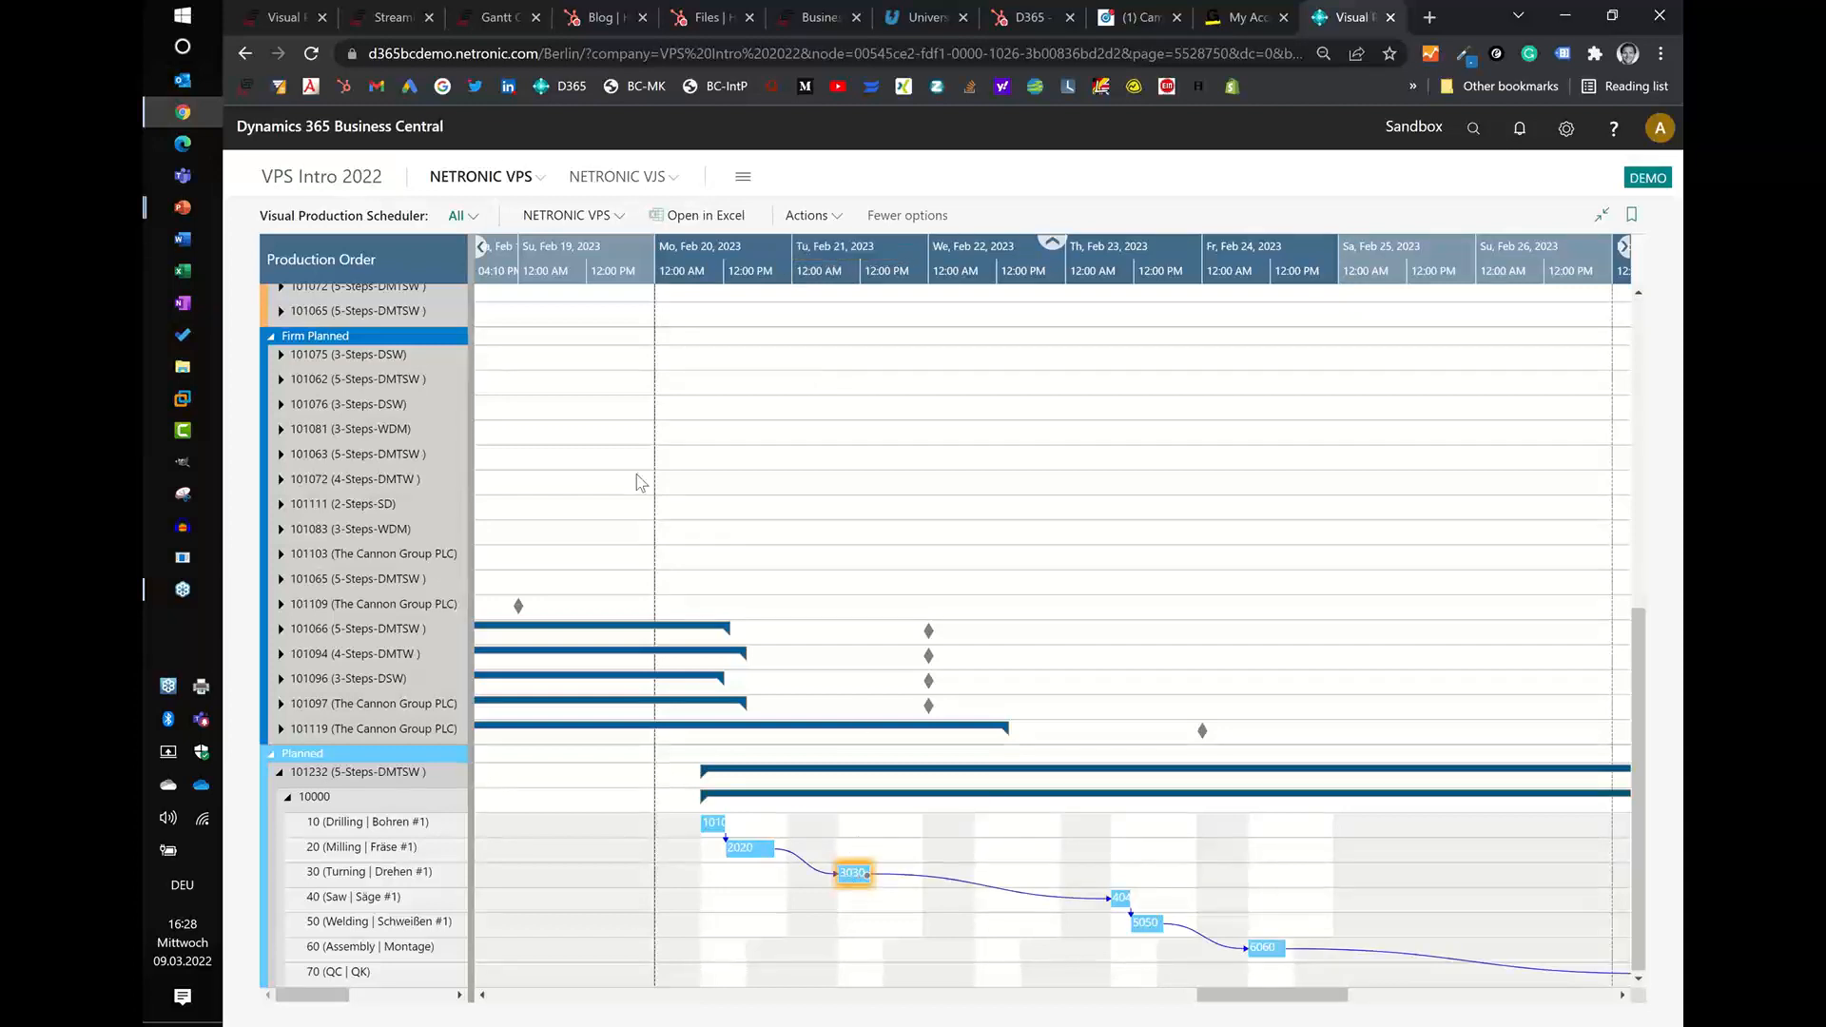
pyautogui.click(549, 221)
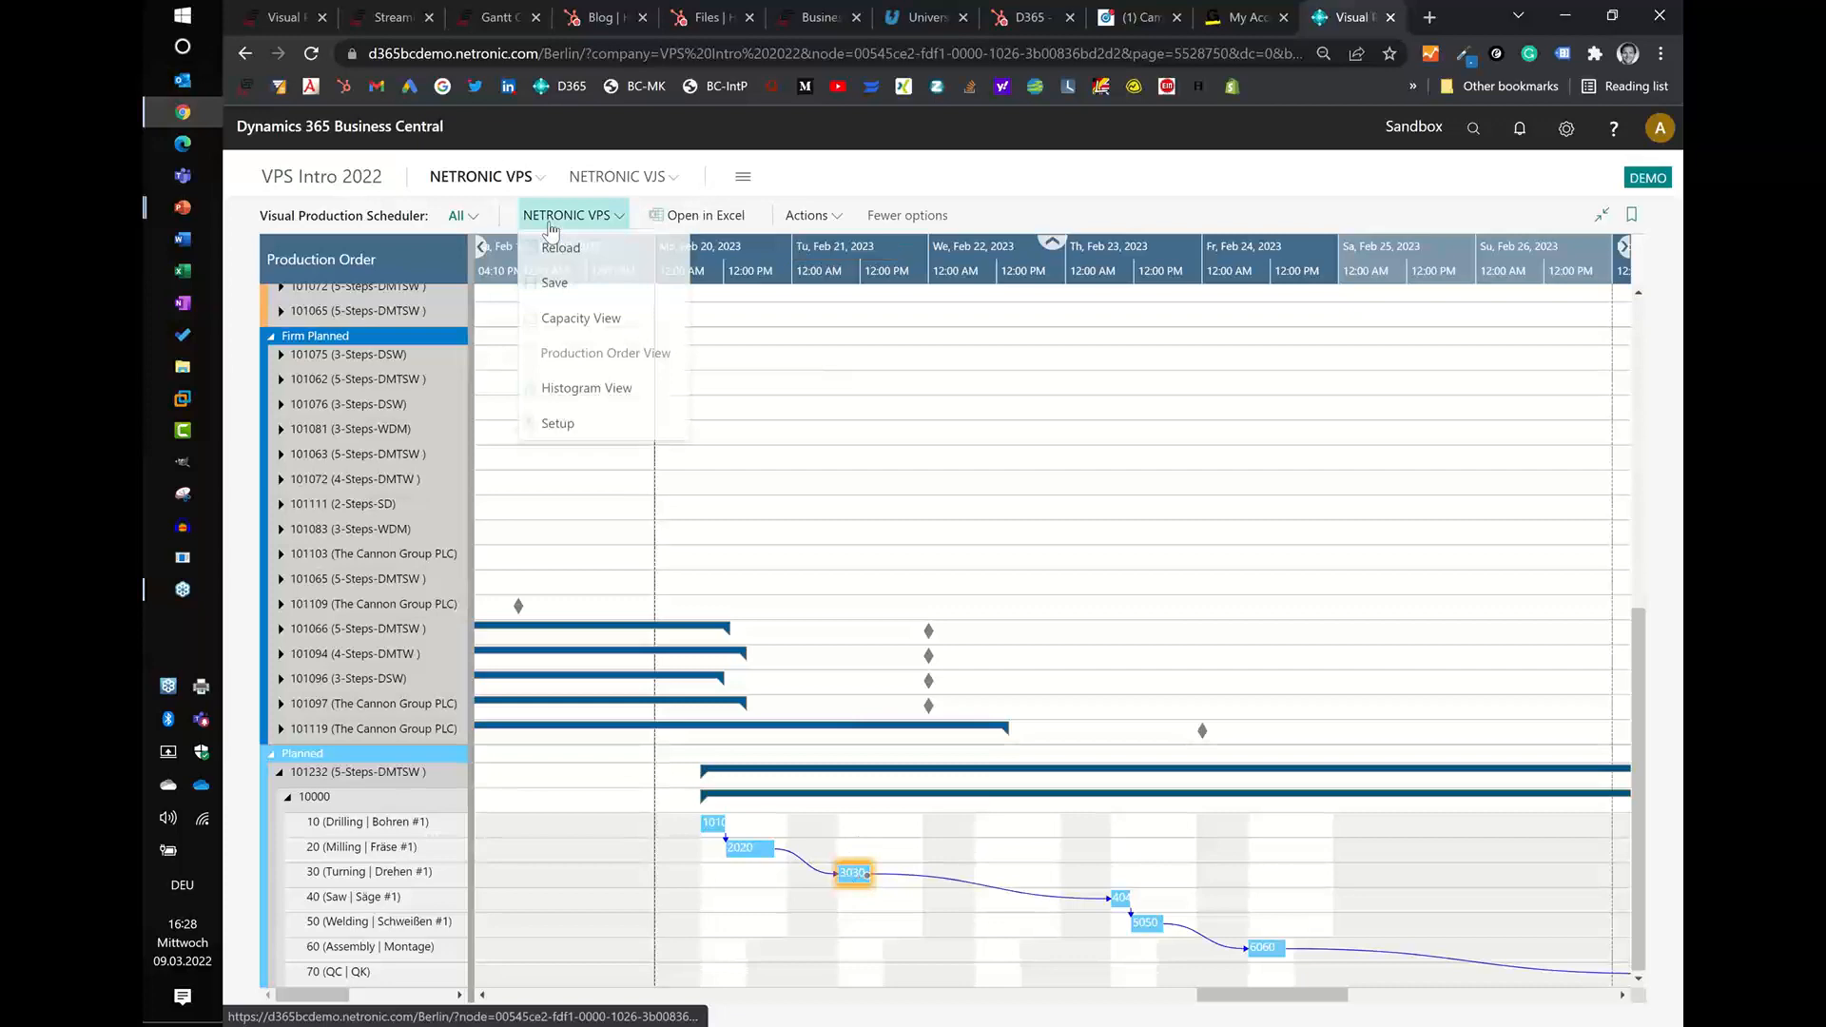
pyautogui.click(556, 286)
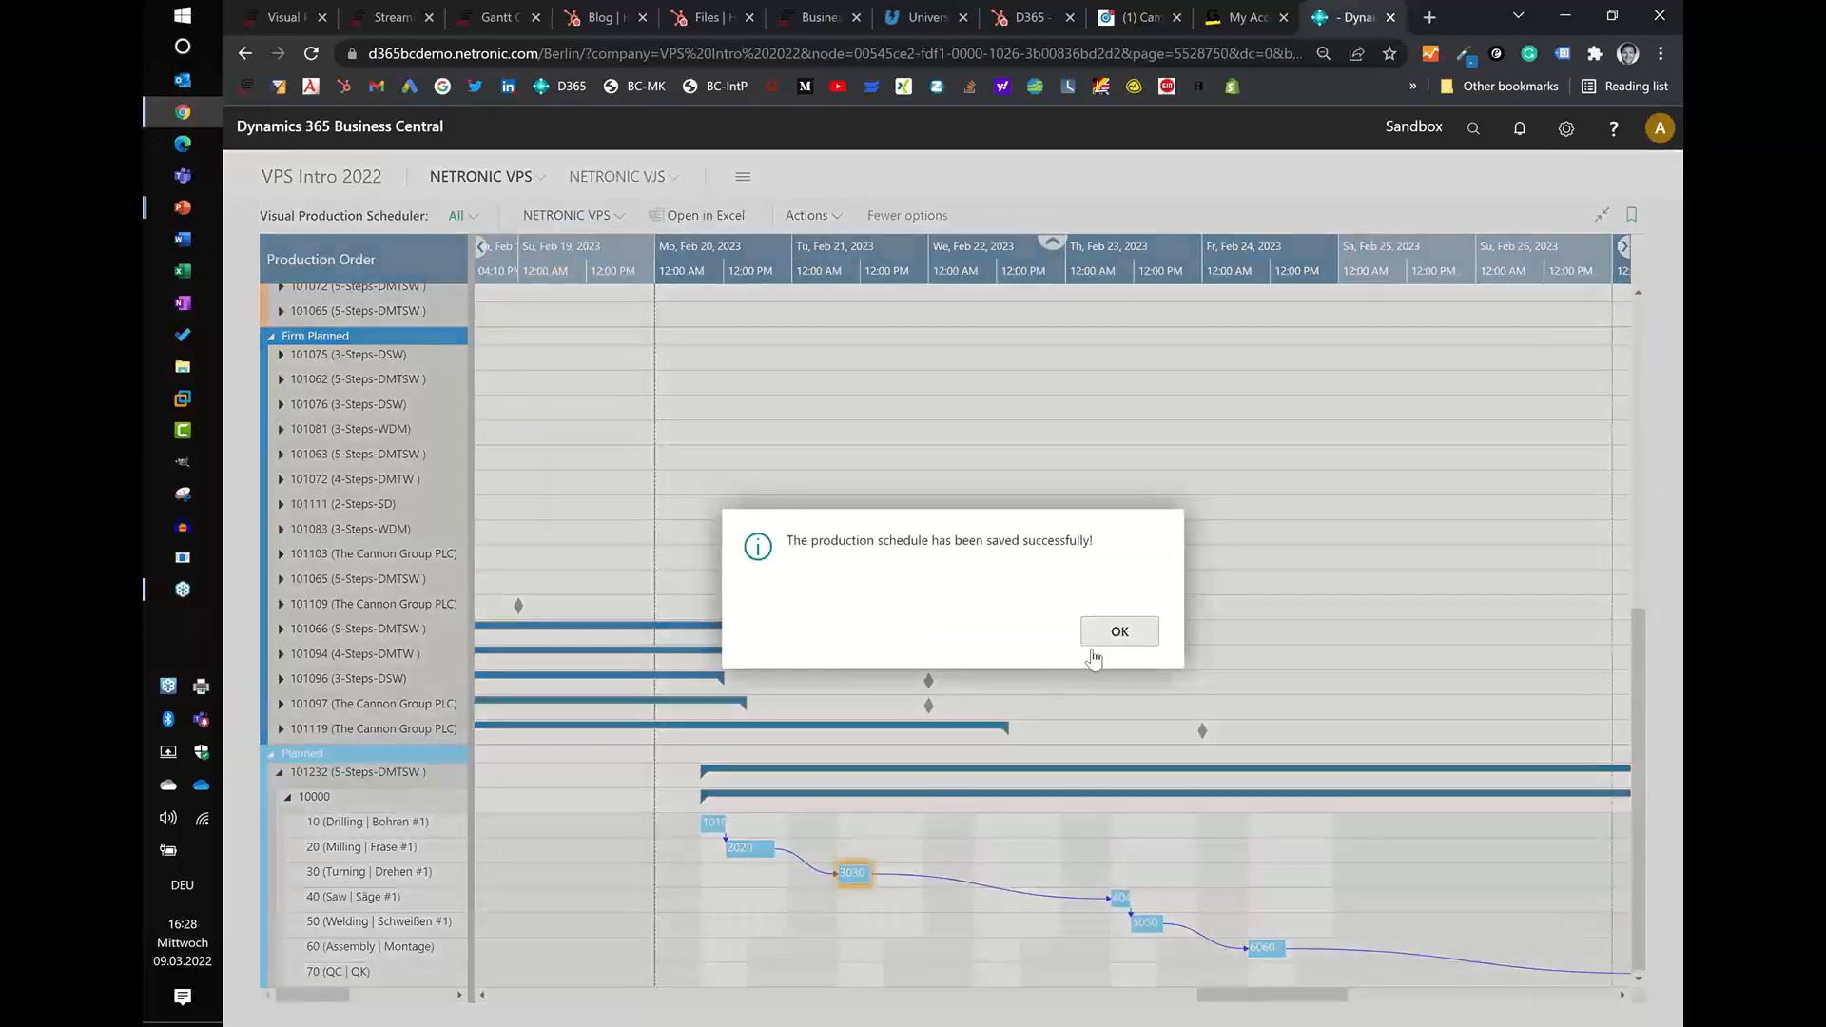
pyautogui.click(1093, 642)
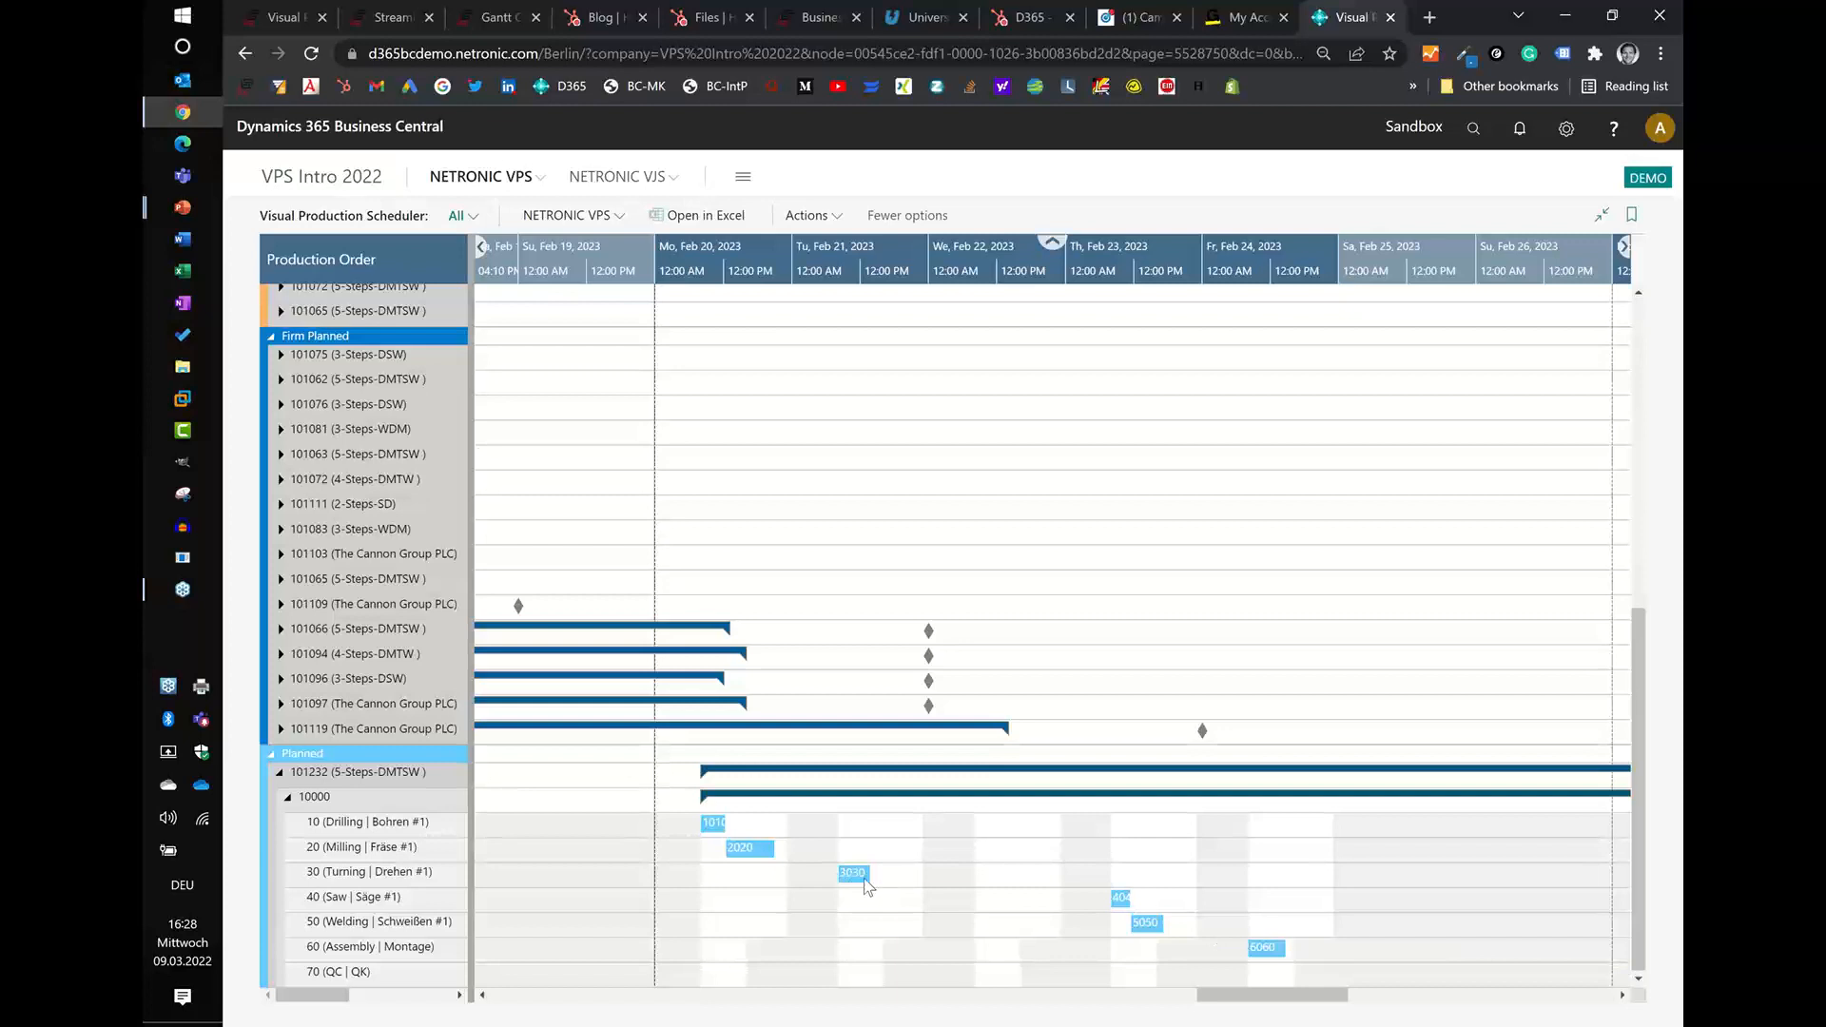
# - Reopen the planned order's routing, check operation 30's starting date-time after saving, and return to the schedule
pyautogui.click(853, 873)
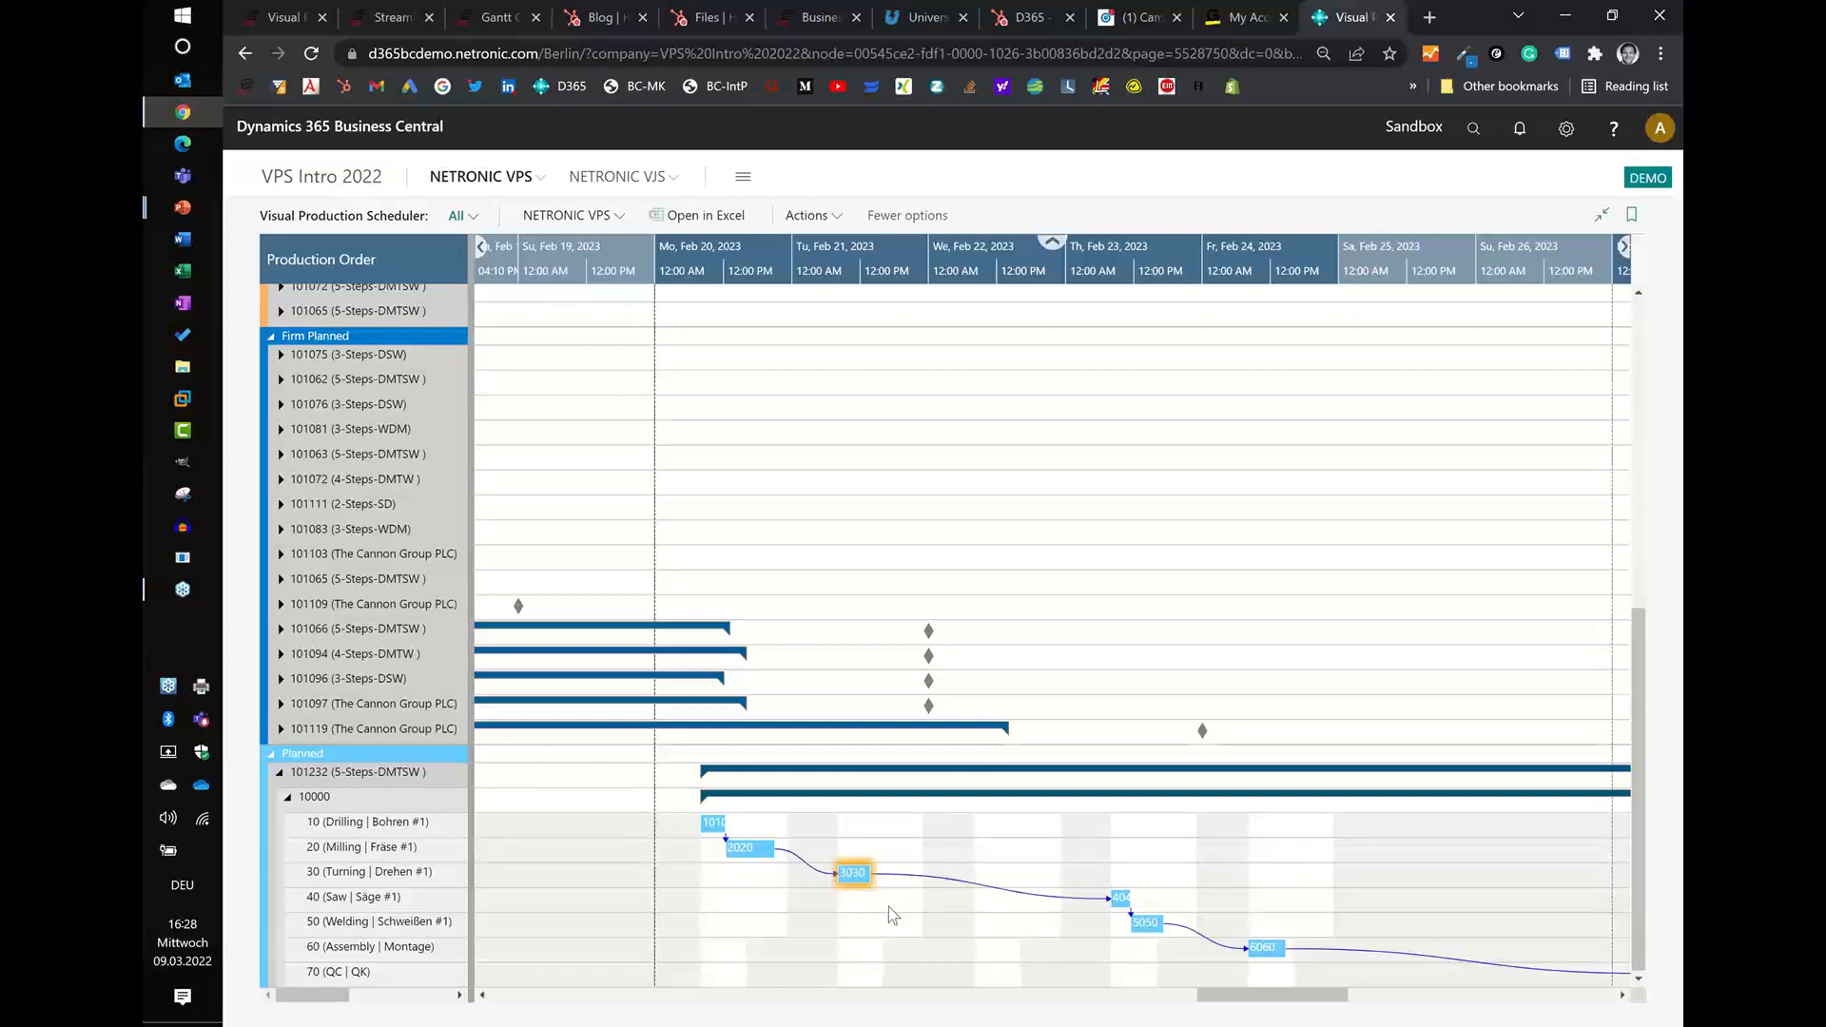
pyautogui.doubleClick(853, 872)
pyautogui.click(526, 571)
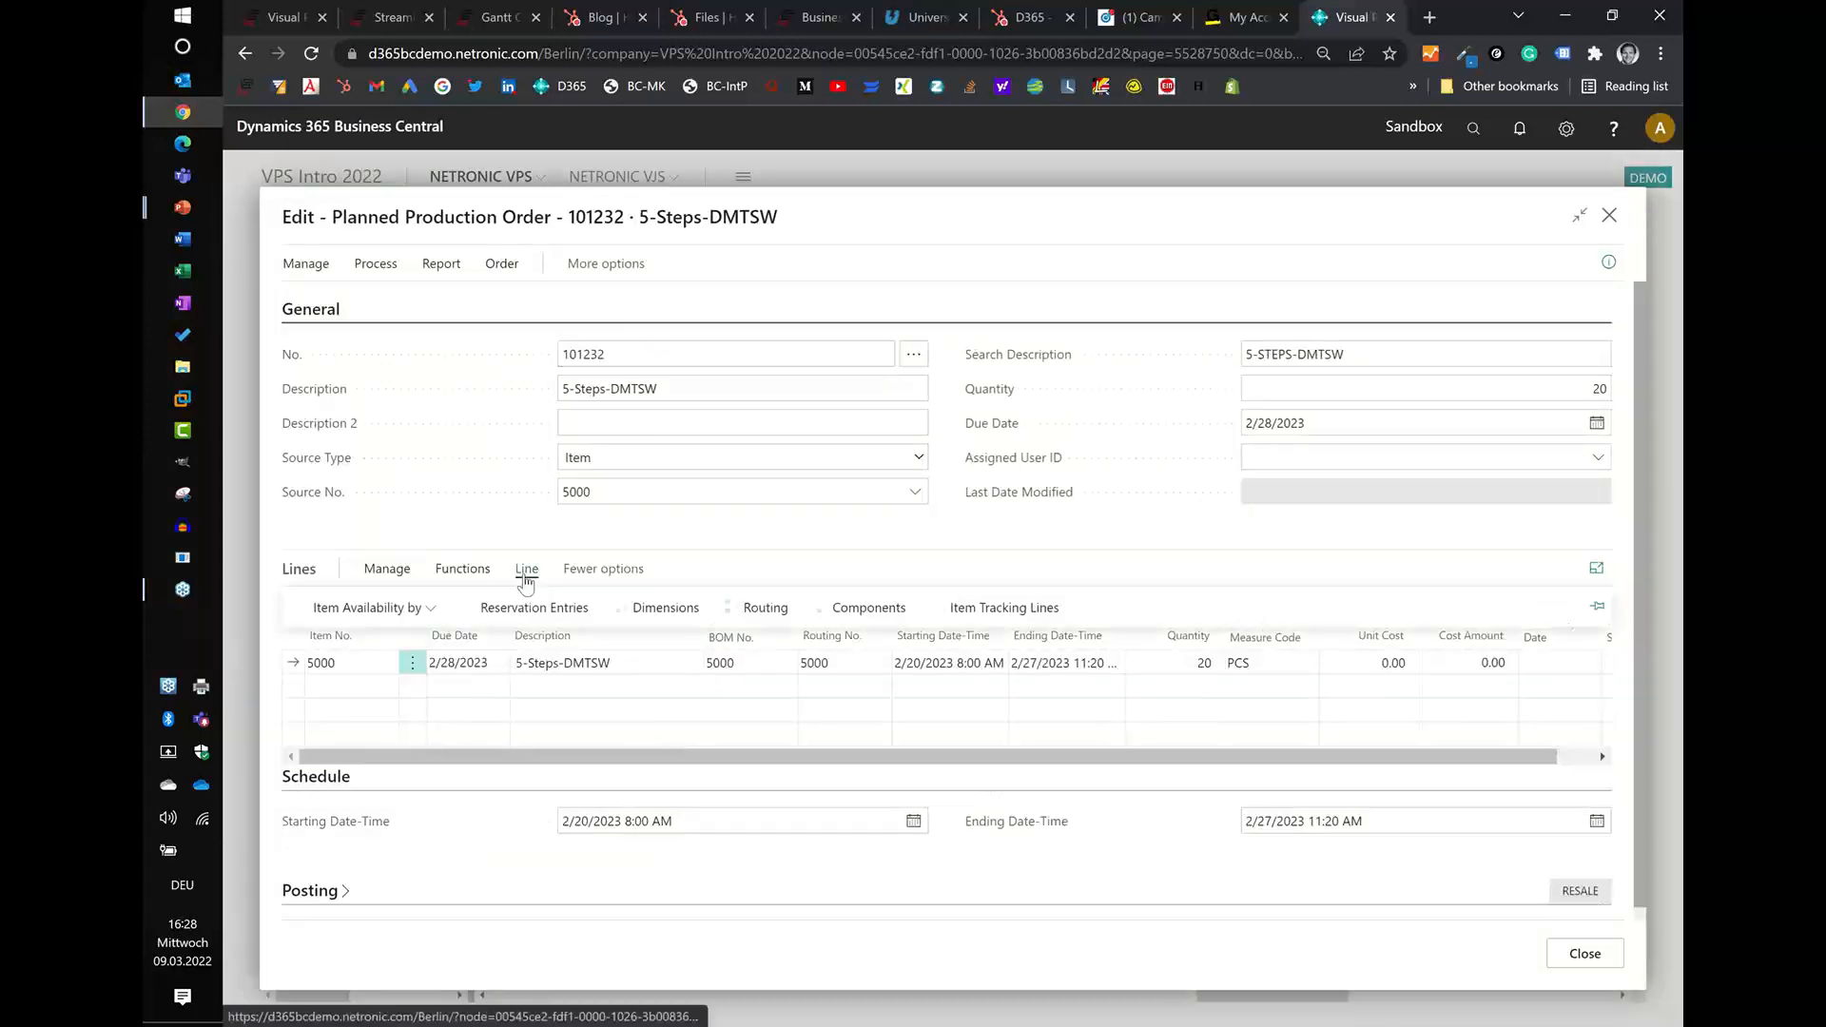
pyautogui.click(746, 612)
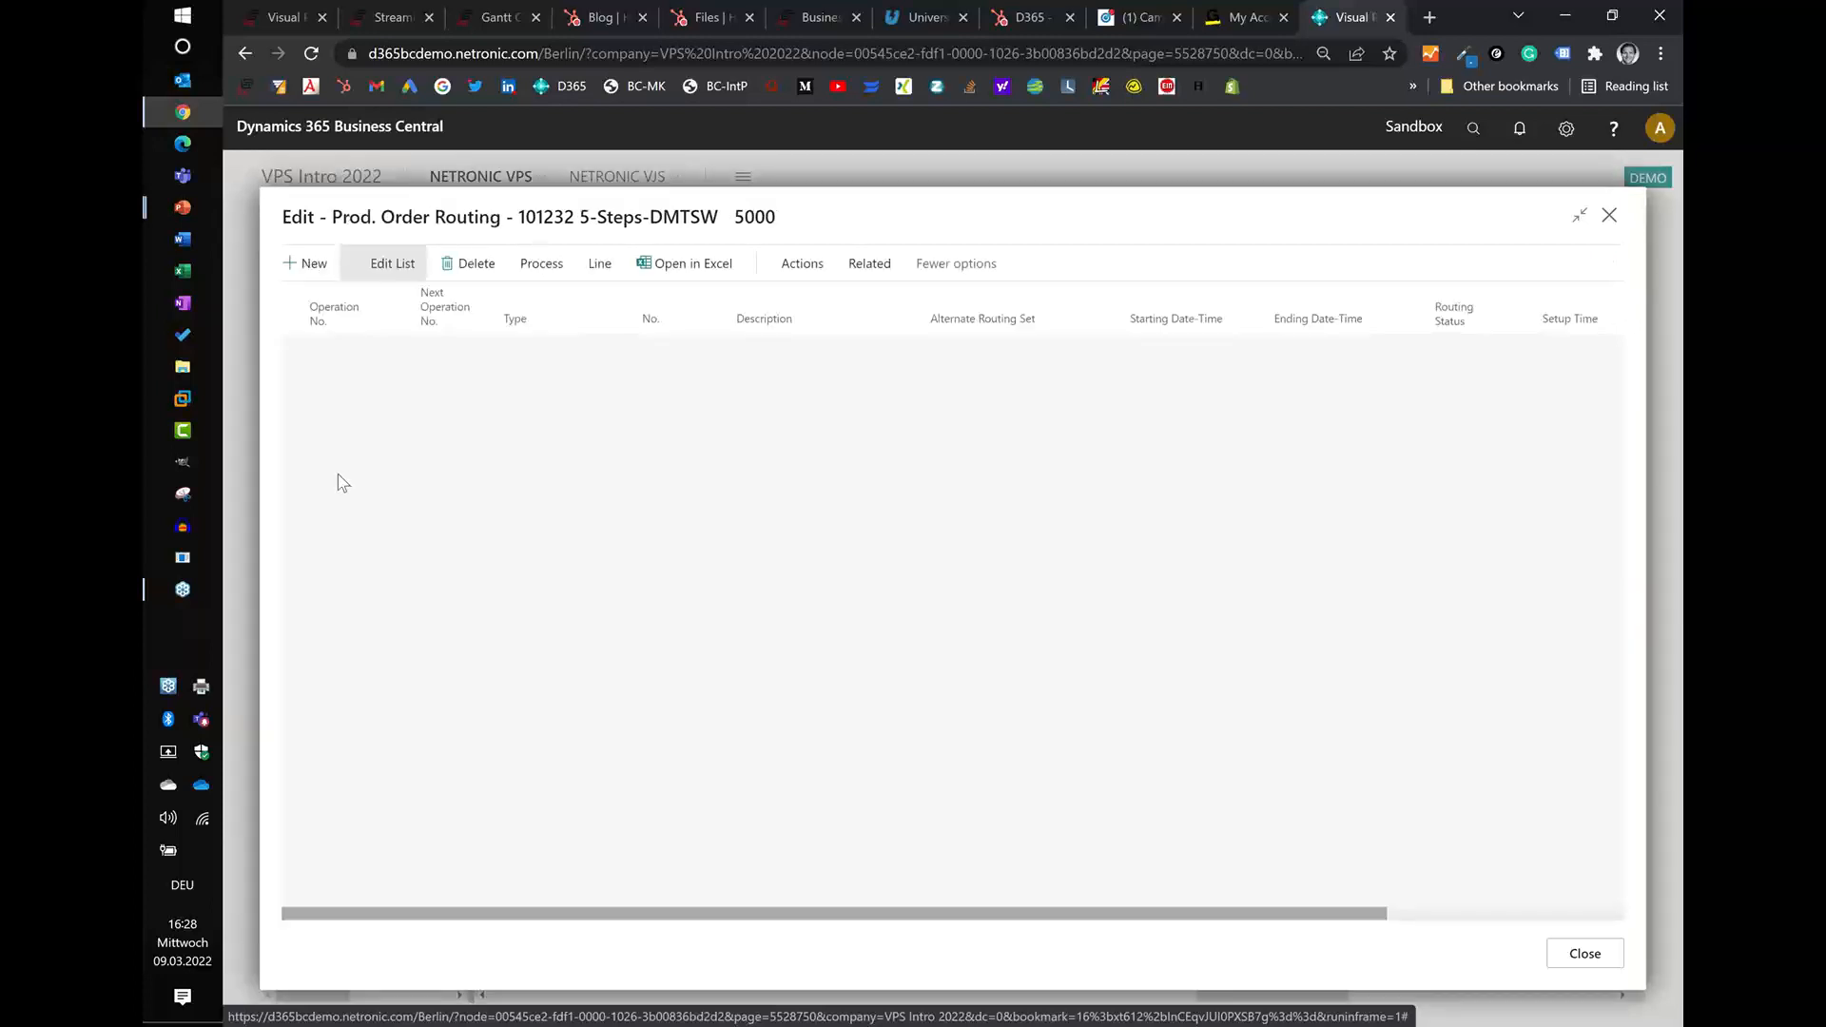
pyautogui.click(296, 395)
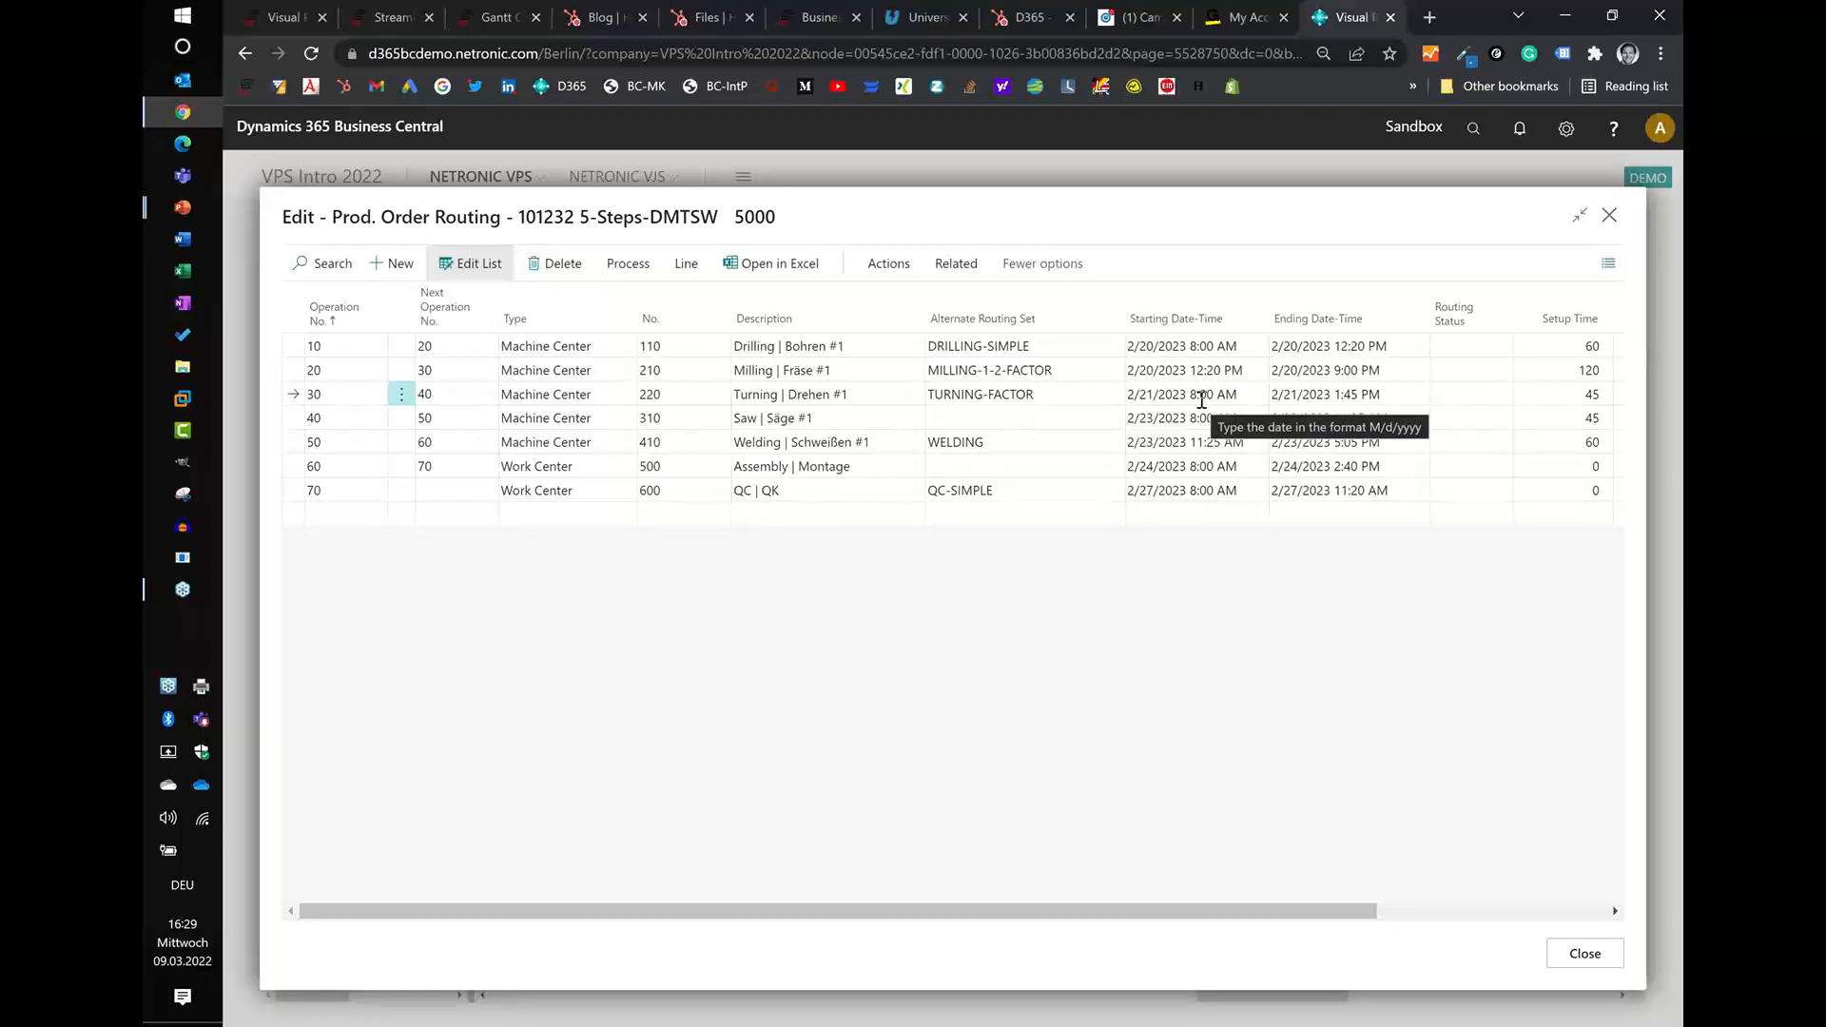
pyautogui.click(1550, 963)
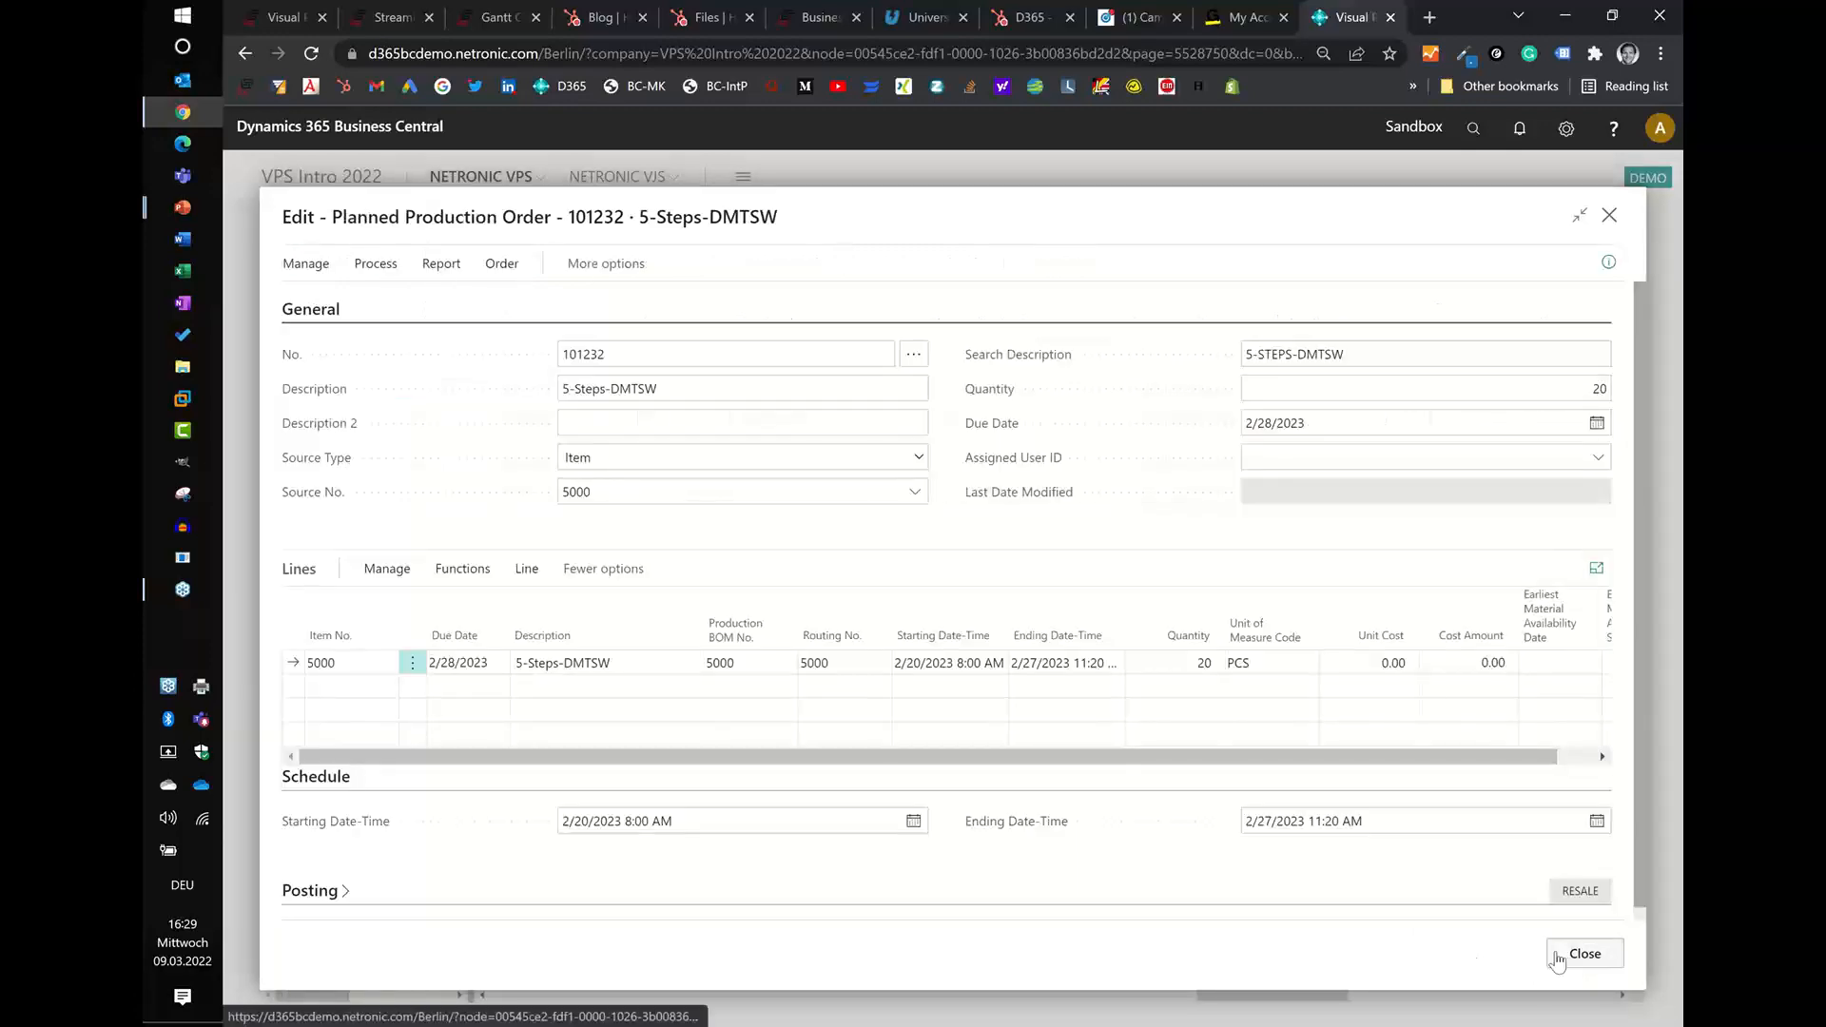
pyautogui.click(1579, 956)
# - Move operation 50 (Welding) to start at about 3 PM on Thursday, February 23, before operation 60 (Assembly)
pyautogui.hotkey('alt', 'Tab')
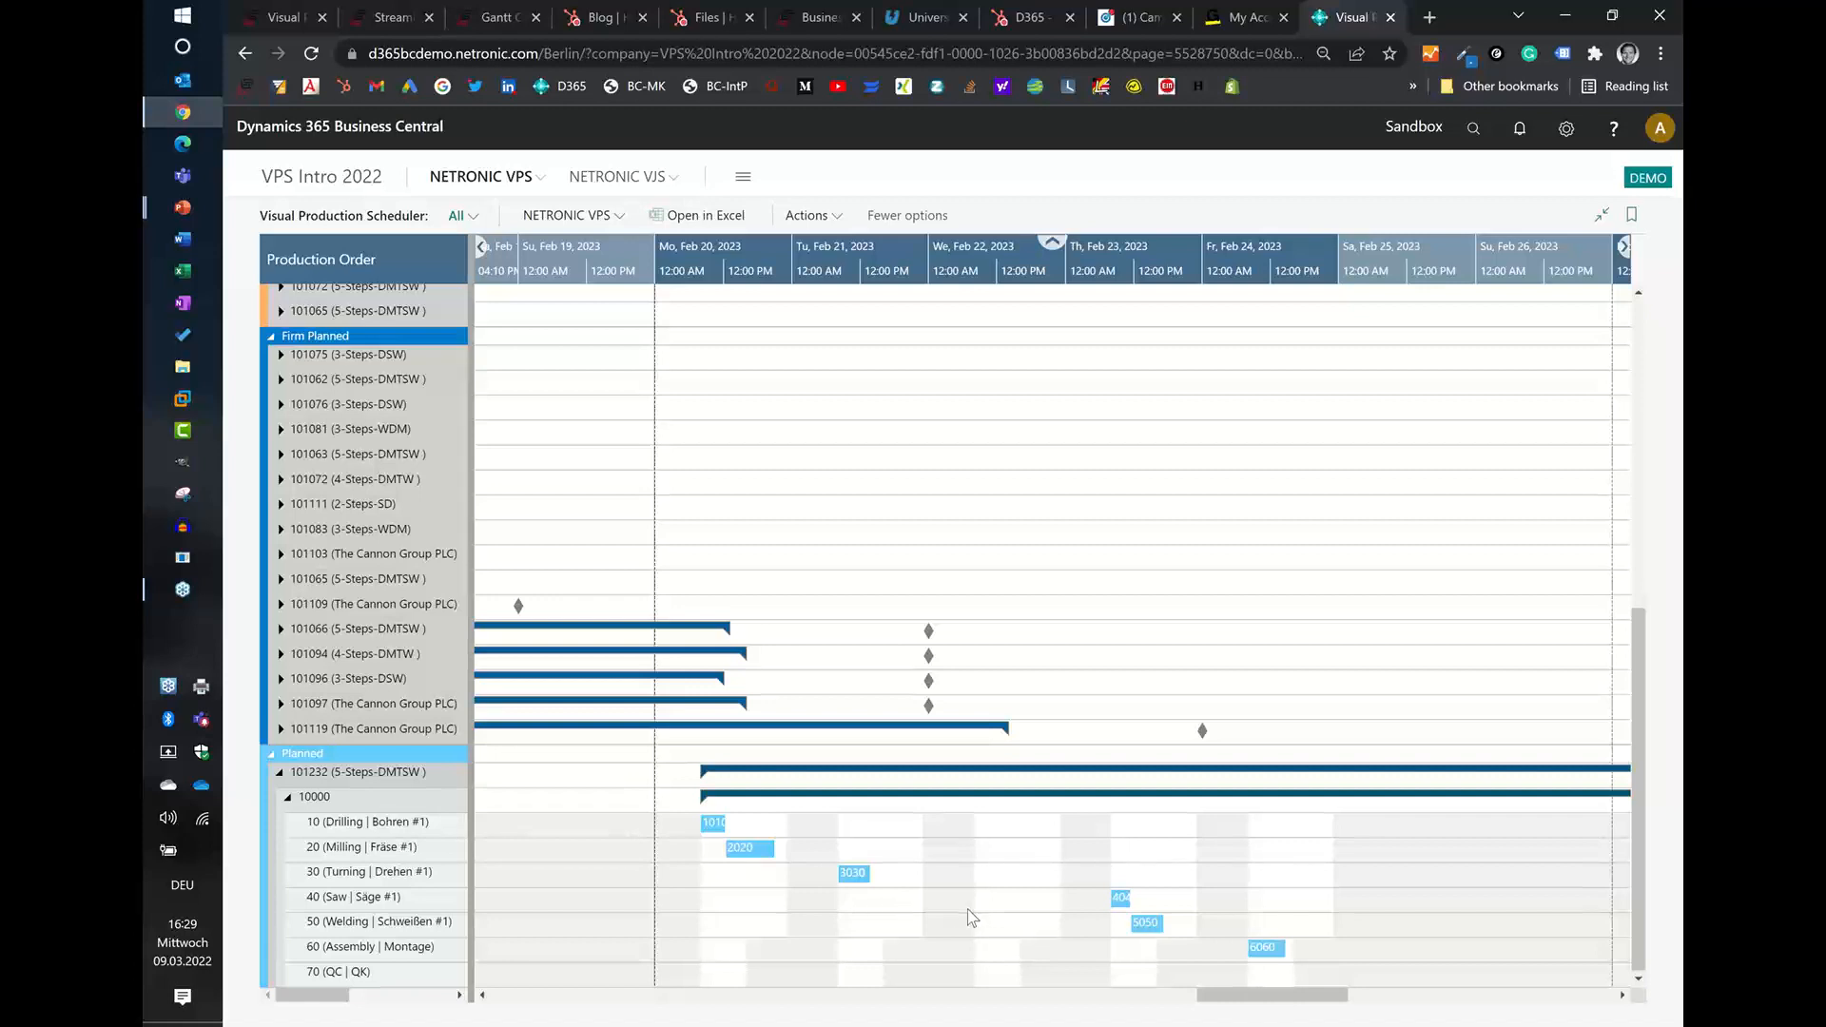
pyautogui.click(1141, 923)
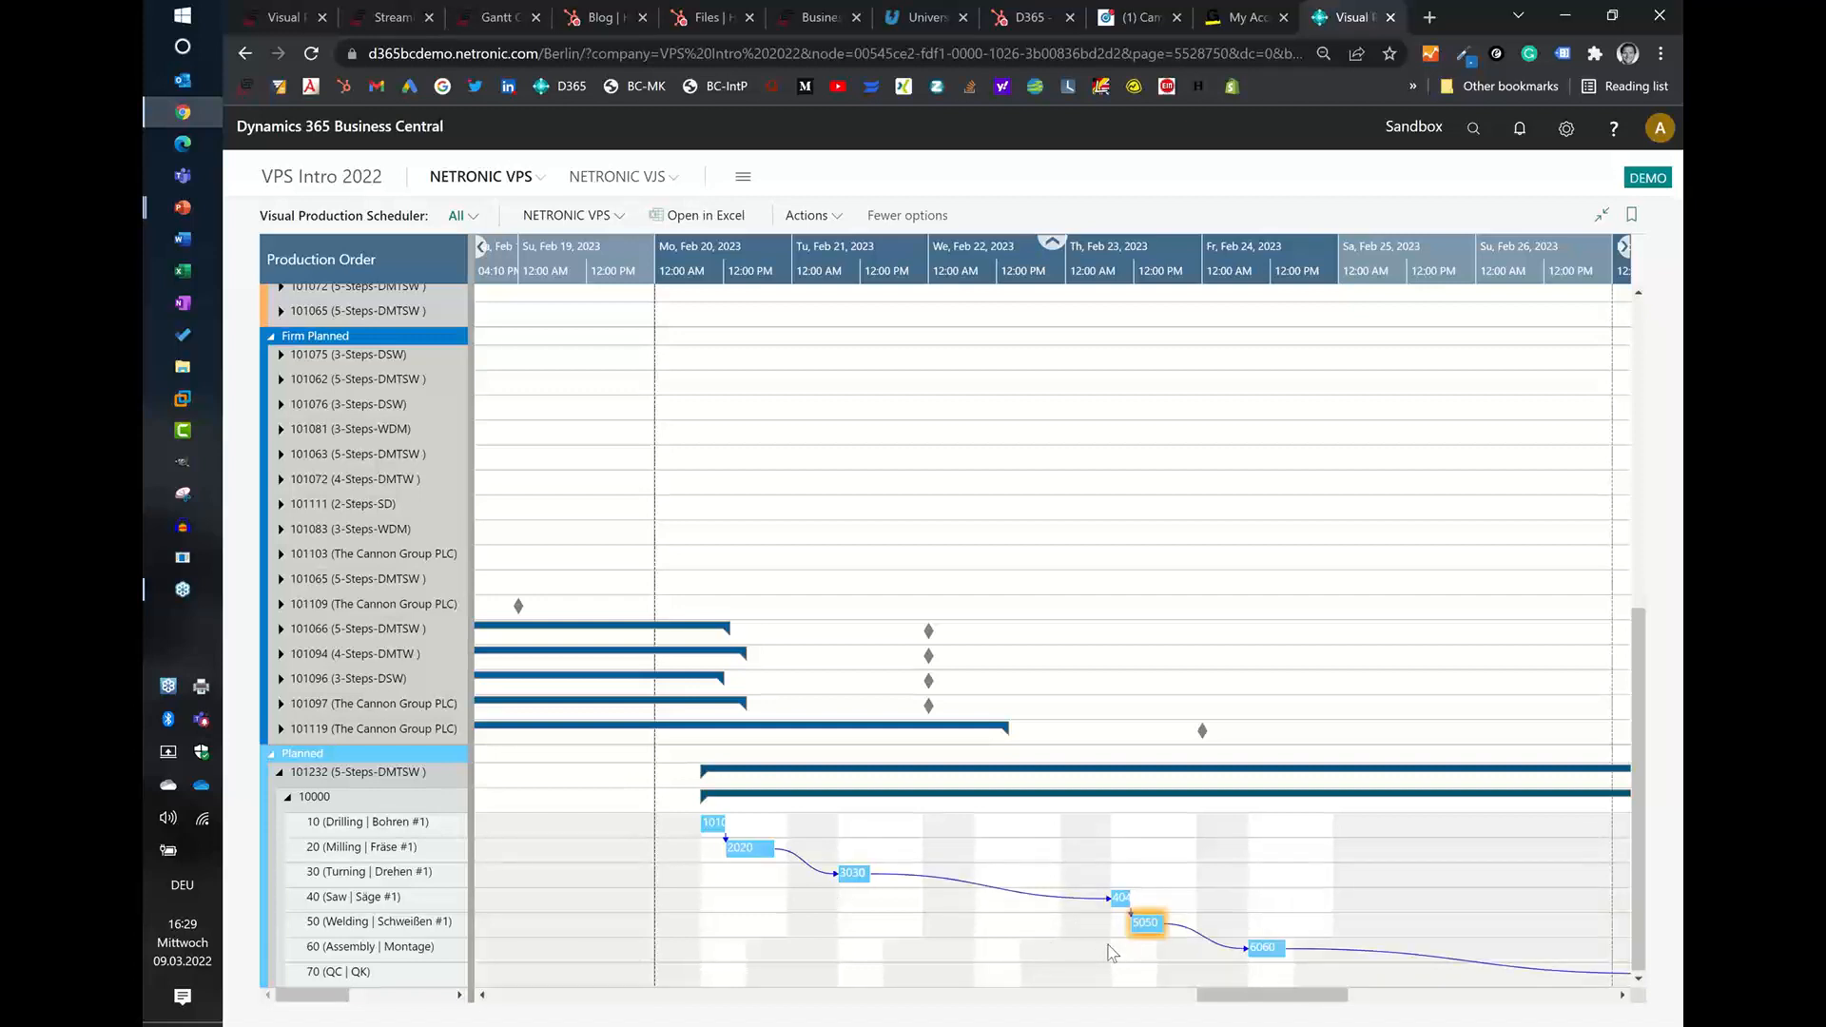
pyautogui.scroll(2, 1155, 275)
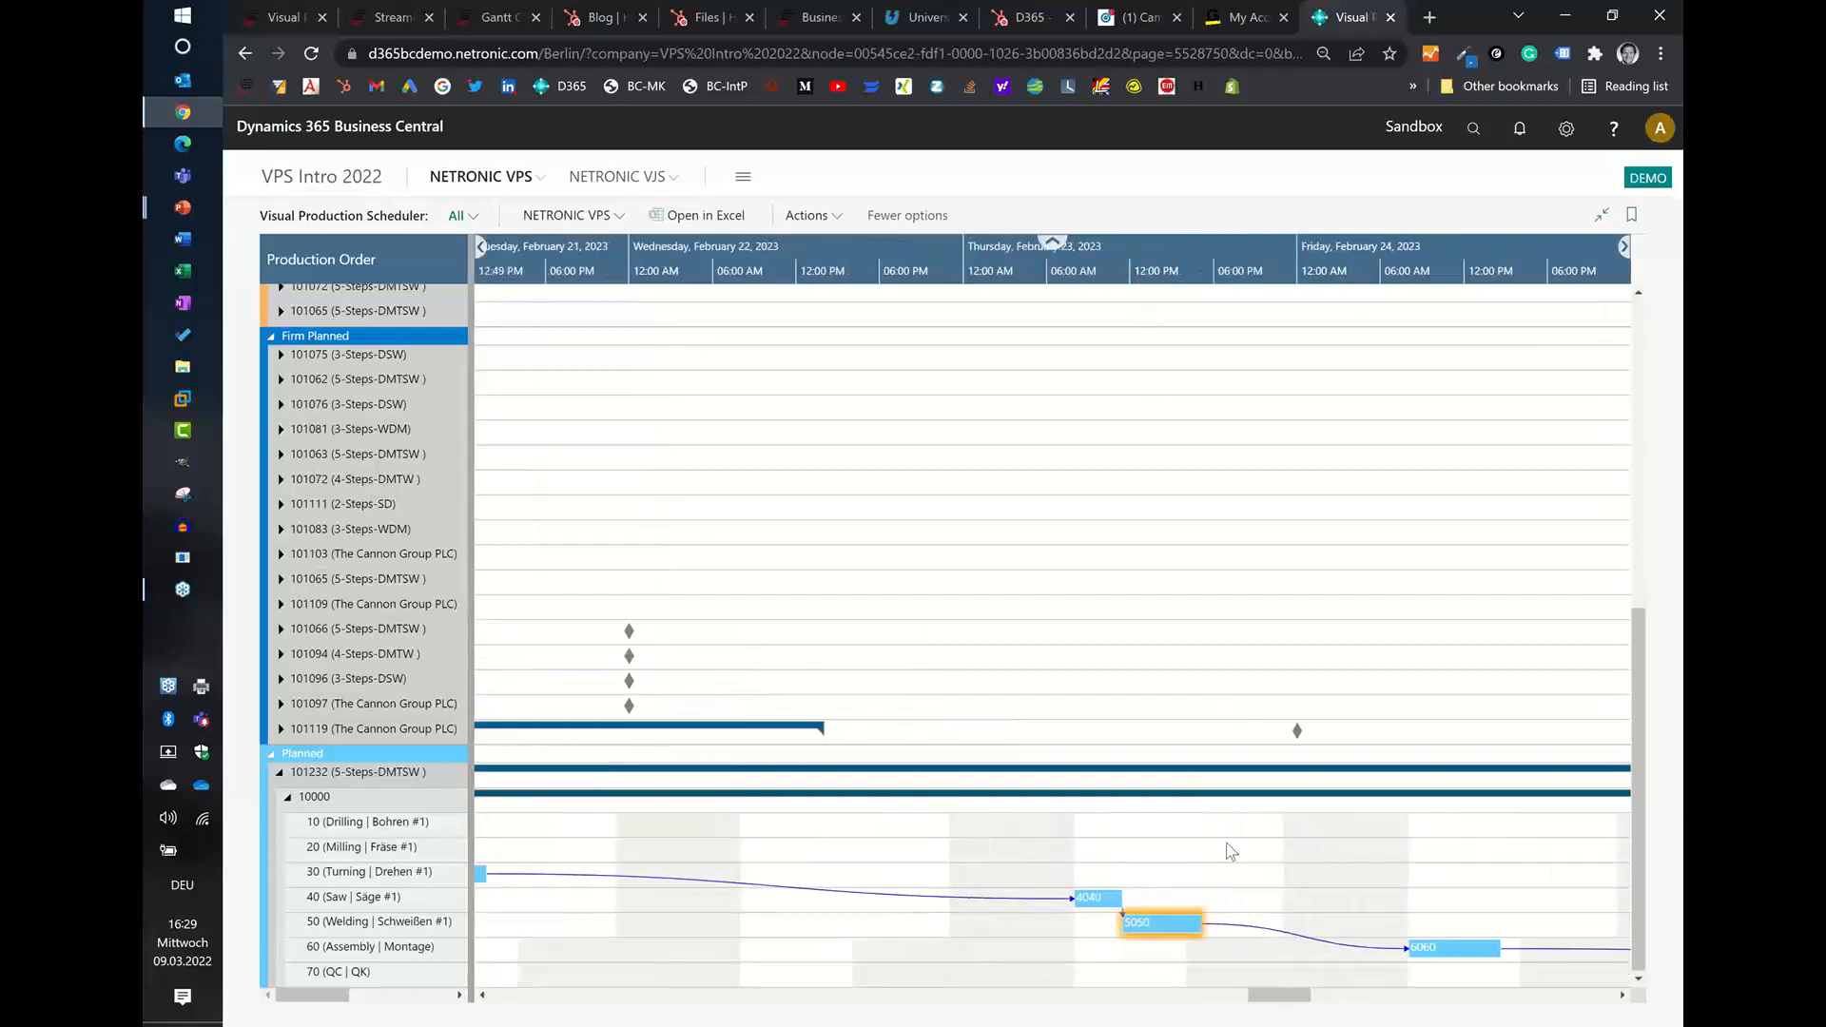
pyautogui.click(1158, 952)
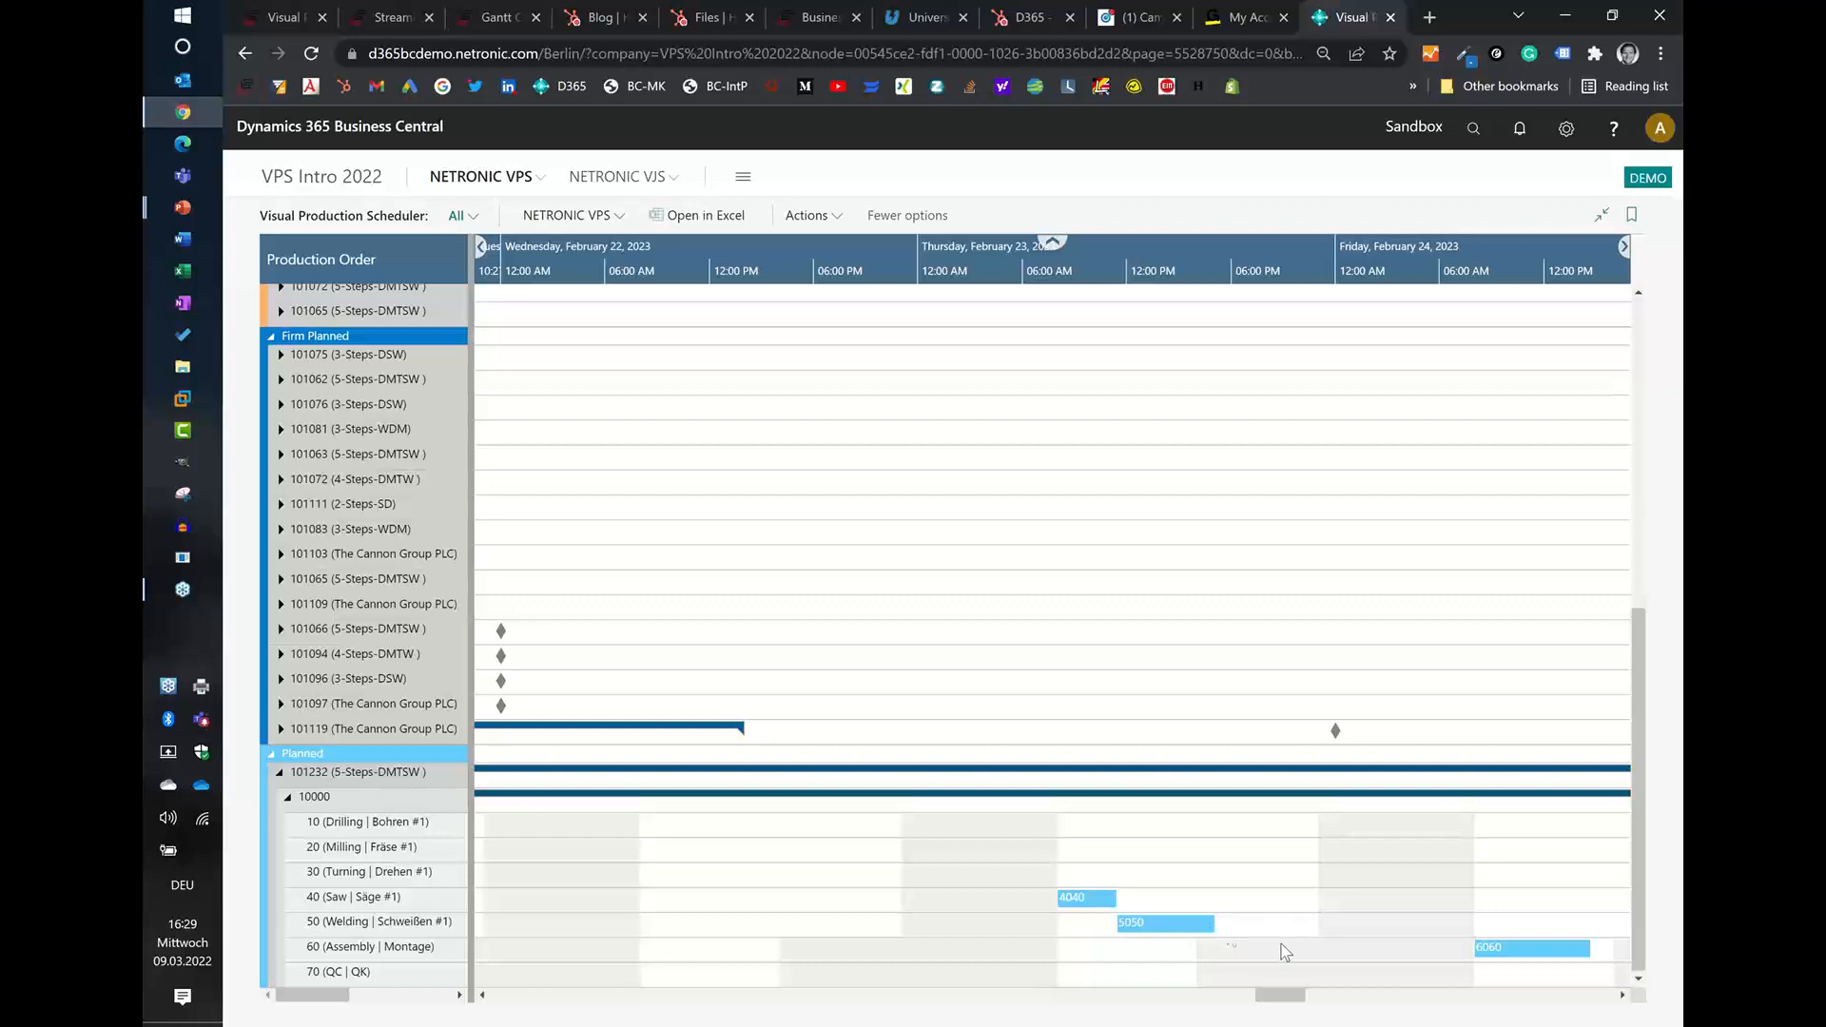
pyautogui.click(1491, 950)
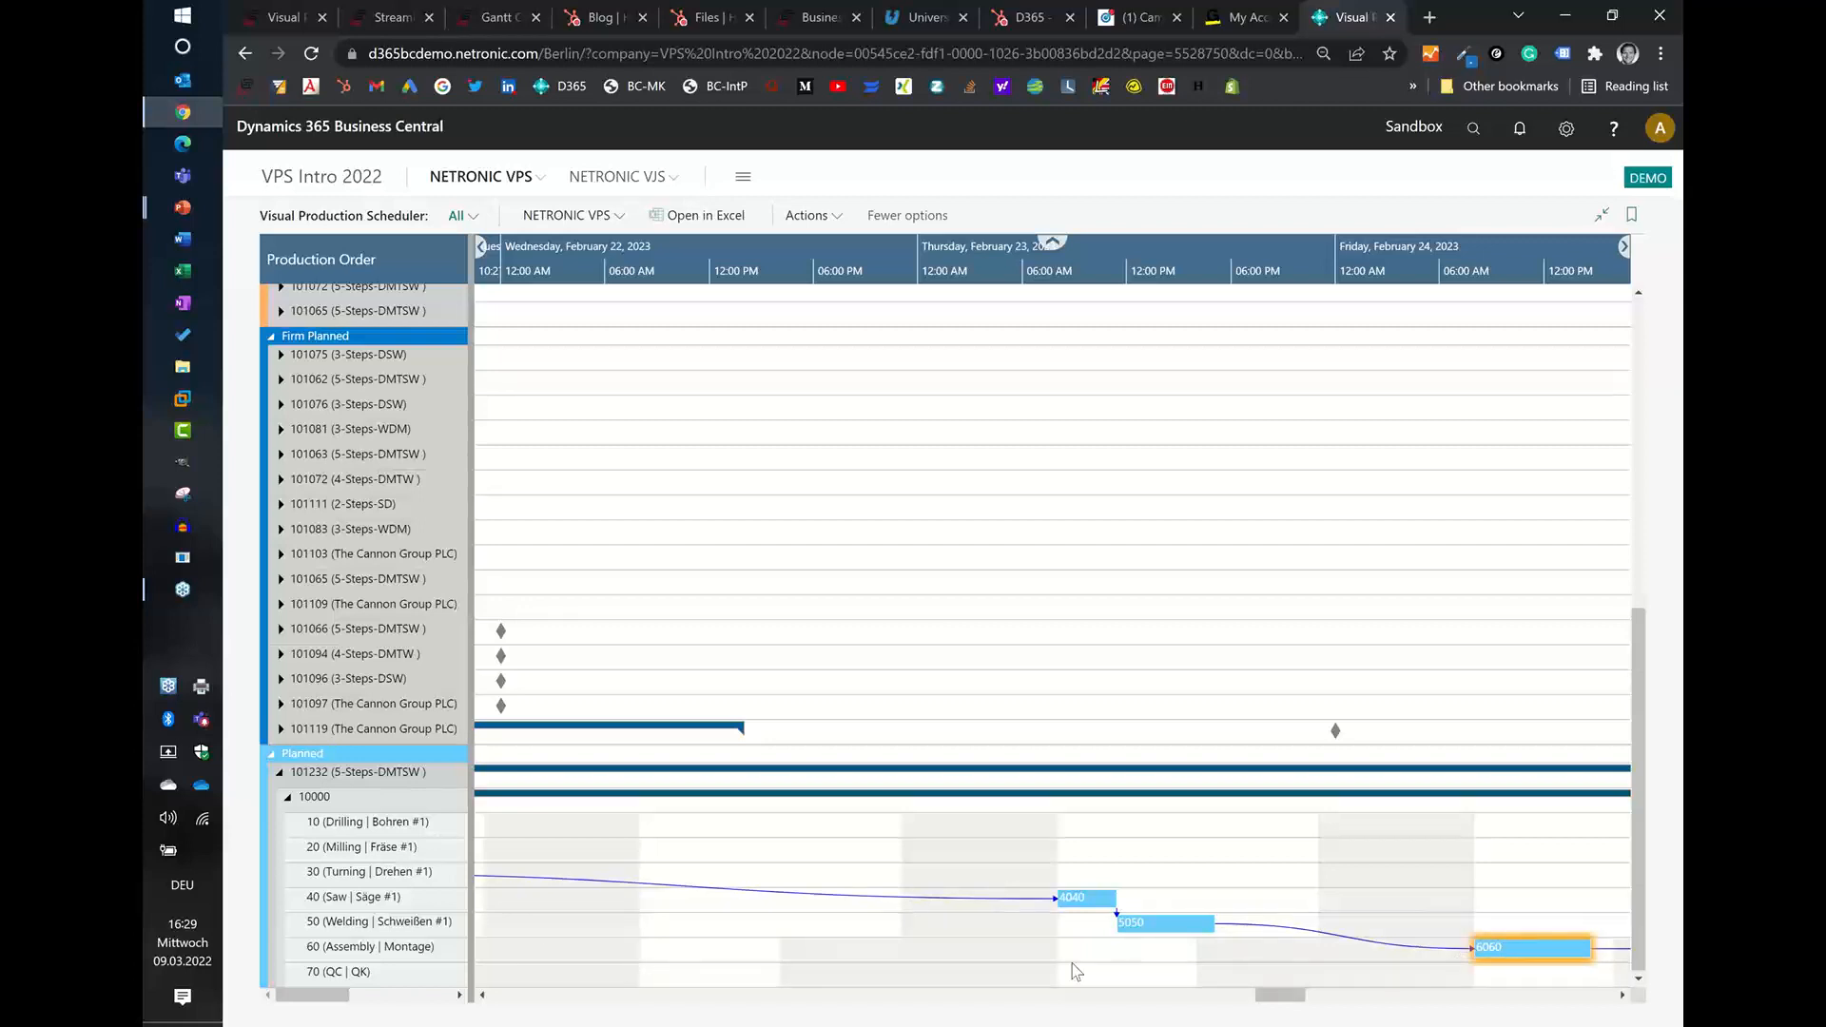
pyautogui.moveTo(1143, 927); pyautogui.dragTo(1209, 935)
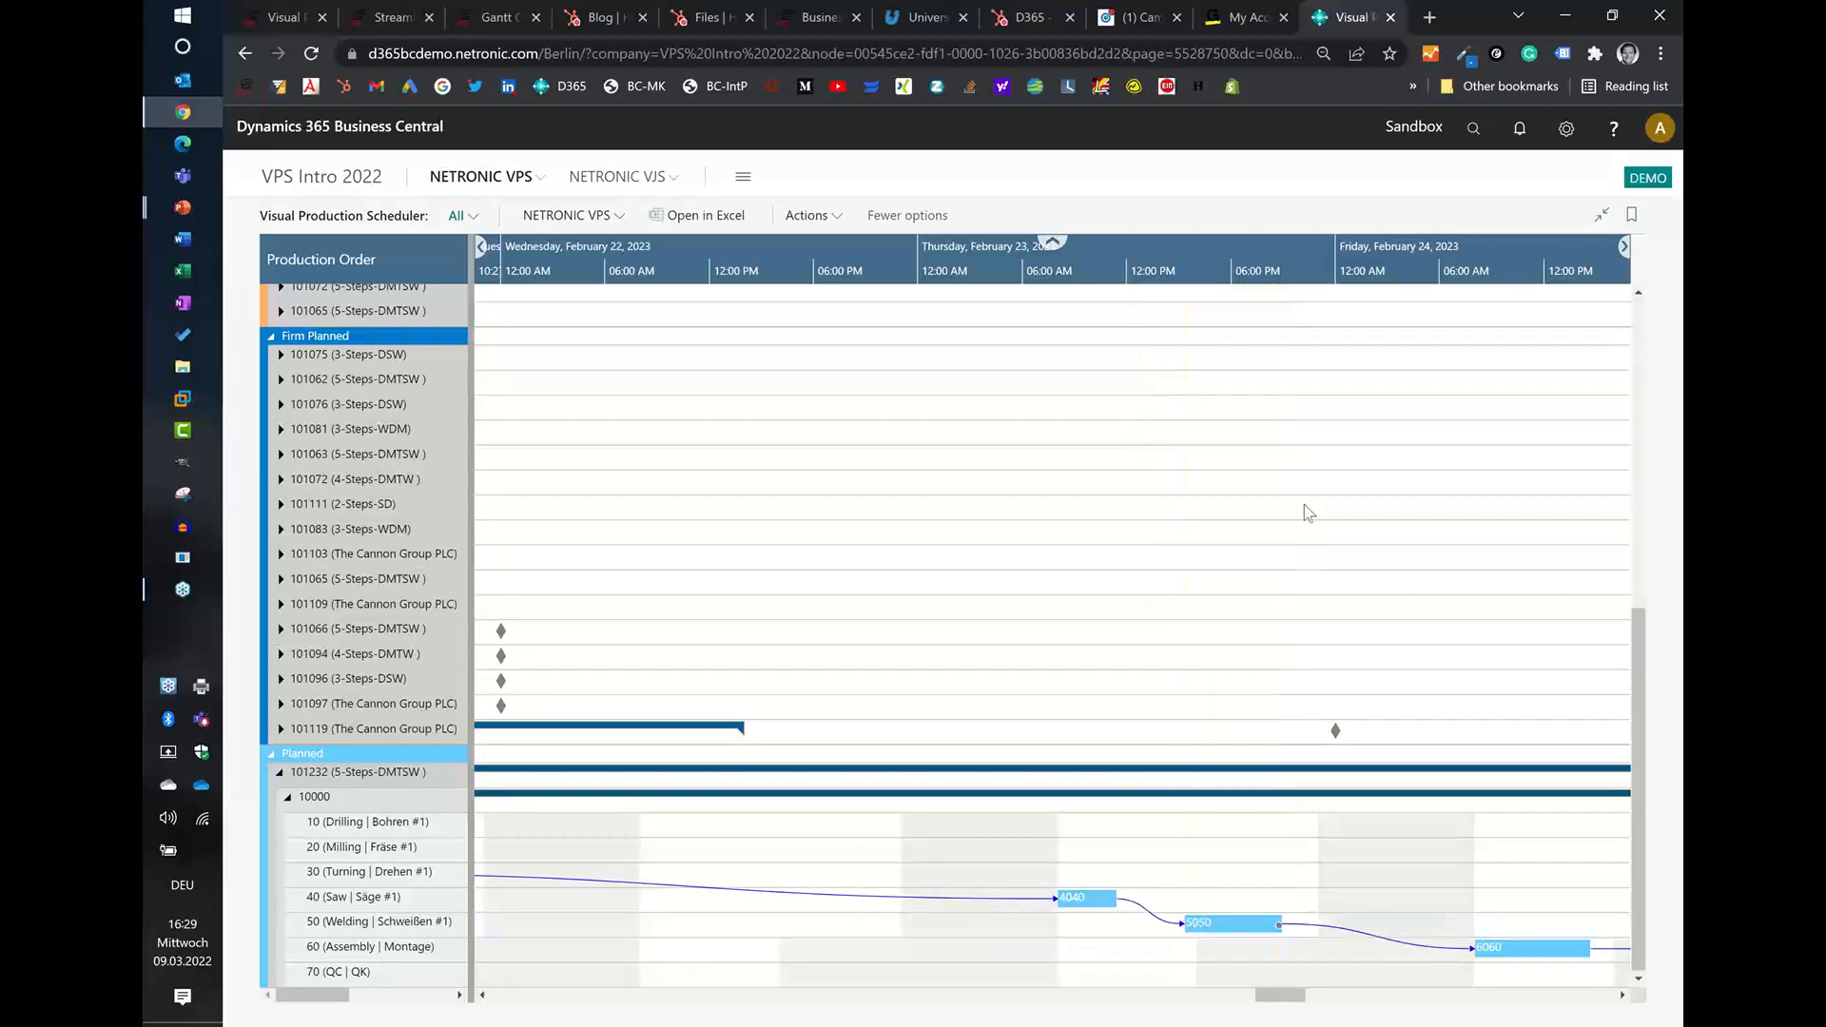
# - Move operation 50 (Welding) to start at about 9 PM on Thursday, February 23, so it overlaps operation 60 (Assembly)
pyautogui.scroll(-3, 1200, 265)
pyautogui.moveTo(1201, 265); pyautogui.dragTo(935, 293)
pyautogui.moveTo(971, 927); pyautogui.dragTo(1085, 922)
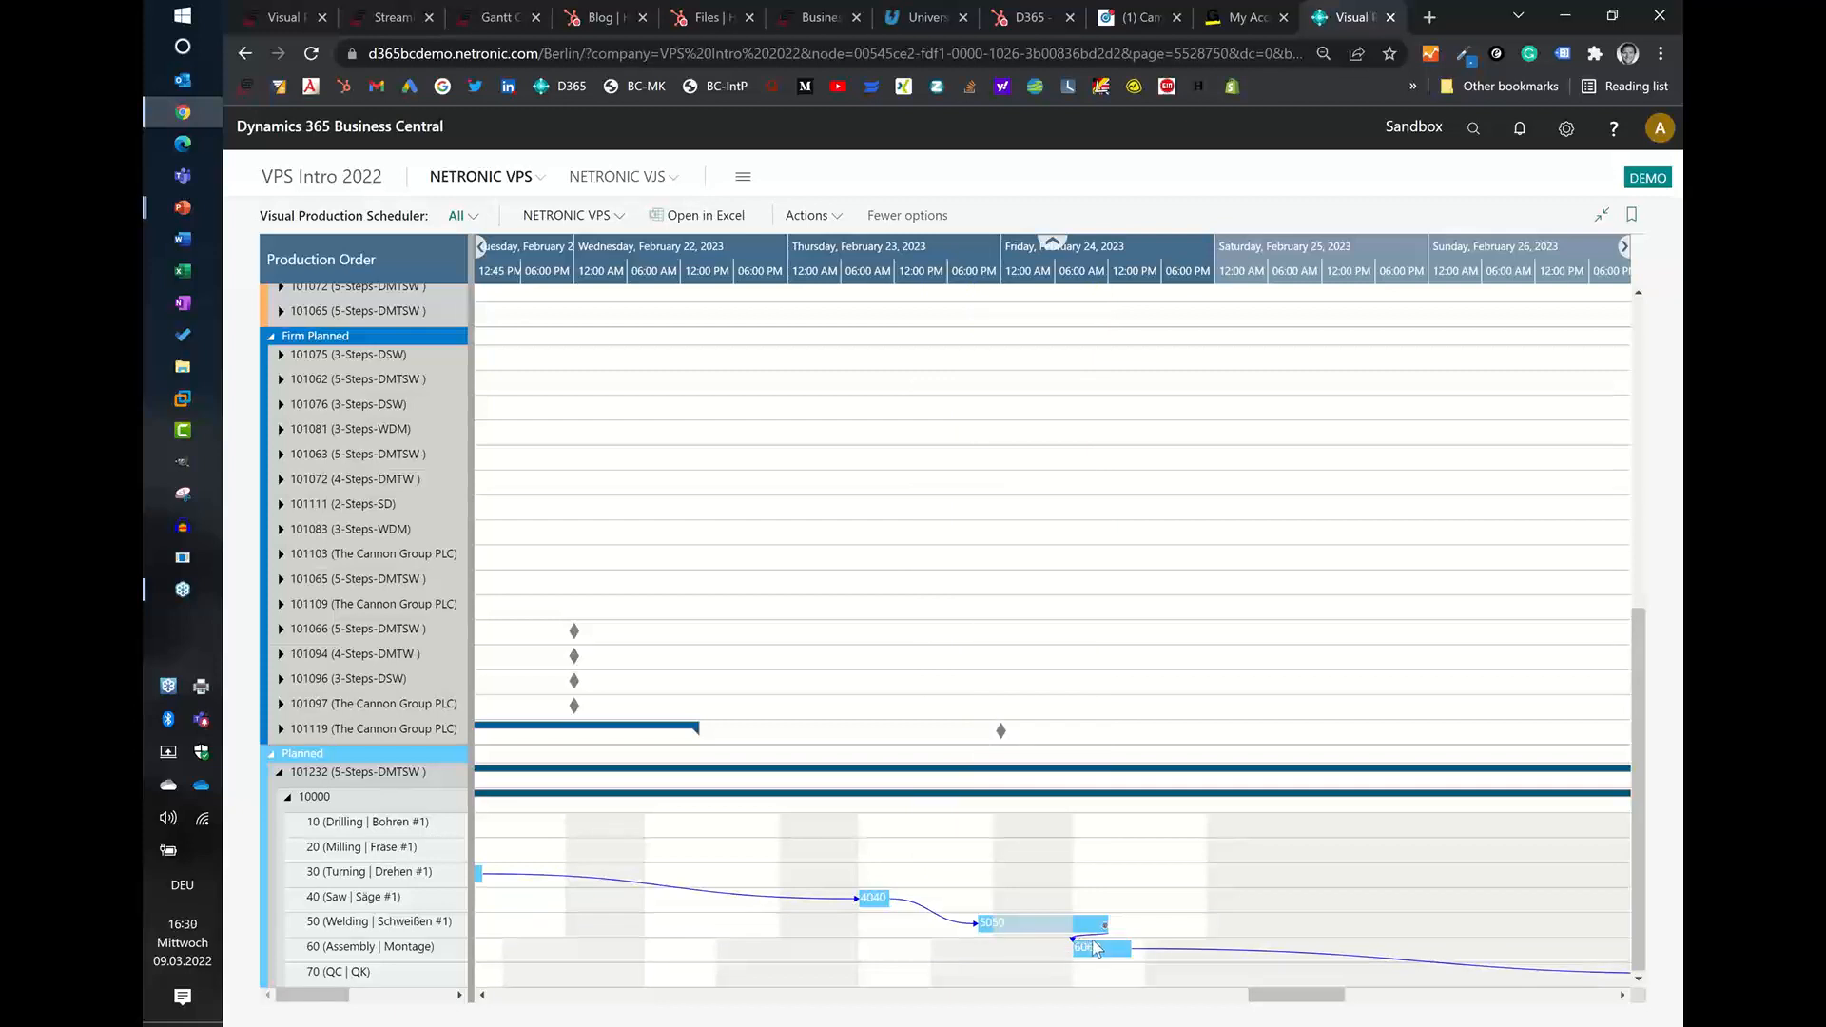
# - Open the Visual Production Scheduler Setup, review its Scheduling options for predecessors, successors and reservation conflicts, and close it
pyautogui.click(808, 216)
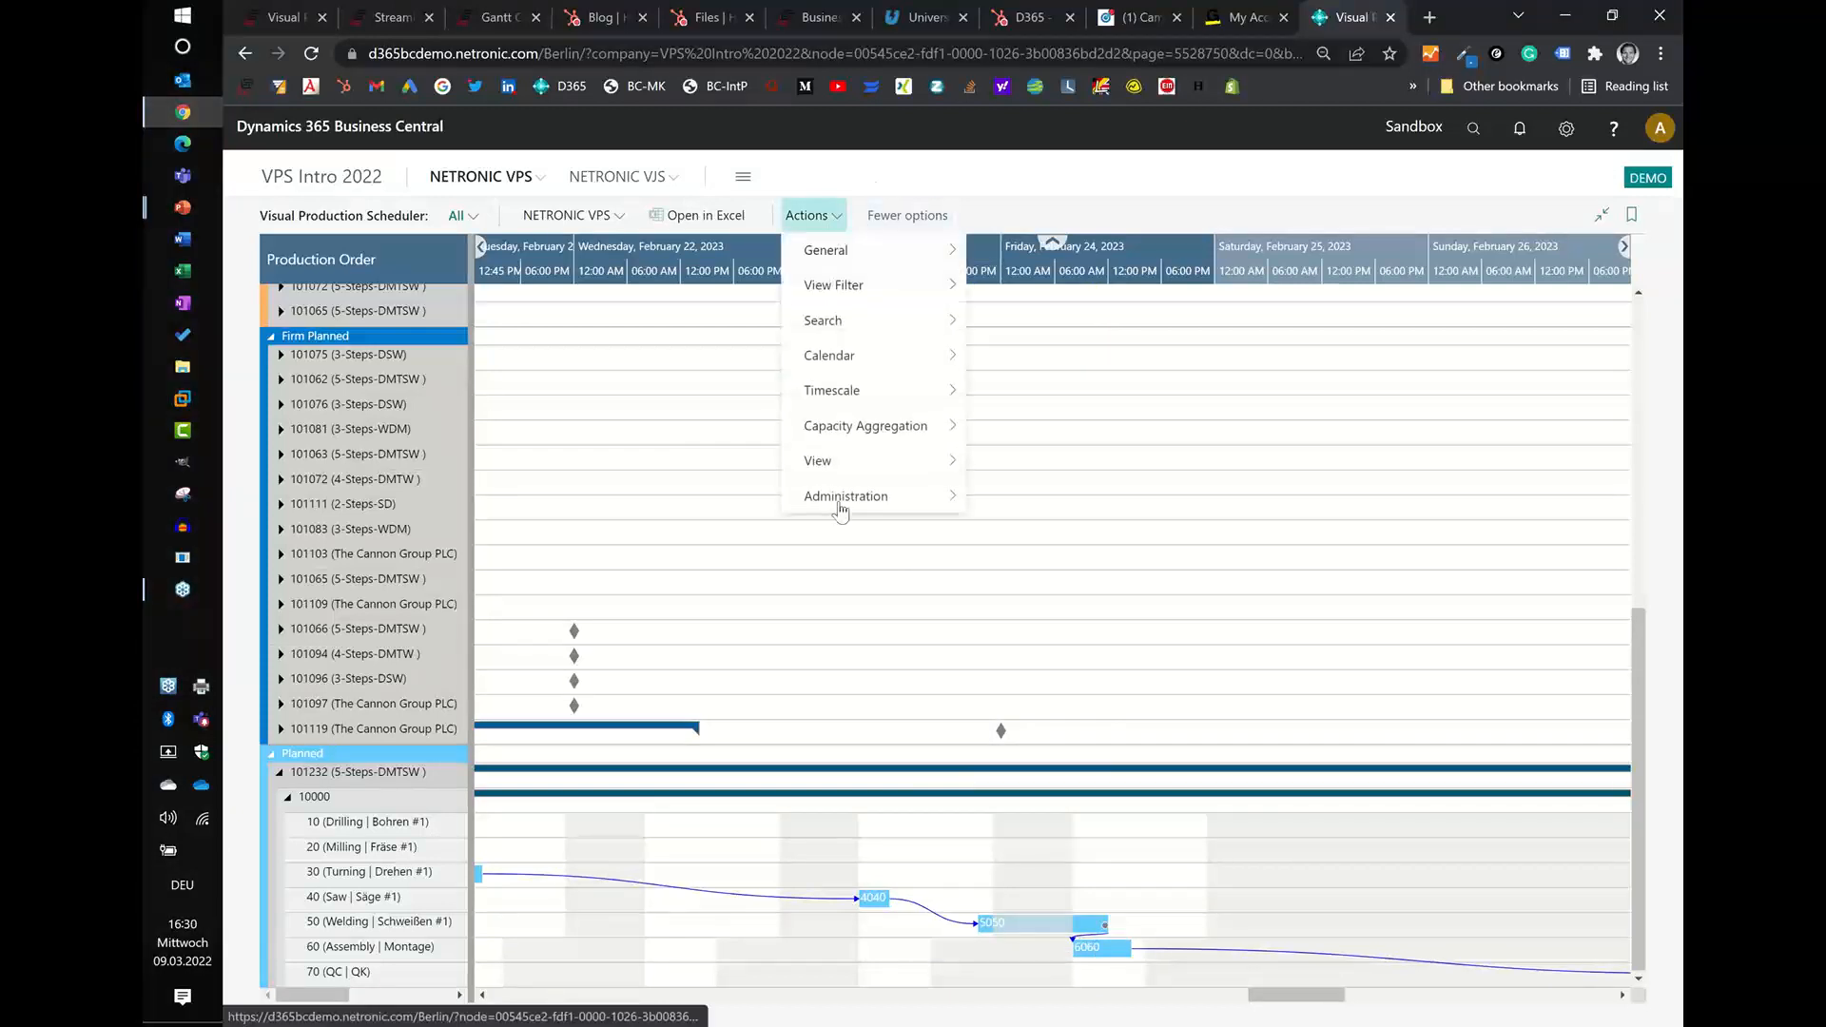
pyautogui.moveTo(840, 511)
pyautogui.click(993, 513)
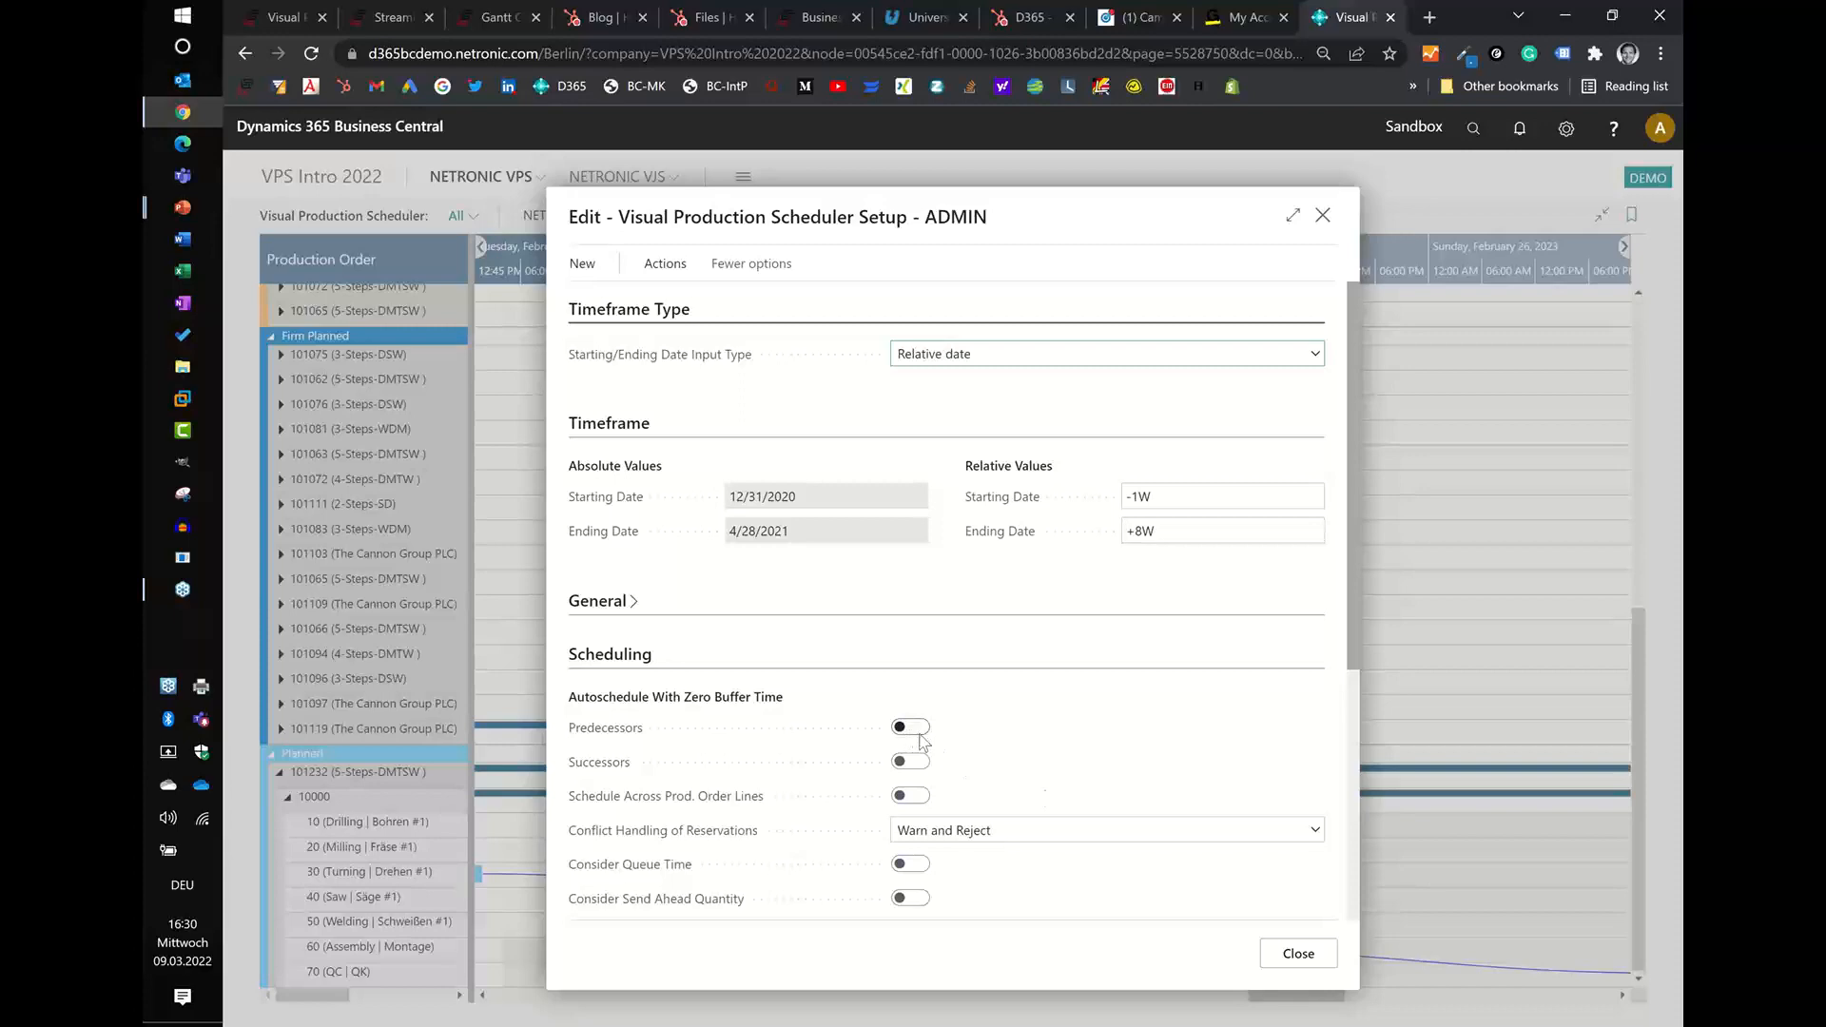
pyautogui.scroll(-4, 1037, 818)
pyautogui.scroll(5, 1036, 819)
pyautogui.click(1298, 953)
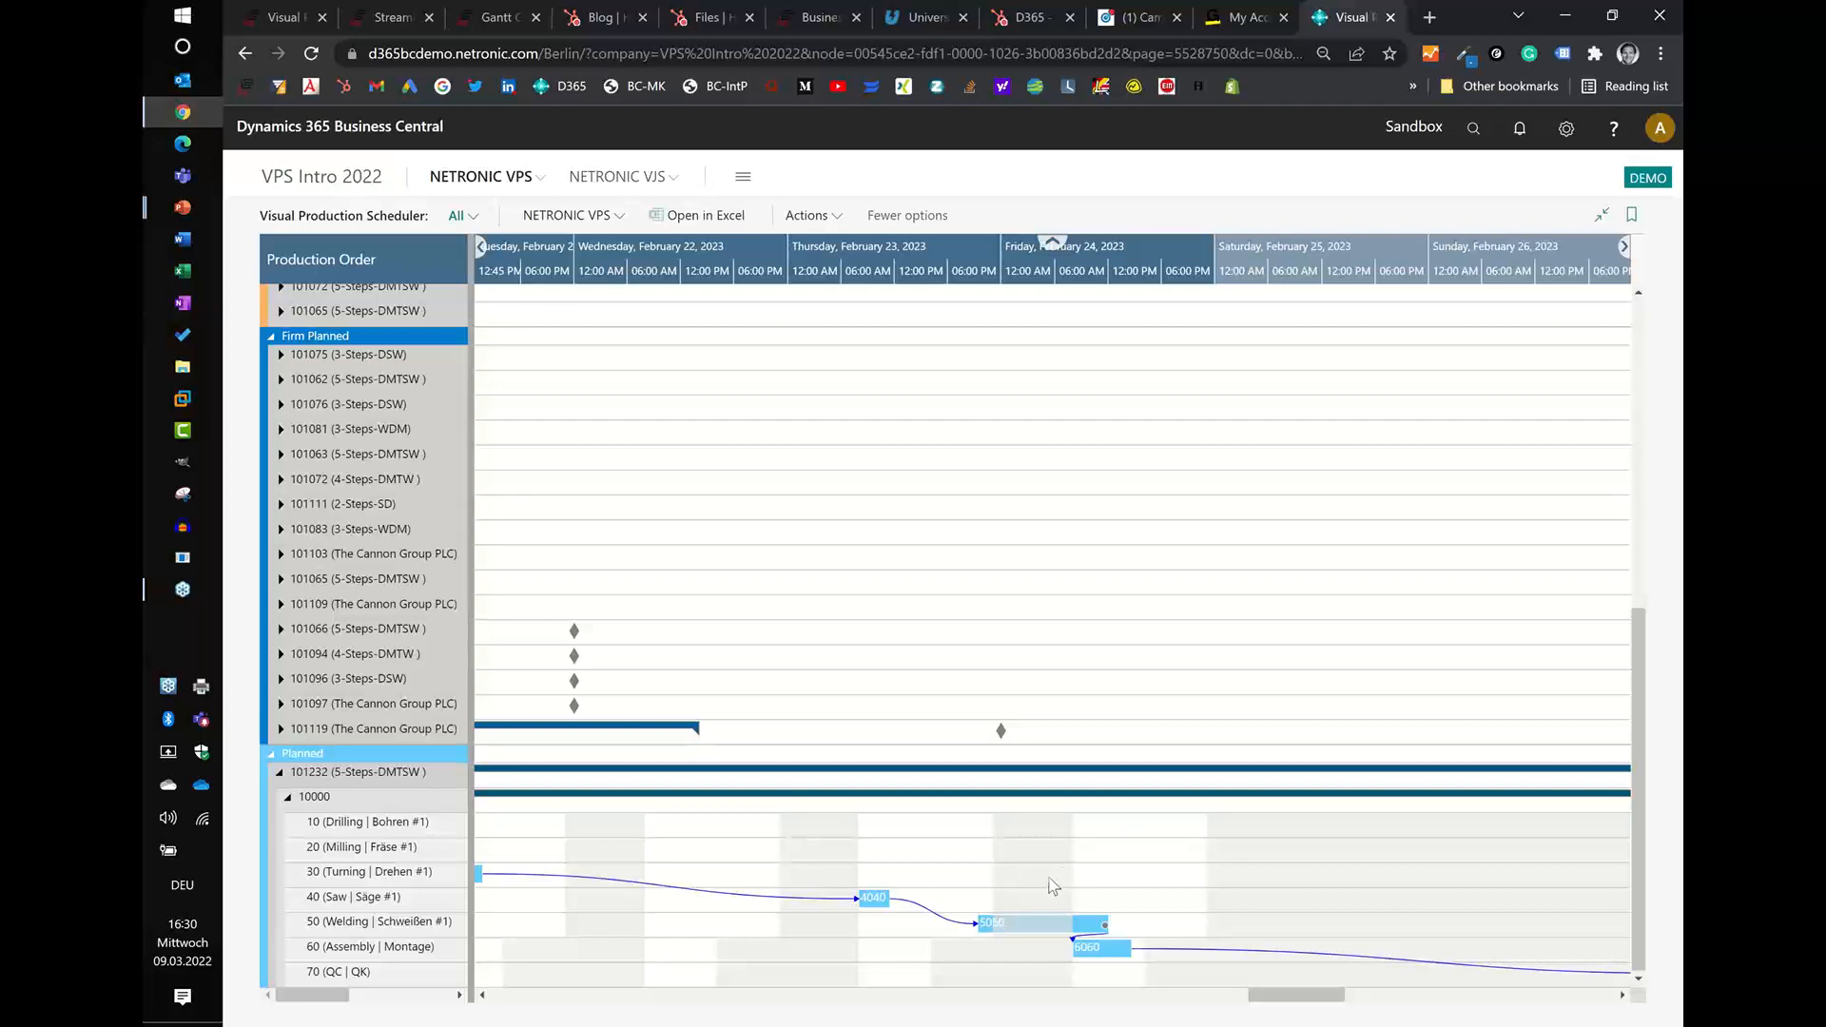
# - Reschedule the successor of operation 50 (Welding) so that operation 60 (Assembly) starts after it
pyautogui.rightClick(1085, 924)
pyautogui.click(1119, 927)
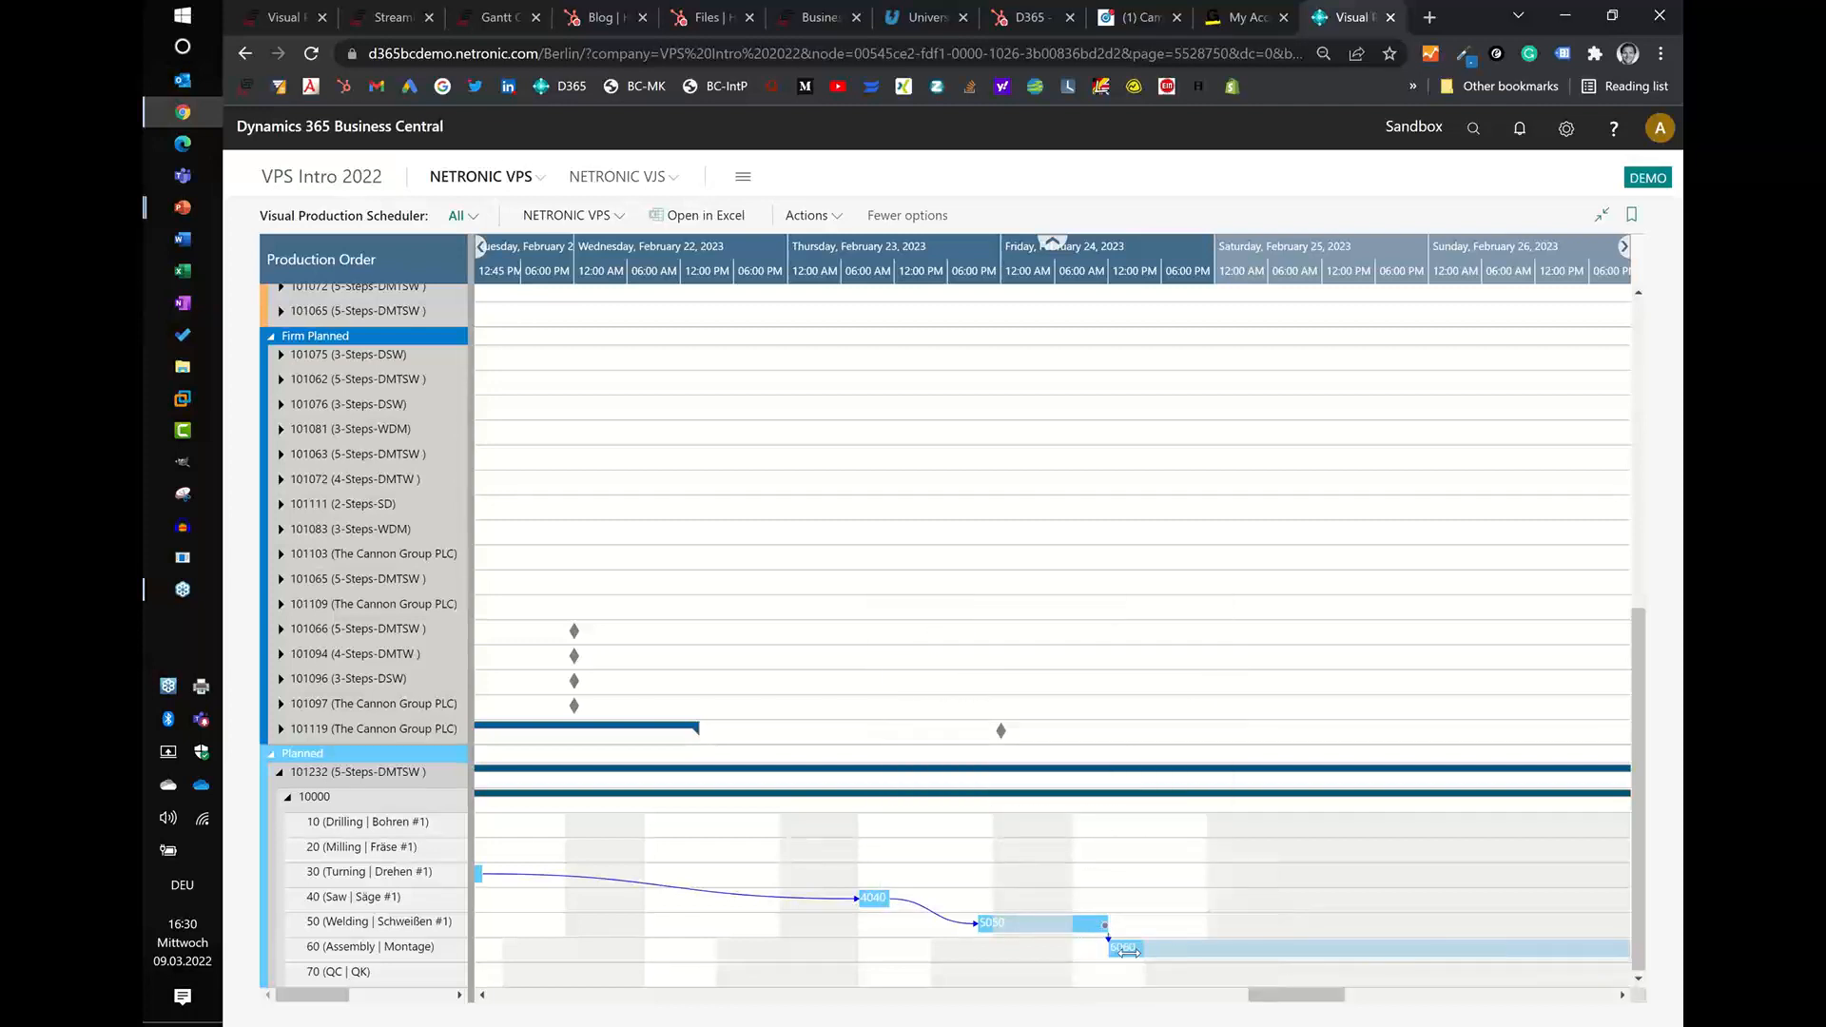
# - Move operation 60 (Assembly) to Tuesday, February 28, and reschedule its successor, operation 70 (QC), to follow it
pyautogui.scroll(-4, 1110, 274)
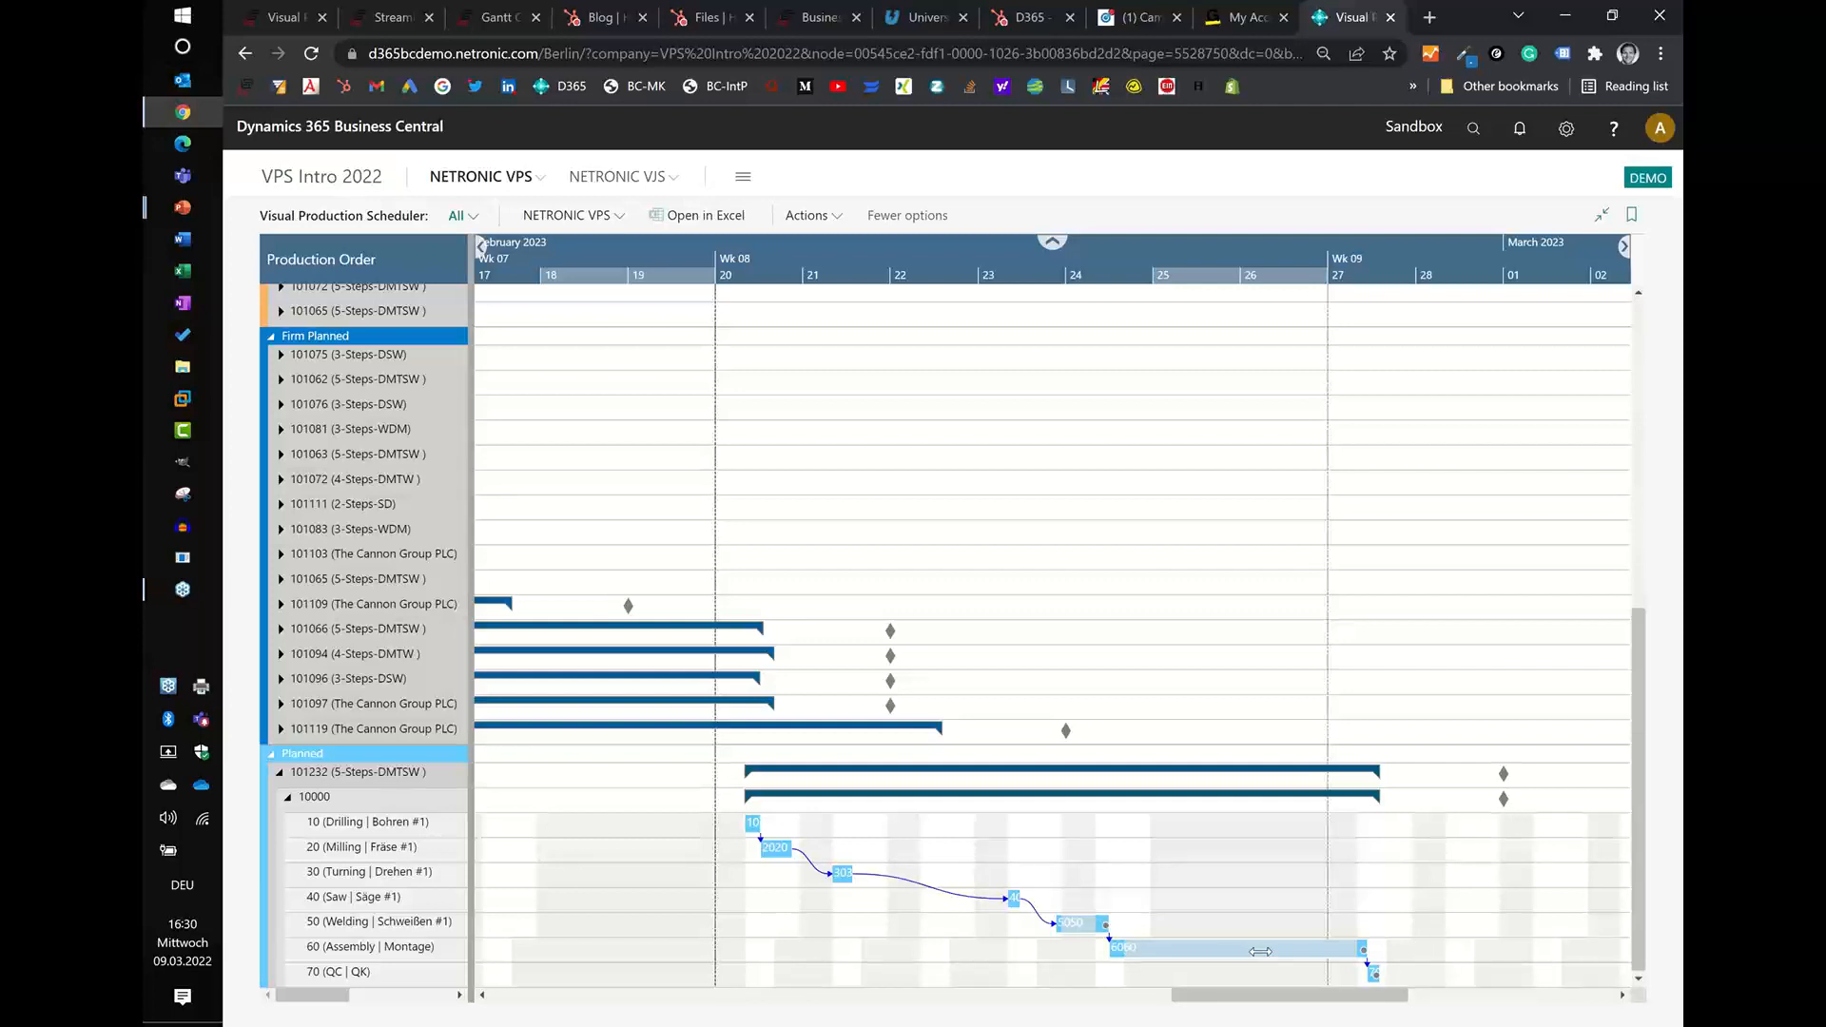
pyautogui.moveTo(1348, 950)
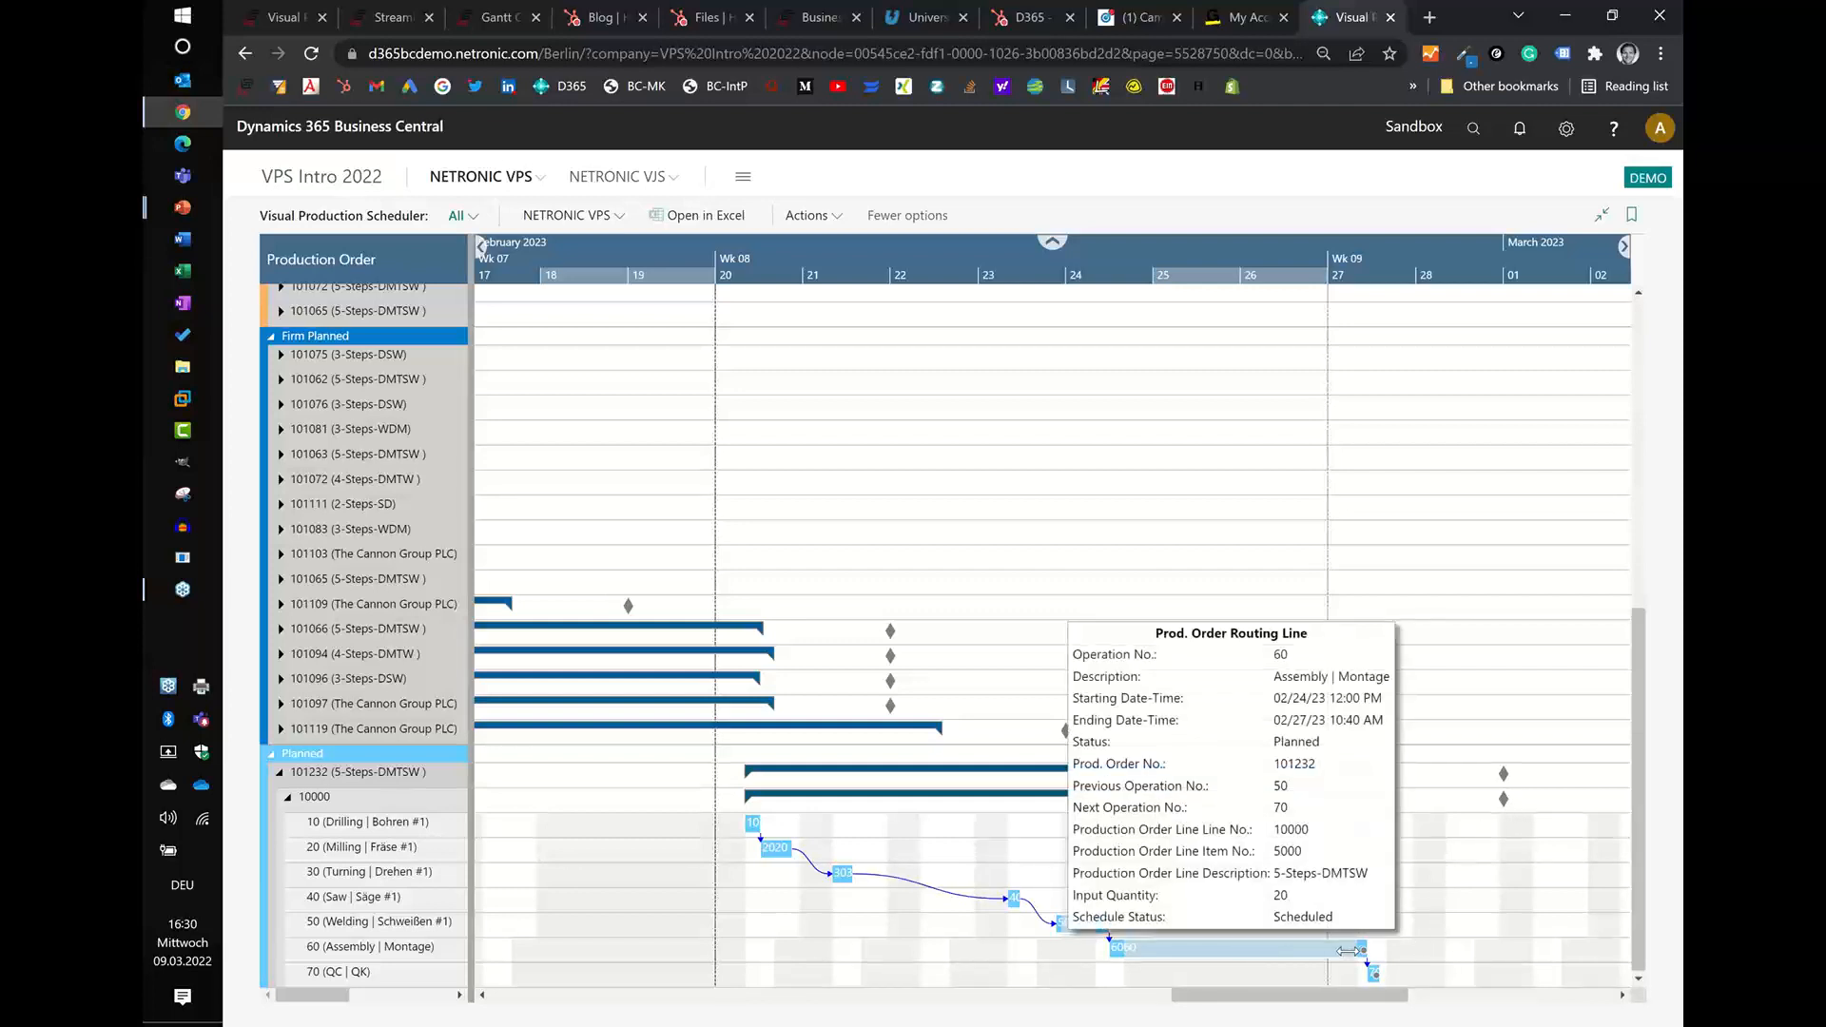
pyautogui.moveTo(1348, 950); pyautogui.dragTo(1455, 950)
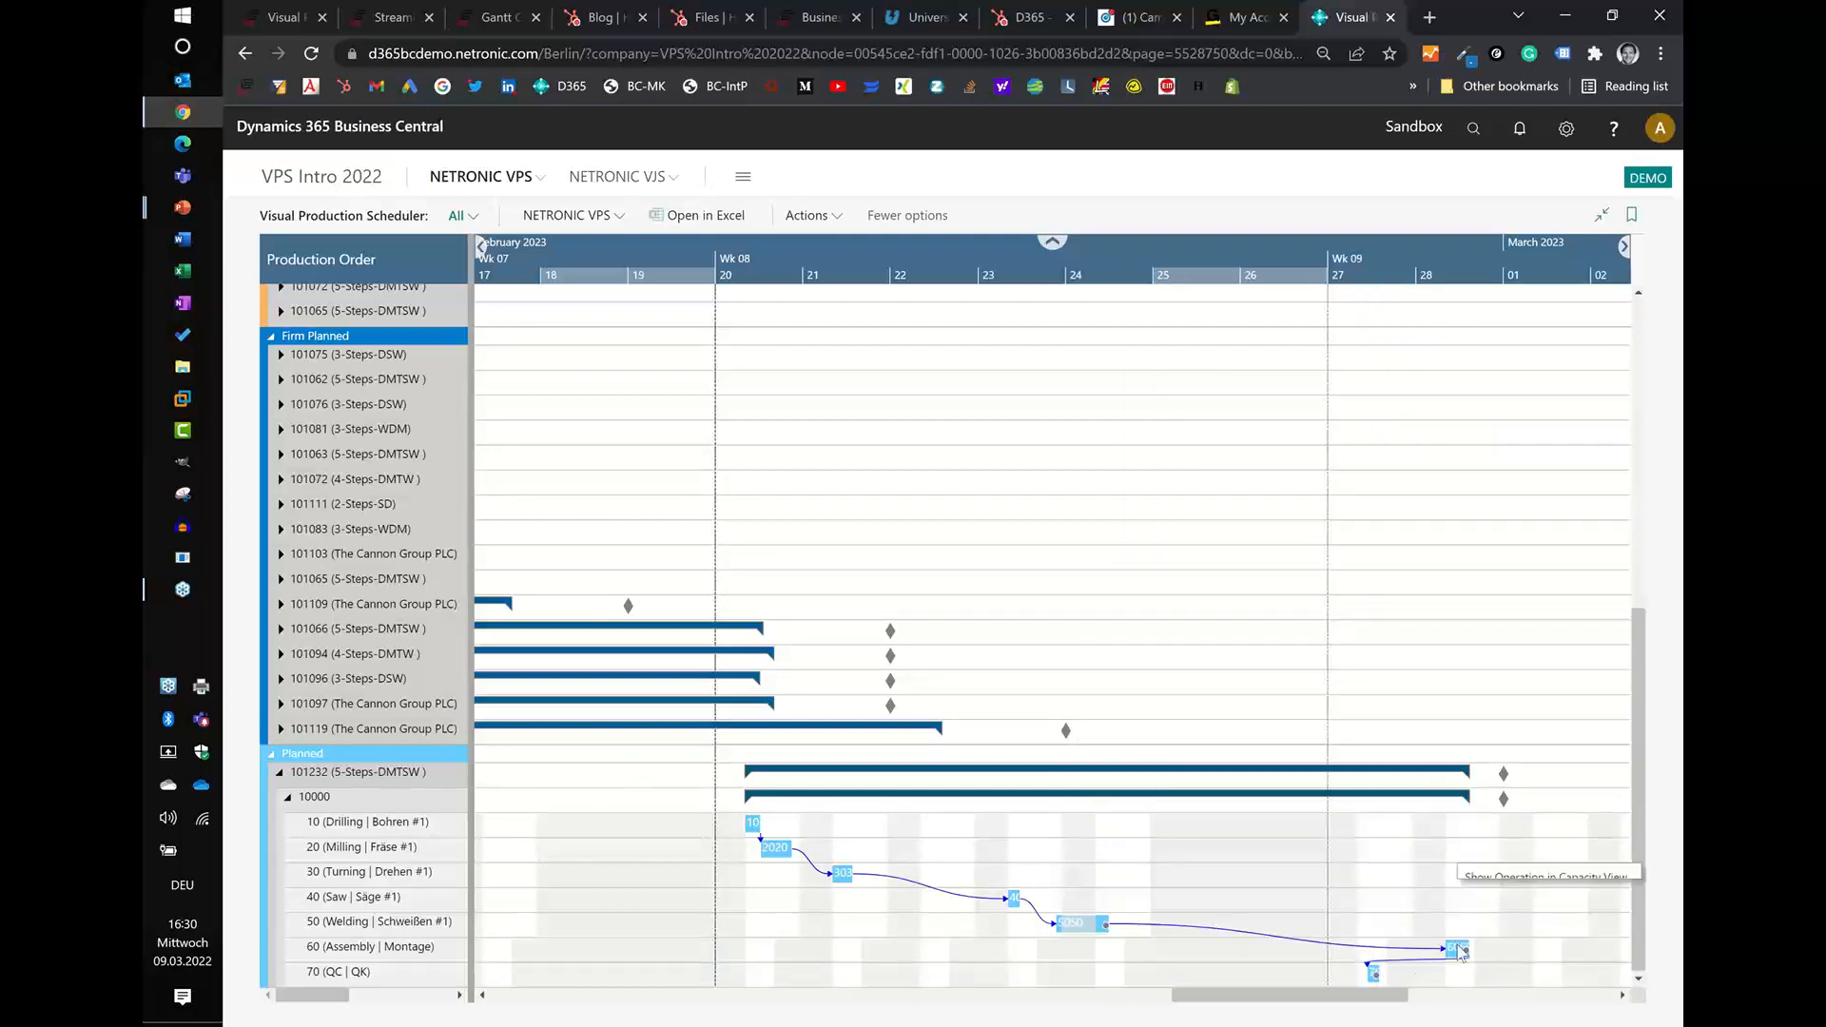
pyautogui.click(1483, 929)
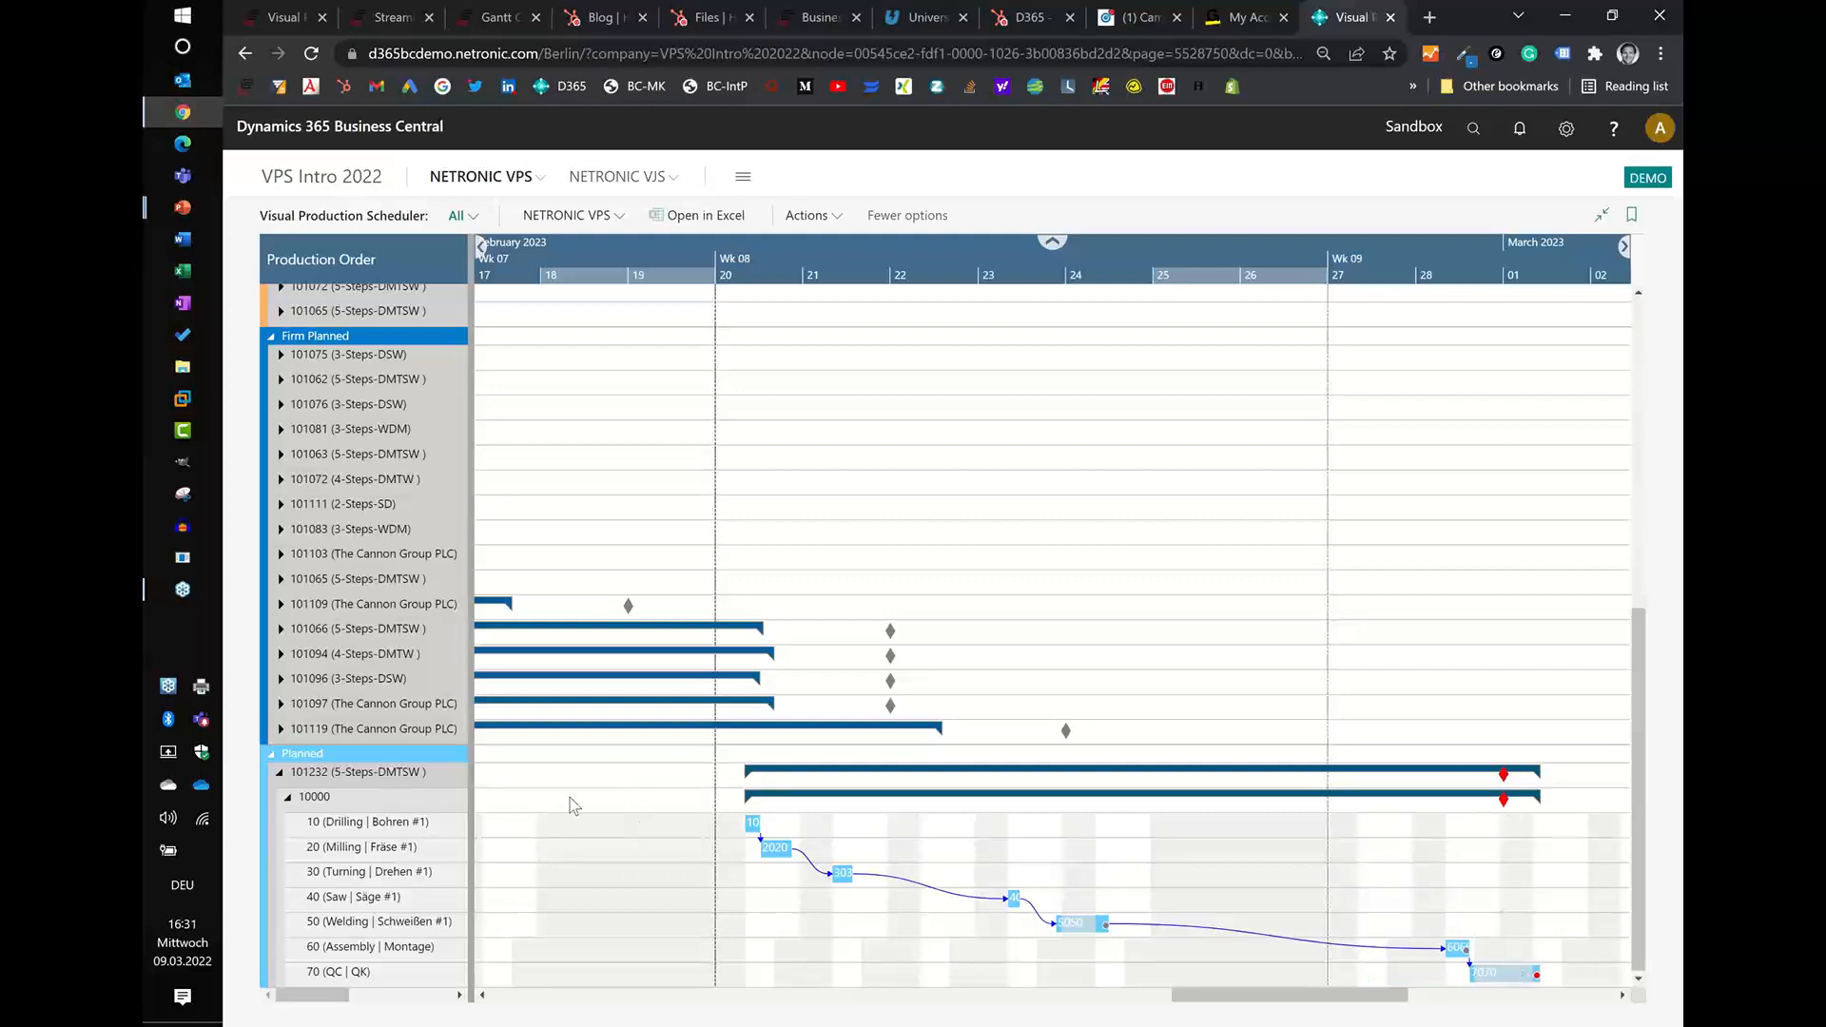
# - Check the planned order's ending date-time against its due date and collapse its production order line 10000
pyautogui.click(280, 773)
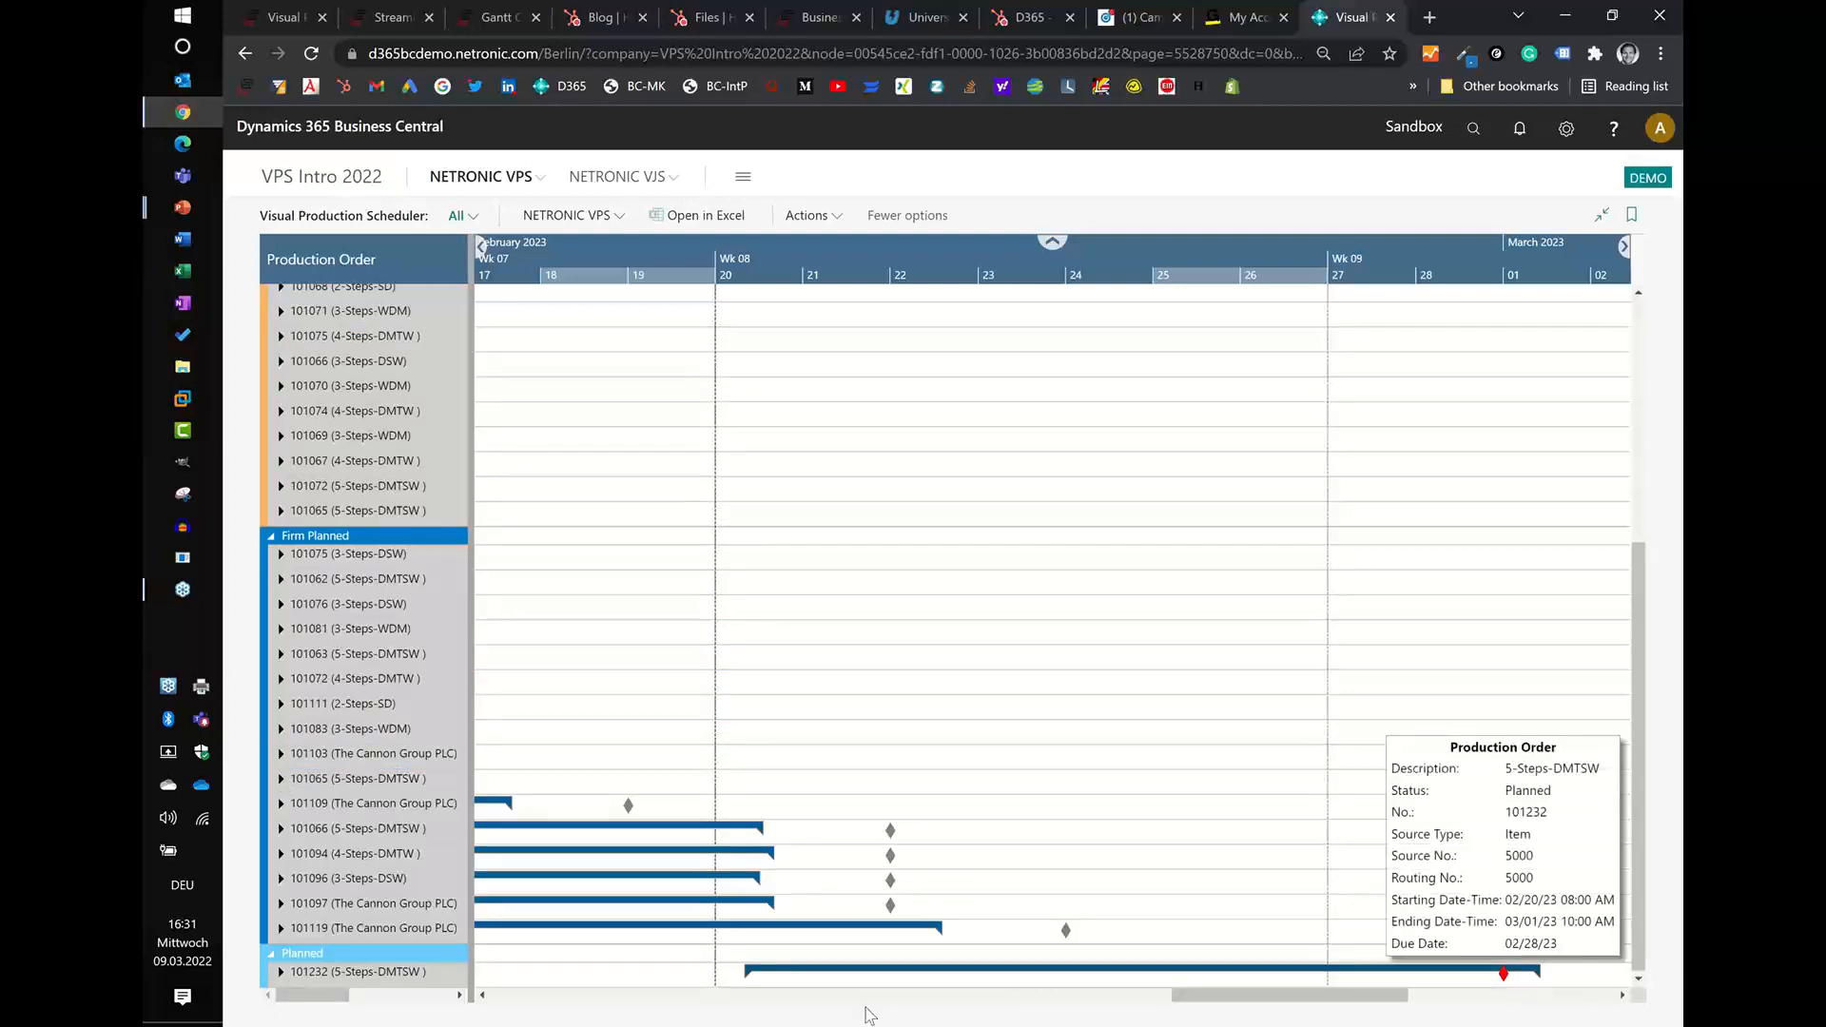
pyautogui.click(279, 972)
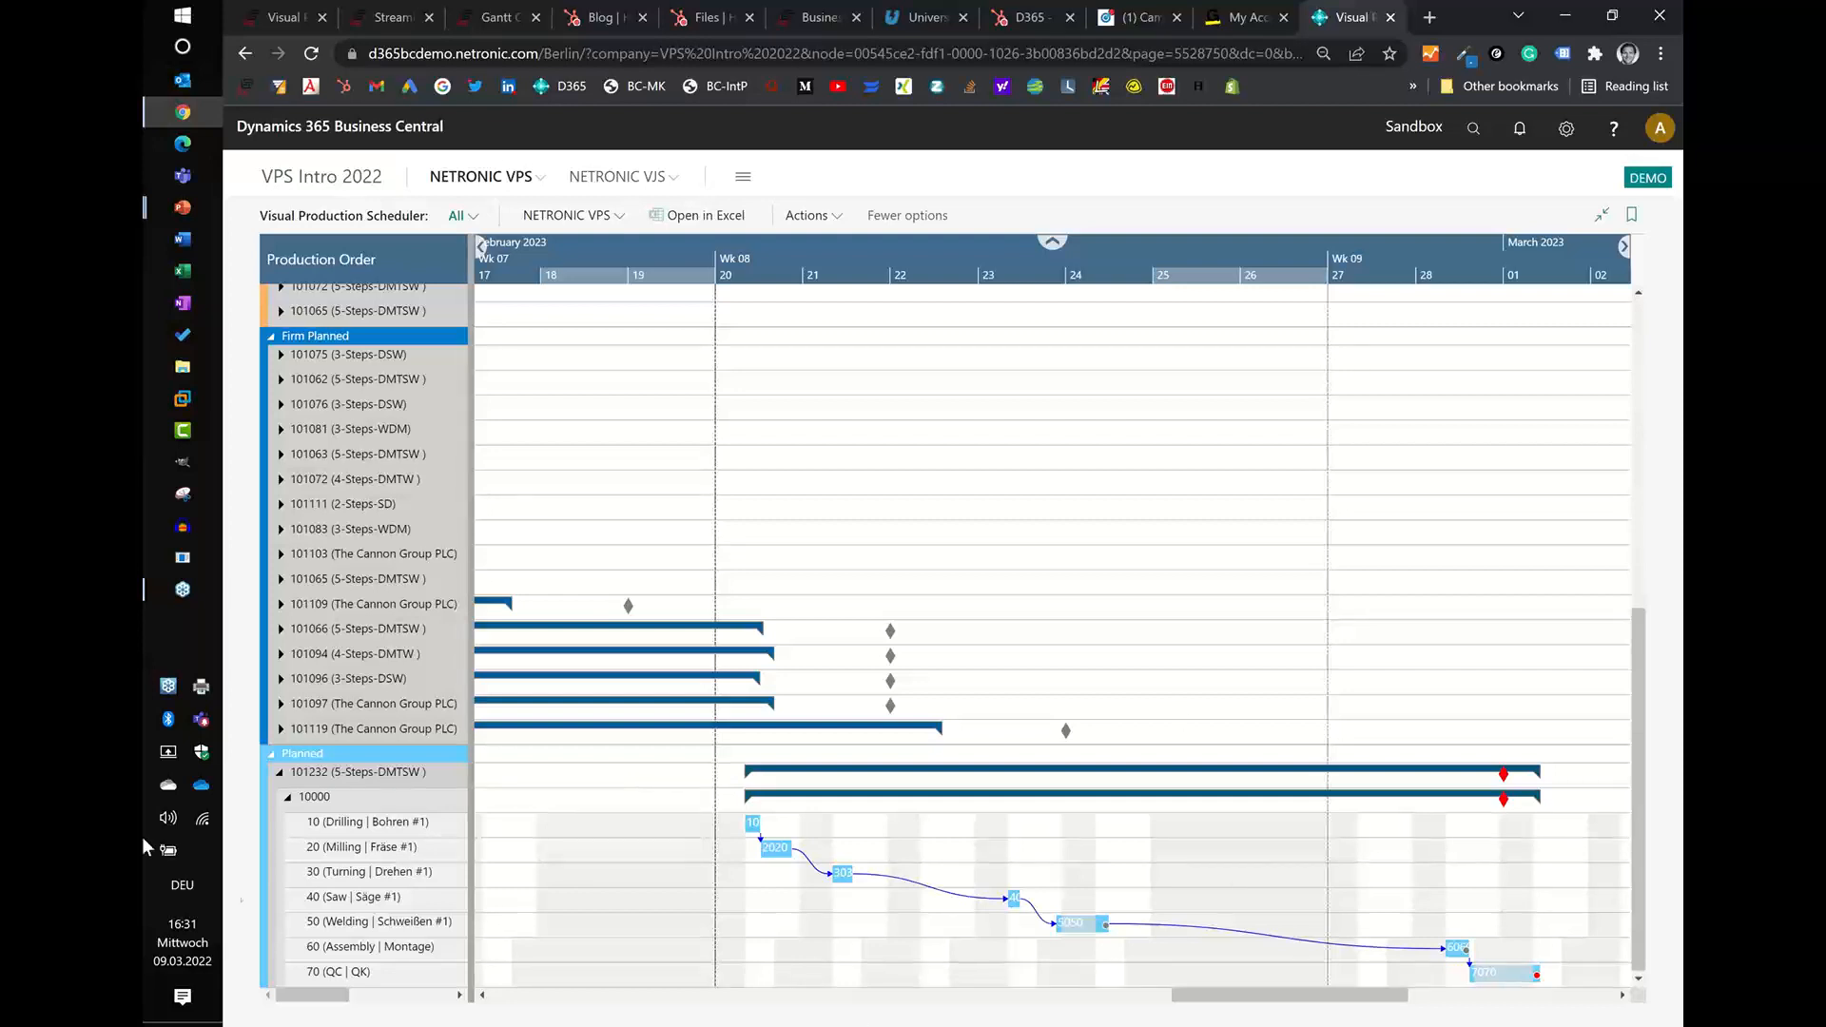
pyautogui.click(287, 799)
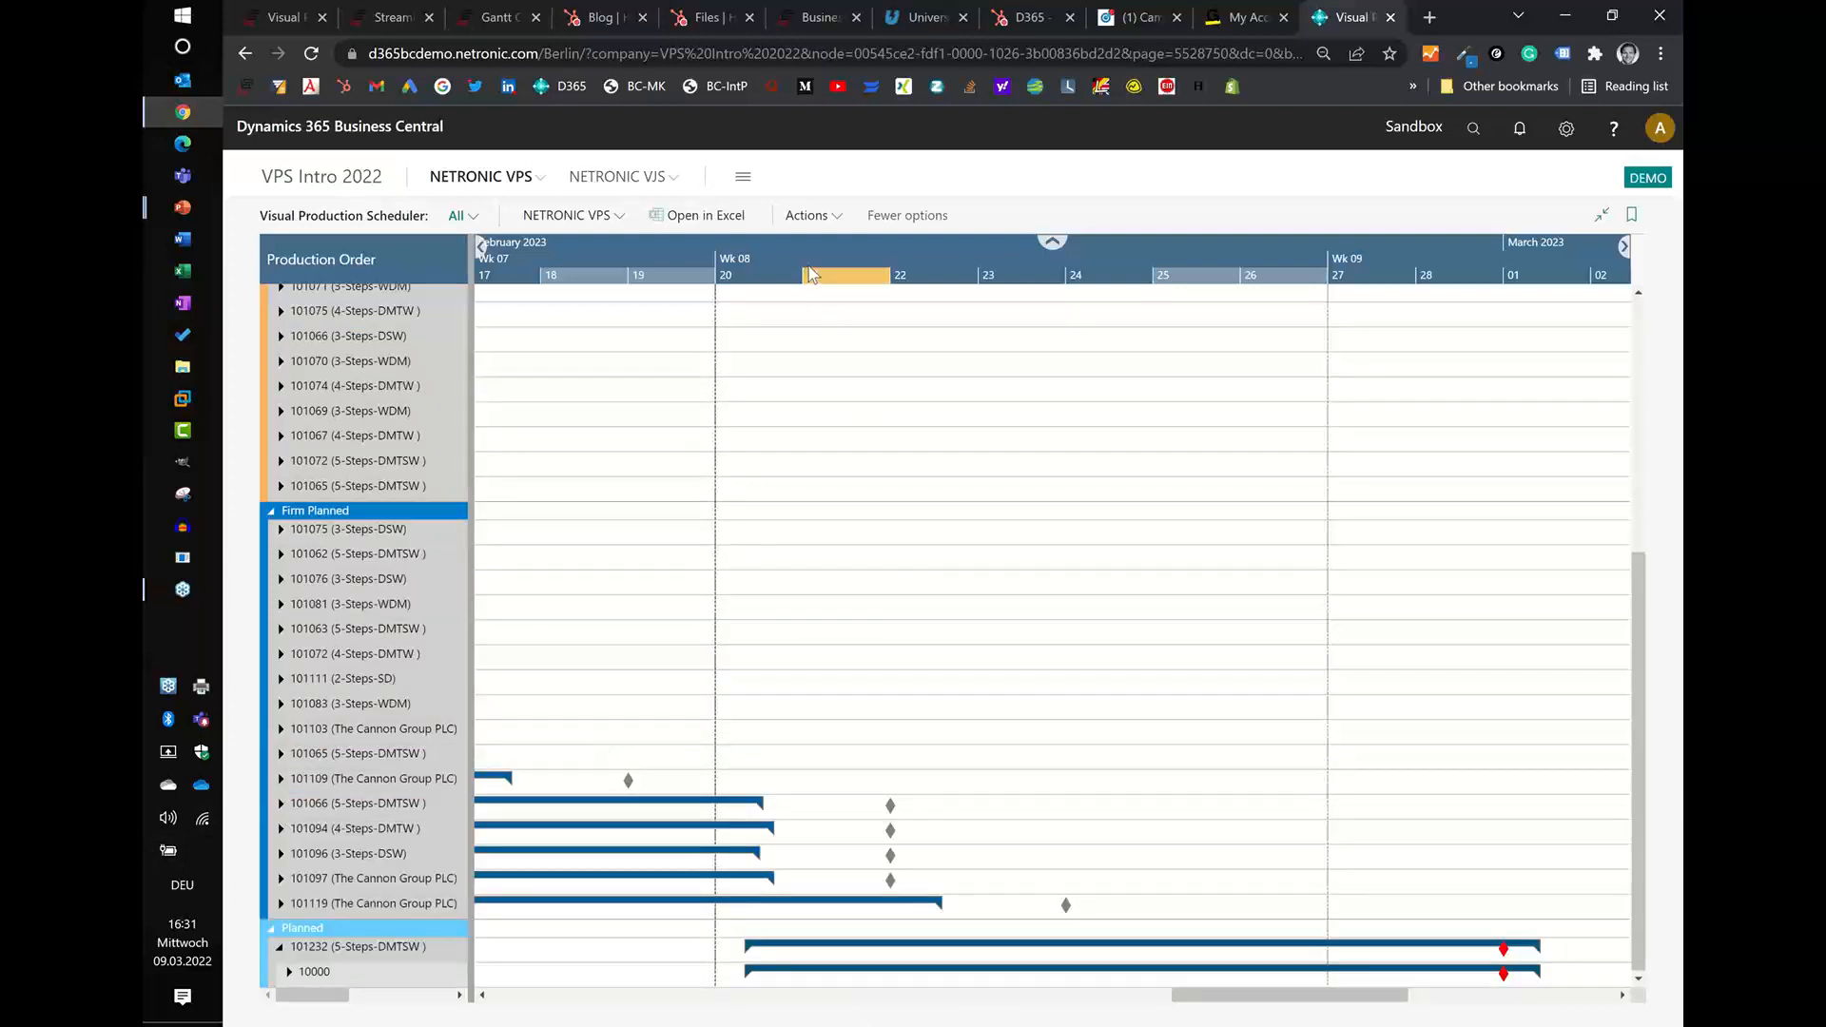
# - Examine the released, firm planned and planned production orders and their due dates across the January to March timeline
pyautogui.scroll(-2, 810, 273)
pyautogui.scroll(-1, 810, 273)
pyautogui.moveTo(811, 274); pyautogui.dragTo(1335, 277)
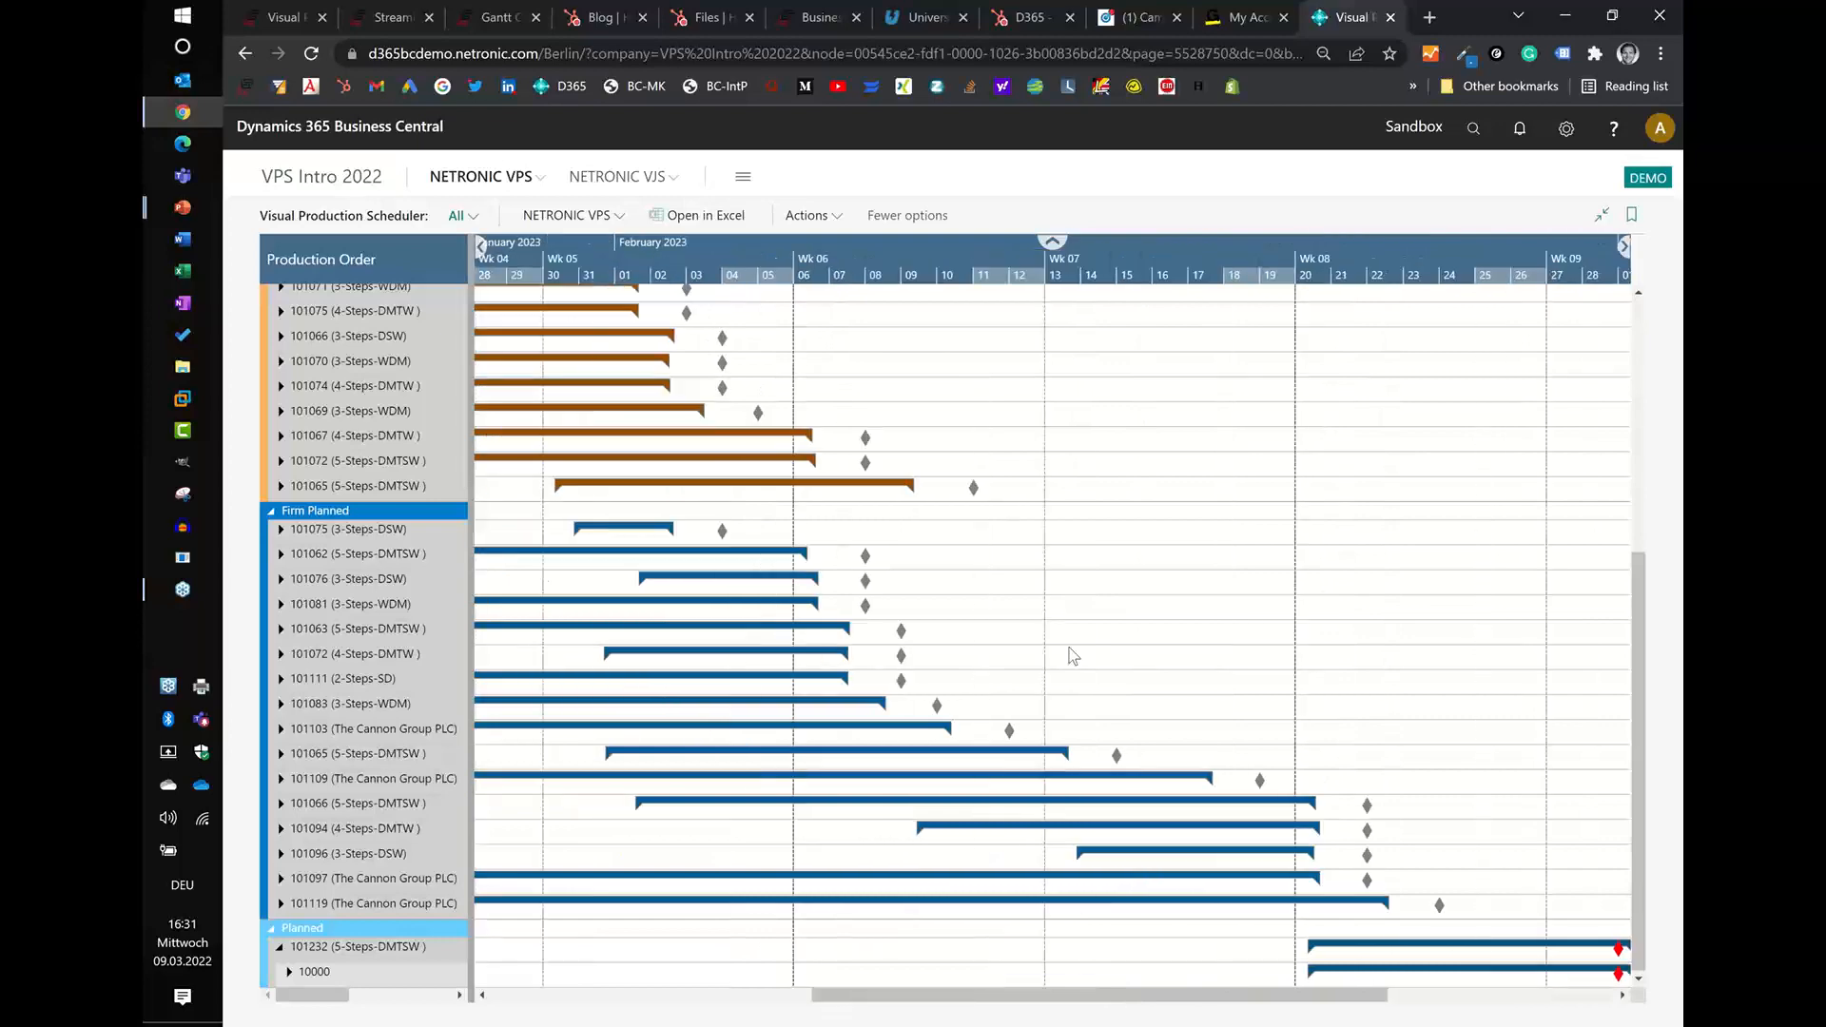
pyautogui.scroll(3, 1069, 655)
pyautogui.moveTo(626, 266); pyautogui.dragTo(1027, 270)
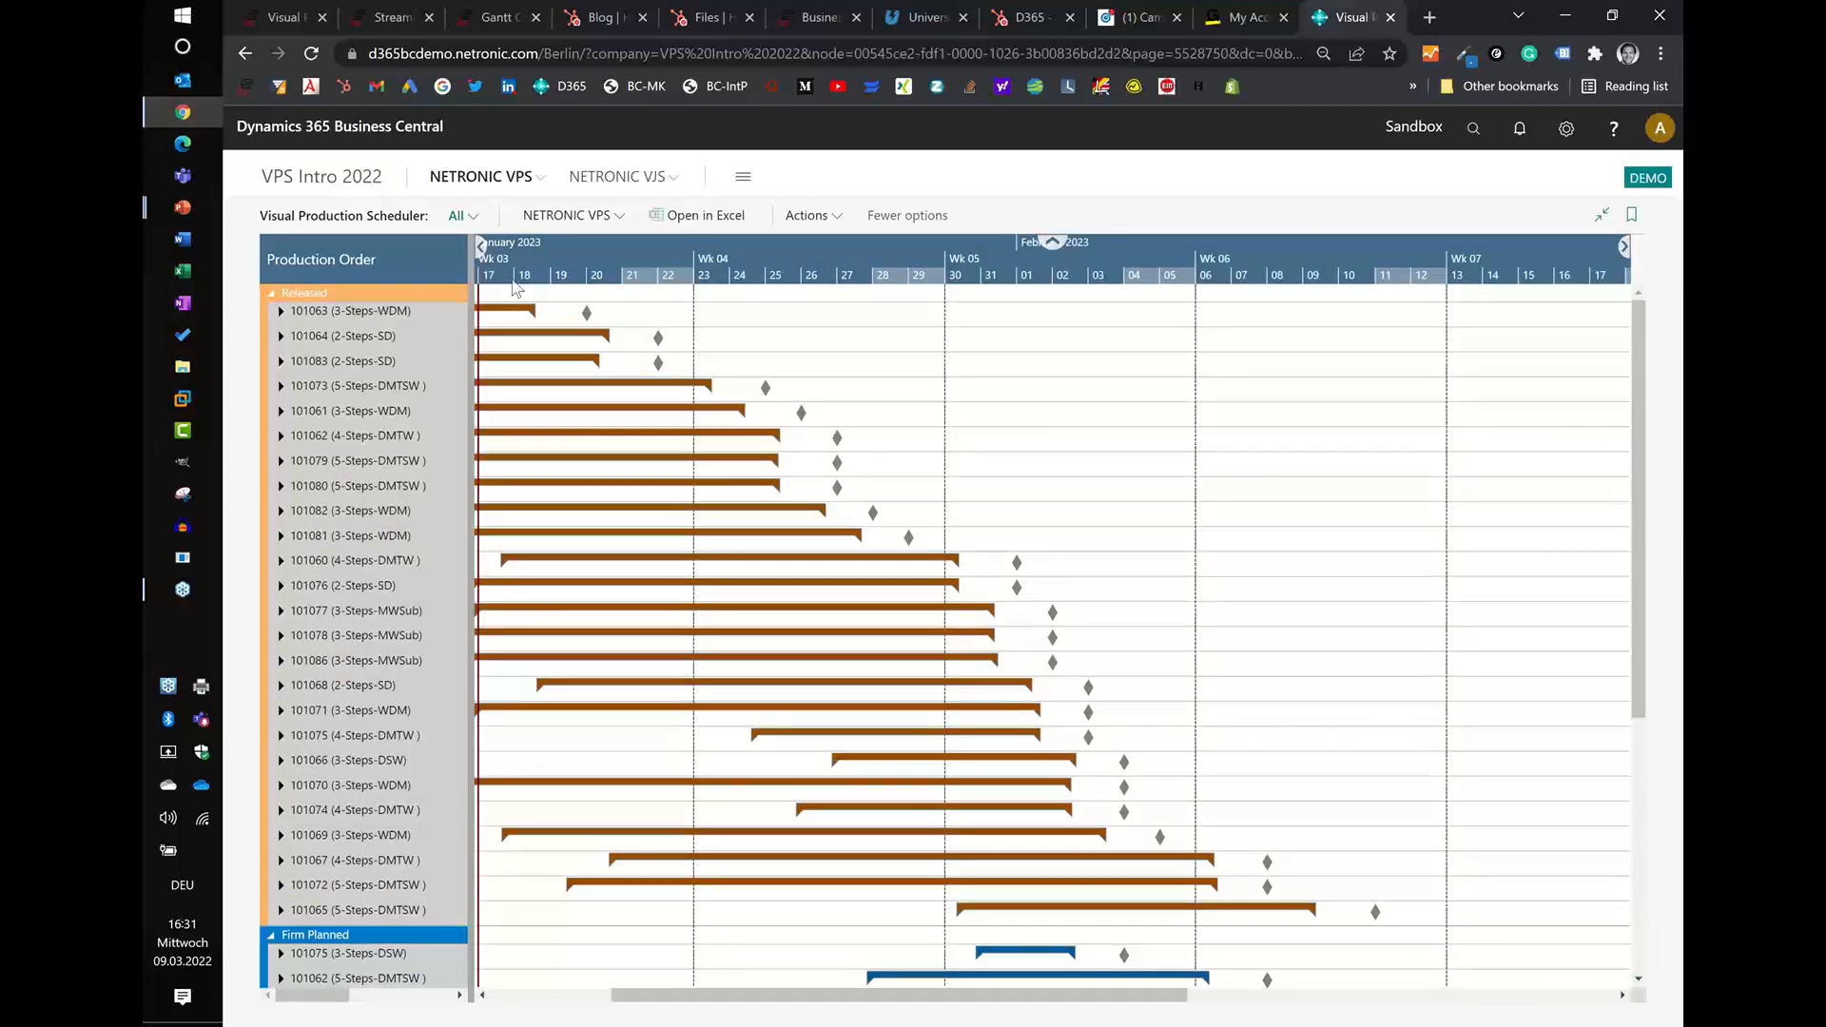
pyautogui.moveTo(521, 268); pyautogui.dragTo(704, 266)
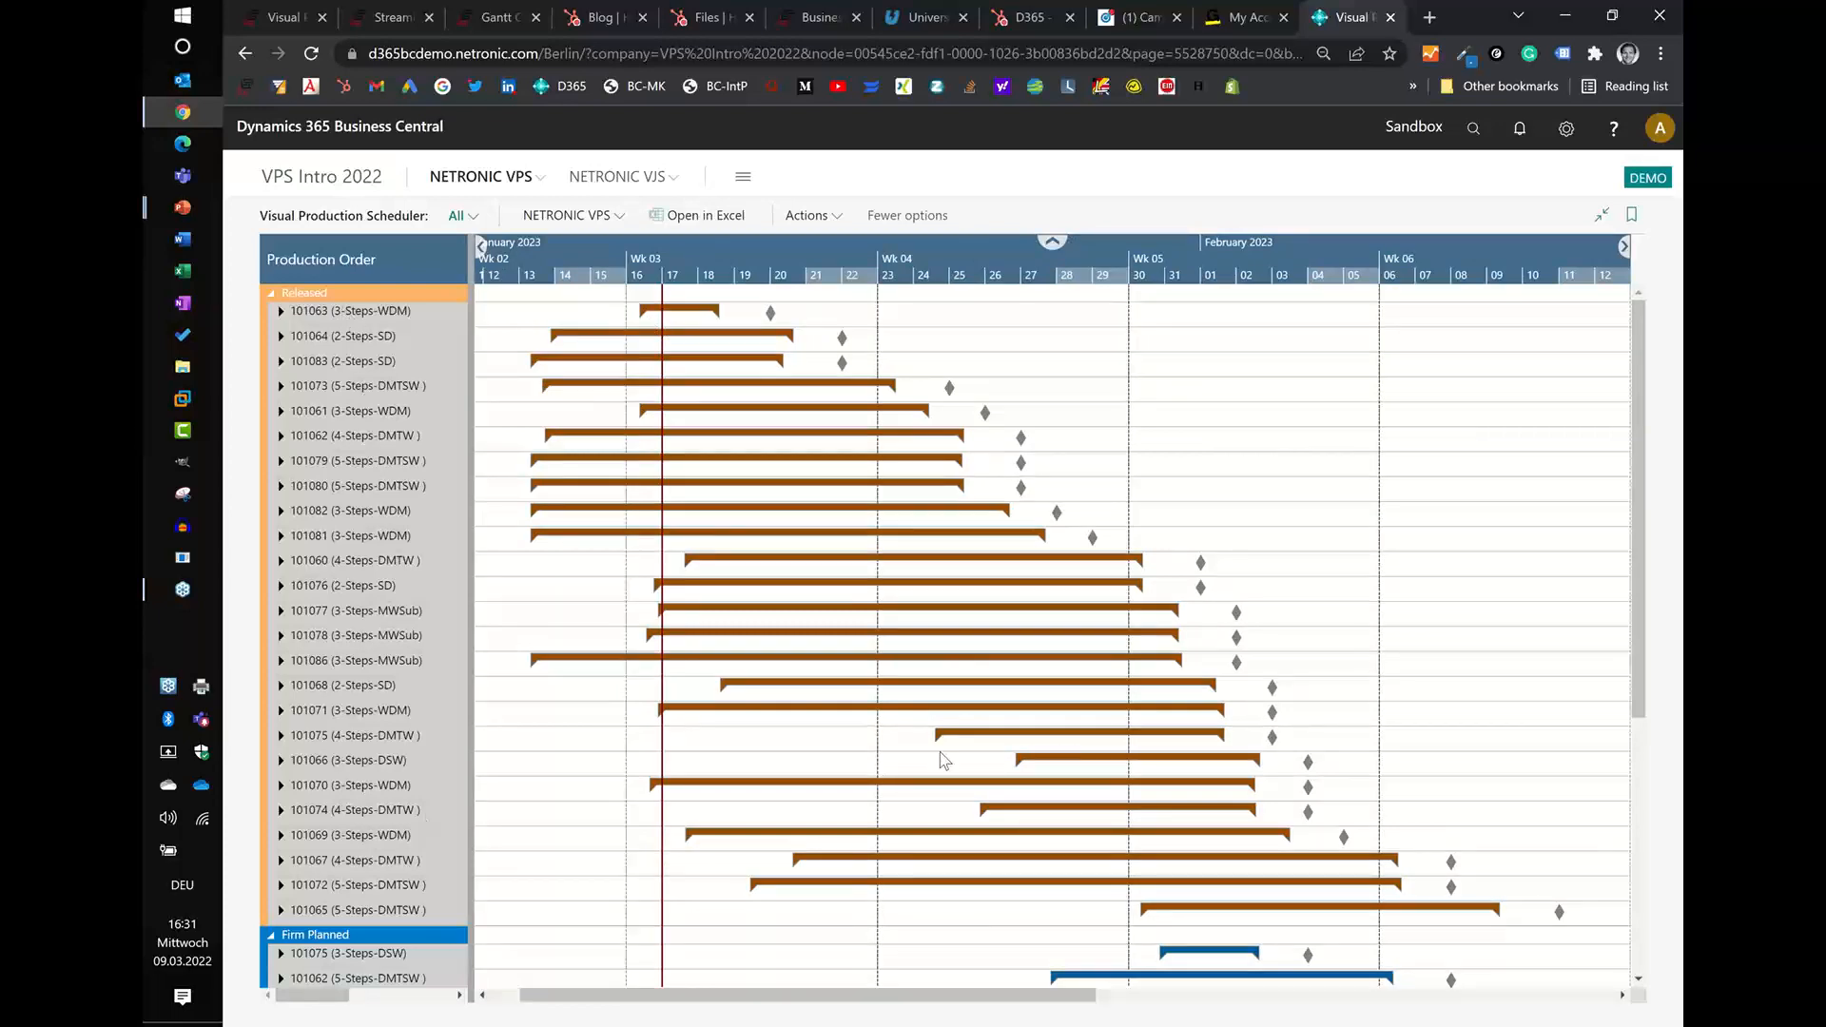
pyautogui.scroll(-5, 875, 772)
pyautogui.scroll(-3, 937, 270)
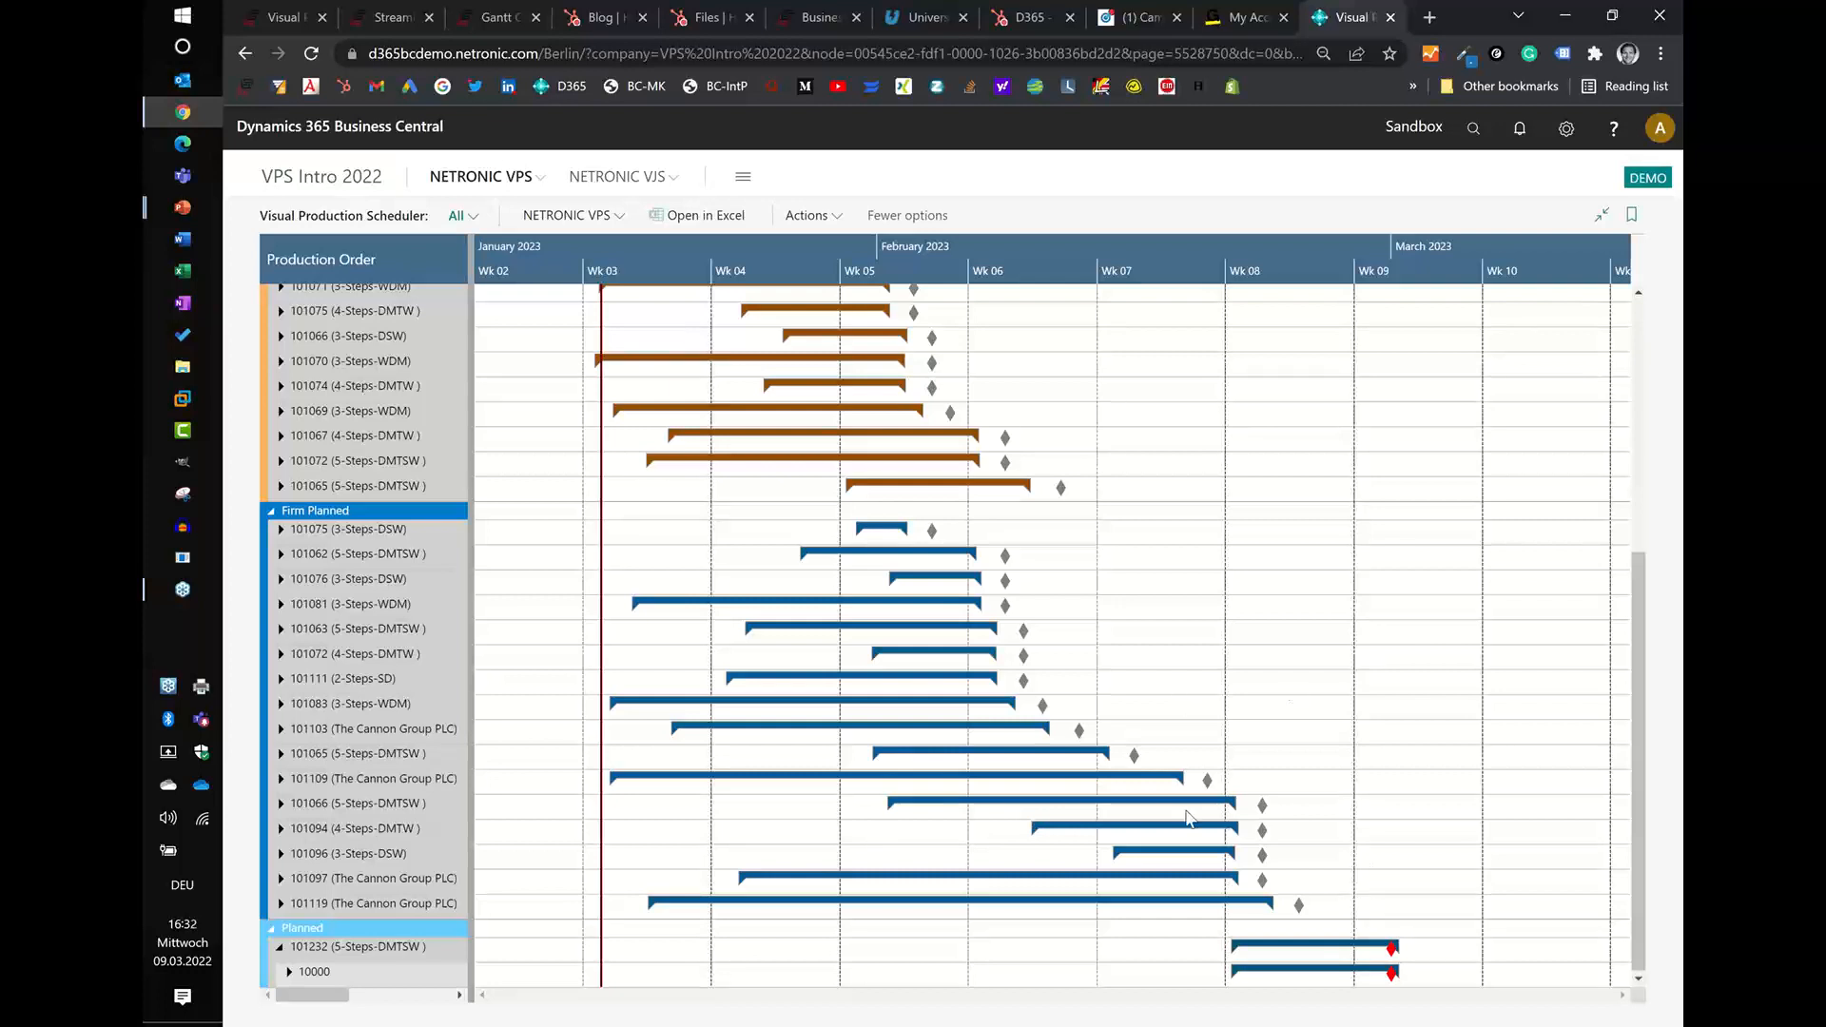
pyautogui.scroll(3, 861, 749)
pyautogui.scroll(5, 861, 749)
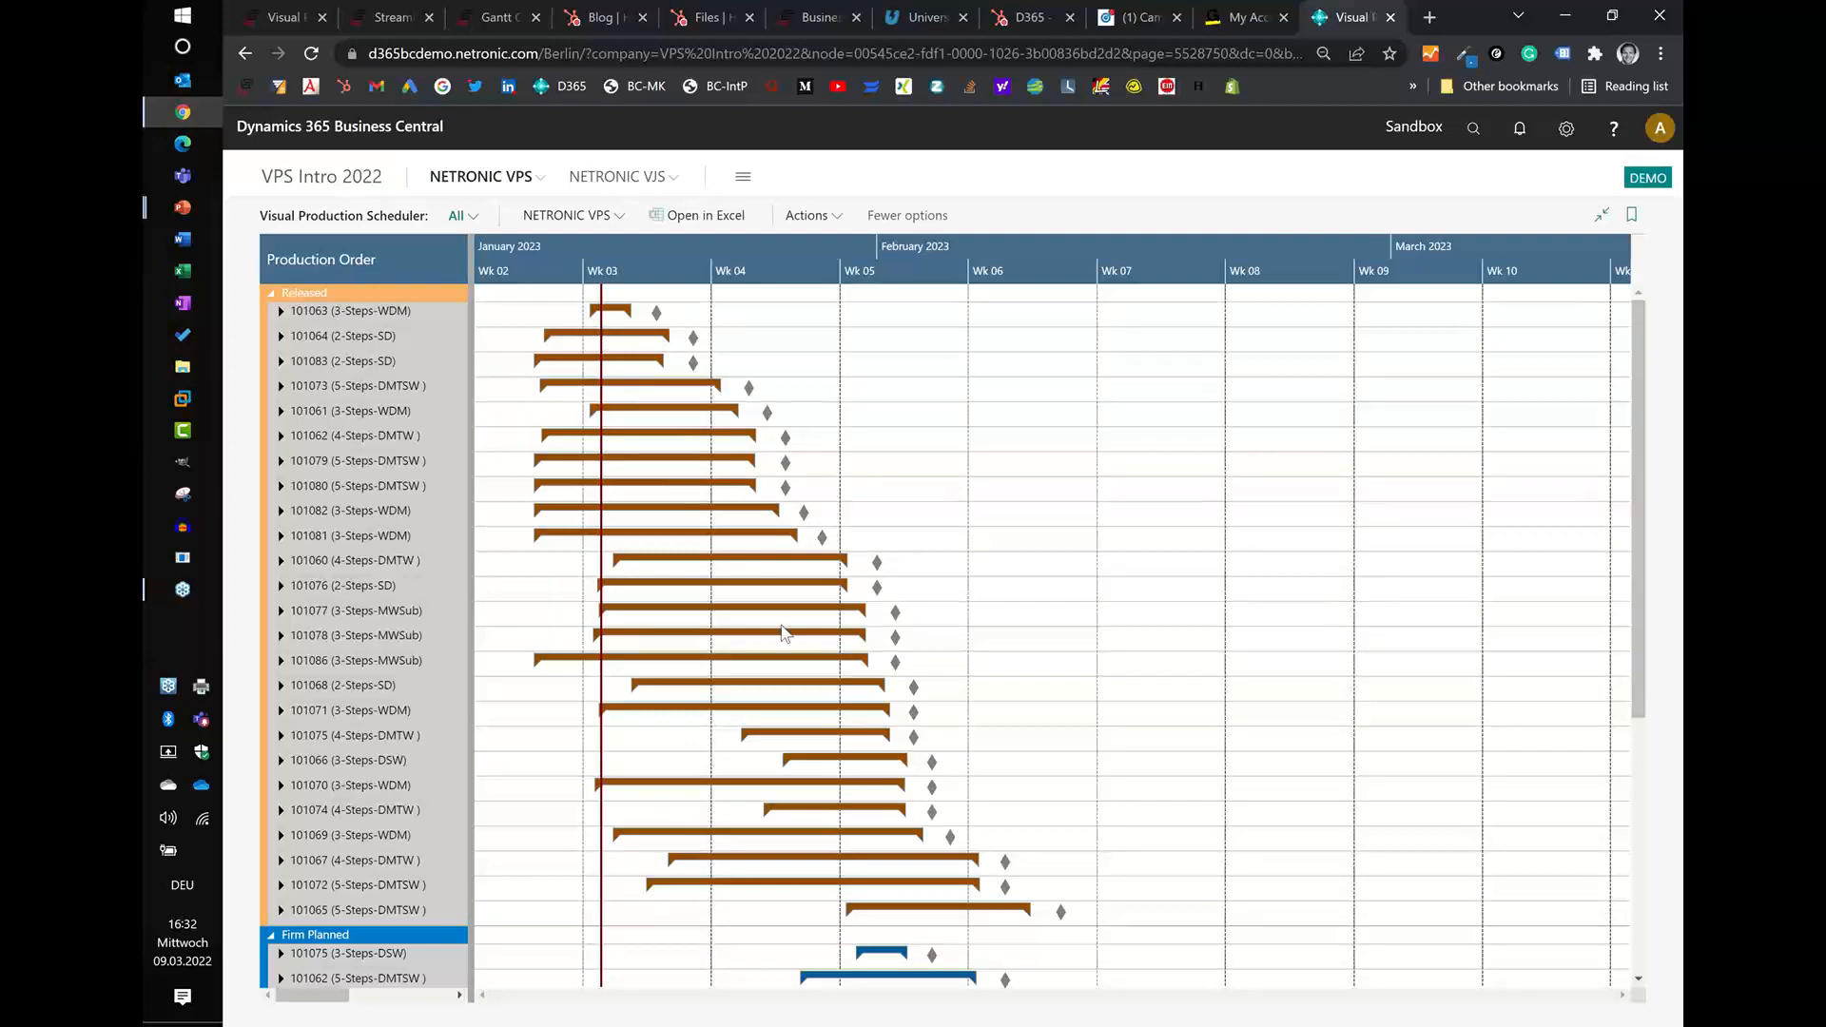
pyautogui.scroll(-7, 970, 865)
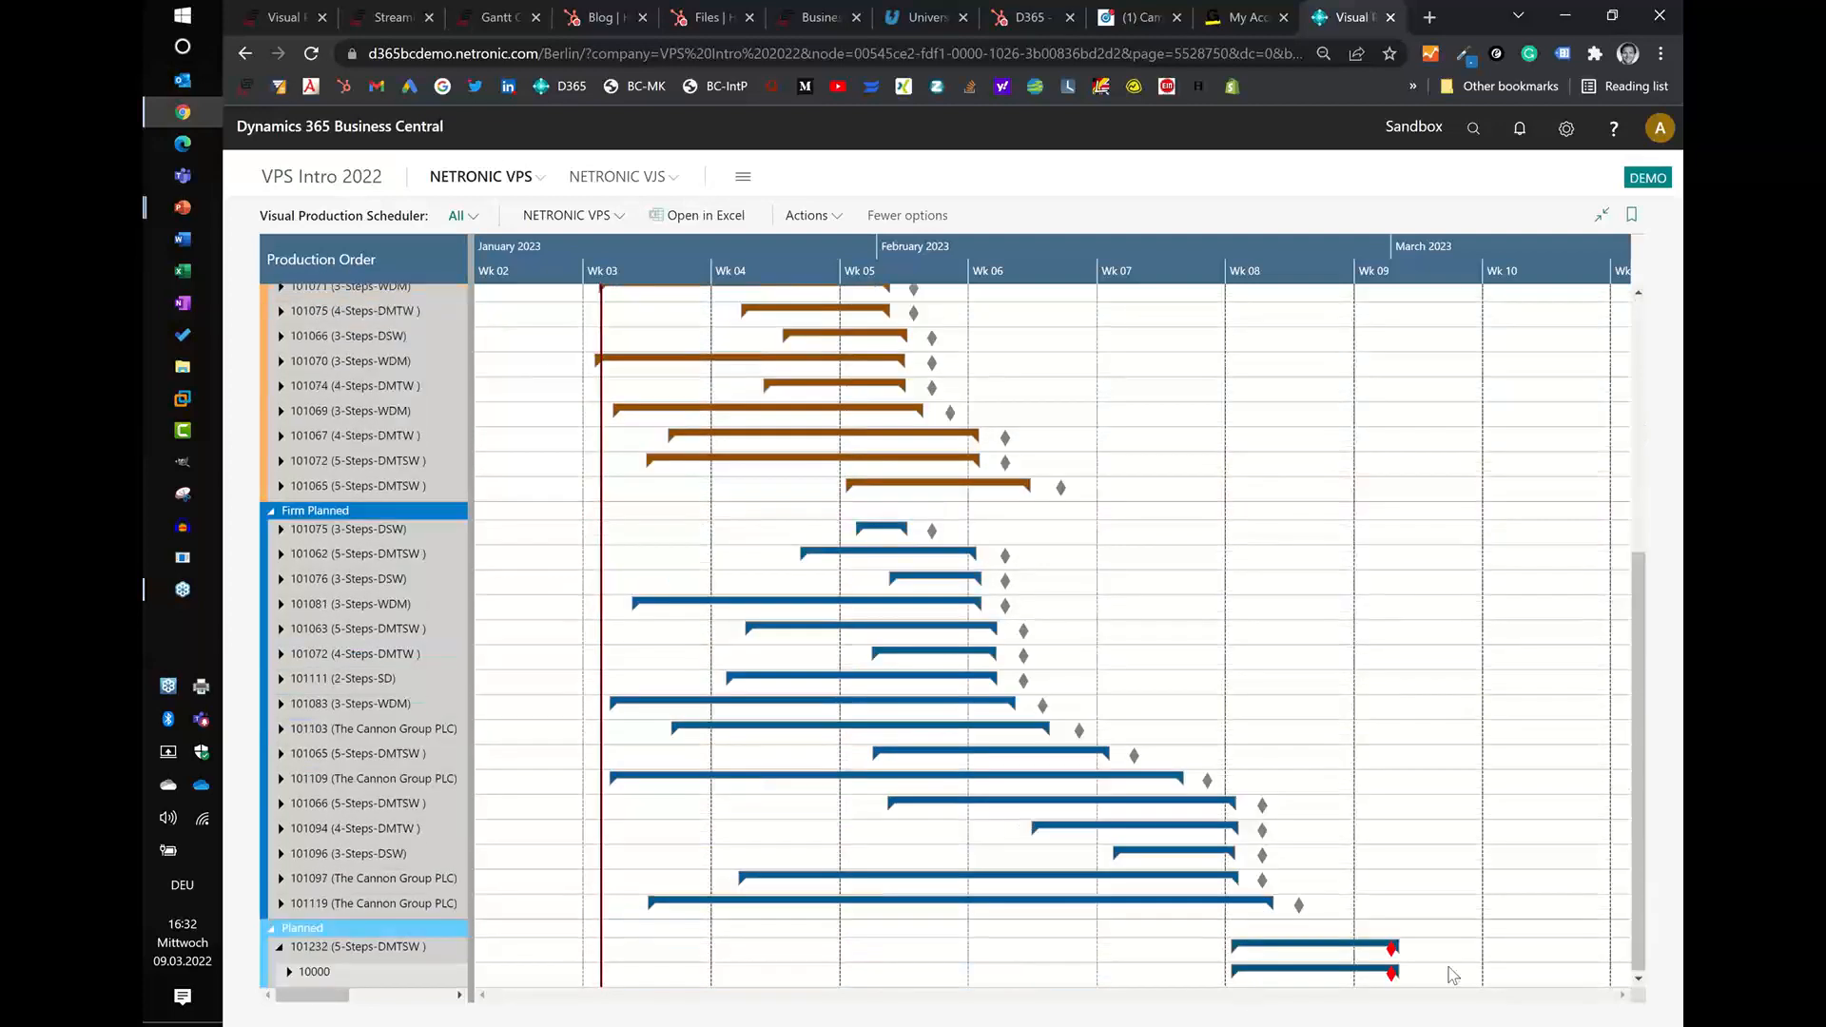
pyautogui.scroll(6, 1105, 811)
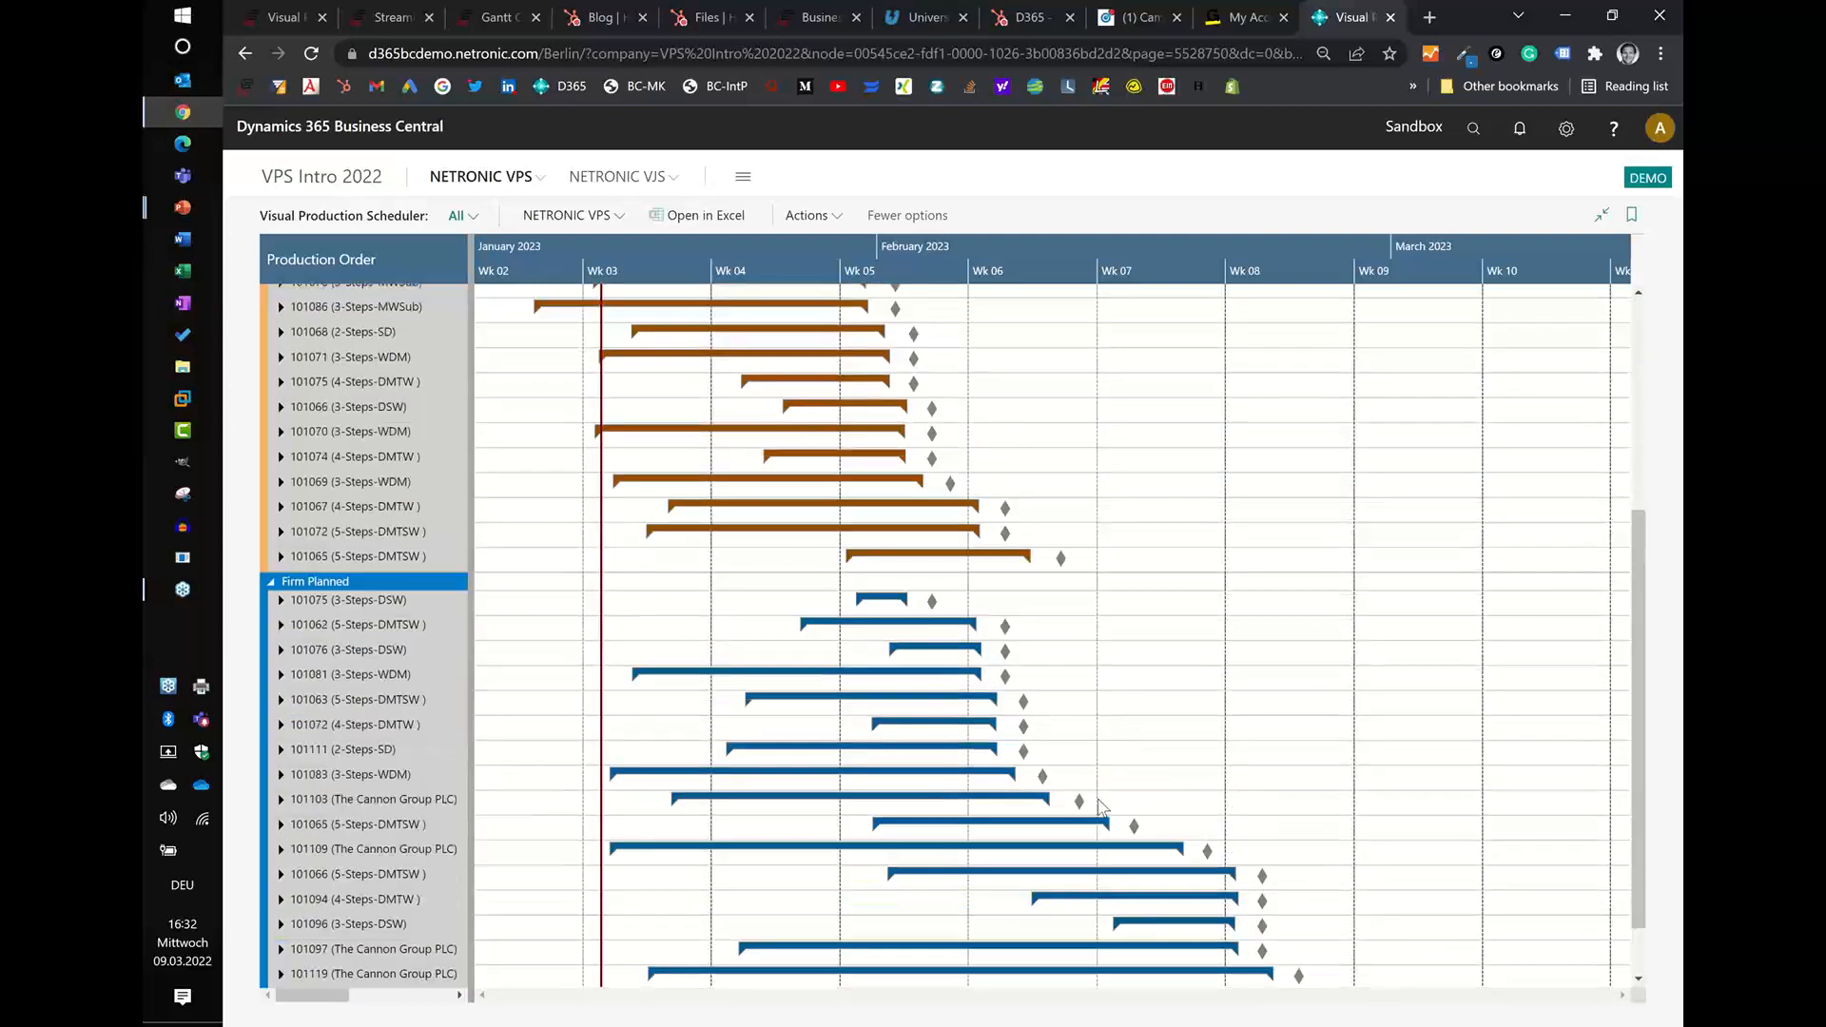
pyautogui.scroll(1, 1121, 809)
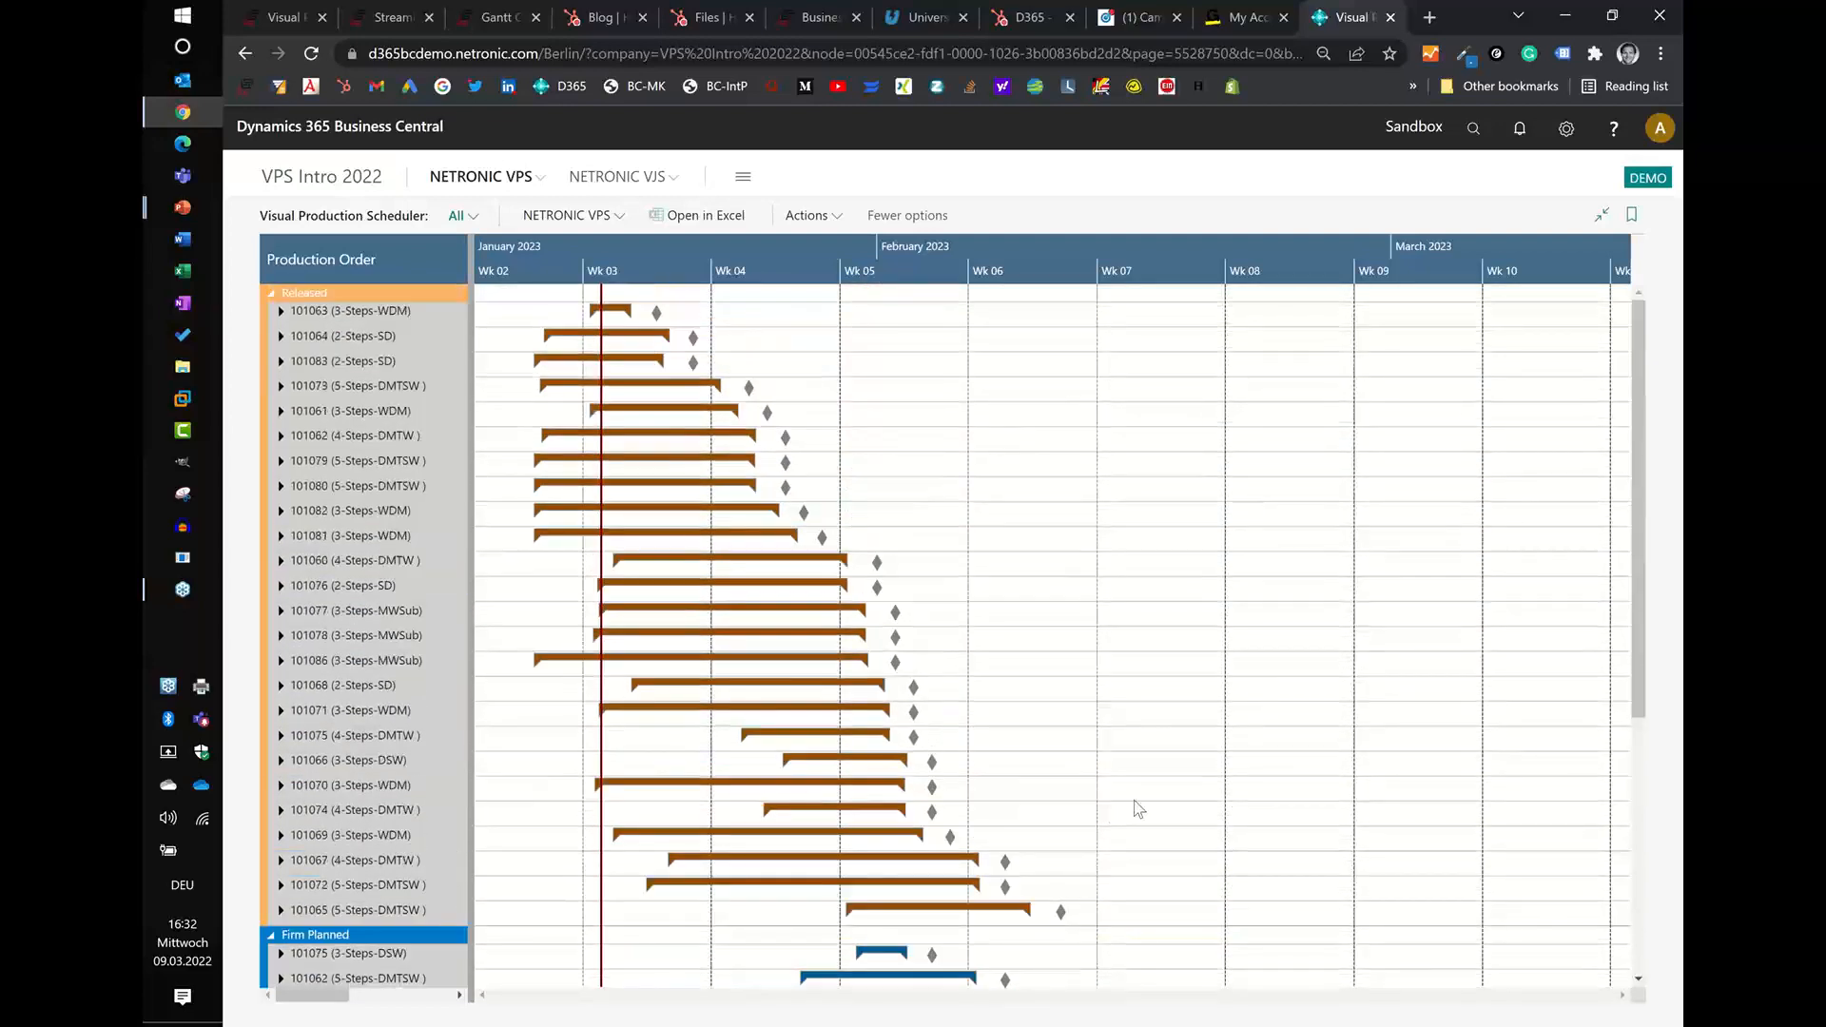
# - Switch to the Capacity View and examine the order links of operation 10 on Drilling | Bohren #1 in week 02
pyautogui.click(587, 217)
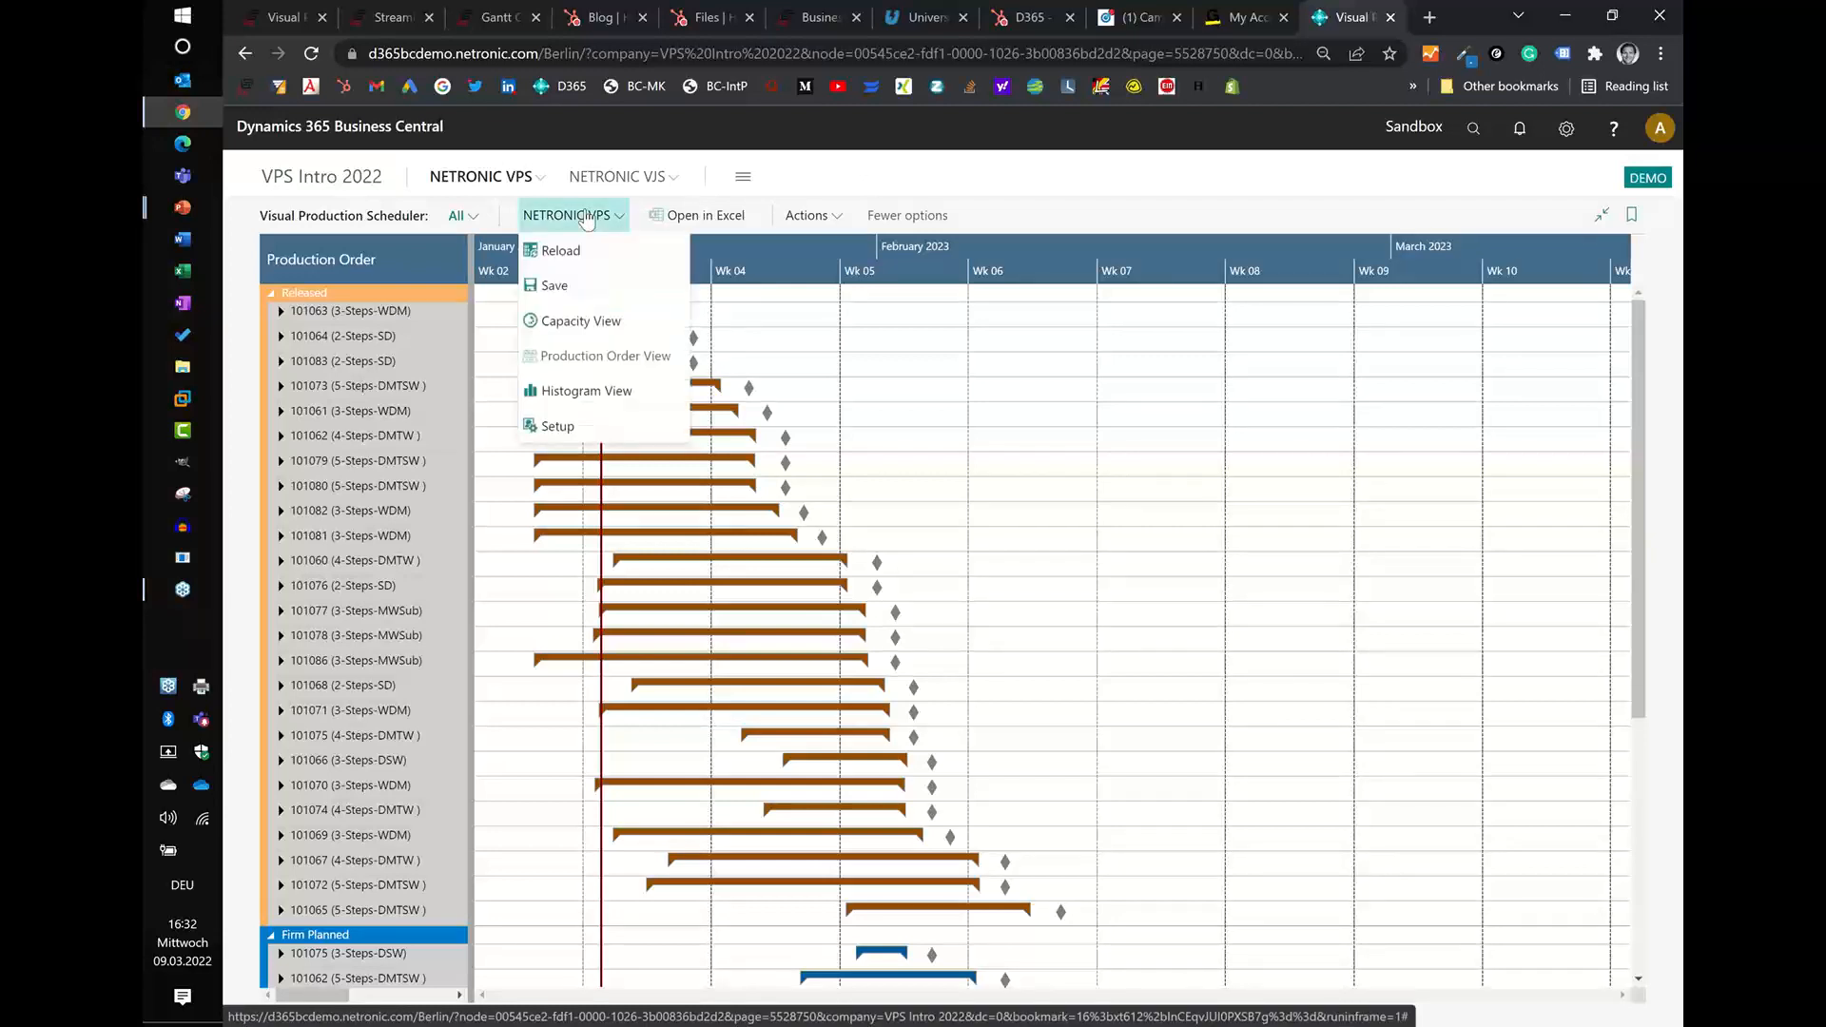
pyautogui.click(589, 328)
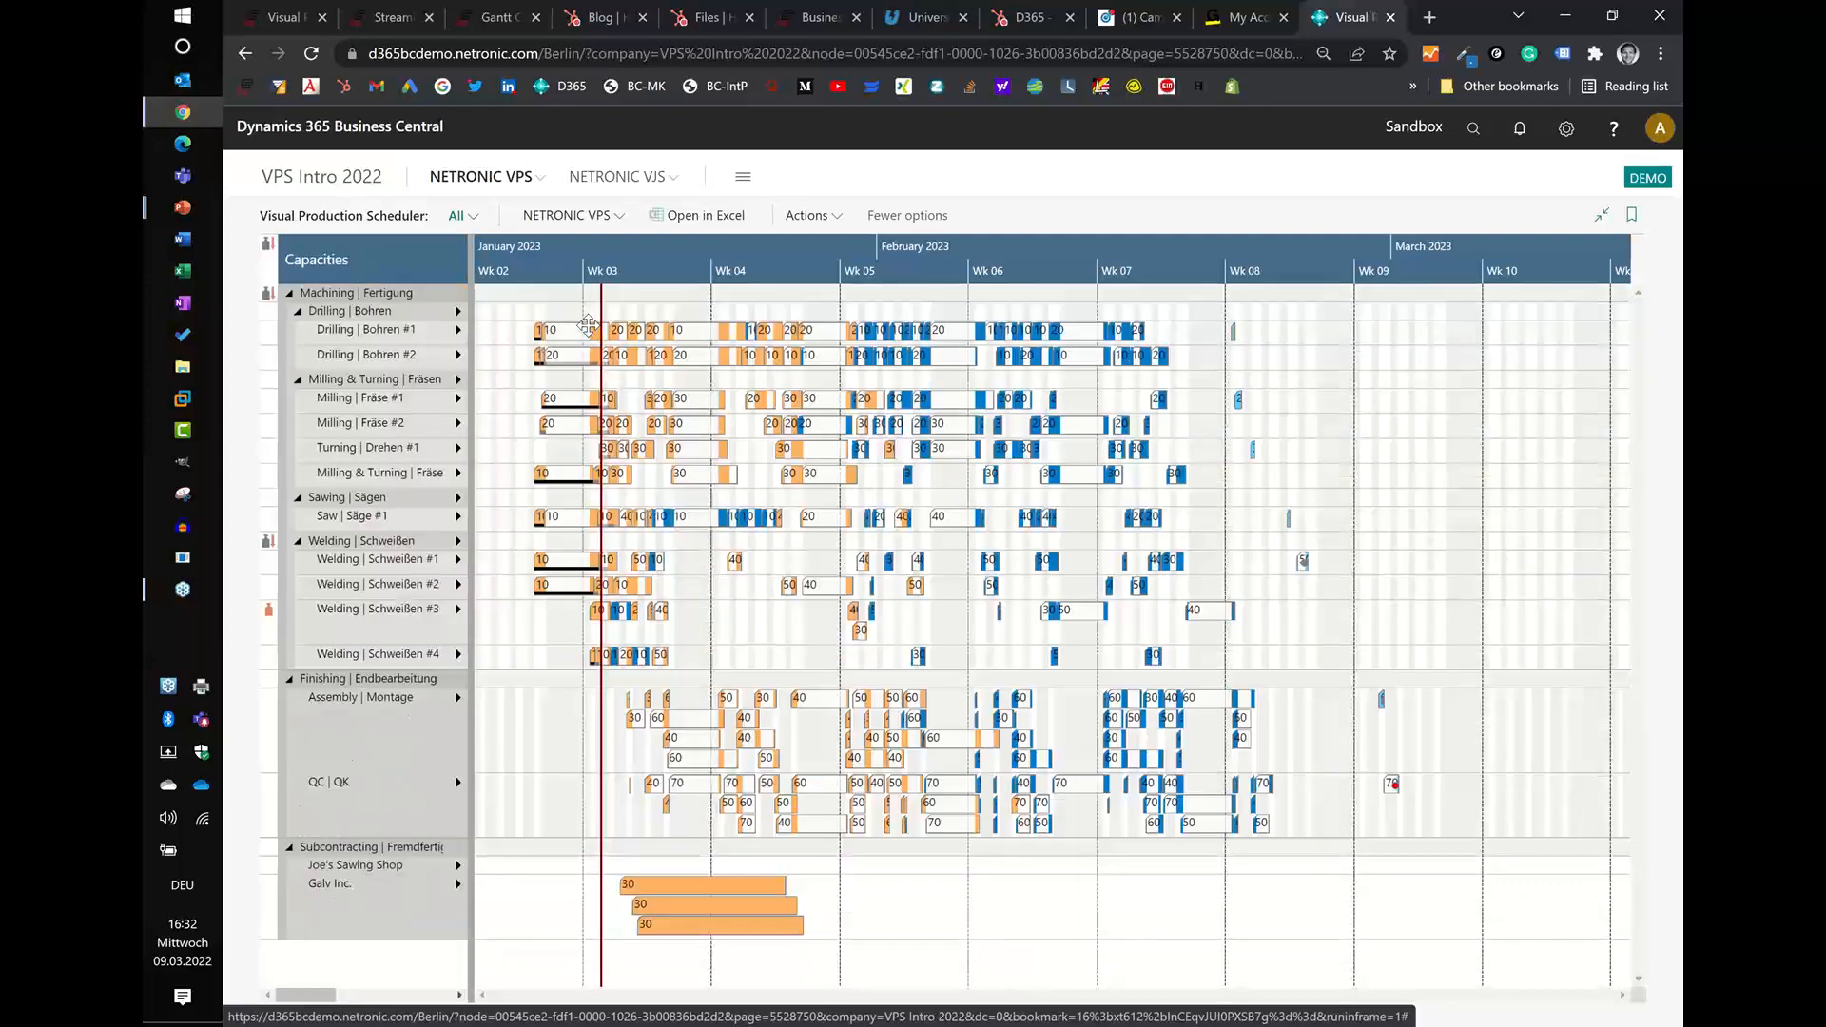
pyautogui.moveTo(588, 324)
pyautogui.click(566, 335)
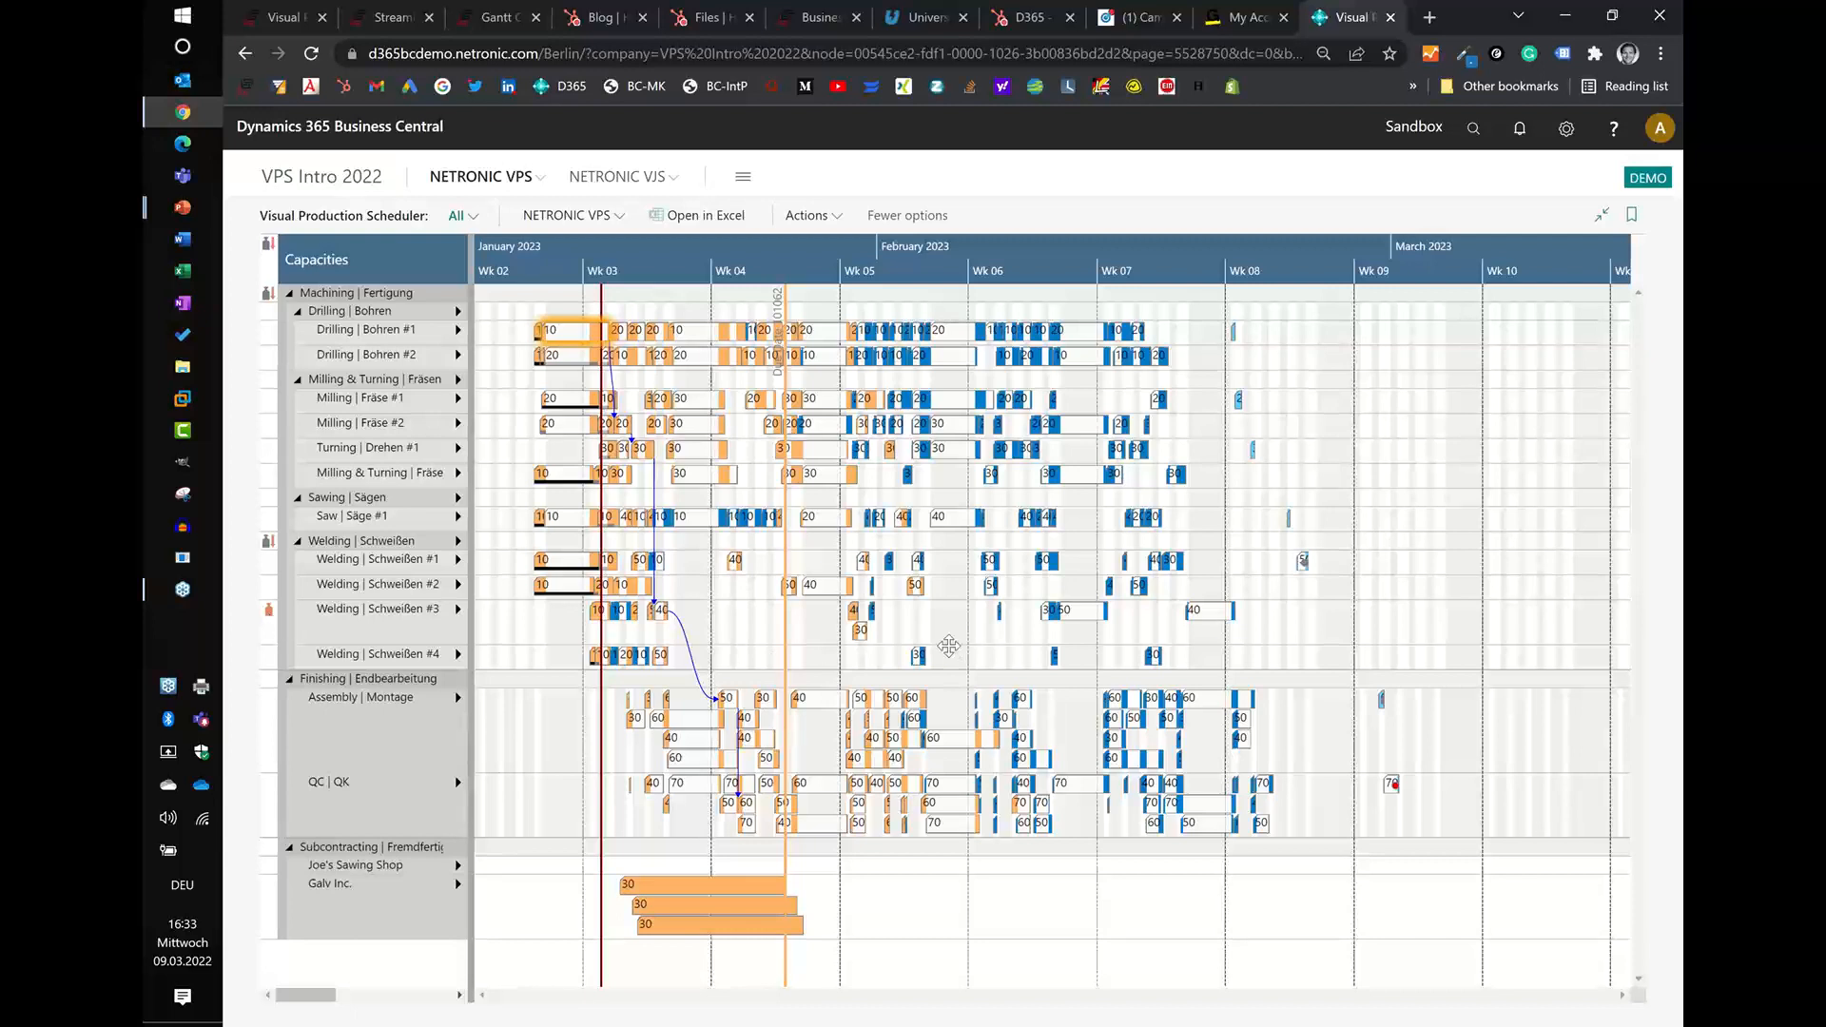
pyautogui.click(894, 639)
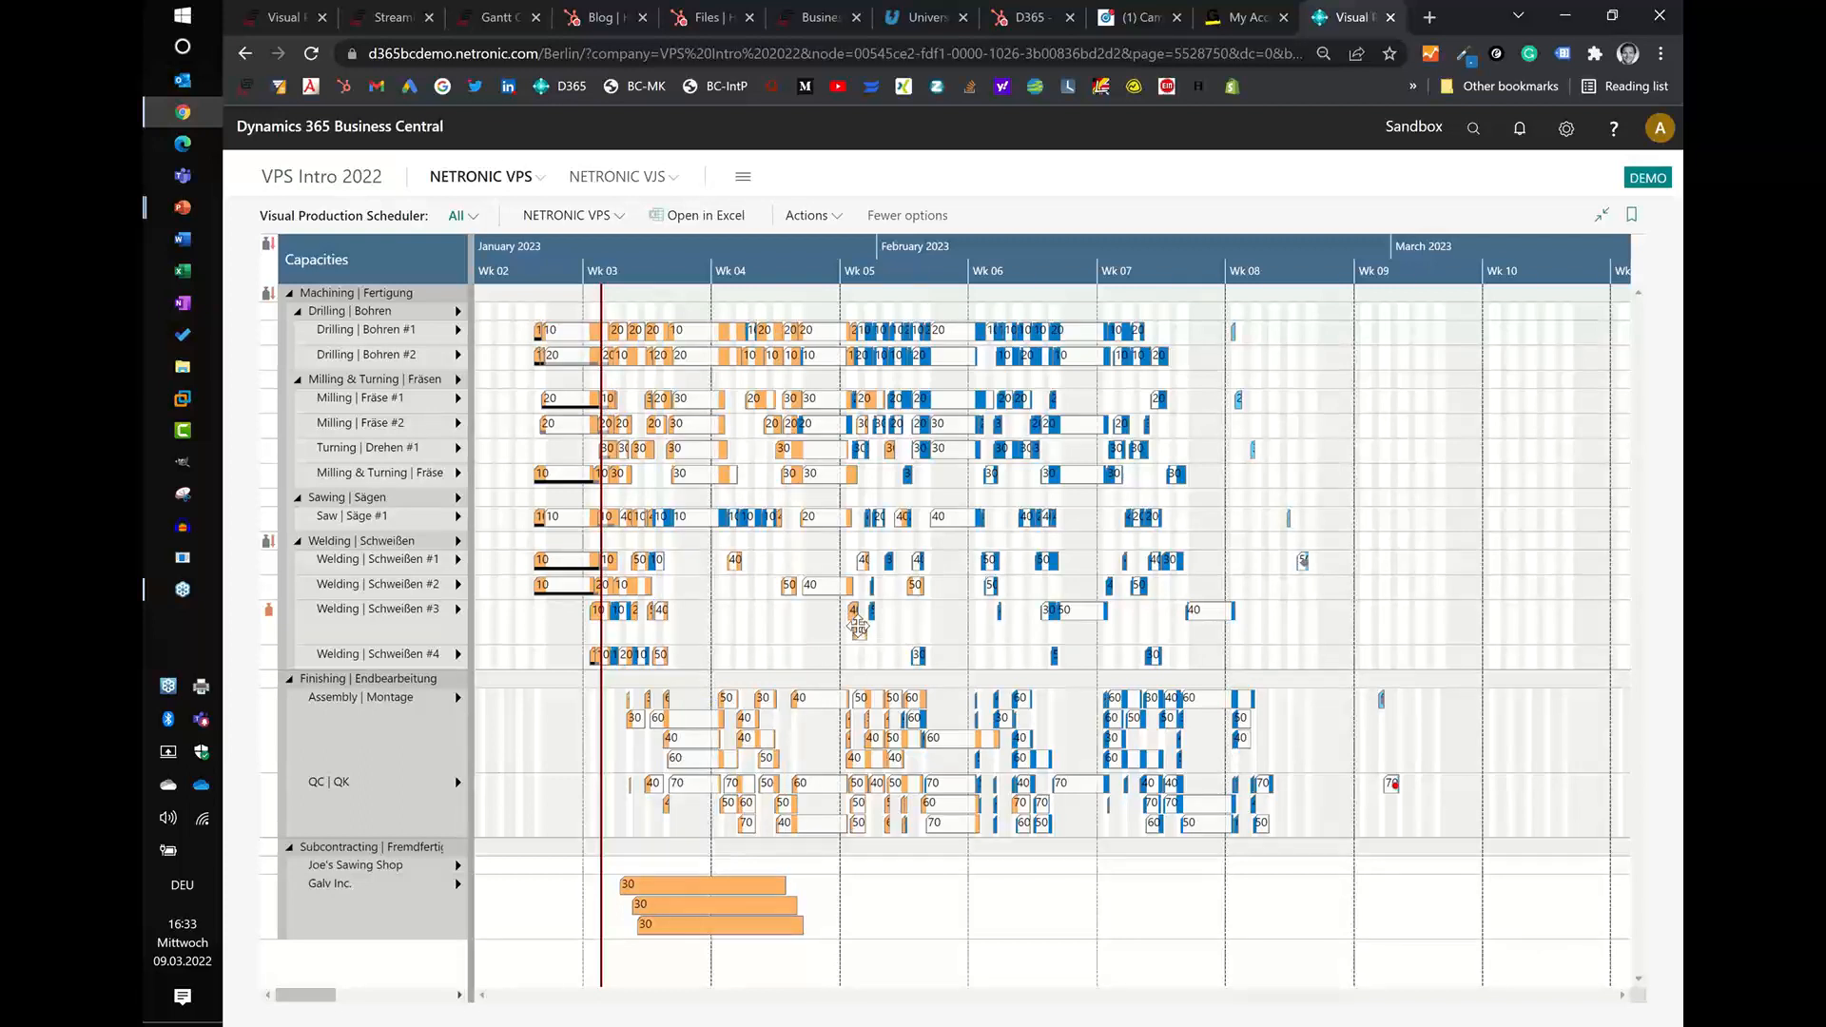
# - Display the capacity load histogram for machine center Welding | Schweißen #3 within the Welding work center
pyautogui.moveTo(858, 630)
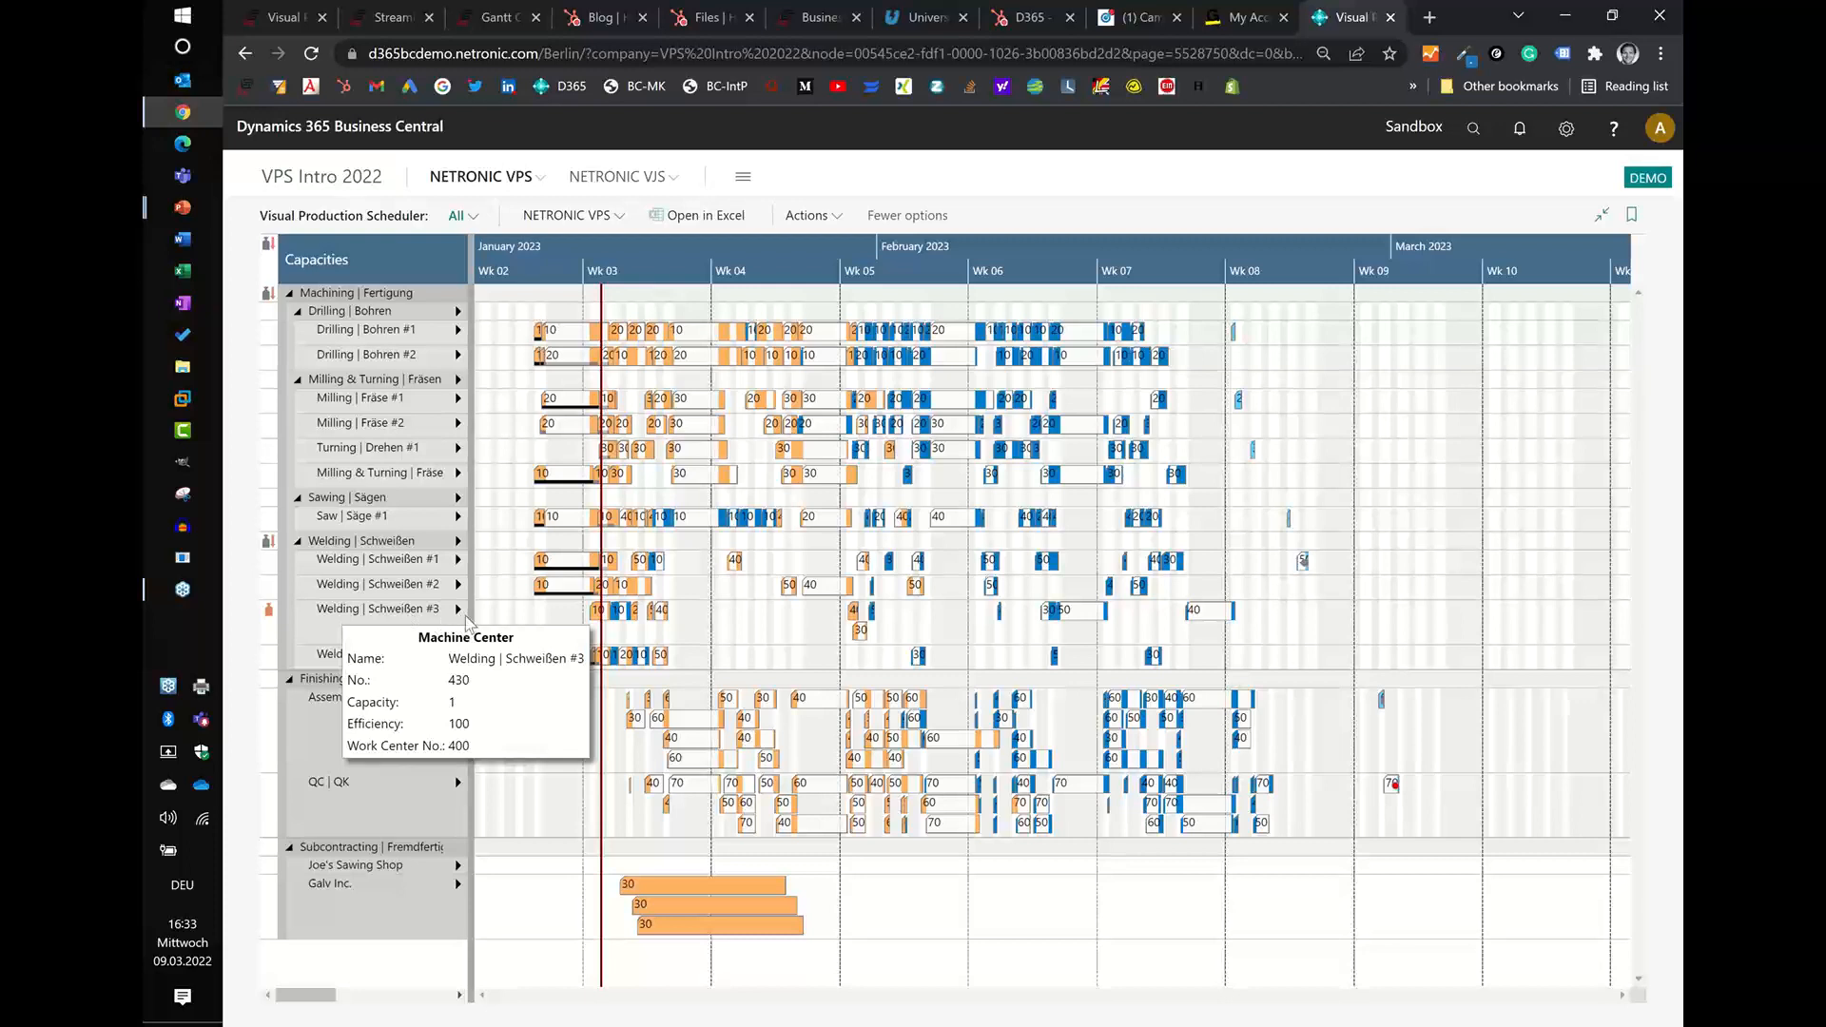
pyautogui.click(298, 549)
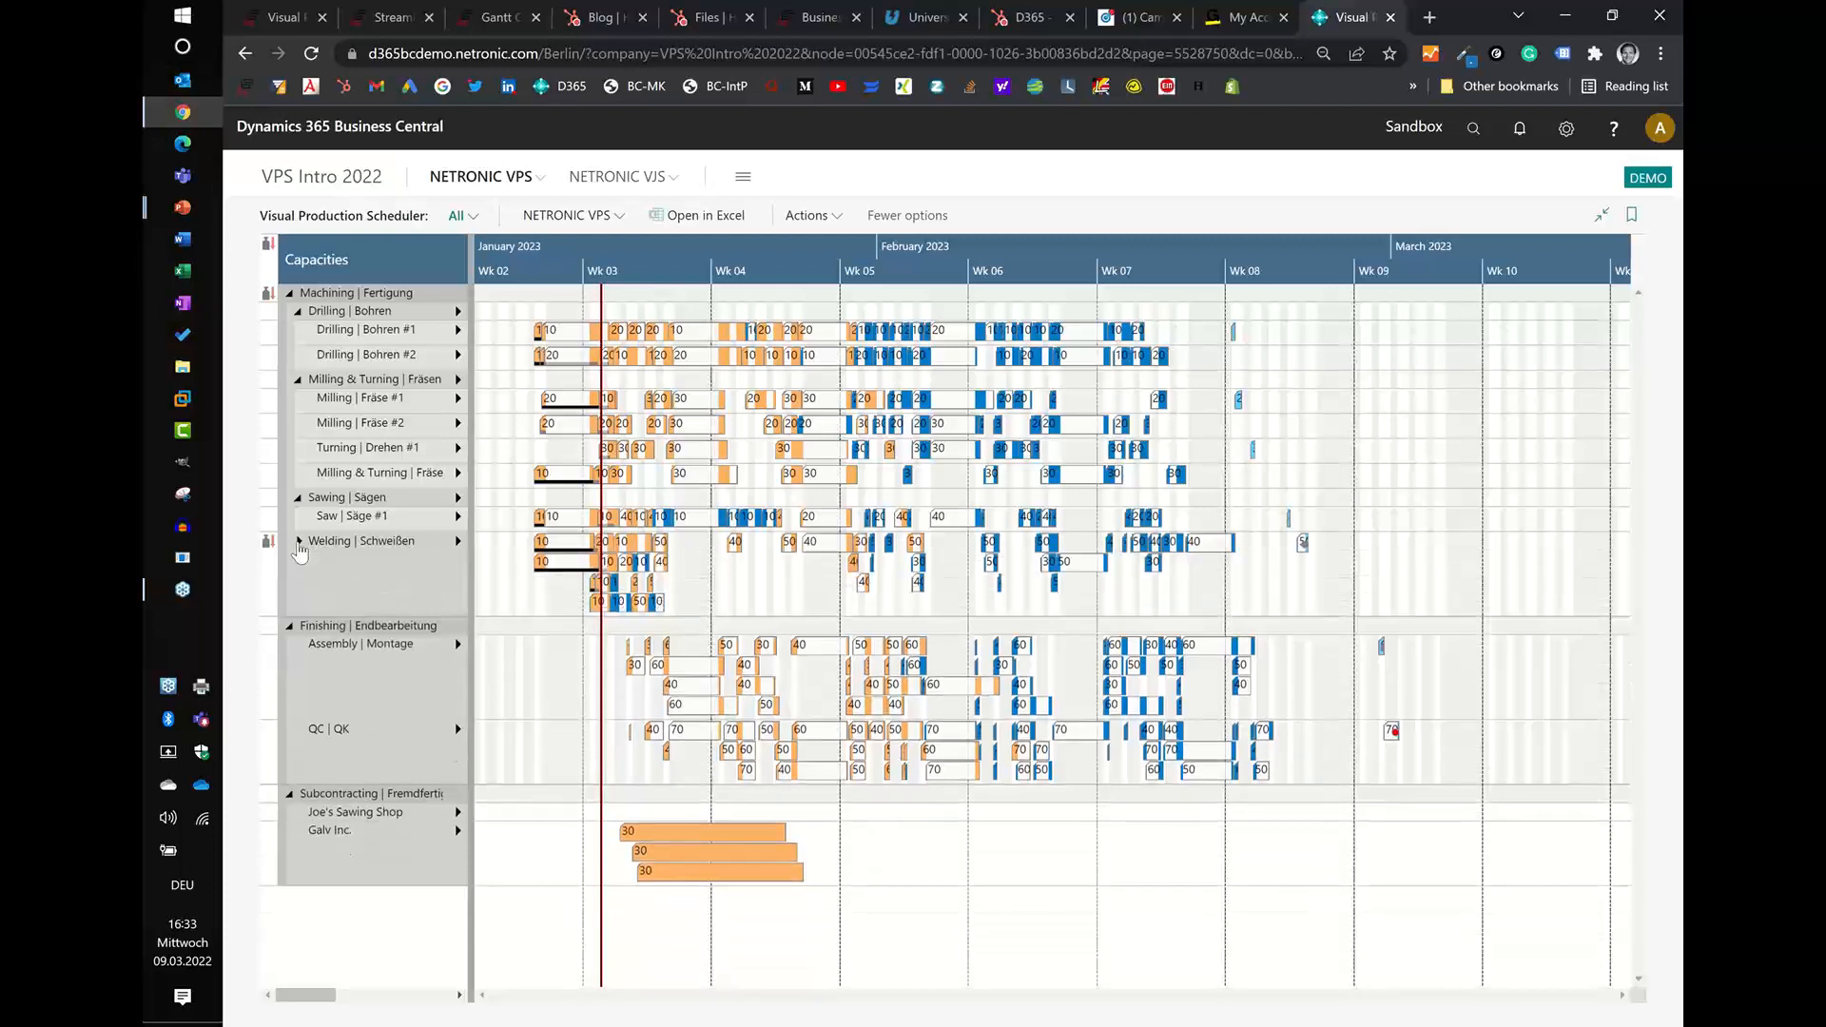
pyautogui.click(298, 549)
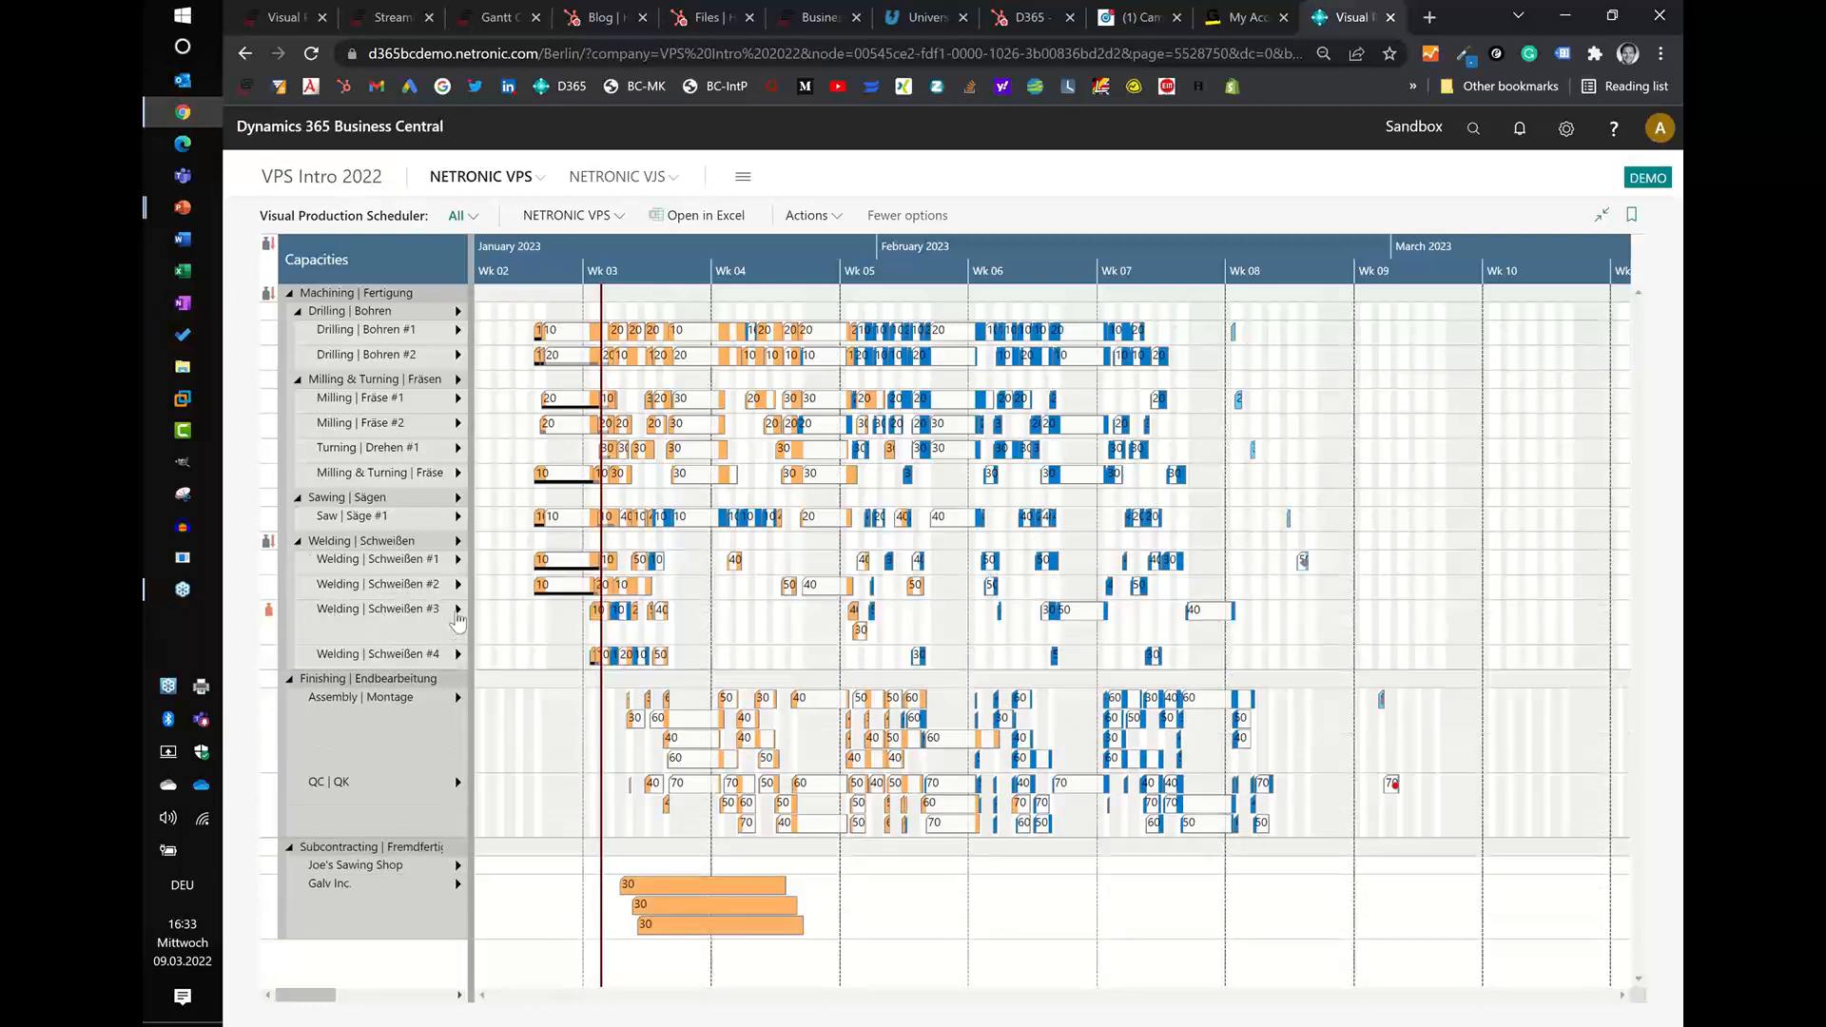
pyautogui.moveTo(458, 618)
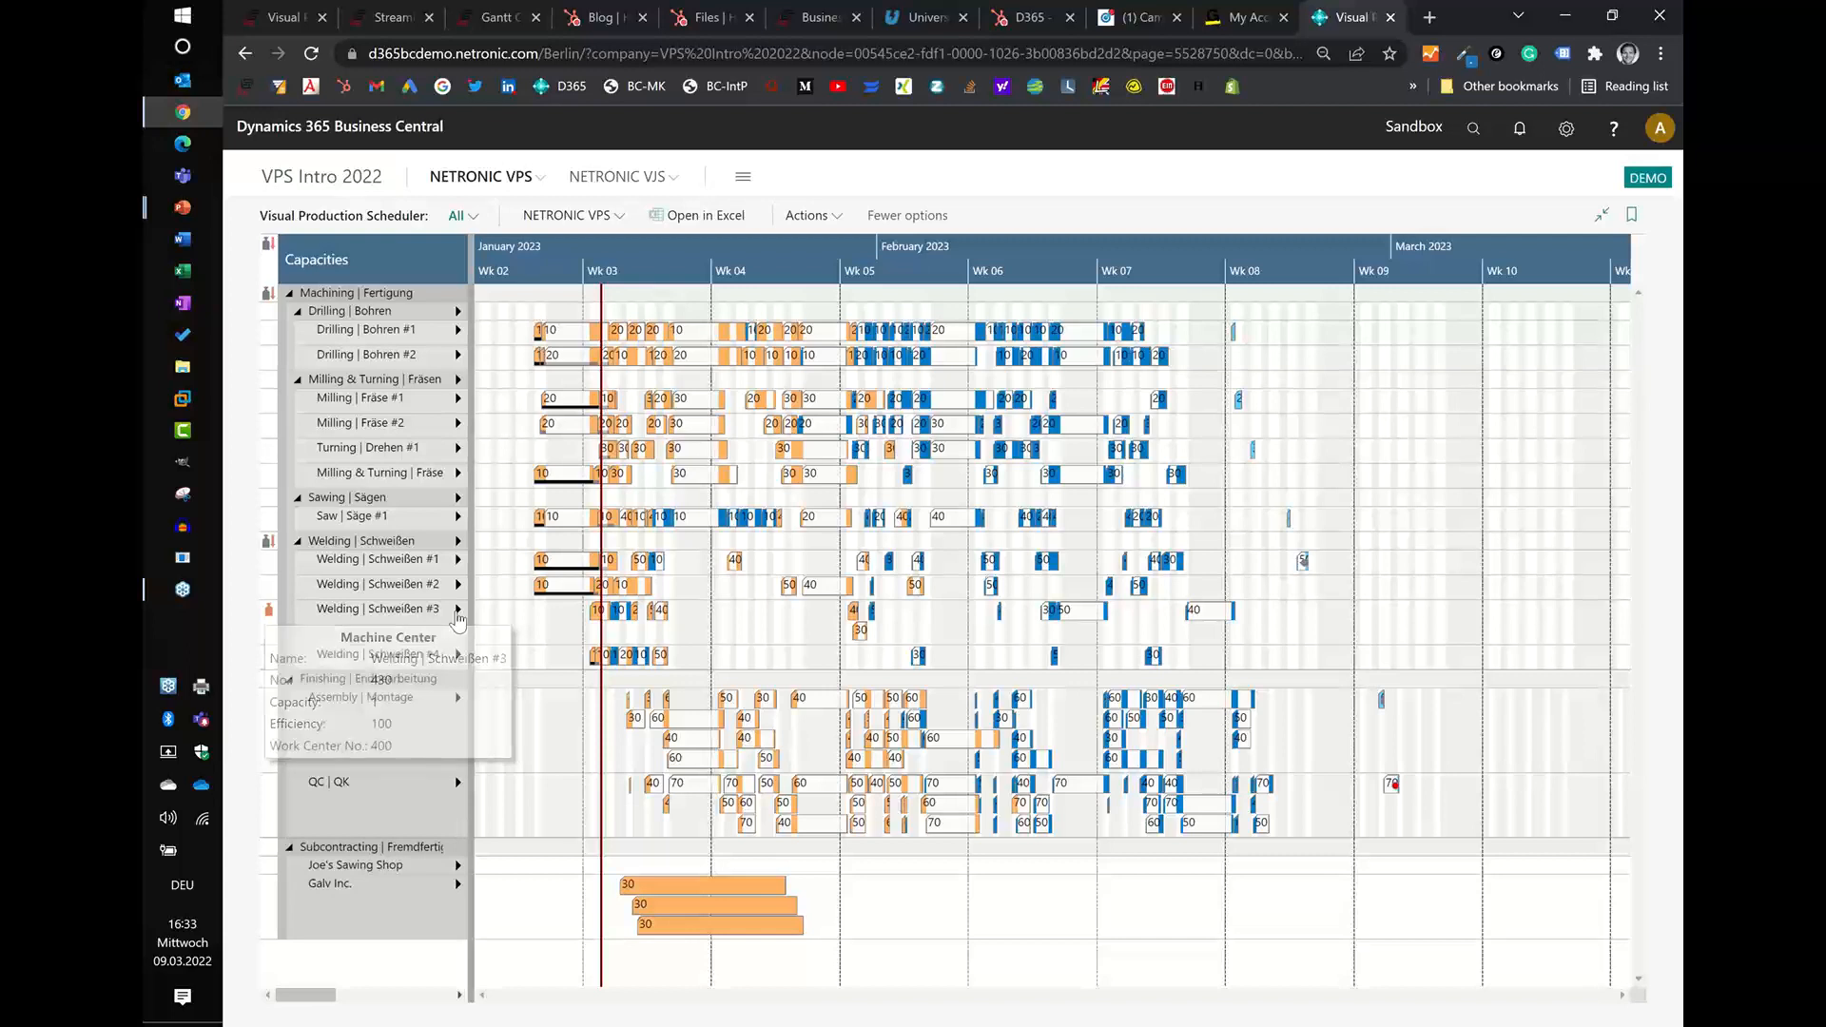
pyautogui.click(457, 614)
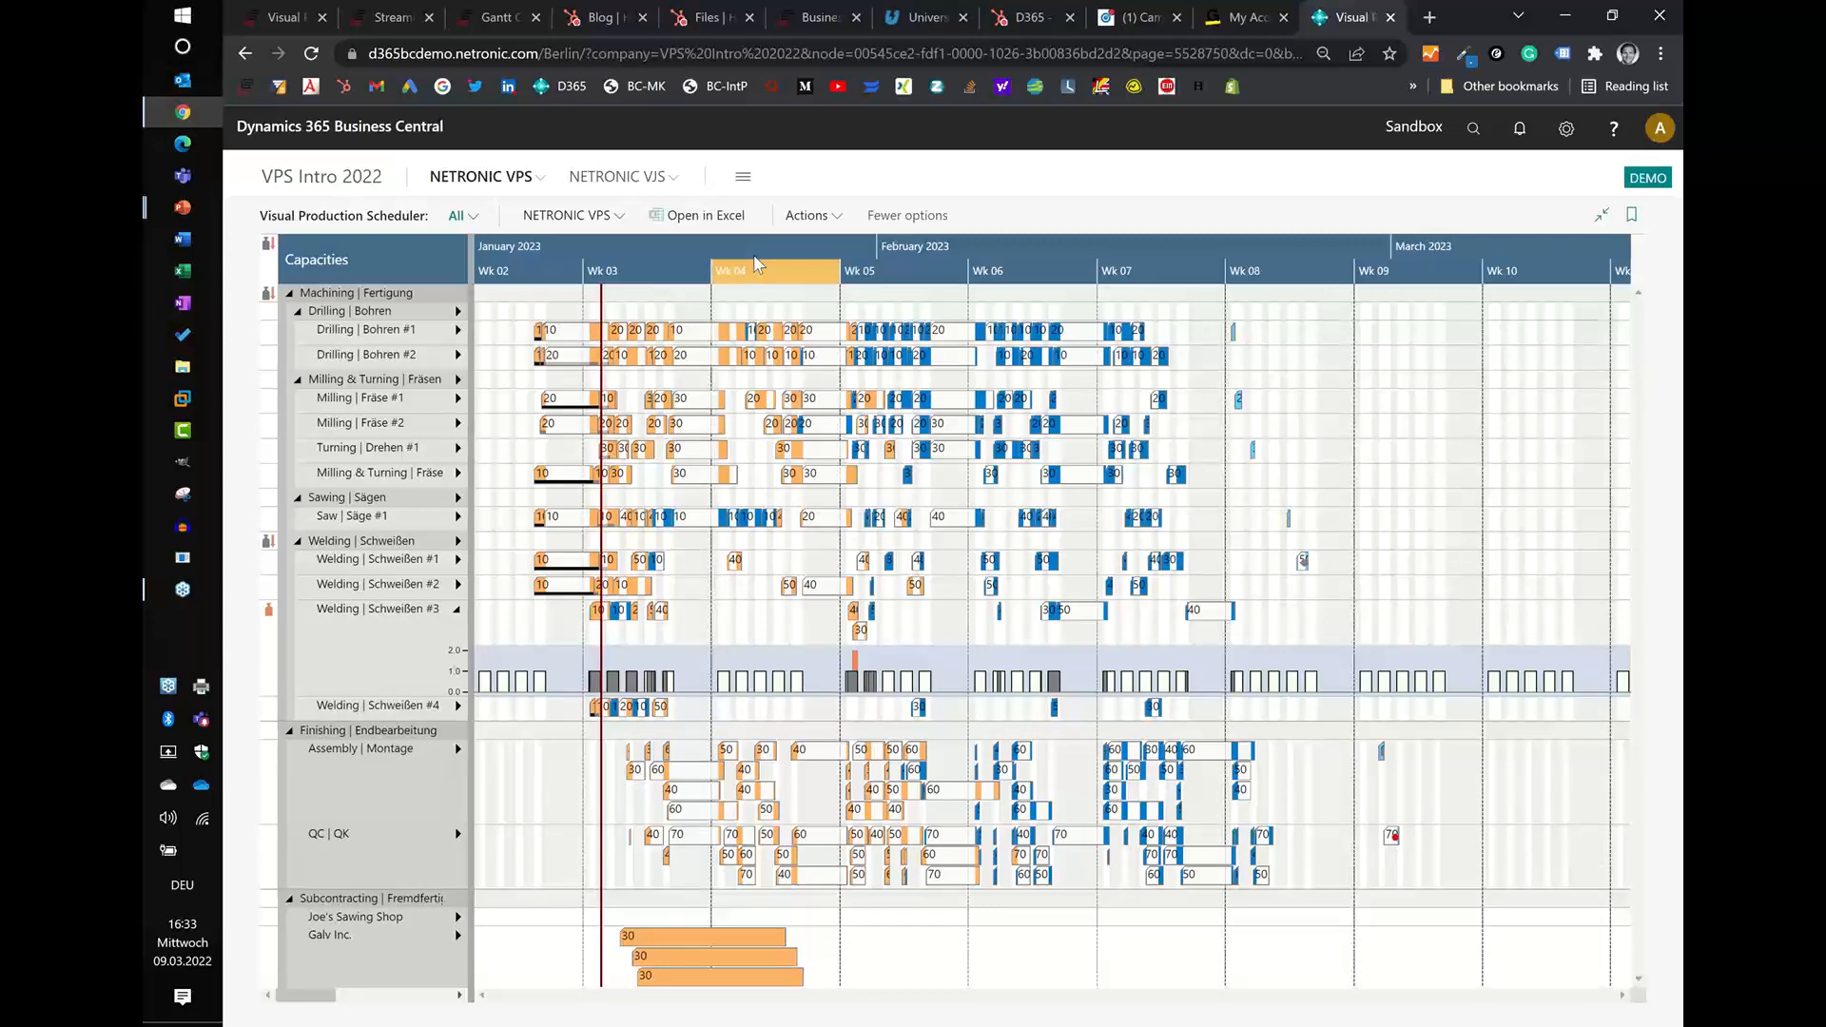
# - Open the machine center card of Welding | Schweißen #3, check its infinite capacity scheduling setting, and close the card
pyautogui.scroll(3, 758, 264)
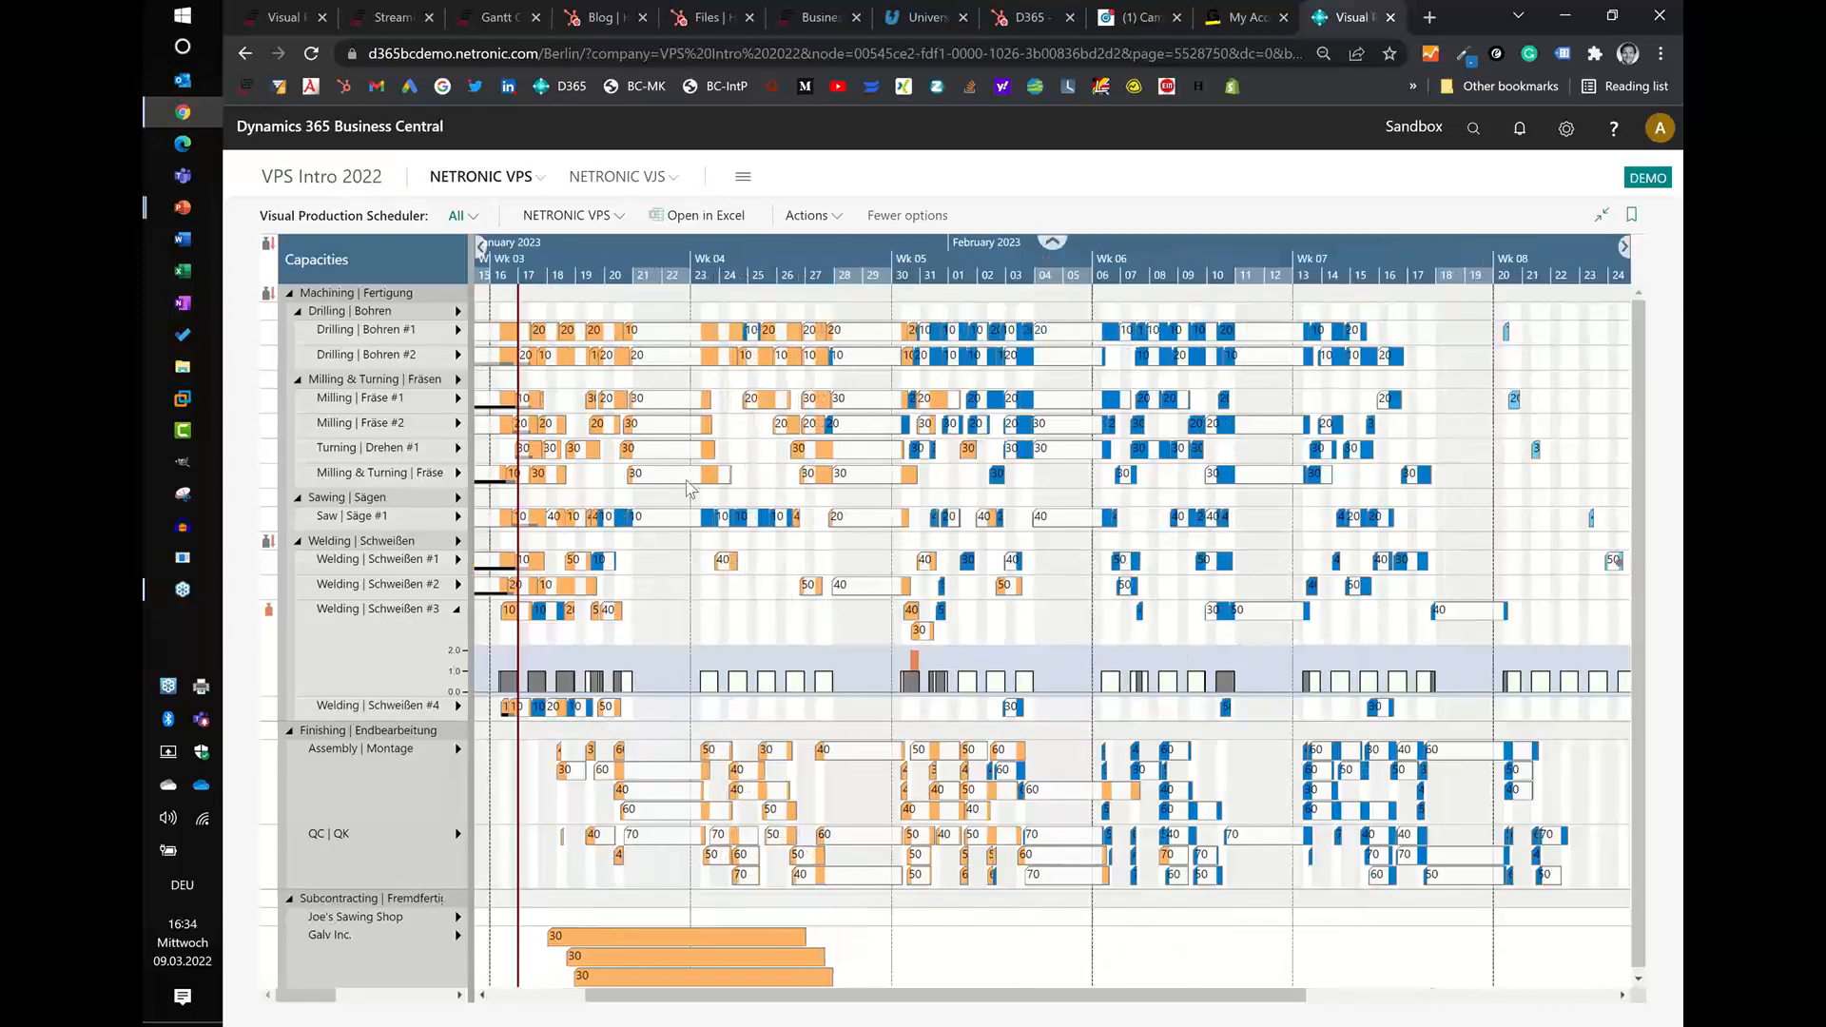
pyautogui.doubleClick(353, 629)
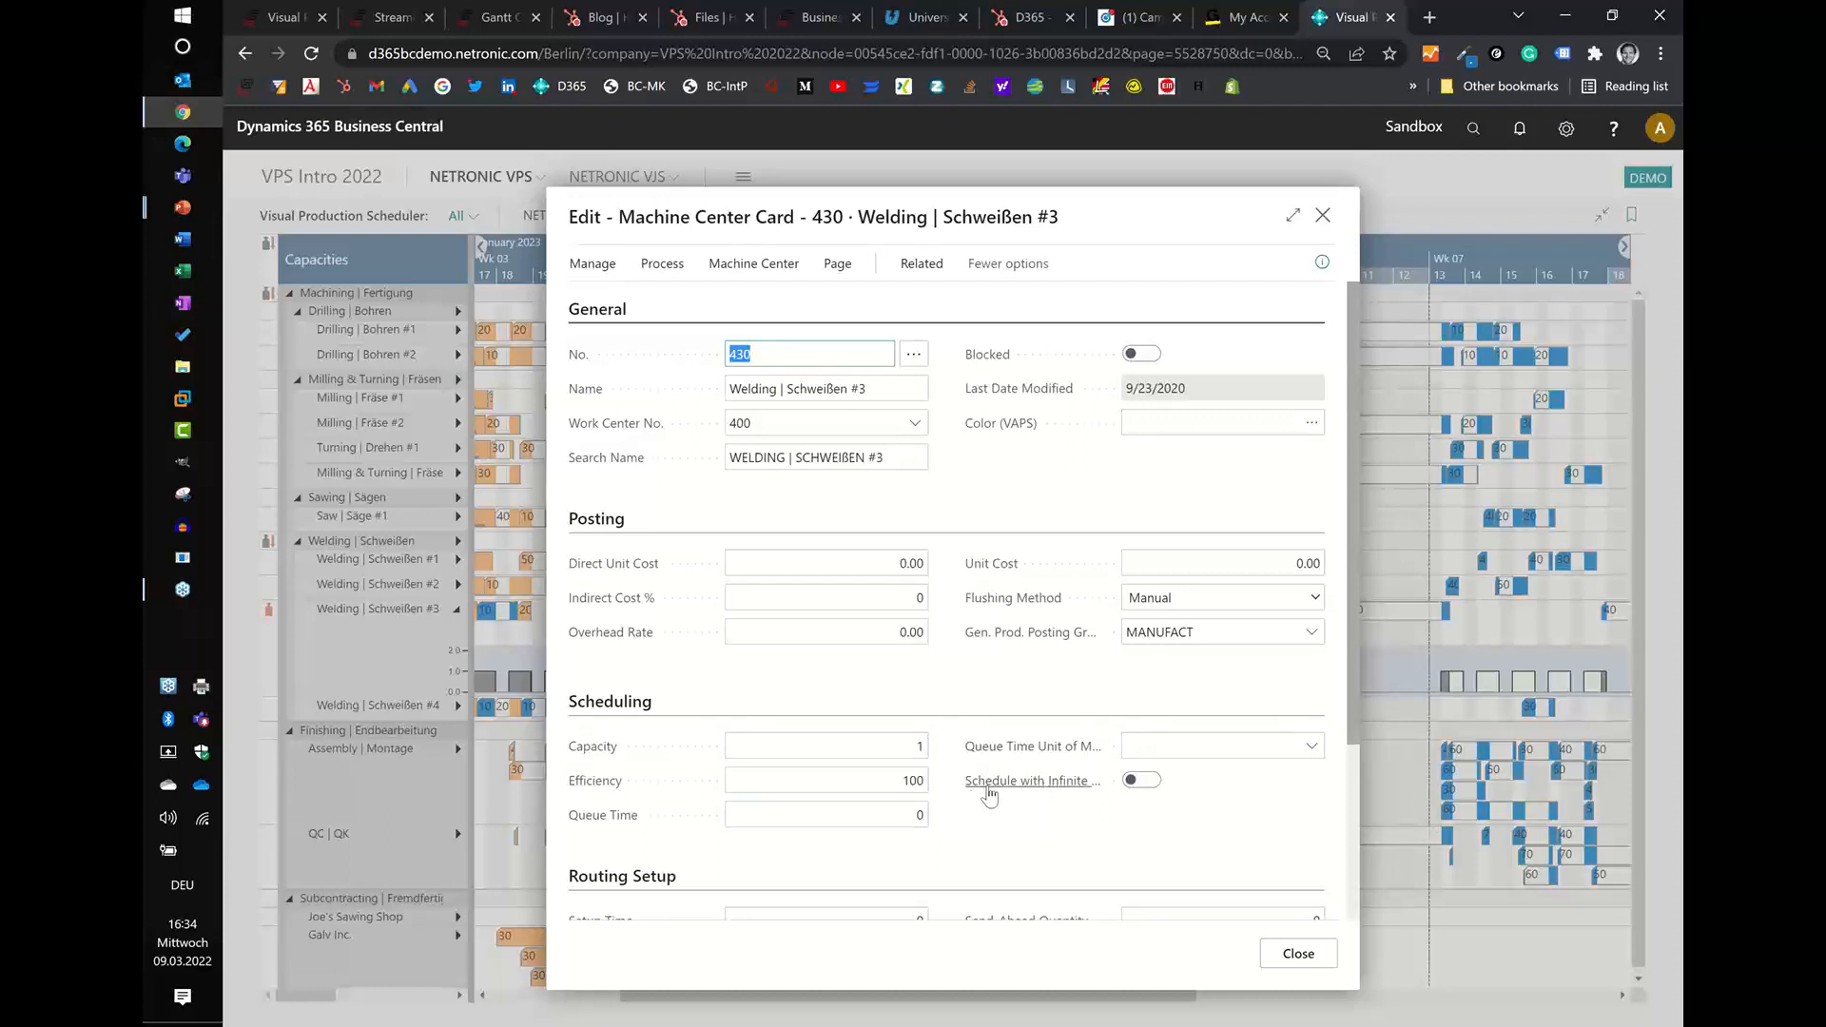
pyautogui.moveTo(989, 792)
pyautogui.click(1275, 952)
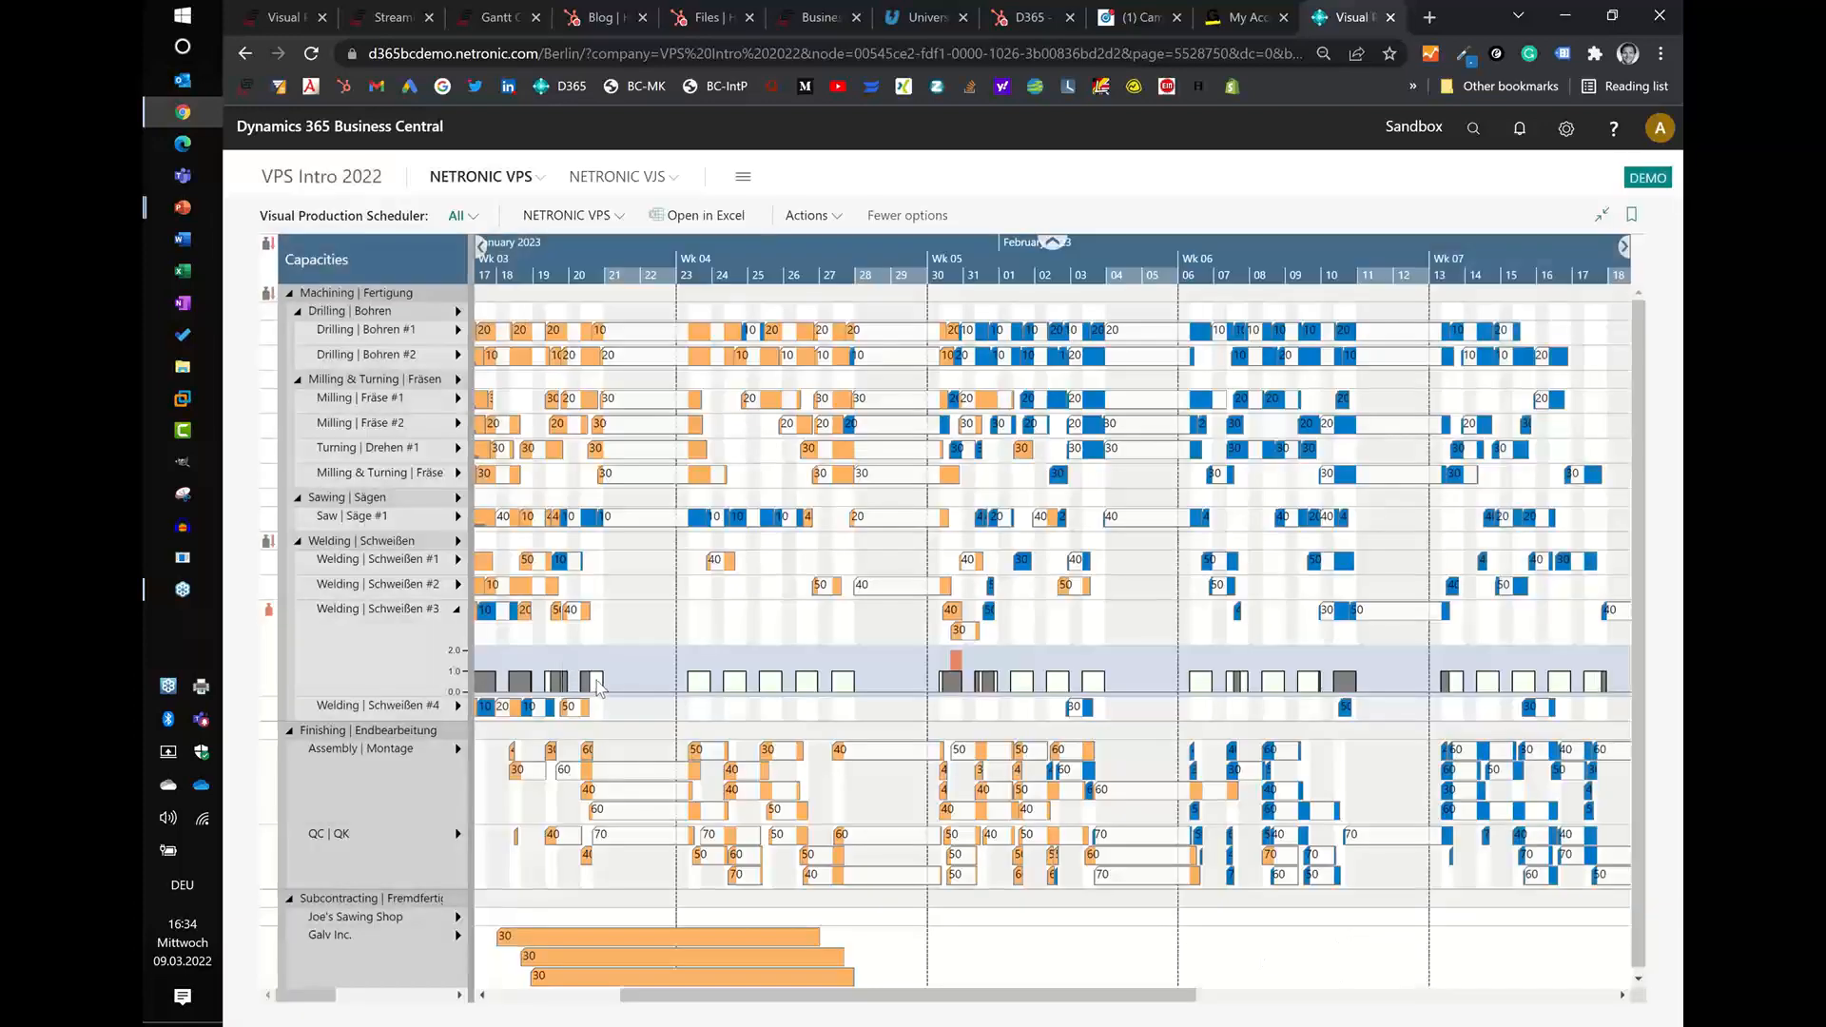
# - Check the routing details of operation 30 in the Welding | Schweißen #3 overload on January 30 and shift the operation slightly later
pyautogui.moveTo(693, 682)
pyautogui.scroll(2, 947, 279)
pyautogui.scroll(2, 930, 654)
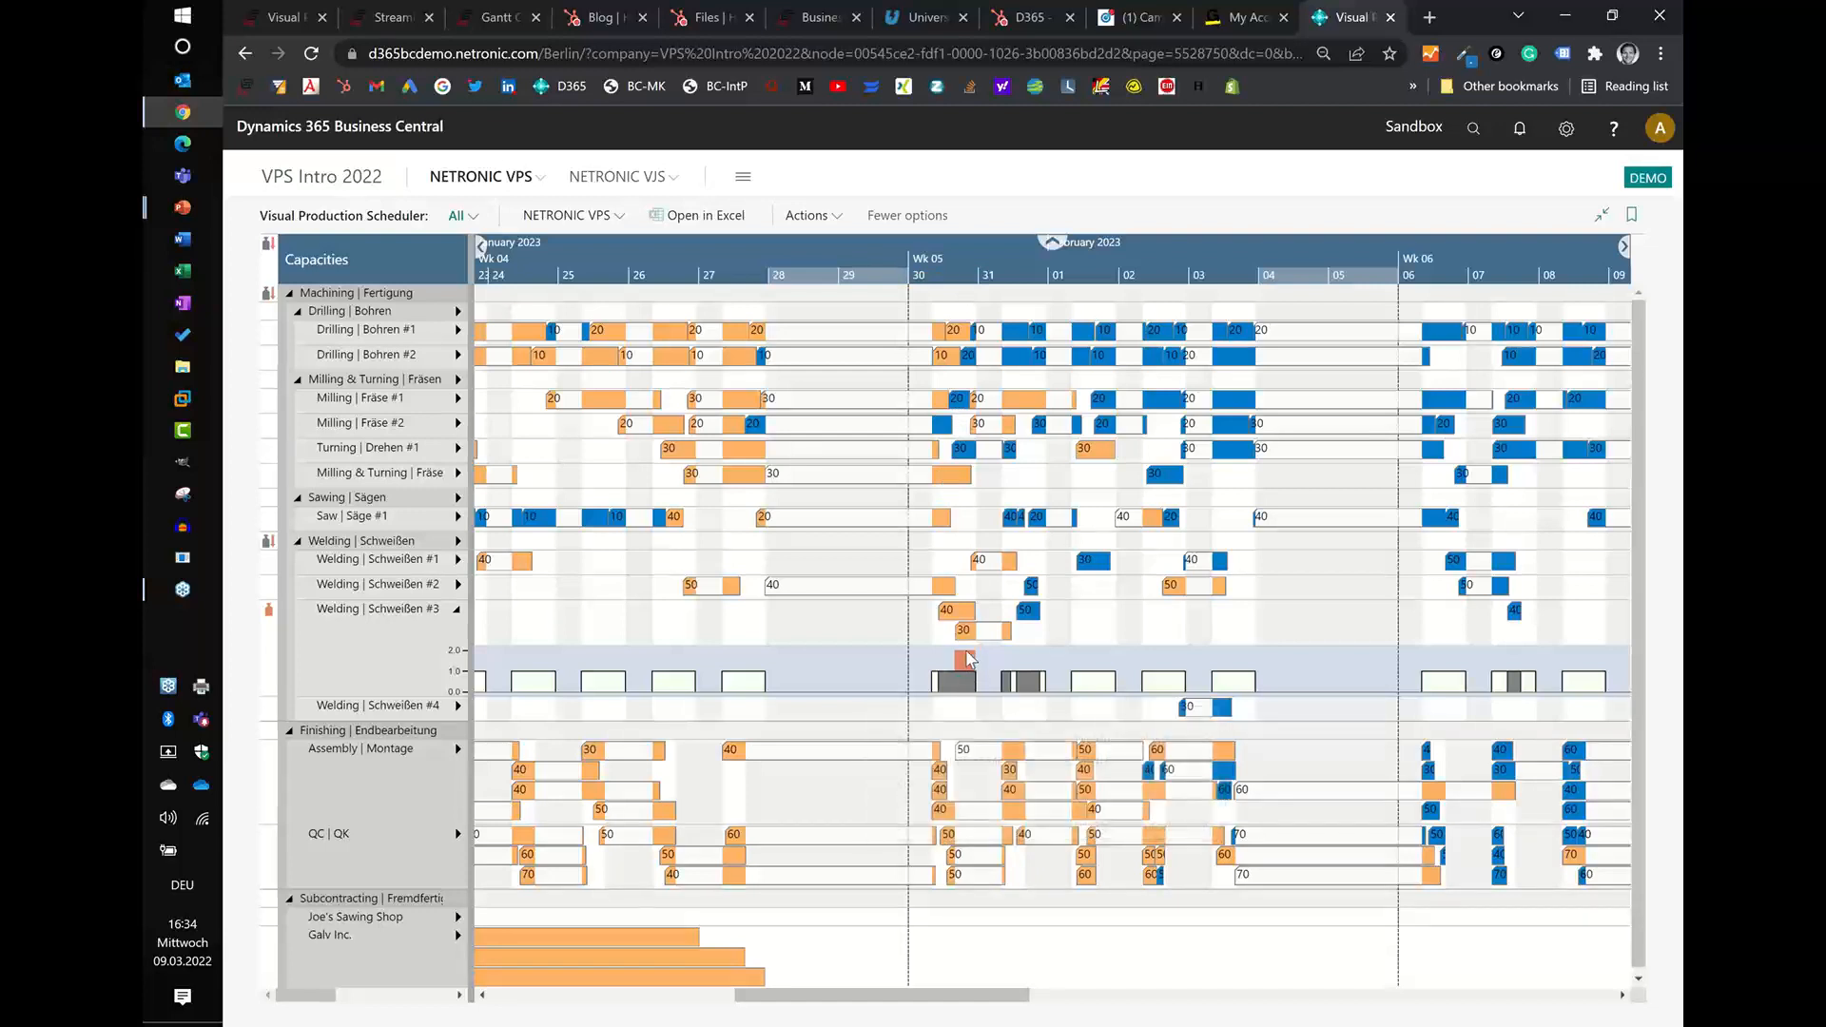
pyautogui.moveTo(962, 663)
pyautogui.click(962, 631)
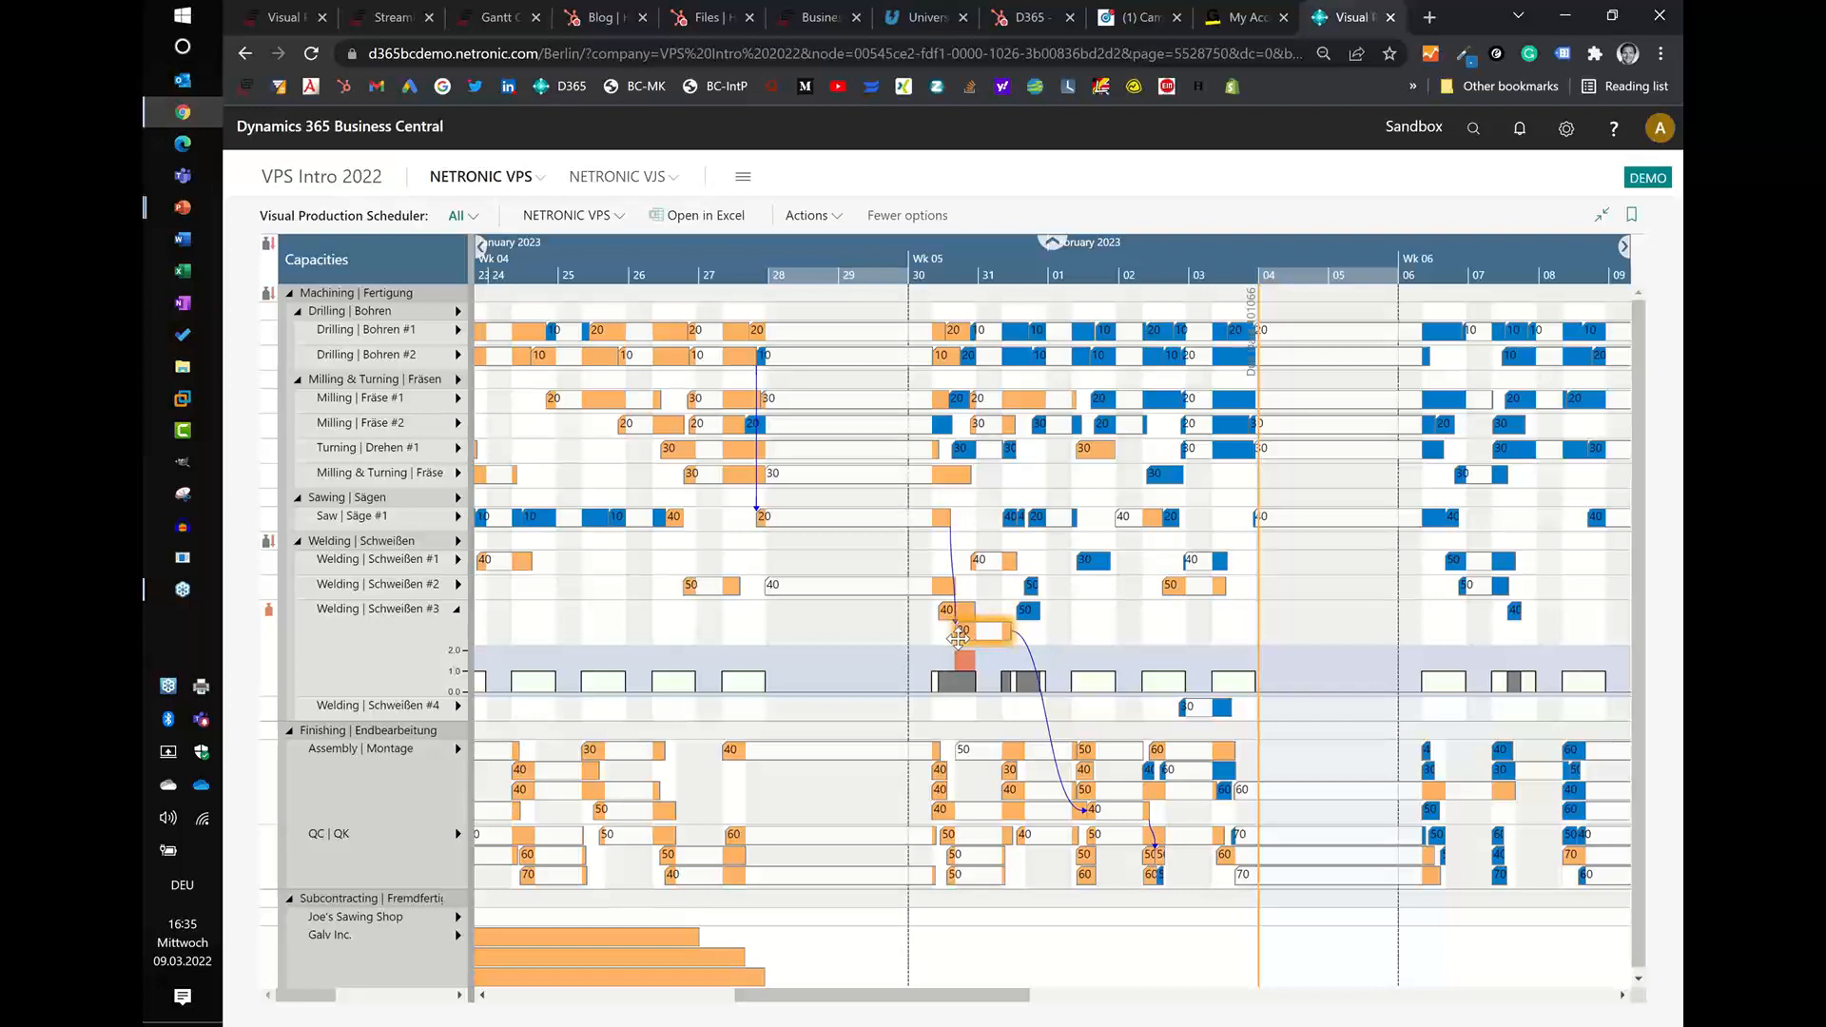
pyautogui.moveTo(959, 631)
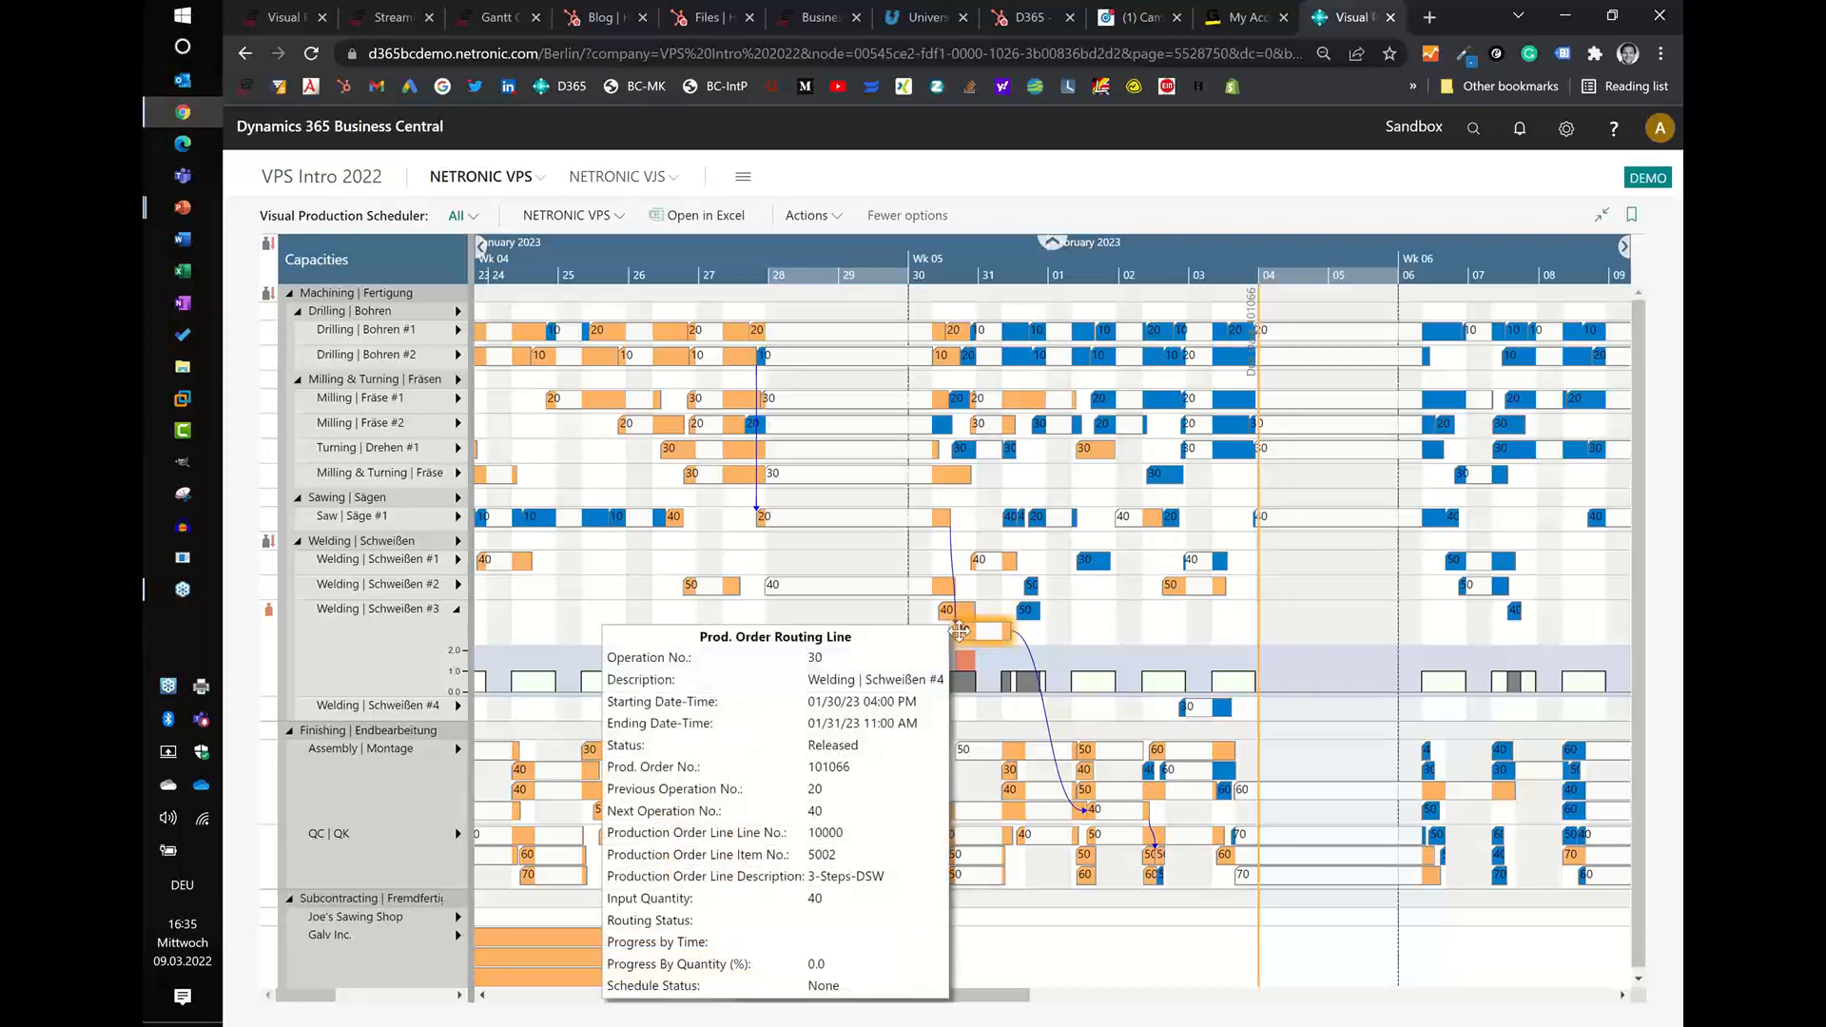
pyautogui.moveTo(959, 631); pyautogui.dragTo(965, 648)
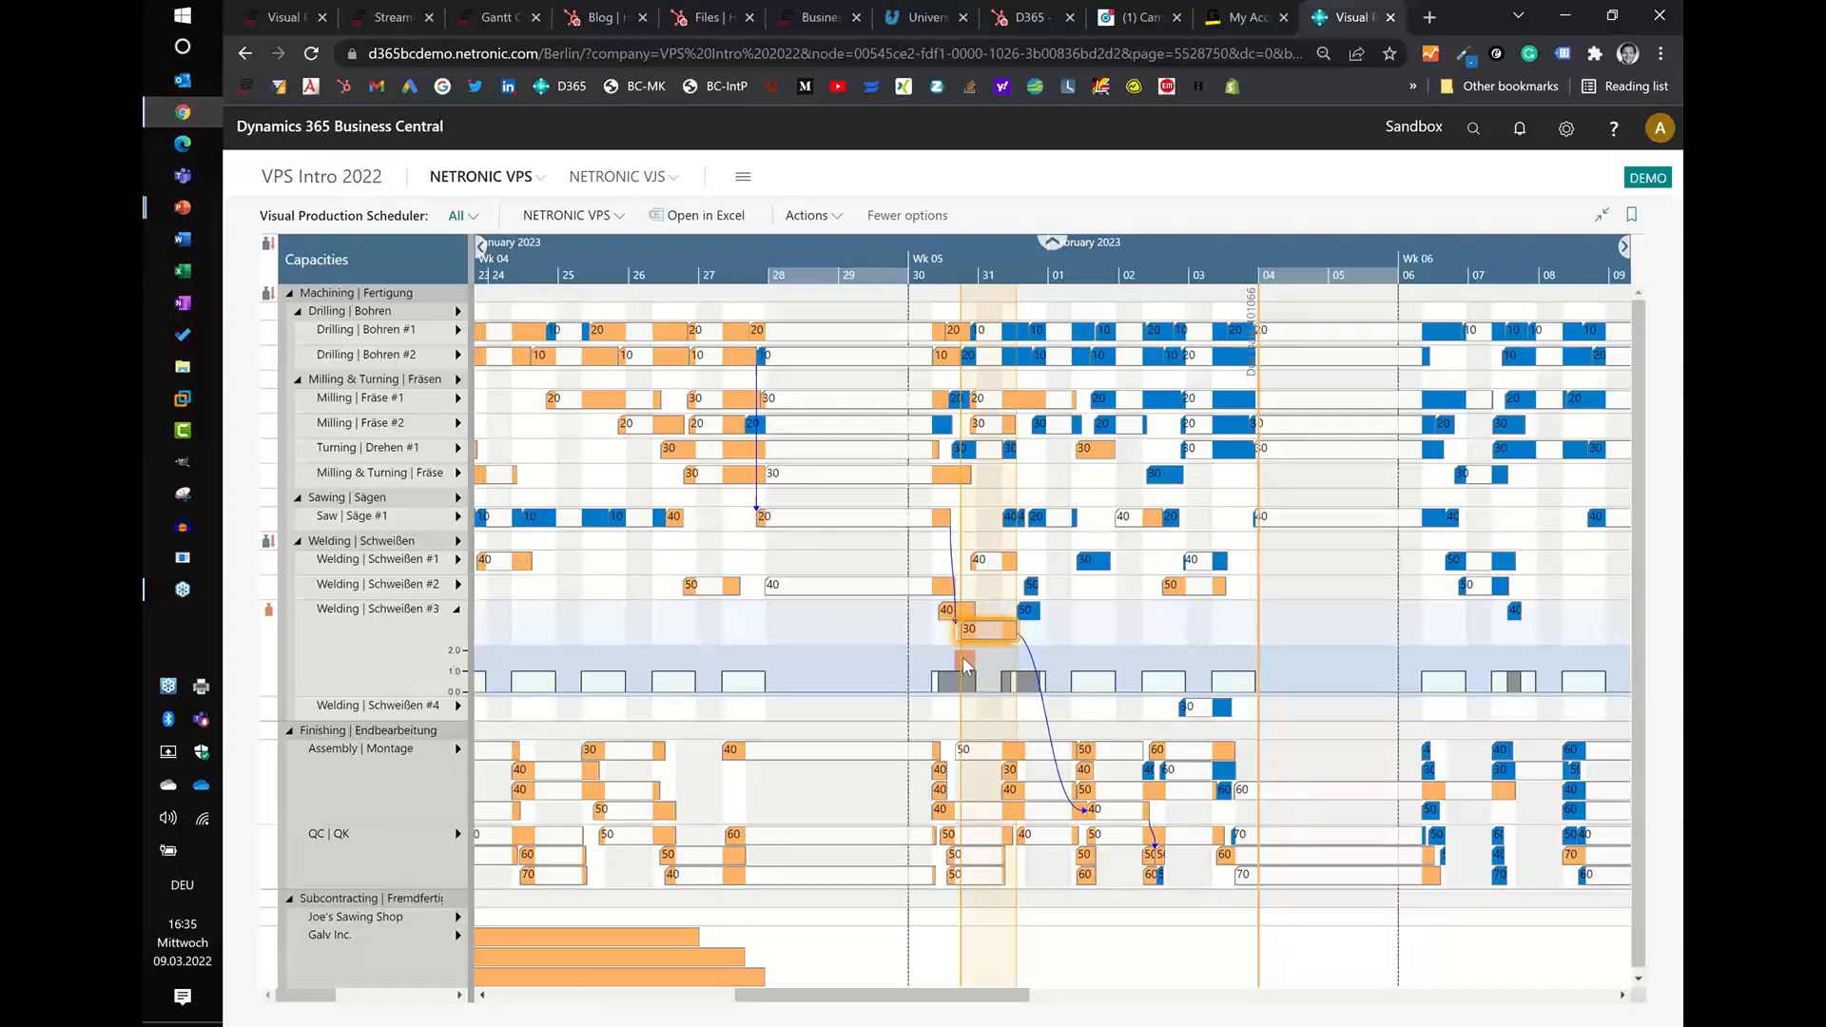
pyautogui.moveTo(962, 665); pyautogui.dragTo(963, 667)
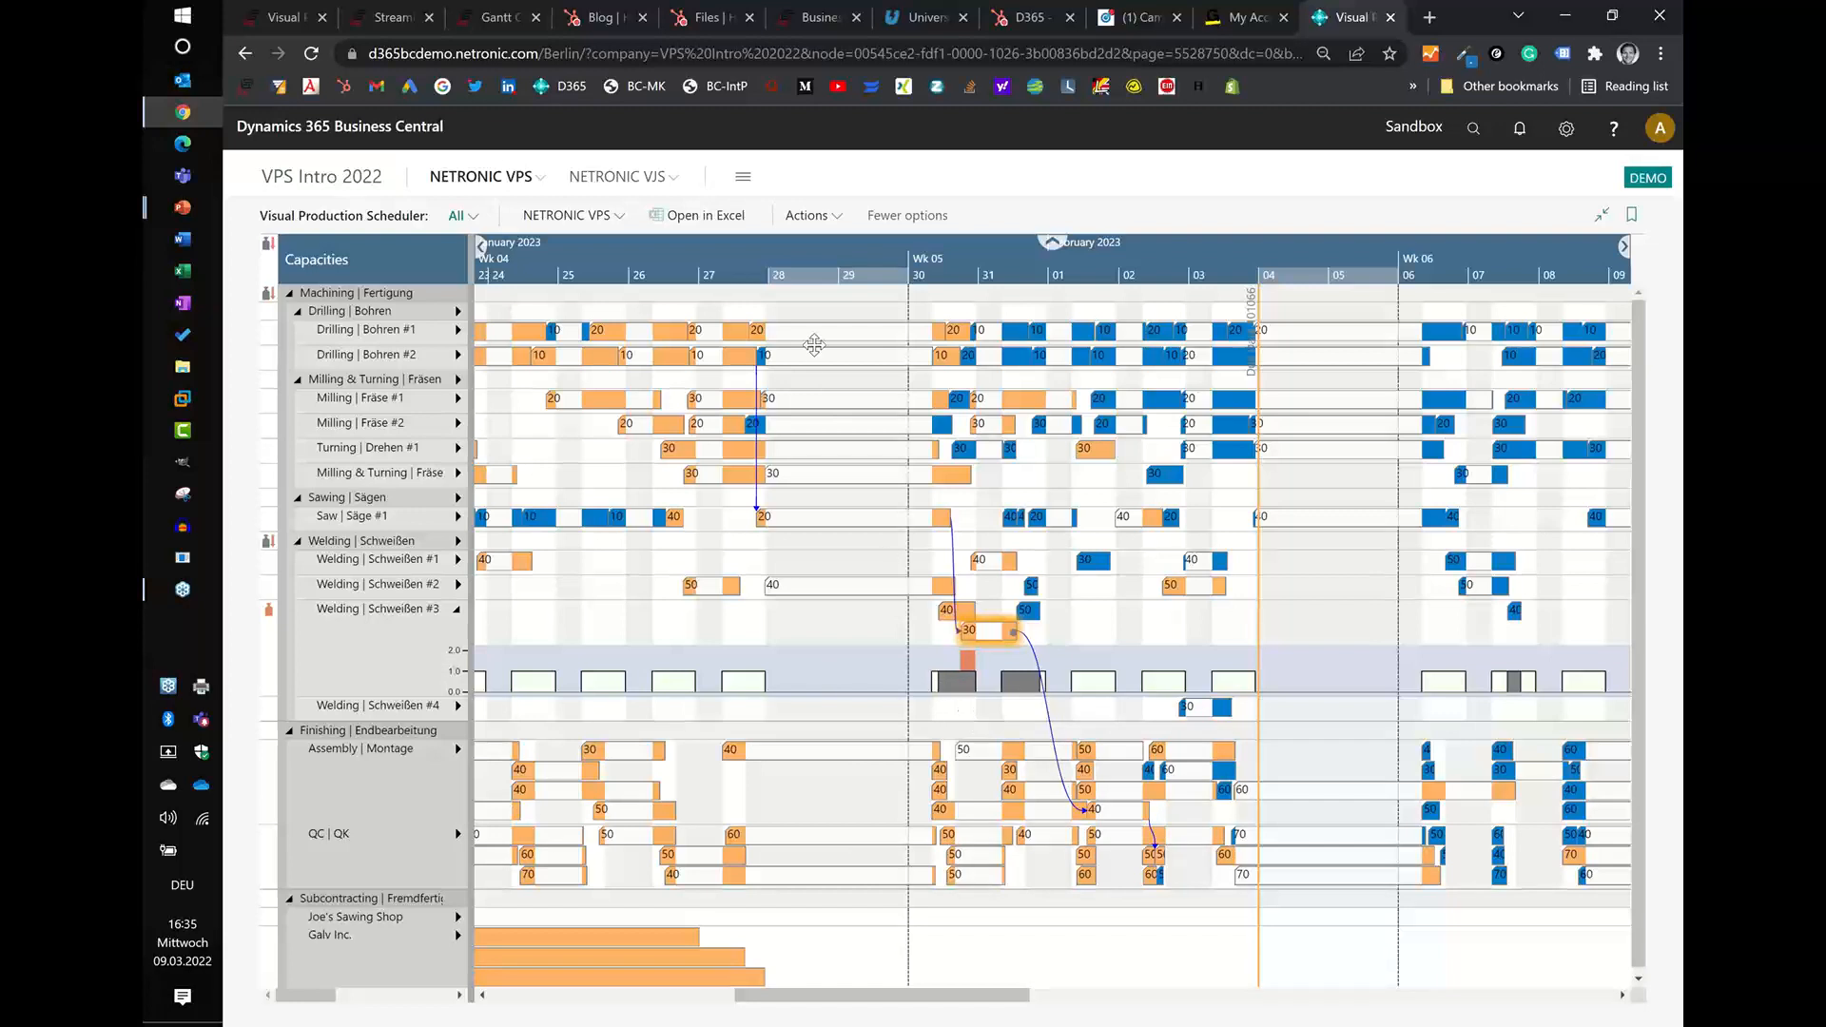
# - Aggregate the capacity load histogram by day and inspect the load of Welding | Schweißen #3 on January 30 and 31
pyautogui.click(811, 216)
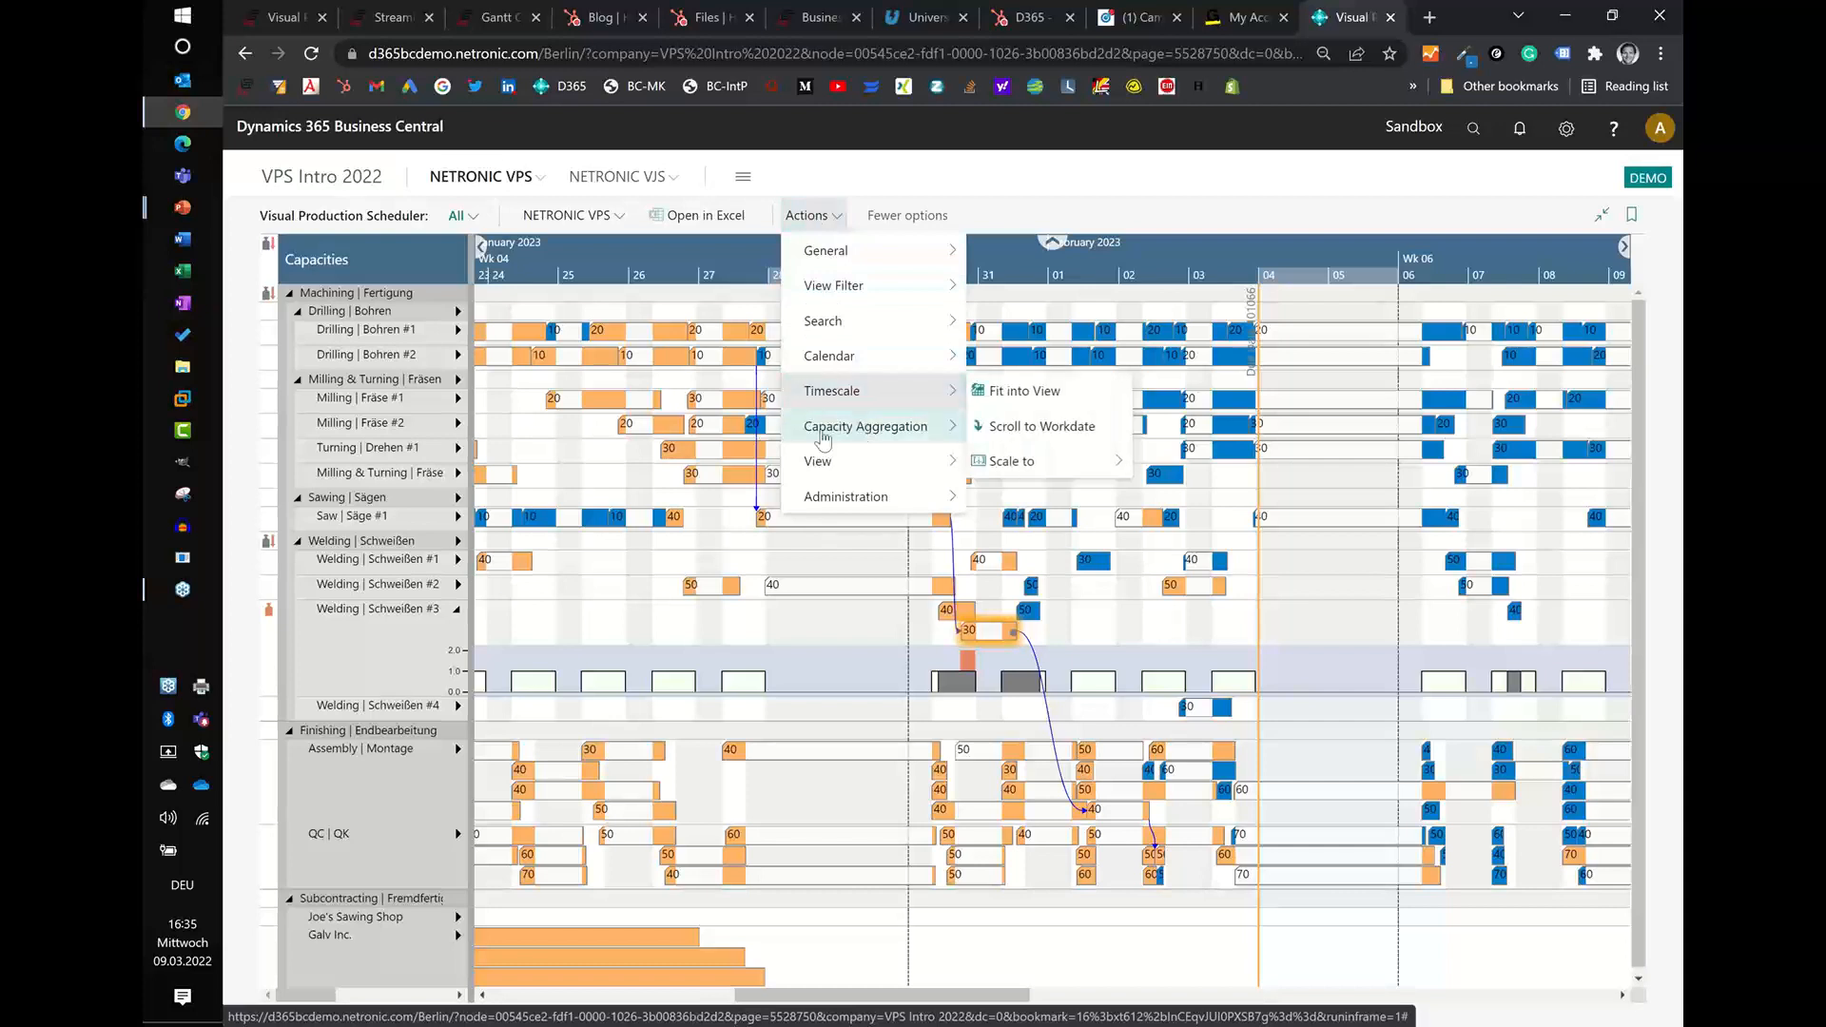
pyautogui.click(1008, 465)
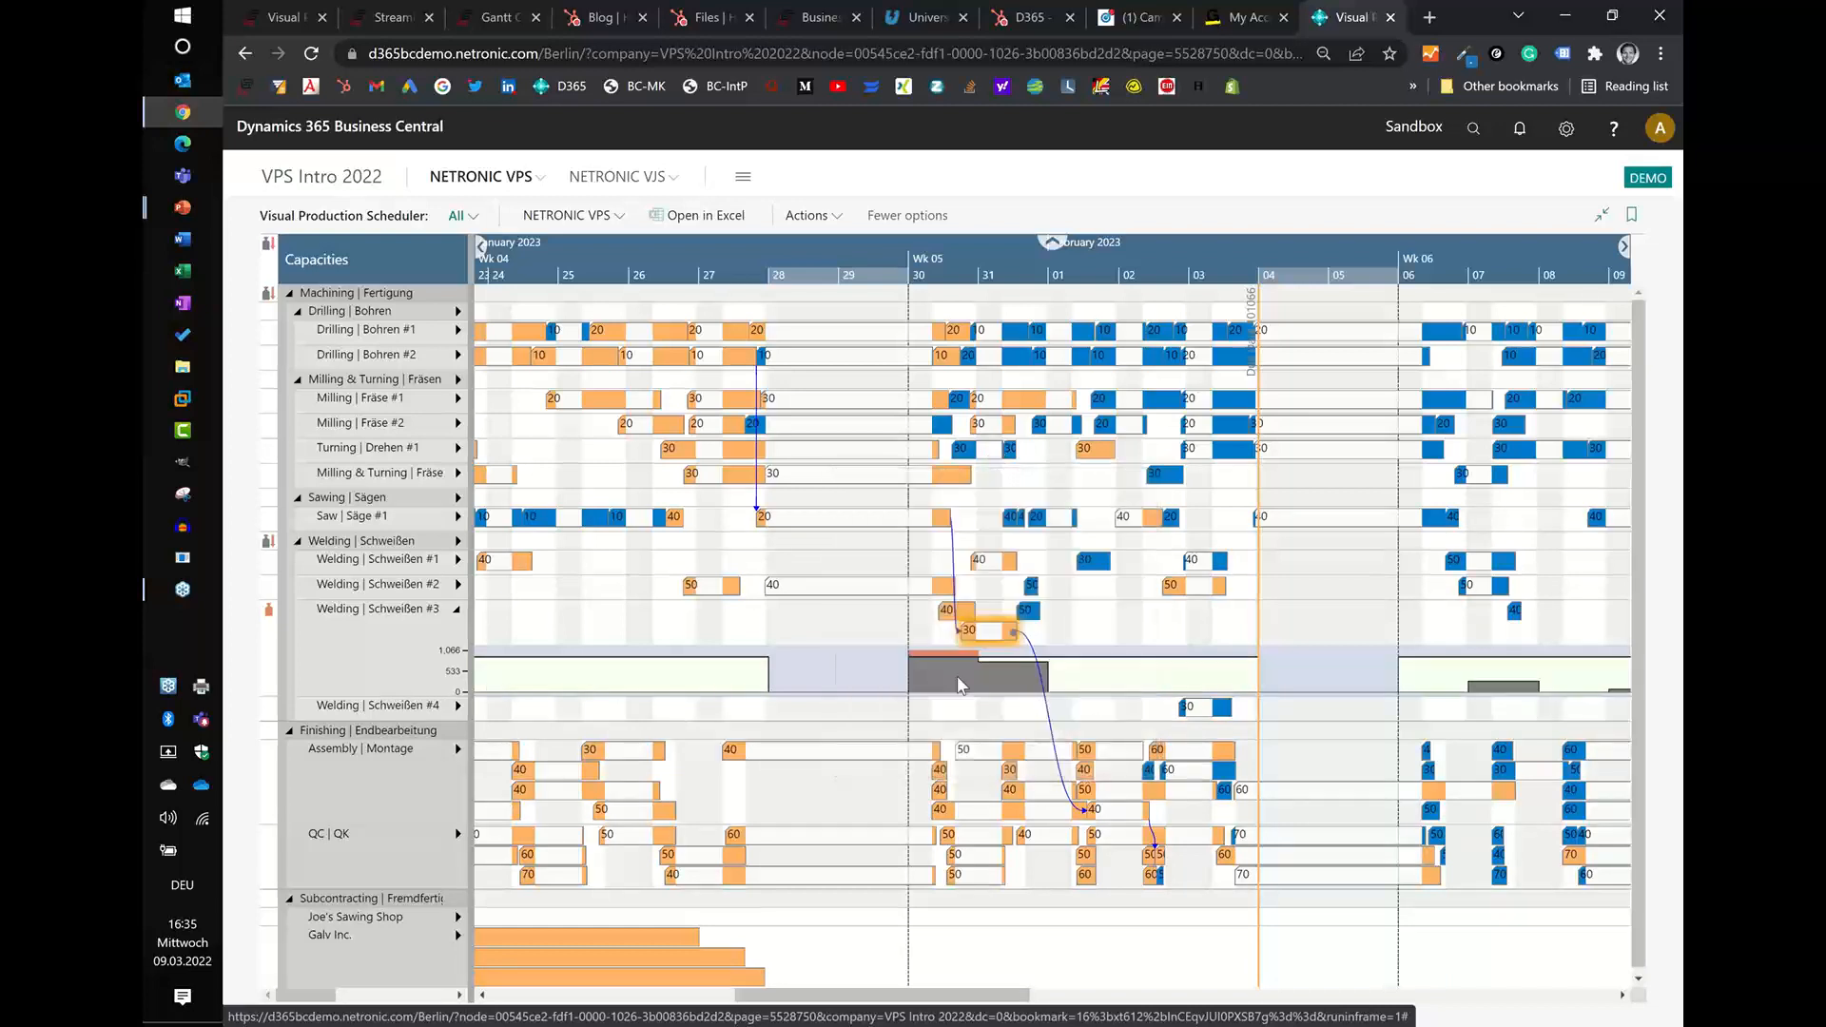
pyautogui.moveTo(945, 665)
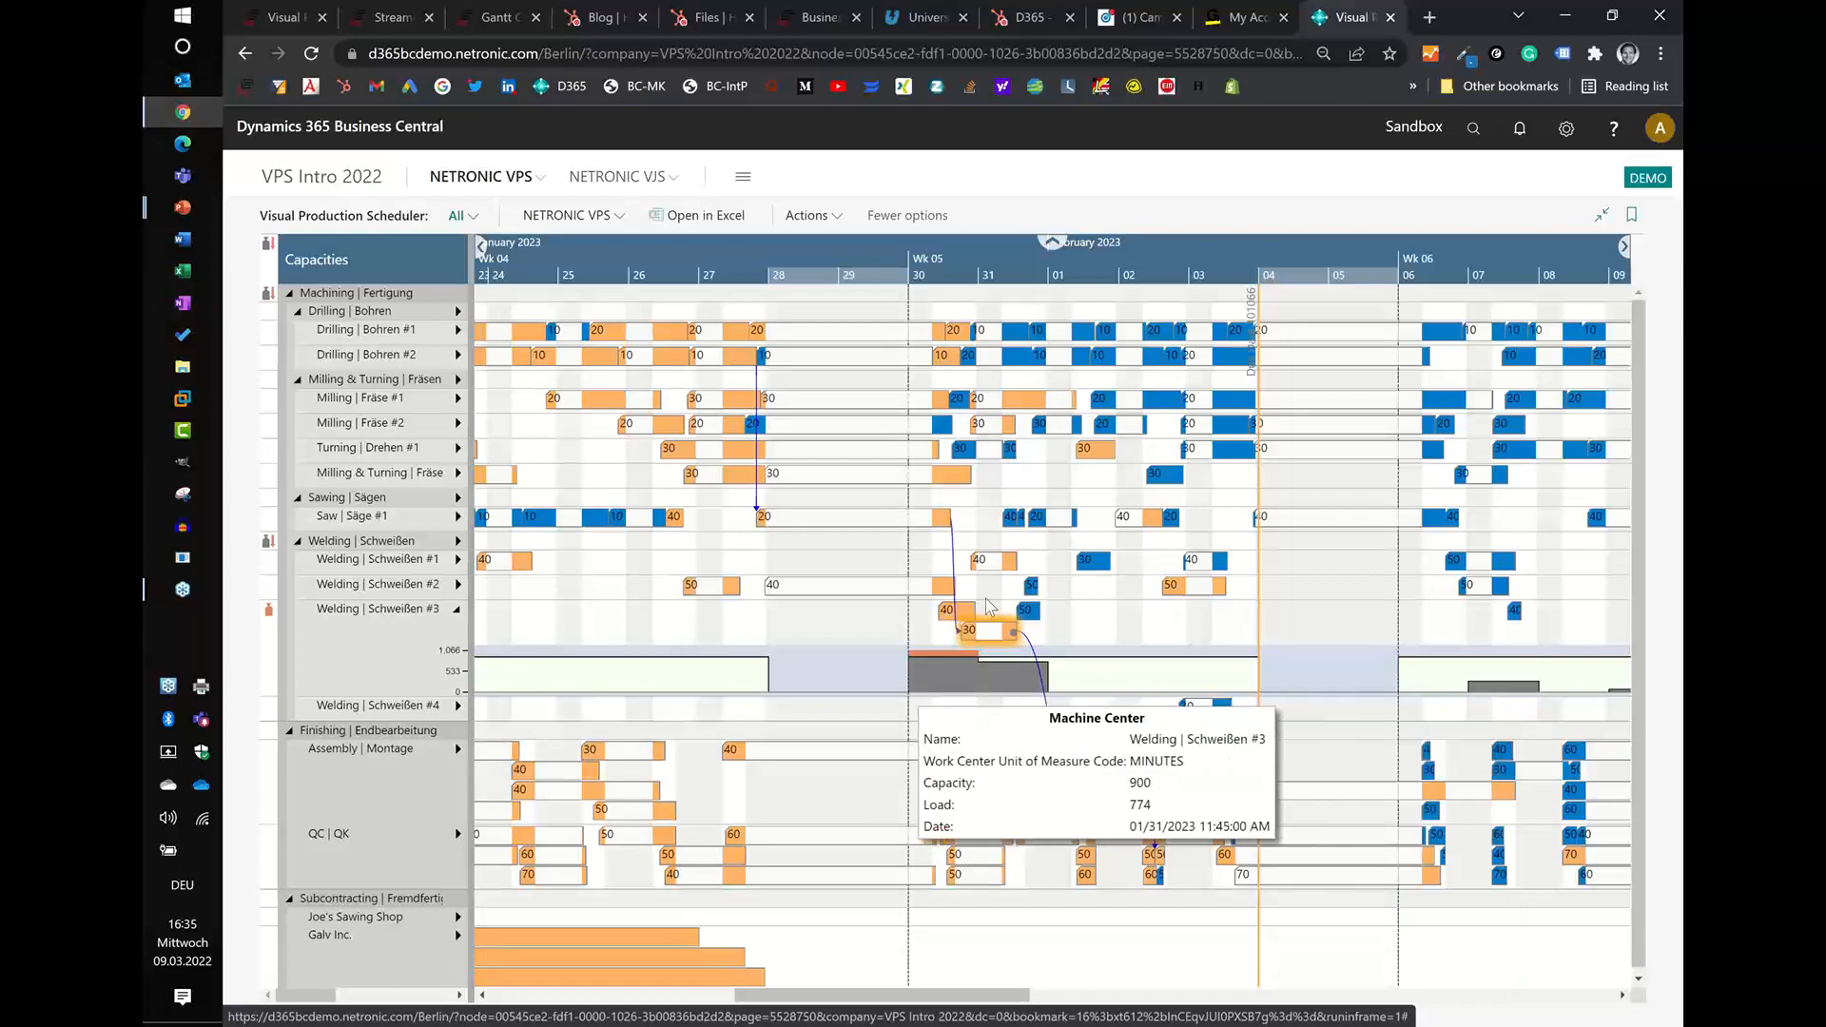
# - Move the overlapping operation 30 from Welding | Schweißen #3 to Welding | Schweißen #2, keeping its January 30 start
pyautogui.scroll(3, 995, 263)
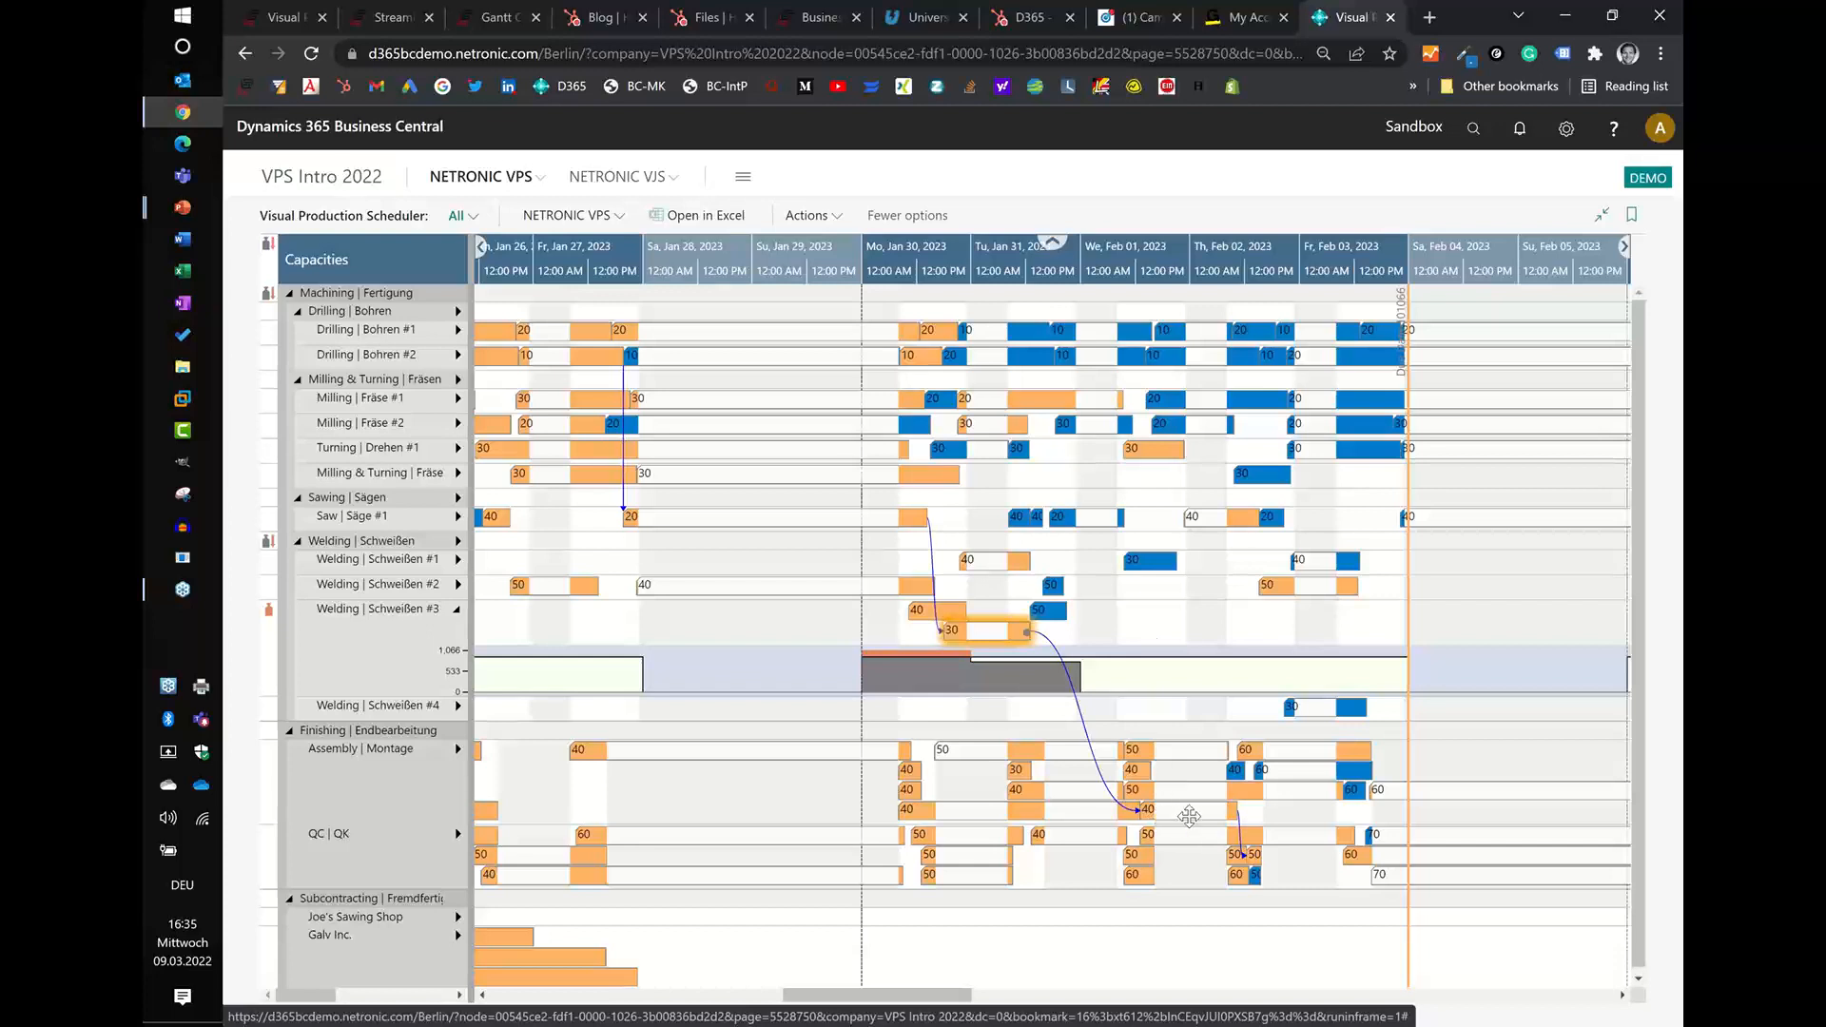
pyautogui.moveTo(1197, 815)
pyautogui.moveTo(953, 623); pyautogui.dragTo(957, 589)
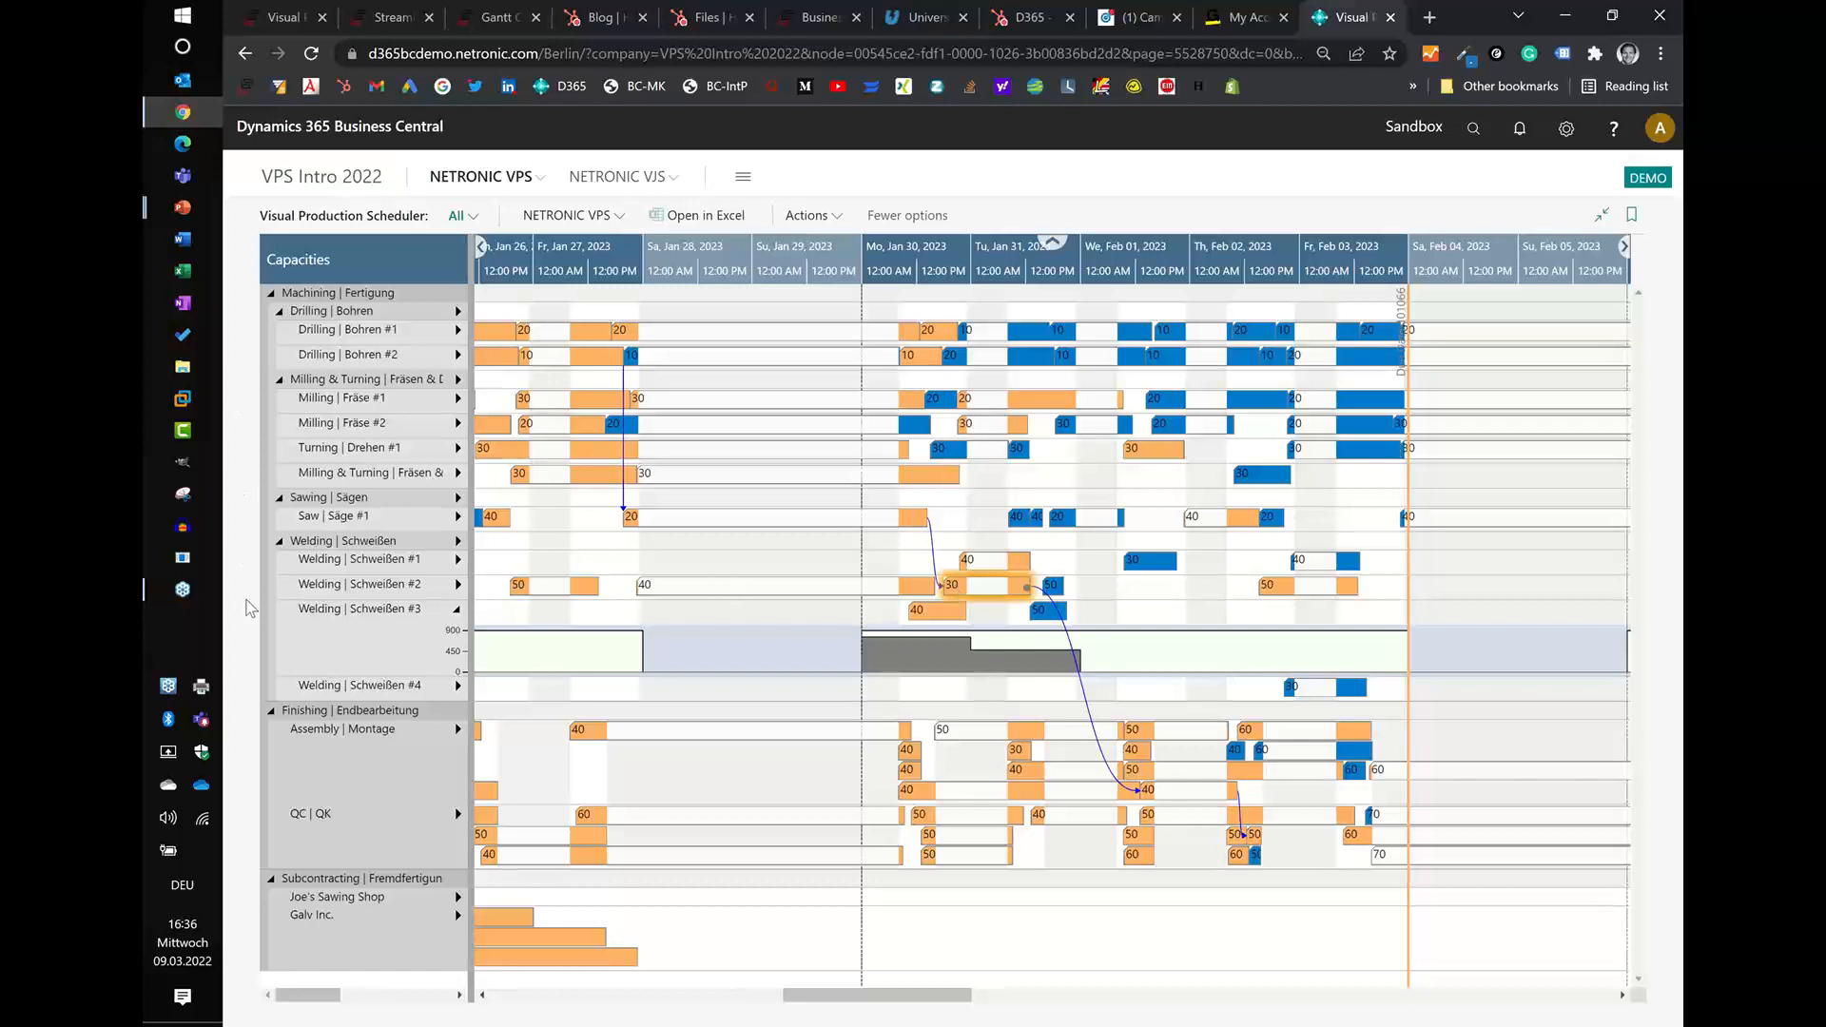
# - Hide the capacity load histogram of Welding | Schweißen #3
pyautogui.scroll(-2, 930, 256)
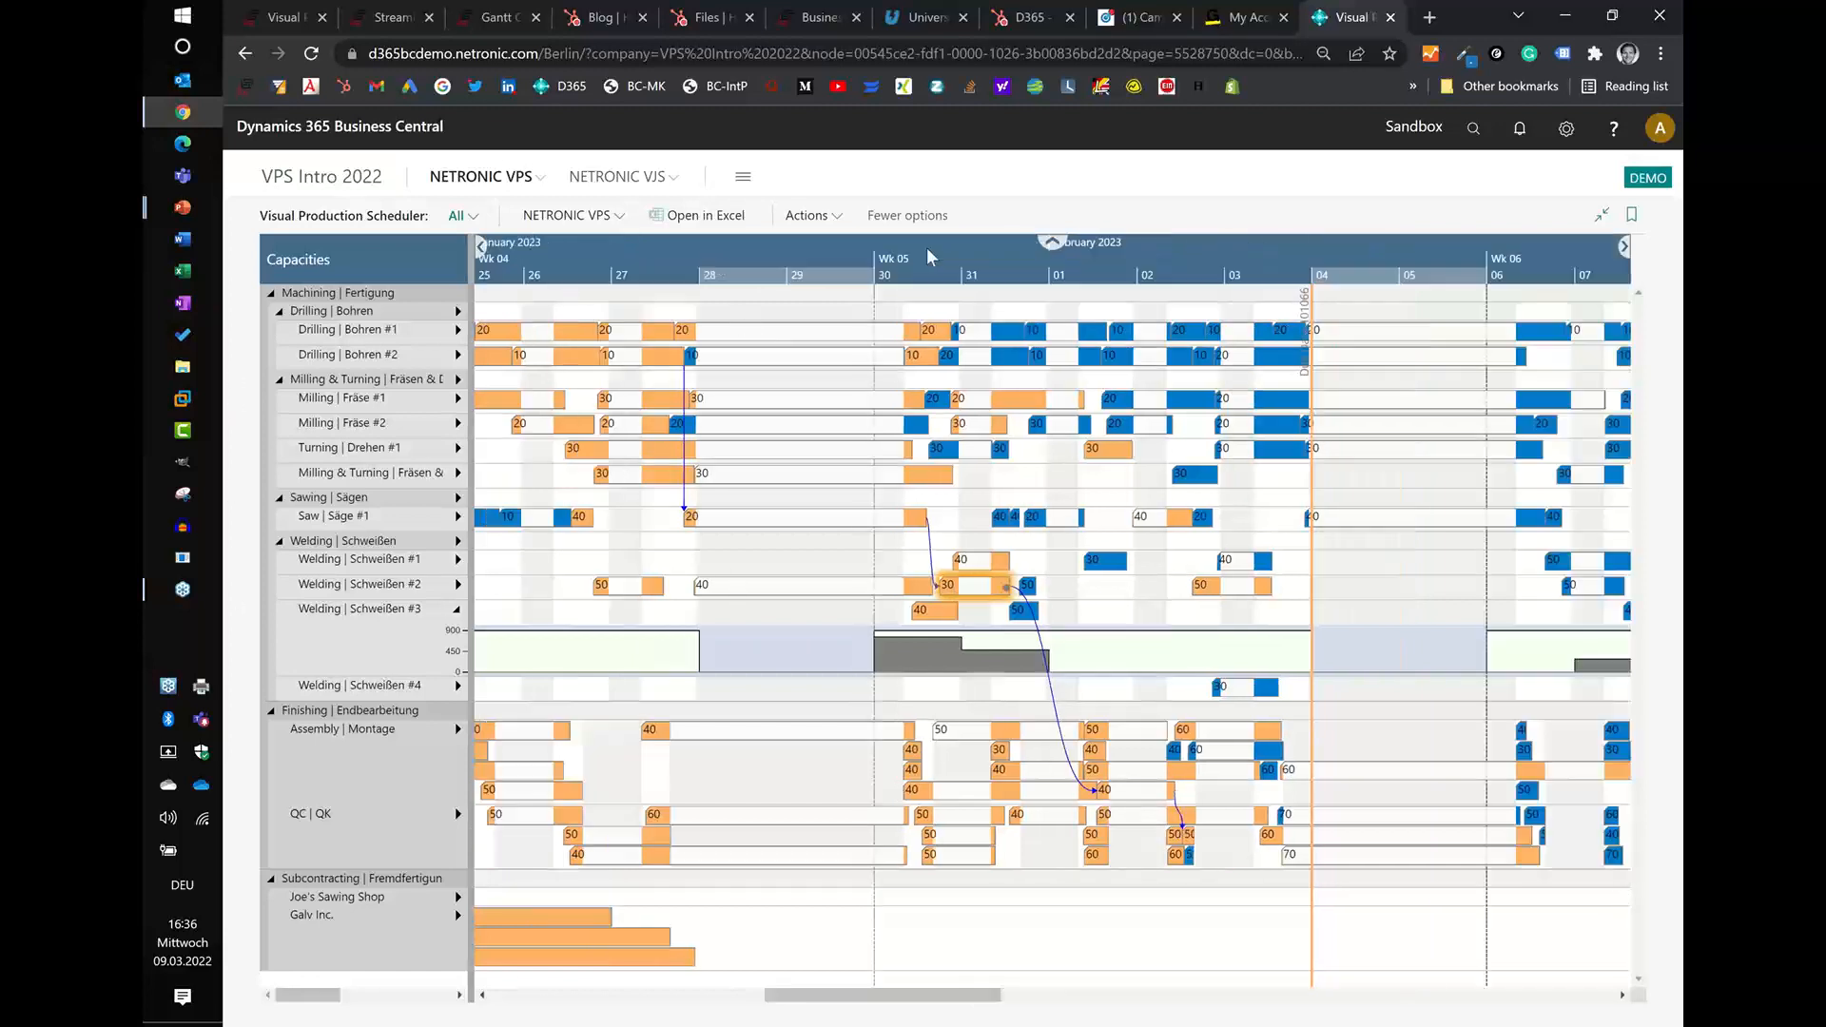
pyautogui.scroll(-1, 931, 257)
pyautogui.scroll(-2, 931, 257)
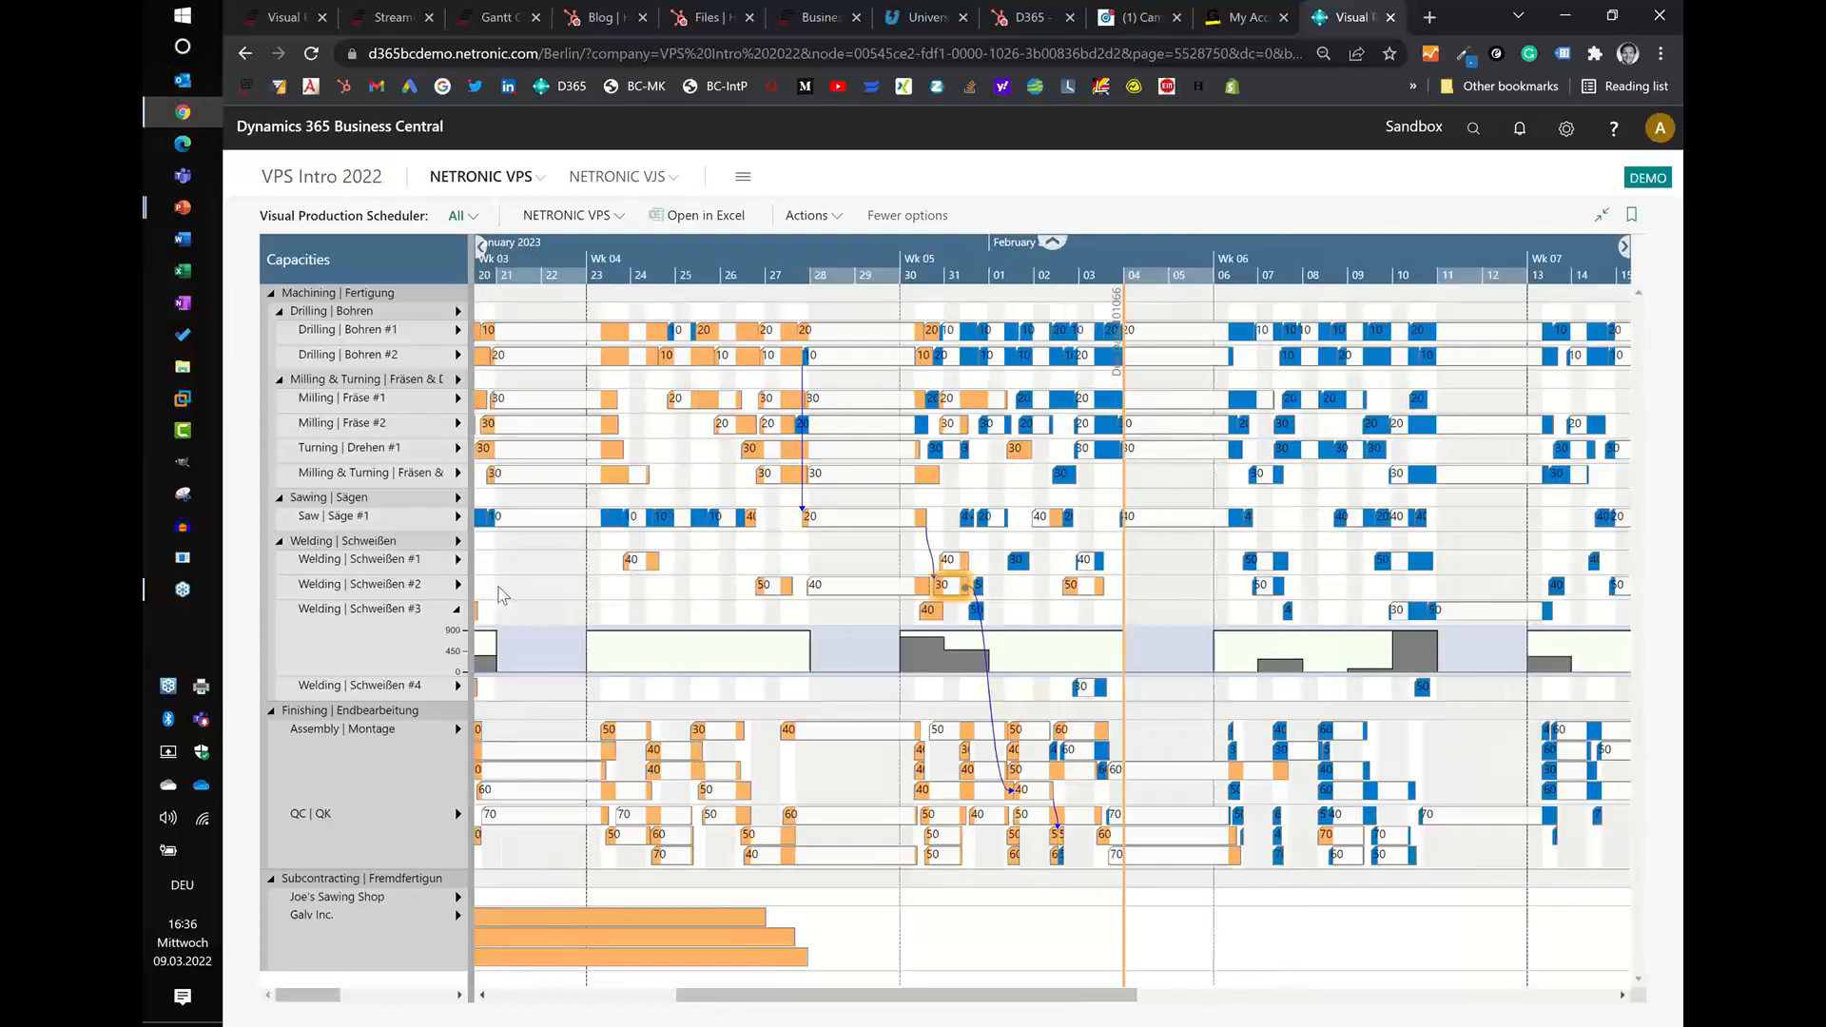
pyautogui.click(455, 611)
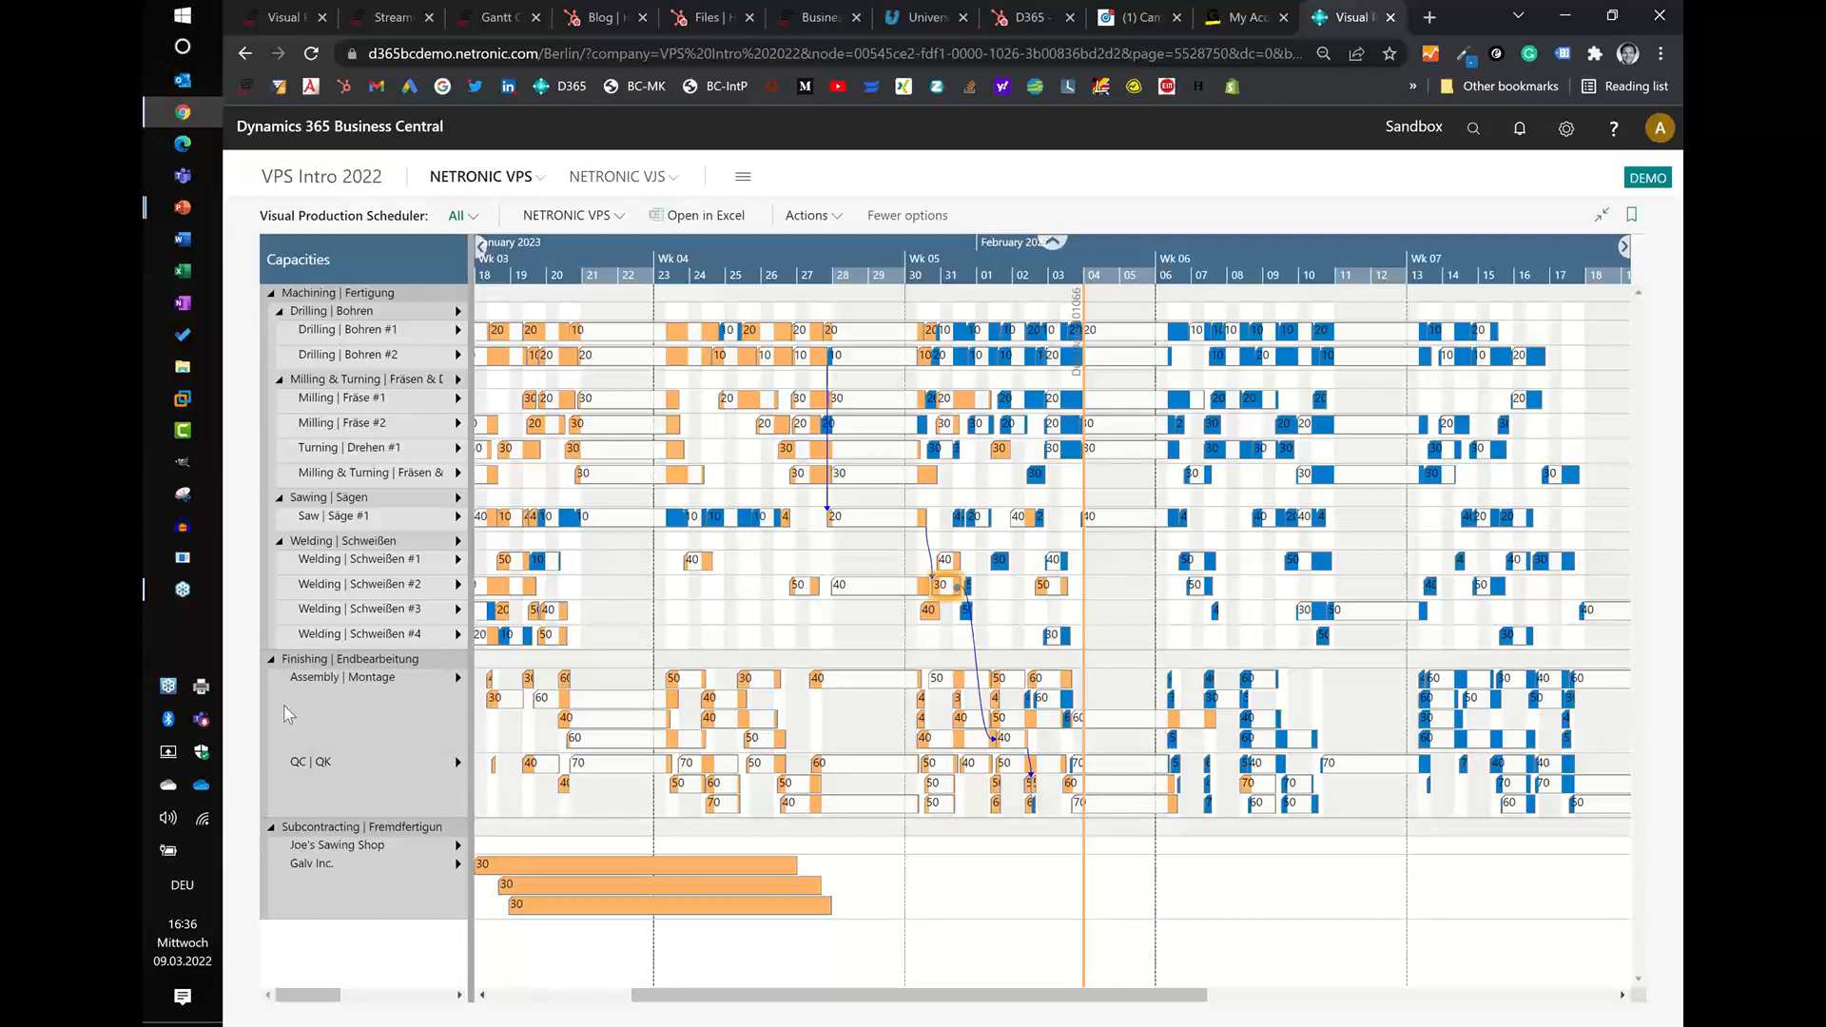
# - Reschedule operation 20 on Milling | Fräse #1 from the evening of January 24 to start on January 25
pyautogui.moveTo(289, 713)
pyautogui.scroll(2, 731, 259)
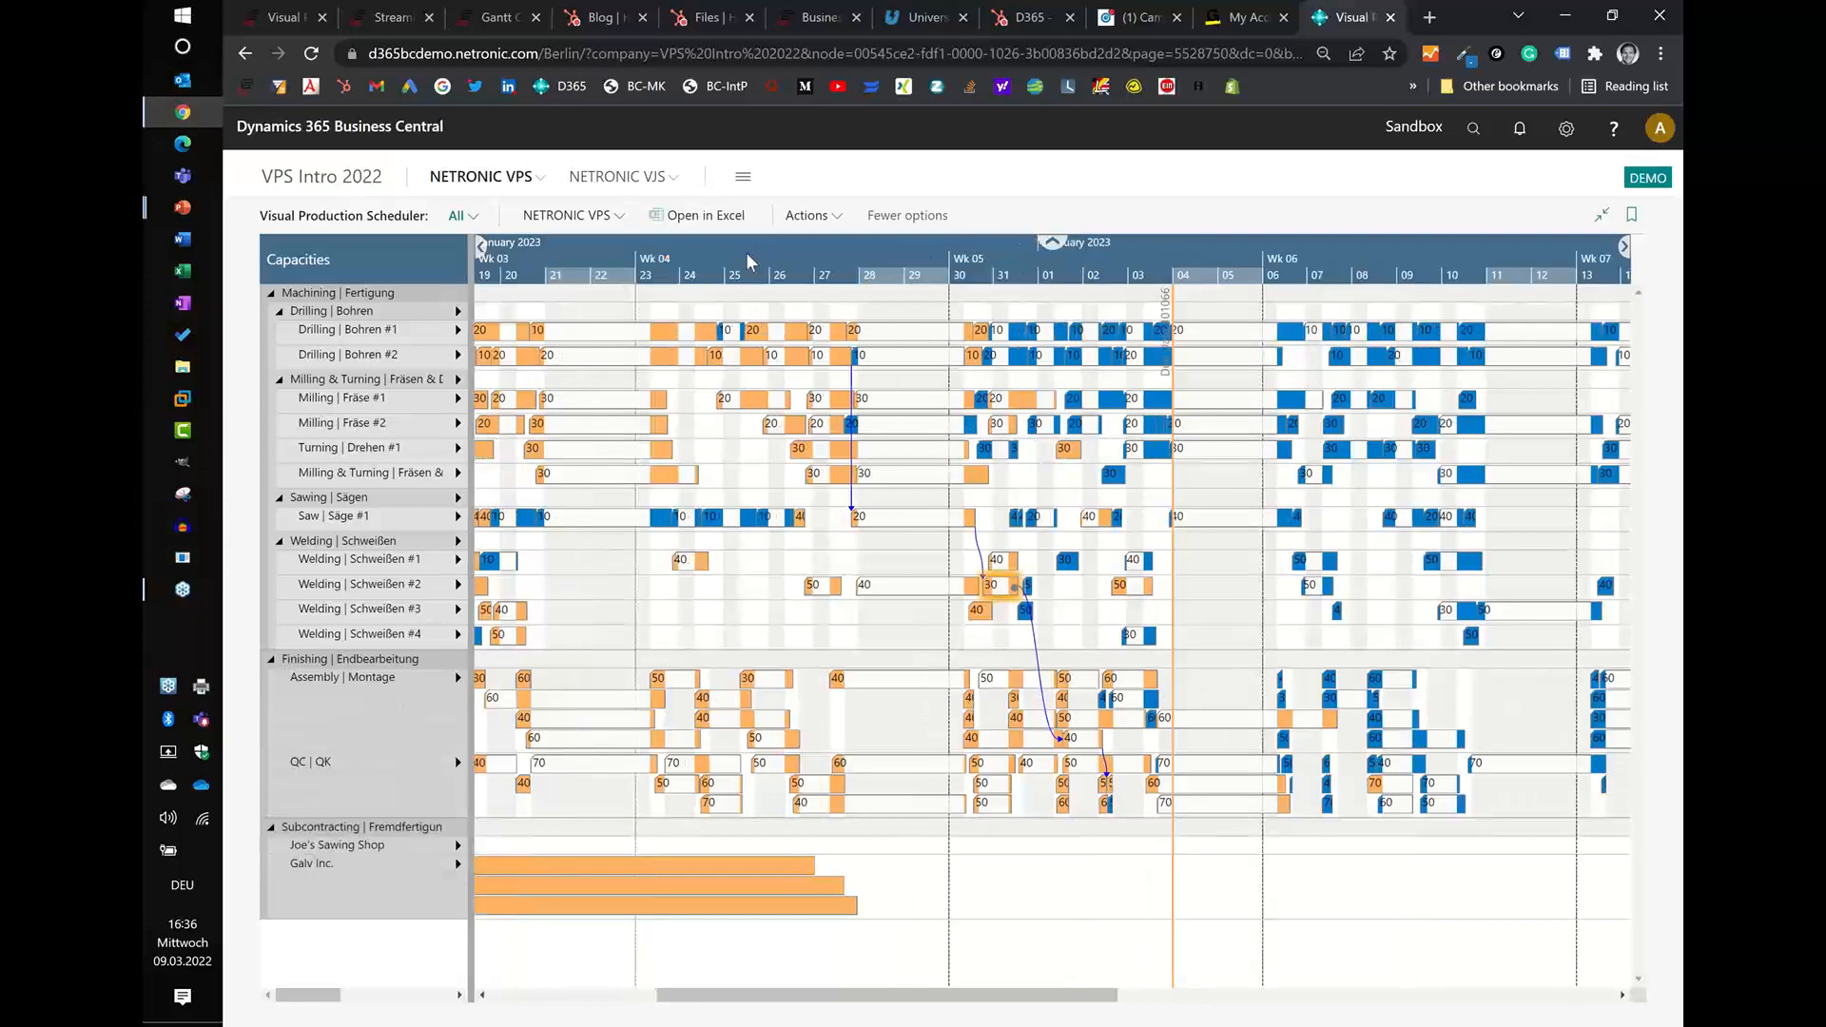
pyautogui.scroll(1, 738, 256)
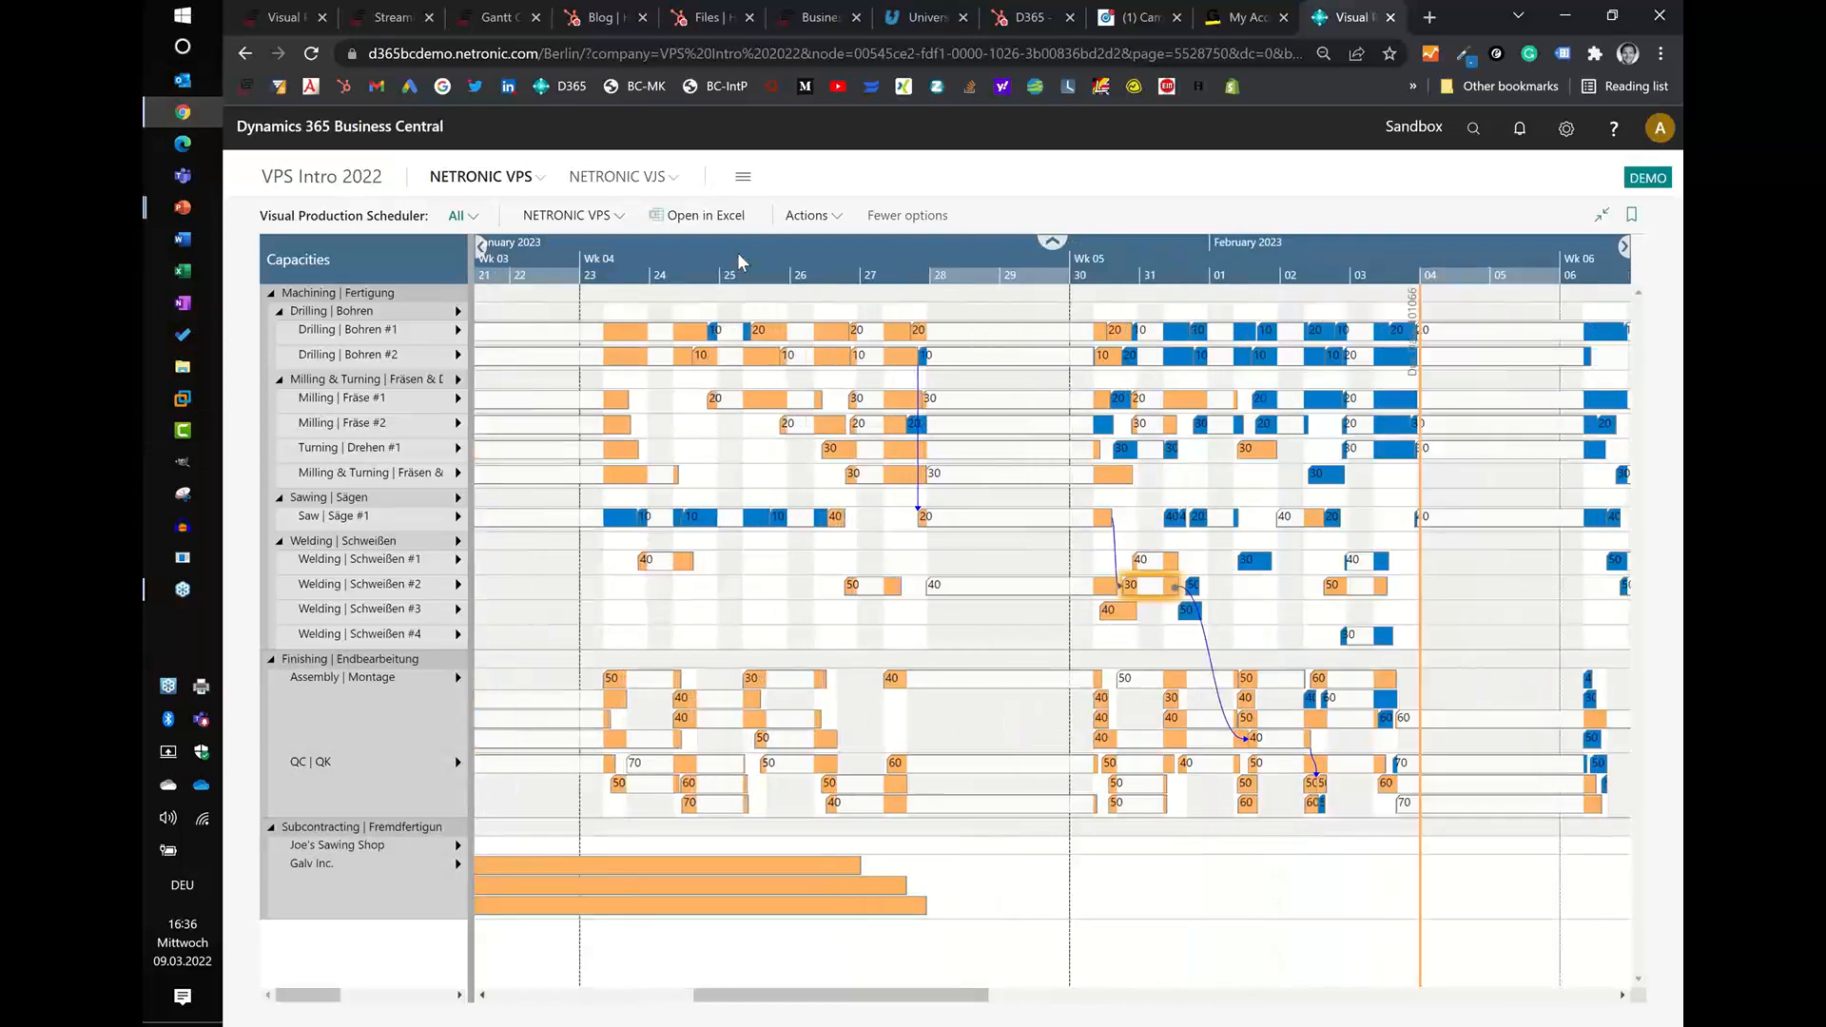
pyautogui.scroll(2, 738, 253)
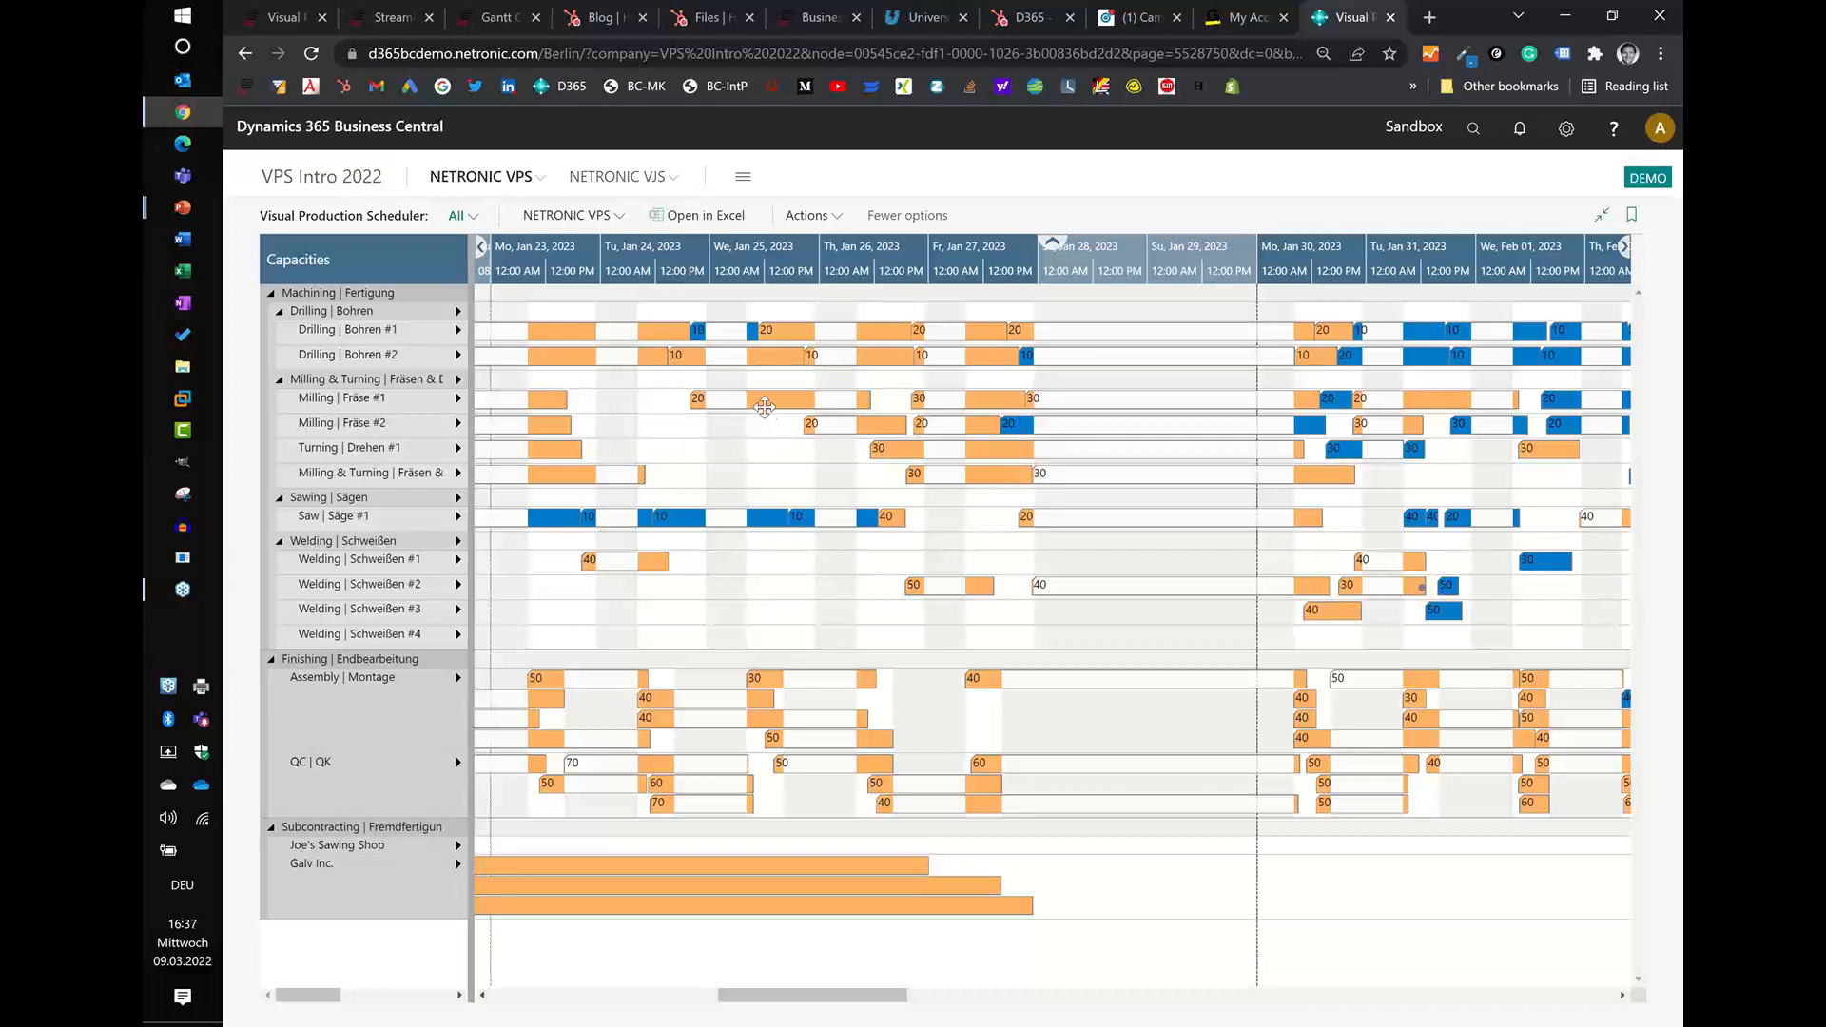
pyautogui.click(760, 400)
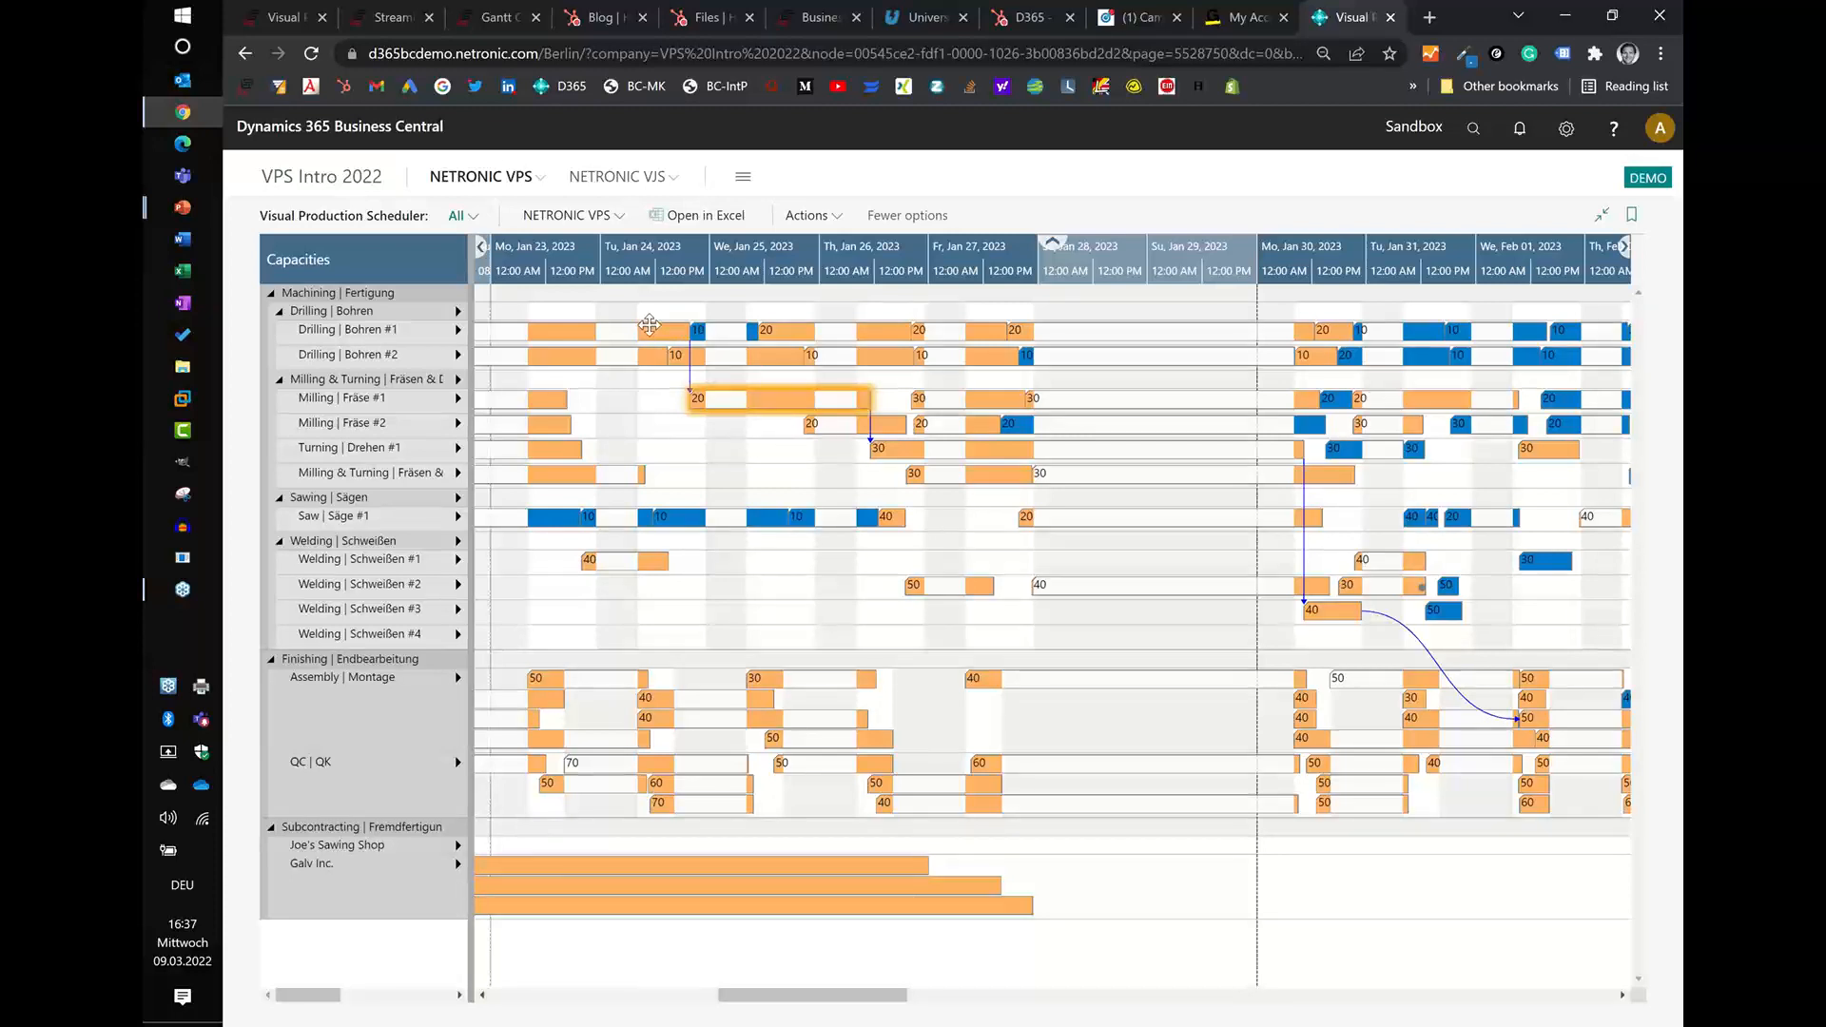
pyautogui.moveTo(626, 332)
pyautogui.moveTo(762, 397)
pyautogui.mouseDown()
pyautogui.moveTo(727, 404)
pyautogui.moveTo(774, 433)
pyautogui.moveTo(756, 405)
pyautogui.mouseUp()
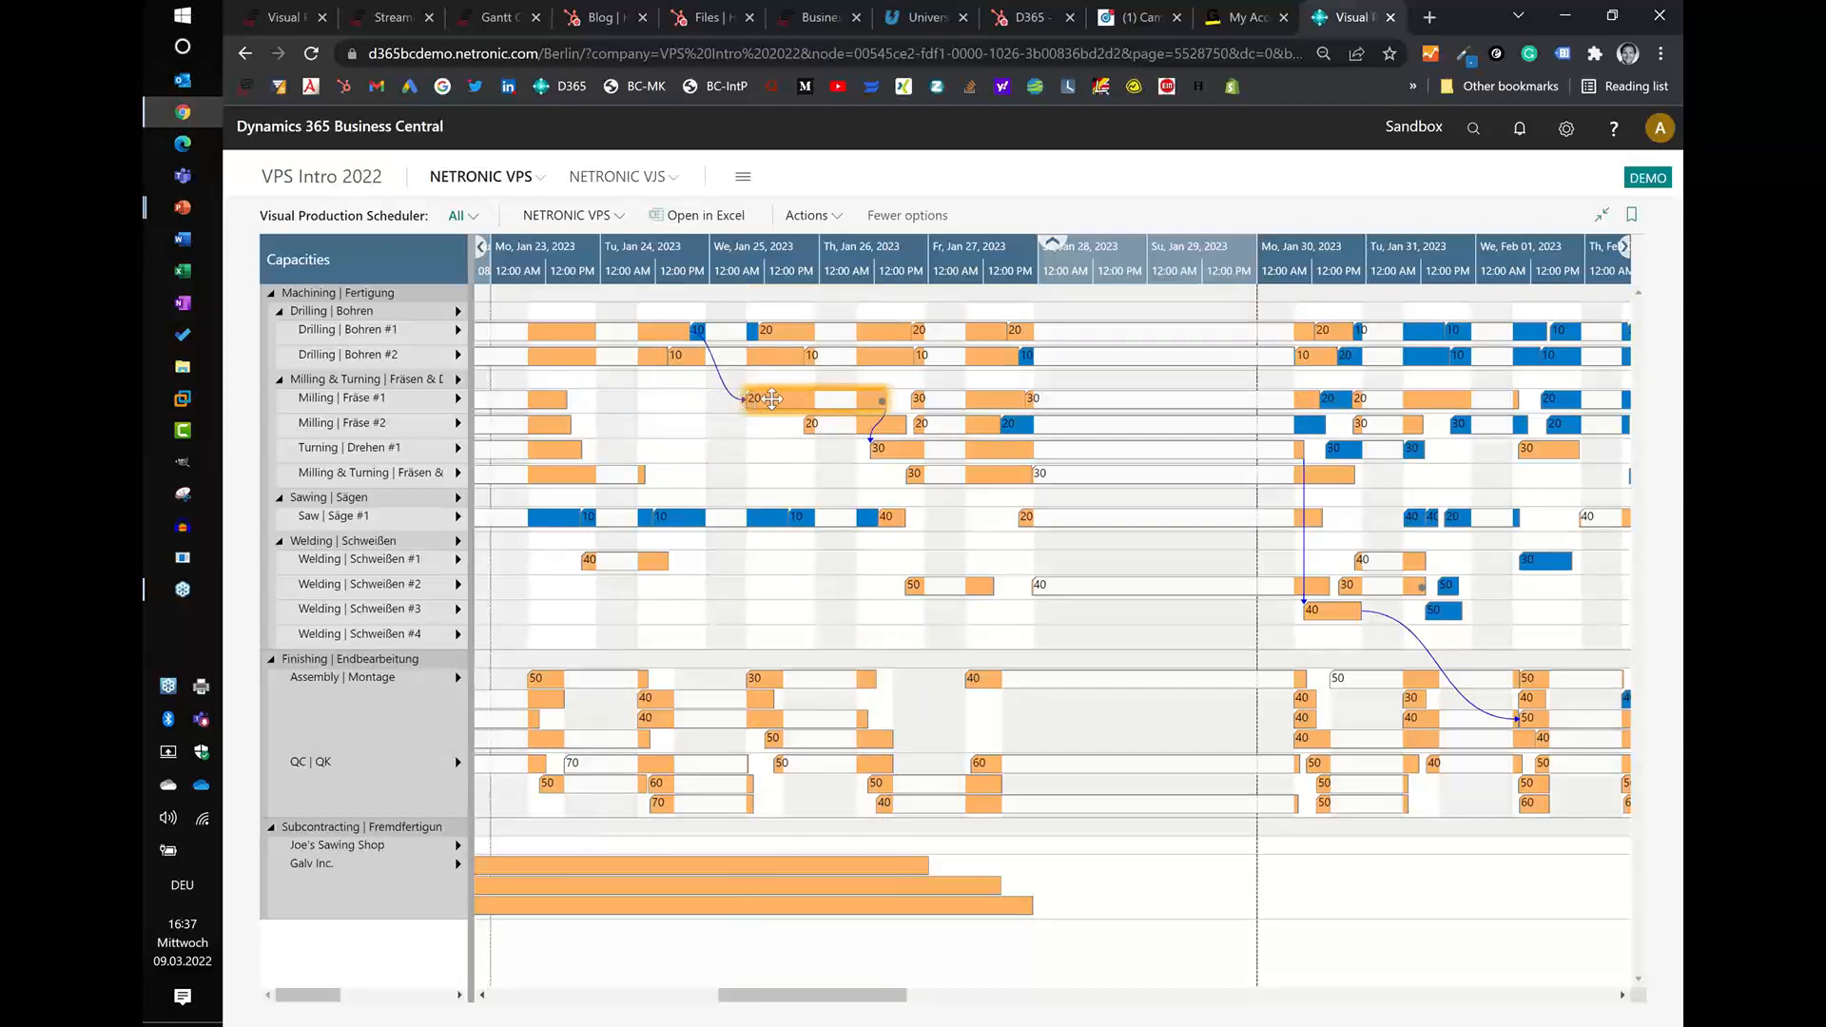
pyautogui.rightClick(775, 406)
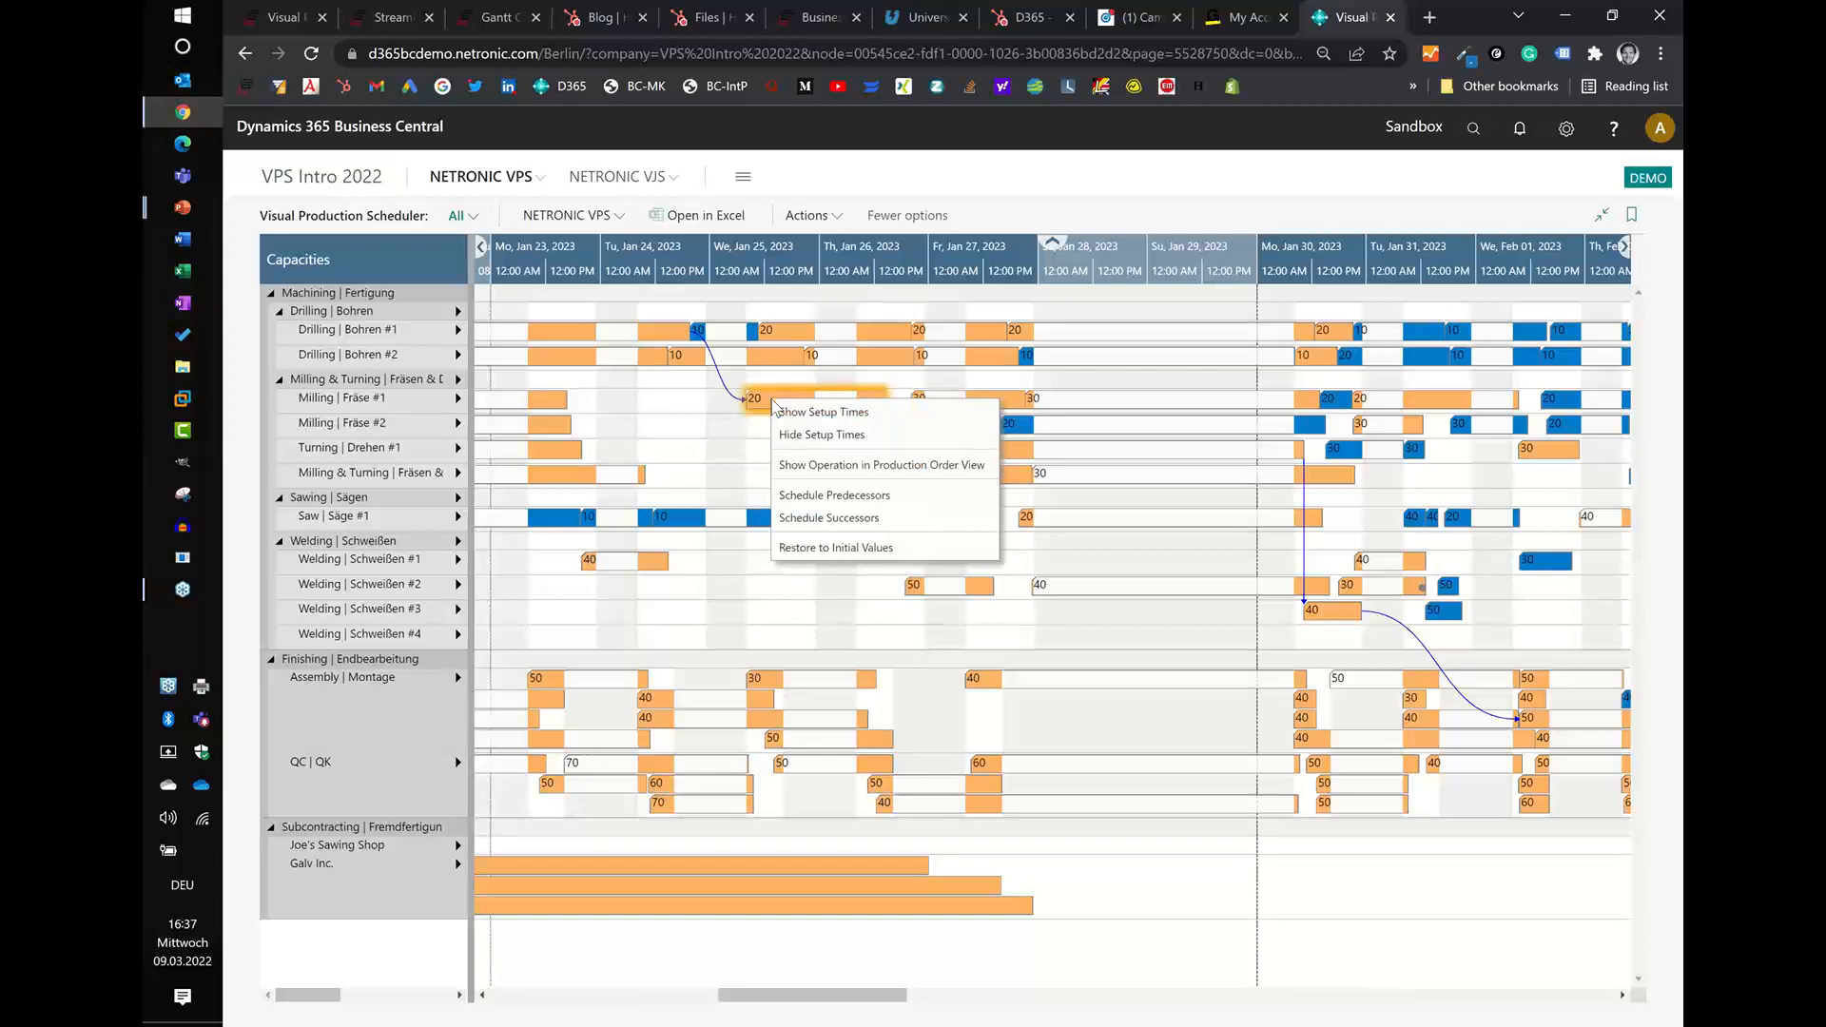
pyautogui.click(720, 448)
pyautogui.click(821, 402)
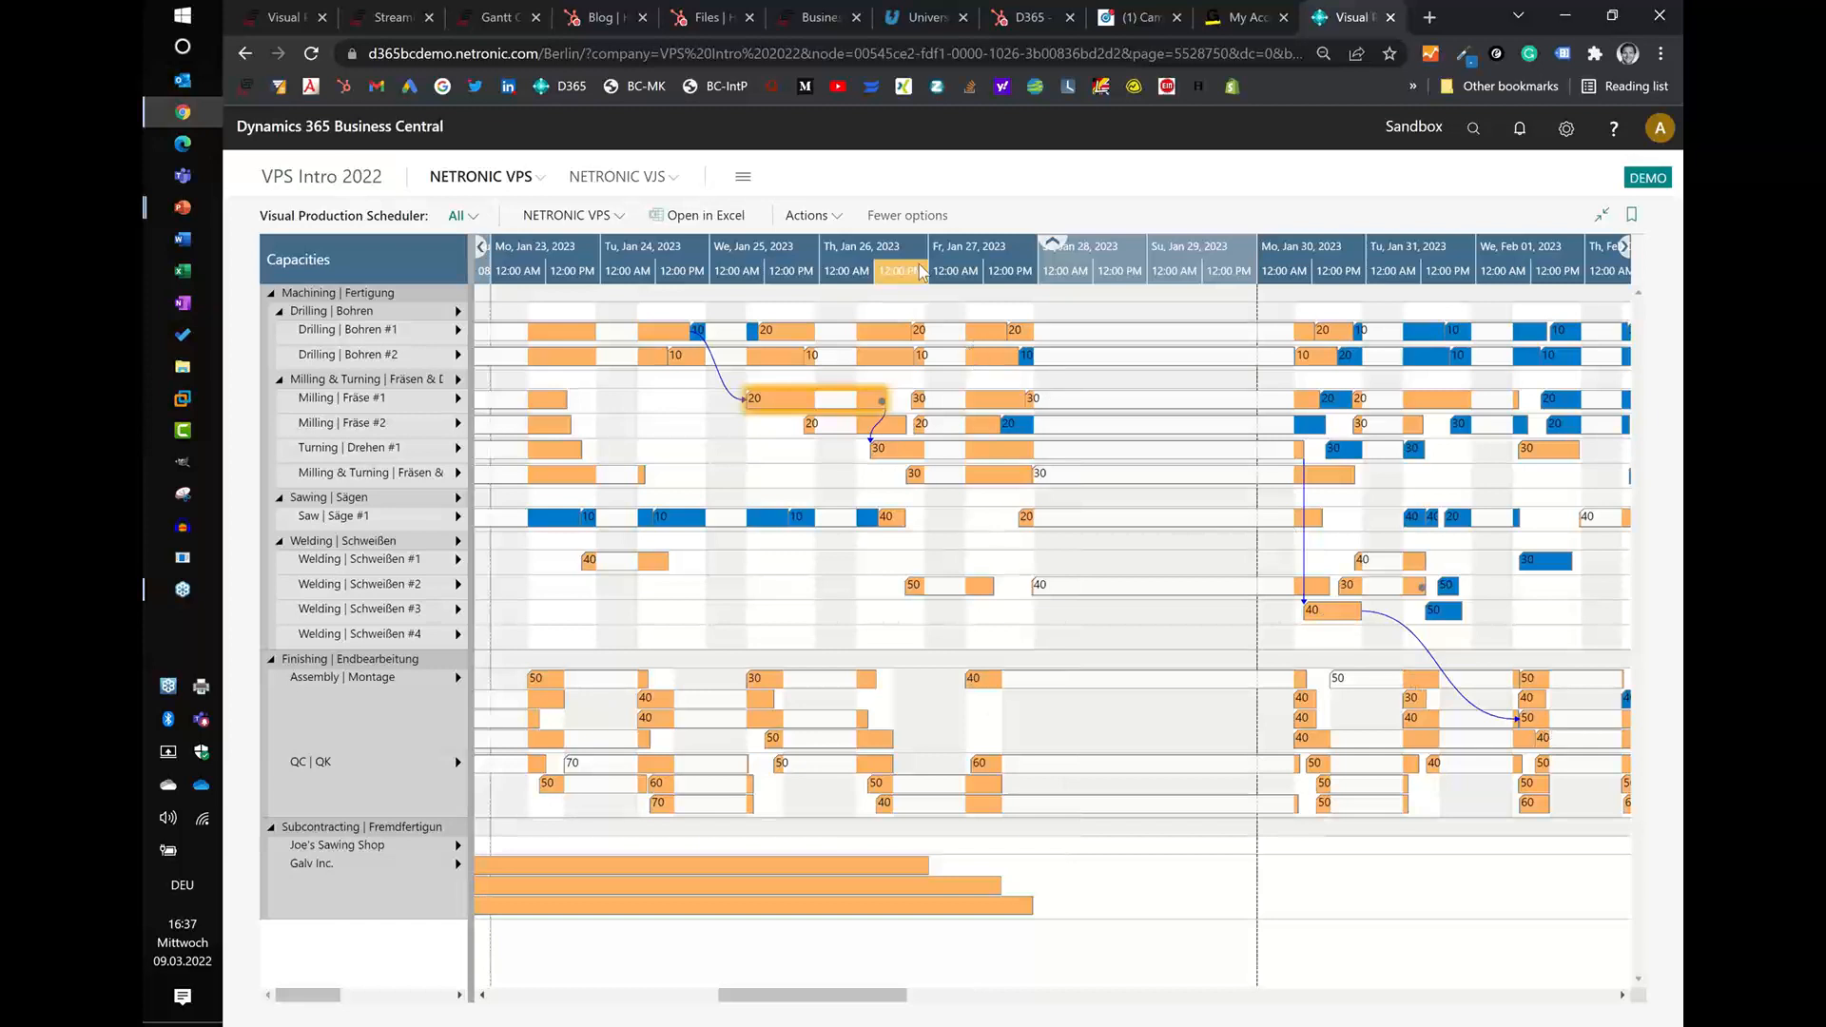
# - Schedule the successors of the shifted operation 20 on Milling | Fräse #1
pyautogui.scroll(-2, 913, 268)
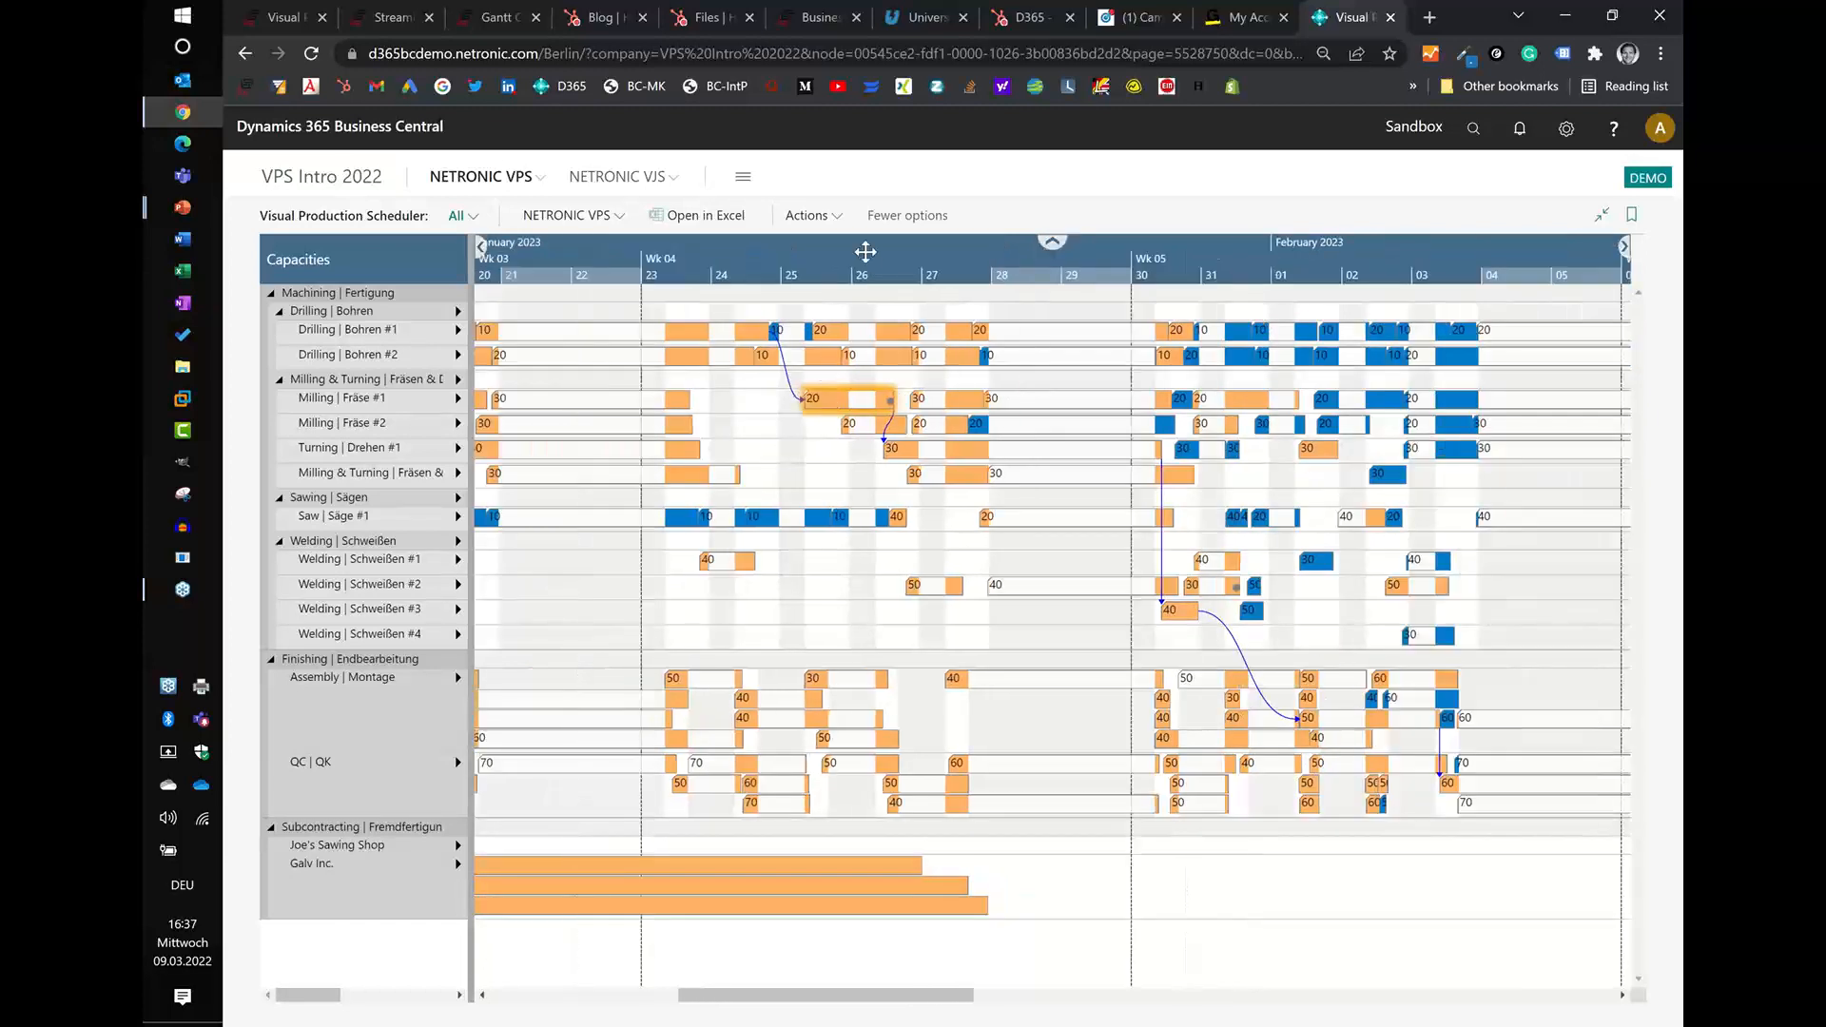
pyautogui.moveTo(866, 257); pyautogui.dragTo(733, 259)
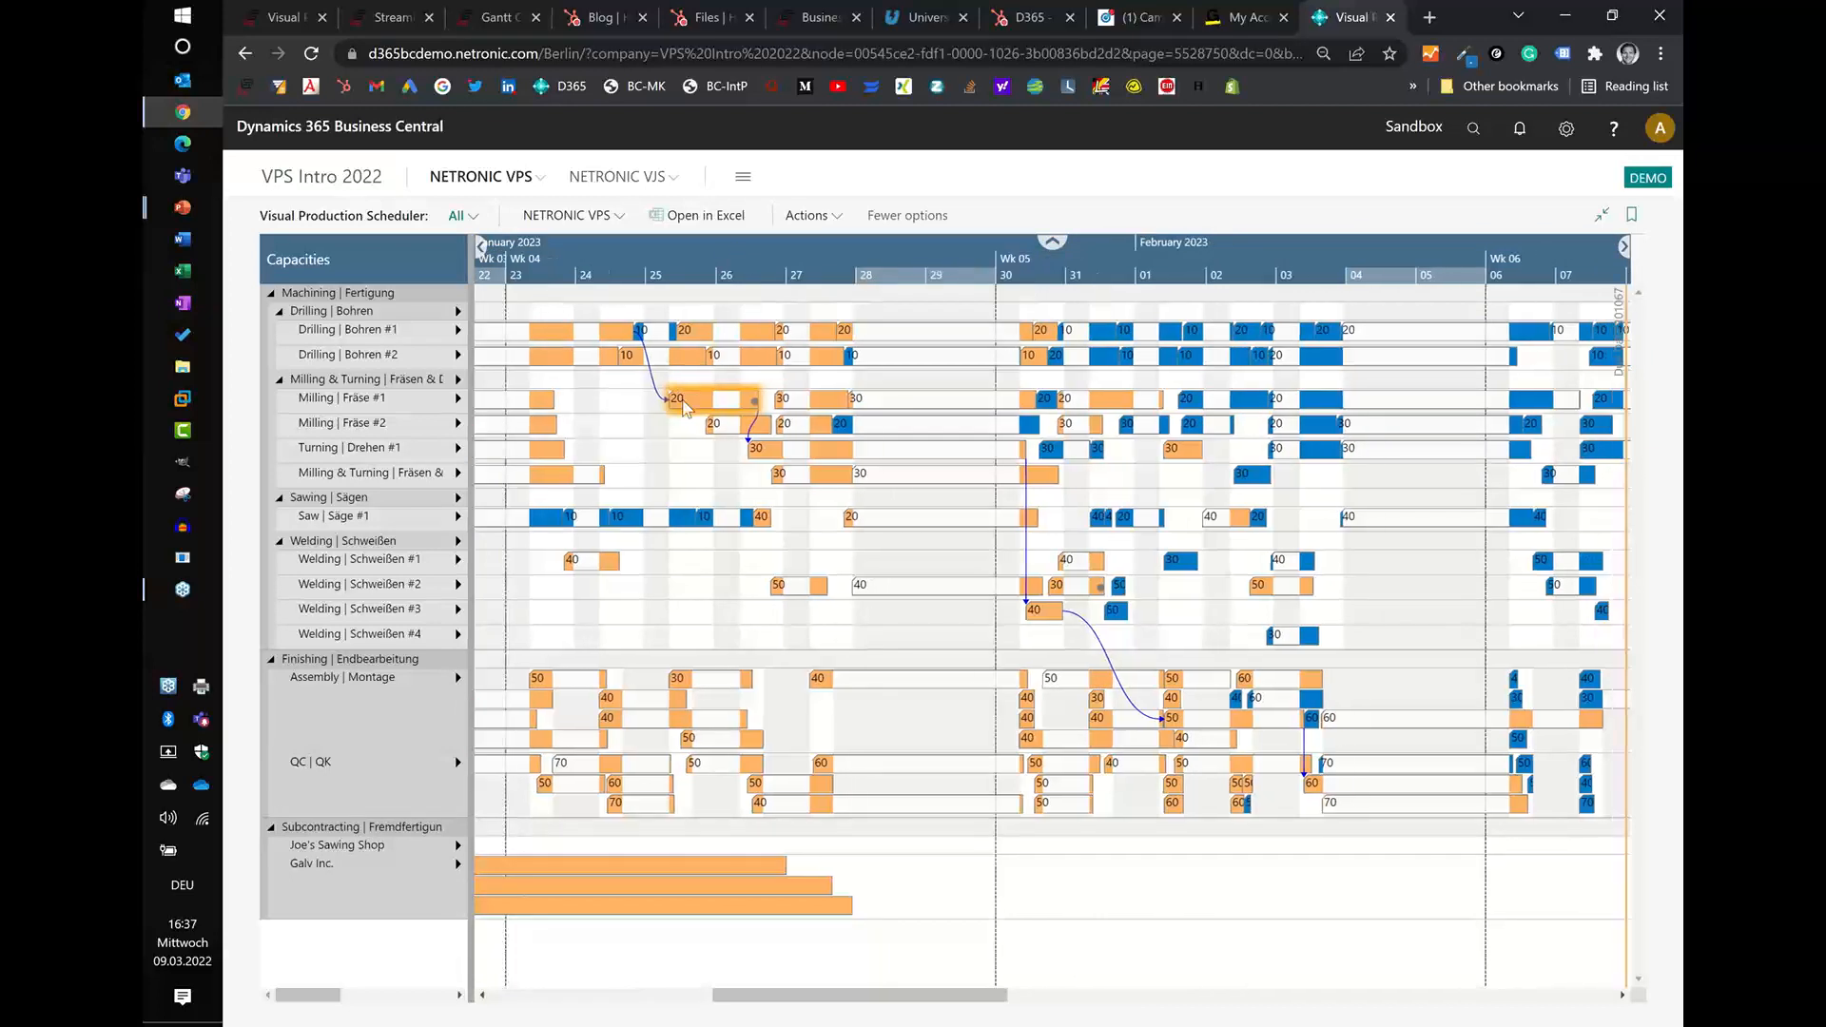
pyautogui.rightClick(683, 402)
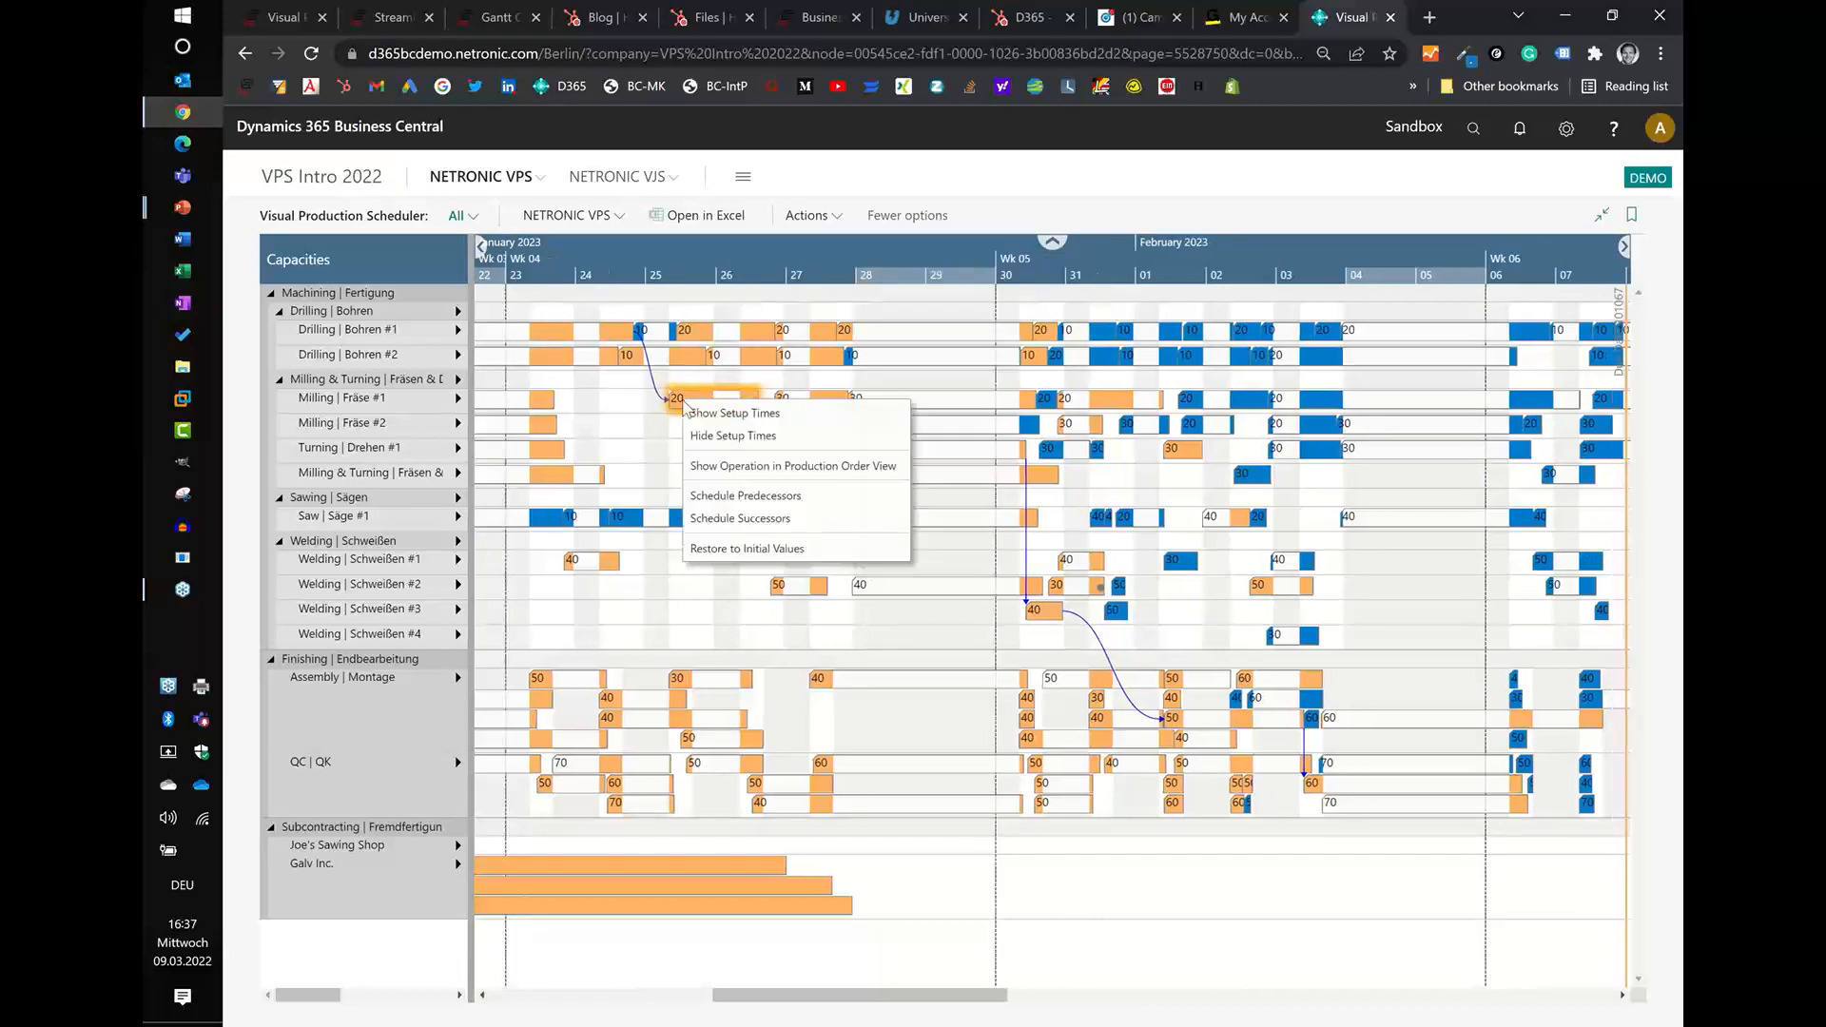
pyautogui.click(752, 518)
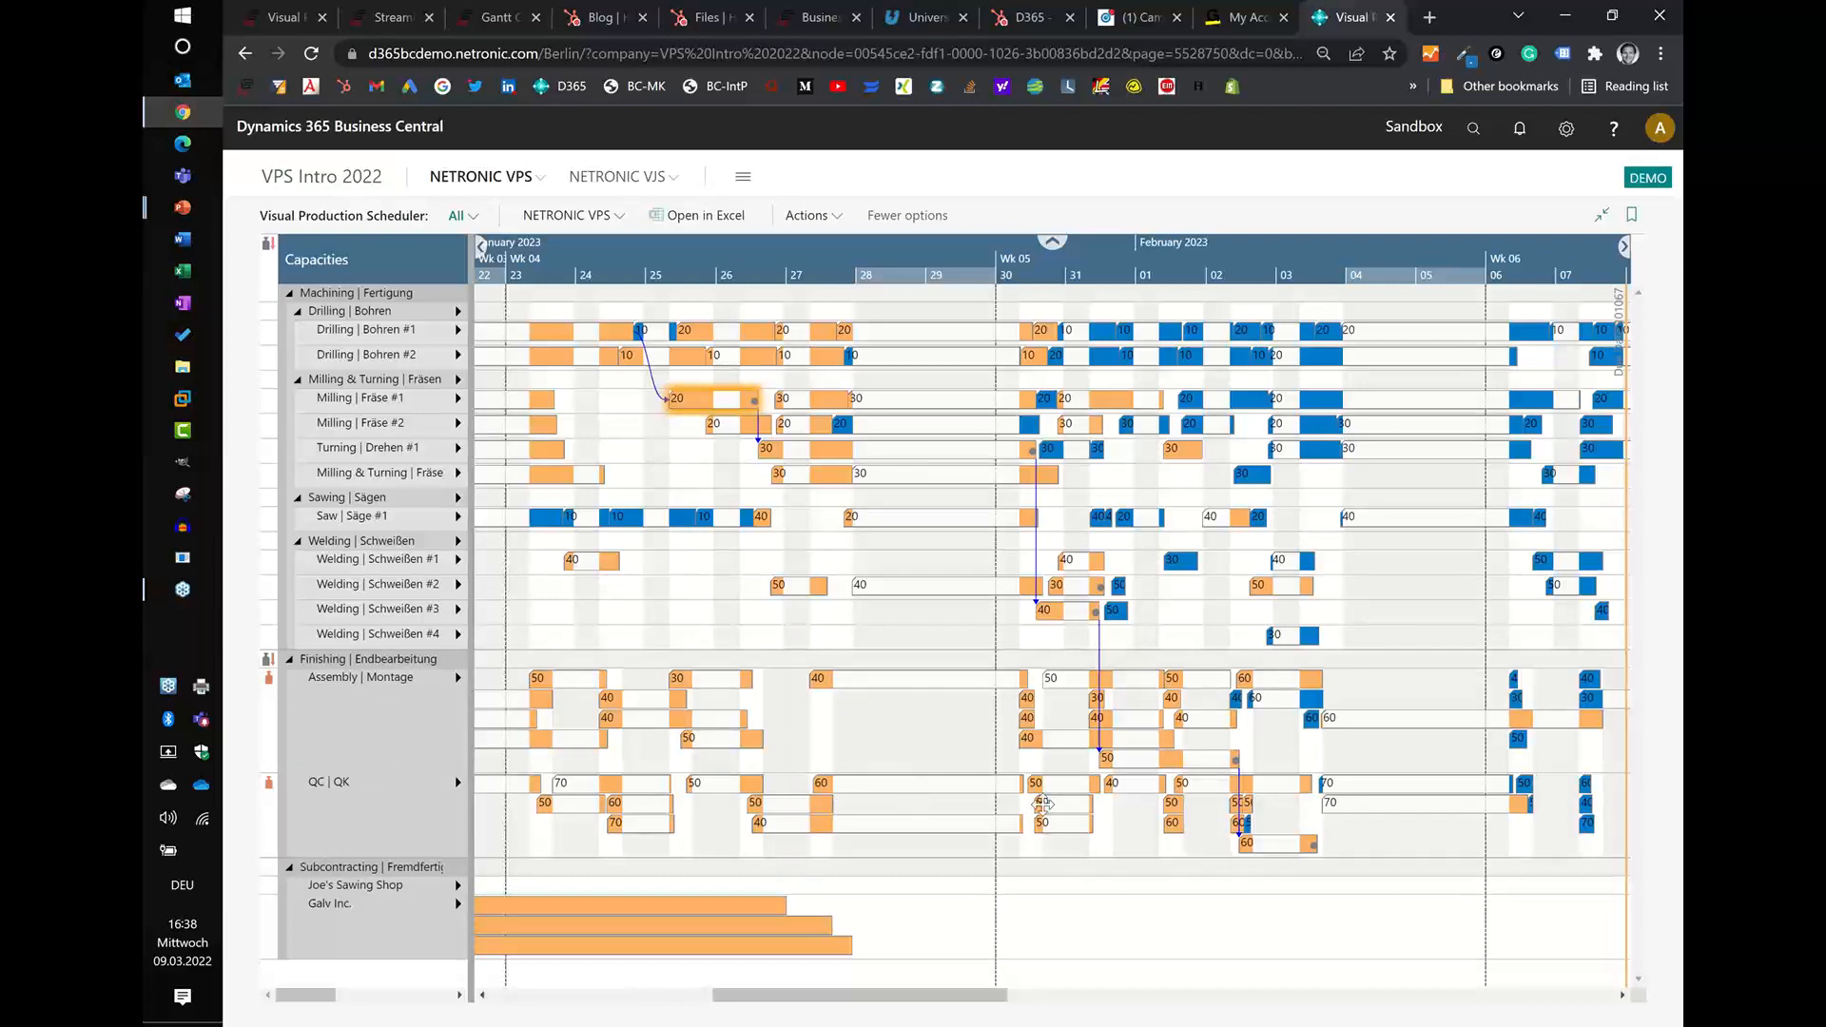
# - Open the work center card of Assembly | Montage, check its capacity and infinite capacity scheduling setting, and close the card
pyautogui.moveTo(1042, 805)
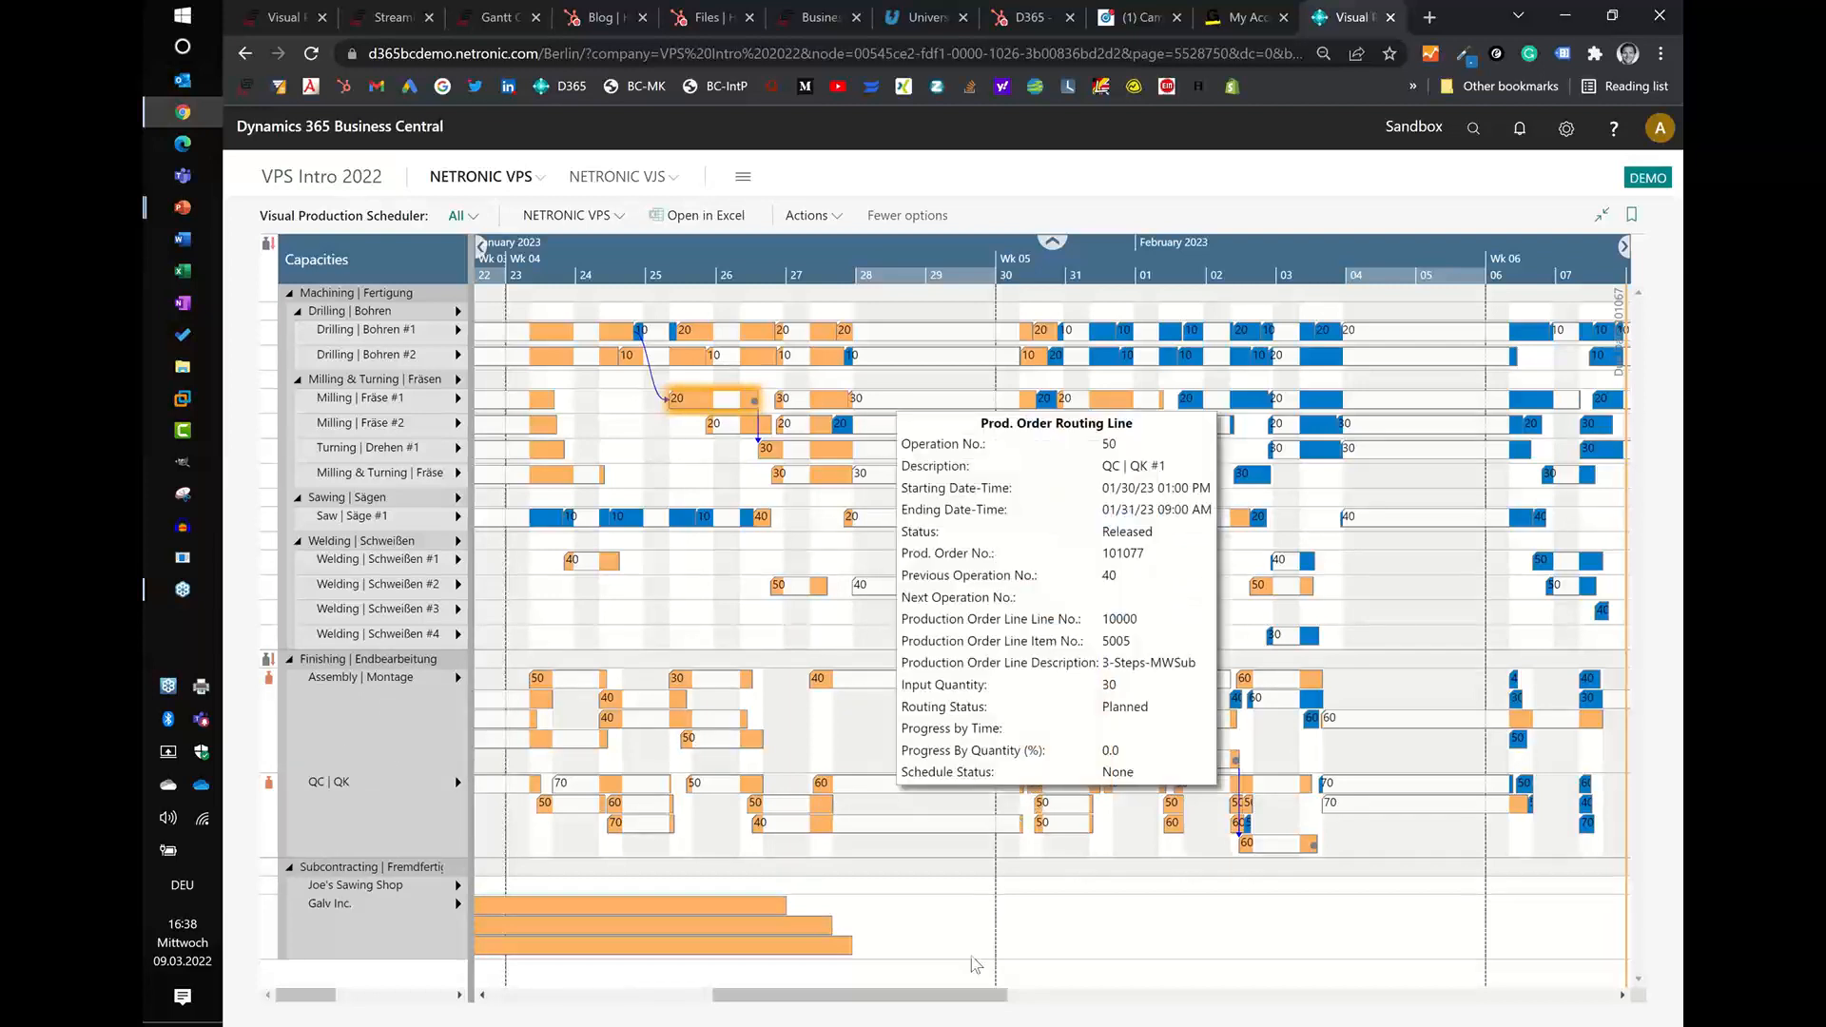
pyautogui.doubleClick(342, 713)
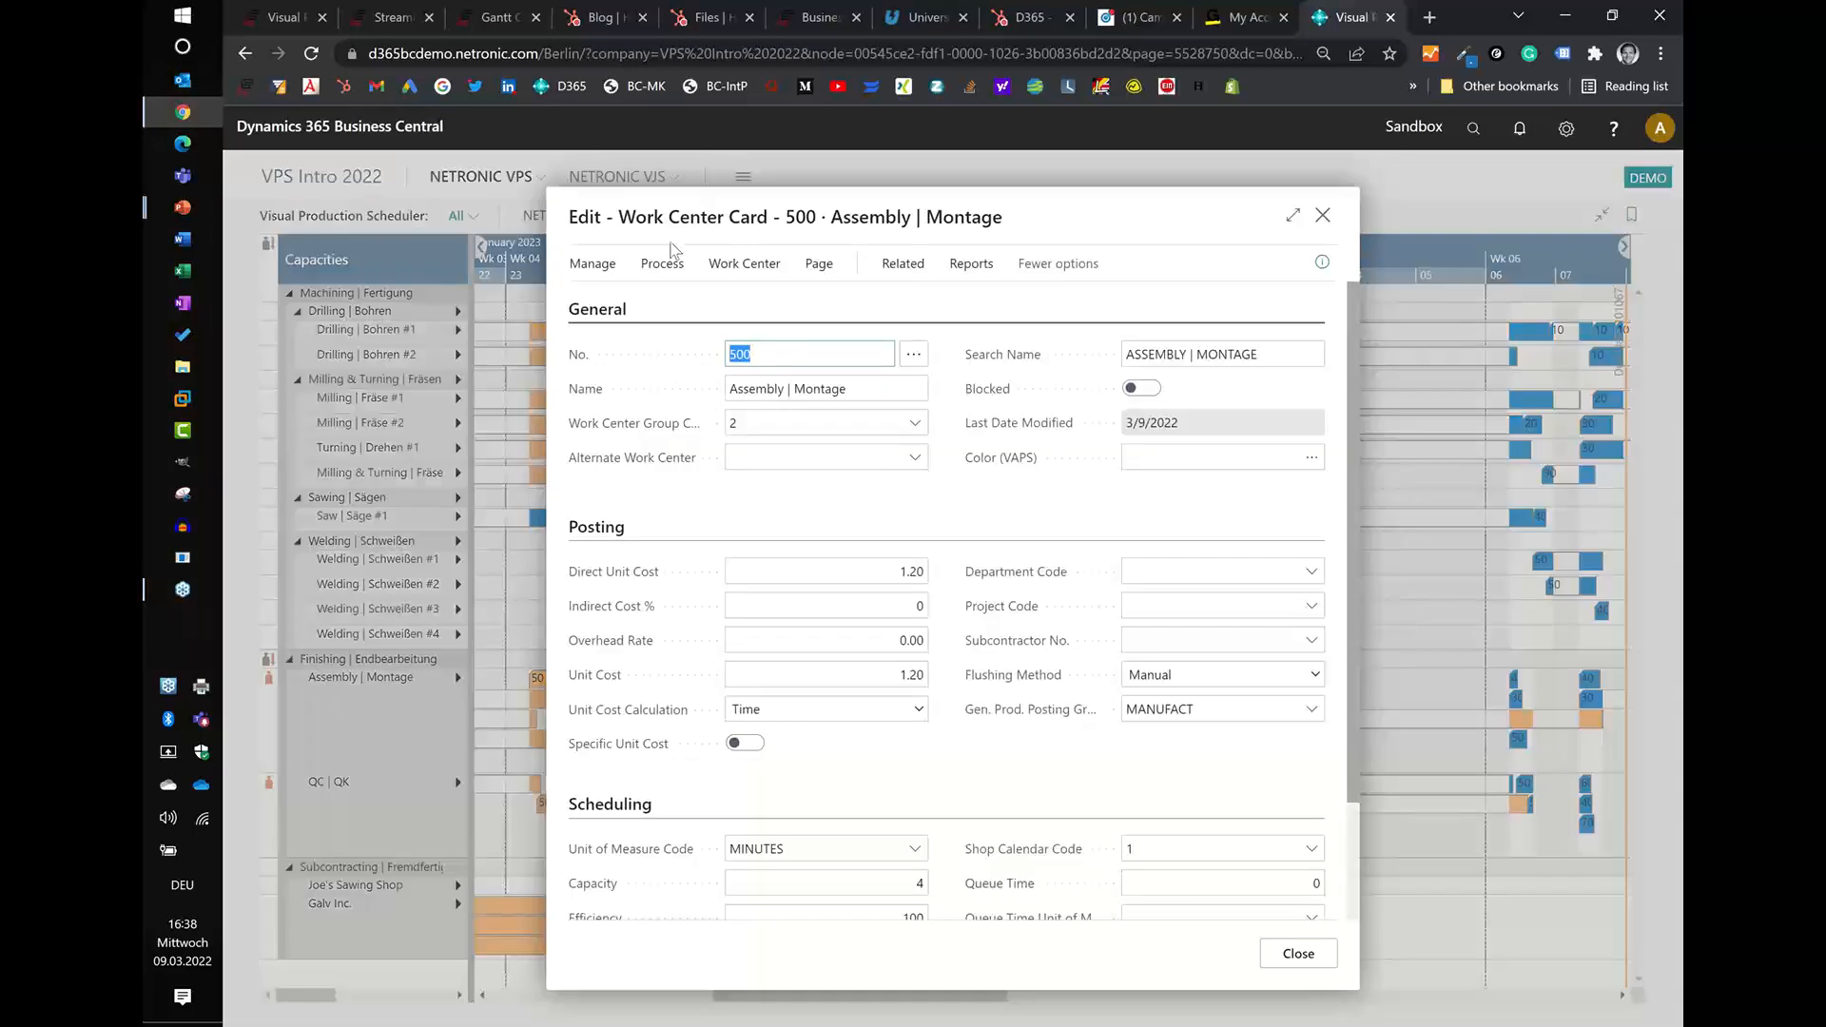
pyautogui.scroll(-2, 852, 733)
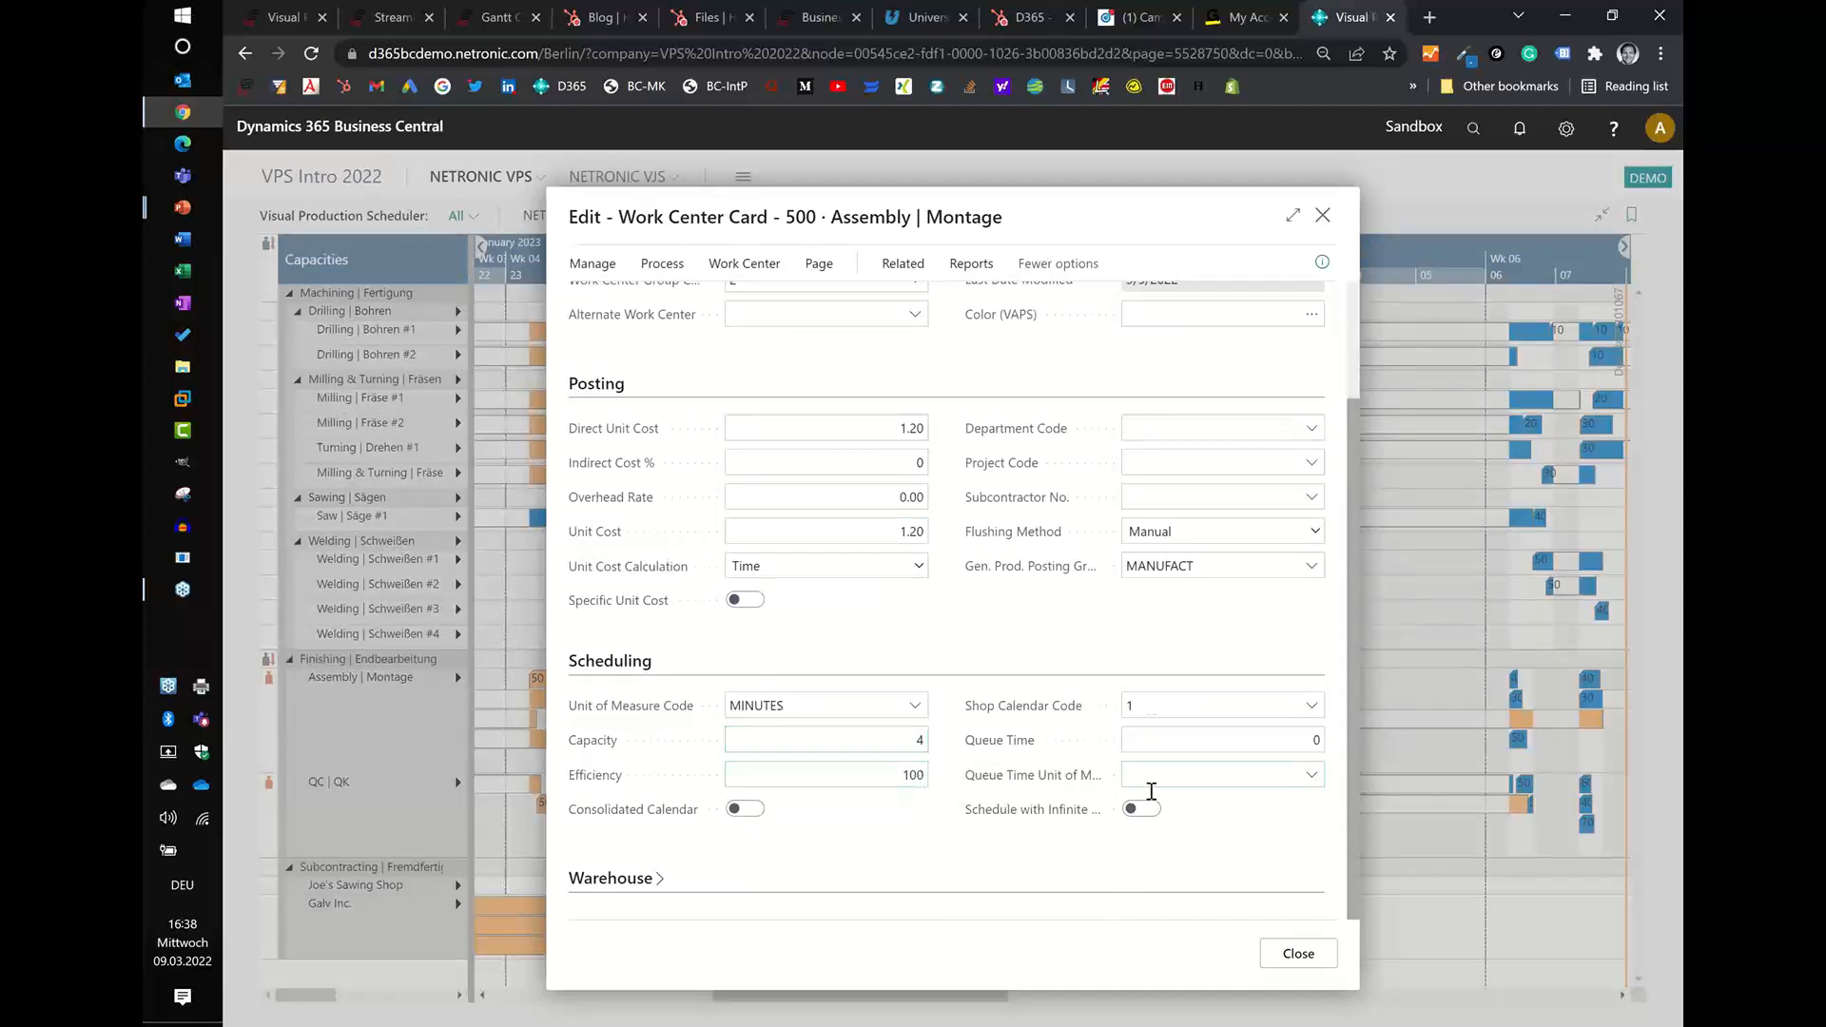
pyautogui.click(1299, 955)
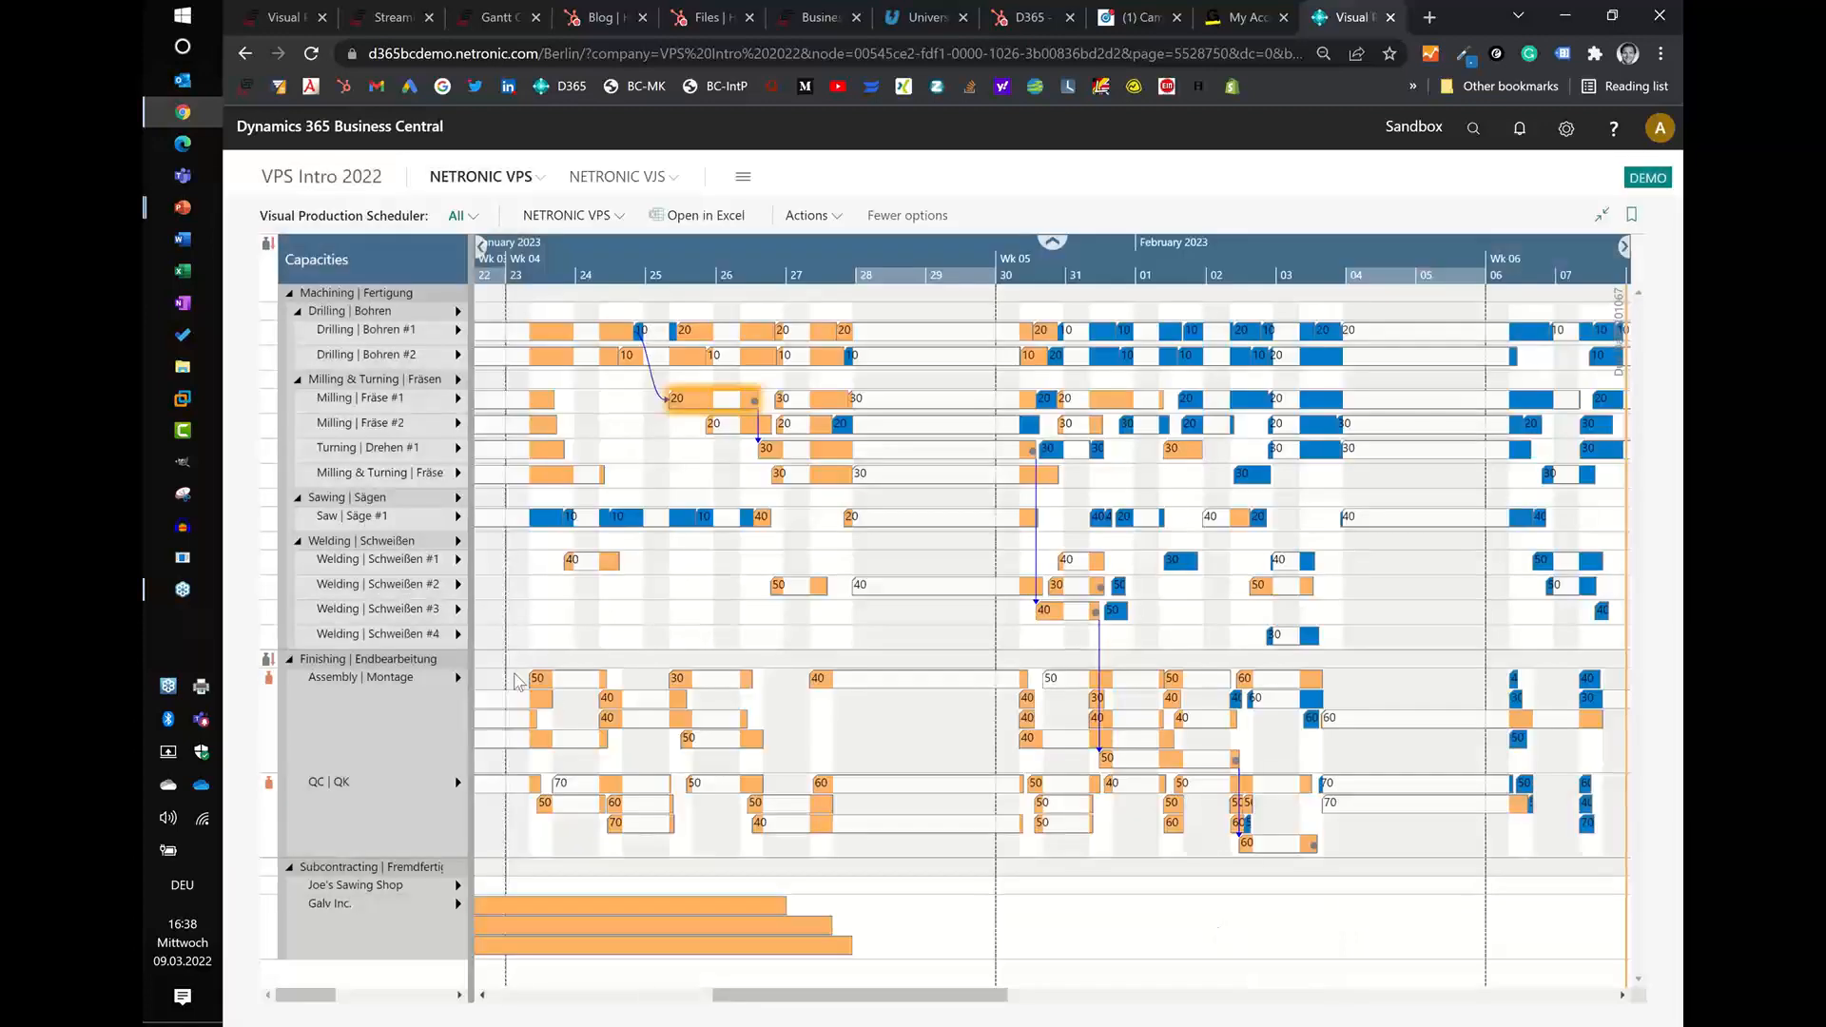
# - Display the capacity load histogram for Assembly | Montage and inspect its load around January 31
pyautogui.click(457, 678)
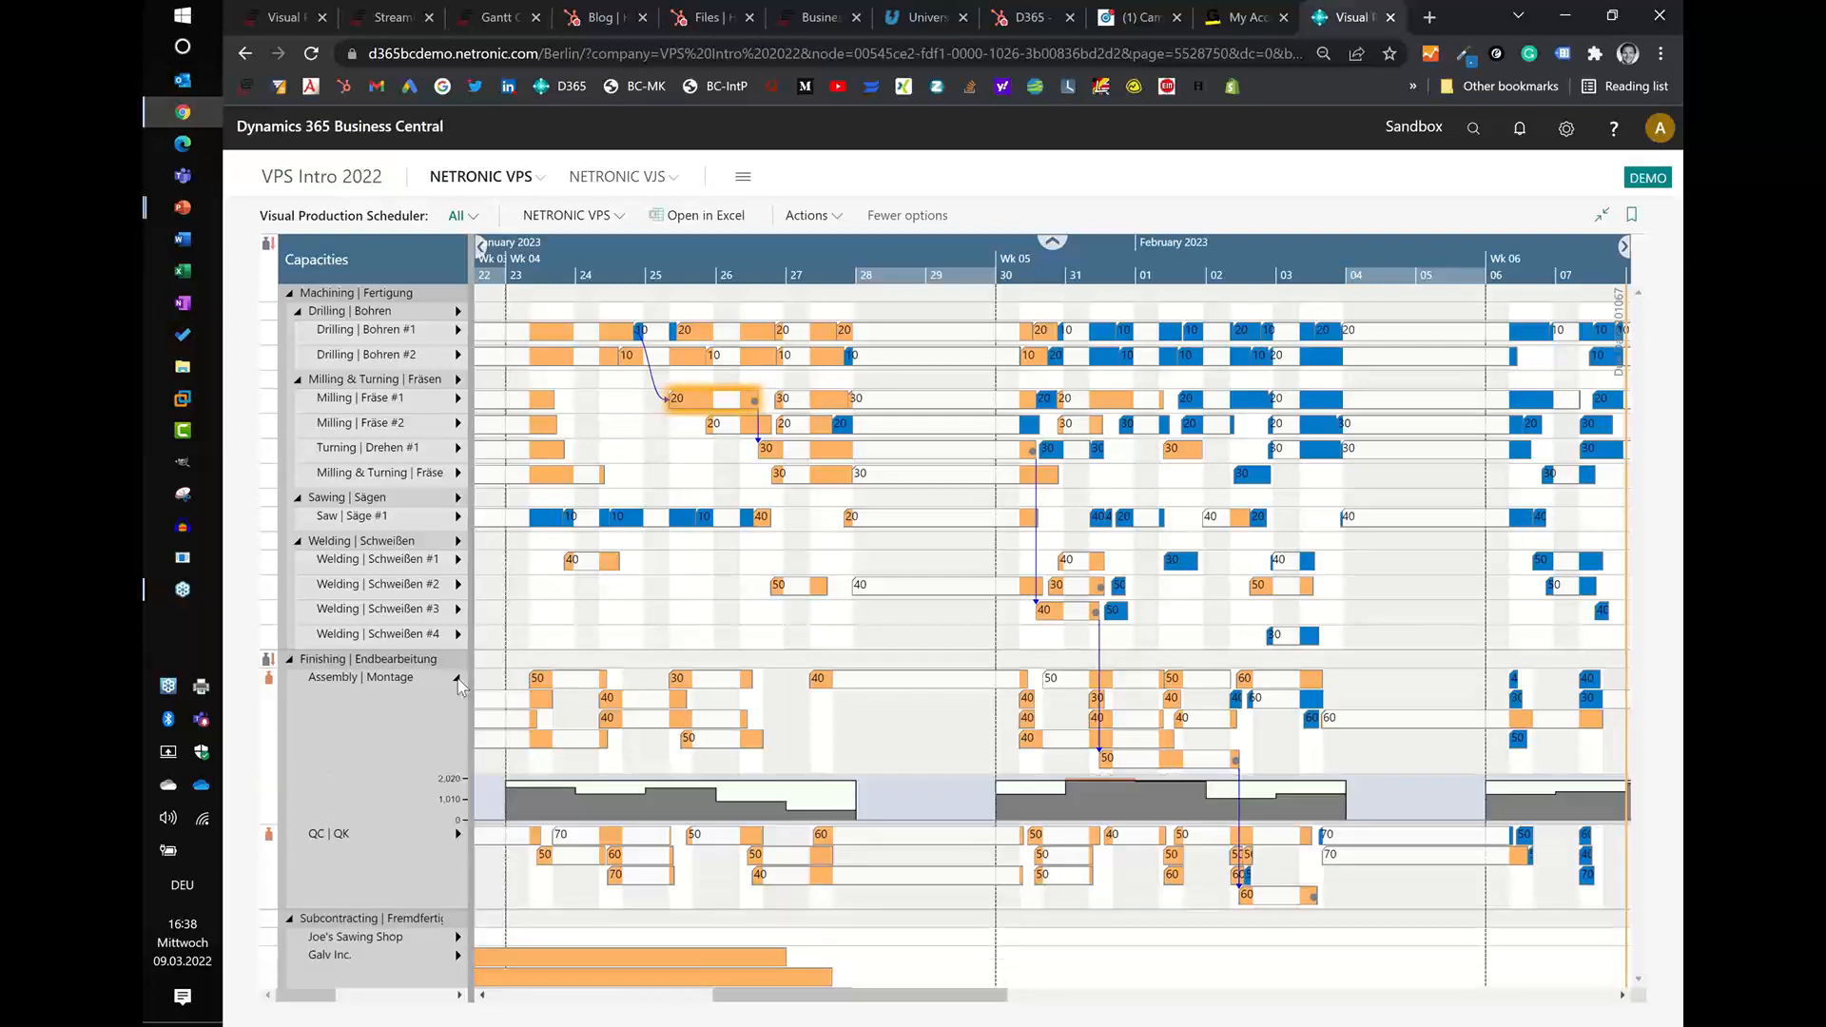
pyautogui.moveTo(605, 786)
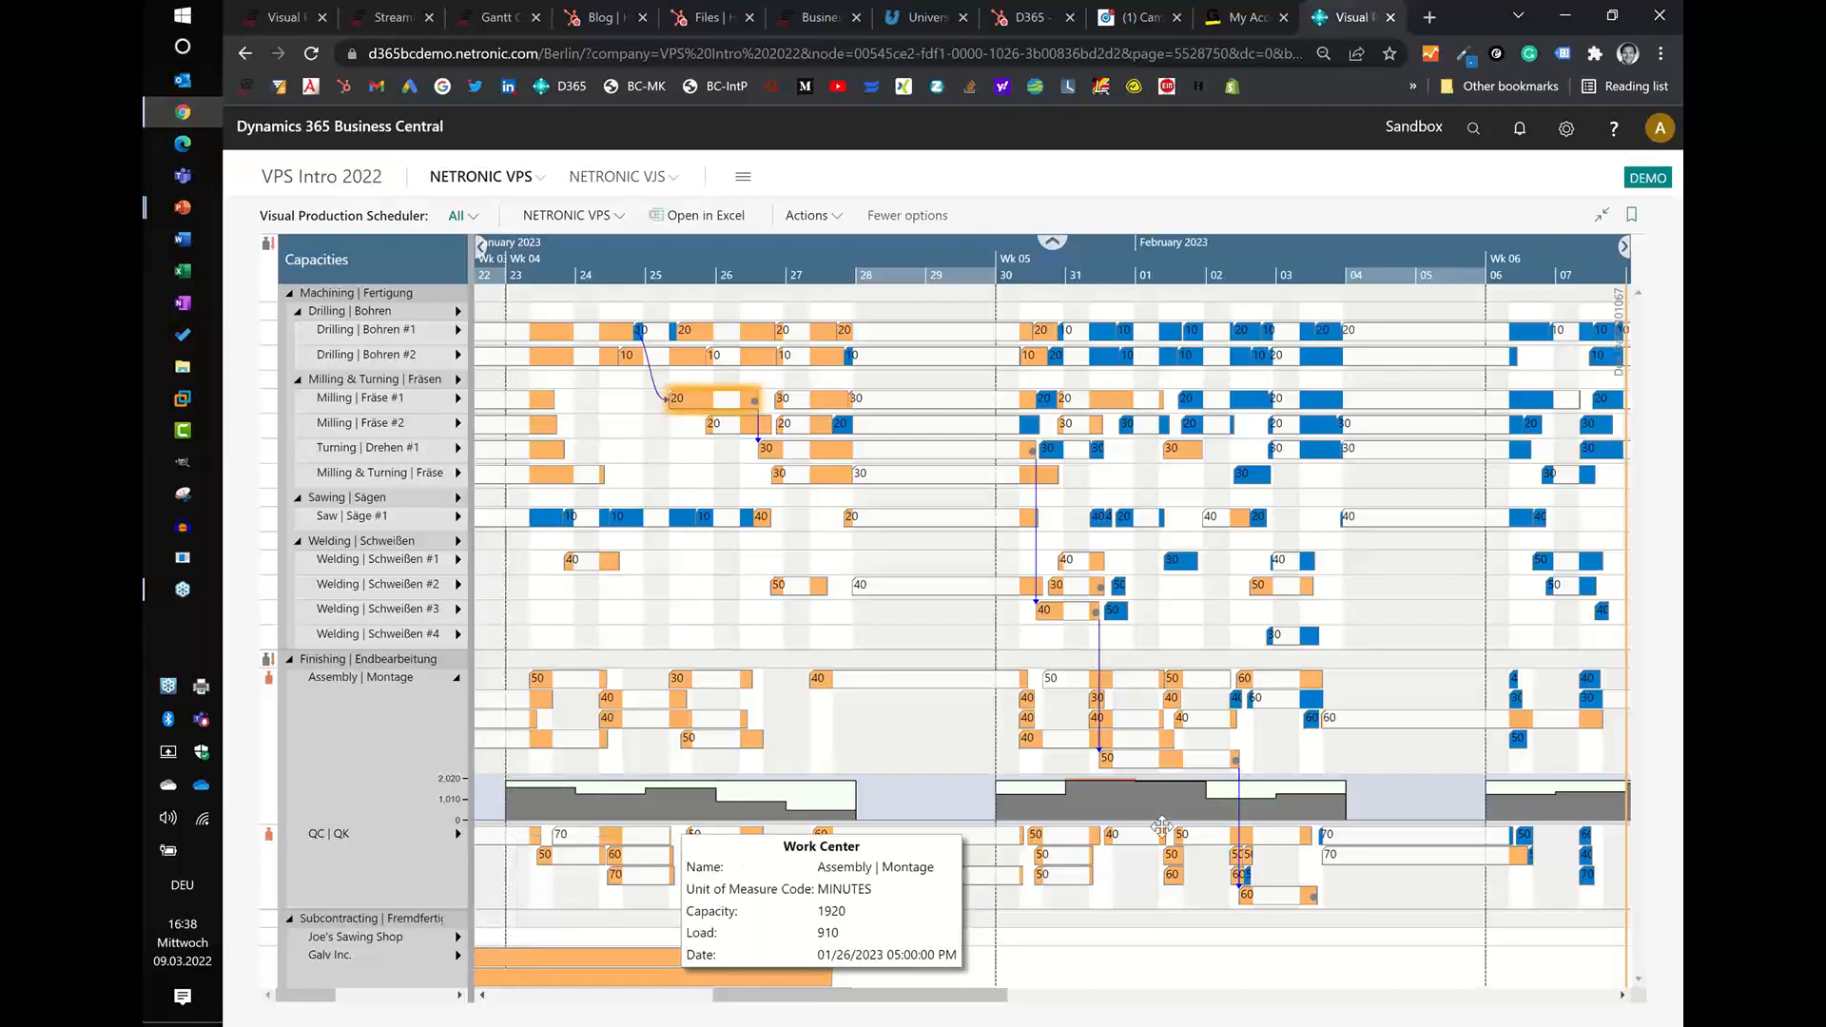
pyautogui.scroll(1, 1135, 270)
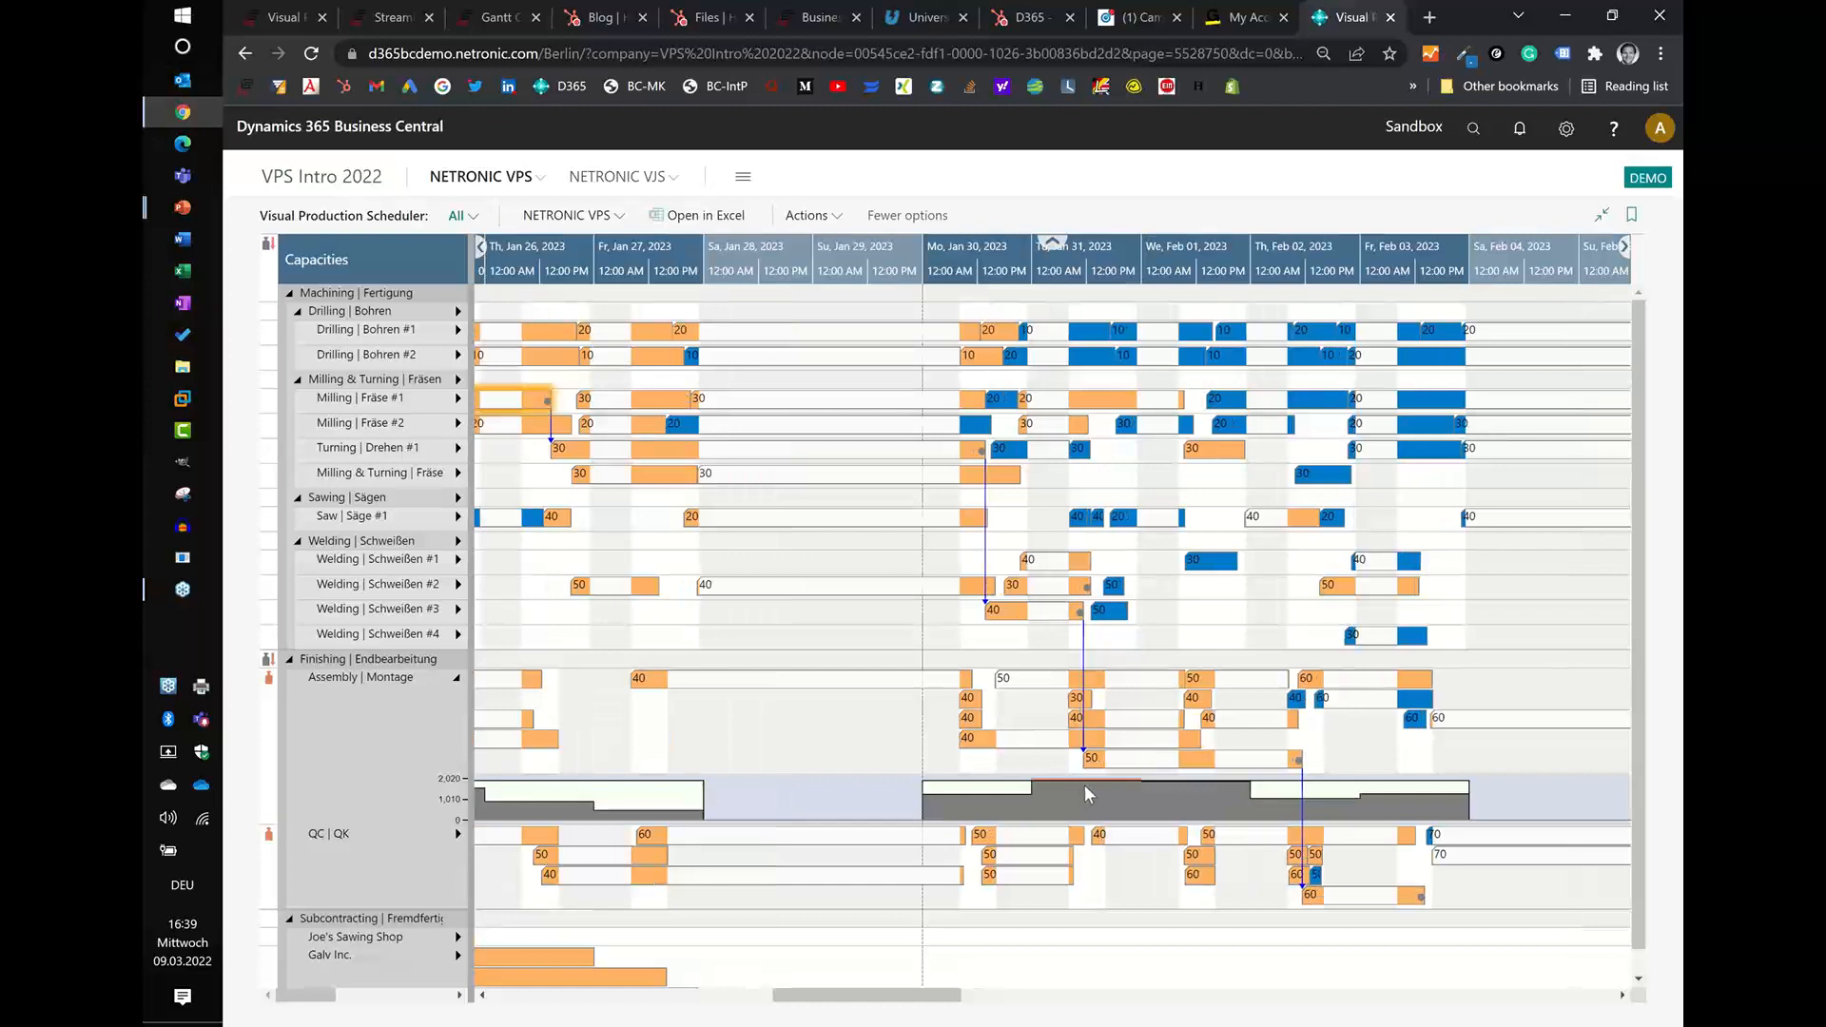
pyautogui.moveTo(1088, 794)
# - Examine the order links and due dates of operations 40, 30 and 50 overlapping on Assembly | Montage on January 31, and the work center's load
pyautogui.click(1107, 740)
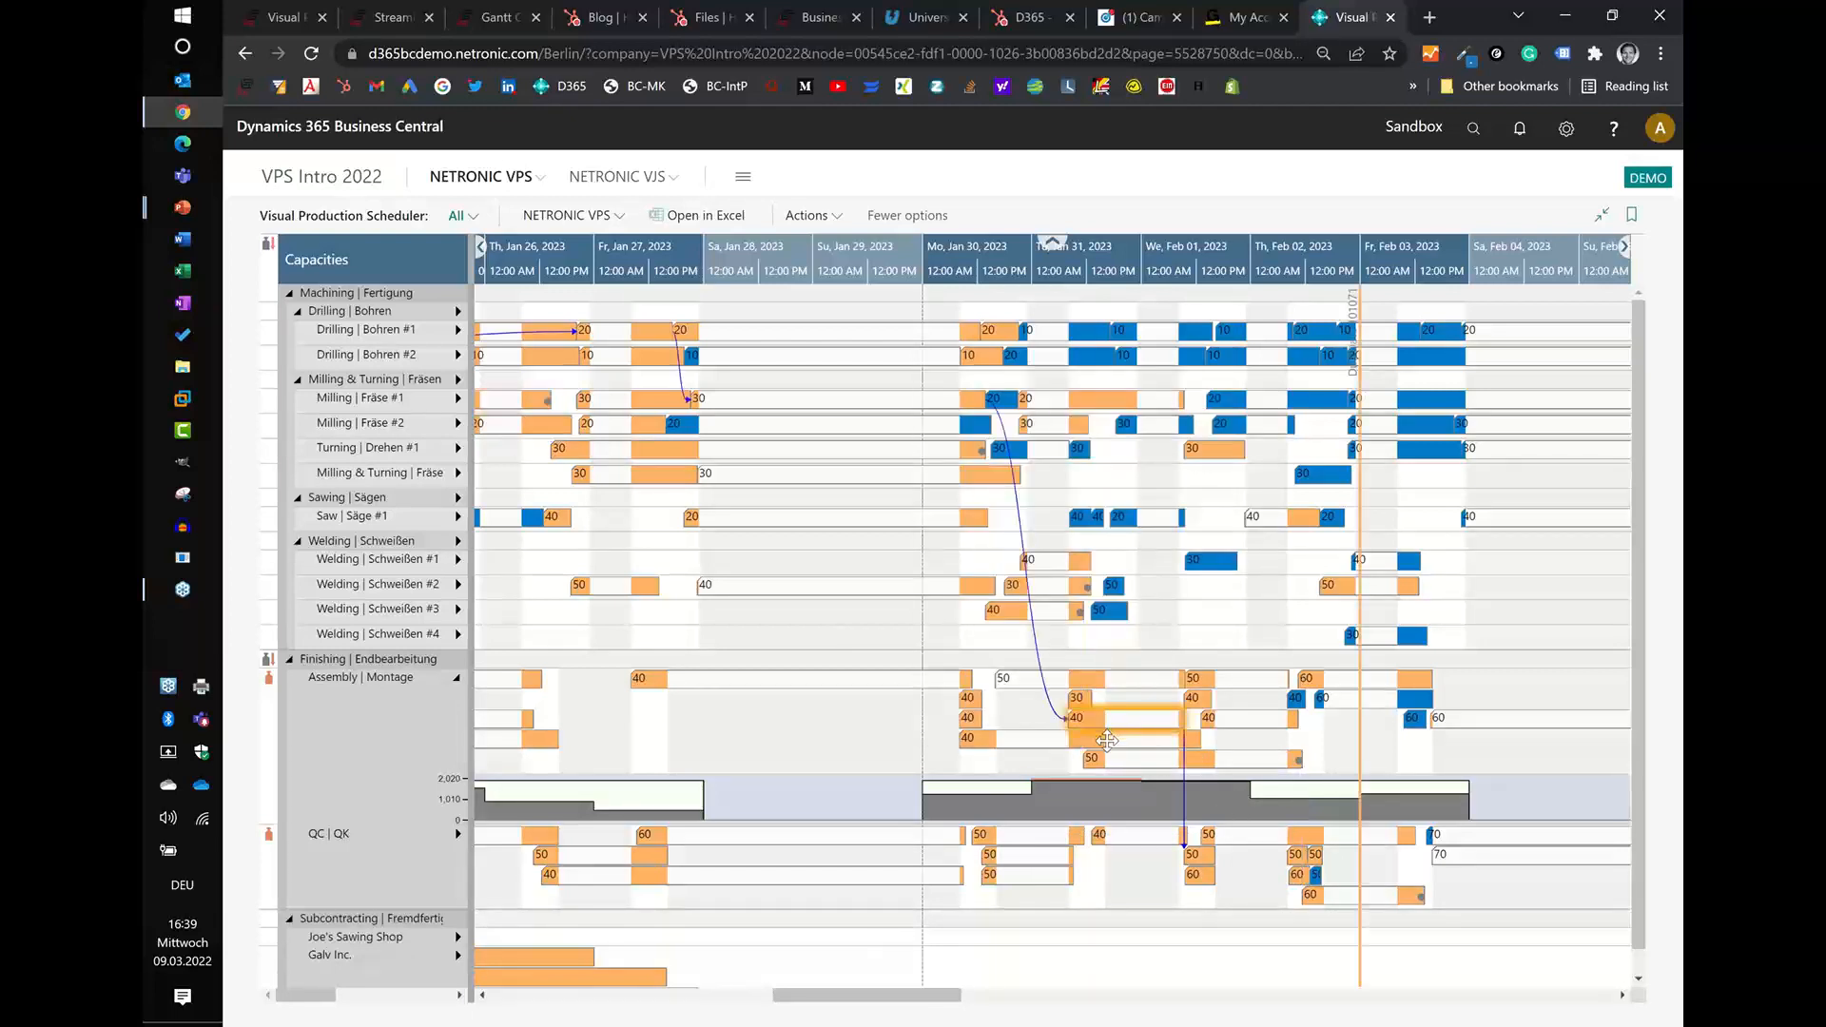
pyautogui.click(1106, 739)
pyautogui.click(1076, 698)
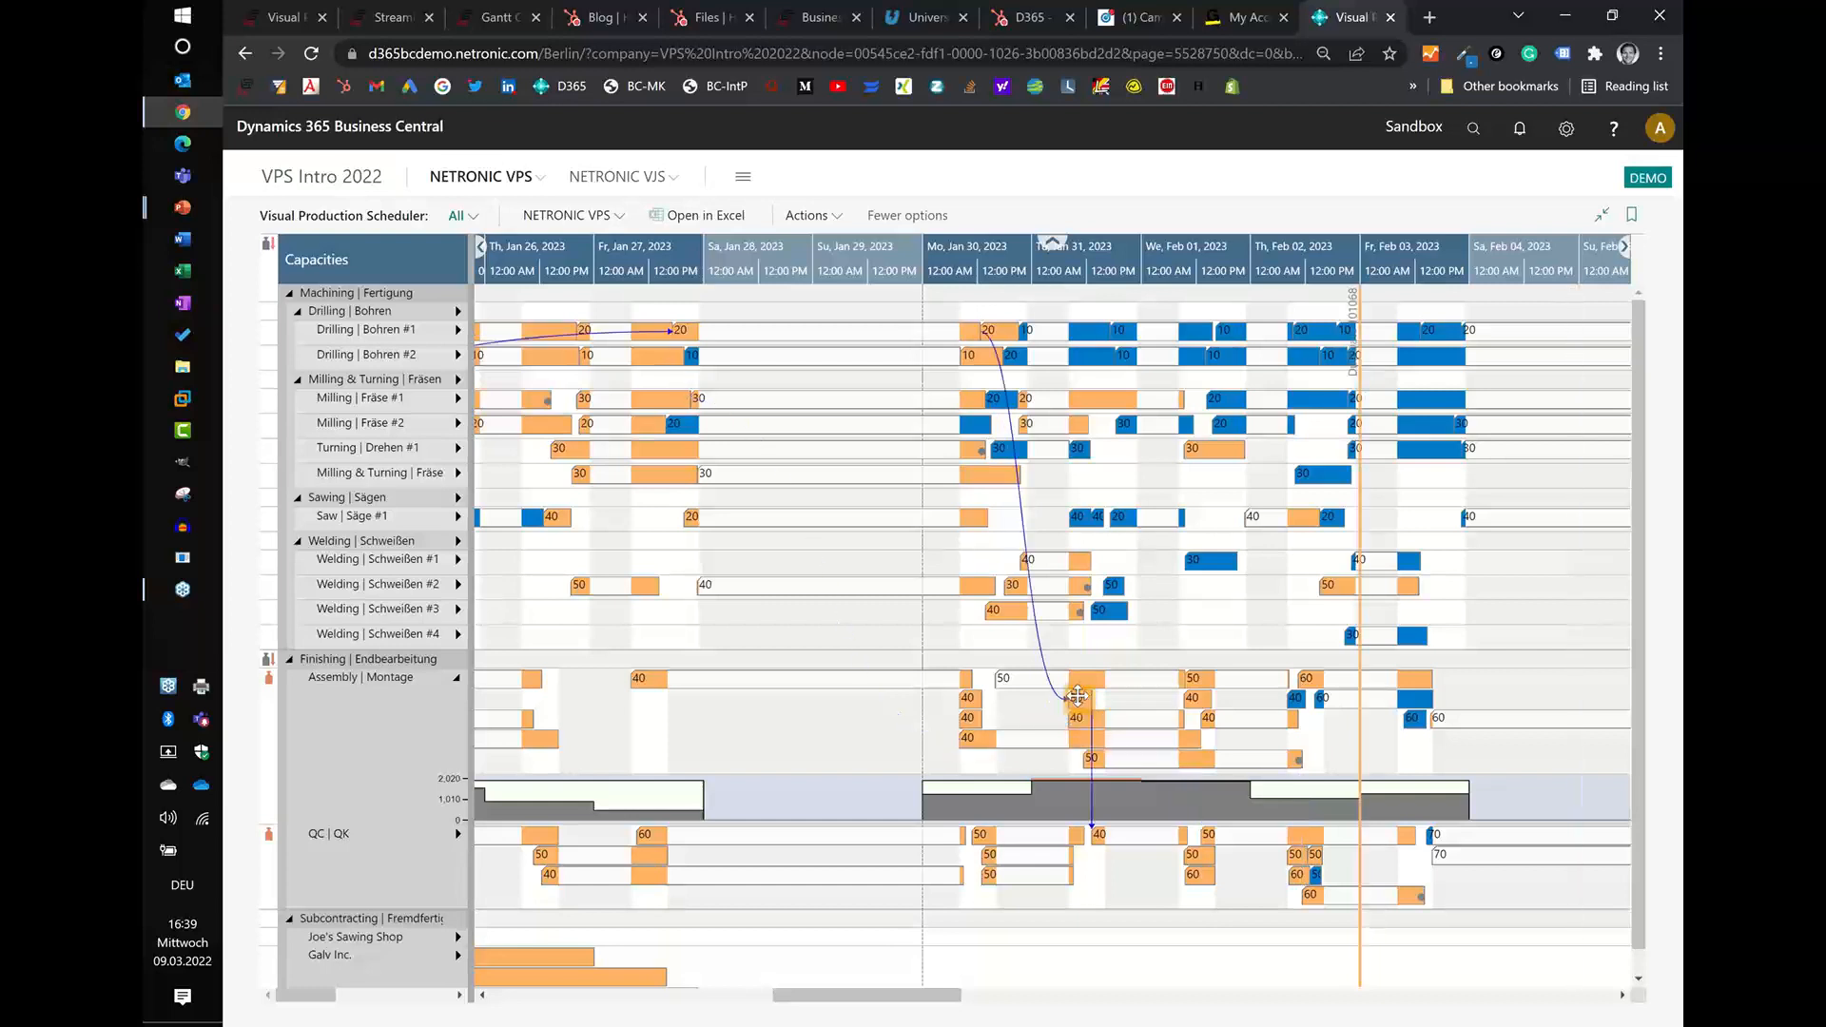
pyautogui.click(1088, 682)
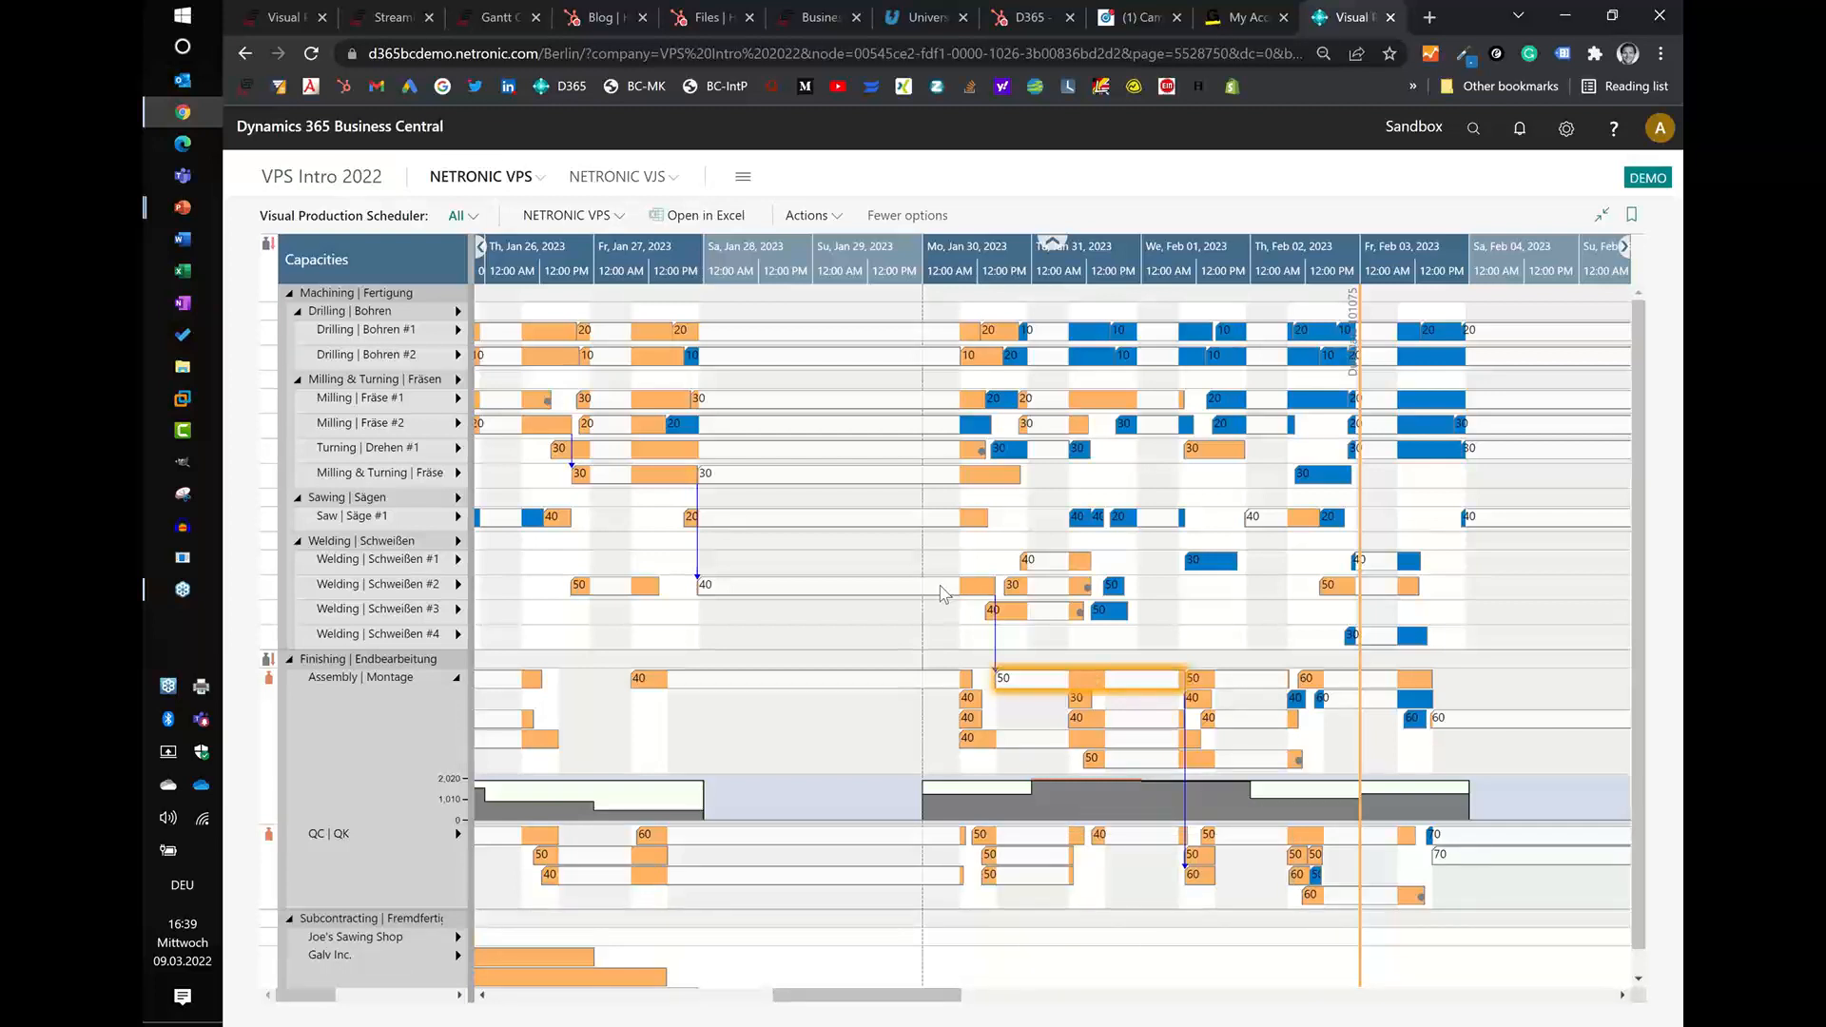
pyautogui.moveTo(1207, 804)
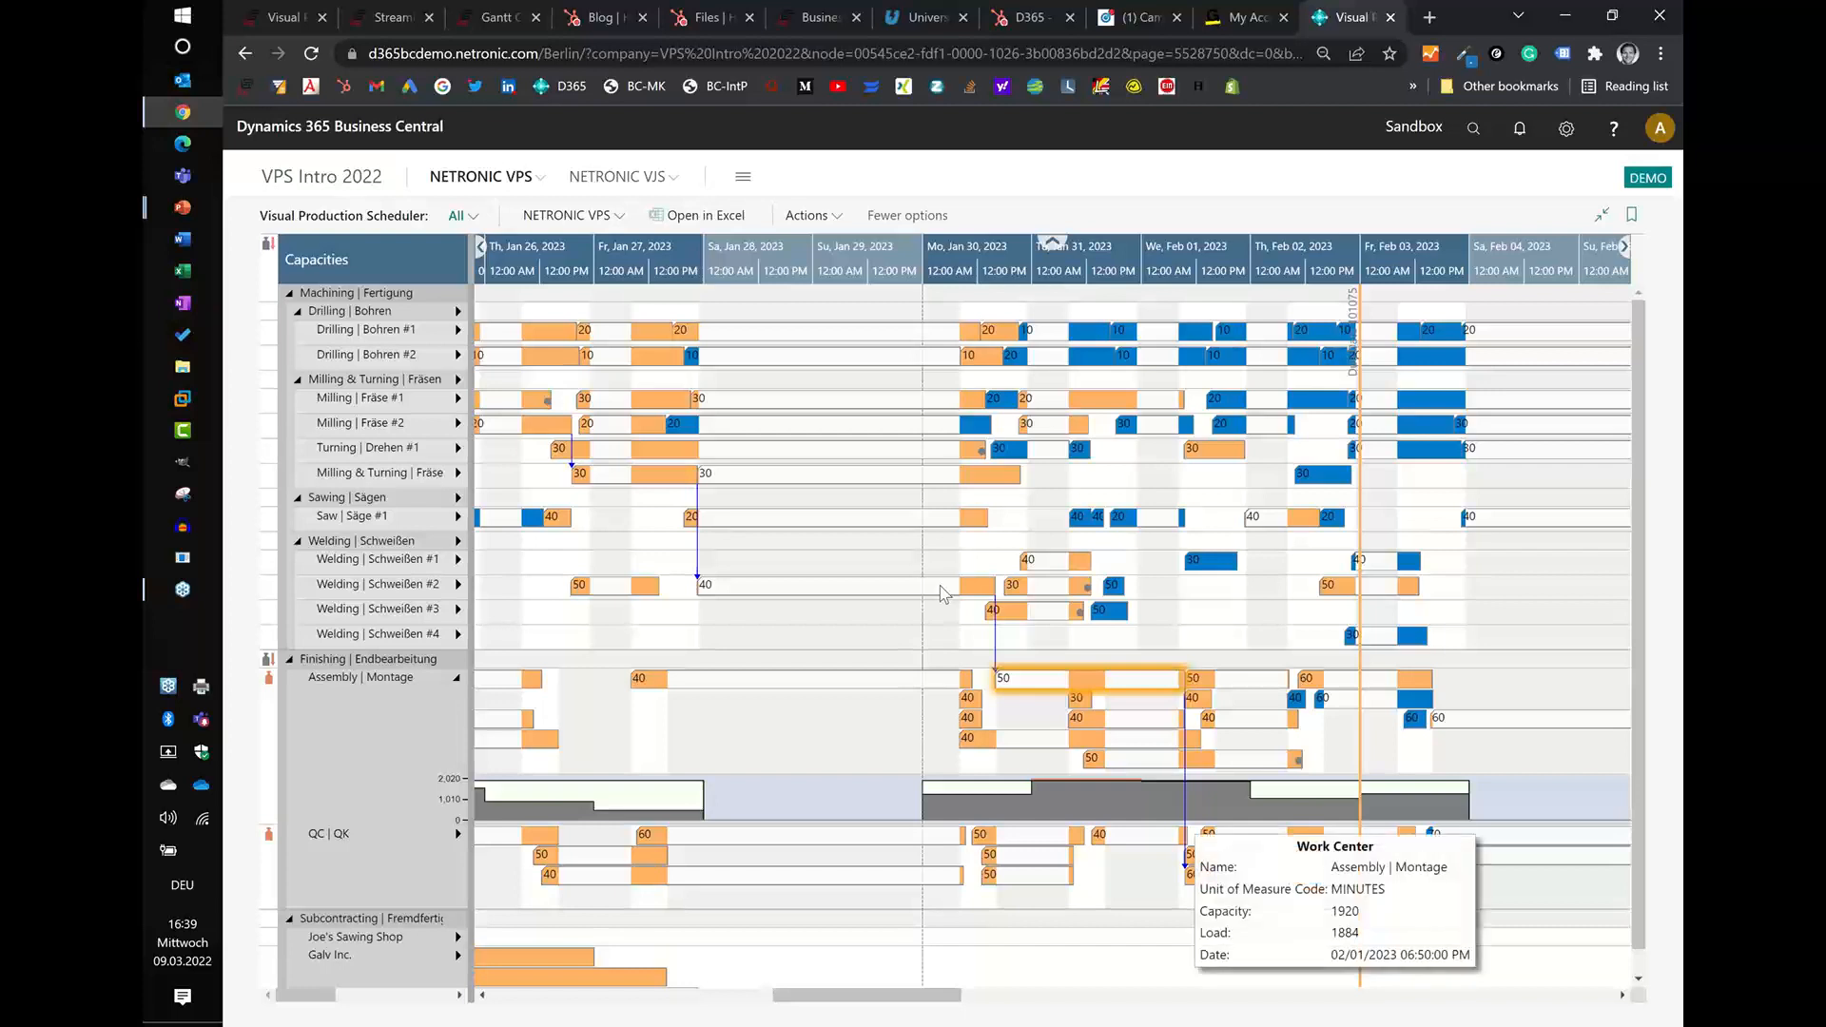
# - Examine the order links of the operation 50 that starts on January 31 in the lowest row of Assembly | Montage
pyautogui.click(1114, 760)
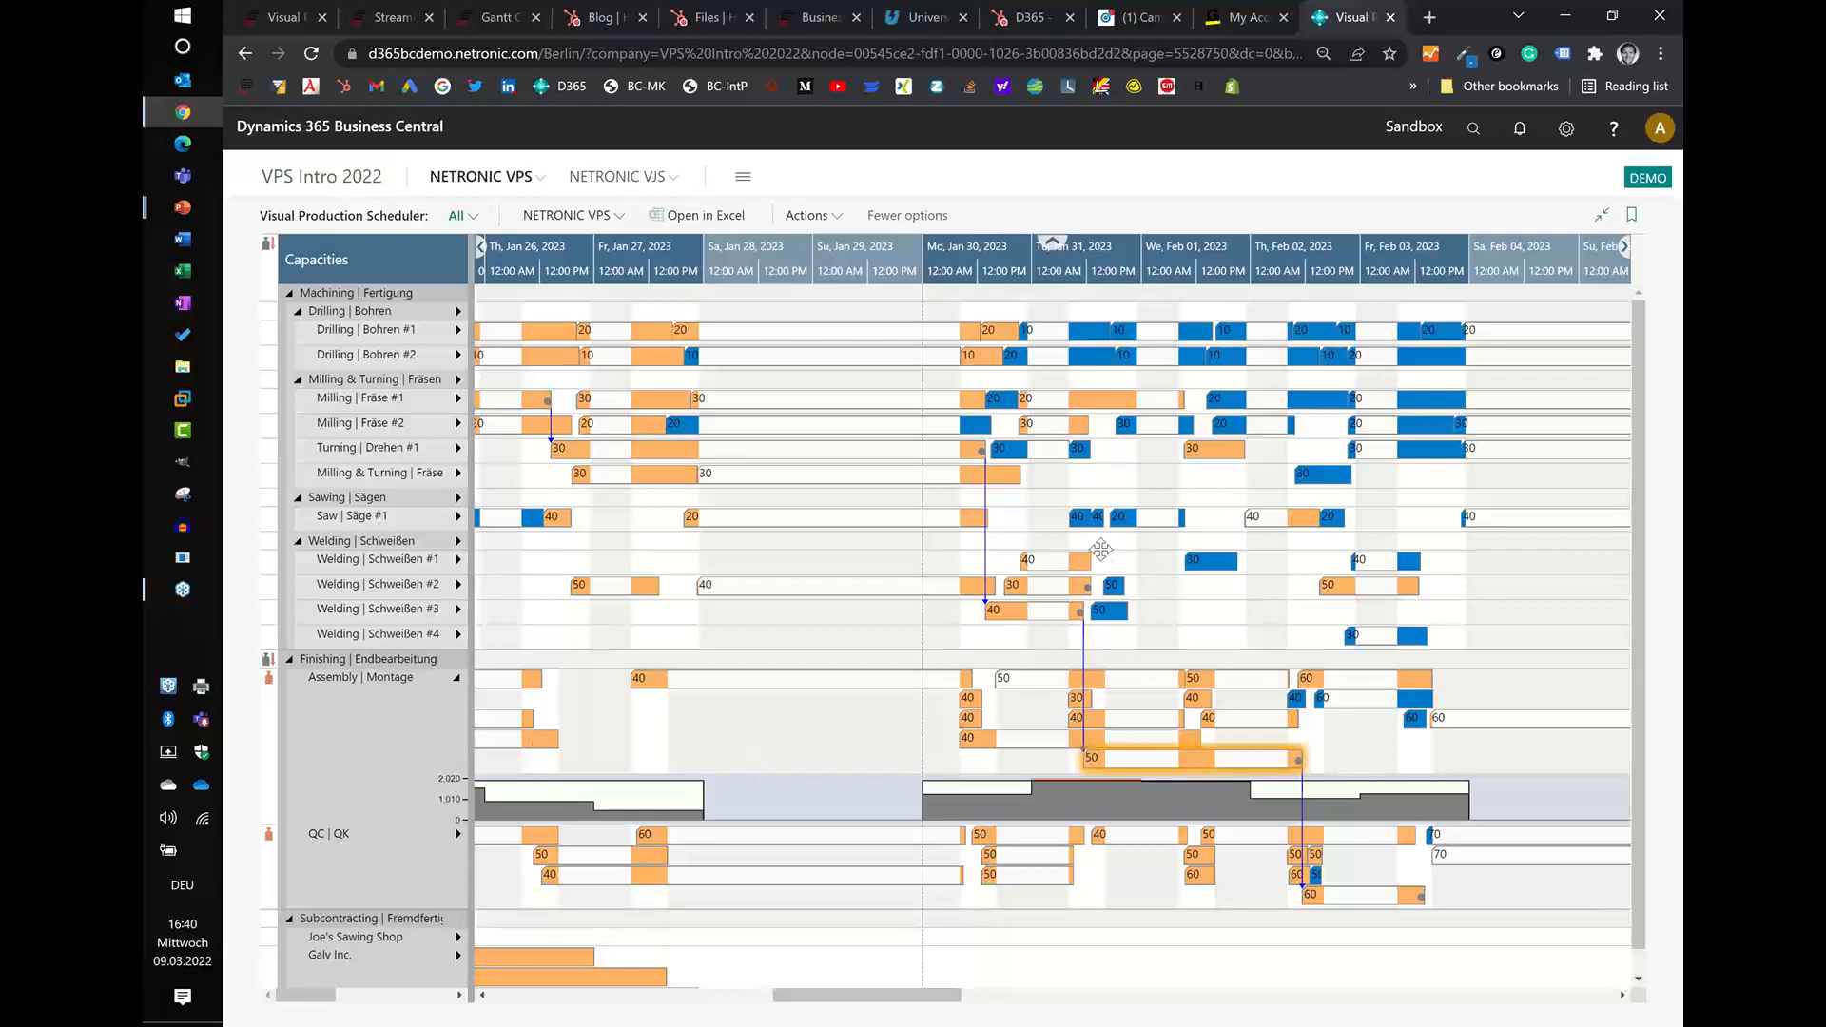
pyautogui.scroll(1, 1100, 257)
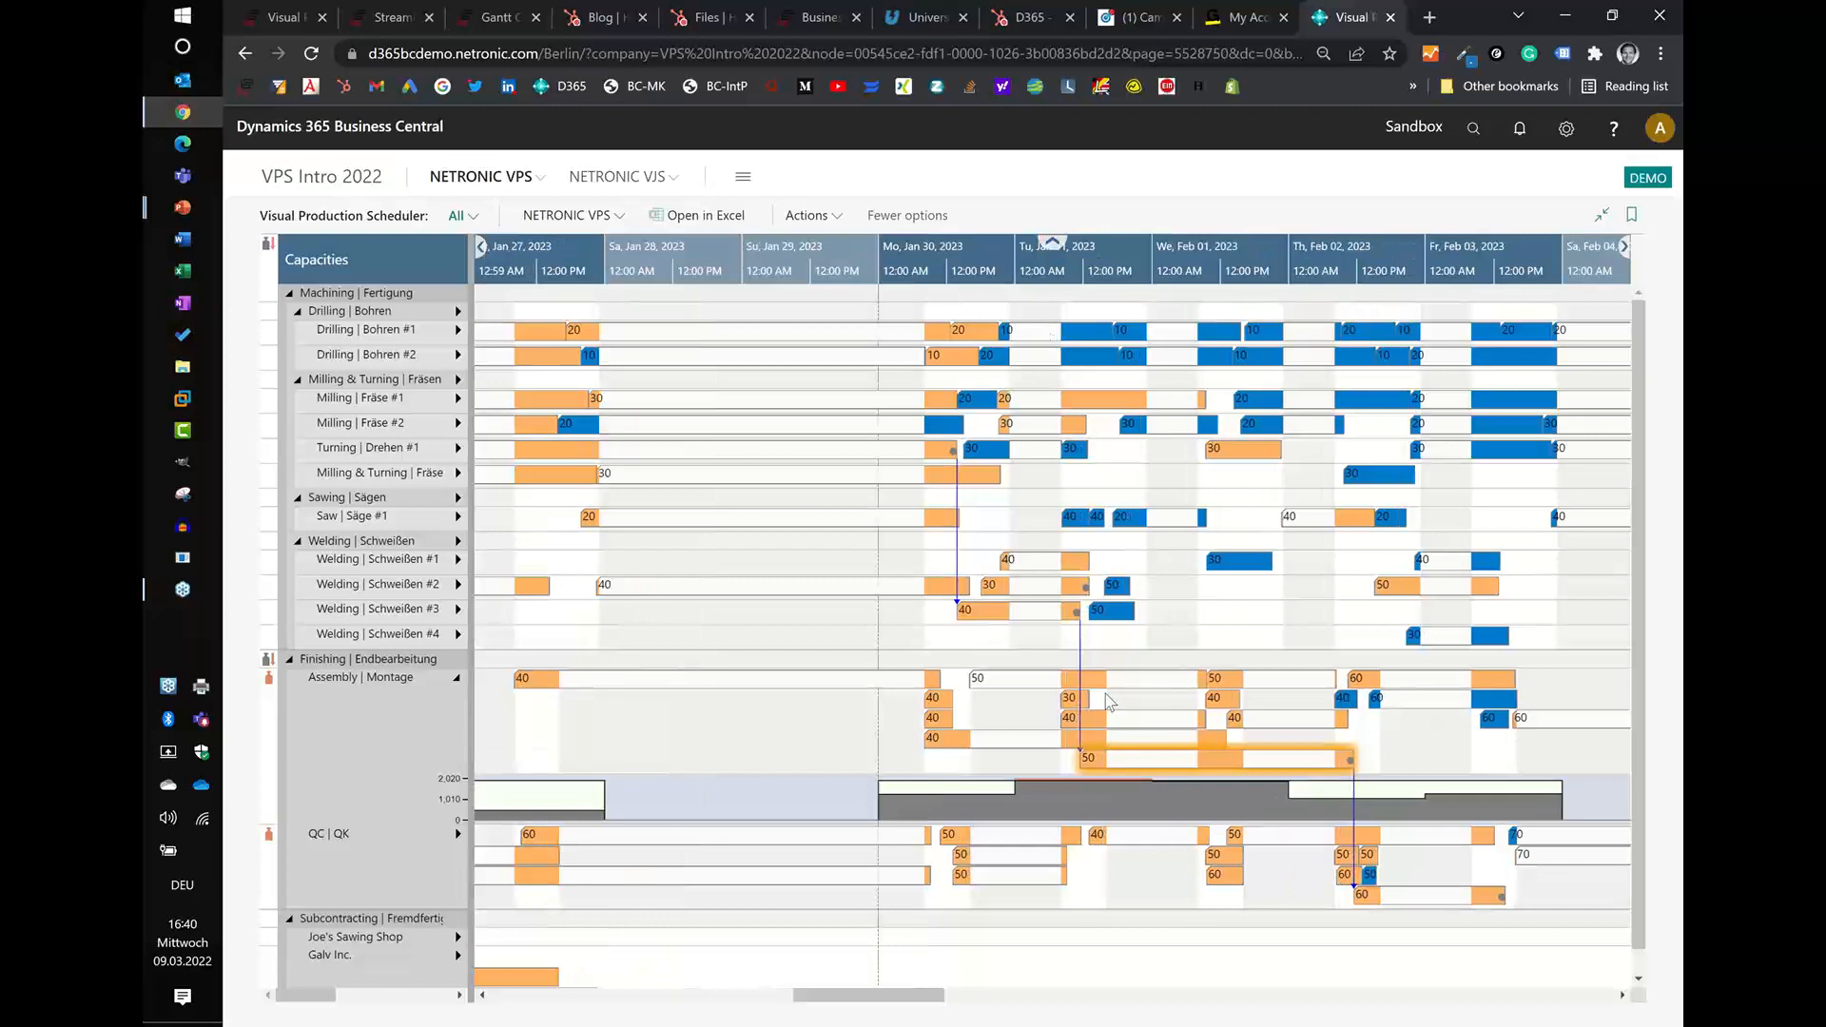
pyautogui.scroll(2, 1093, 742)
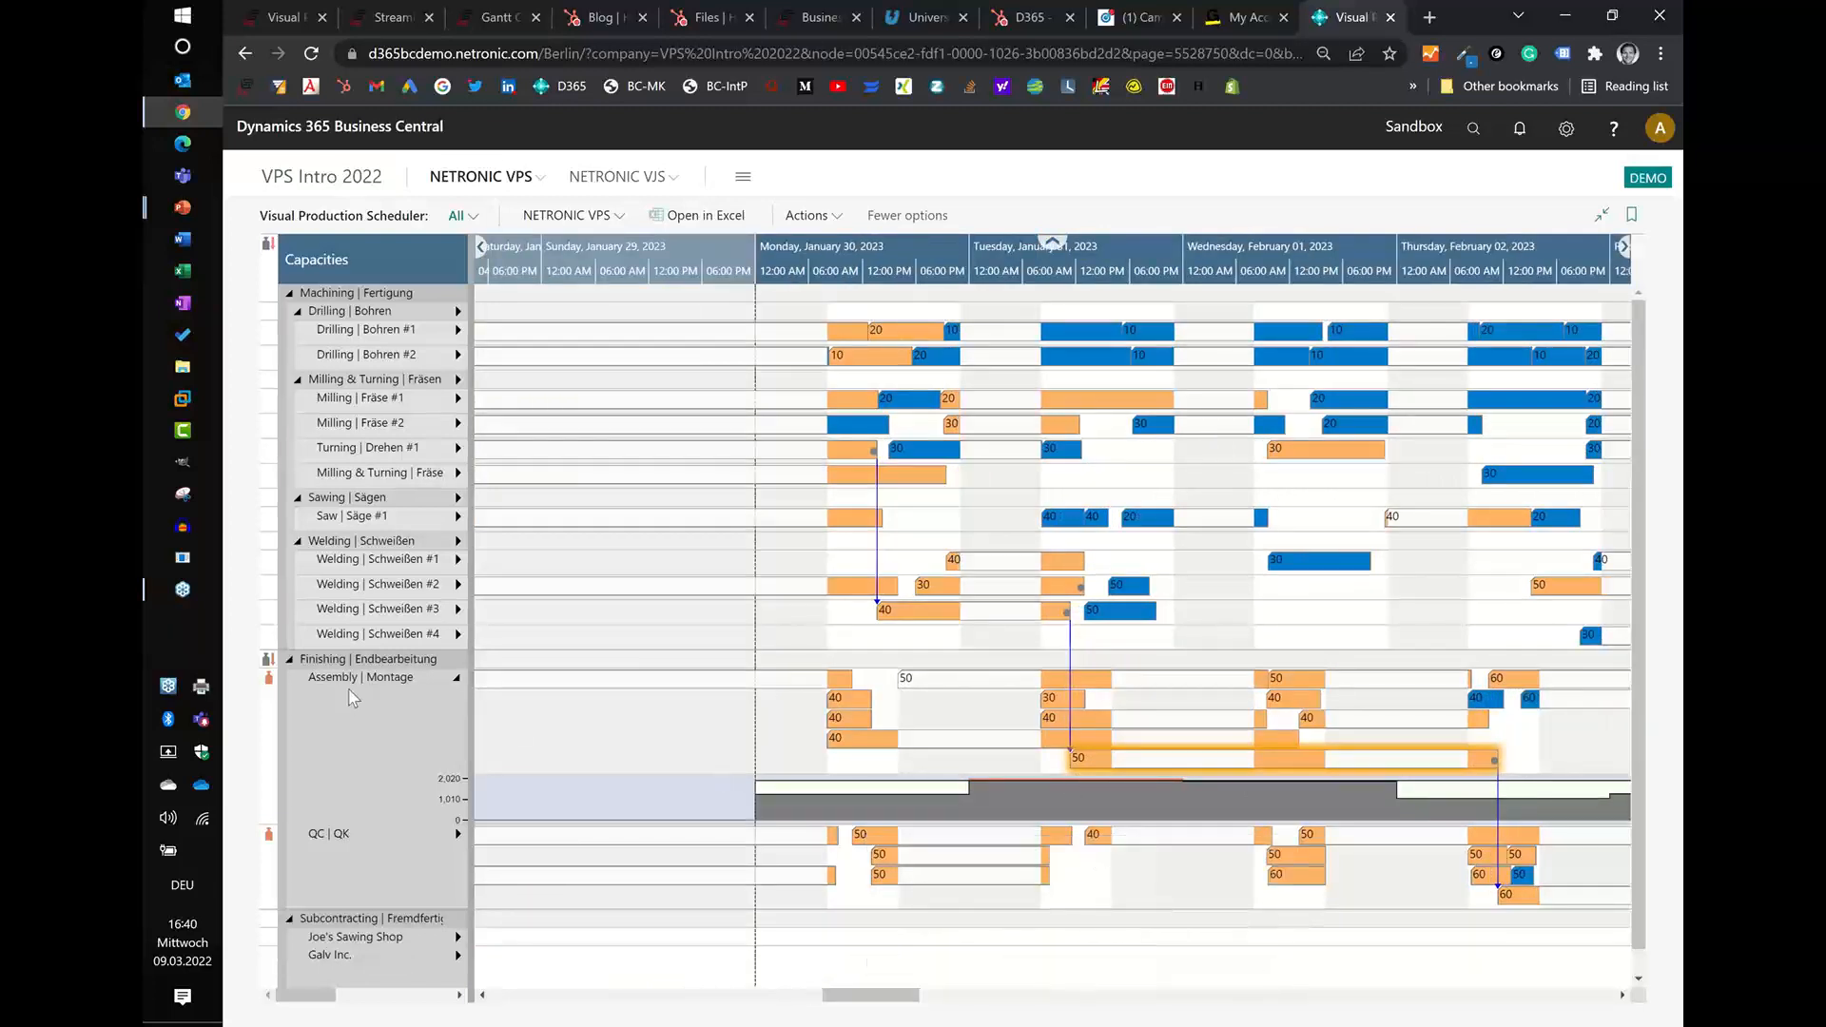
# - Display the capacity load histogram for QC | QK and inspect its load around February 2
pyautogui.moveTo(353, 698)
pyautogui.click(458, 835)
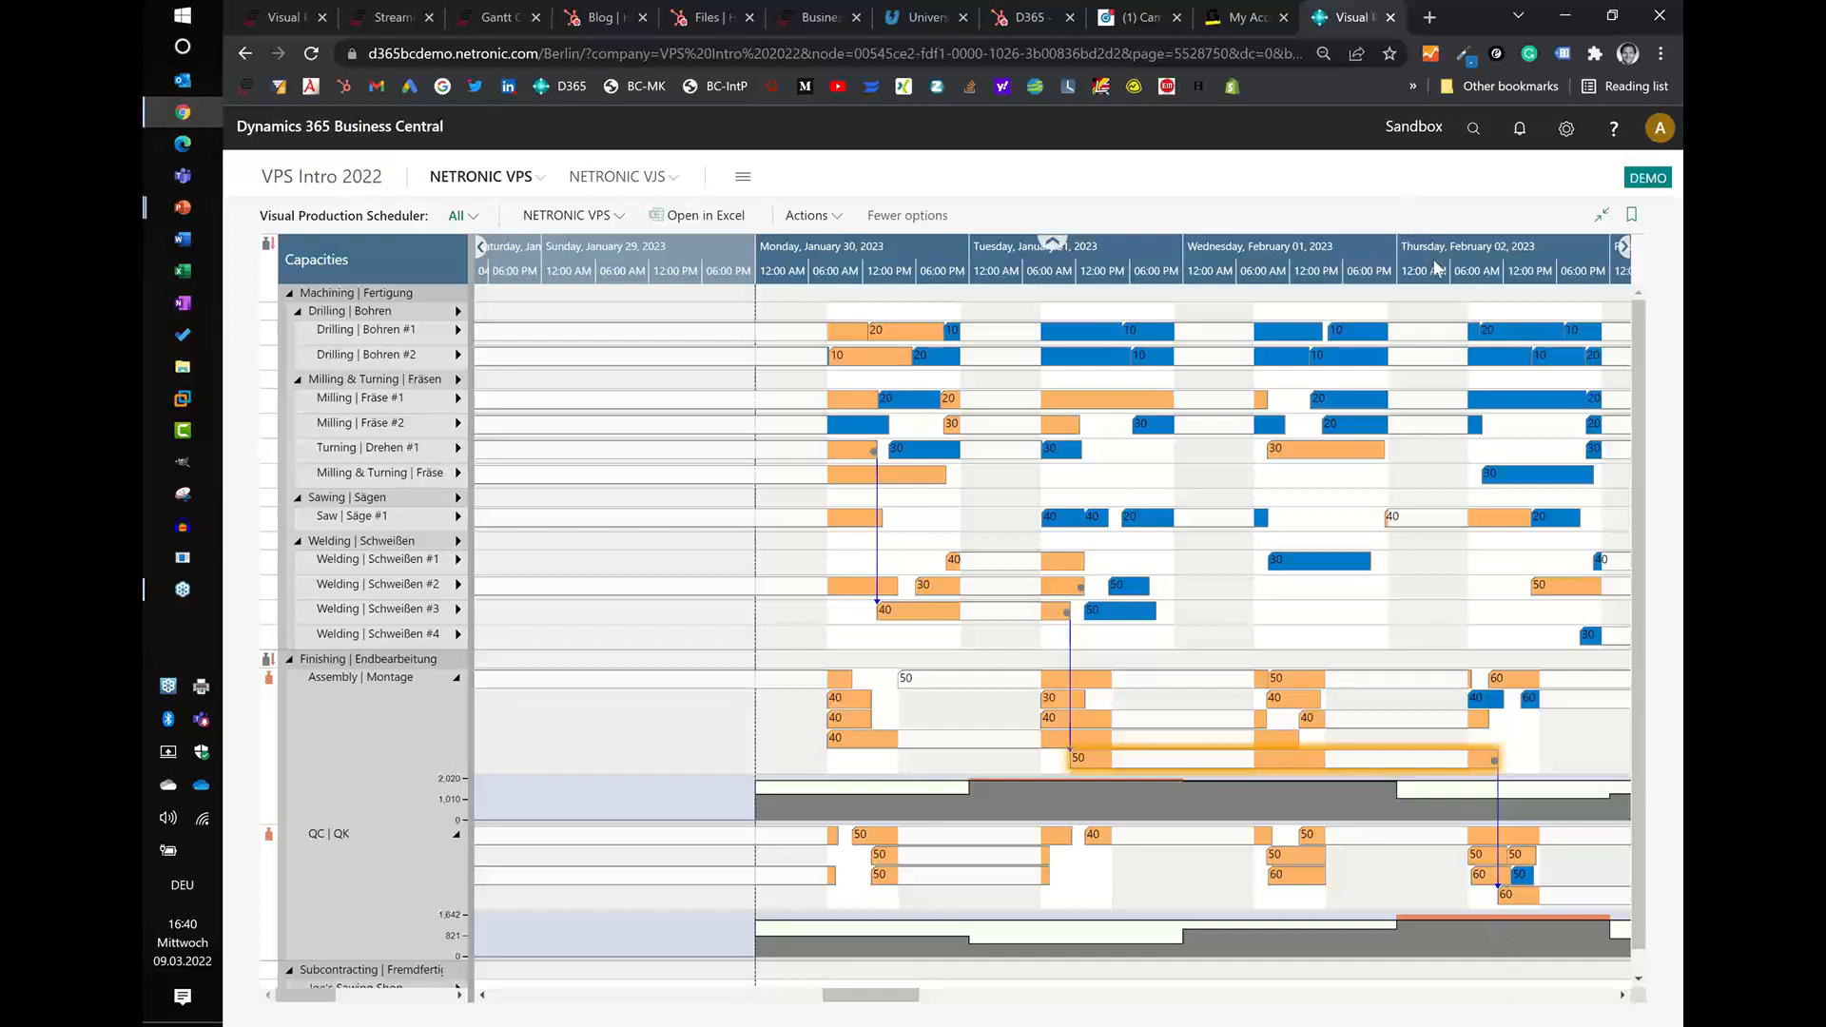
pyautogui.moveTo(1435, 263); pyautogui.dragTo(808, 236)
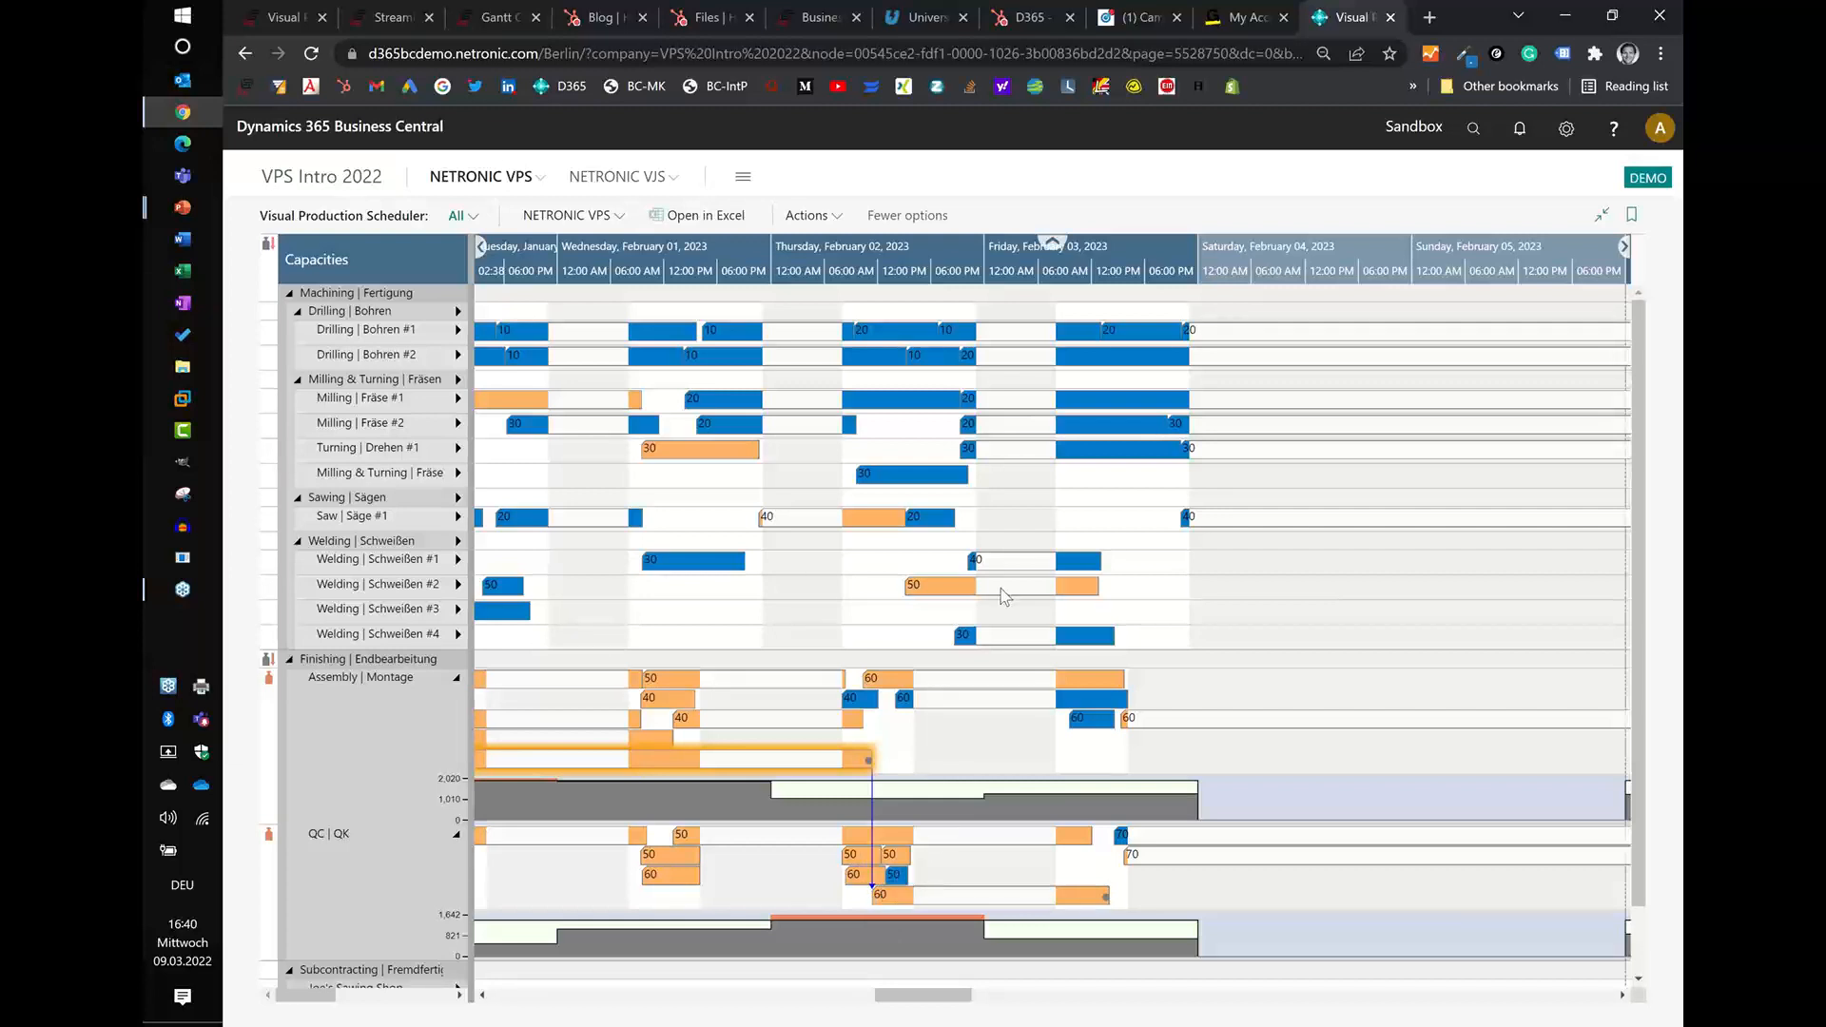
# - Shift the operation 60 starting February 2 in the lowest row of QC | QK to start on February 3
pyautogui.click(889, 896)
pyautogui.scroll(-5, 990, 261)
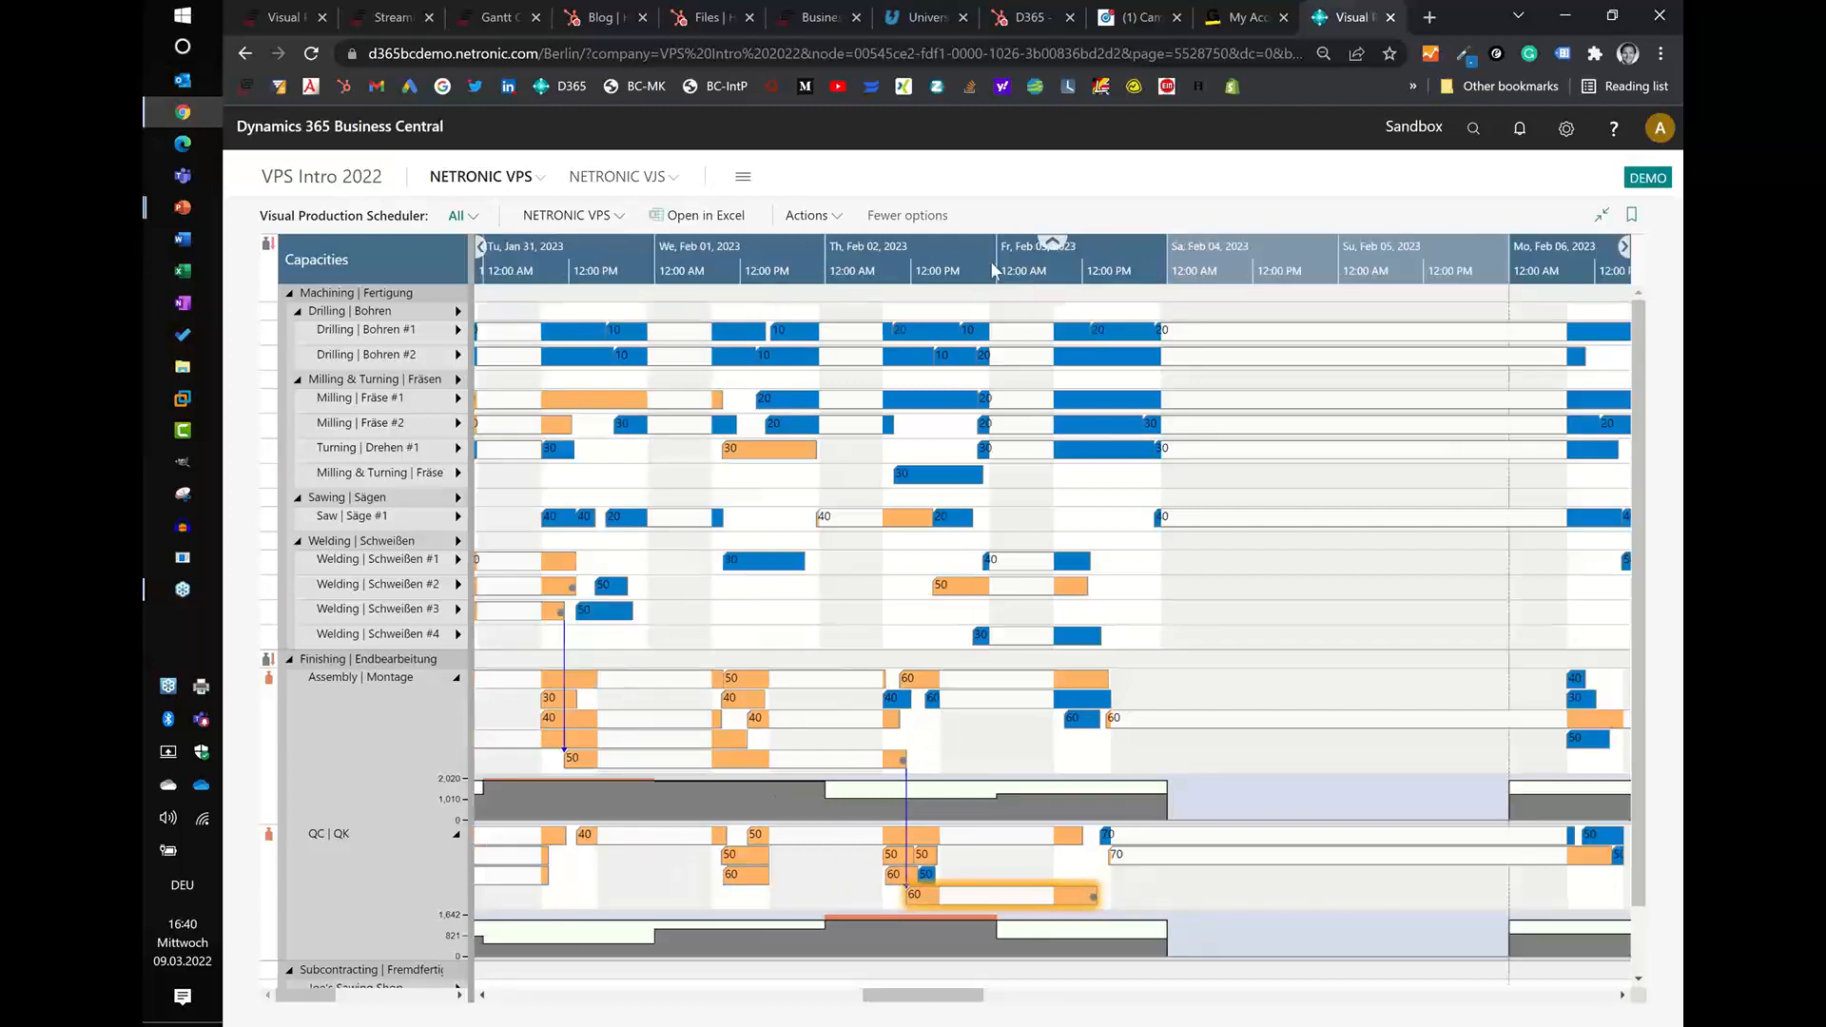
pyautogui.moveTo(851, 251); pyautogui.dragTo(758, 253)
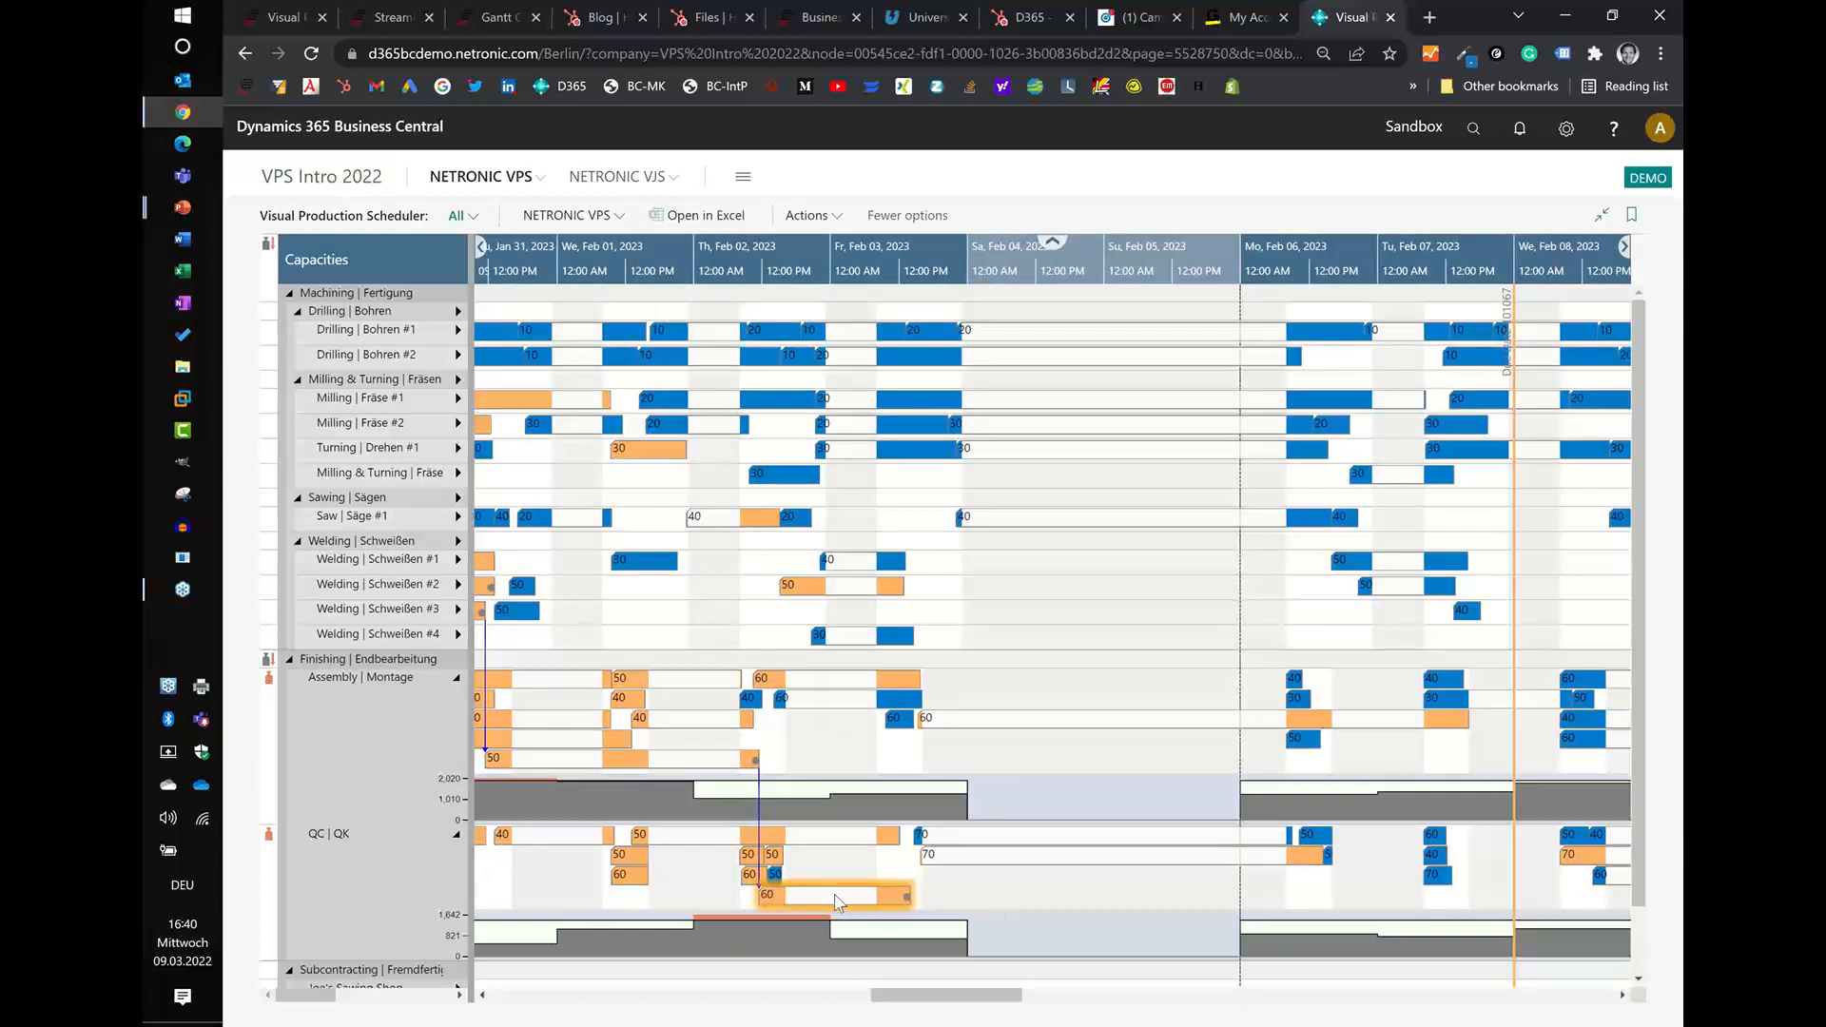
pyautogui.moveTo(860, 896); pyautogui.dragTo(886, 895)
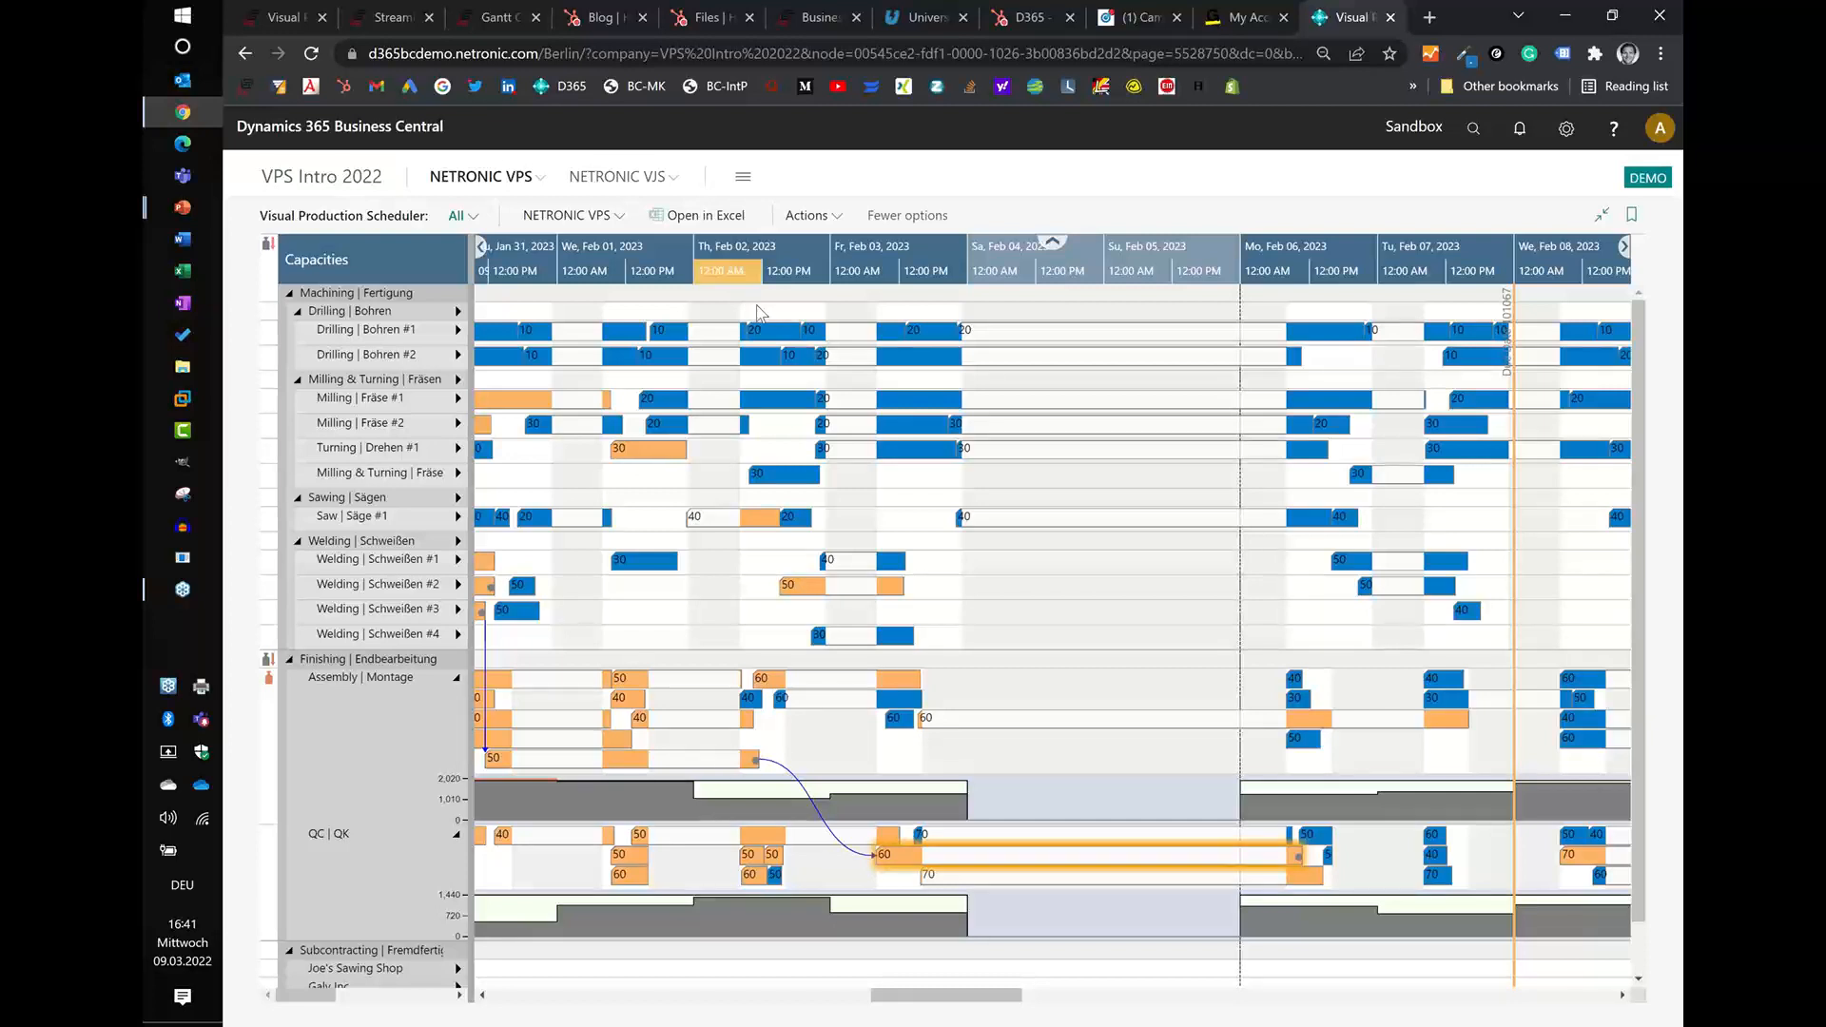
# - Switch the scheduler to the production order view and show the orders on a weekly timescale from January to March 2023
pyautogui.scroll(-2, 752, 312)
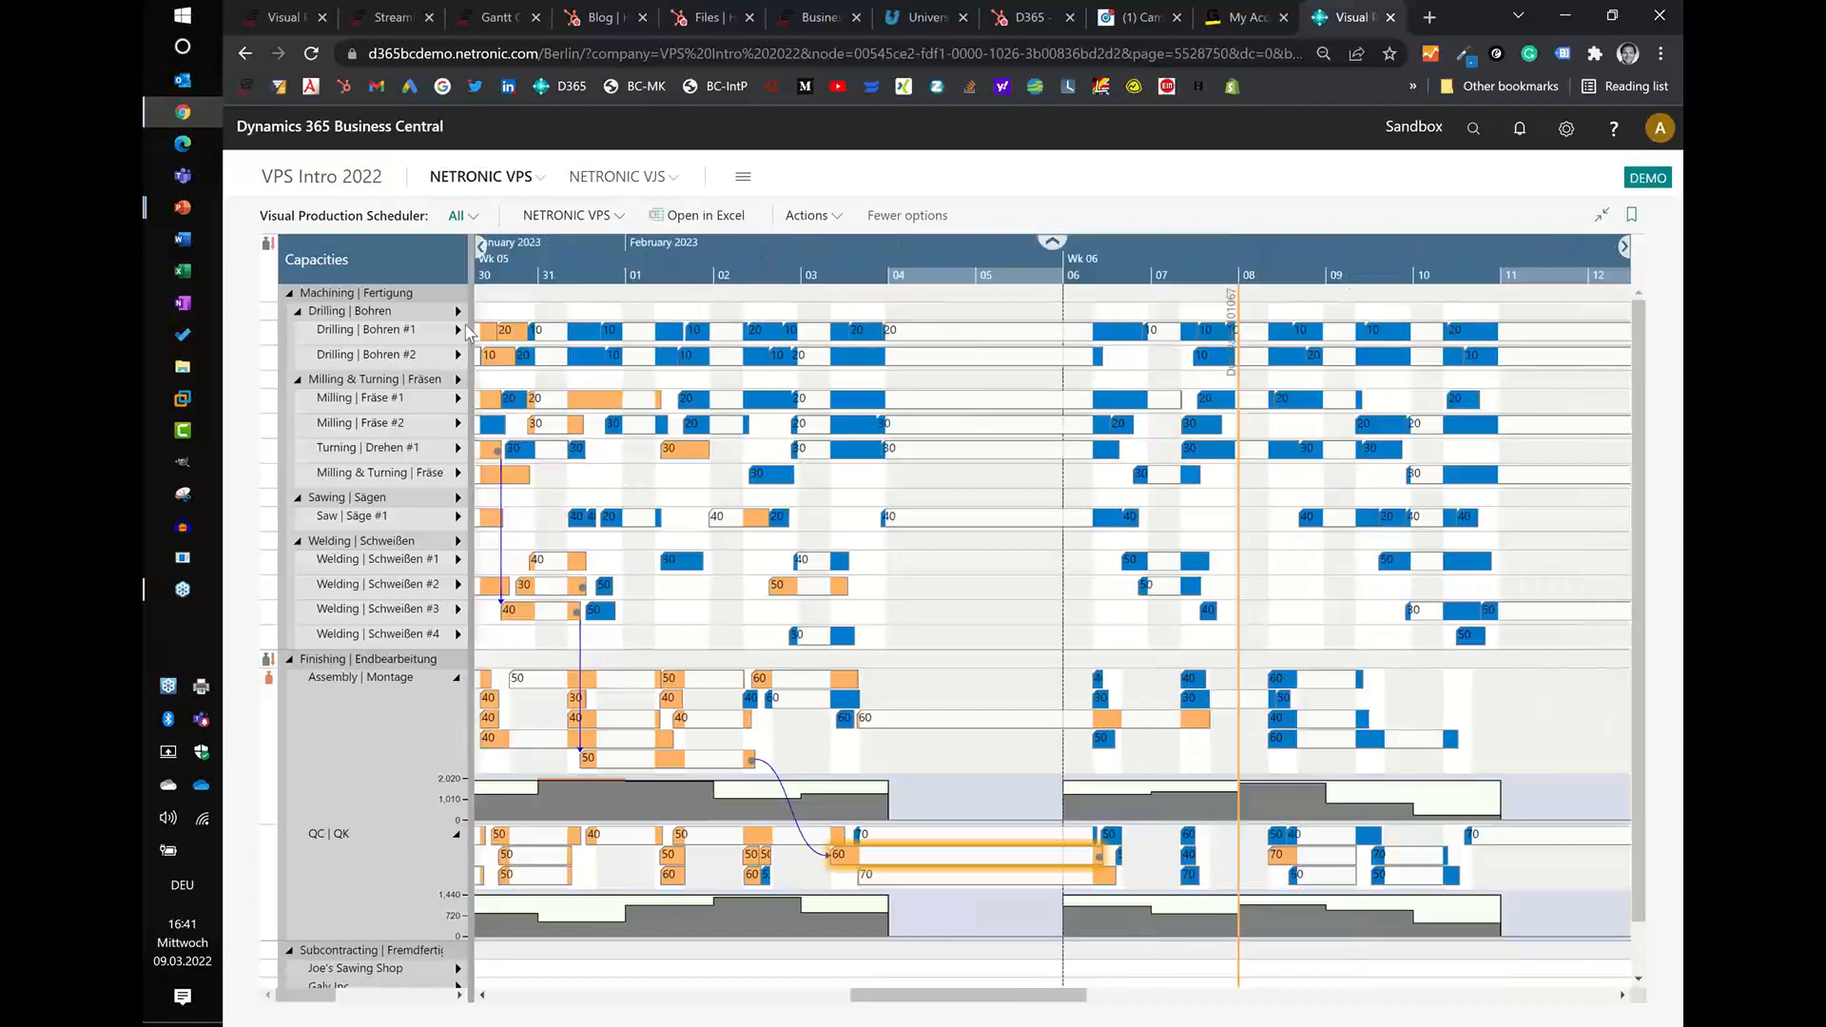
pyautogui.click(809, 216)
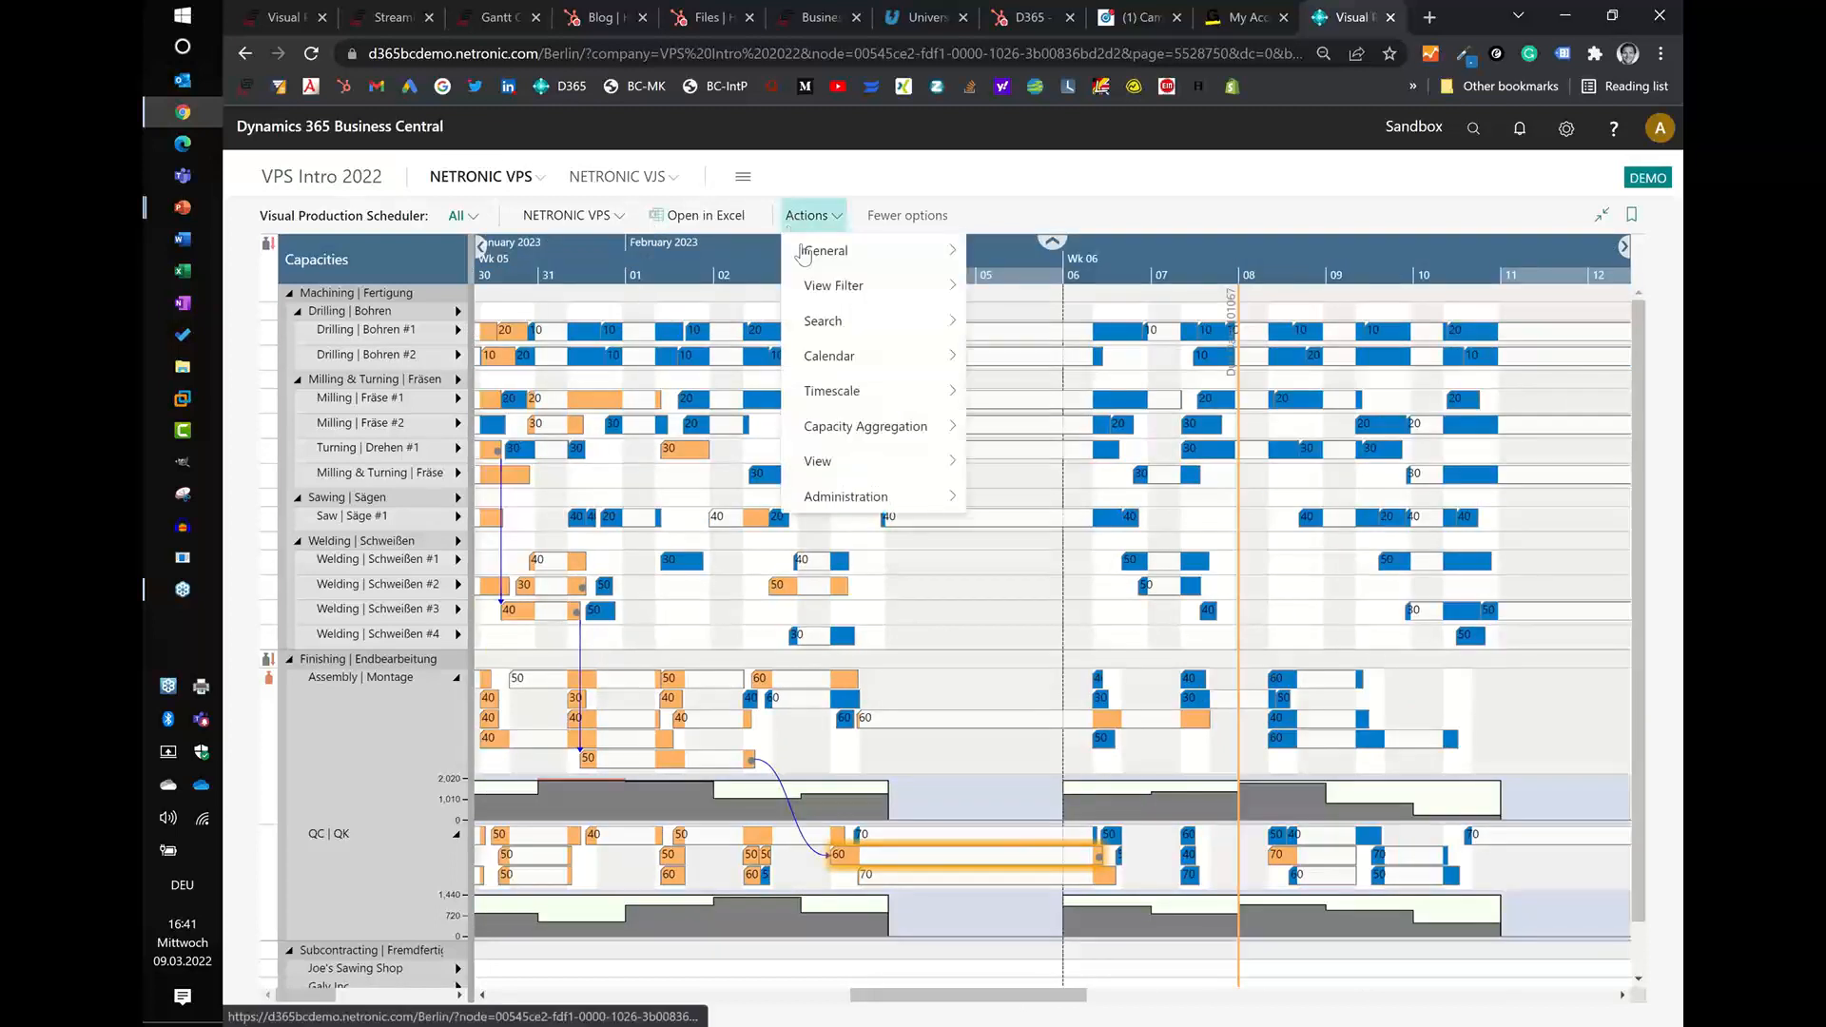
pyautogui.moveTo(846, 464)
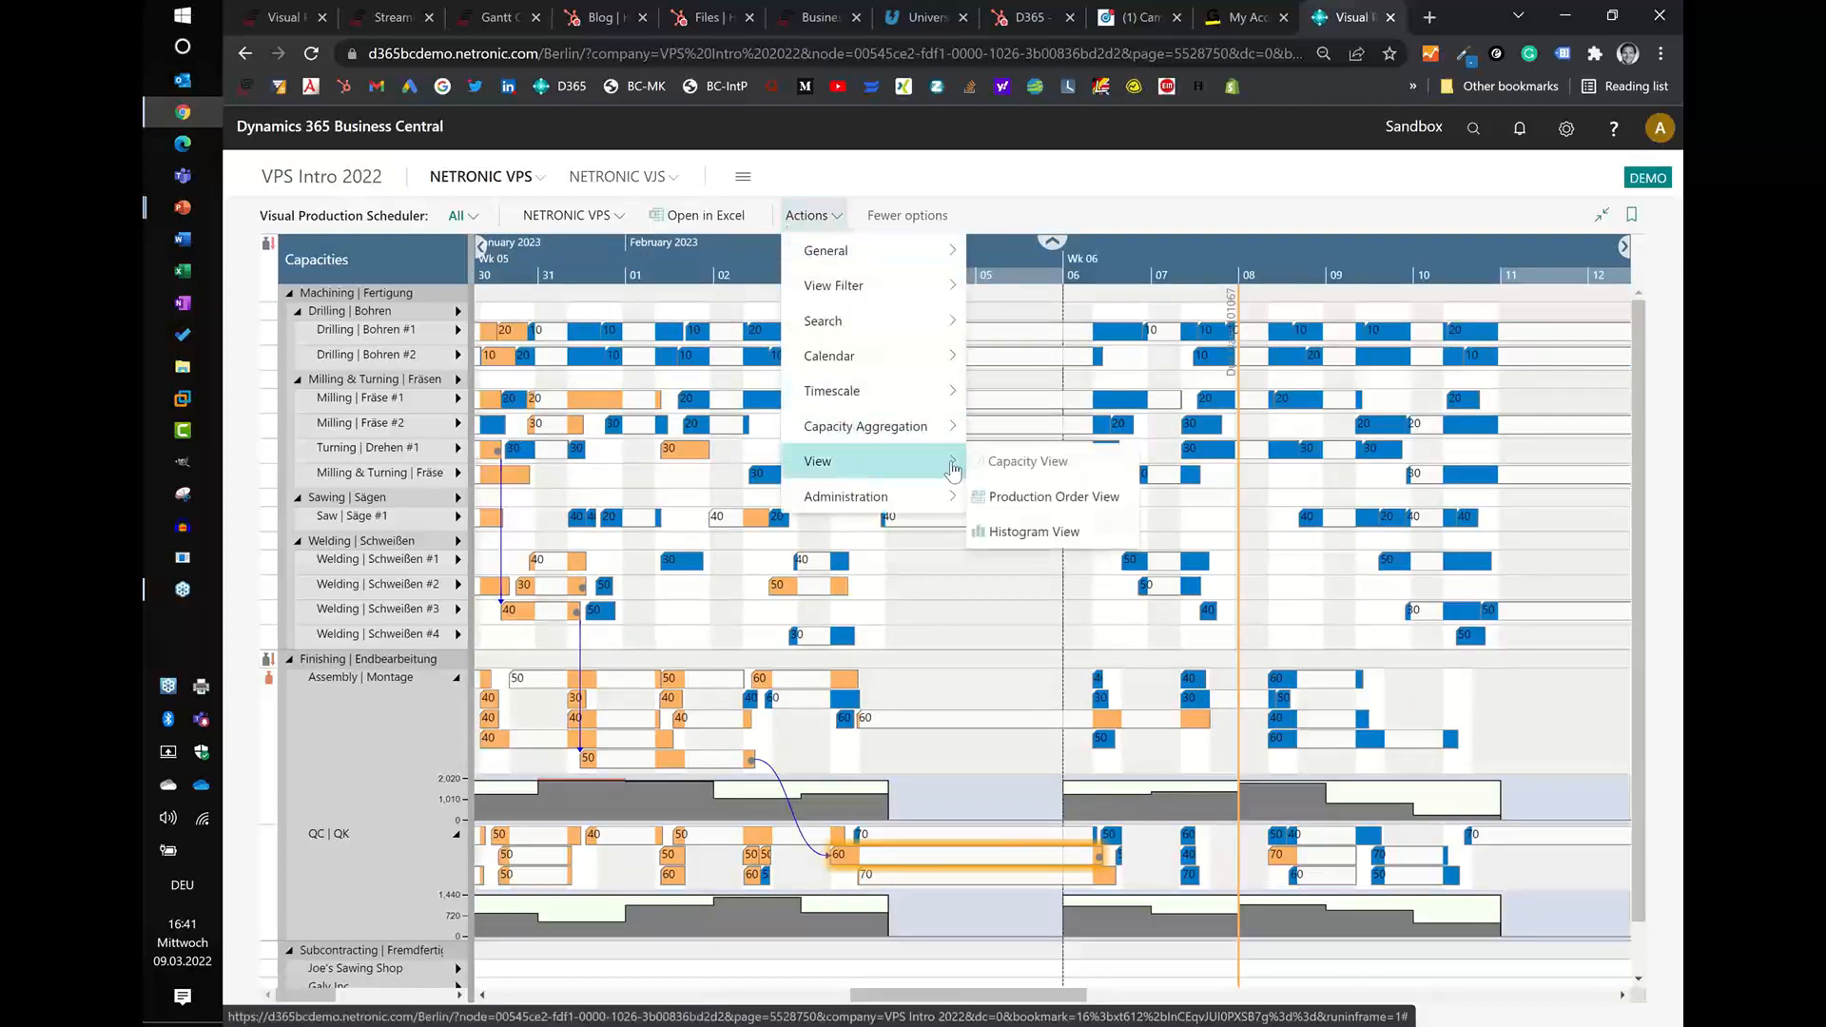
pyautogui.click(1024, 499)
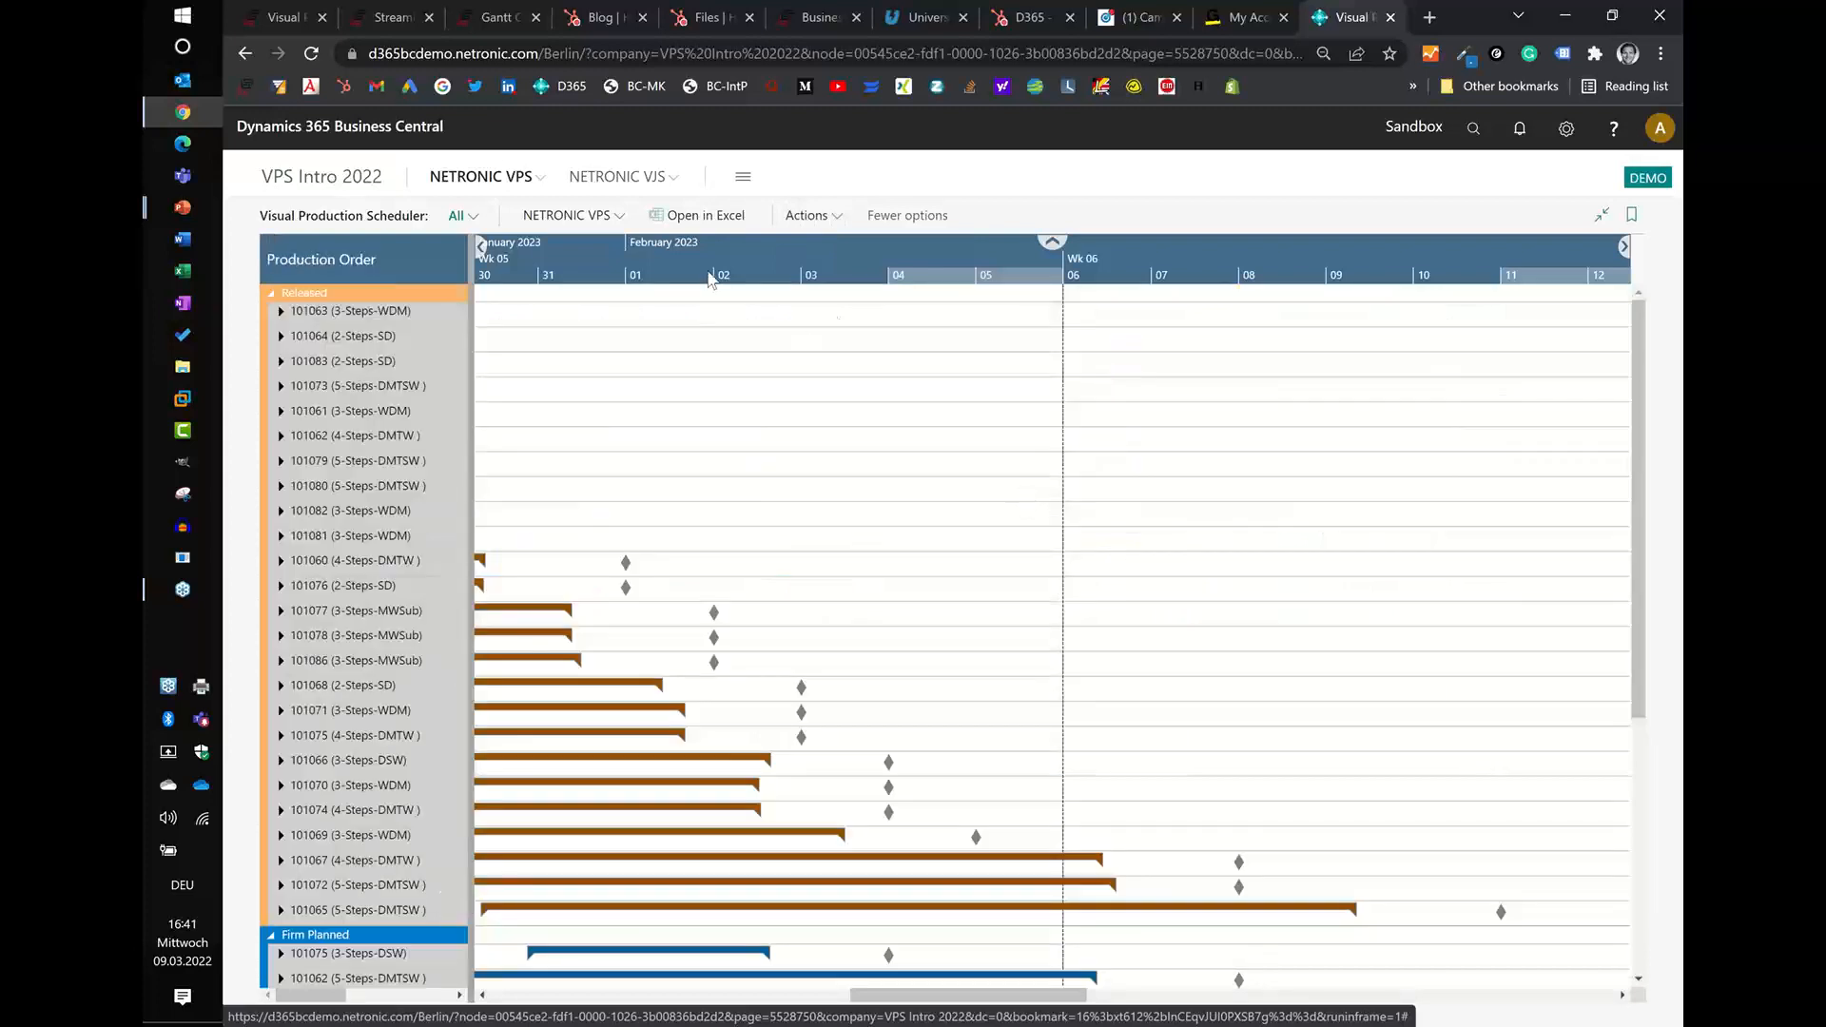
pyautogui.moveTo(658, 254); pyautogui.dragTo(1168, 272)
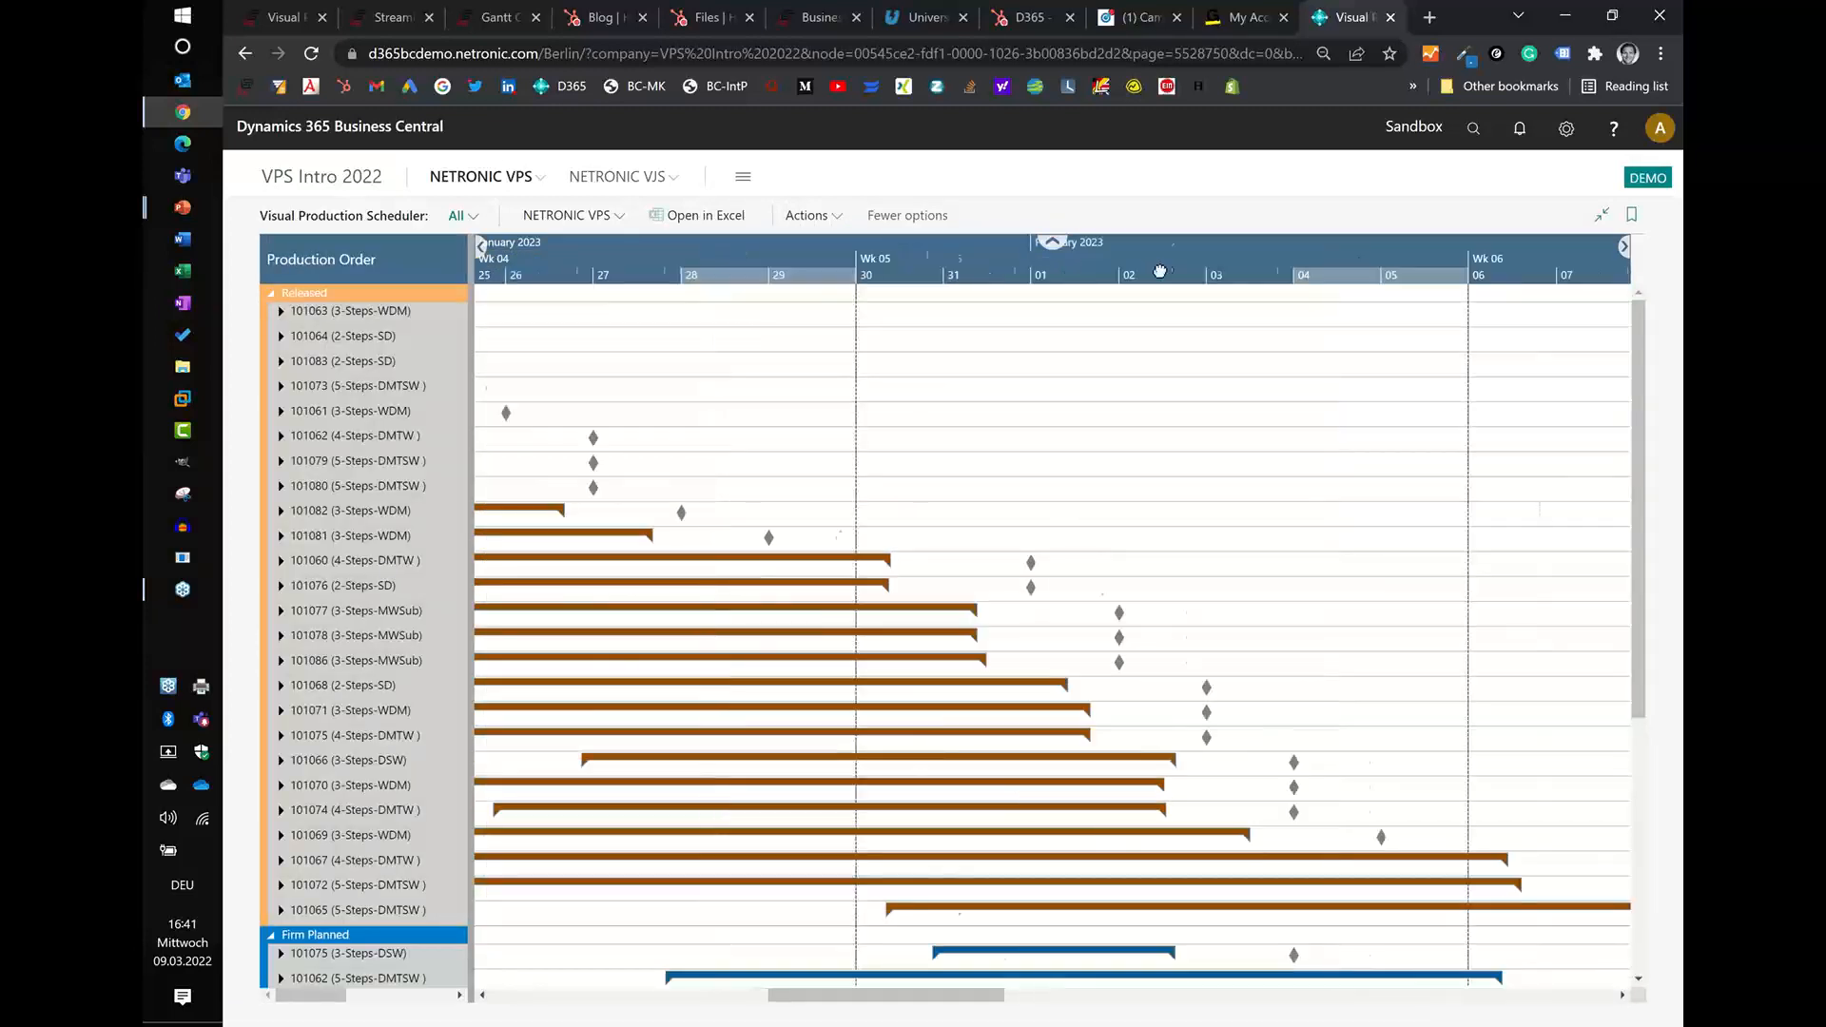
pyautogui.scroll(-5, 697, 271)
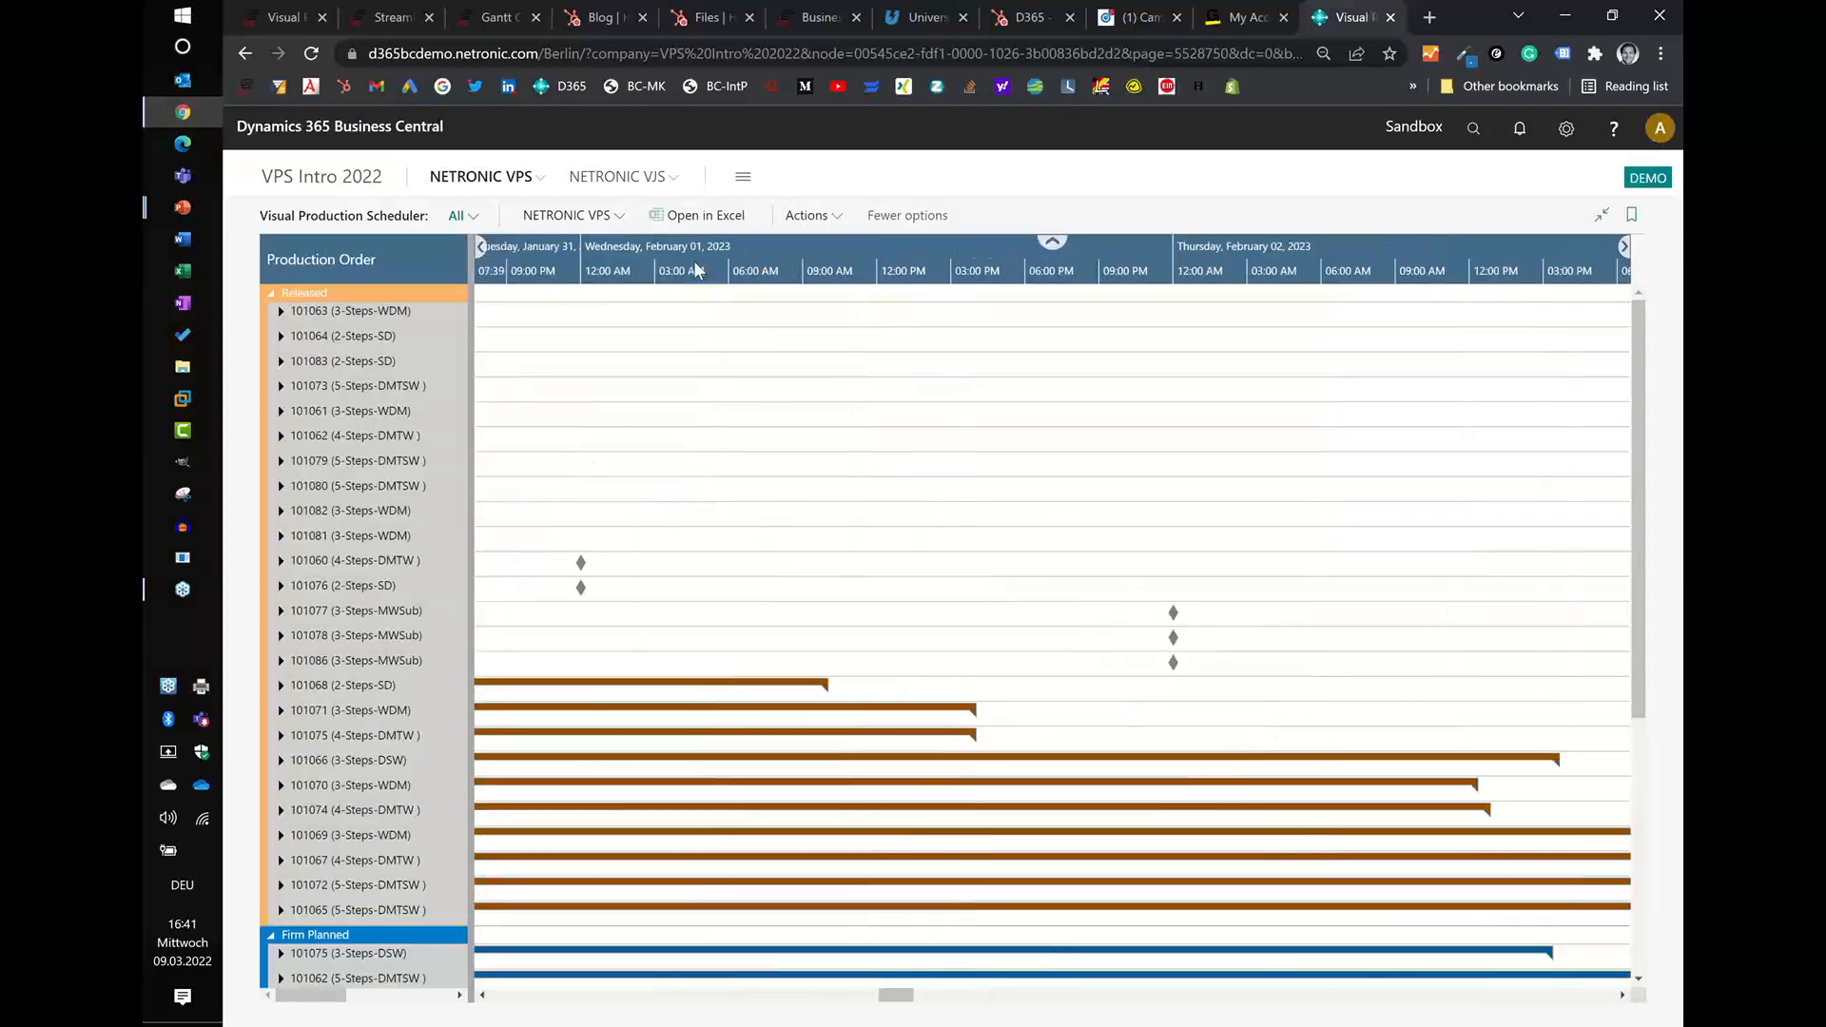
pyautogui.scroll(-5, 694, 279)
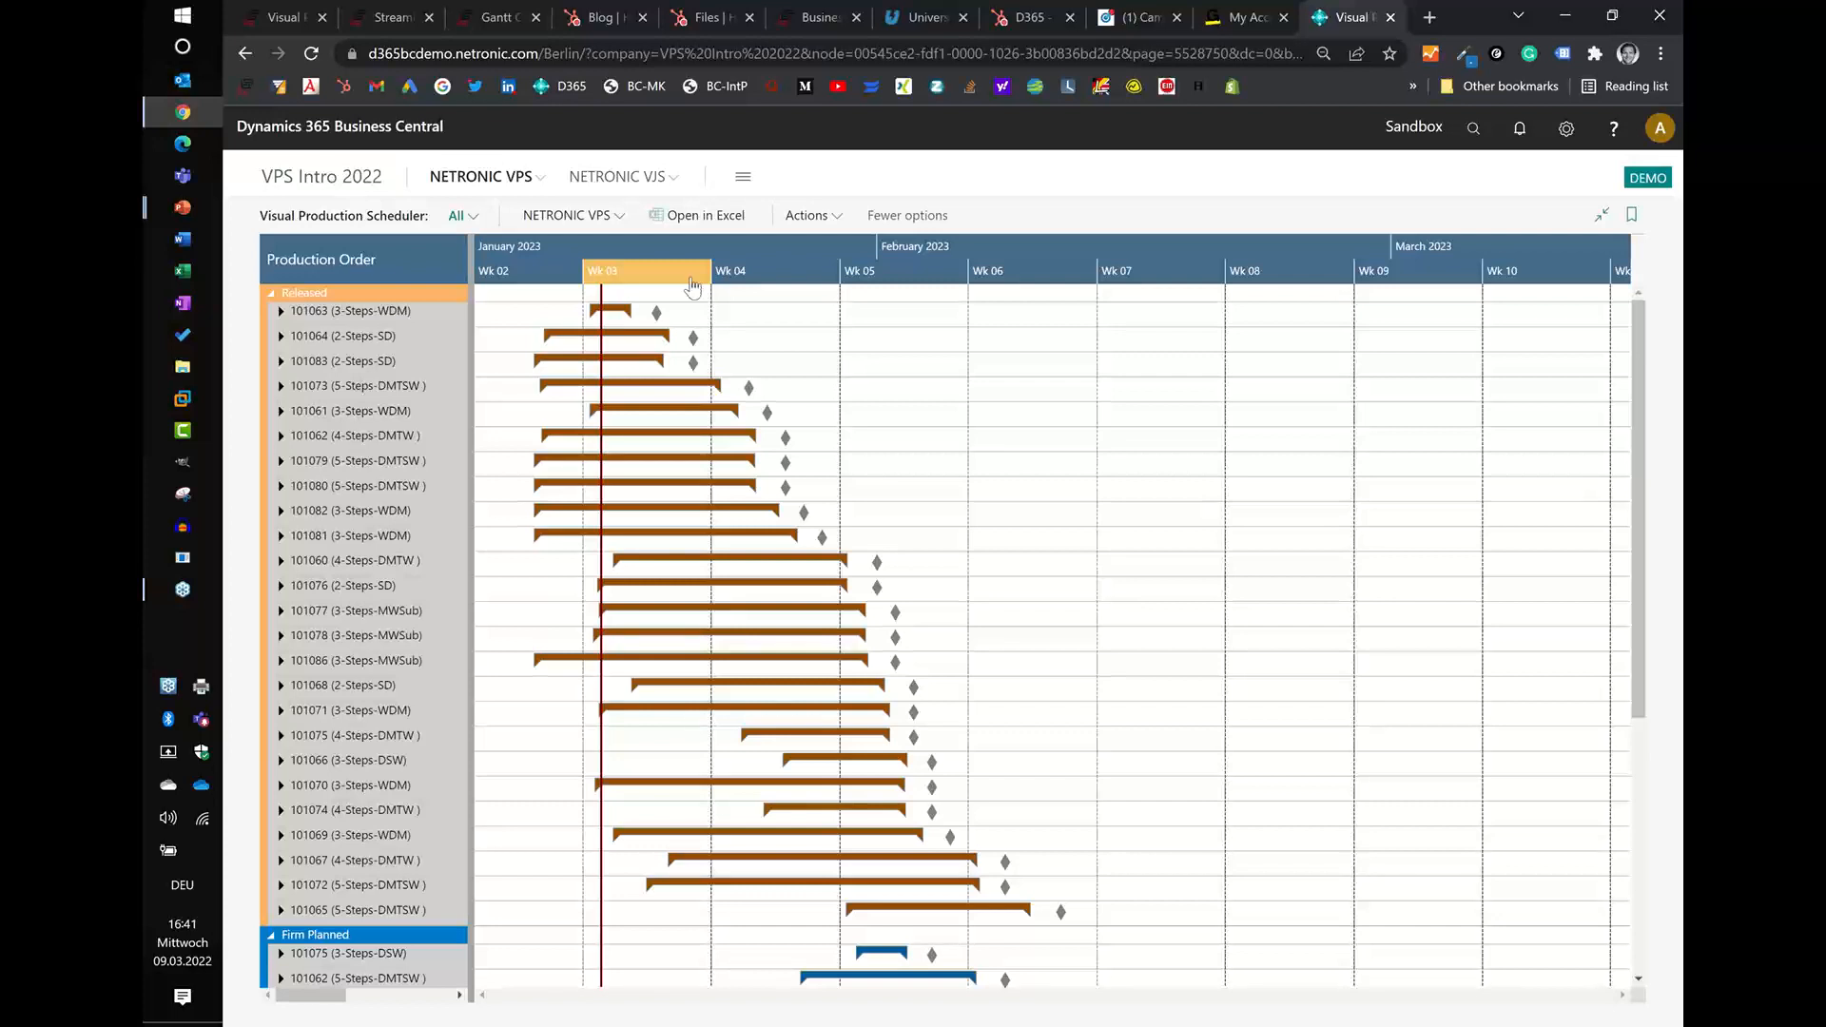
# - Switch to the running PowerPoint slide show and advance to the "Ask me anything" slide
pyautogui.moveTo(174, 218)
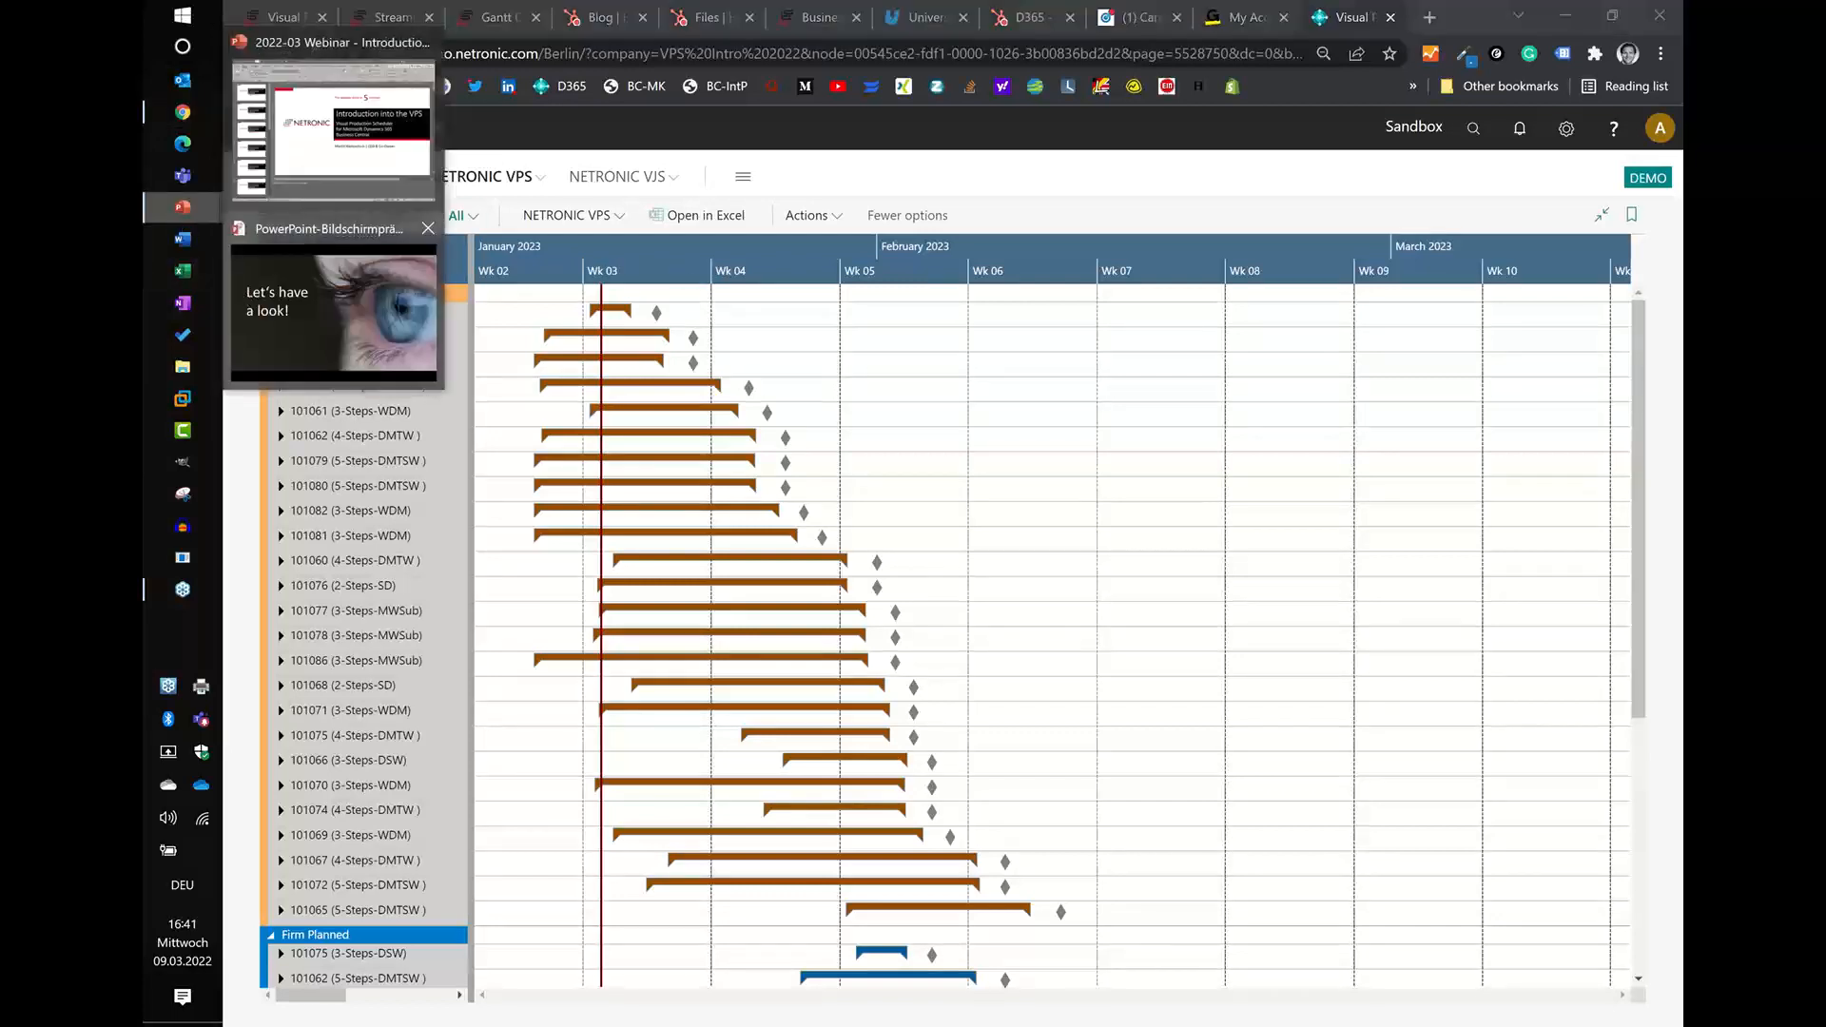
pyautogui.click(333, 304)
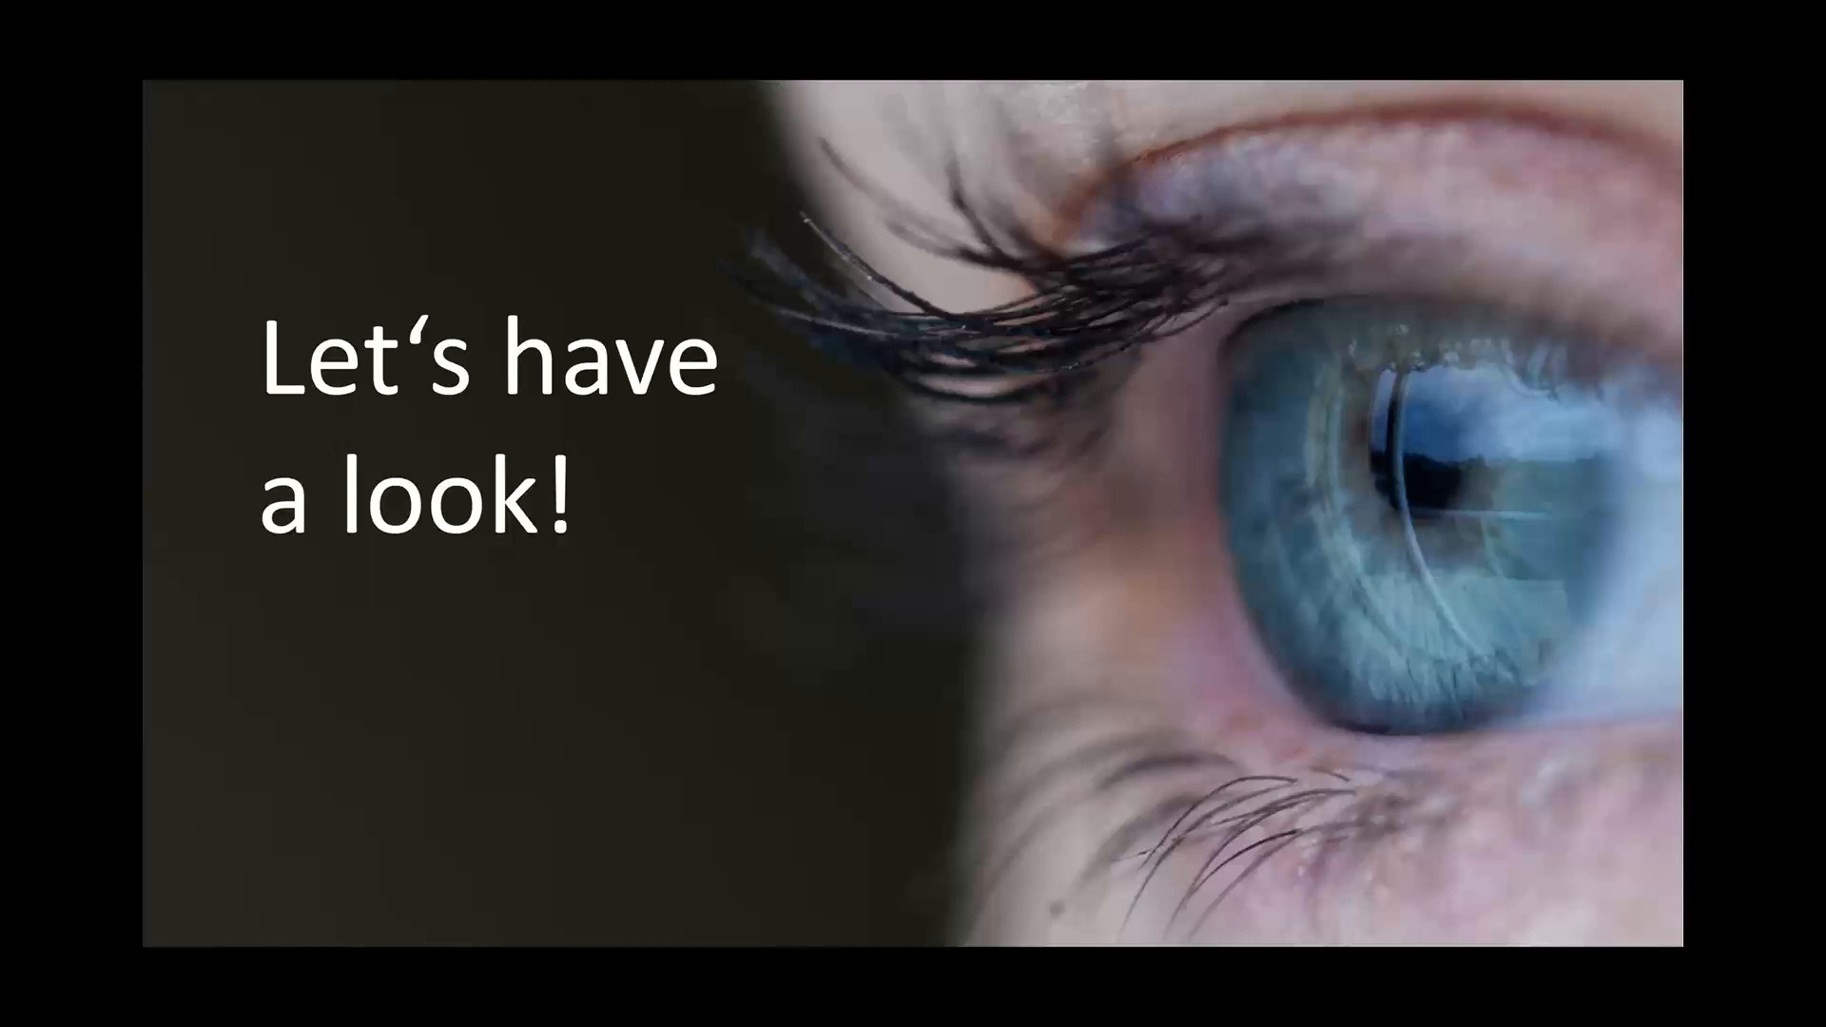
pyautogui.press('Right')
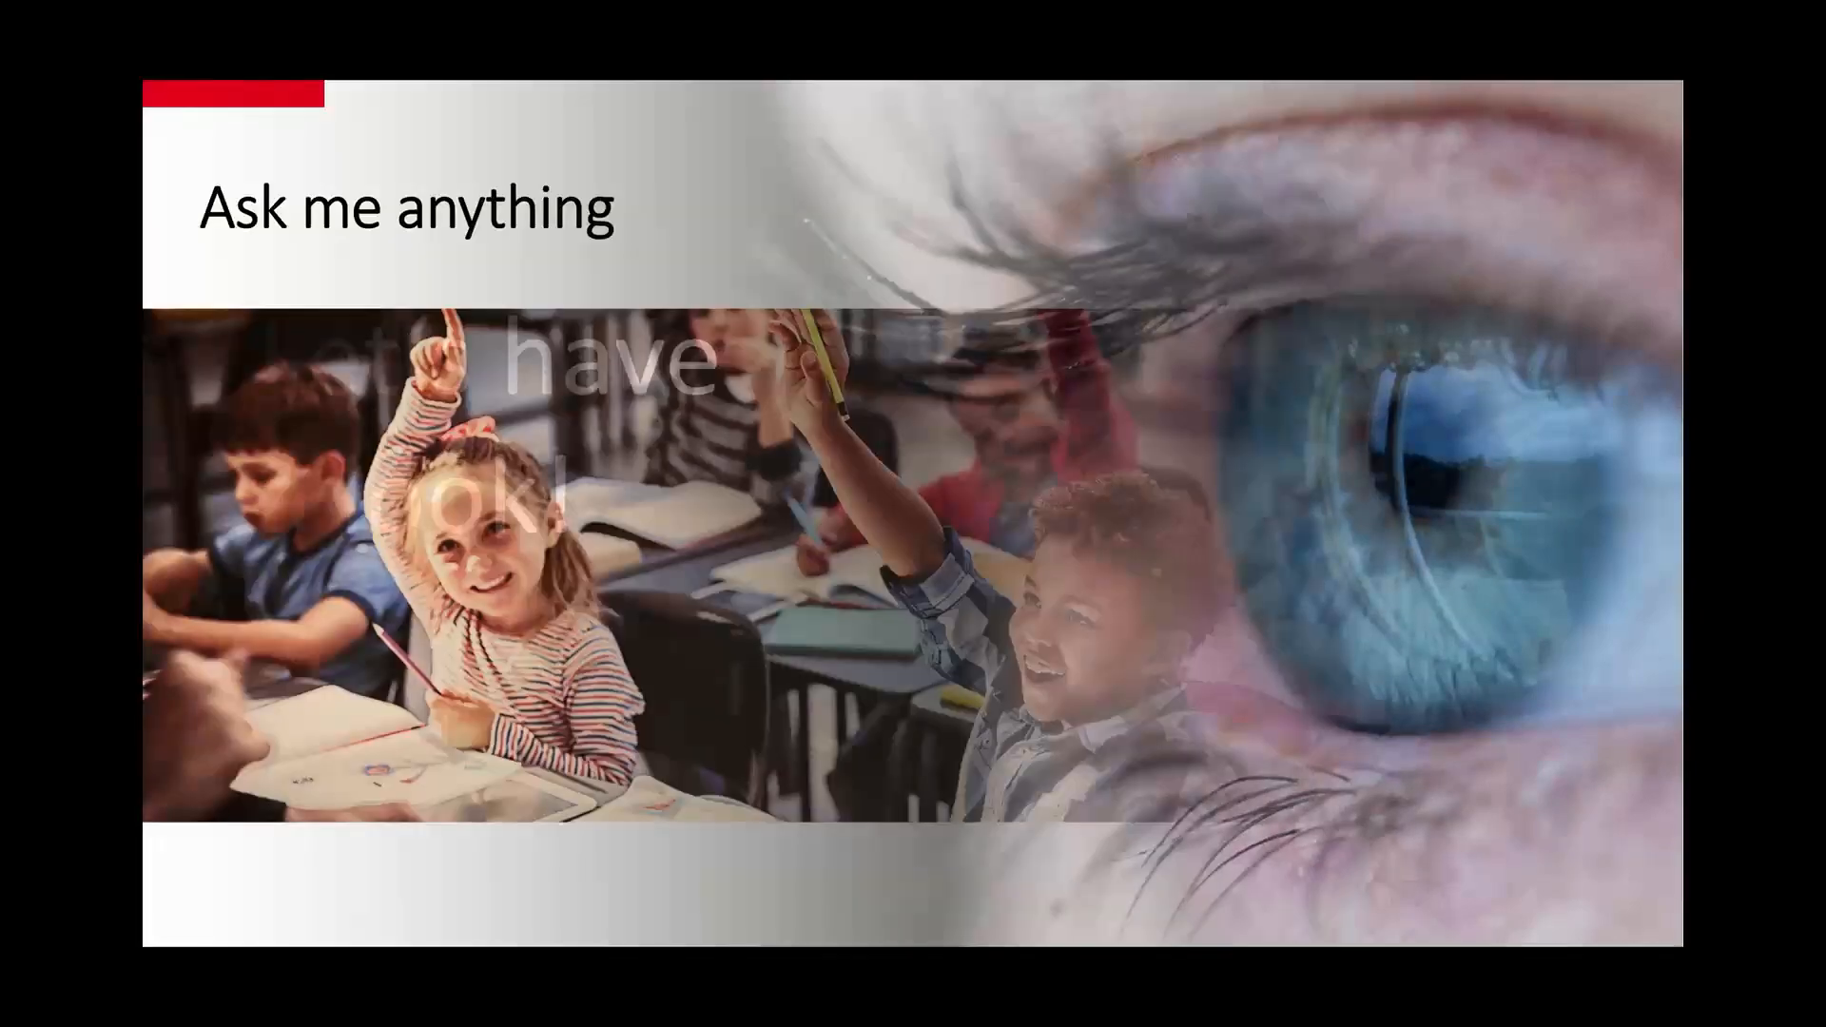